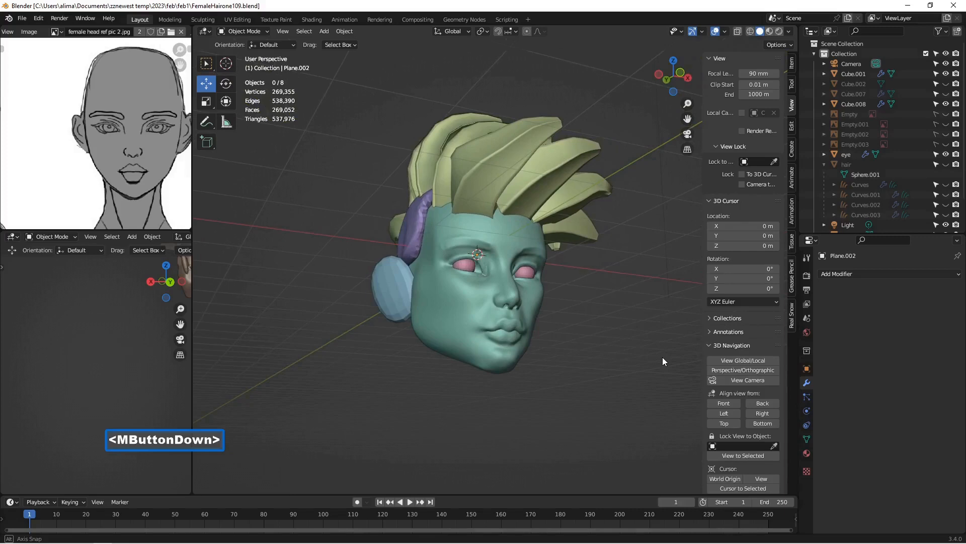
{"action": "mouse_move", "coordinate": [662, 361]}
{"action": "middle_mouse_down"}
{"action": "mouse_move", "coordinate": [650, 388]}
{"action": "mouse_move", "coordinate": [610, 386]}
{"action": "middle_mouse_up"}
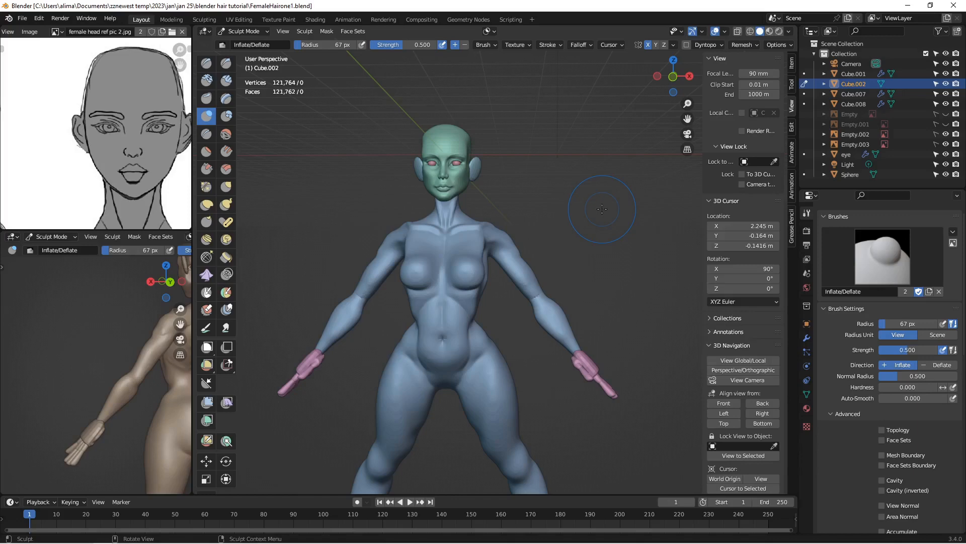
Step: Save the character file incrementally through version FemaleHairone3
{"action": "key", "text": "Insert"}
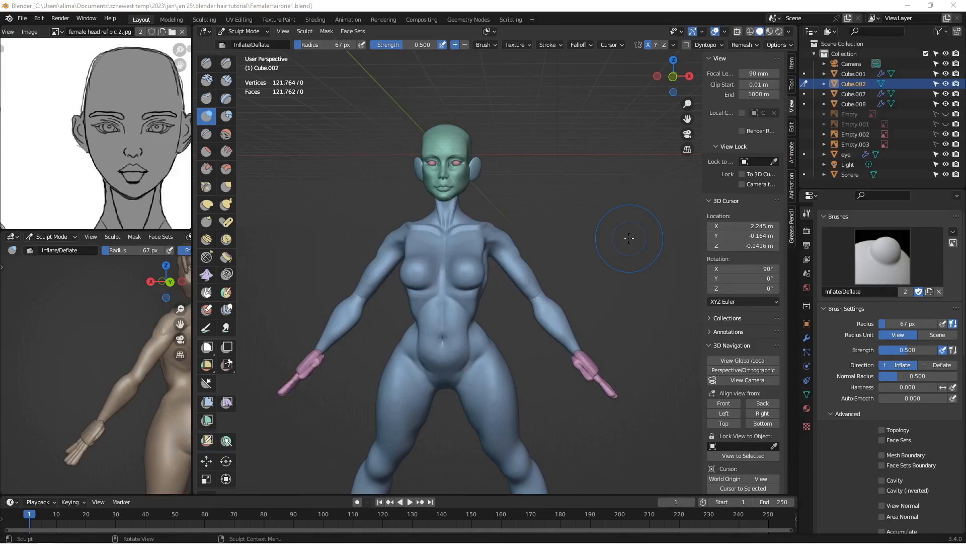
{"action": "key", "text": "Insert"}
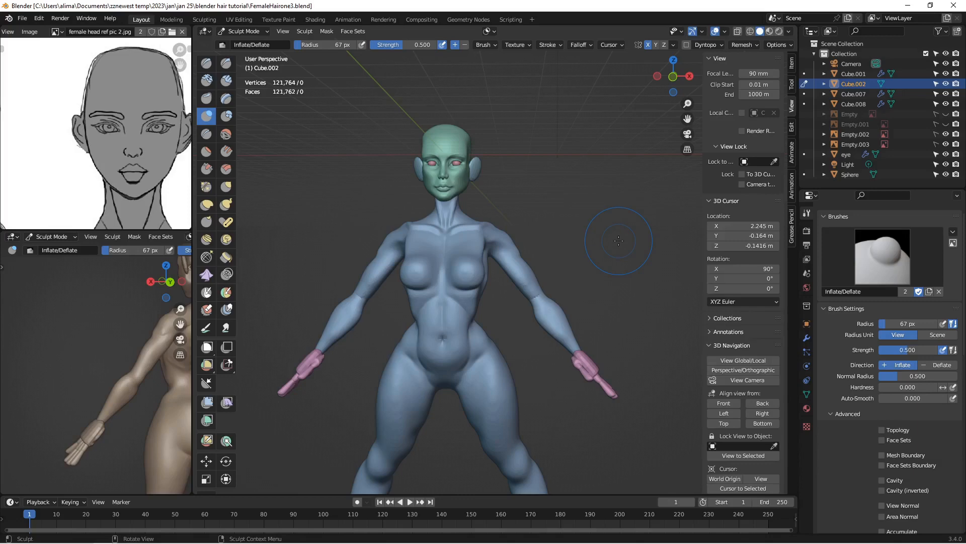
{"action": "key", "text": "Insert"}
{"action": "key", "text": "Insert"}
Step: Hide the body and hand meshes in Object Mode, and save the file as FemaleHairone5
{"action": "left_click", "coordinate": [242, 31]}
{"action": "left_click", "coordinate": [250, 43]}
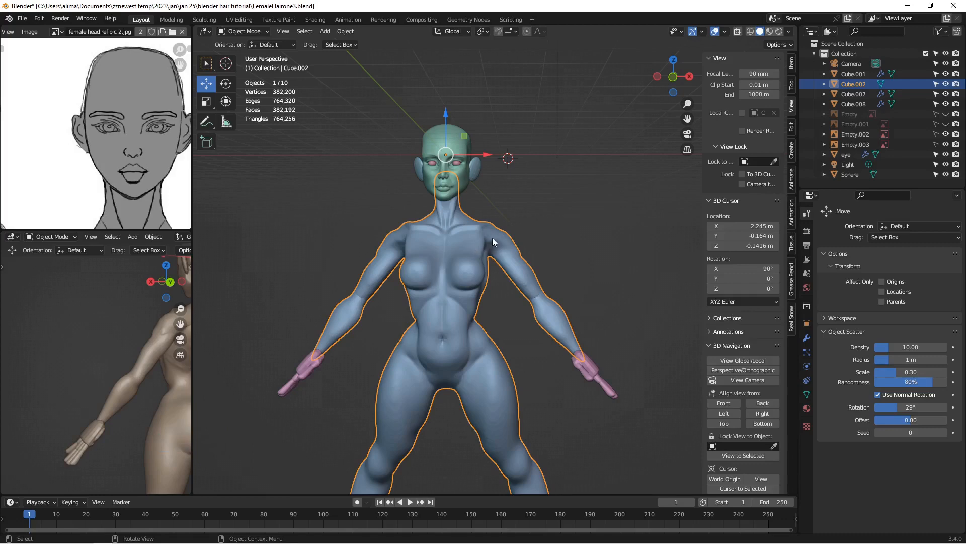
{"action": "key", "text": "h"}
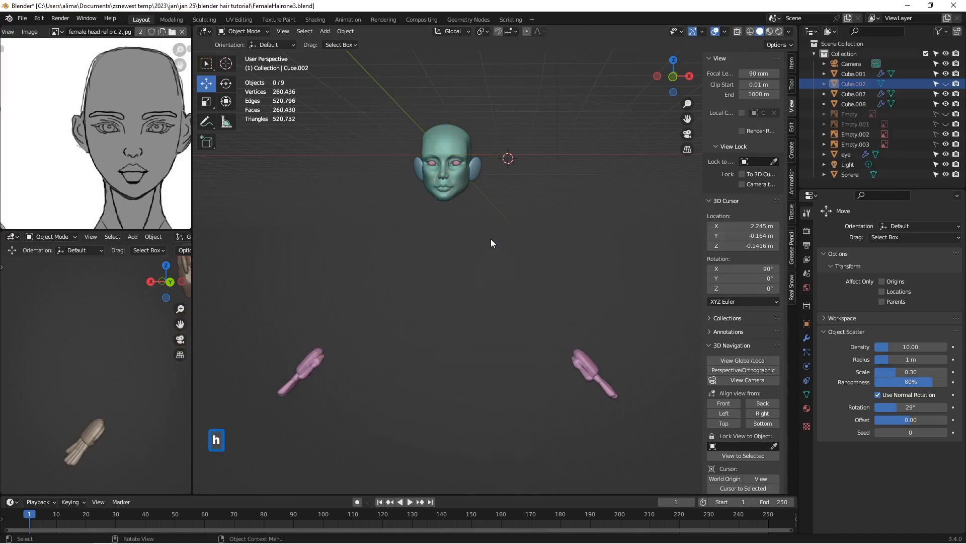
{"action": "left_click", "coordinate": [325, 359]}
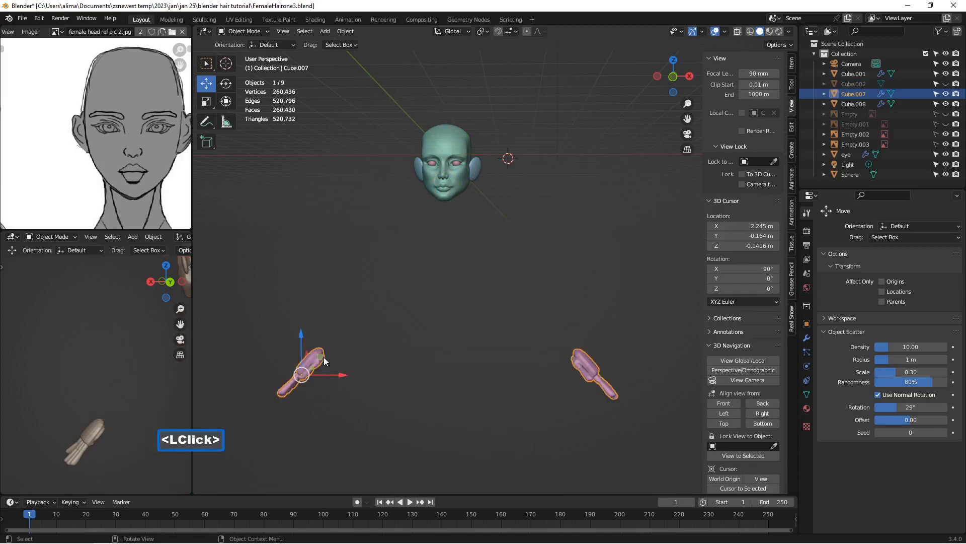
{"action": "key", "text": "h"}
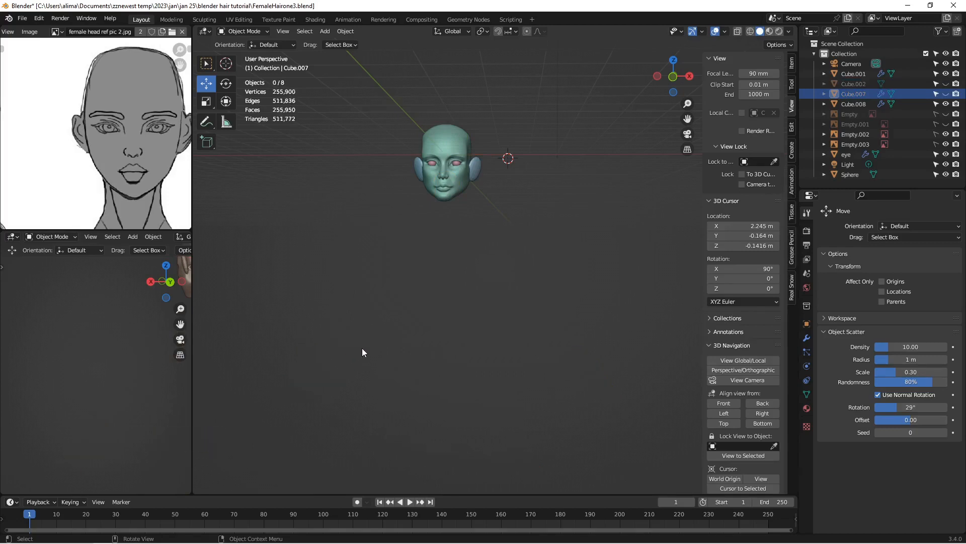
{"action": "key", "text": "Insert"}
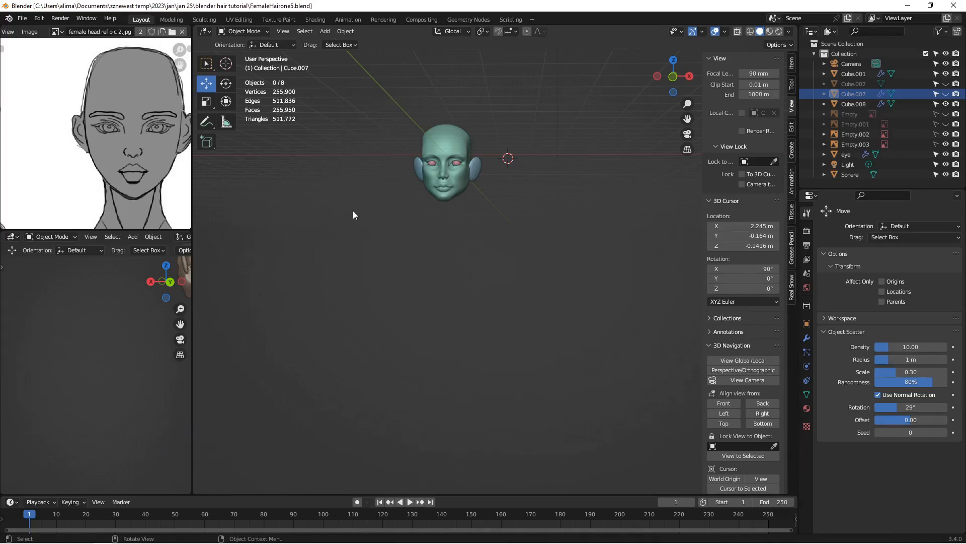
Step: Select the head and examine its mesh density in wireframe display, ending in solid shading
{"action": "key", "text": "b"}
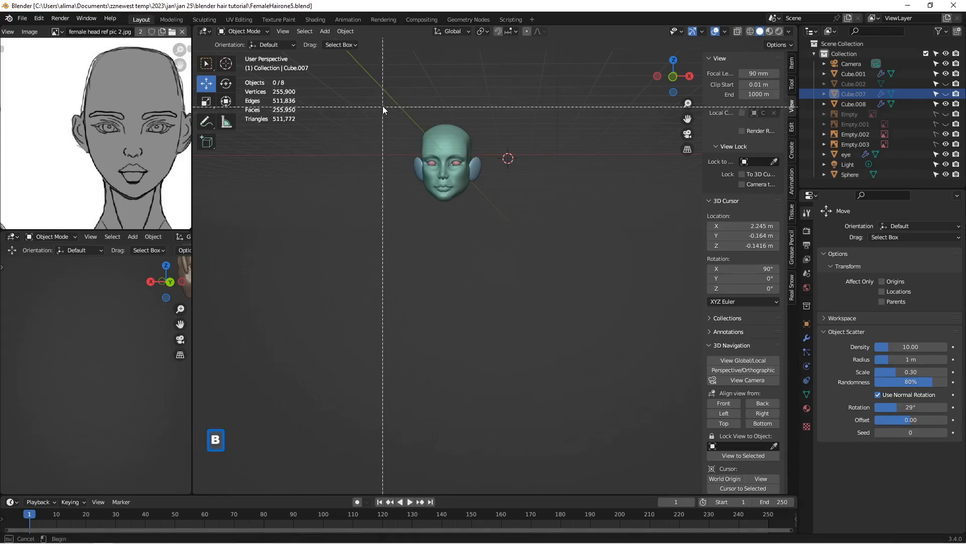
{"action": "left_click_drag", "start_coordinate": [383, 106], "coordinate": [505, 225]}
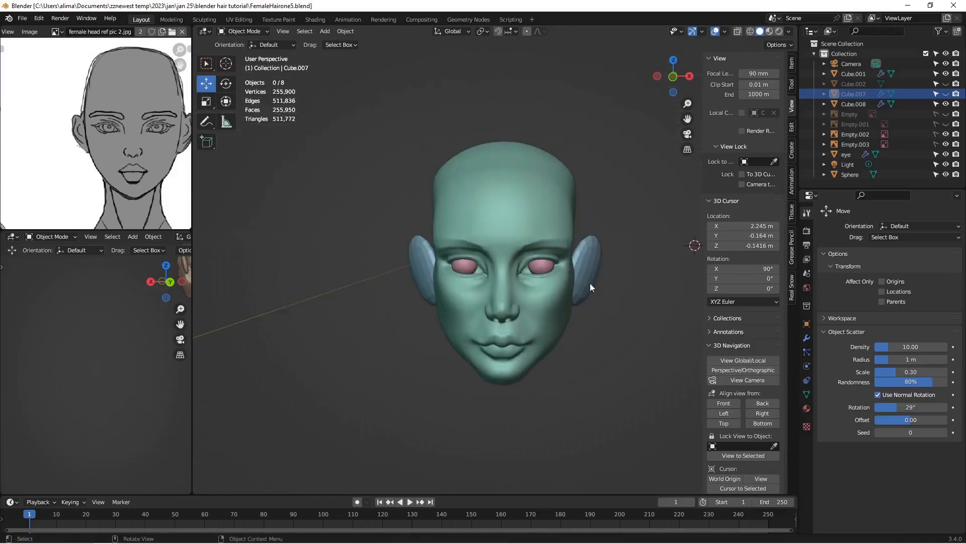
{"action": "left_click", "coordinate": [554, 212]}
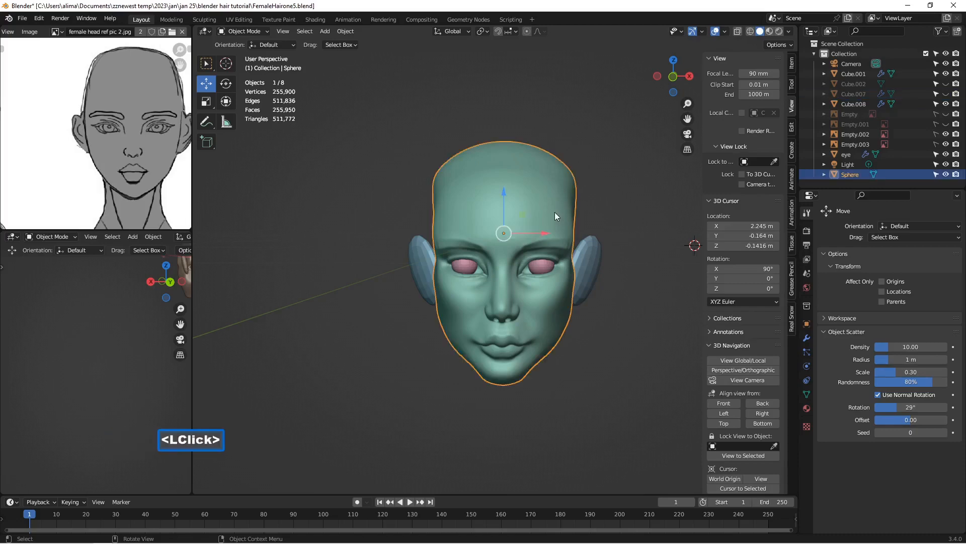
{"action": "left_click", "coordinate": [751, 31]}
{"action": "scroll", "coordinate": [549, 208], "scroll_direction": "up", "scroll_amount": 3}
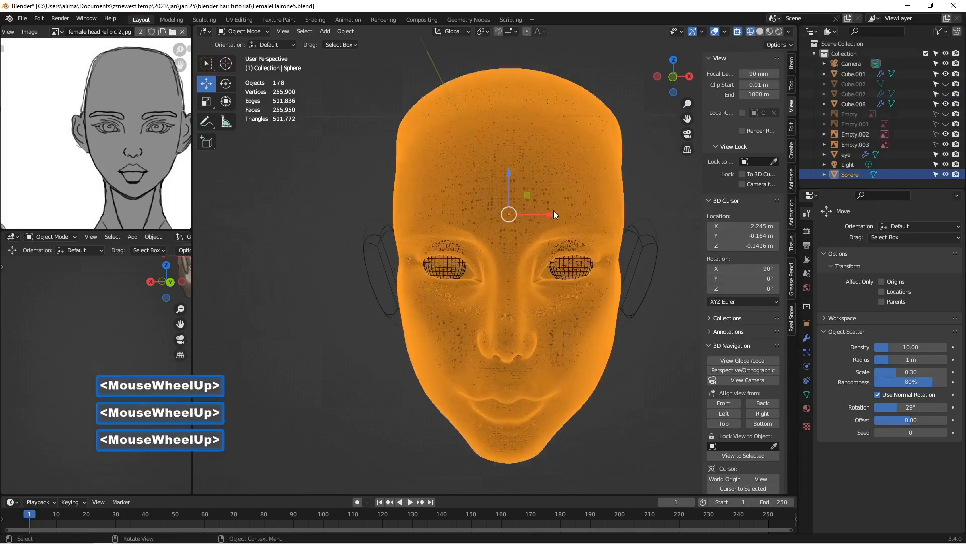
{"action": "scroll", "coordinate": [594, 188], "scroll_direction": "up", "scroll_amount": 2}
{"action": "mouse_move", "coordinate": [597, 186]}
{"action": "middle_mouse_down"}
{"action": "mouse_move", "coordinate": [557, 185]}
{"action": "mouse_move", "coordinate": [592, 186]}
{"action": "mouse_move", "coordinate": [596, 172]}
{"action": "middle_mouse_up"}
{"action": "scroll", "coordinate": [566, 184], "scroll_direction": "down", "scroll_amount": 3}
{"action": "scroll", "coordinate": [569, 184], "scroll_direction": "up", "scroll_amount": 1}
{"action": "scroll", "coordinate": [596, 172], "scroll_direction": "down", "scroll_amount": 1}
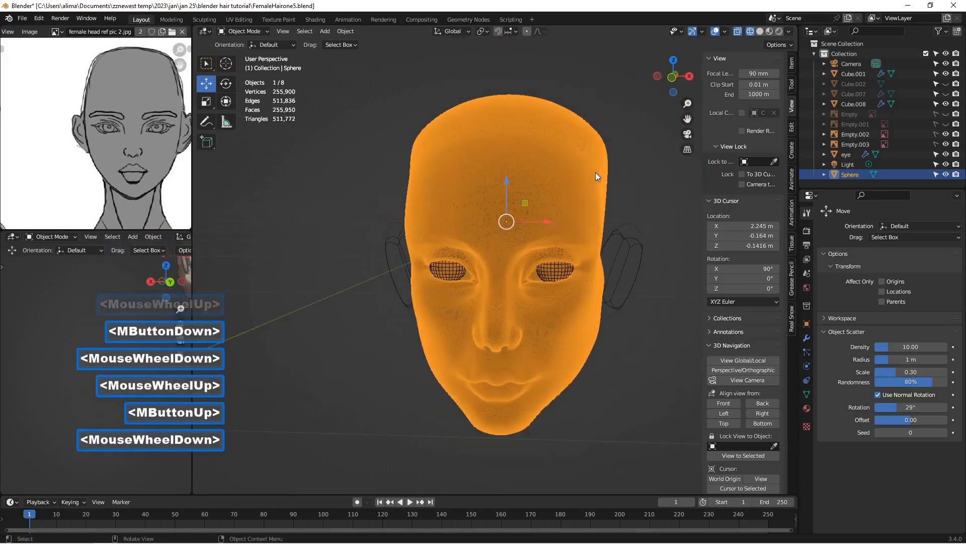
{"action": "left_click", "coordinate": [760, 32]}
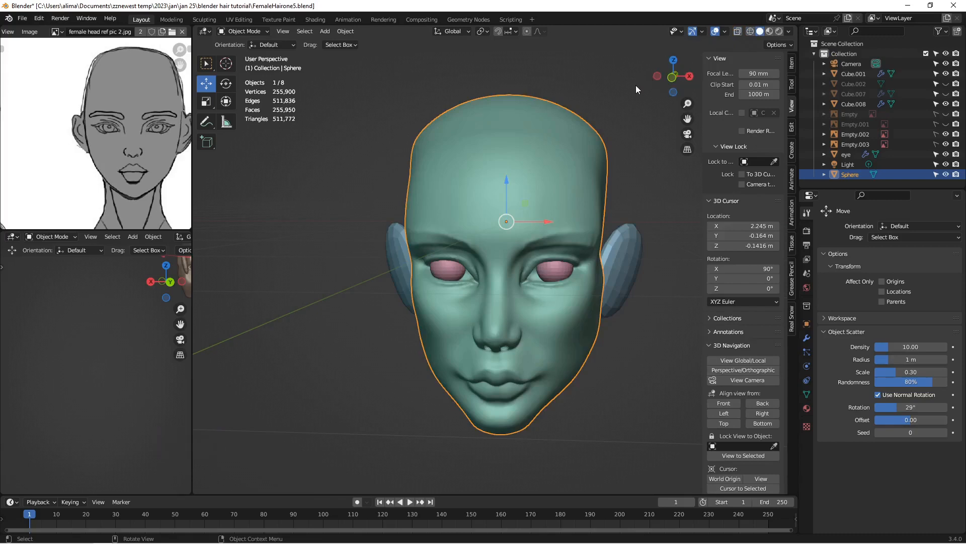
Step: Save the file as FemaleHairone6 and duplicate the head mesh in place, enlarging the object list to reveal the copy
{"action": "key", "text": "Insert"}
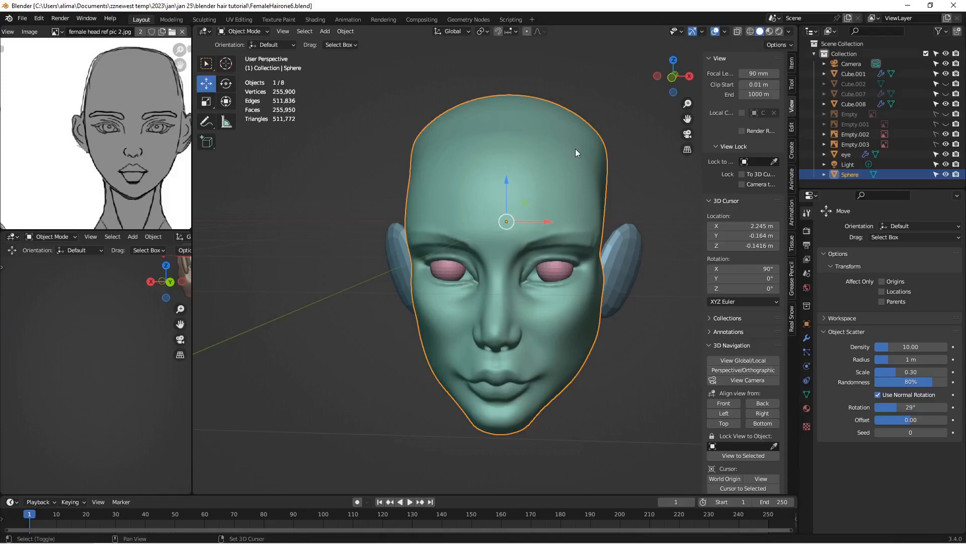
{"action": "key", "text": "shift+d"}
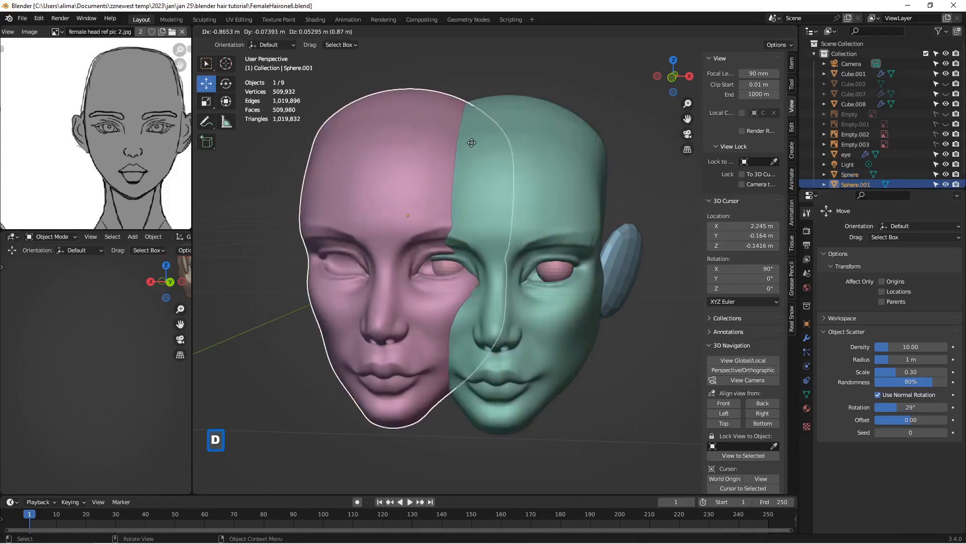
{"action": "right_click", "coordinate": [453, 141]}
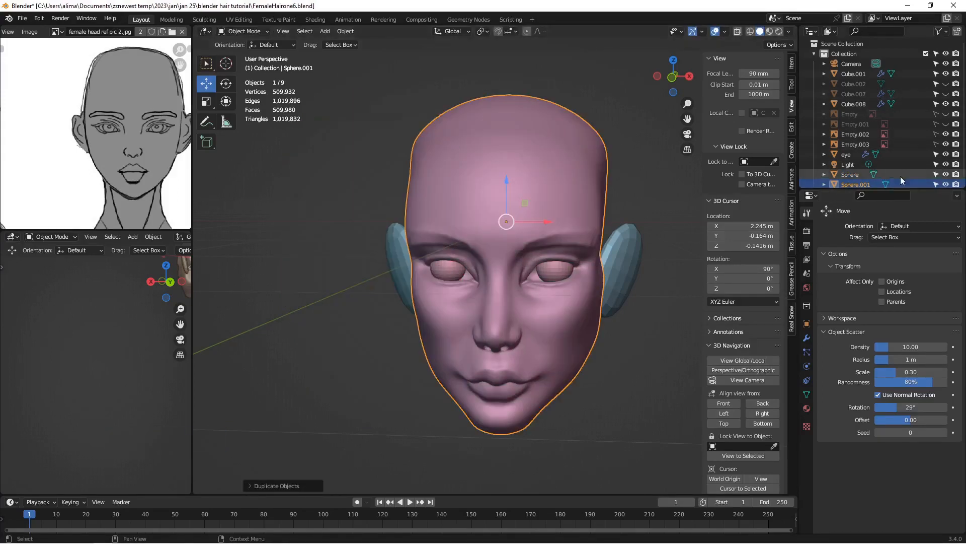
{"action": "left_click_drag", "start_coordinate": [910, 191], "coordinate": [911, 231]}
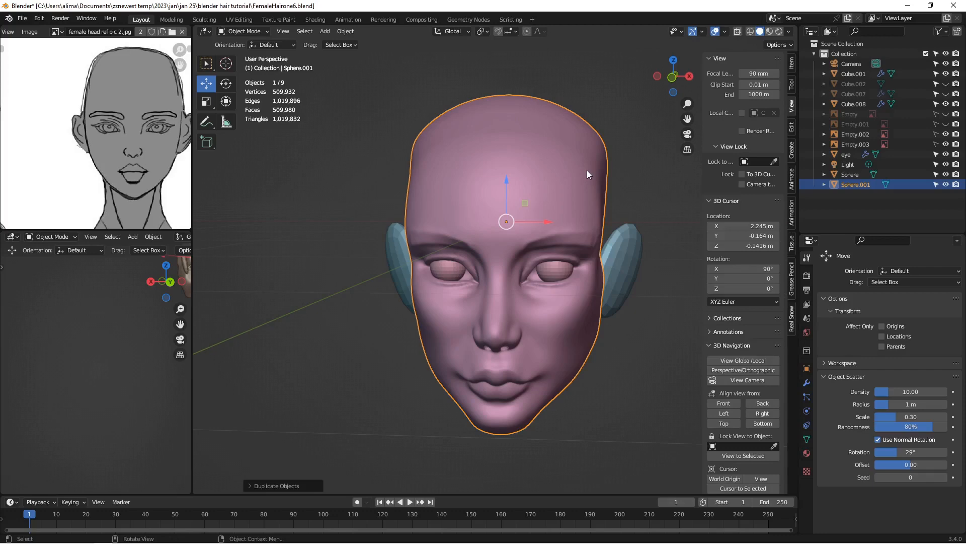
Step: Switch the duplicated head to Sculpt Mode and save the file as FemaleHairone7
{"action": "left_click", "coordinate": [251, 33]}
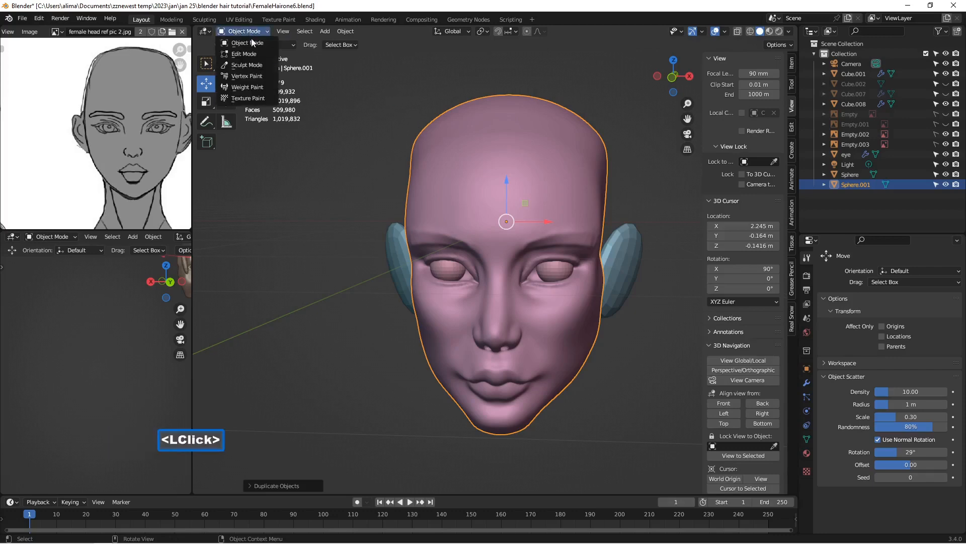
{"action": "left_click", "coordinate": [246, 65]}
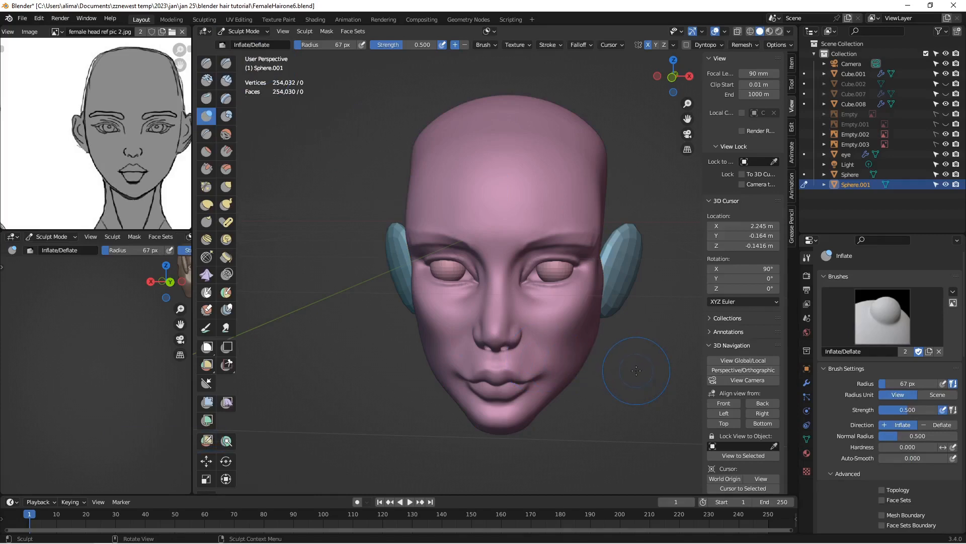
{"action": "key", "text": "Insert"}
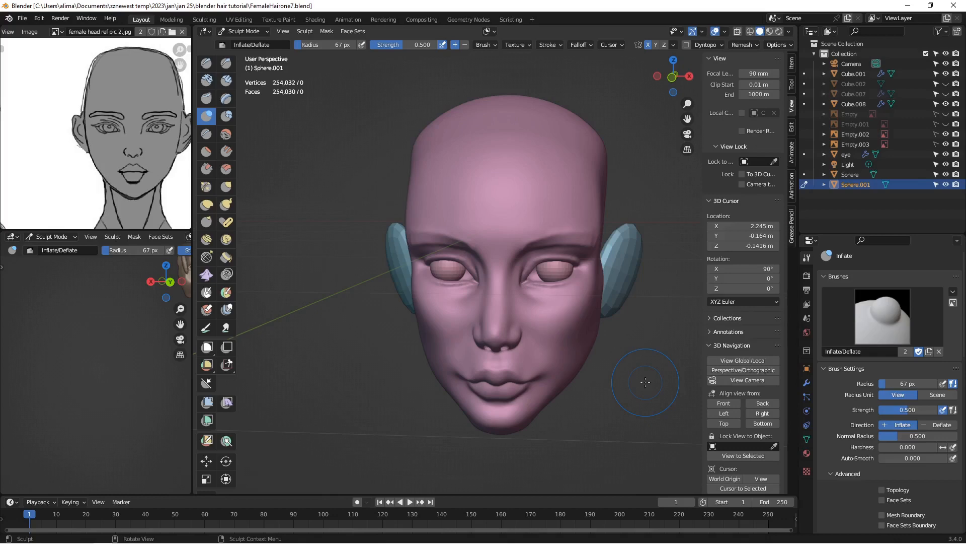
Step: Set the duplicated head's remesh mode to Quad in its mesh data settings
{"action": "left_click", "coordinate": [807, 439]}
{"action": "scroll", "coordinate": [851, 447], "scroll_direction": "down", "scroll_amount": 2}
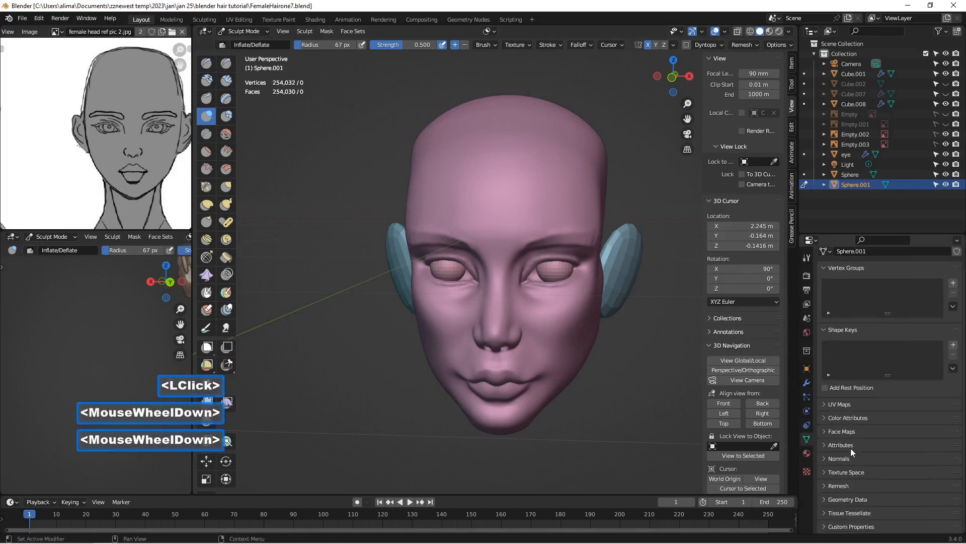
{"action": "left_click", "coordinate": [826, 487]}
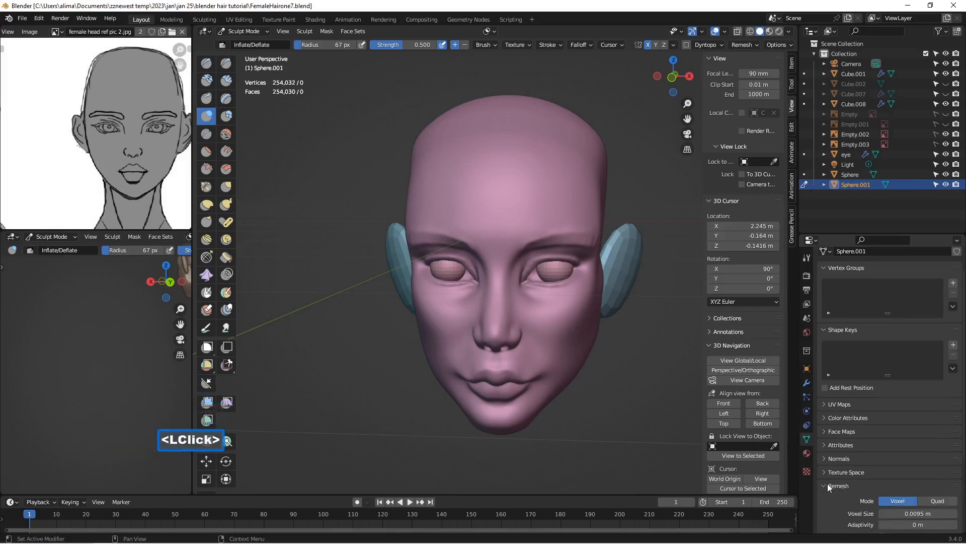
{"action": "scroll", "coordinate": [836, 480], "scroll_direction": "down", "scroll_amount": 3}
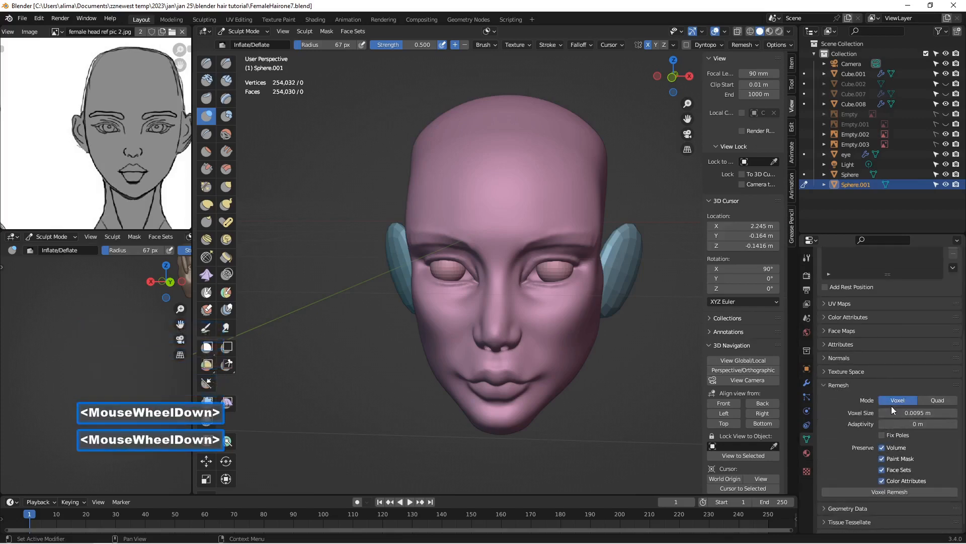
{"action": "left_click", "coordinate": [938, 400]}
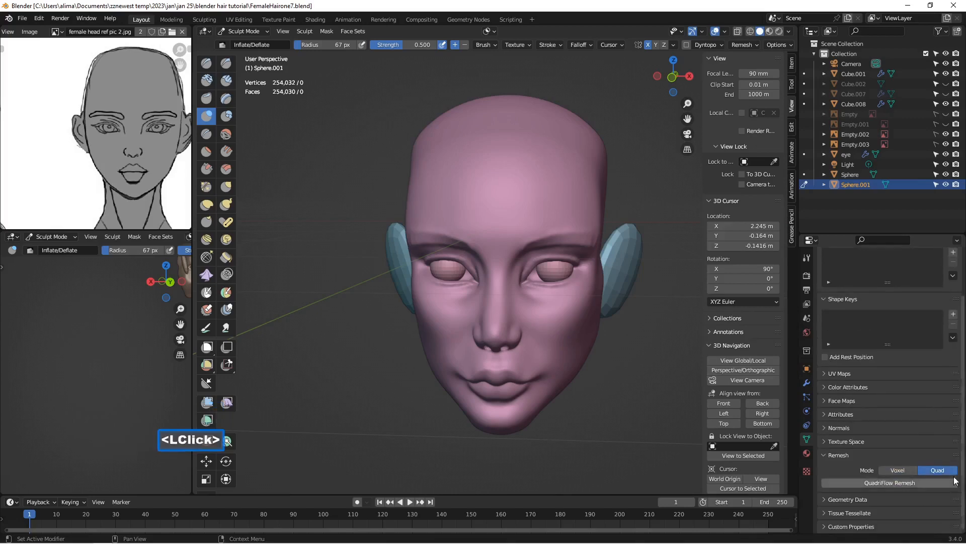
{"action": "scroll", "coordinate": [923, 427], "scroll_direction": "down", "scroll_amount": 3}
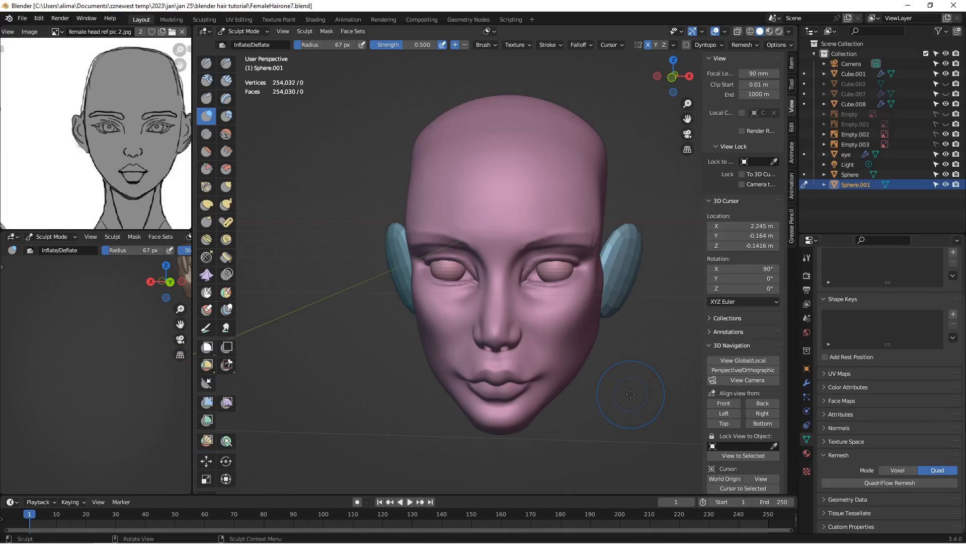
Step: Remesh the duplicated head with QuadriFlow at 500 faces using mesh symmetry, and save the file as FemaleHairone8
{"action": "key", "text": "ctrl+alt+r"}
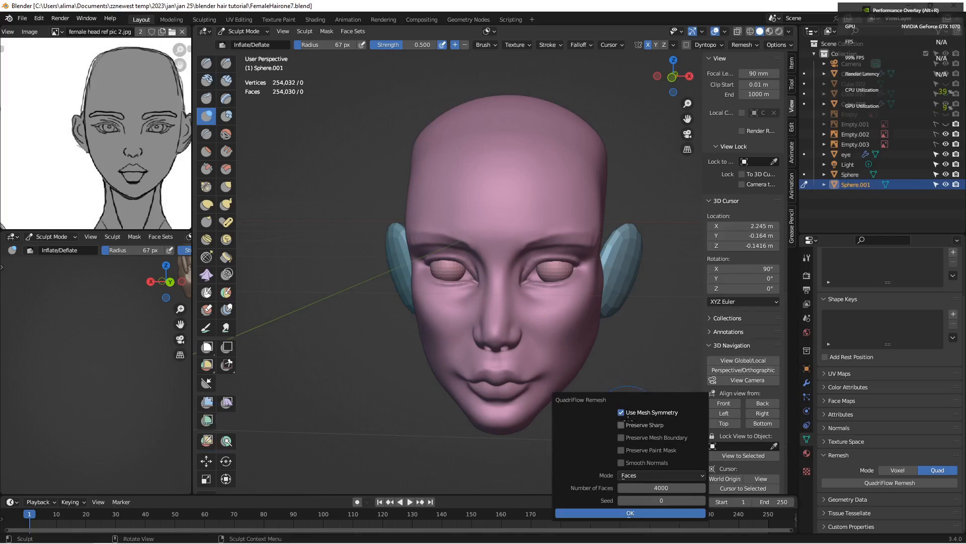
{"action": "left_click", "coordinate": [659, 486]}
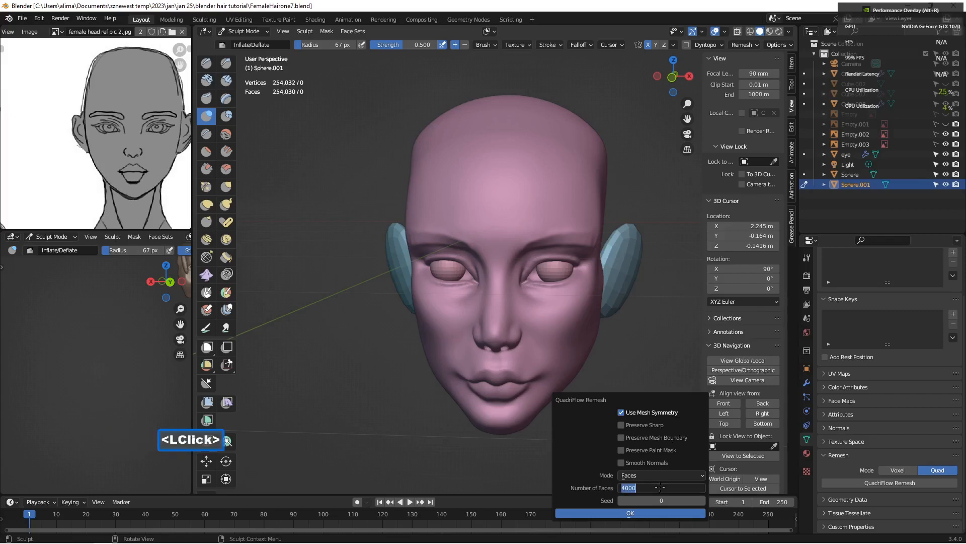
{"action": "type", "text": "500"}
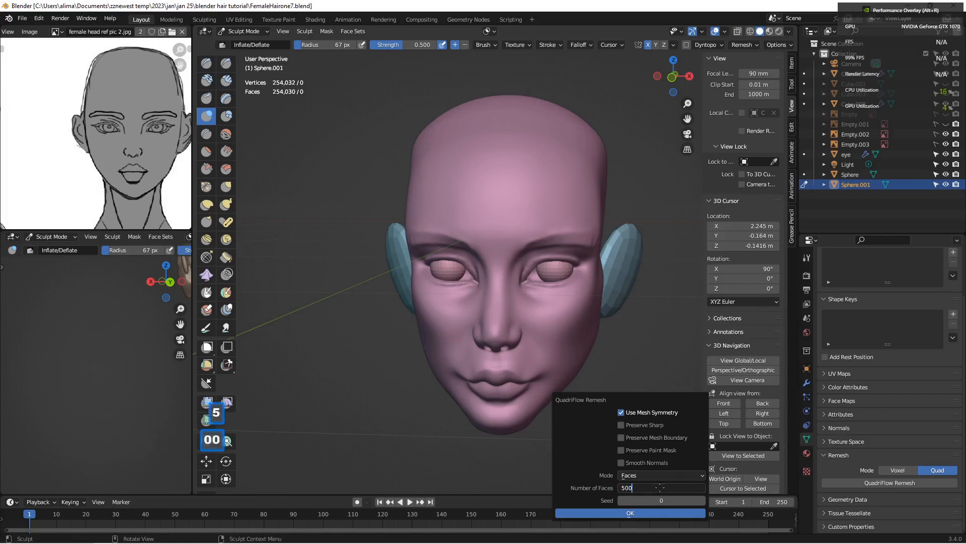
{"action": "left_click", "coordinate": [648, 513]}
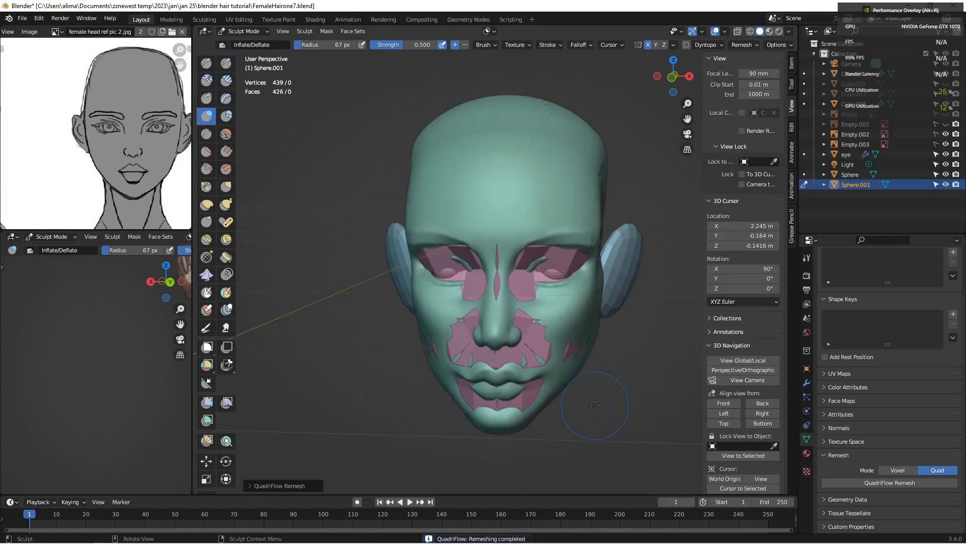
{"action": "key", "text": "Insert"}
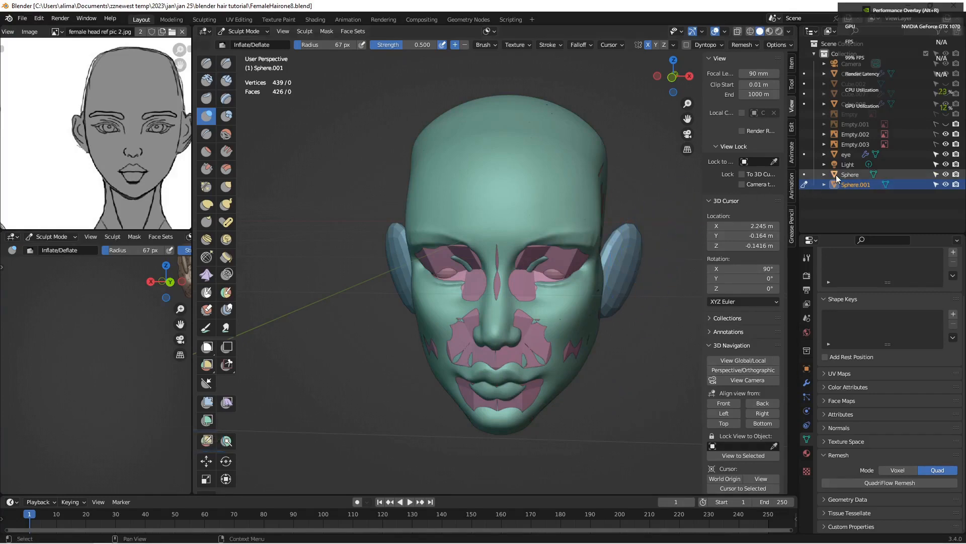
Step: Hide the original head mesh and put the low-poly copy into Edit Mode
{"action": "left_click", "coordinate": [946, 175]}
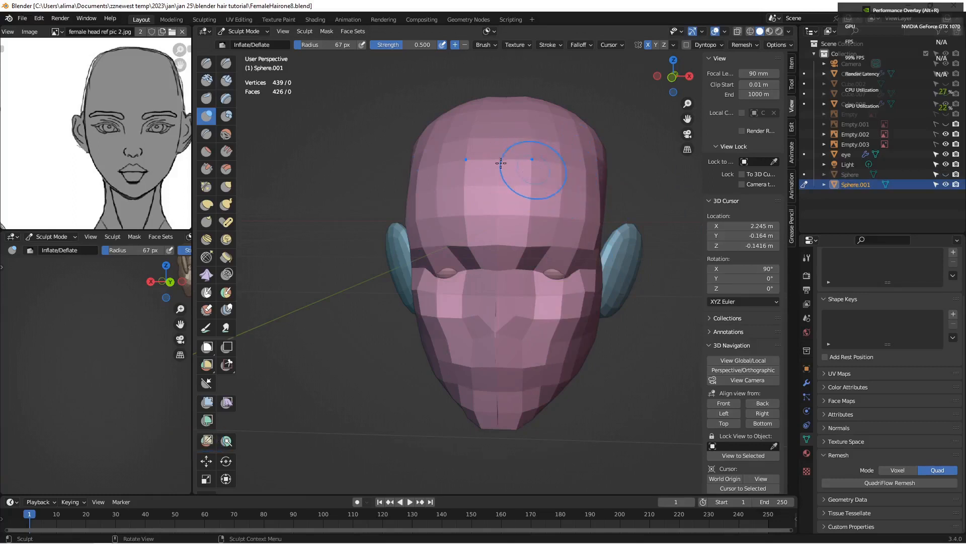
{"action": "middle_click_drag", "start_coordinate": [548, 170], "coordinate": [554, 173]}
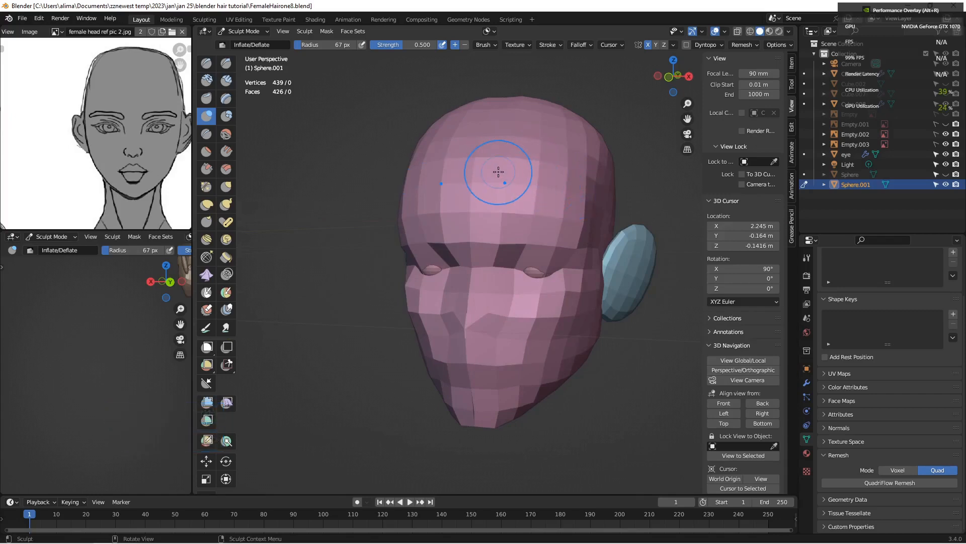
{"action": "left_click", "coordinate": [260, 32]}
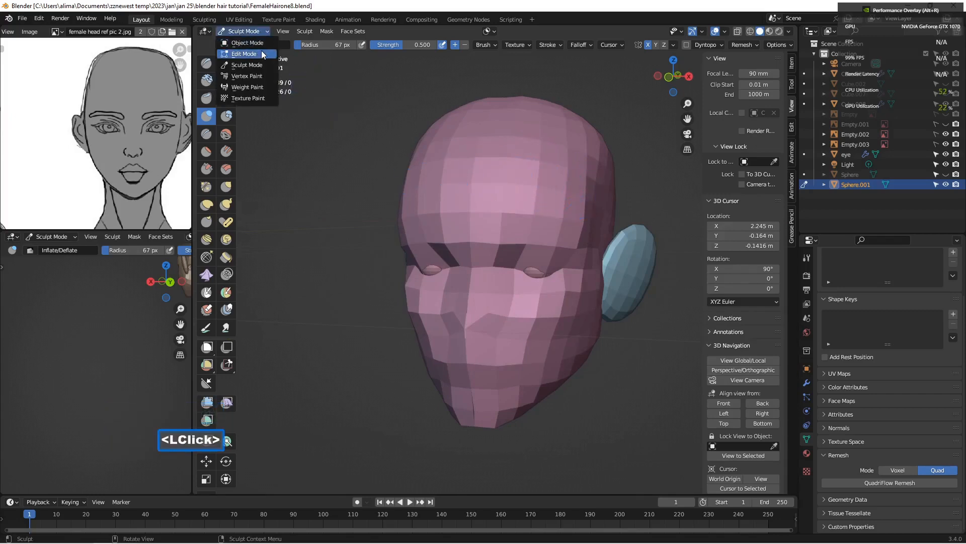
{"action": "left_click", "coordinate": [240, 54]}
{"action": "middle_click_drag", "start_coordinate": [513, 184], "coordinate": [489, 196]}
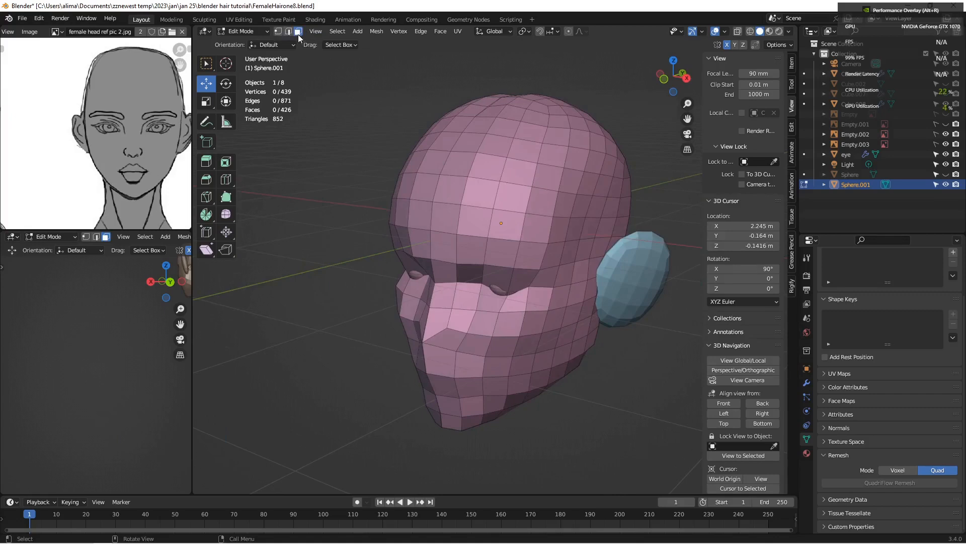
Step: Switch to edge selection and select the horizontal edge loop running around the head across the upper forehead
{"action": "left_click", "coordinate": [481, 179], "text": "alt"}
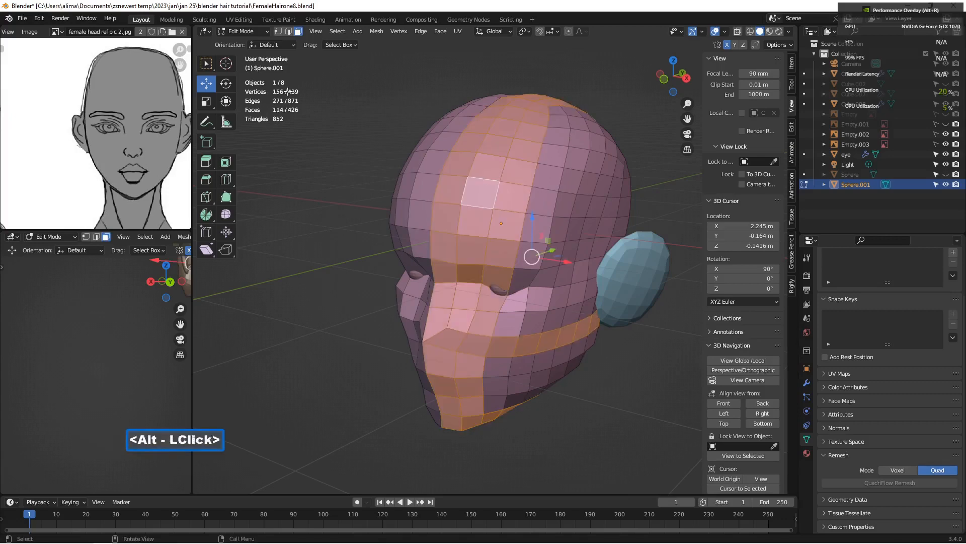
{"action": "left_click", "coordinate": [288, 31]}
{"action": "left_click", "coordinate": [381, 103]}
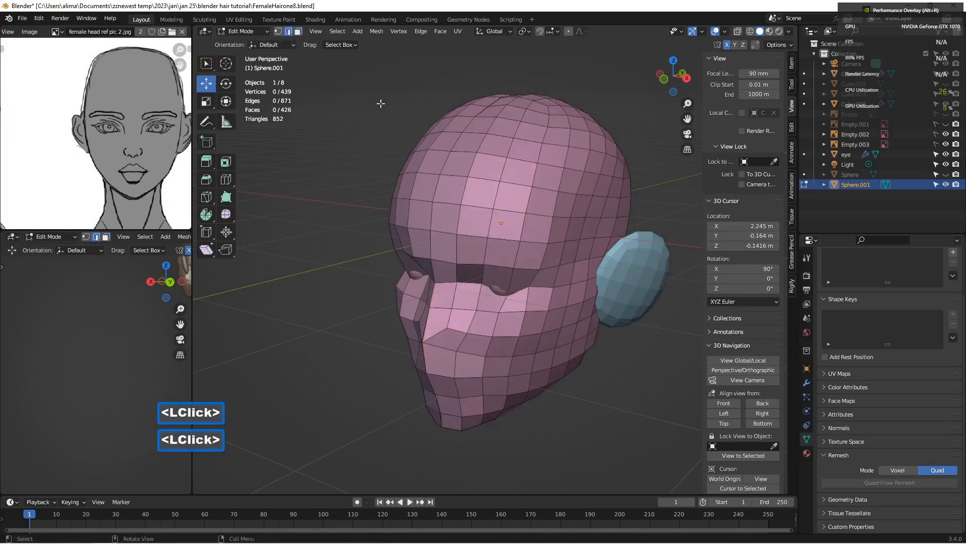
{"action": "middle_click_drag", "start_coordinate": [420, 157], "coordinate": [445, 161]}
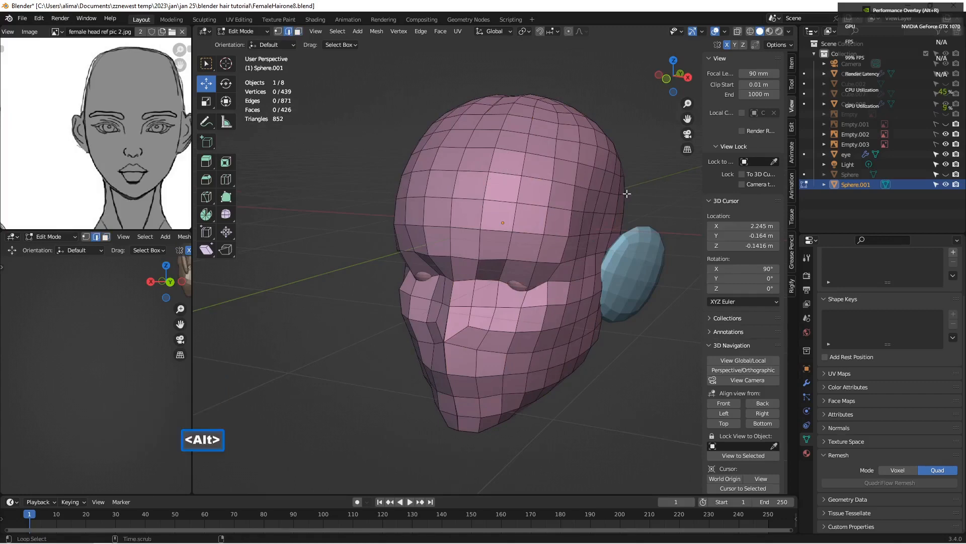
{"action": "left_click", "coordinate": [507, 173], "text": "alt"}
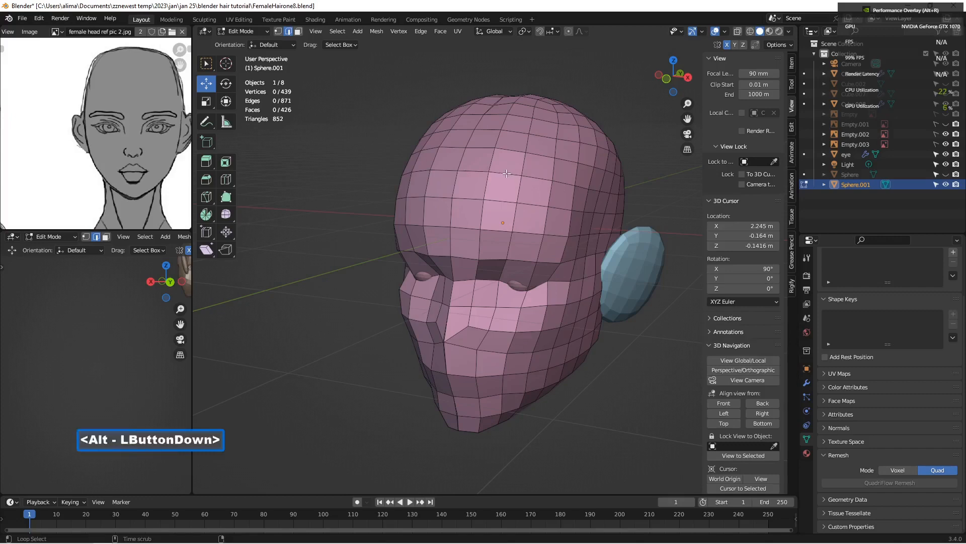
{"action": "middle_click_drag", "start_coordinate": [507, 173], "coordinate": [419, 162]}
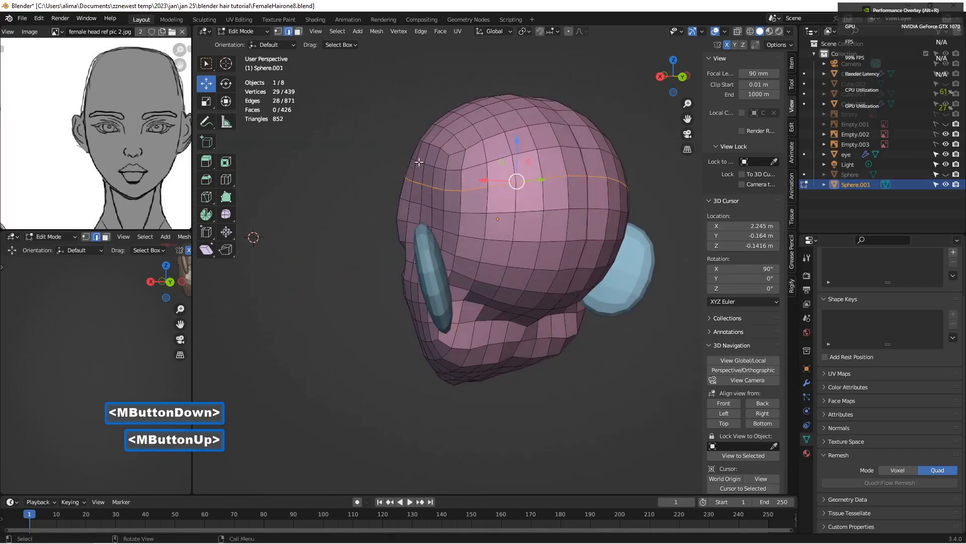
Step: Extend the edge selection down behind the first ear and along the nape using shortest-path picks
{"action": "left_click", "coordinate": [462, 200], "text": "shift"}
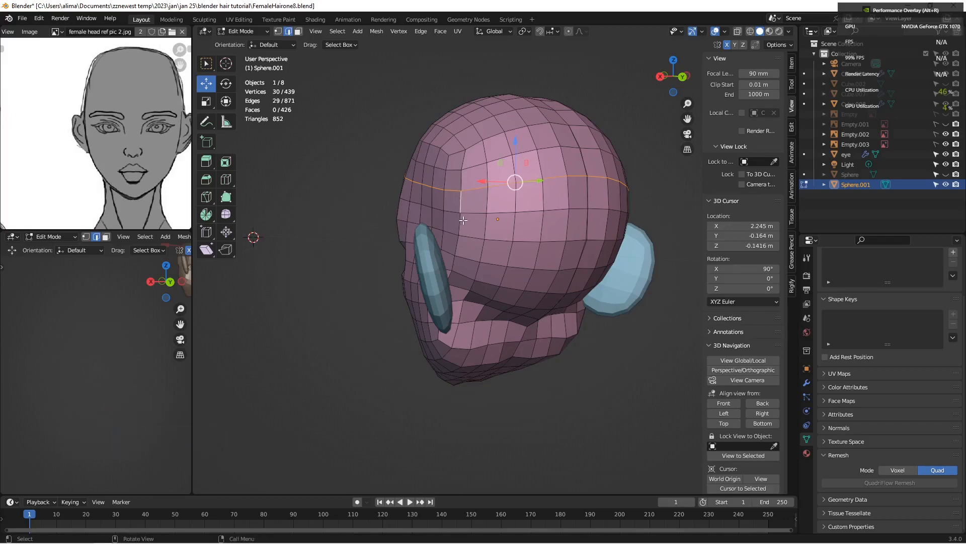
{"action": "left_click", "coordinate": [453, 261], "text": "ctrl"}
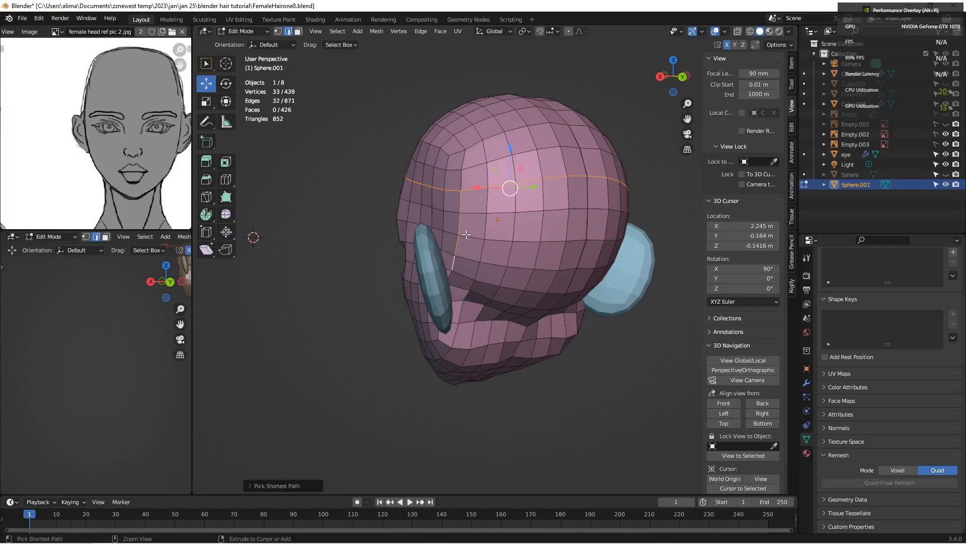
{"action": "left_click", "coordinate": [543, 291], "text": "ctrl"}
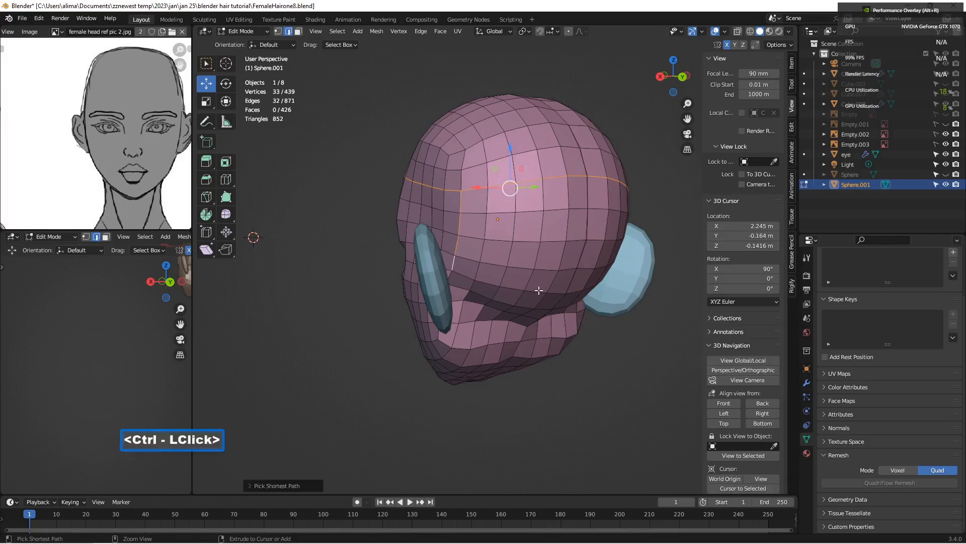
{"action": "middle_click_drag", "start_coordinate": [587, 280], "coordinate": [537, 264]}
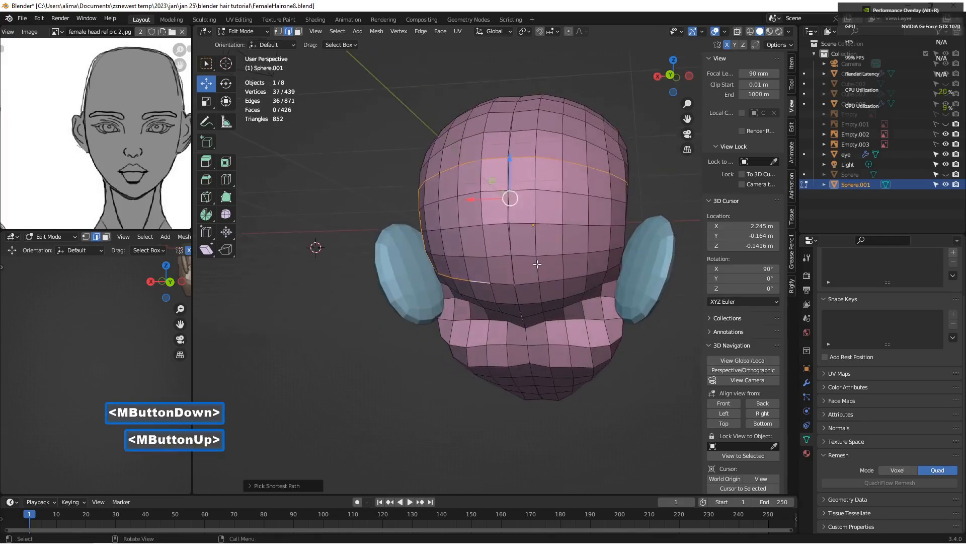
Step: Continue the edge selection across the nape to the opposite ear and up behind it to the horizontal loop
{"action": "left_click", "coordinate": [594, 274], "text": "ctrl"}
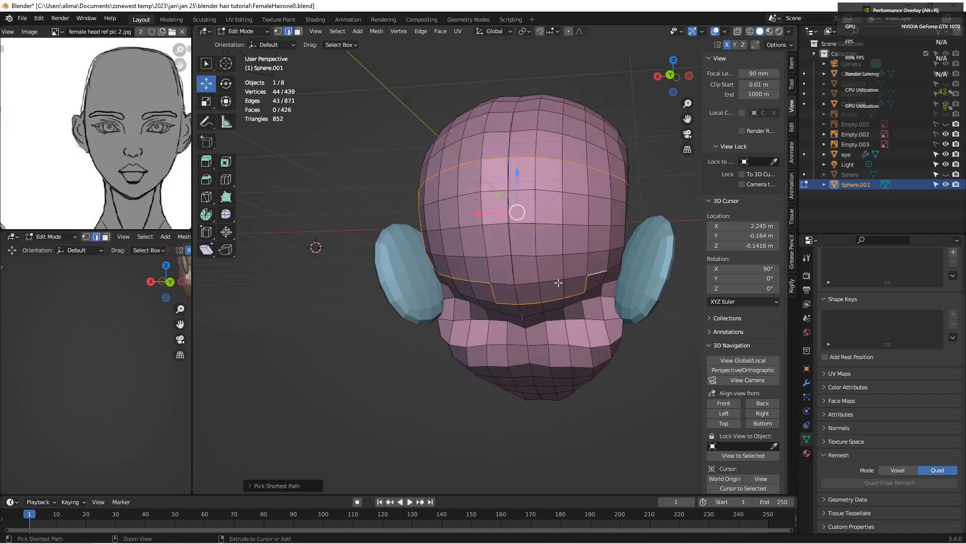
{"action": "middle_click_drag", "start_coordinate": [622, 261], "coordinate": [567, 269]}
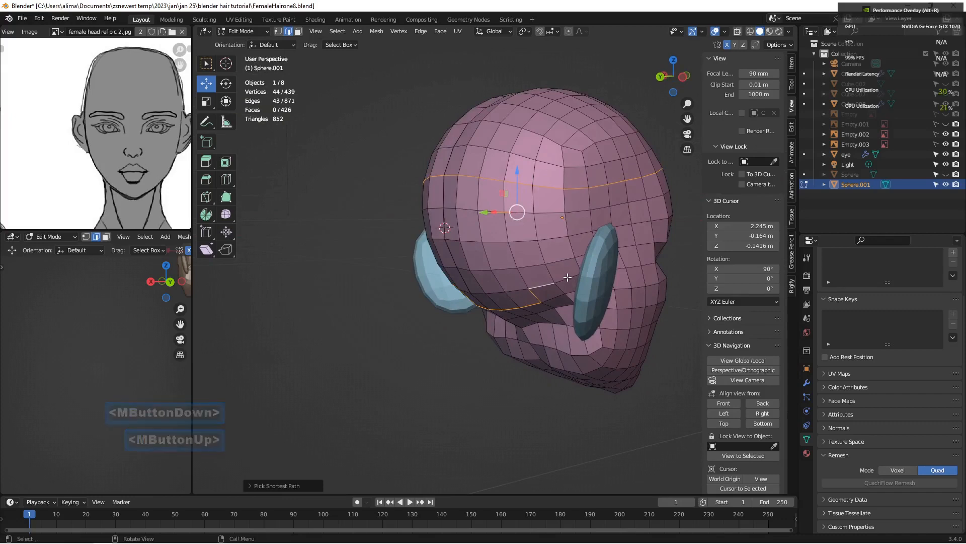
{"action": "left_click", "coordinate": [567, 277], "text": "shift"}
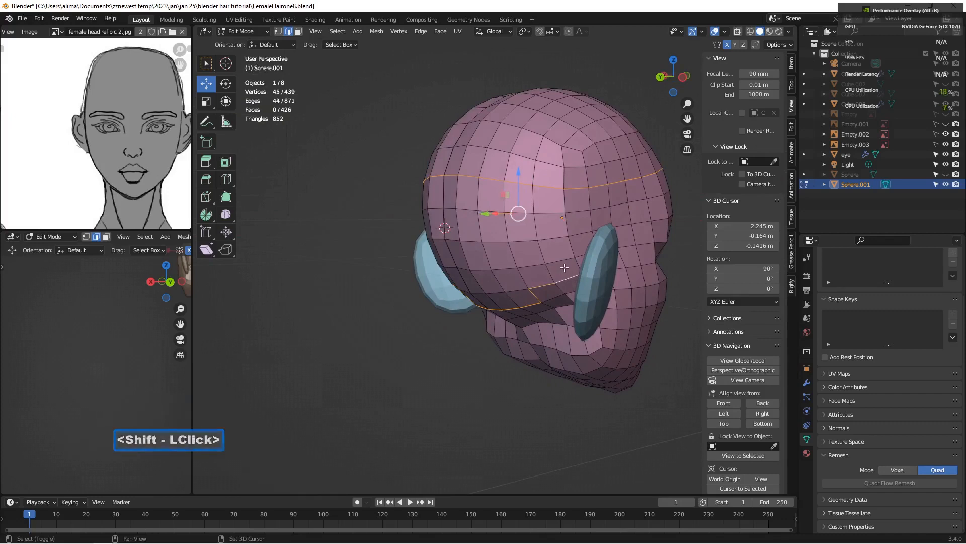
{"action": "mouse_move", "coordinate": [461, 248]}
{"action": "middle_mouse_down"}
{"action": "mouse_move", "coordinate": [503, 258]}
{"action": "mouse_move", "coordinate": [465, 253]}
{"action": "middle_mouse_up"}
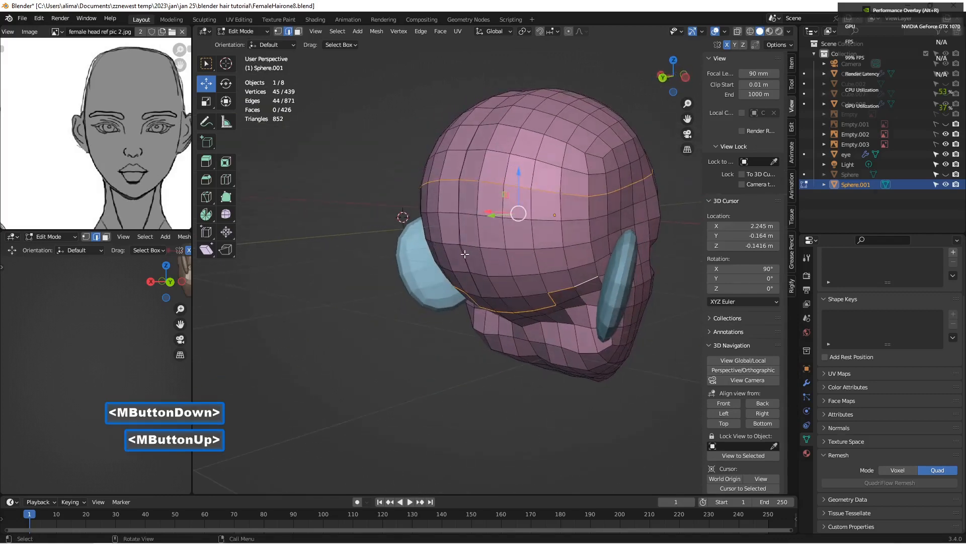
{"action": "left_click", "coordinate": [588, 220], "text": "shift"}
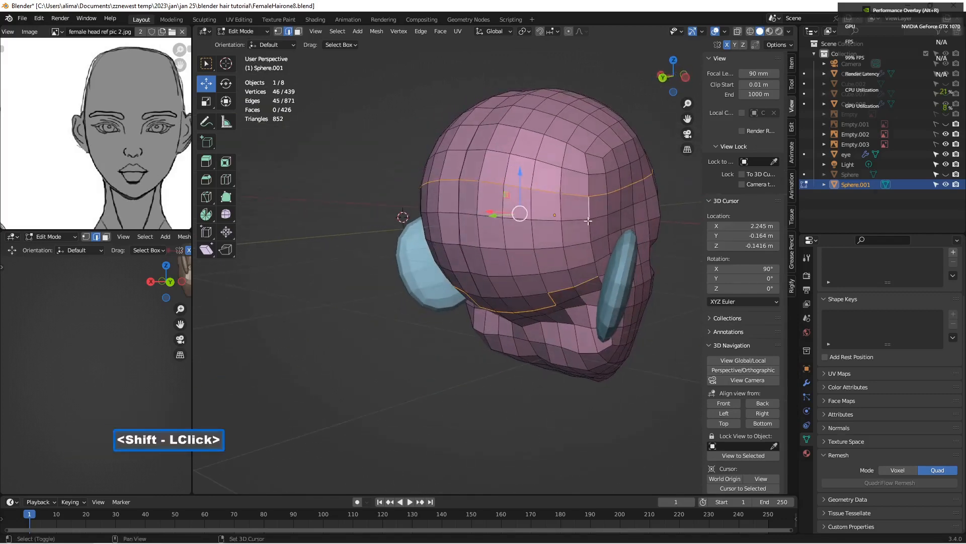
{"action": "left_click", "coordinate": [595, 265], "text": "ctrl"}
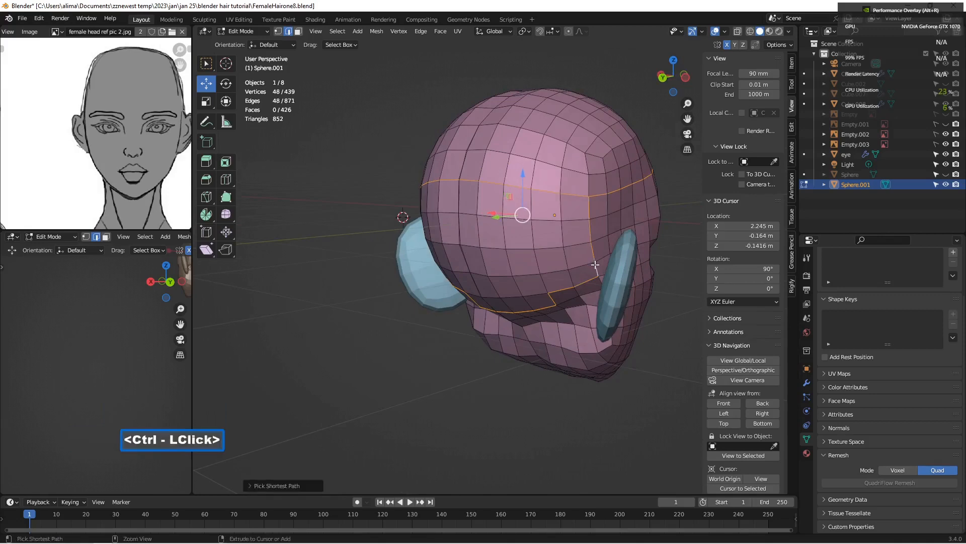
Step: Deselect the part of the horizontal loop that crosses the back of the head with Circle Select
{"action": "middle_click_drag", "start_coordinate": [595, 265], "coordinate": [590, 213]}
{"action": "middle_click_drag", "start_coordinate": [496, 183], "coordinate": [491, 193]}
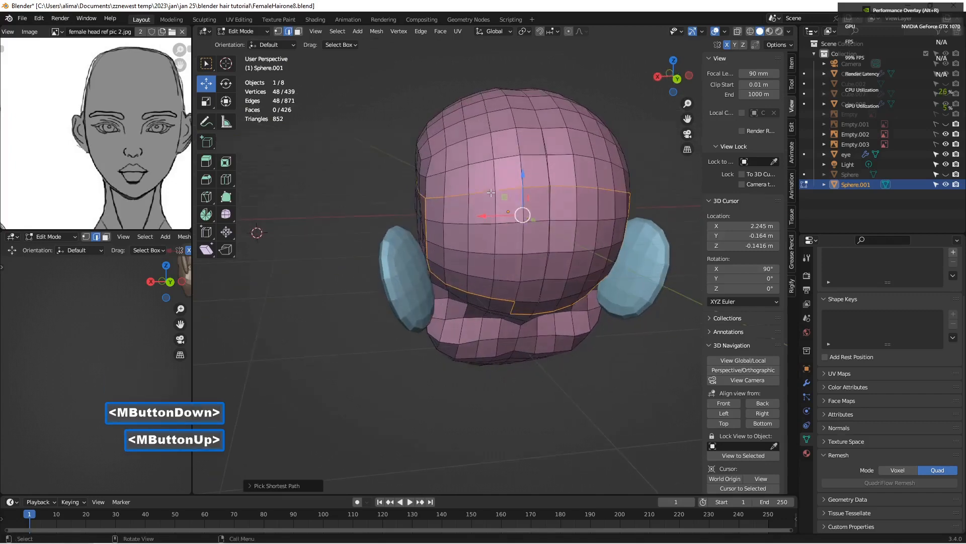
{"action": "key", "text": "c"}
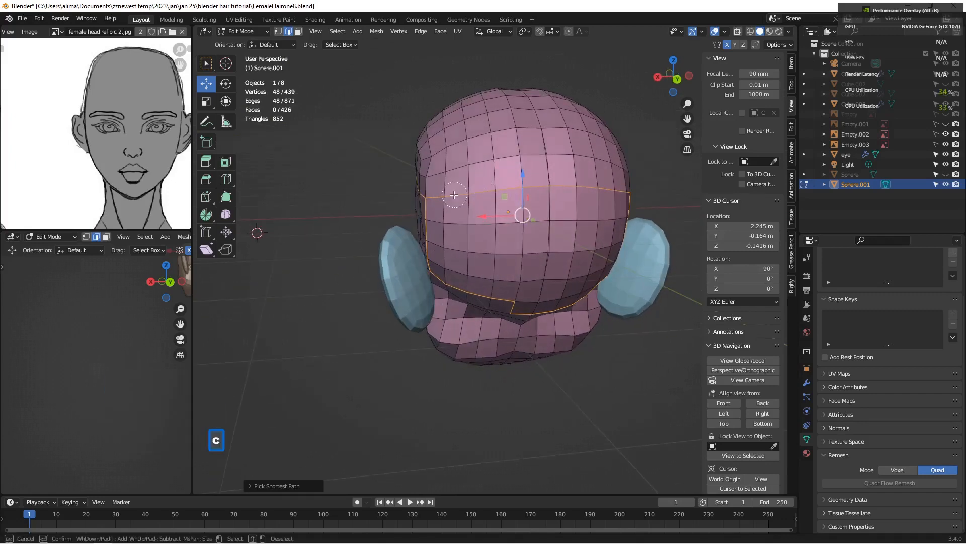
{"action": "mouse_move", "coordinate": [448, 197]}
{"action": "middle_mouse_down"}
{"action": "mouse_move", "coordinate": [605, 194]}
{"action": "mouse_move", "coordinate": [591, 198]}
{"action": "middle_mouse_up"}
{"action": "right_click", "coordinate": [567, 203]}
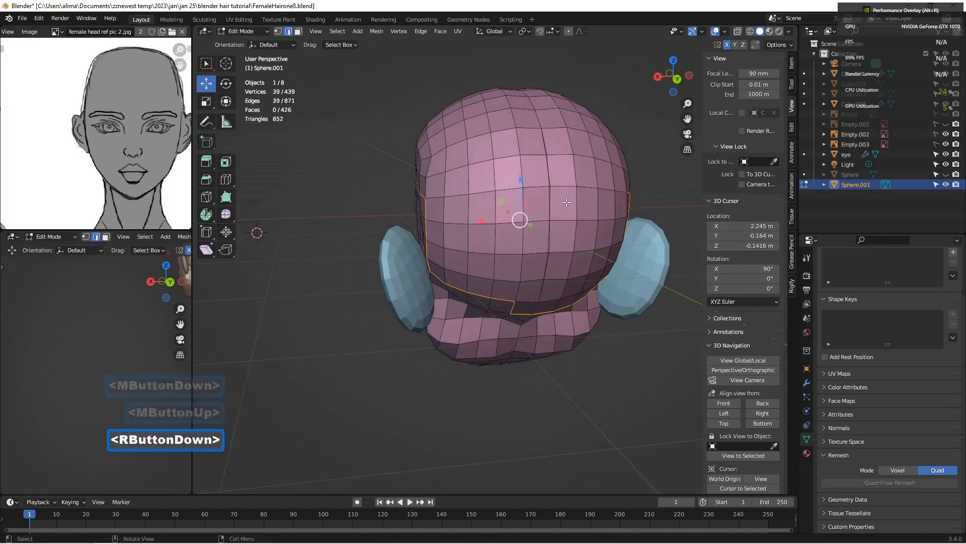
{"action": "mouse_move", "coordinate": [470, 258]}
{"action": "middle_mouse_down"}
{"action": "mouse_move", "coordinate": [488, 240]}
{"action": "mouse_move", "coordinate": [433, 241]}
{"action": "middle_mouse_up"}
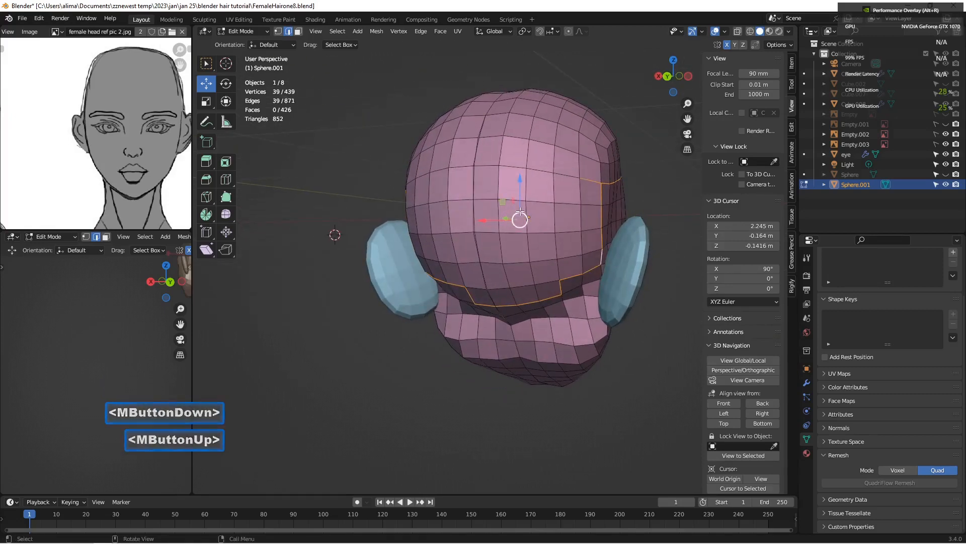
{"action": "key", "text": "c"}
{"action": "middle_click", "coordinate": [582, 178]}
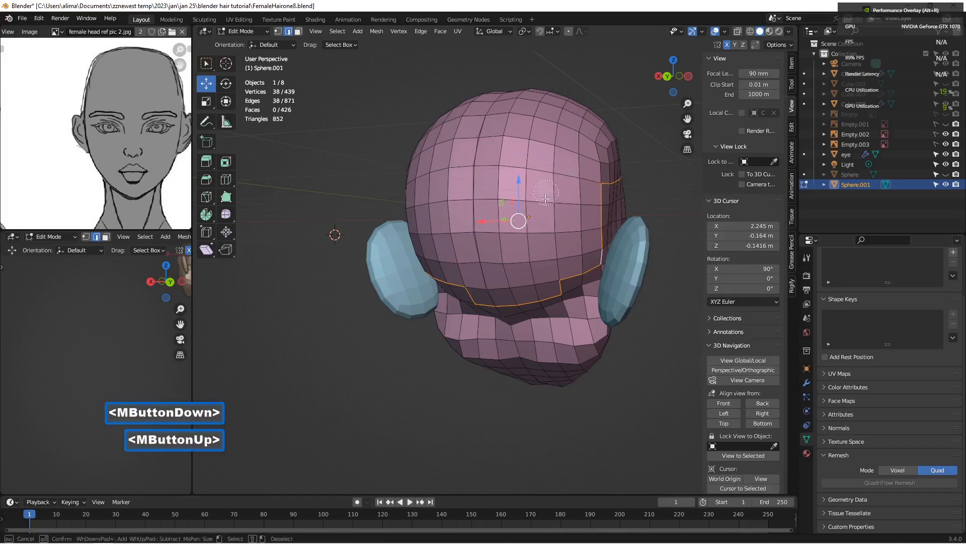
Step: Deselect the edges that dip one row lower at the middle of the nape with Circle Select
{"action": "middle_click", "coordinate": [484, 304]}
{"action": "scroll", "coordinate": [484, 304], "scroll_direction": "up", "scroll_amount": 1}
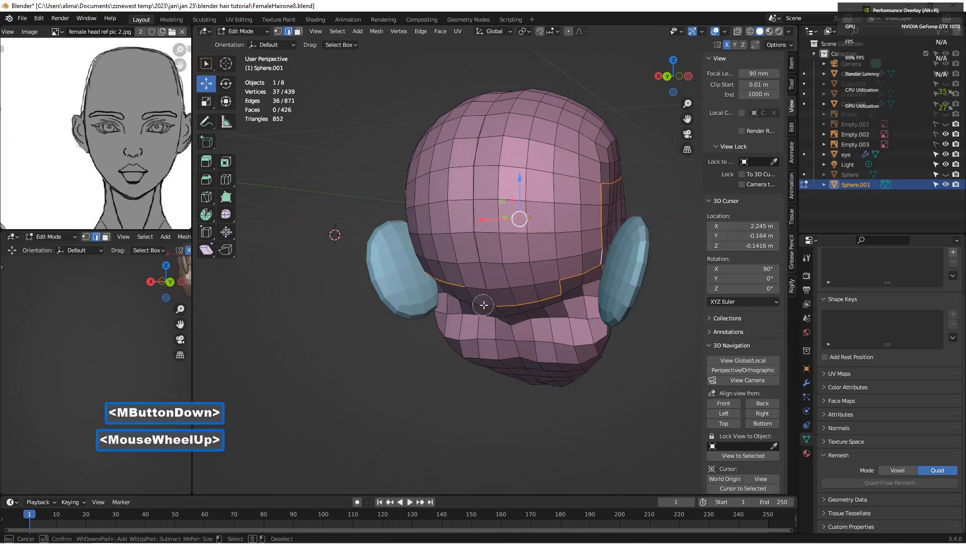
{"action": "middle_click_drag", "start_coordinate": [484, 305], "coordinate": [541, 297]}
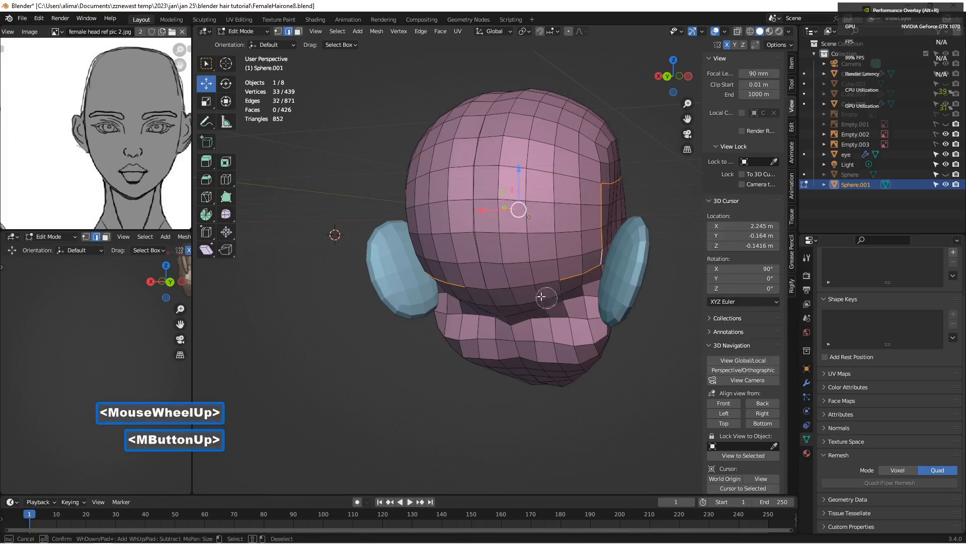
{"action": "right_click", "coordinate": [528, 292]}
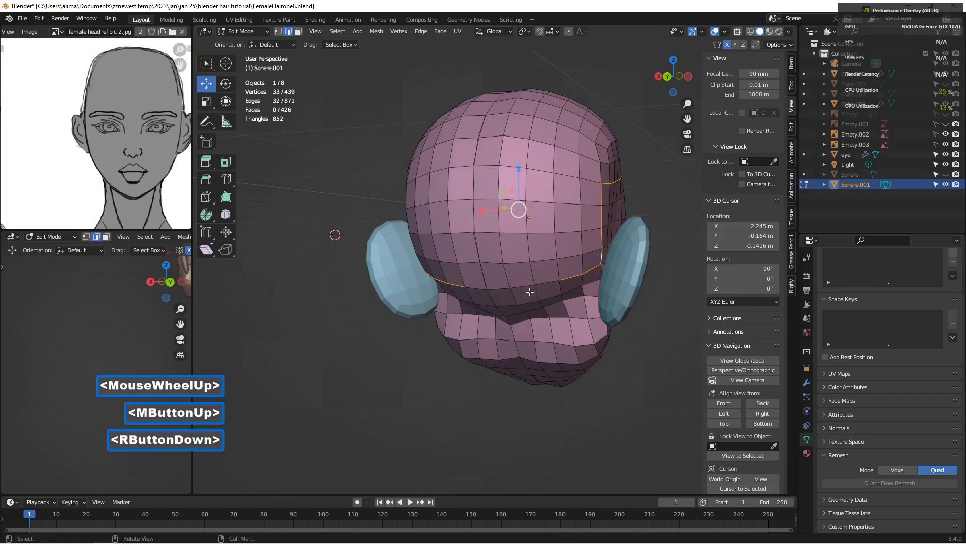
Step: Close the nape gap by adding the straight row of edges to the selection, and save the file as FemaleHairone9
{"action": "left_click", "coordinate": [484, 286], "text": "shift"}
{"action": "left_click", "coordinate": [502, 286], "text": "shift"}
{"action": "left_click", "coordinate": [522, 286], "text": "shift"}
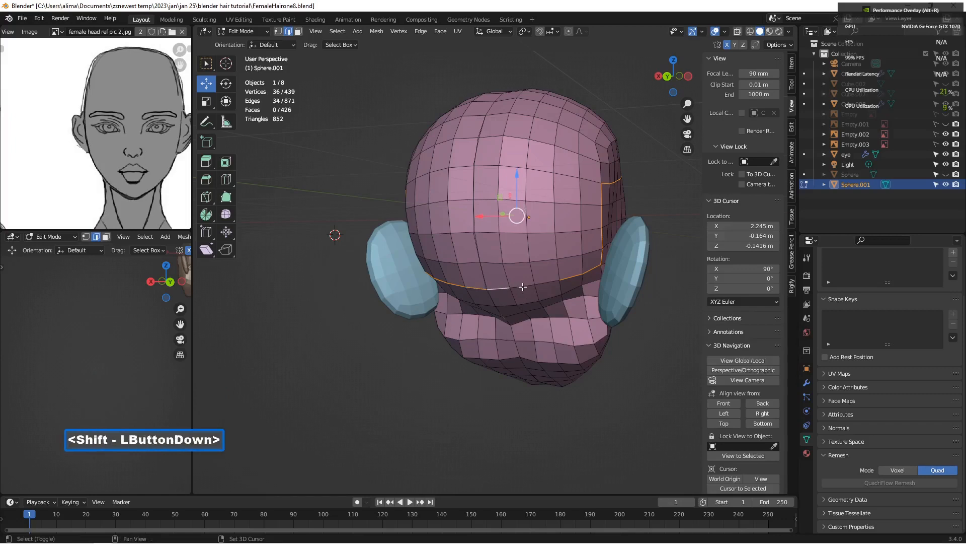
{"action": "left_click", "coordinate": [546, 283], "text": "shift"}
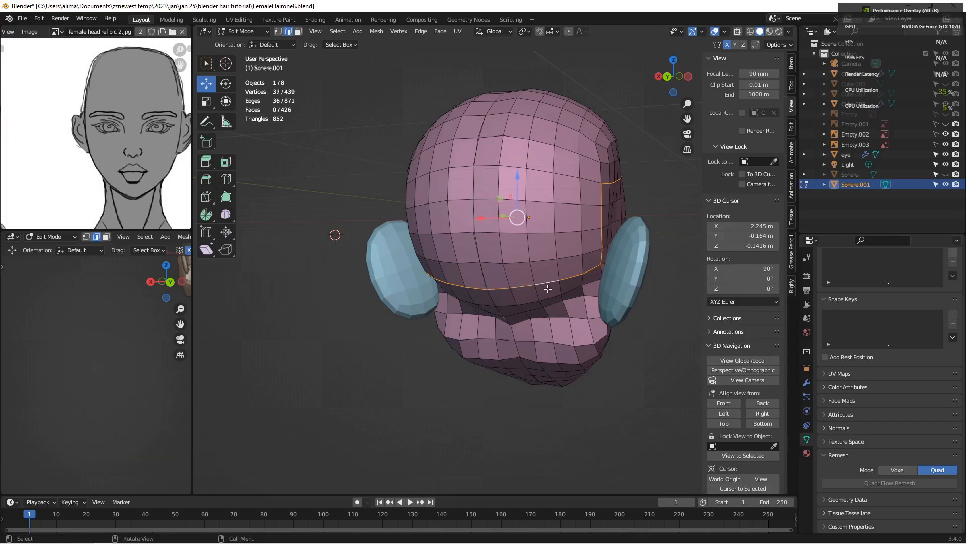
{"action": "key", "text": "Insert"}
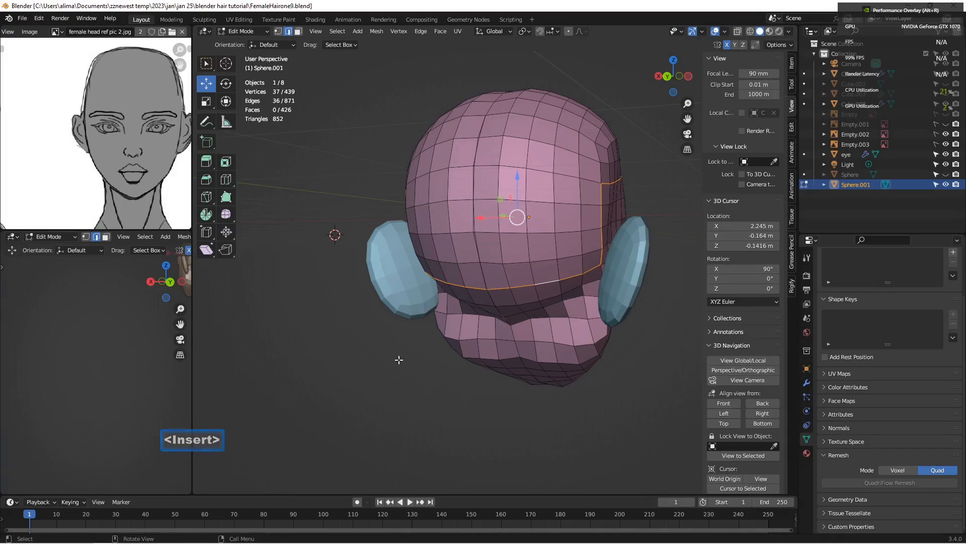
Step: Rip the mesh along the selected hairline edges, keeping the separated edges in their original position
{"action": "middle_click_drag", "start_coordinate": [351, 258], "coordinate": [510, 203]}
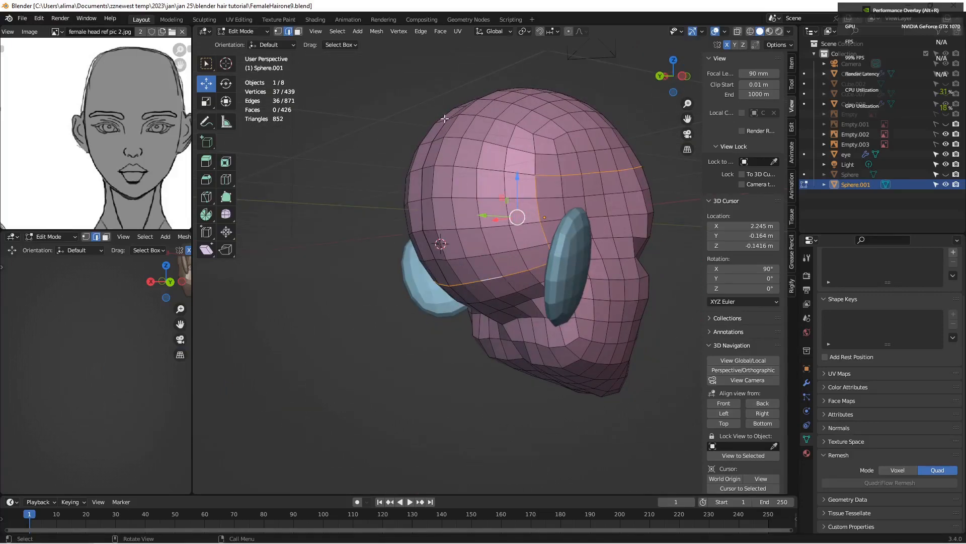
{"action": "middle_click_drag", "start_coordinate": [564, 171], "coordinate": [336, 186]}
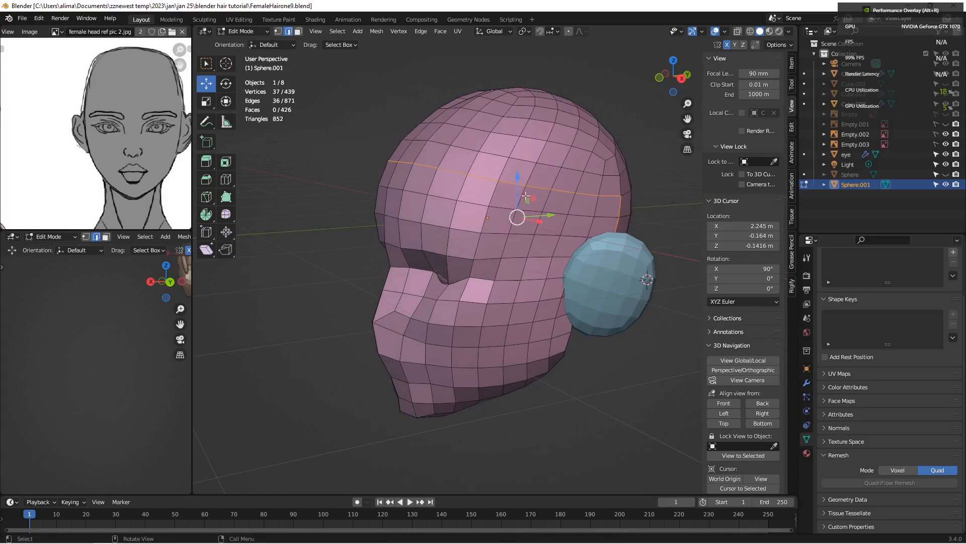
{"action": "key", "text": "v"}
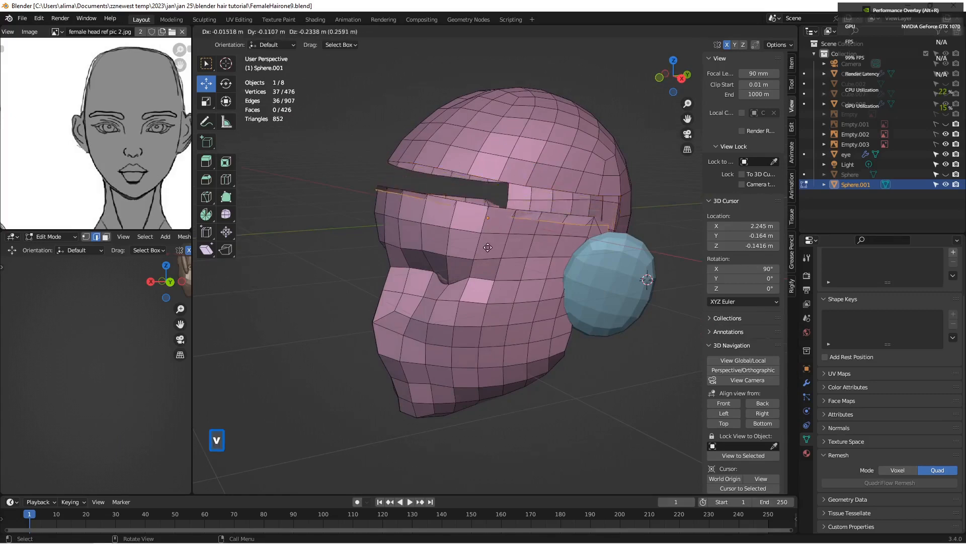
{"action": "right_click", "coordinate": [486, 245]}
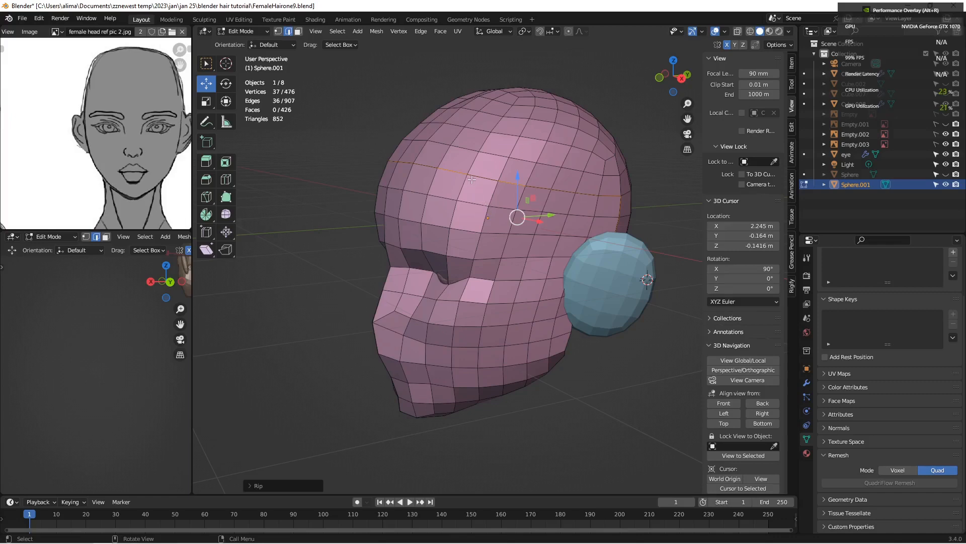
Step: Delete the linked faces of the face and jaw below the hairline, and save the file as FemaleHairone10
{"action": "left_click", "coordinate": [298, 31]}
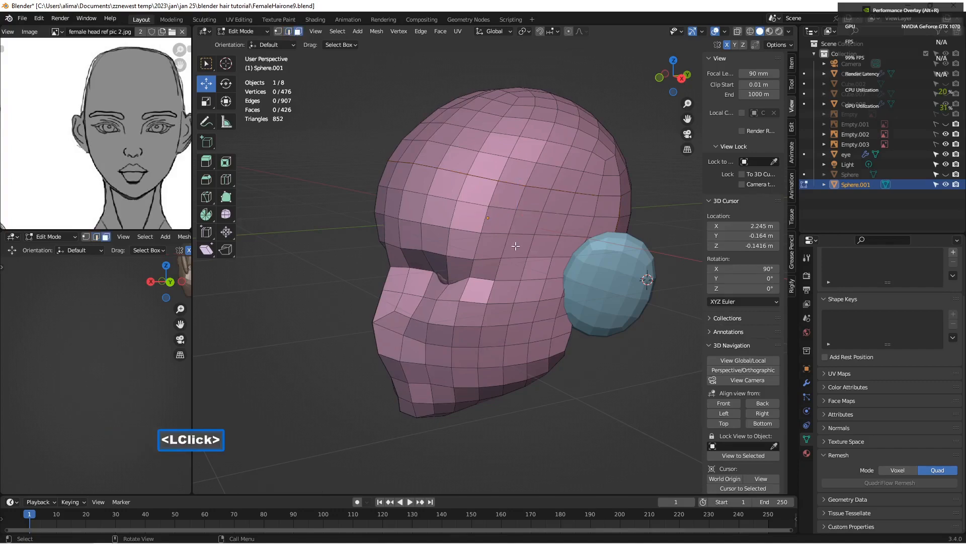
{"action": "key", "text": "l"}
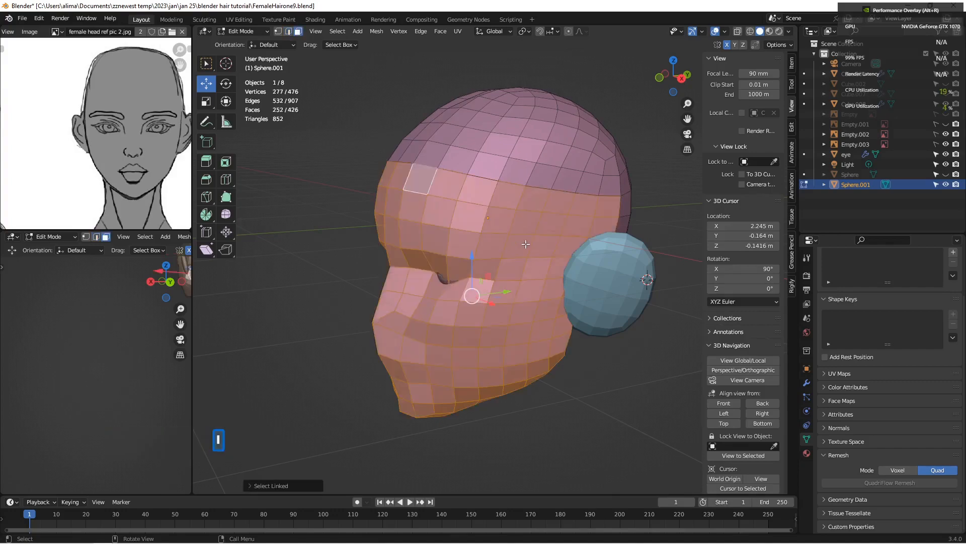
{"action": "middle_click_drag", "start_coordinate": [516, 246], "coordinate": [551, 231]}
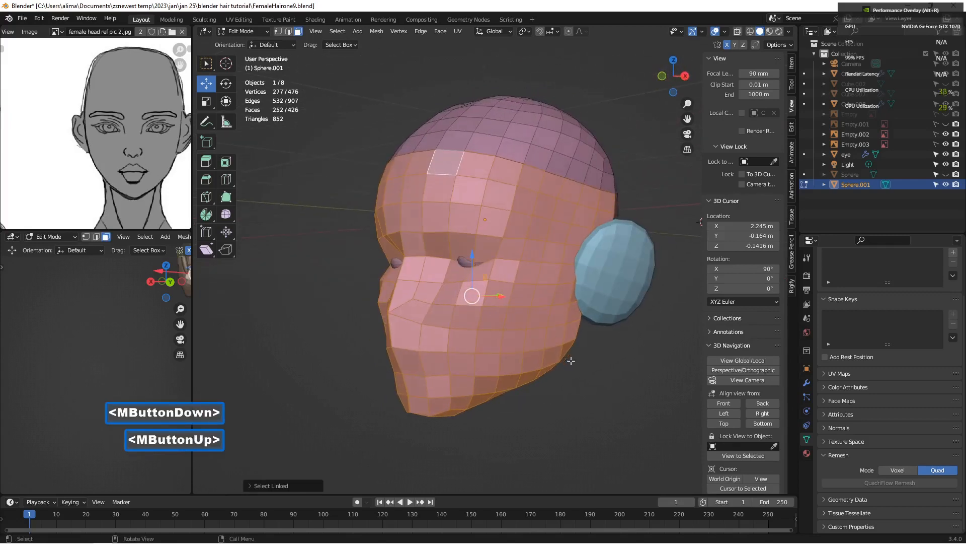
{"action": "key", "text": "x"}
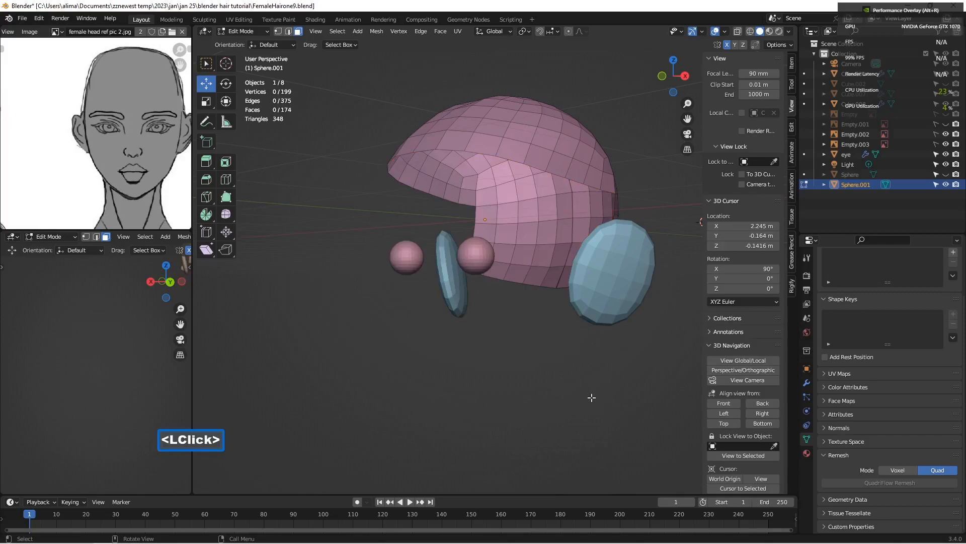
{"action": "key", "text": "Insert"}
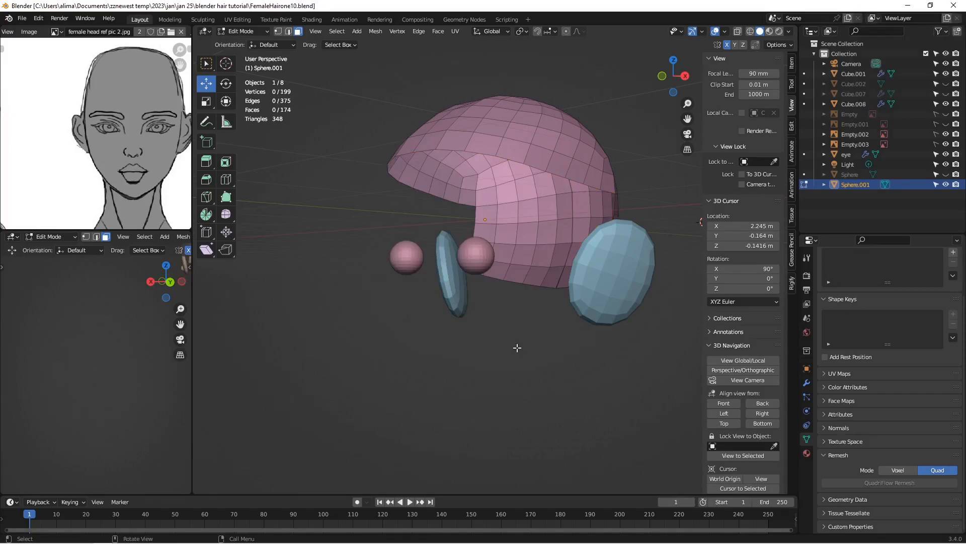
Step: Select the centre seam edges of the scalp cap from the forehead hairline up over the crown with Loop Select
{"action": "middle_click_drag", "start_coordinate": [477, 221], "coordinate": [510, 277]}
{"action": "scroll", "coordinate": [512, 169], "scroll_direction": "up", "scroll_amount": 2}
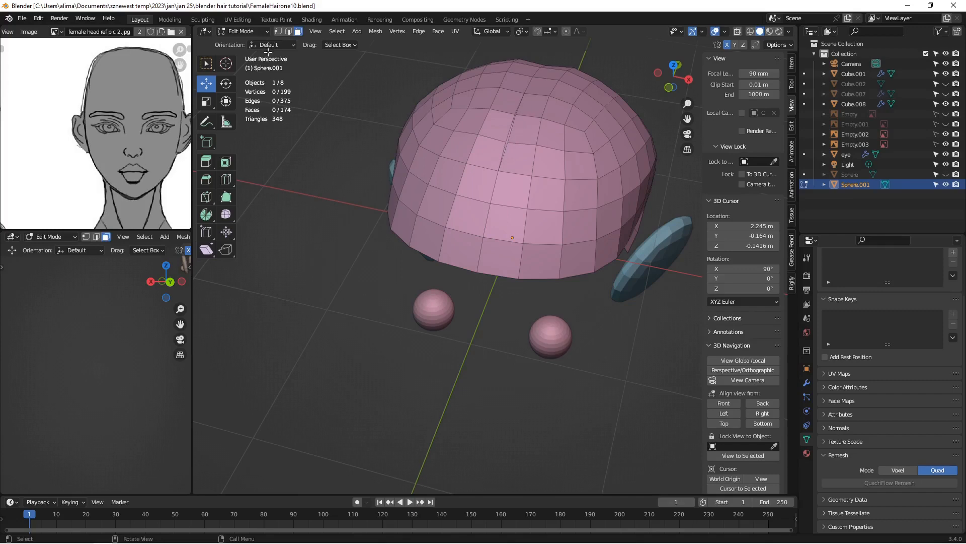
{"action": "left_click", "coordinate": [289, 32]}
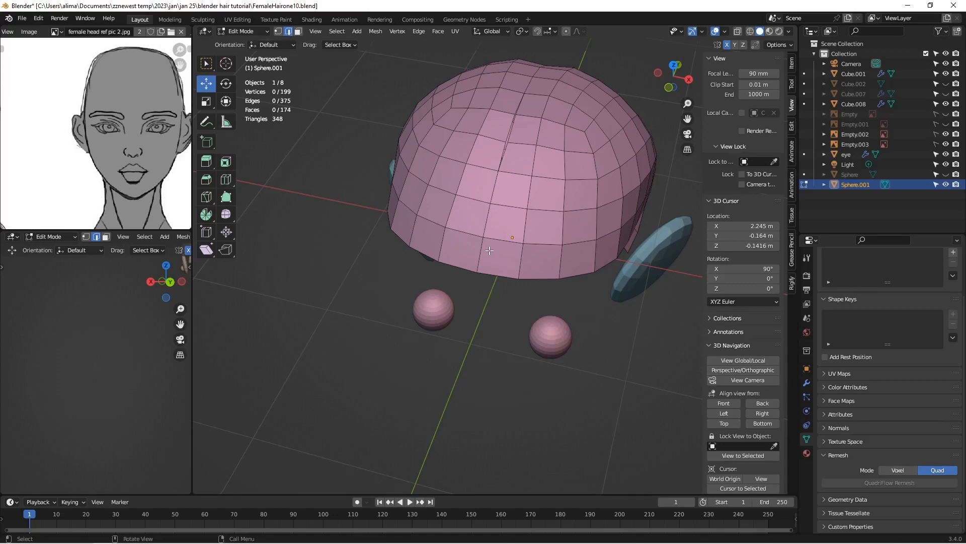
{"action": "key", "text": "alt"}
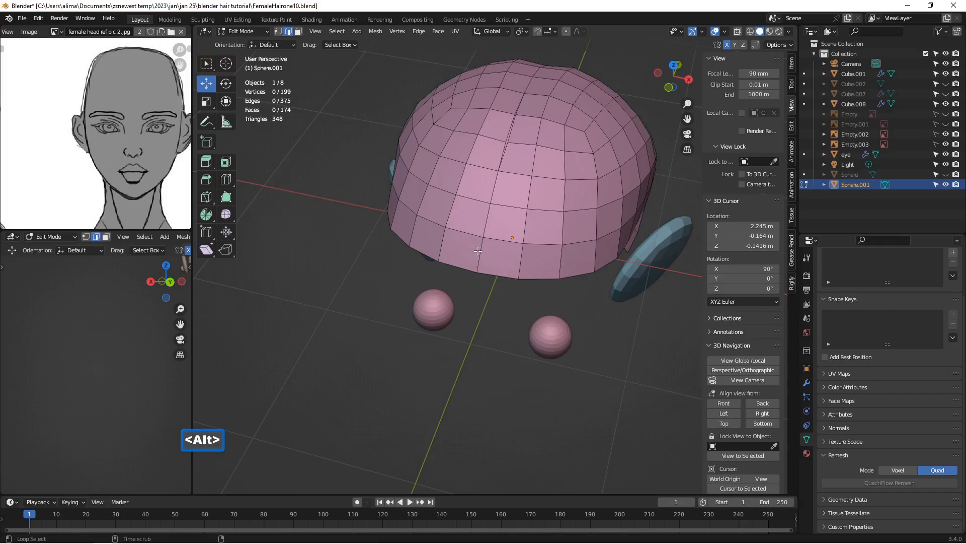
{"action": "left_click", "coordinate": [481, 247], "text": "alt"}
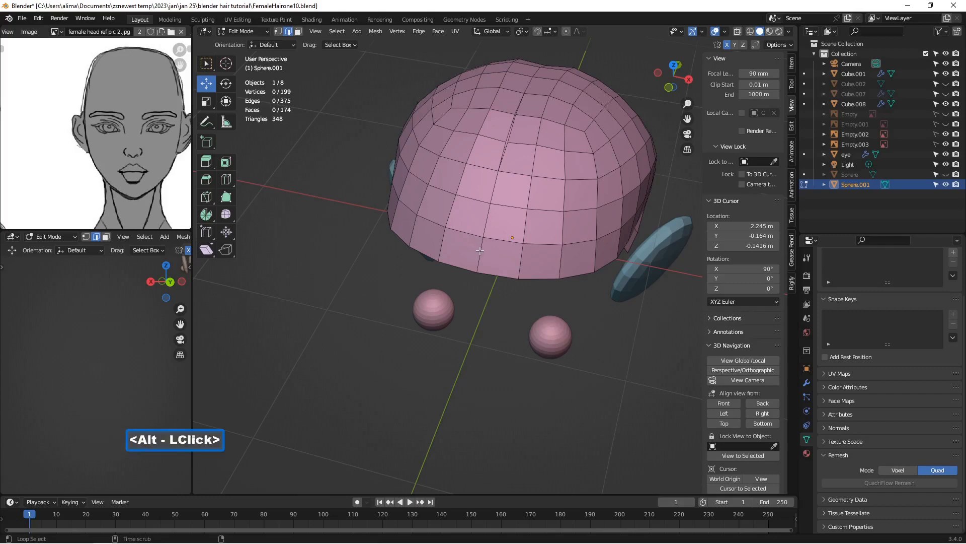
{"action": "left_click", "coordinate": [504, 155], "text": "alt+shift"}
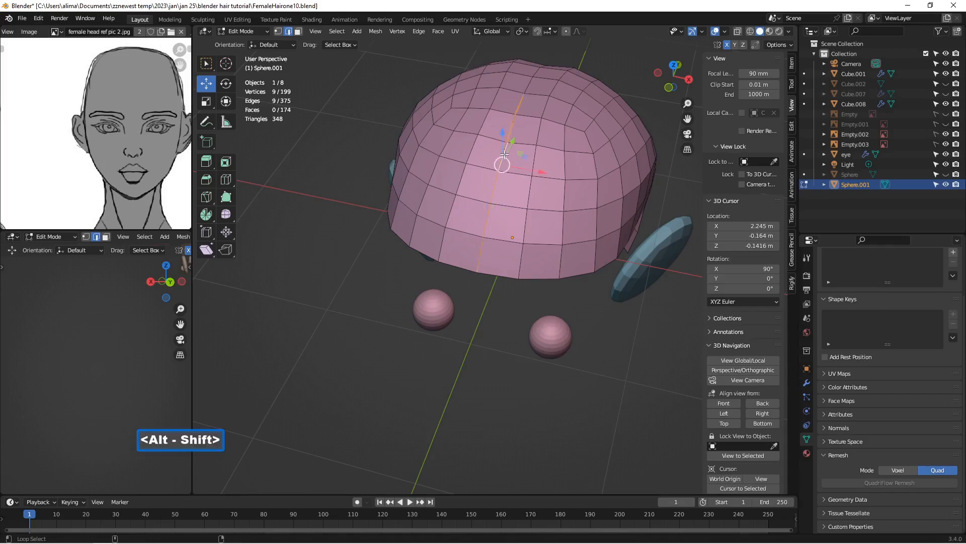
{"action": "left_click", "coordinate": [526, 86], "text": "alt+shift"}
{"action": "middle_click_drag", "start_coordinate": [527, 87], "coordinate": [535, 216]}
{"action": "scroll", "coordinate": [536, 216], "scroll_direction": "up", "scroll_amount": 2}
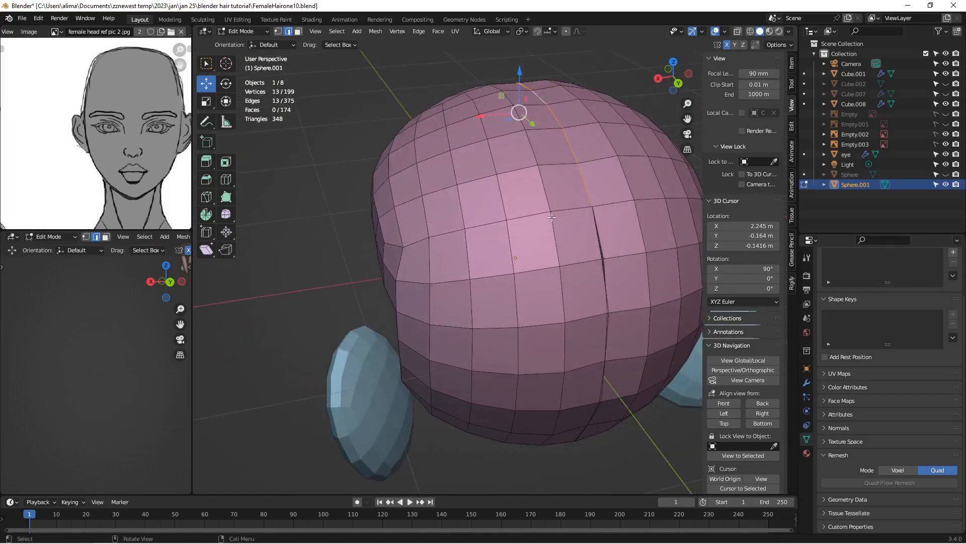
Step: Add the centre seam edges down the back of the cap to the selection, and save the file as FemaleHairone11
{"action": "key", "text": "alt"}
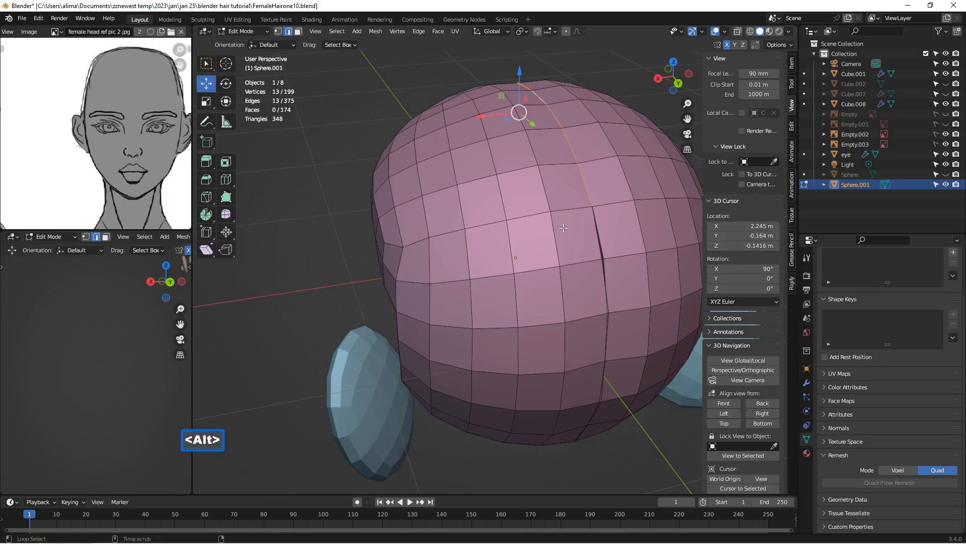
{"action": "left_click", "coordinate": [597, 235], "text": "alt+shift"}
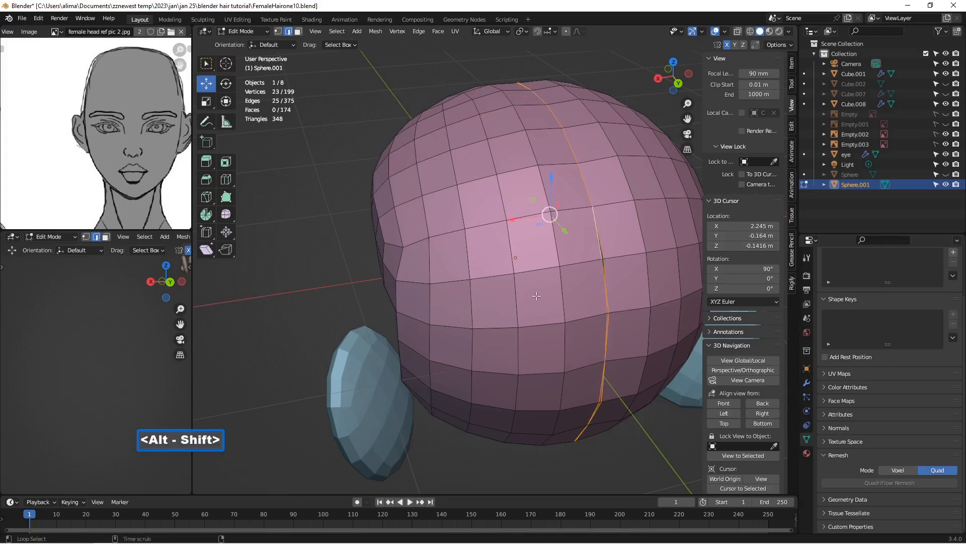
{"action": "middle_click_drag", "start_coordinate": [405, 257], "coordinate": [564, 251]}
{"action": "scroll", "coordinate": [561, 252], "scroll_direction": "down", "scroll_amount": 3}
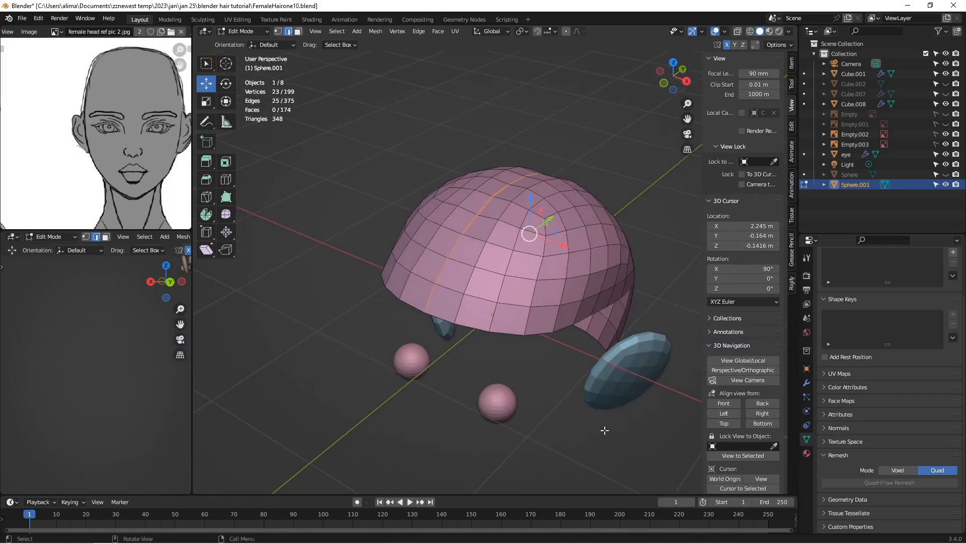
{"action": "key", "text": "Insert"}
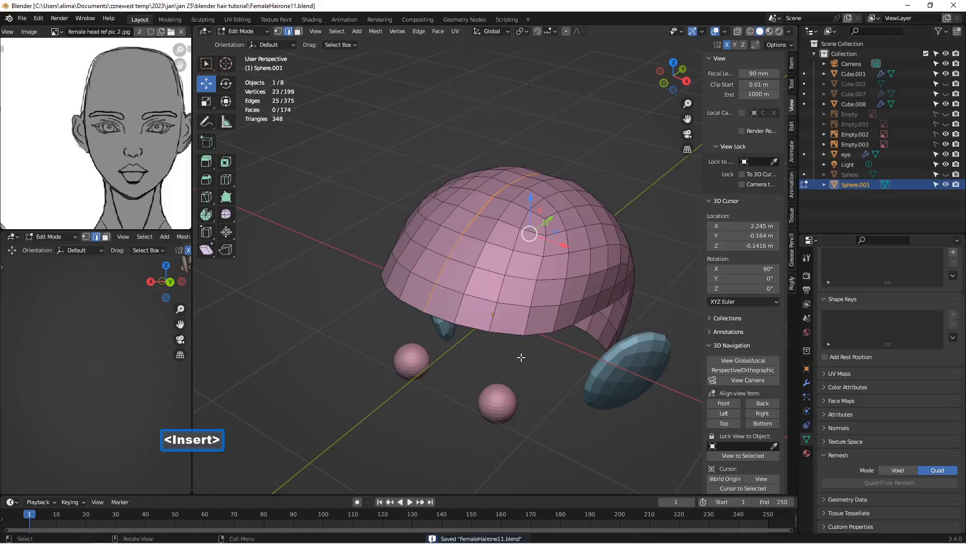
Step: Merge the selected centre seam vertices by distance, with a merge distance of 0.0201 m
{"action": "scroll", "coordinate": [521, 357], "scroll_direction": "up", "scroll_amount": 5}
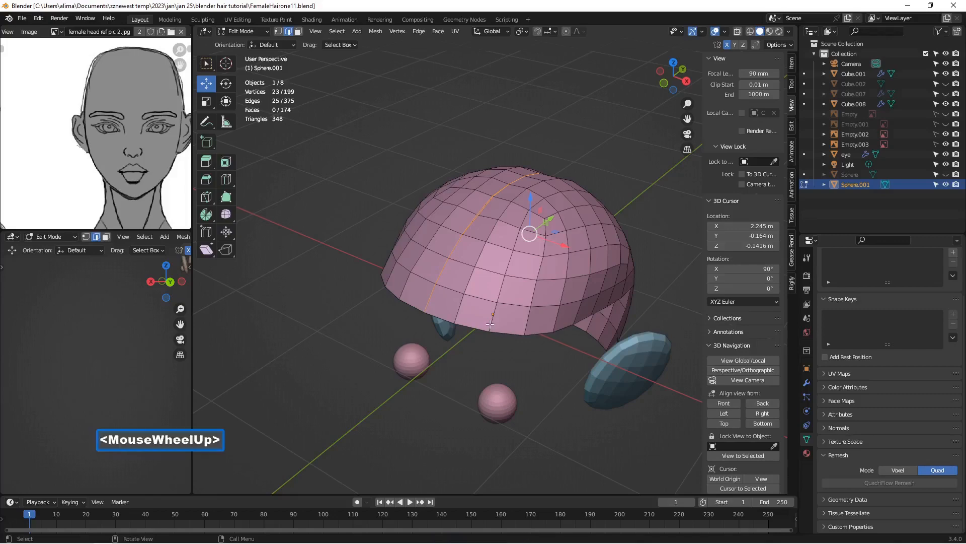
{"action": "middle_click_drag", "start_coordinate": [466, 277], "coordinate": [496, 267]}
{"action": "scroll", "coordinate": [496, 266], "scroll_direction": "up", "scroll_amount": 1}
{"action": "left_click", "coordinate": [277, 31]}
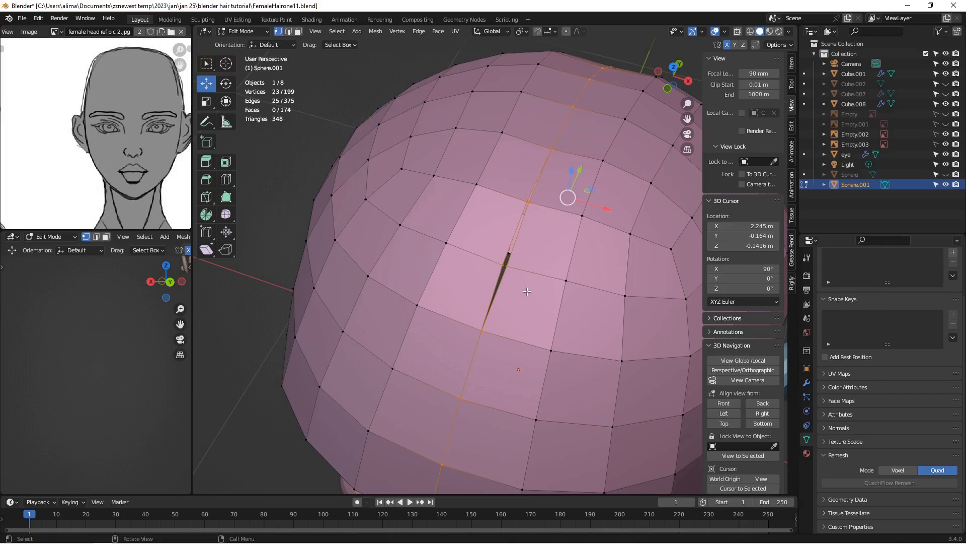
{"action": "key", "text": "m"}
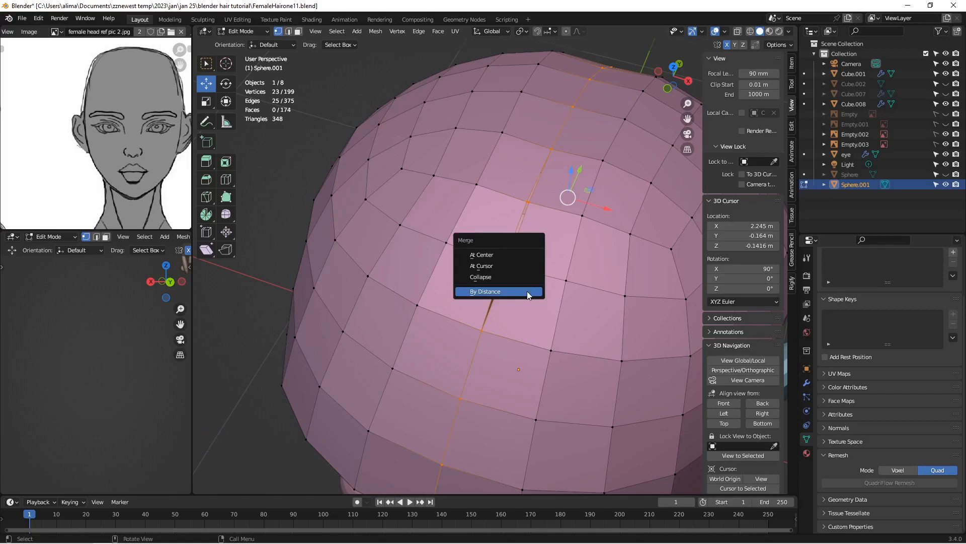
{"action": "left_click", "coordinate": [527, 291]}
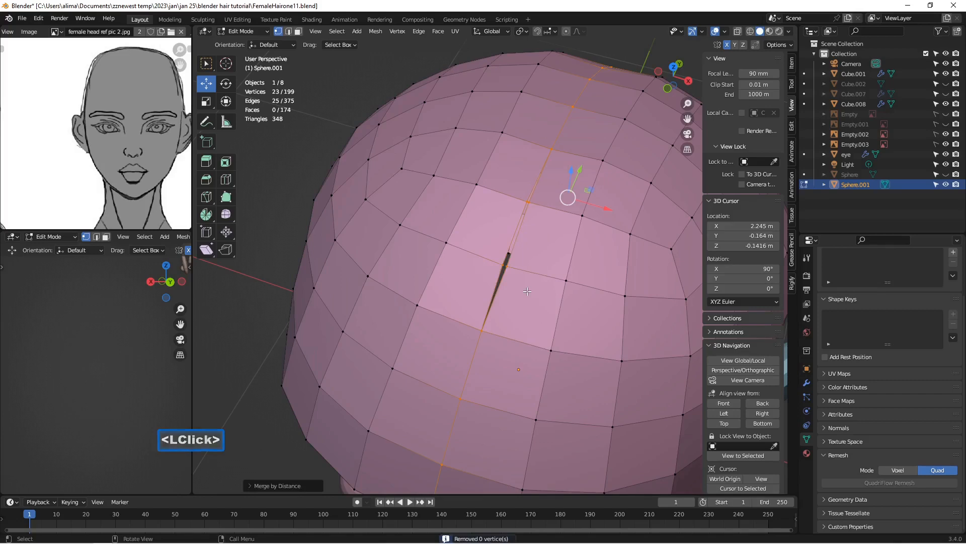
{"action": "left_click", "coordinate": [252, 485]}
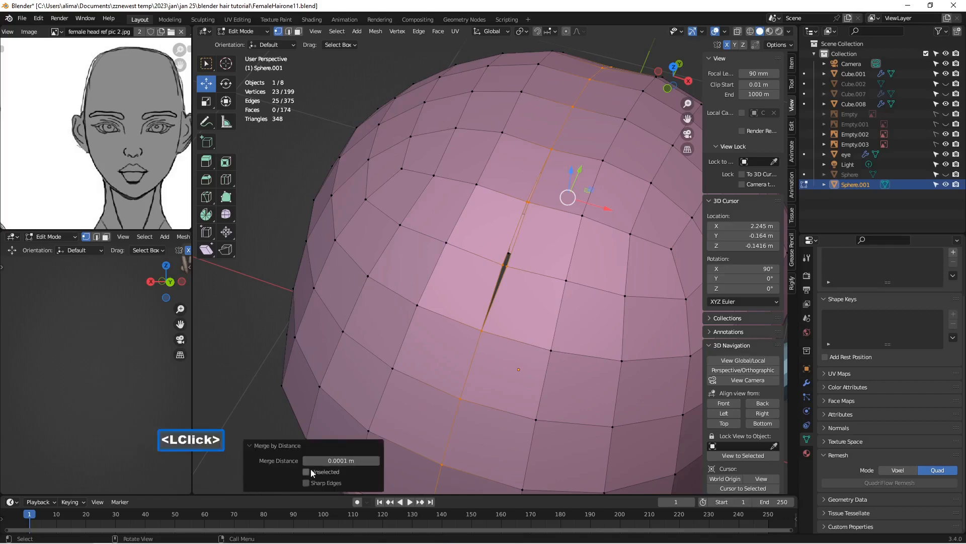
{"action": "left_click", "coordinate": [379, 460]}
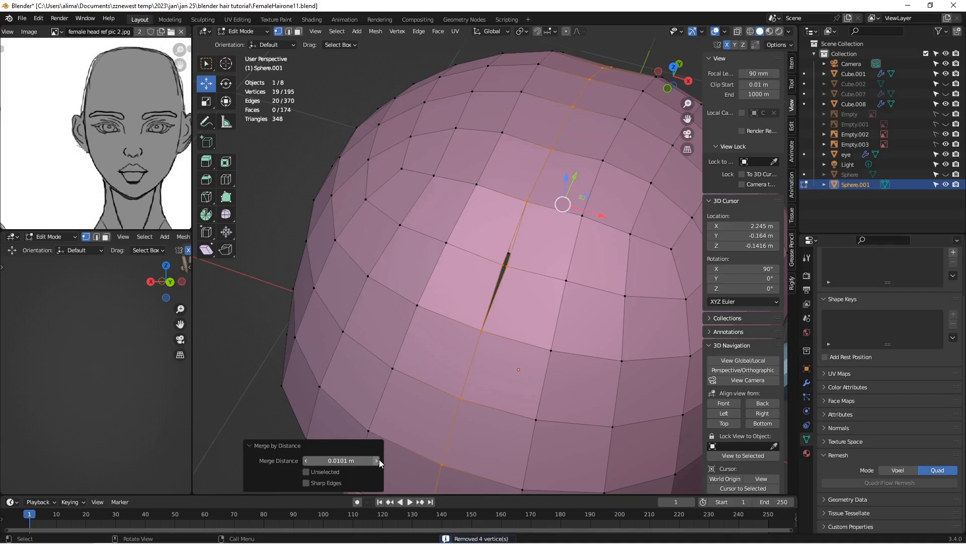
{"action": "left_click", "coordinate": [379, 460]}
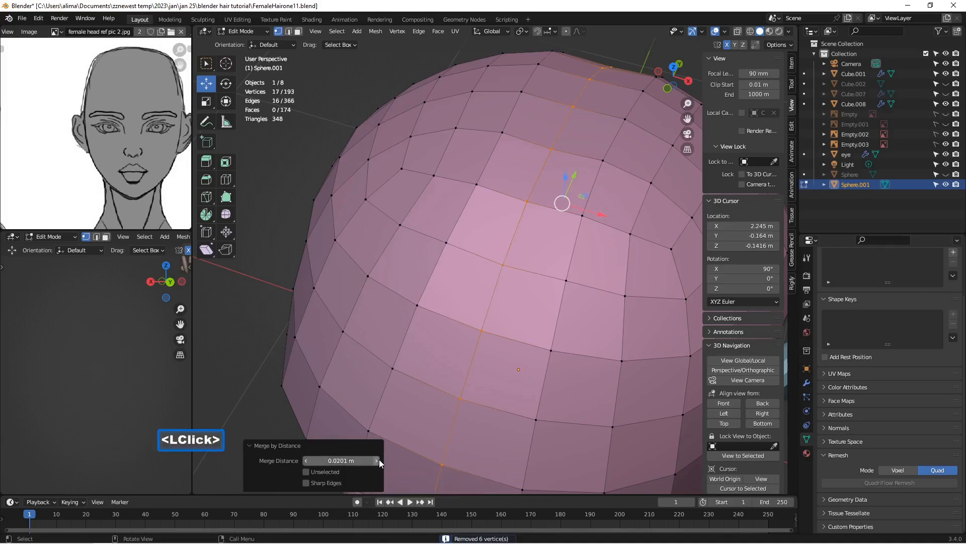
Step: Deselect all vertices of the scalp cap, and save the file as FemaleHairone12
{"action": "scroll", "coordinate": [502, 322], "scroll_direction": "down", "scroll_amount": 2}
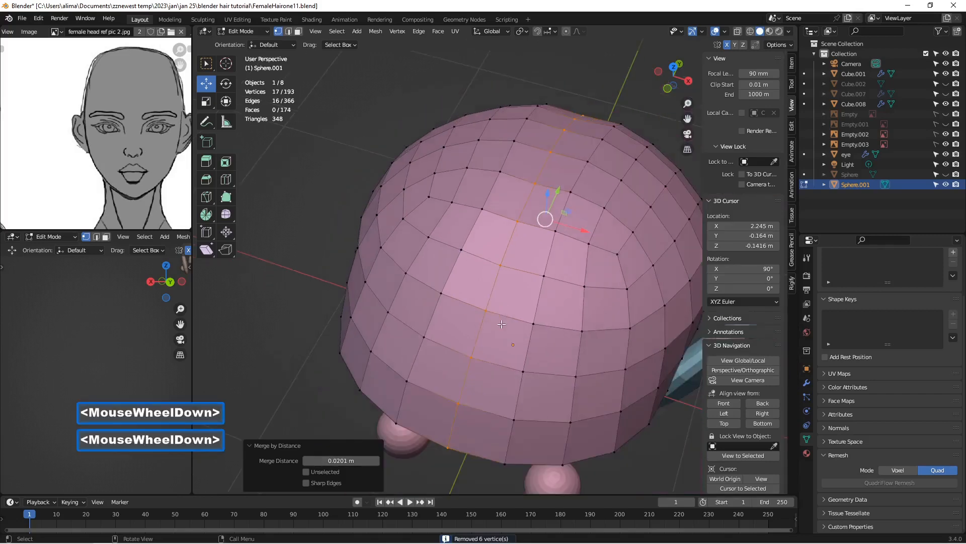
{"action": "middle_click_drag", "start_coordinate": [563, 408], "coordinate": [545, 379]}
{"action": "scroll", "coordinate": [551, 397], "scroll_direction": "down", "scroll_amount": 1}
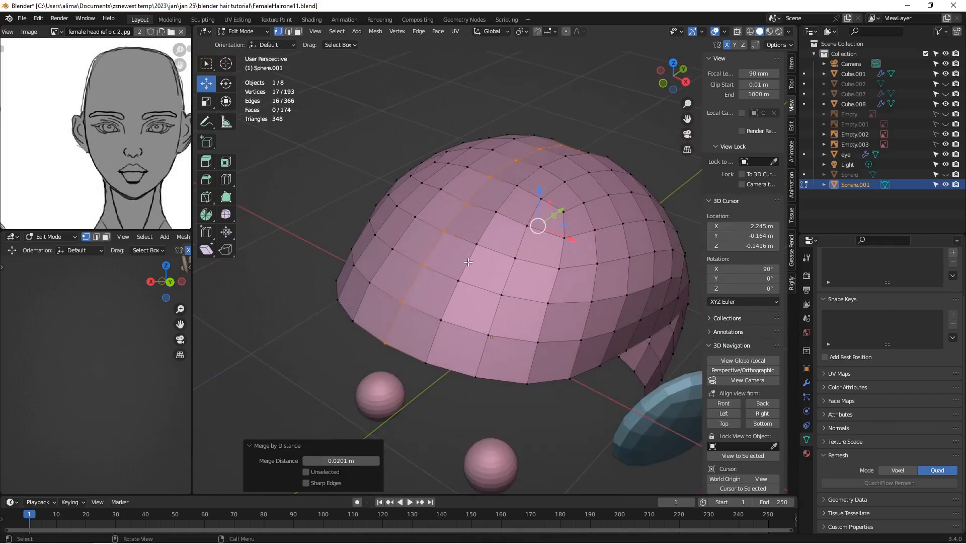
{"action": "left_click", "coordinate": [552, 415]}
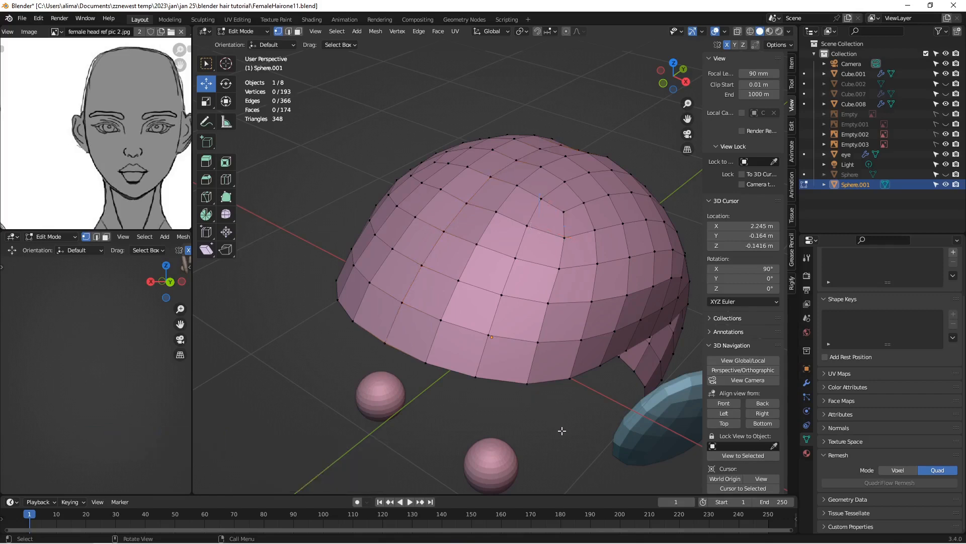
{"action": "key", "text": "Insert"}
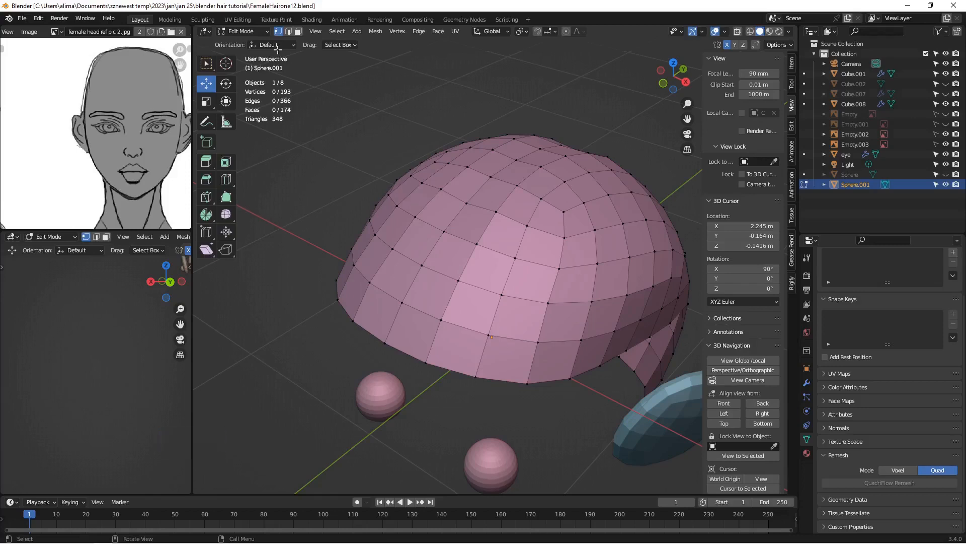
Step: Return the scalp cap to Object Mode and unhide the original head object Sphere
{"action": "left_click", "coordinate": [260, 32]}
{"action": "left_click", "coordinate": [261, 44]}
{"action": "scroll", "coordinate": [405, 159], "scroll_direction": "down", "scroll_amount": 4}
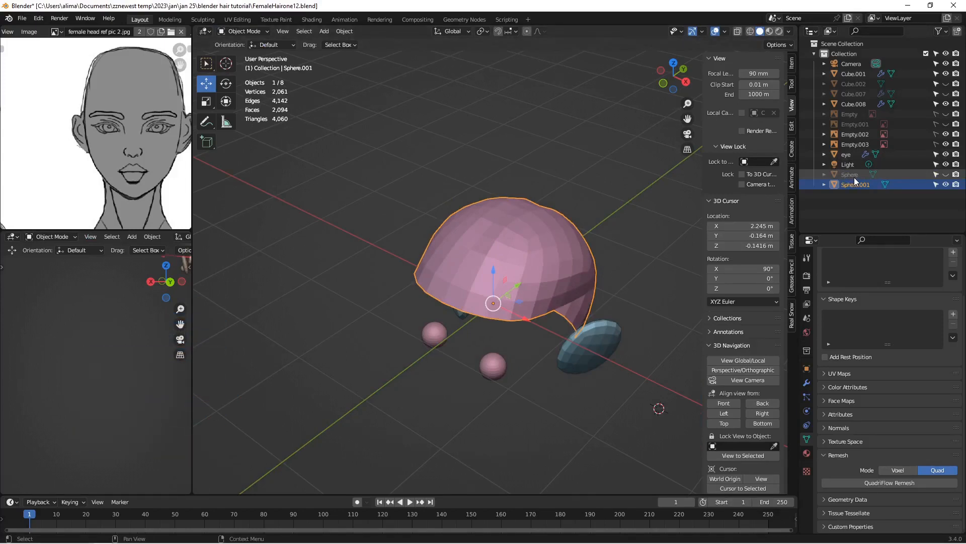
{"action": "left_click", "coordinate": [946, 174]}
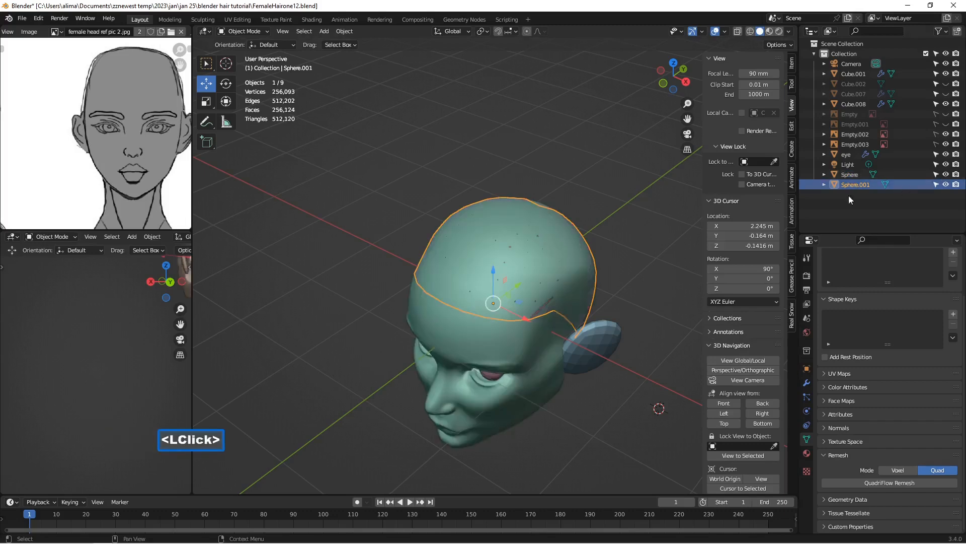
{"action": "middle_click_drag", "start_coordinate": [574, 262], "coordinate": [543, 218]}
{"action": "scroll", "coordinate": [543, 219], "scroll_direction": "up", "scroll_amount": 1}
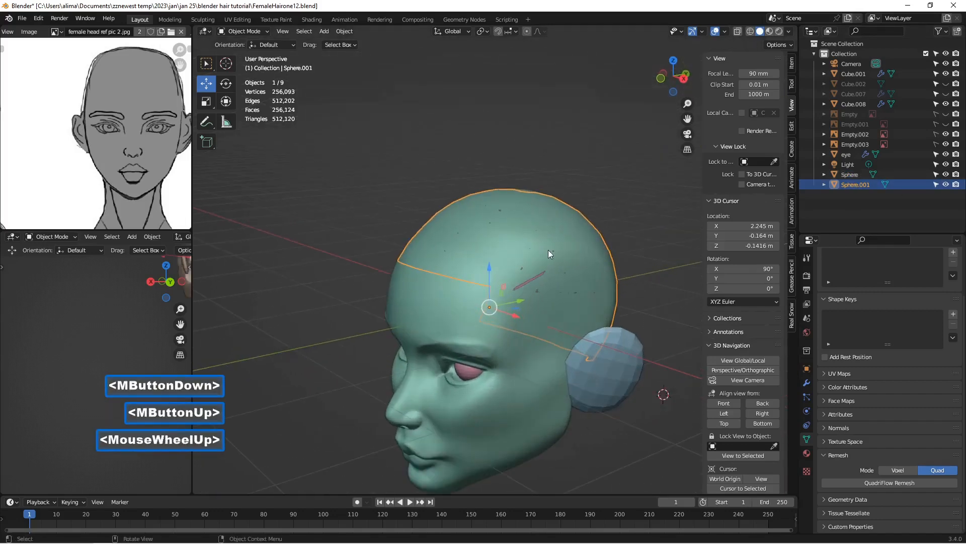
Step: Rename the scalp cap object Sphere.001 as hair, and save the file as FemaleHairone13
{"action": "double_click", "coordinate": [852, 185]}
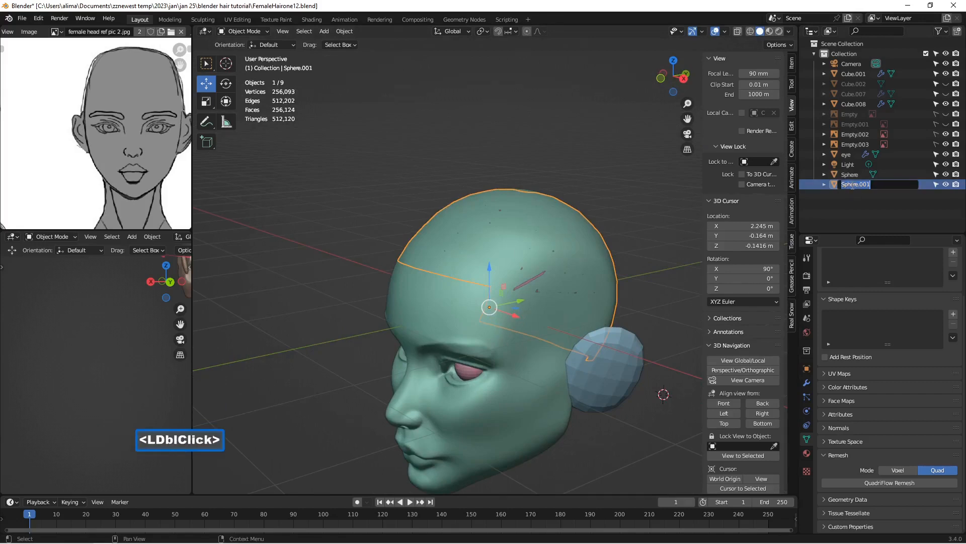
{"action": "type", "text": "hair"}
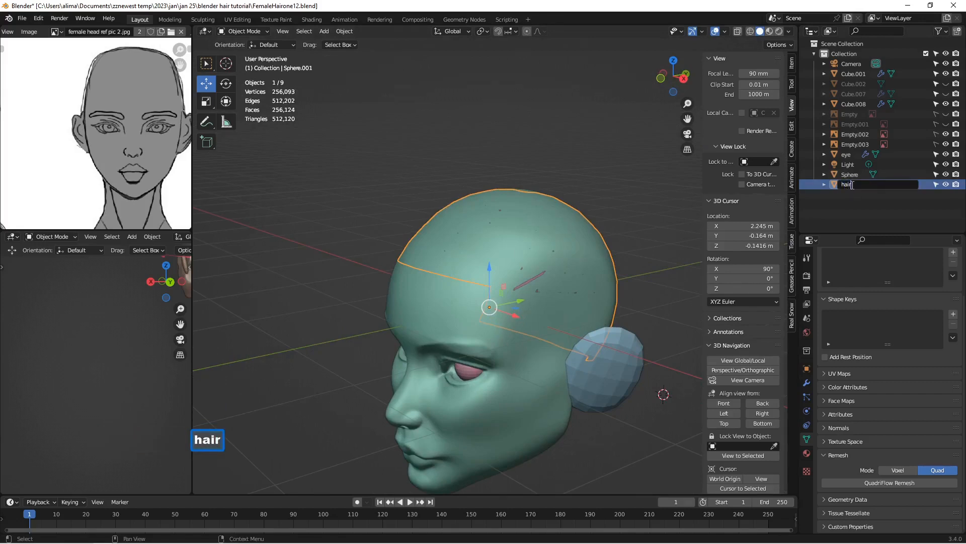
{"action": "key", "text": "Return"}
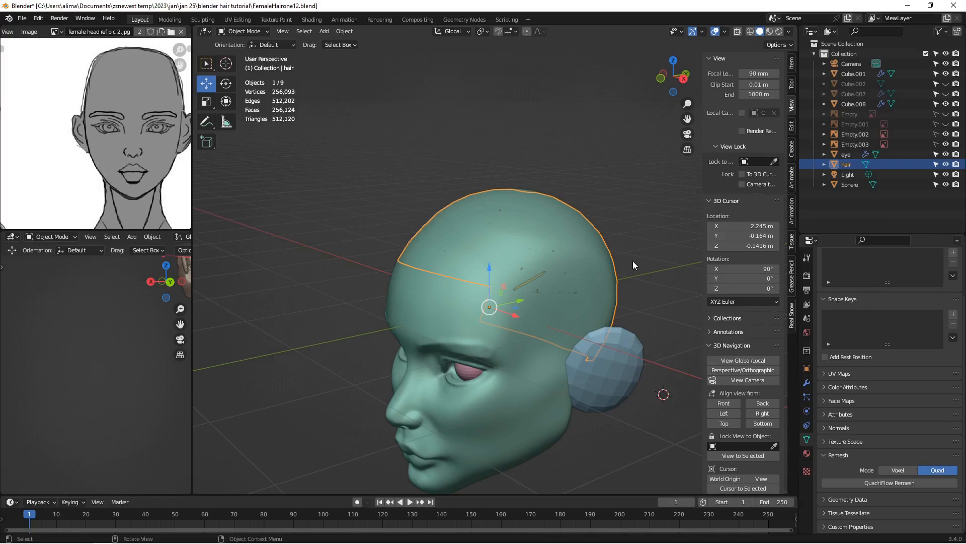
{"action": "key", "text": "Insert"}
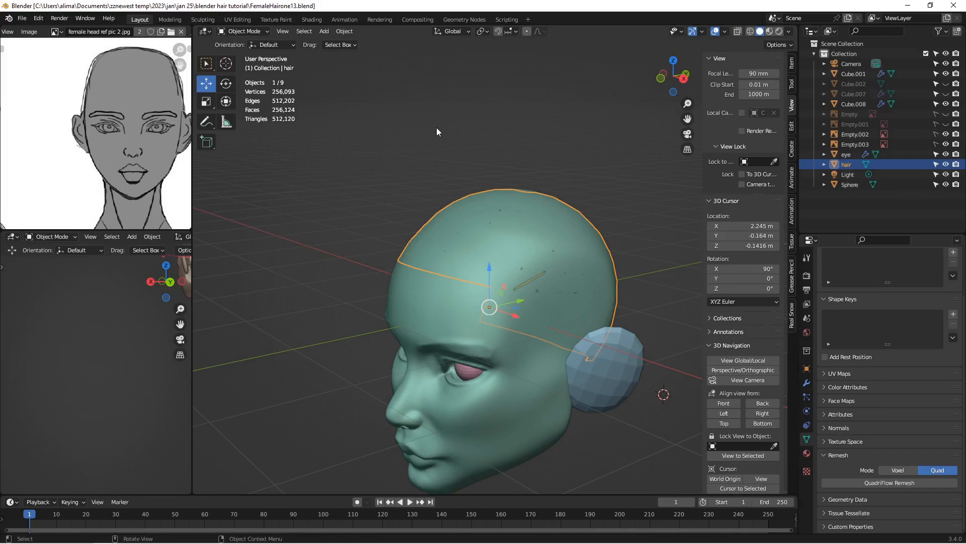
Step: Add an Empty Hair curves object to the hair cap, and save the file as FemaleHairone14
{"action": "key", "text": "shift+a"}
{"action": "mouse_move", "coordinate": [436, 129]}
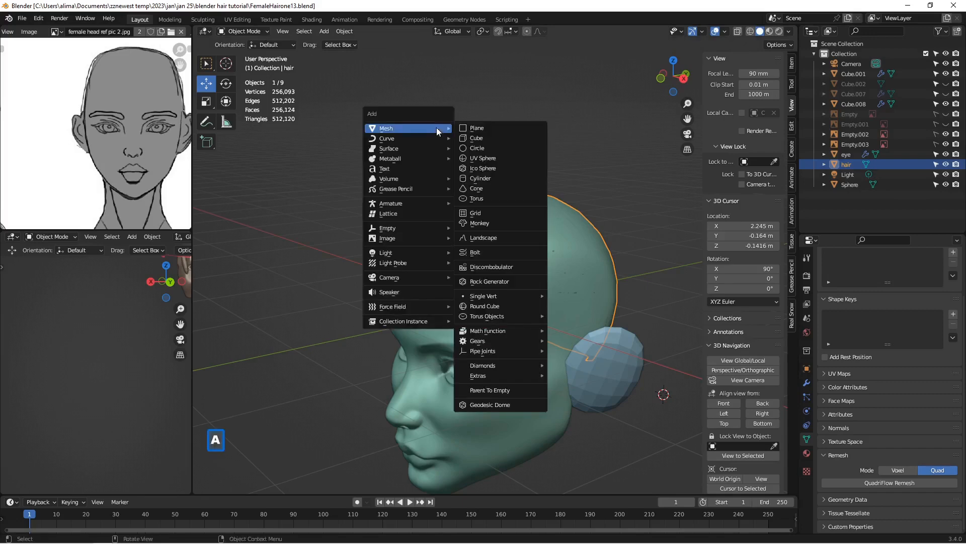
{"action": "mouse_move", "coordinate": [411, 137]}
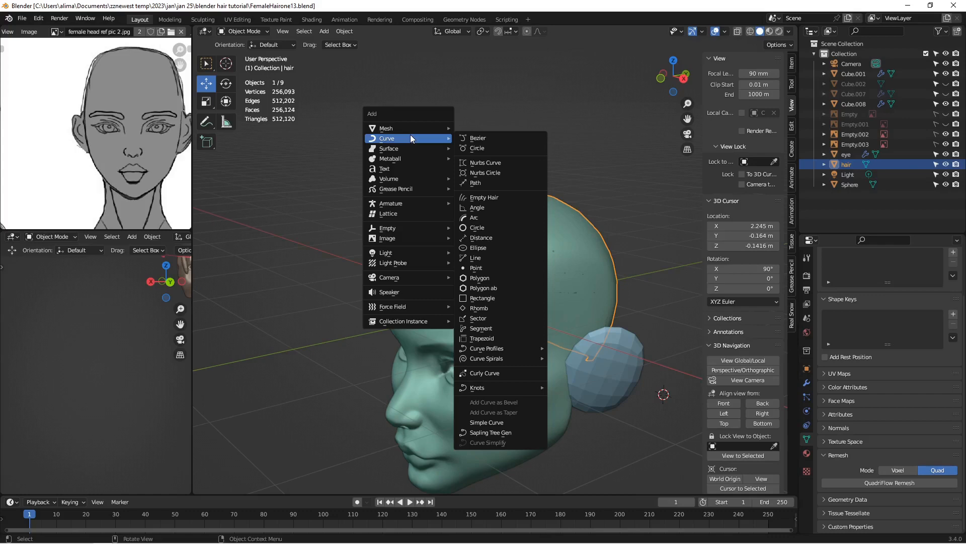
{"action": "left_click", "coordinate": [522, 197]}
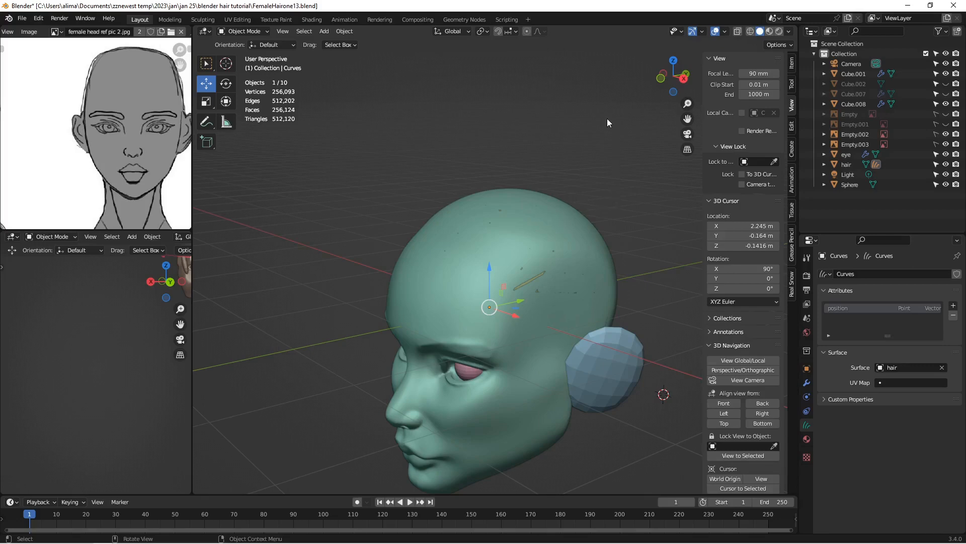
{"action": "key", "text": "Insert"}
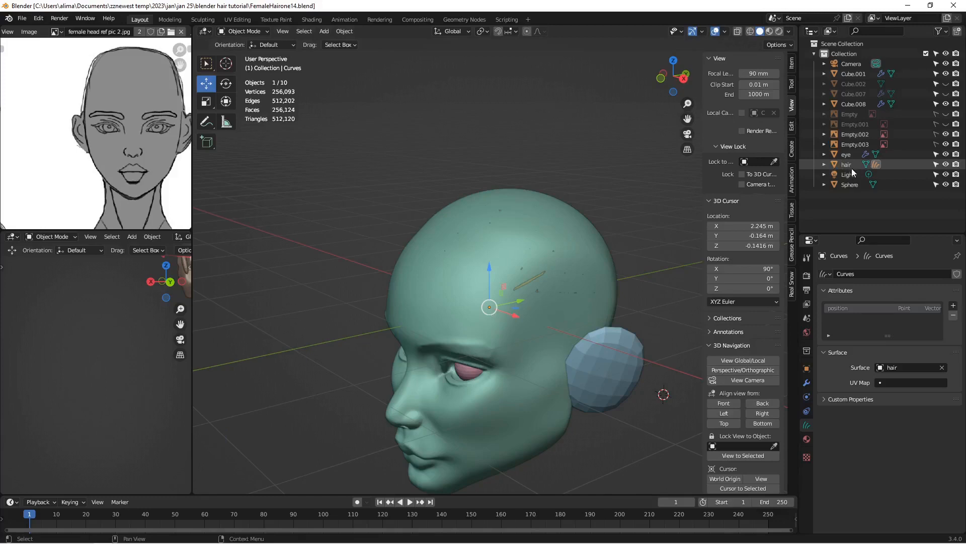
Step: Expand the hair object's hierarchy, switch its Curves object to Sculpt Mode, and save the file as FemaleHairone15
{"action": "left_click", "coordinate": [825, 165]}
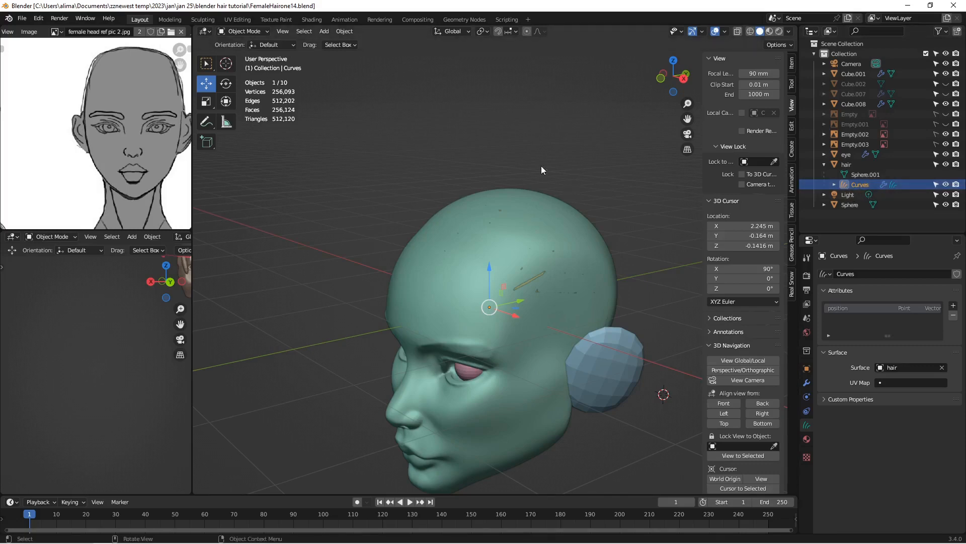
{"action": "left_click", "coordinate": [263, 32]}
{"action": "left_click", "coordinate": [259, 51]}
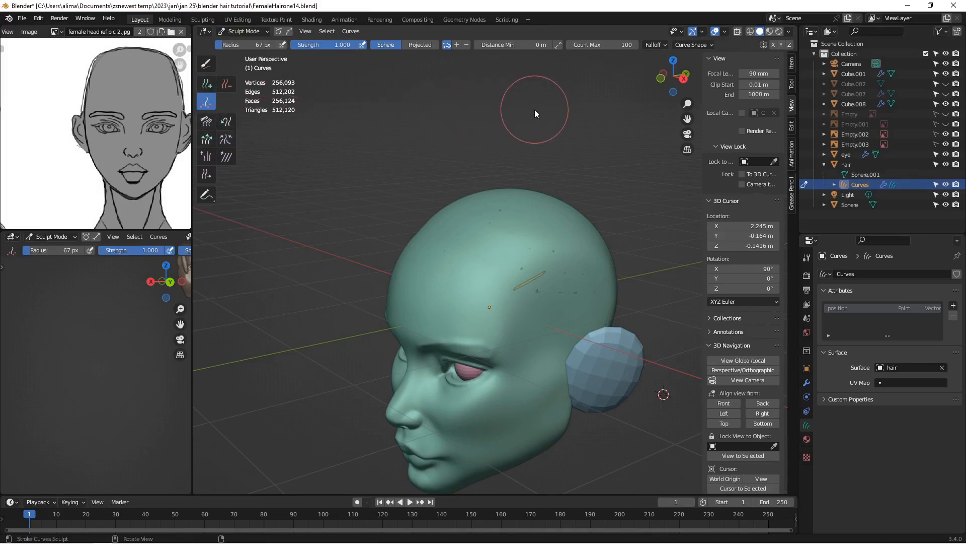
{"action": "key", "text": "Insert"}
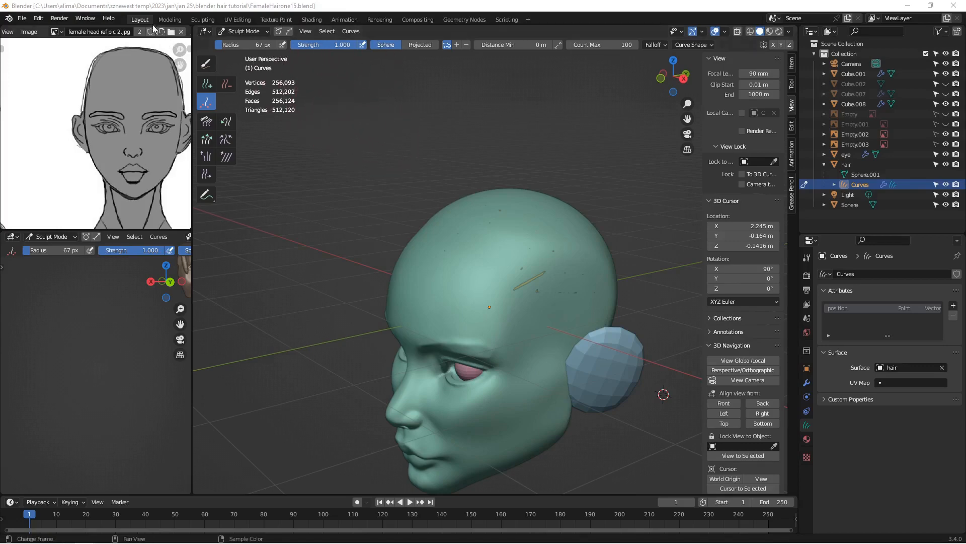
Step: Inspect the warning on the Deform Curves on Surface node in the Geometry Nodes workspace
{"action": "left_click", "coordinate": [460, 21]}
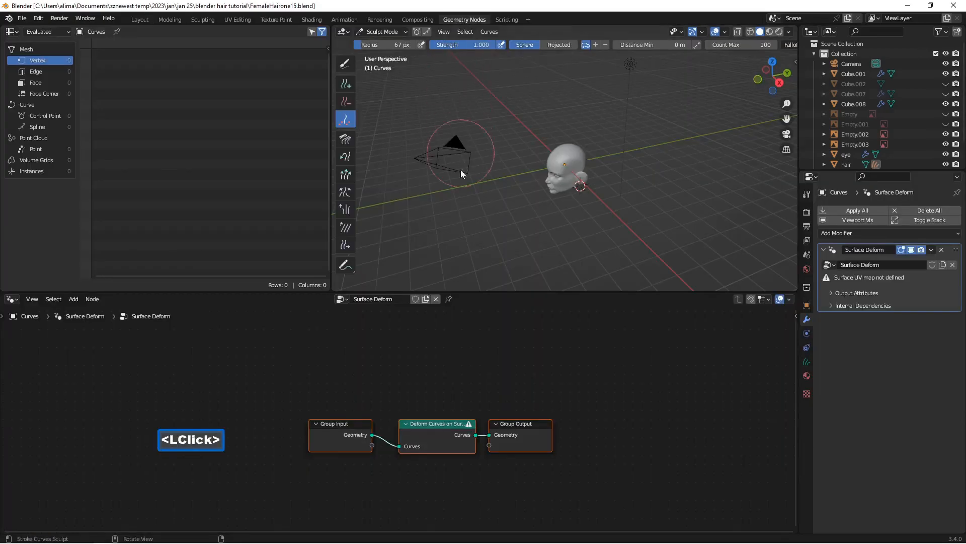
{"action": "scroll", "coordinate": [465, 361], "scroll_direction": "up", "scroll_amount": 5}
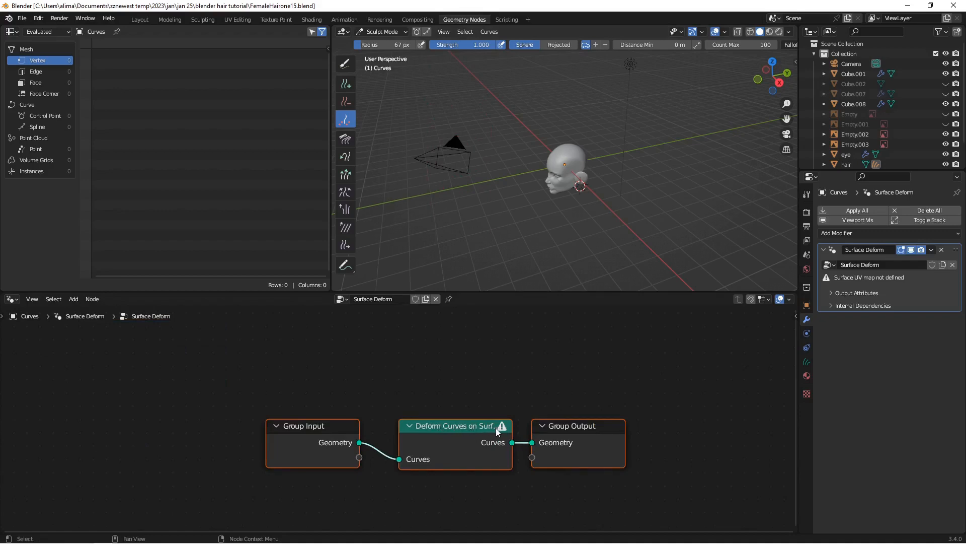
{"action": "mouse_move", "coordinate": [503, 431]}
{"action": "scroll", "coordinate": [499, 439], "scroll_direction": "up", "scroll_amount": 2}
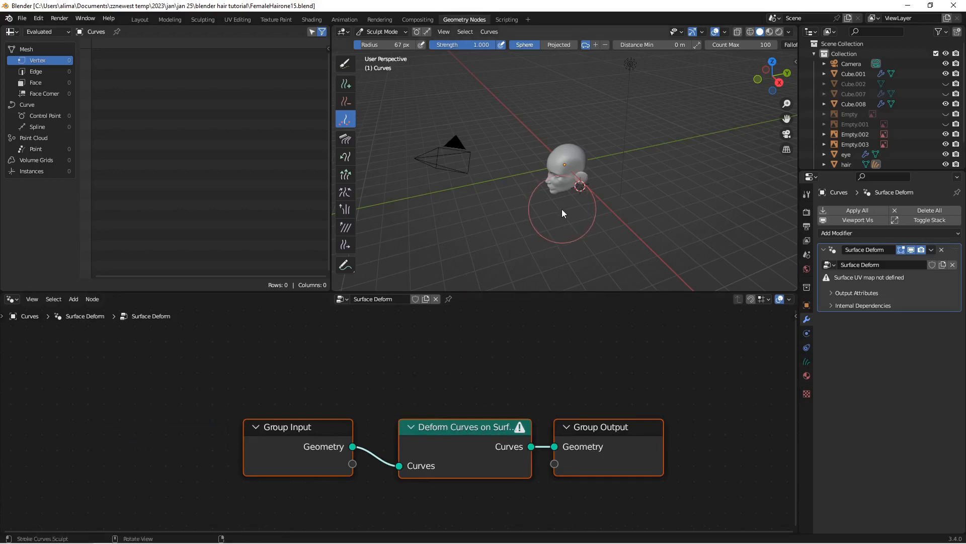
Step: Go to the UV Editing workspace, return the Curves object to Object Mode and enlarge the object list
{"action": "left_click", "coordinate": [237, 19]}
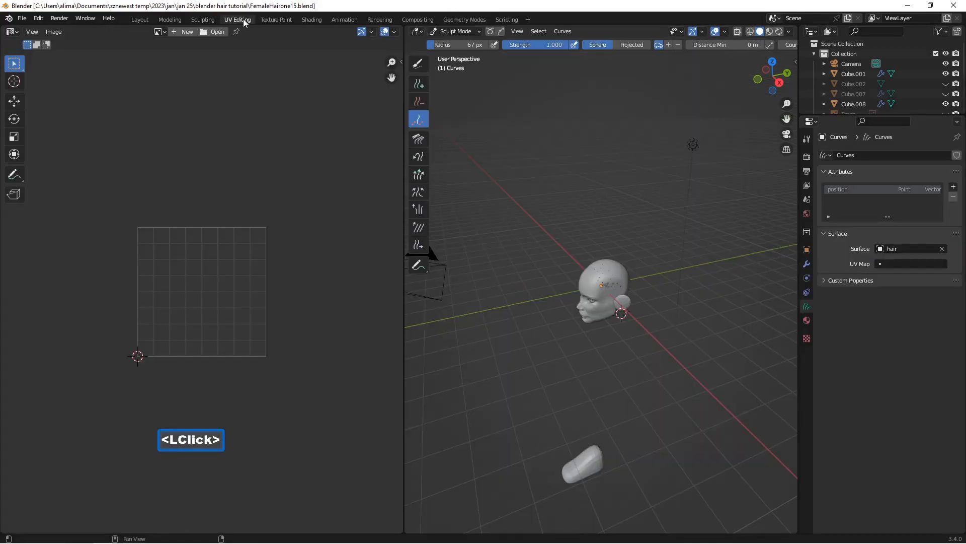
{"action": "scroll", "coordinate": [584, 312], "scroll_direction": "up", "scroll_amount": 2}
{"action": "scroll", "coordinate": [584, 312], "scroll_direction": "up", "scroll_amount": 2}
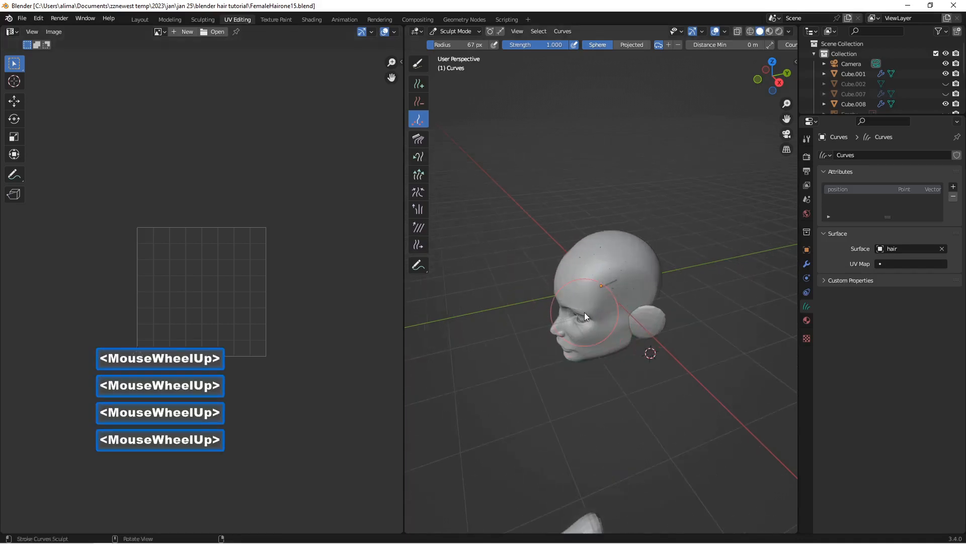
{"action": "left_click", "coordinate": [457, 31]}
{"action": "left_click", "coordinate": [459, 40]}
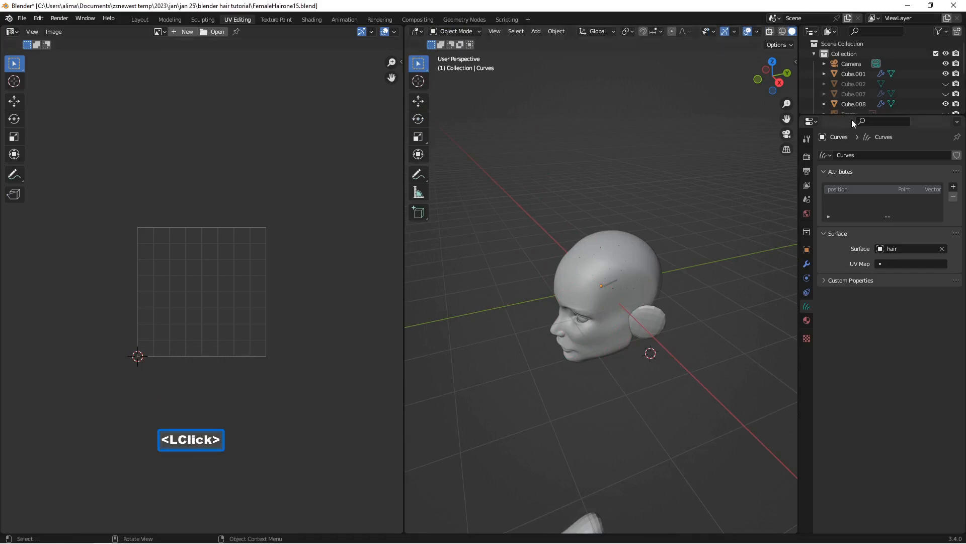
{"action": "left_click_drag", "start_coordinate": [870, 113], "coordinate": [873, 212]}
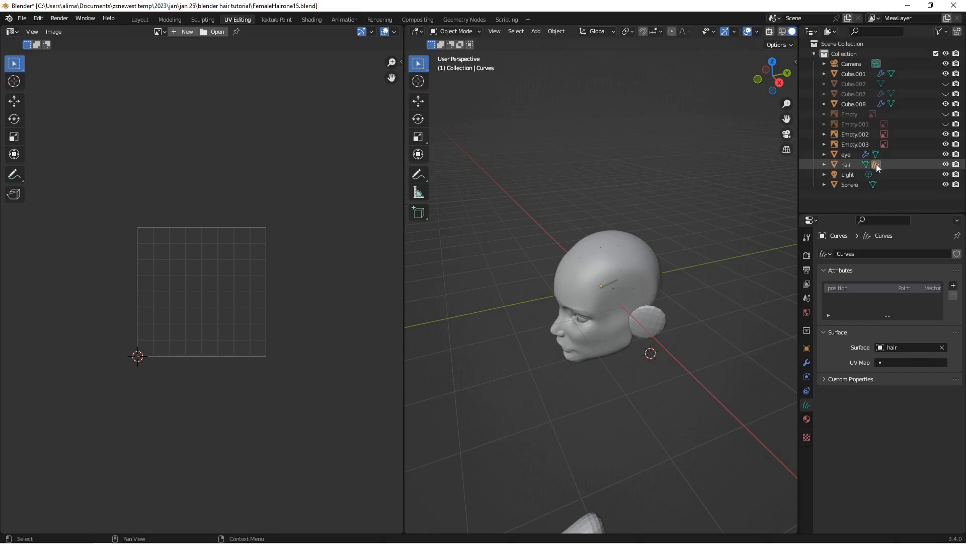
Step: Select the hair cap and put it in Edit Mode with face selection
{"action": "left_click", "coordinate": [846, 165]}
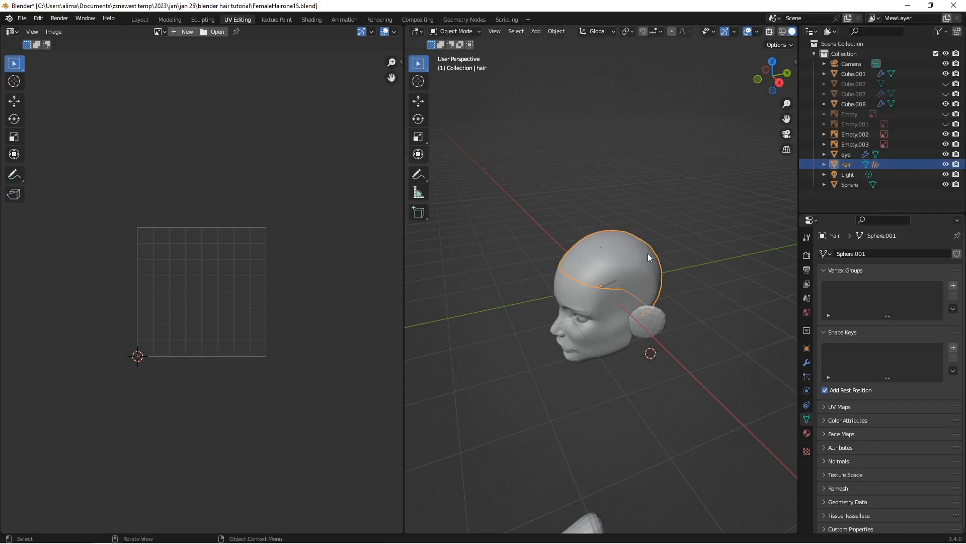
{"action": "left_click", "coordinate": [473, 30]}
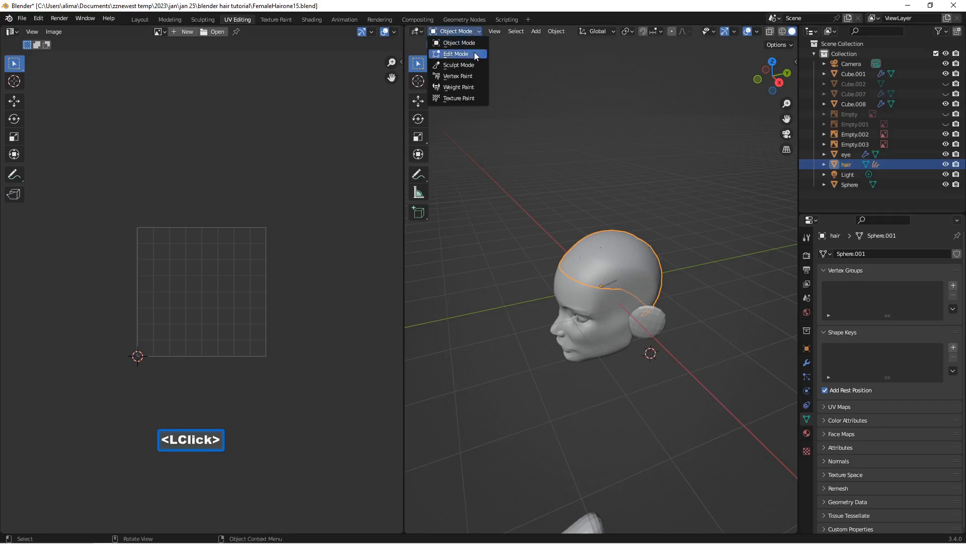
{"action": "left_click", "coordinate": [474, 51]}
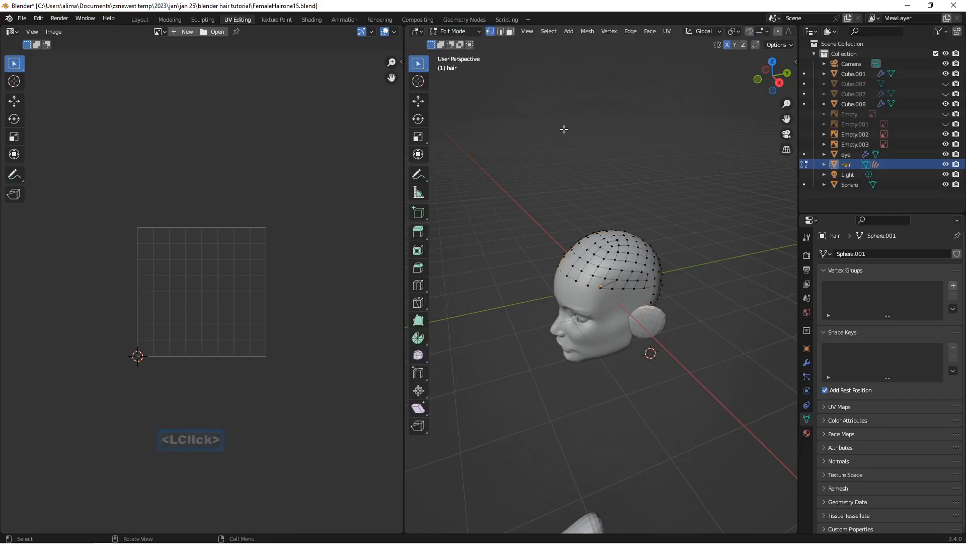
{"action": "left_click", "coordinate": [509, 31]}
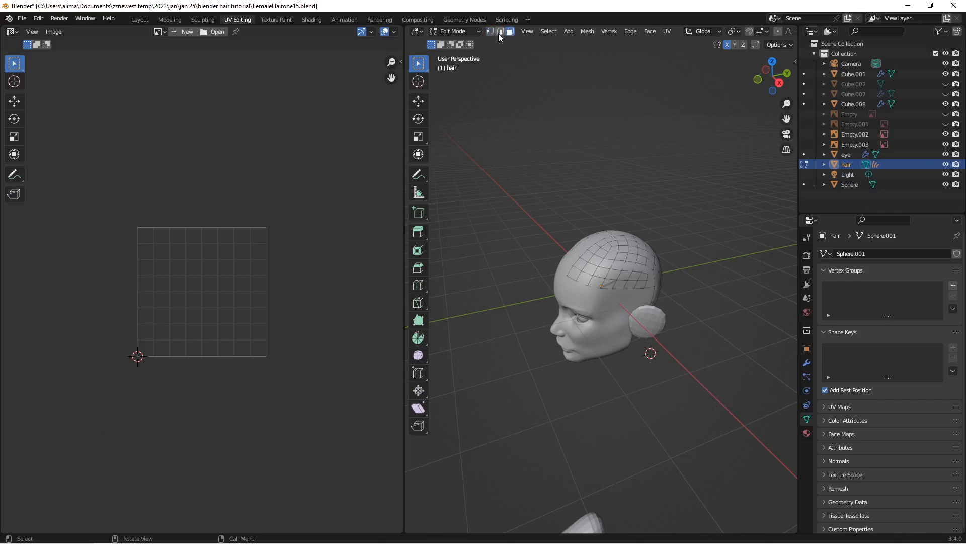
{"action": "scroll", "coordinate": [571, 140], "scroll_direction": "up", "scroll_amount": 2}
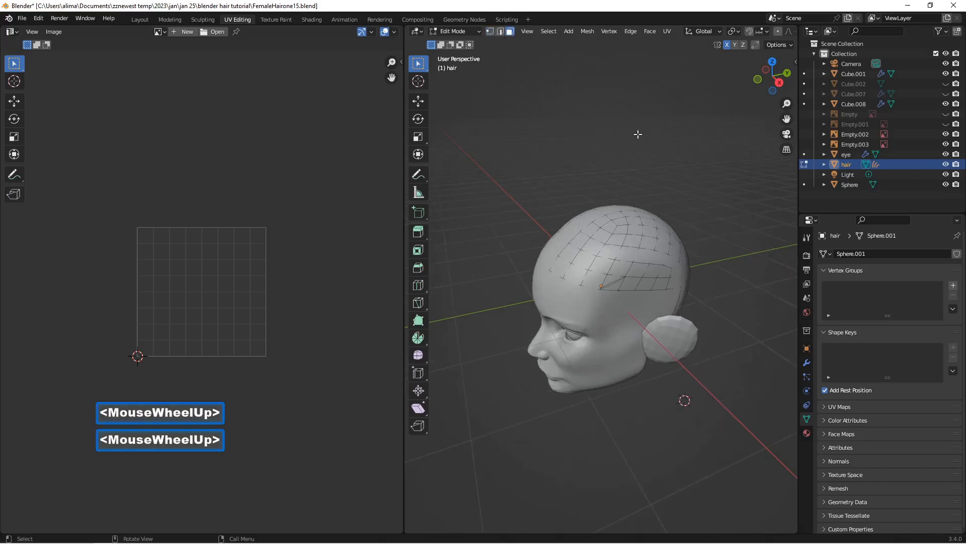
Step: Unwrap all faces of the hair cap and expand its list of UV maps
{"action": "key", "text": "a"}
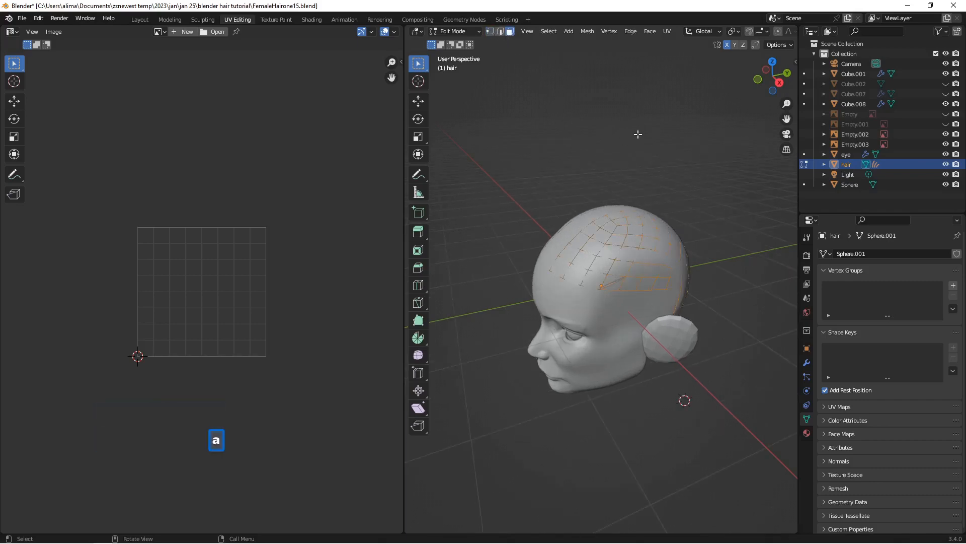
{"action": "key", "text": "u"}
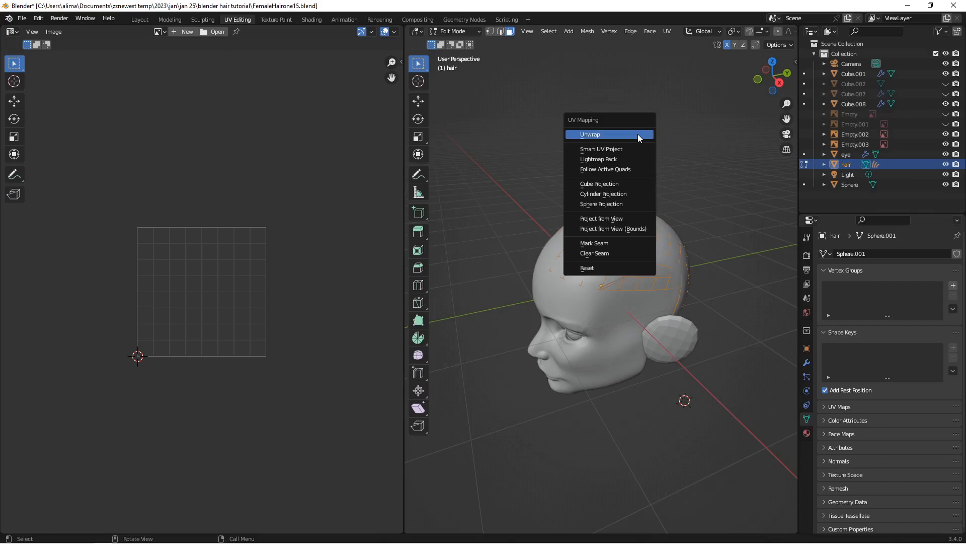
{"action": "left_click", "coordinate": [638, 134]}
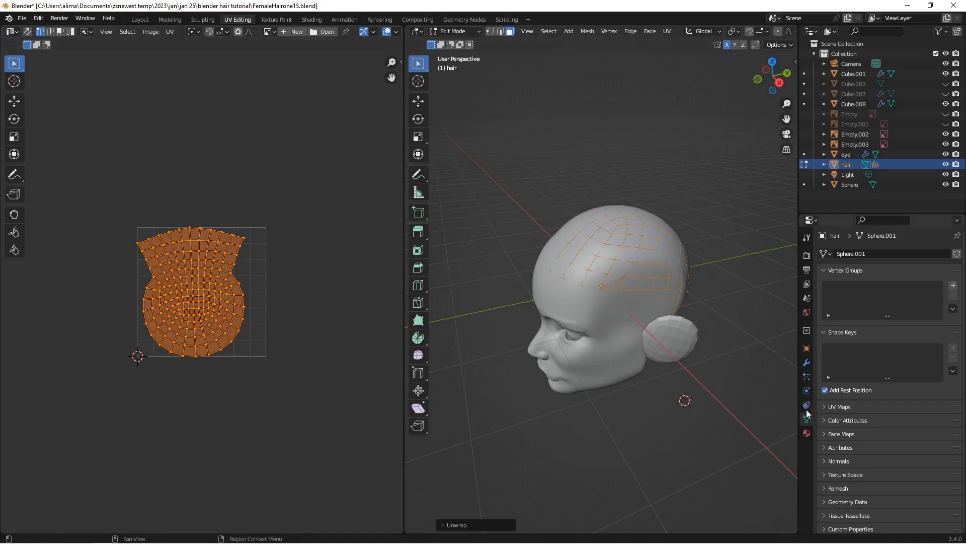
{"action": "left_click", "coordinate": [822, 408]}
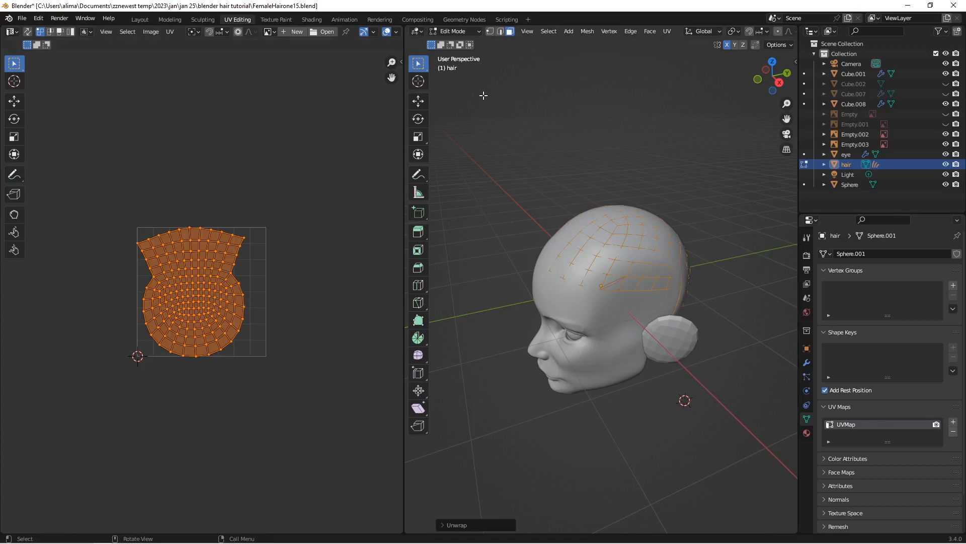
Step: Make the Curves object active again in the Layout workspace and recheck its Surface Deform node warning in Geometry Nodes
{"action": "left_click", "coordinate": [465, 20]}
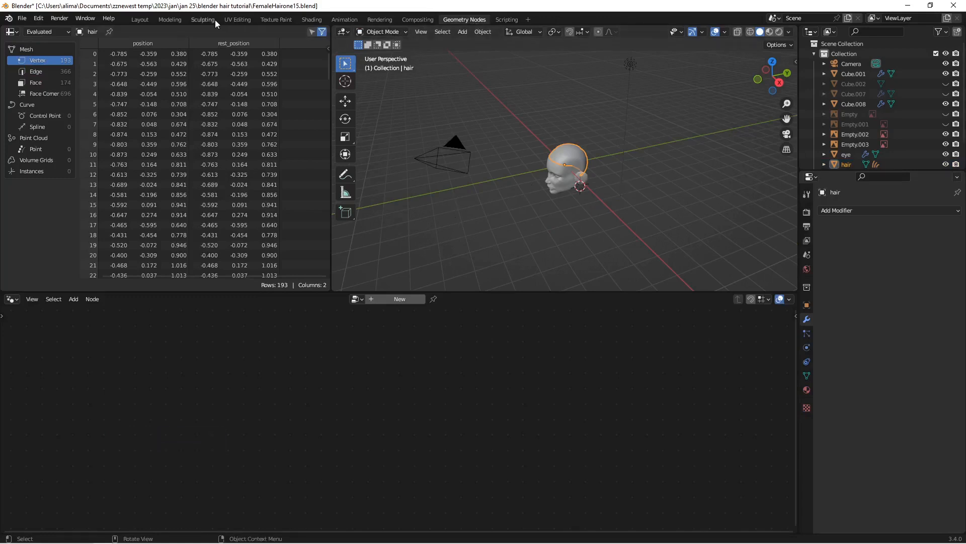
{"action": "left_click", "coordinate": [143, 21]}
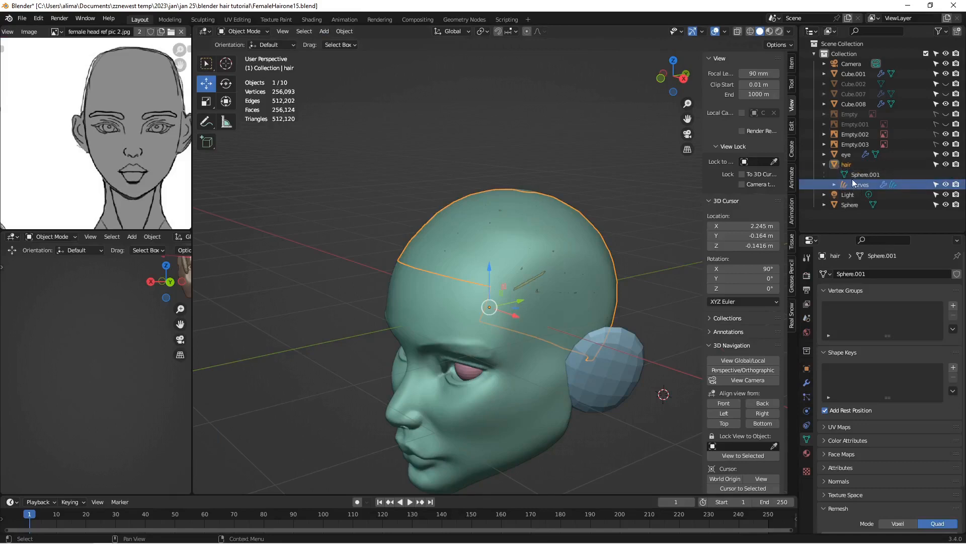
{"action": "left_click", "coordinate": [858, 184]}
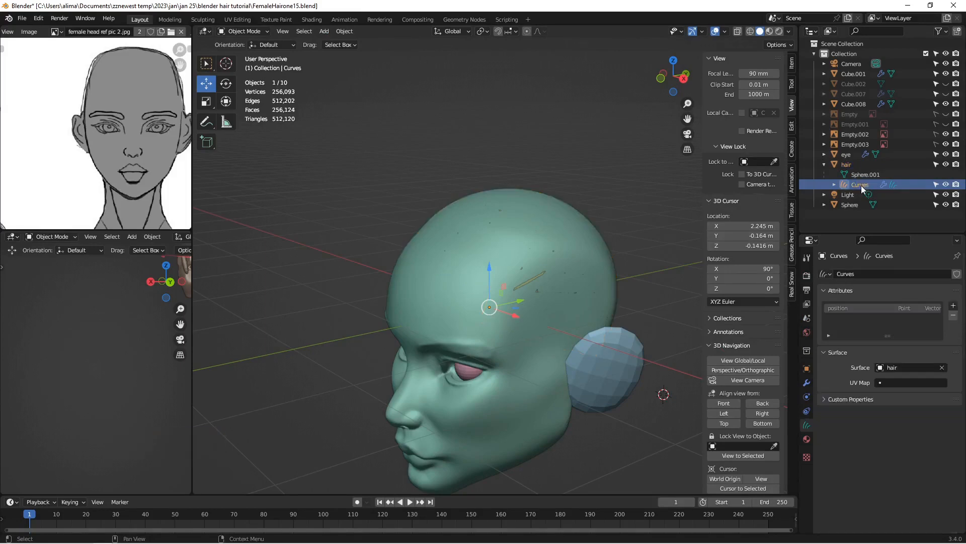
{"action": "left_click", "coordinate": [473, 19]}
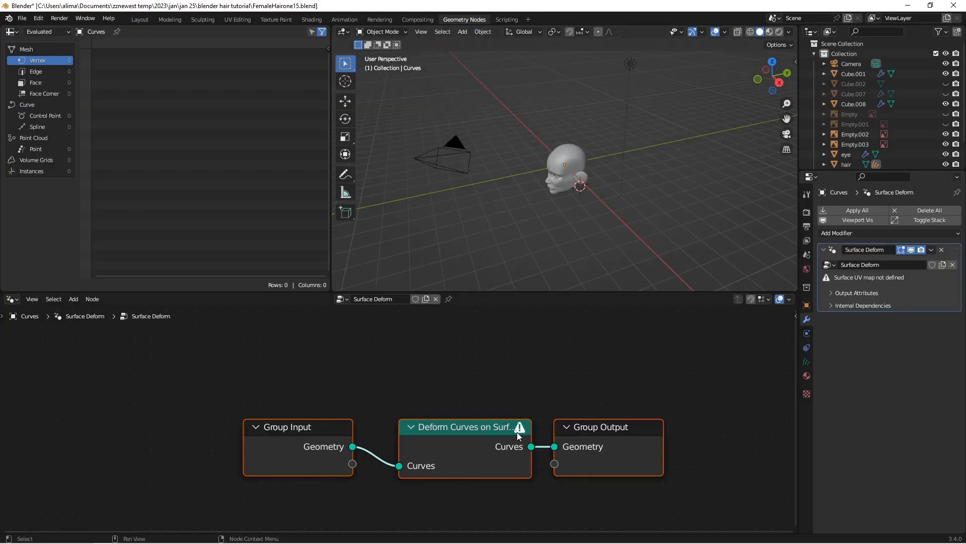
{"action": "mouse_move", "coordinate": [518, 432]}
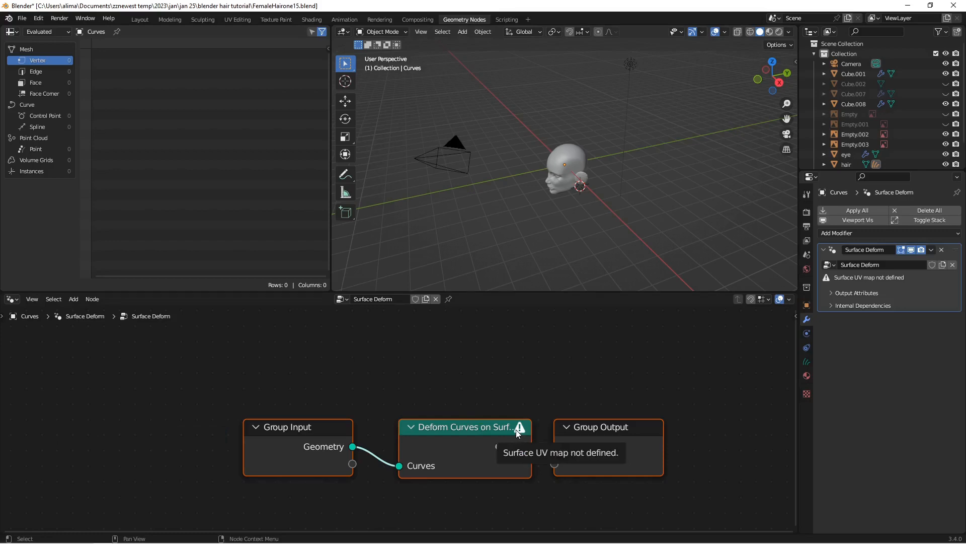
Step: Assign UVMap as the surface UV map of the Curves object, and save the file as FemaleHairone17
{"action": "left_click", "coordinate": [805, 363]}
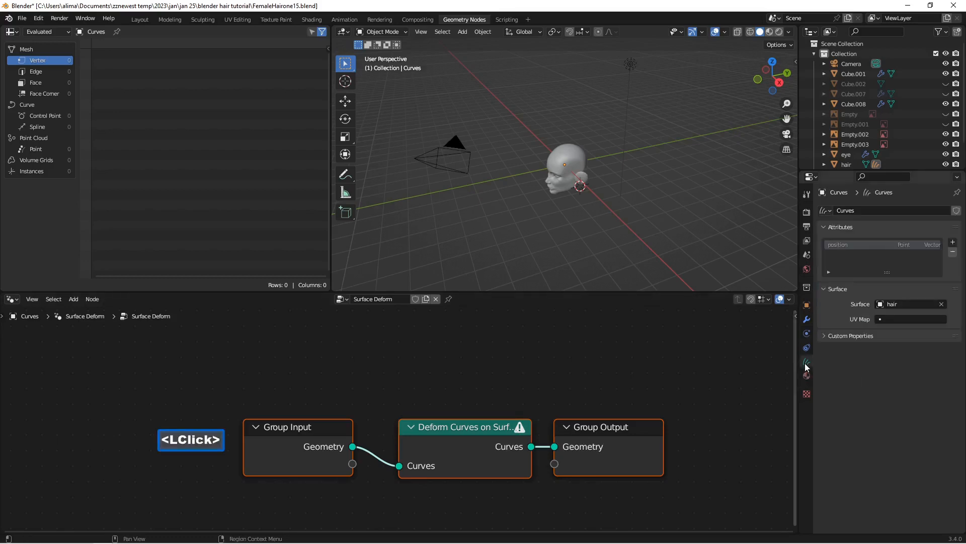
{"action": "left_click", "coordinate": [880, 319]}
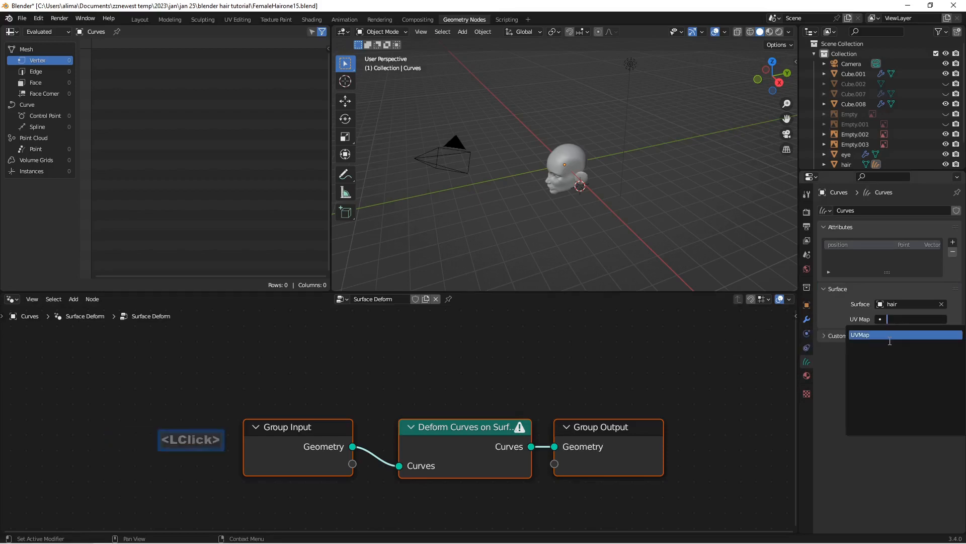
{"action": "left_click", "coordinate": [889, 339]}
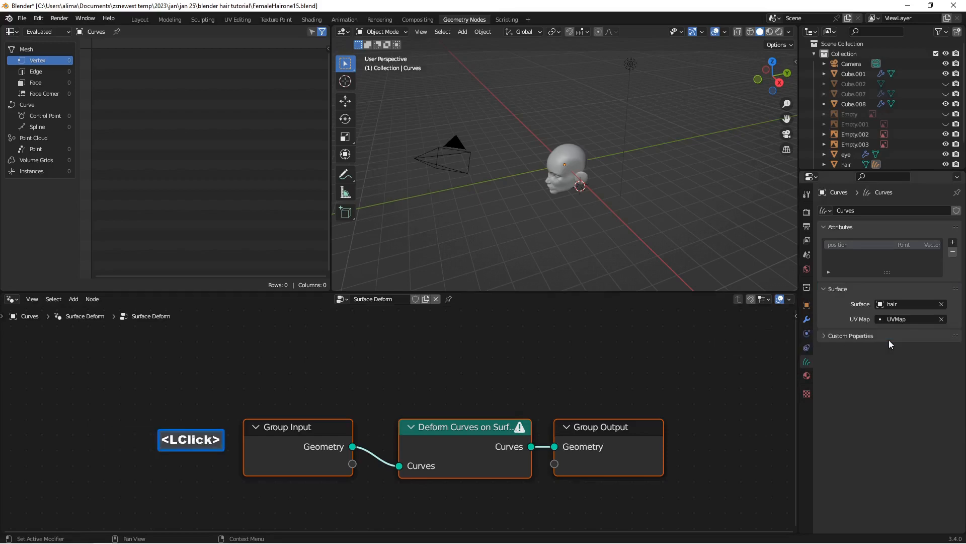
{"action": "left_click", "coordinate": [850, 434]}
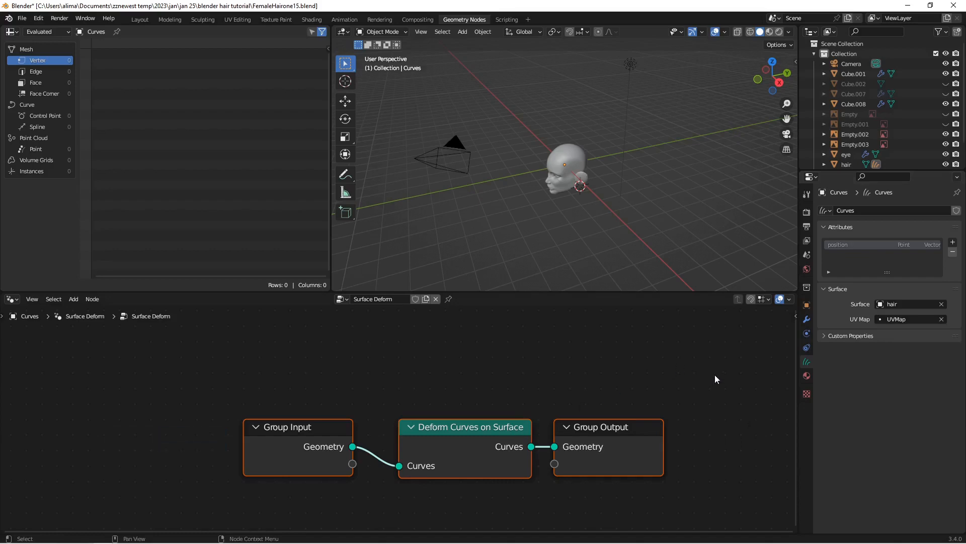
{"action": "key", "text": "Insert"}
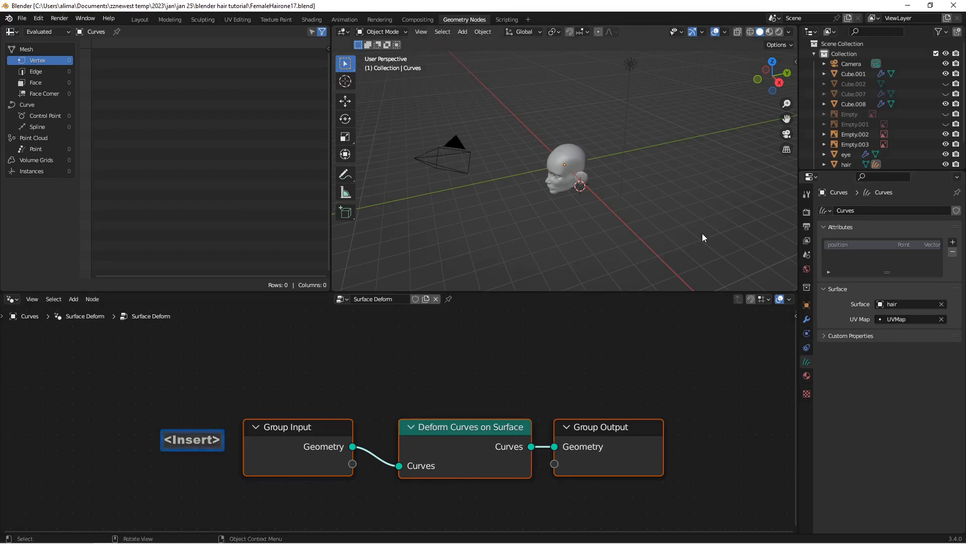
Step: Add a Geometry Nodes modifier with a new node group to the Curves object, and save the file as FemaleHairone19
{"action": "scroll", "coordinate": [611, 236], "scroll_direction": "up", "scroll_amount": 4}
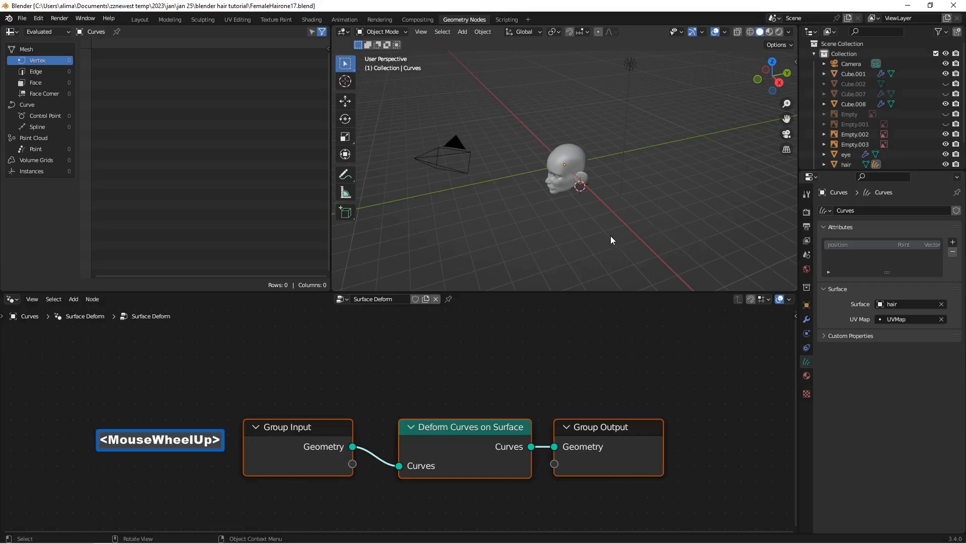
{"action": "middle_click_drag", "start_coordinate": [586, 238], "coordinate": [589, 214]}
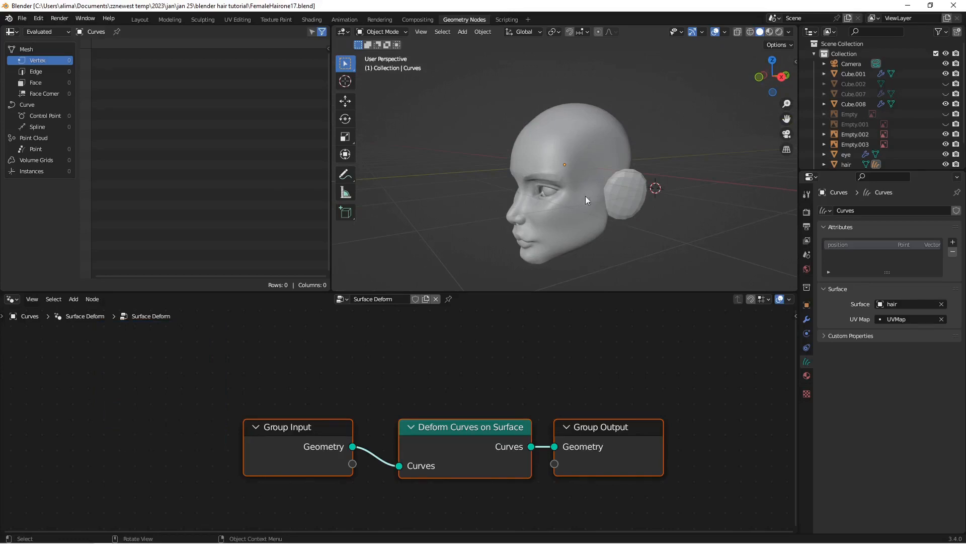
{"action": "left_click", "coordinate": [805, 322]}
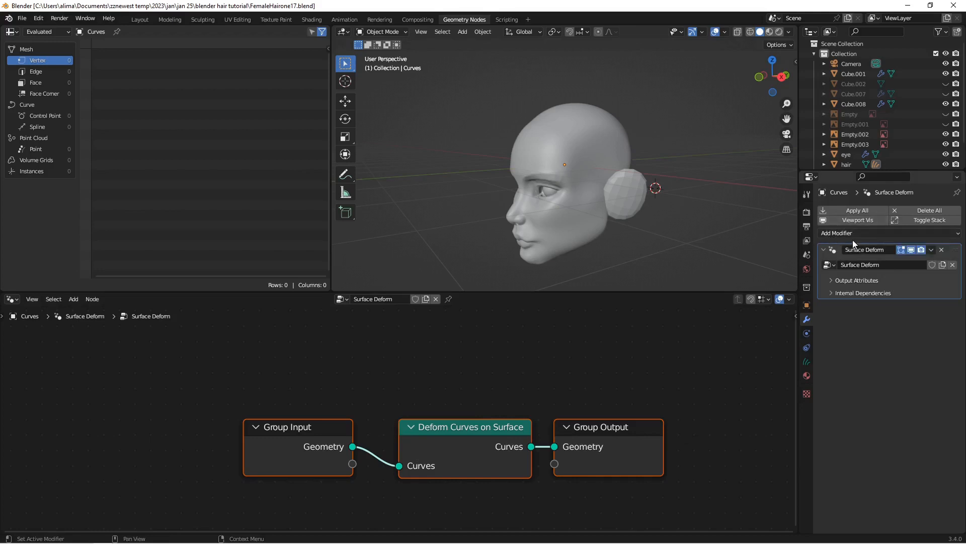
{"action": "left_click", "coordinate": [957, 234]}
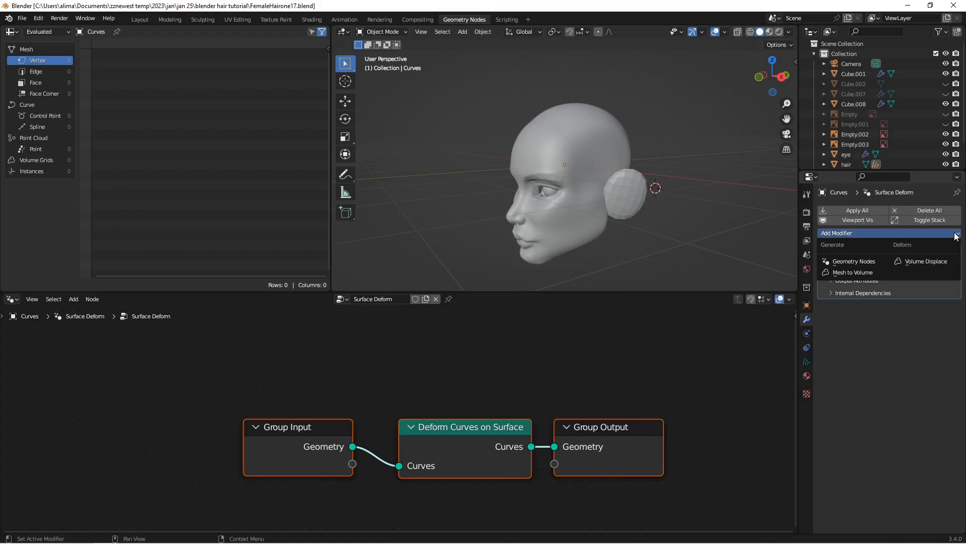
{"action": "left_click", "coordinate": [873, 262]}
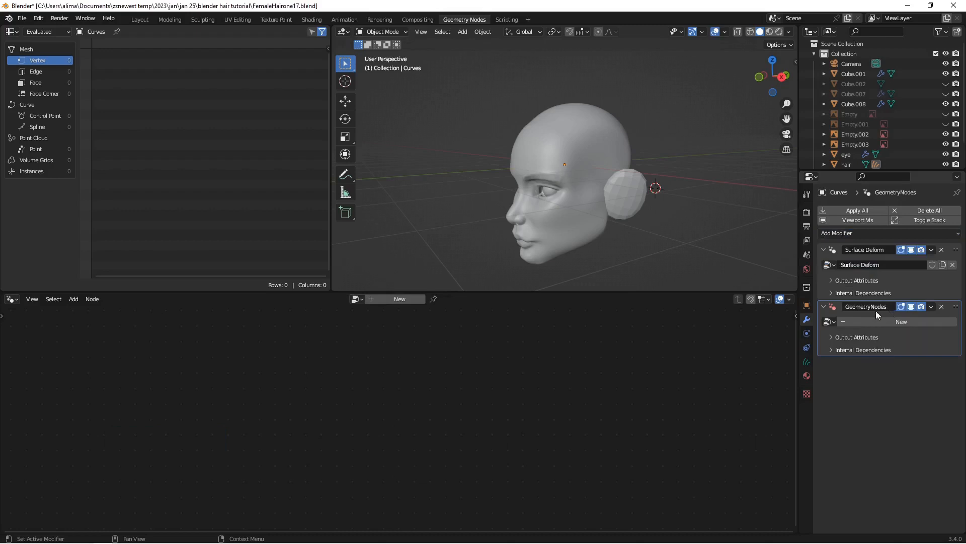
{"action": "left_click", "coordinate": [917, 321]}
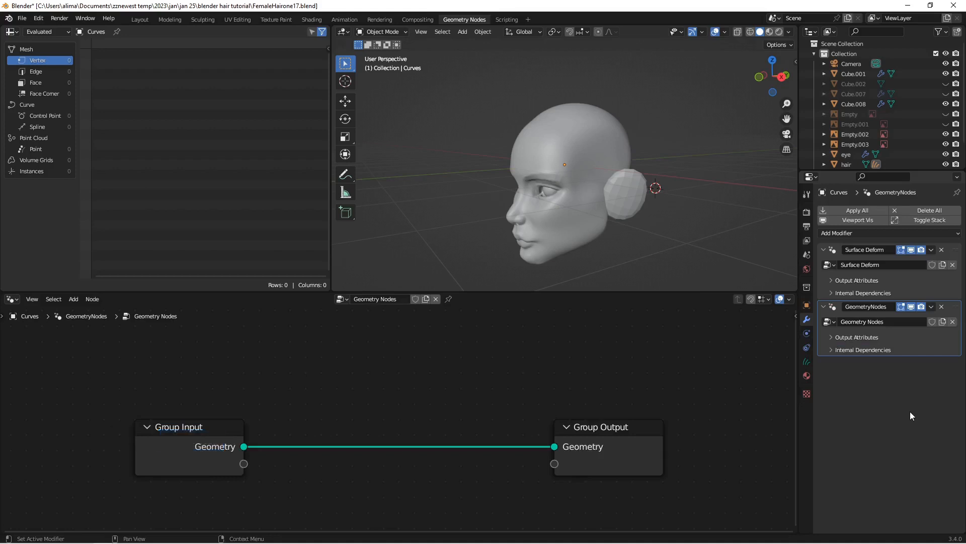
{"action": "key", "text": "Insert"}
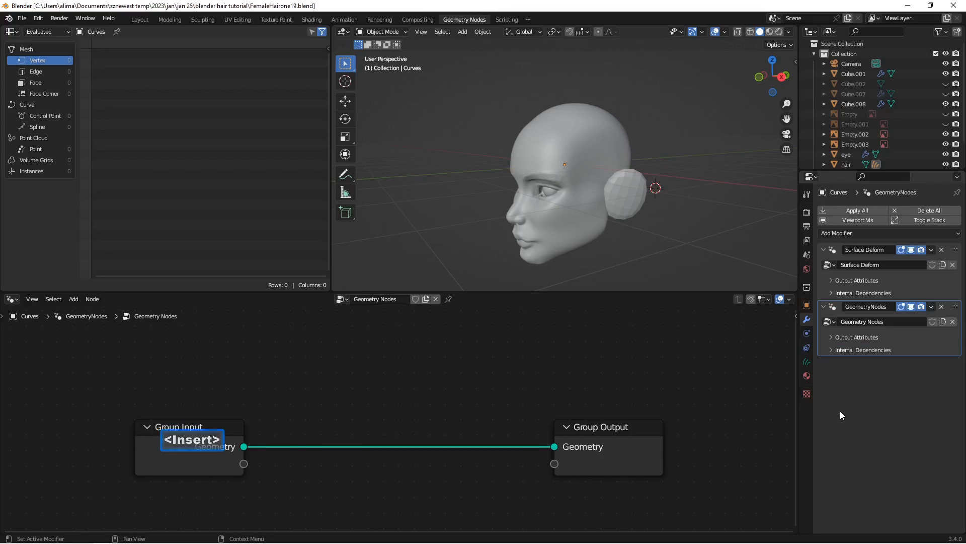
Step: Rename the Curves object's Geometry Nodes group as HairWork, and save the file as FemaleHairone20
{"action": "double_click", "coordinate": [857, 322]}
{"action": "left_click", "coordinate": [898, 321]}
{"action": "left_click_drag", "start_coordinate": [898, 322], "coordinate": [839, 317]}
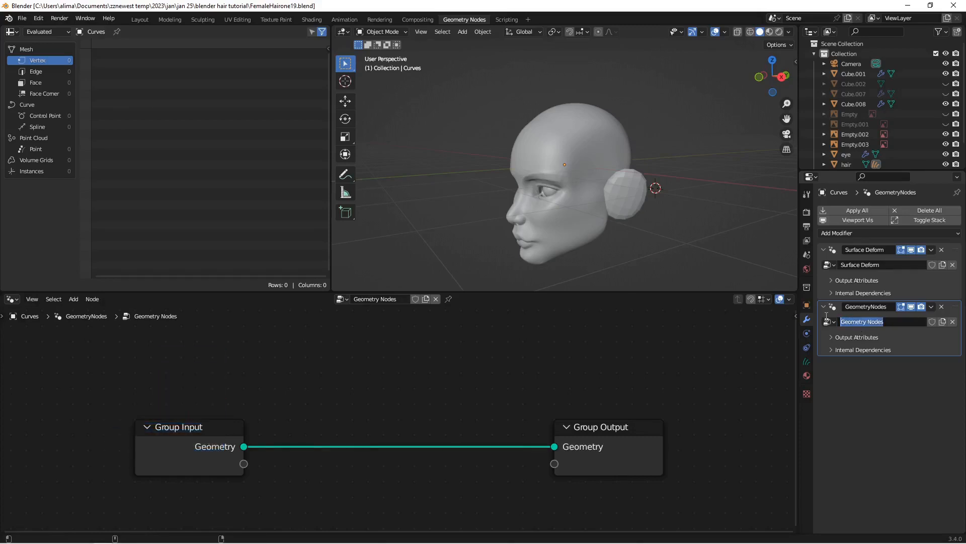
{"action": "type", "text": "Hair"}
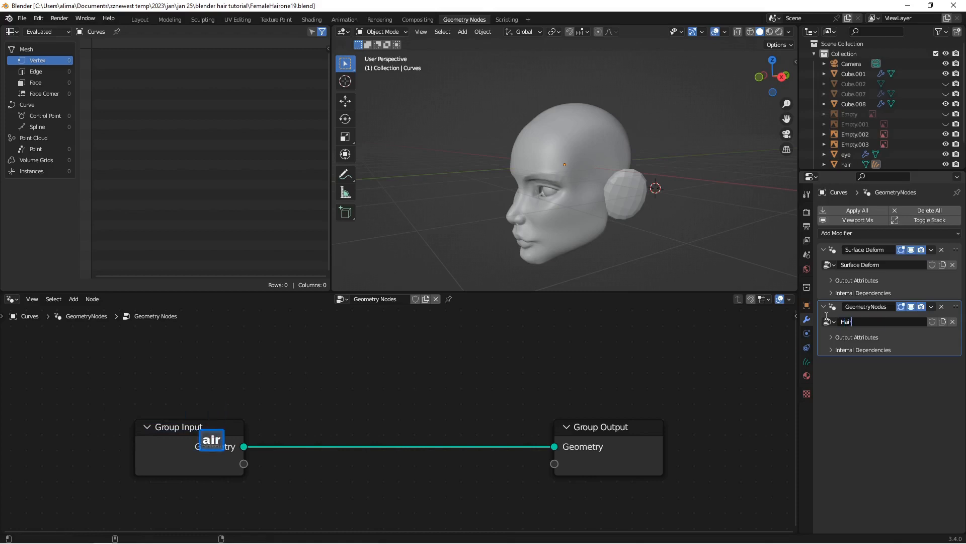
{"action": "type", "text": "Work"}
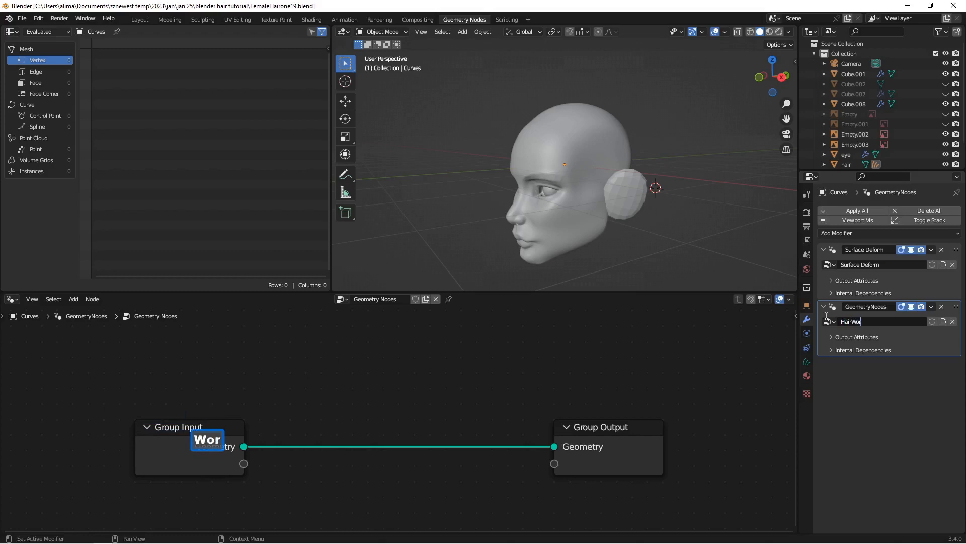
{"action": "left_click", "coordinate": [869, 405]}
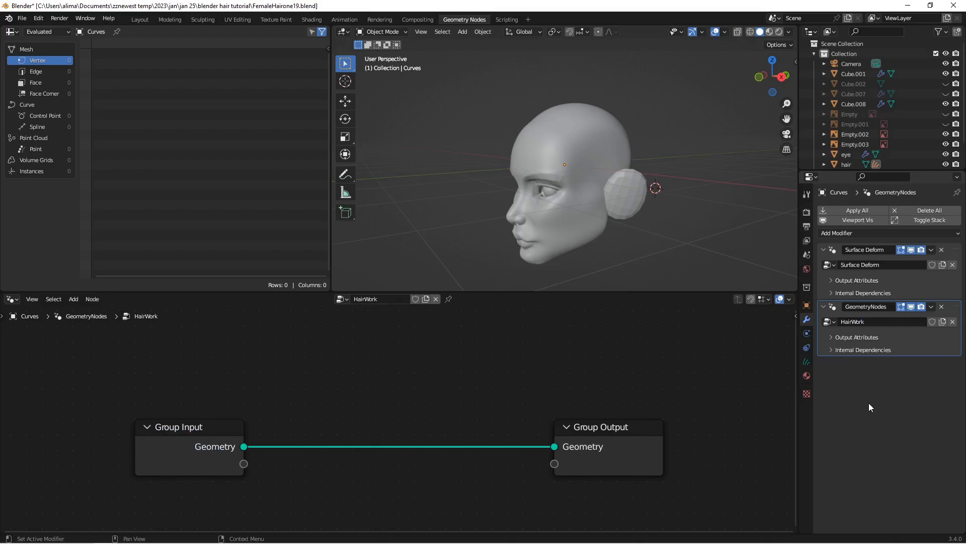
{"action": "key", "text": "Insert"}
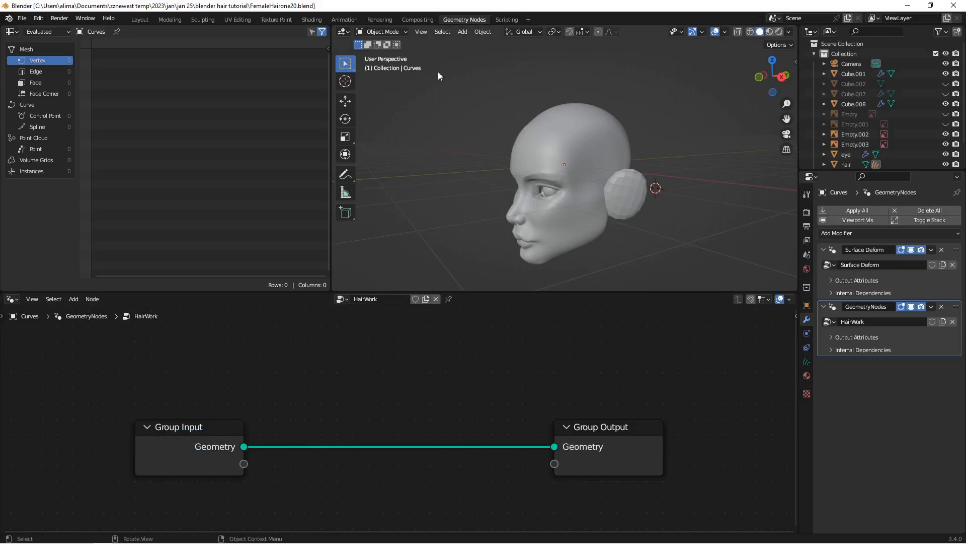
Step: Switch the Curves object to Sculpt Mode, widen the brush tool list to two columns, and save the file as FemaleHairone21
{"action": "left_click", "coordinate": [398, 33]}
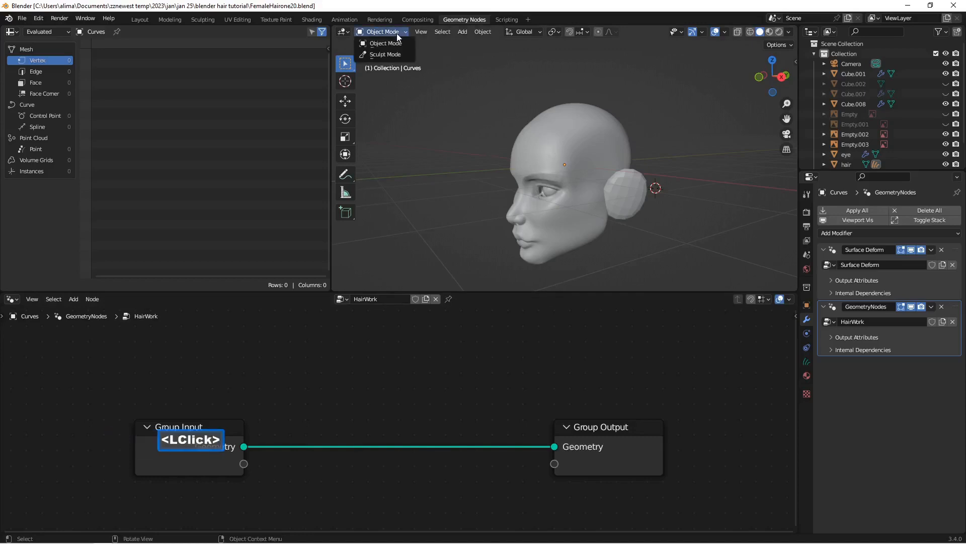
{"action": "left_click", "coordinate": [400, 54]}
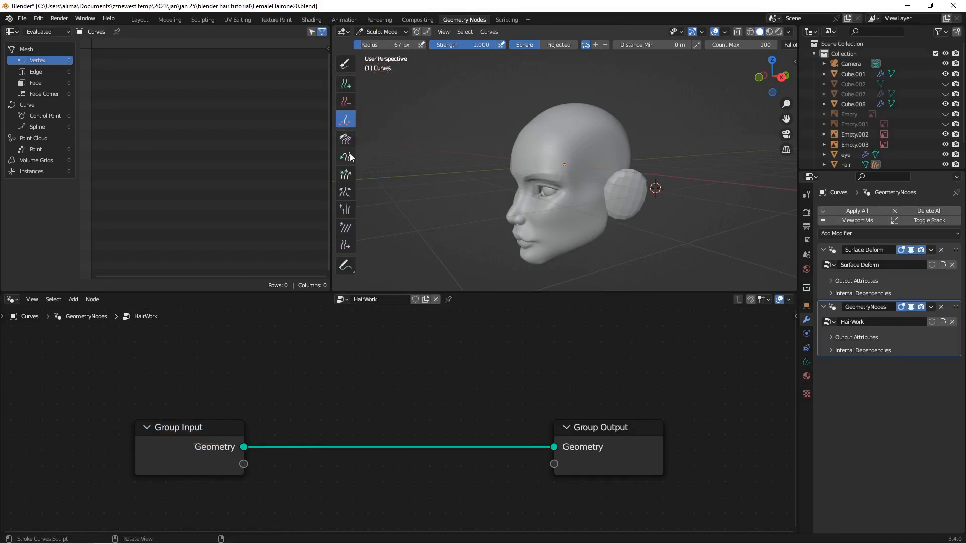
{"action": "left_click_drag", "start_coordinate": [356, 146], "coordinate": [370, 146]}
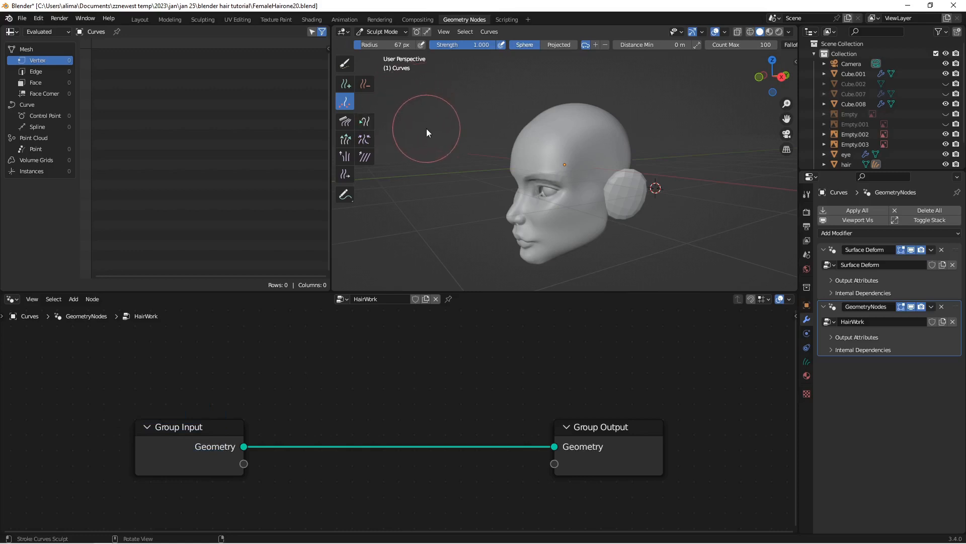
{"action": "key", "text": "Insert"}
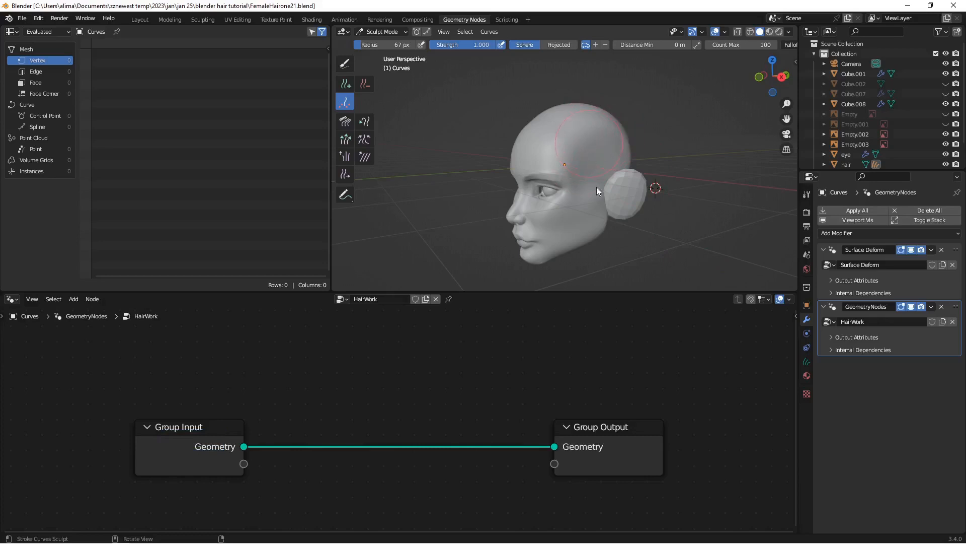
Step: Return to Object Mode, make the hair cap active, and enlarge the Outliner to show the full object list
{"action": "left_click", "coordinate": [398, 32]}
{"action": "left_click", "coordinate": [392, 43]}
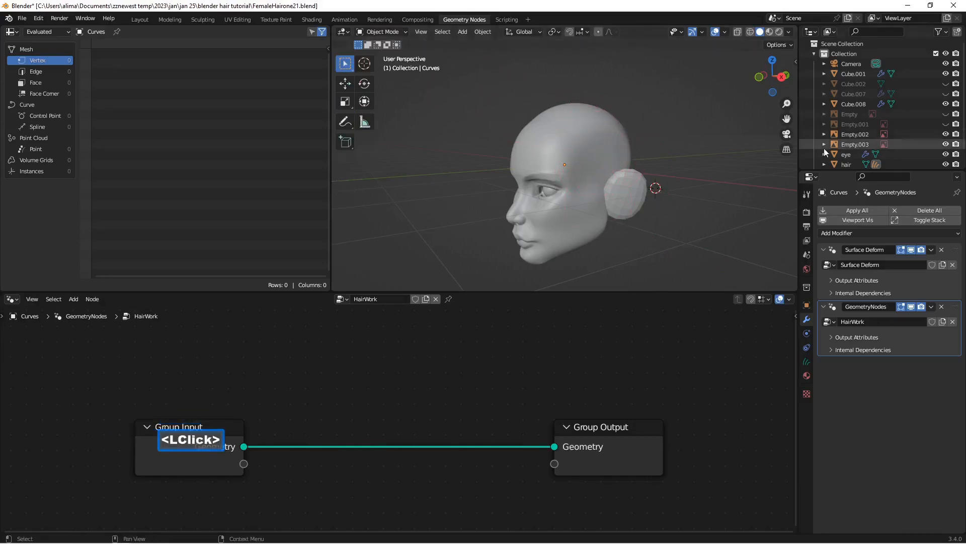
{"action": "left_click", "coordinate": [847, 164]}
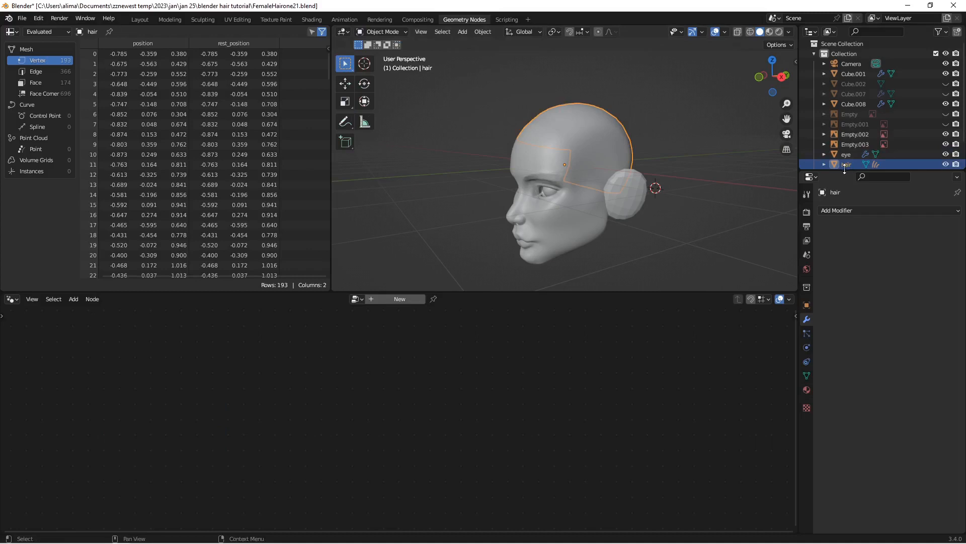
{"action": "left_click_drag", "start_coordinate": [845, 170], "coordinate": [842, 201]}
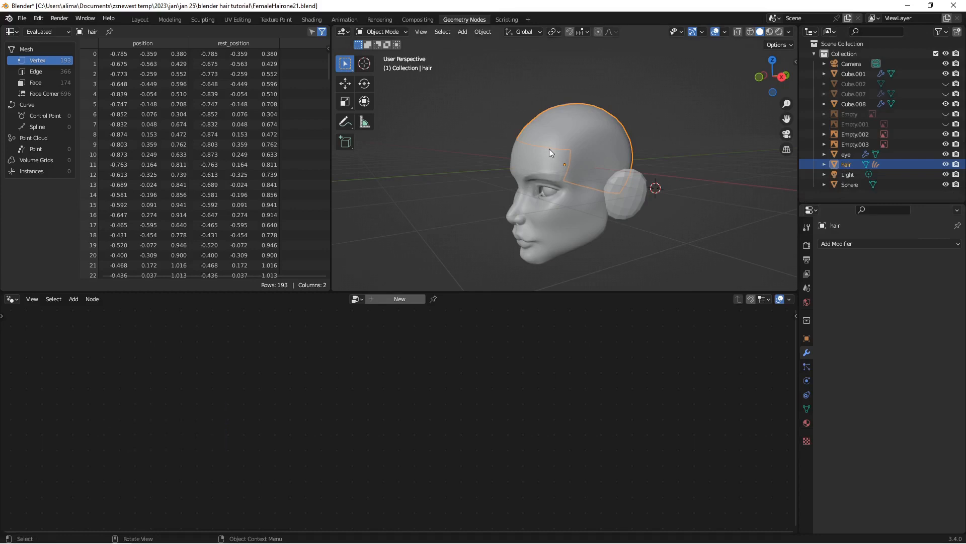
Step: Scale all faces of the hair cap by 1.02 in Edit Mode, and return to Object Mode
{"action": "left_click", "coordinate": [385, 31]}
{"action": "left_click", "coordinate": [403, 56]}
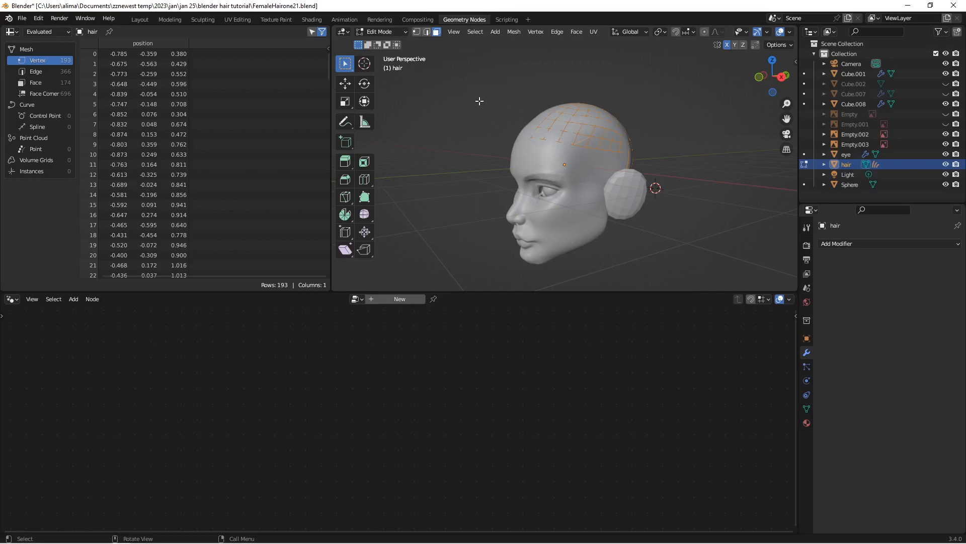
{"action": "type", "text": "s1.0"}
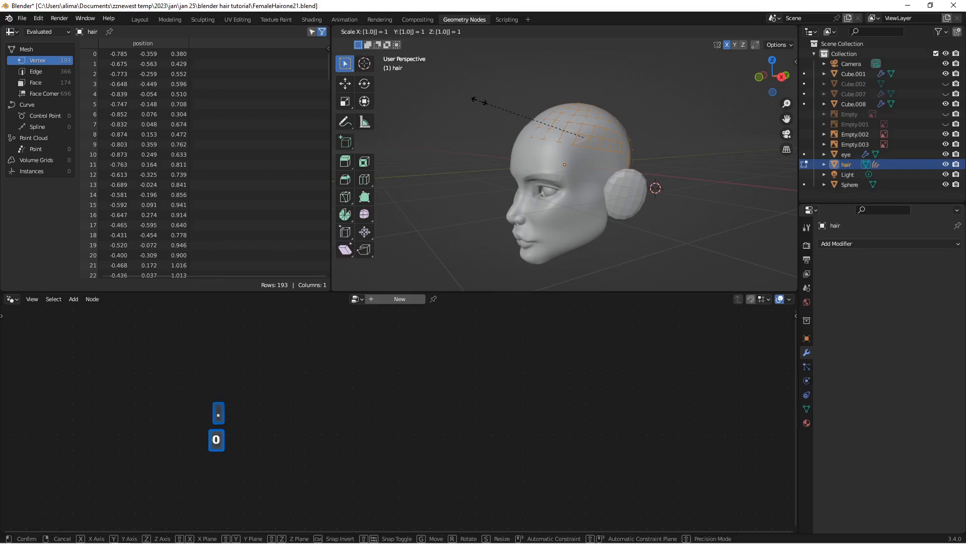
{"action": "type", "text": "2"}
{"action": "left_click", "coordinate": [479, 102]}
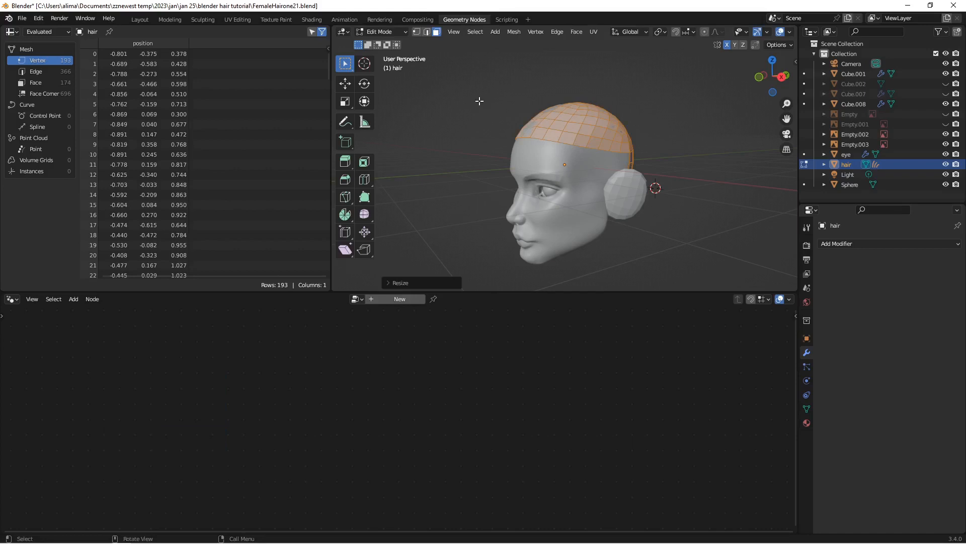
{"action": "scroll", "coordinate": [551, 157], "scroll_direction": "up", "scroll_amount": 2}
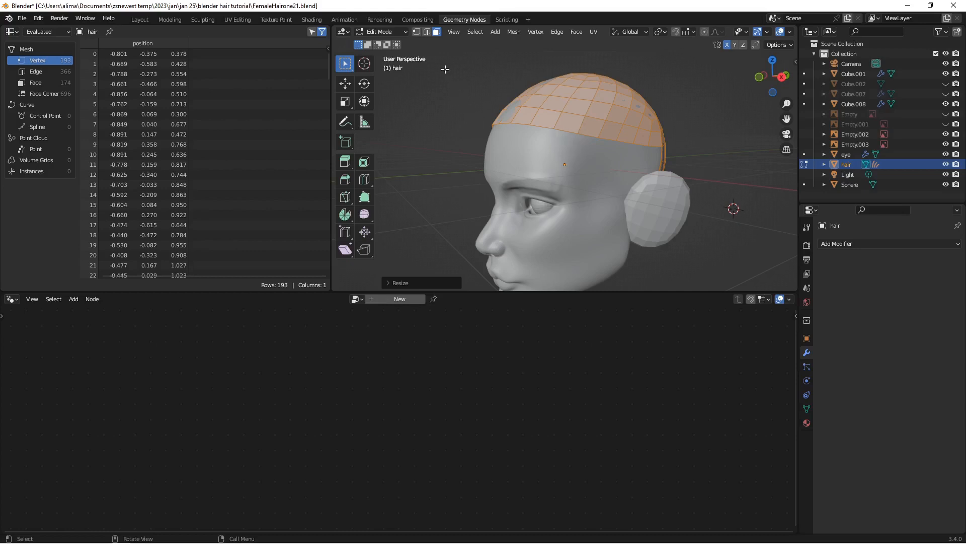
{"action": "left_click", "coordinate": [397, 32]}
{"action": "left_click", "coordinate": [393, 41]}
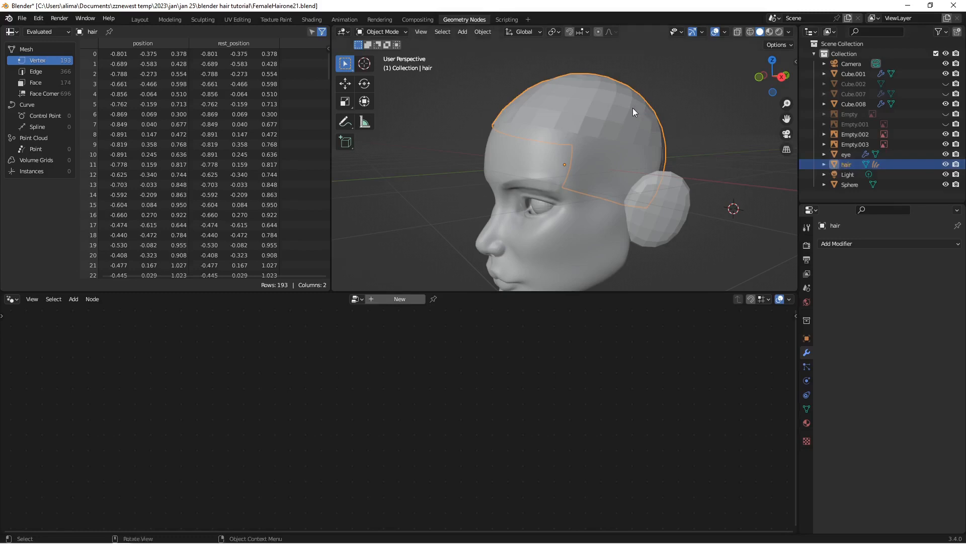
Step: Expand the hair object's children in the Outliner, color the viewport objects randomly, and save the file as FemaleHairone22
{"action": "left_click", "coordinate": [824, 164]}
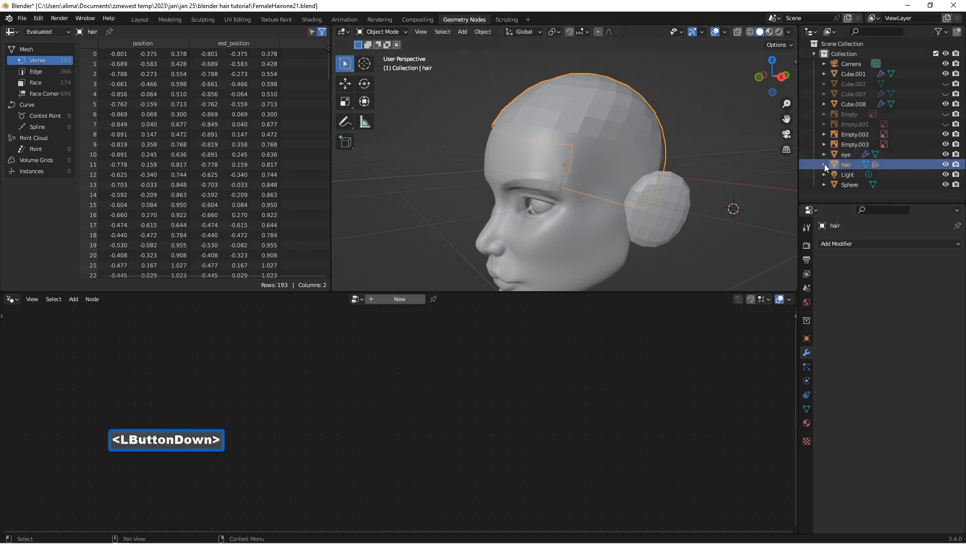
{"action": "scroll", "coordinate": [828, 163], "scroll_direction": "down", "scroll_amount": 2}
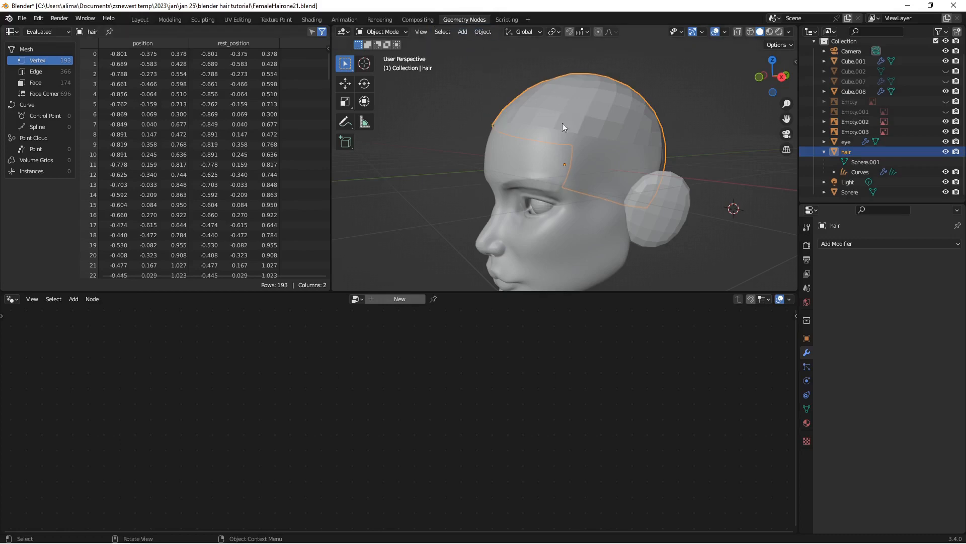
{"action": "left_click", "coordinate": [790, 33]}
{"action": "left_click", "coordinate": [784, 170]}
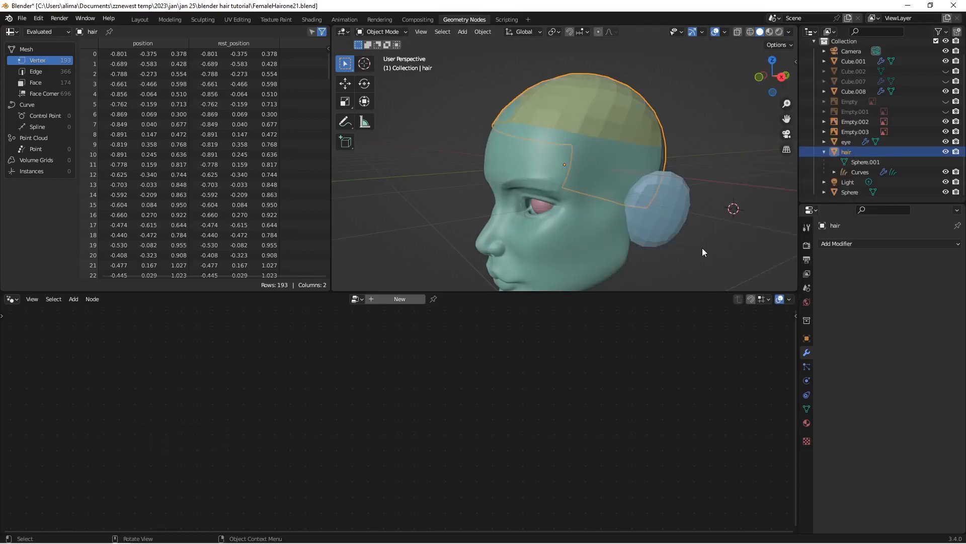
{"action": "key", "text": "Insert"}
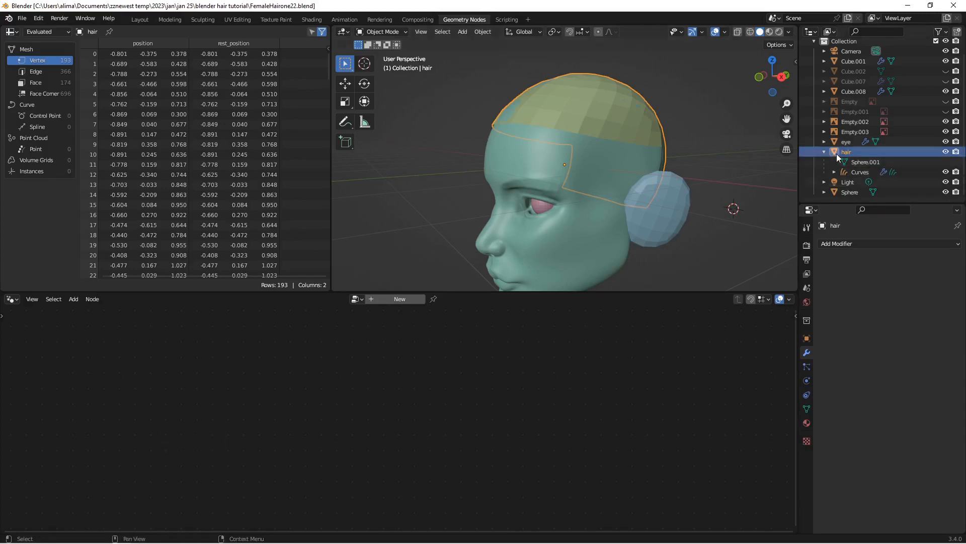
Step: Make the Curves object active and switch it to Sculpt Mode, saving the file as FemaleHairone23 and FemaleHairone24
{"action": "left_click", "coordinate": [857, 174]}
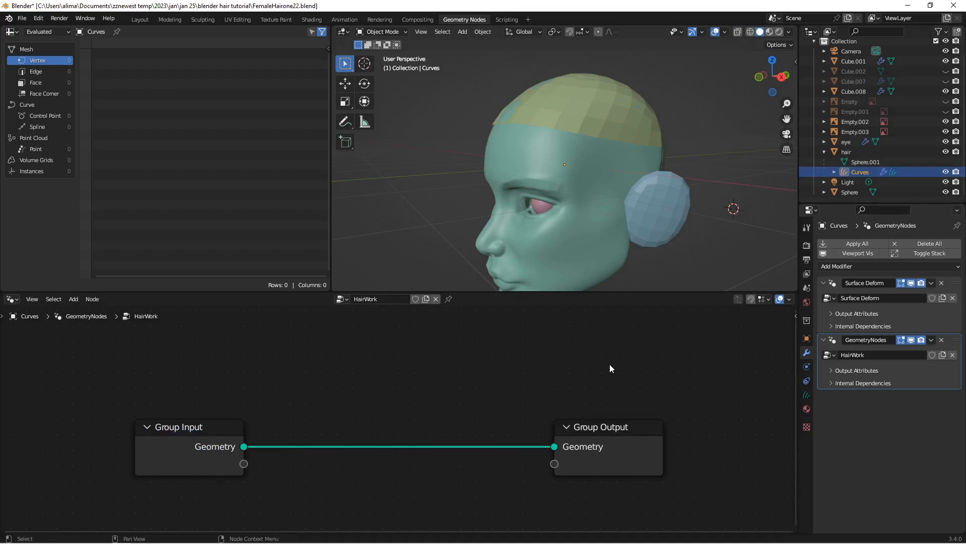
{"action": "key", "text": "Insert"}
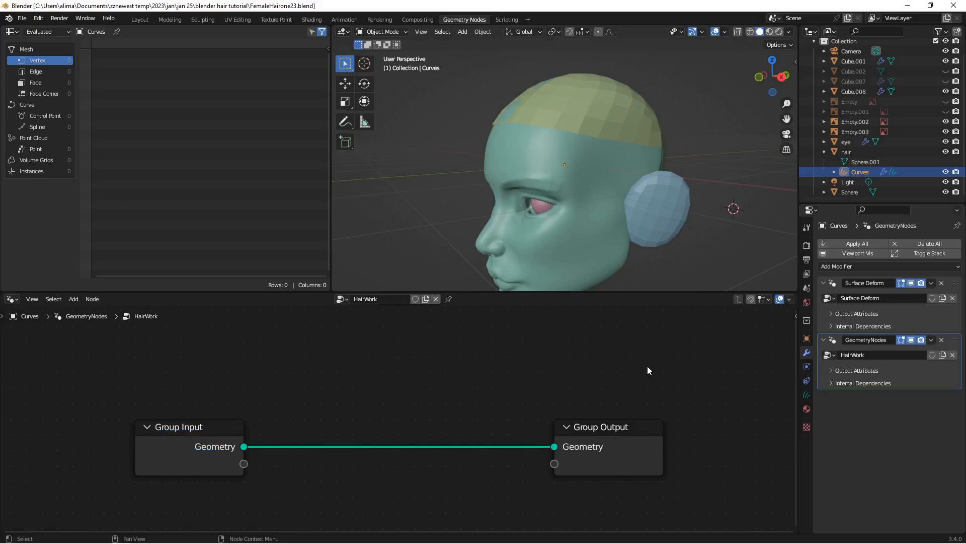
{"action": "left_click", "coordinate": [406, 32]}
{"action": "left_click", "coordinate": [401, 55]}
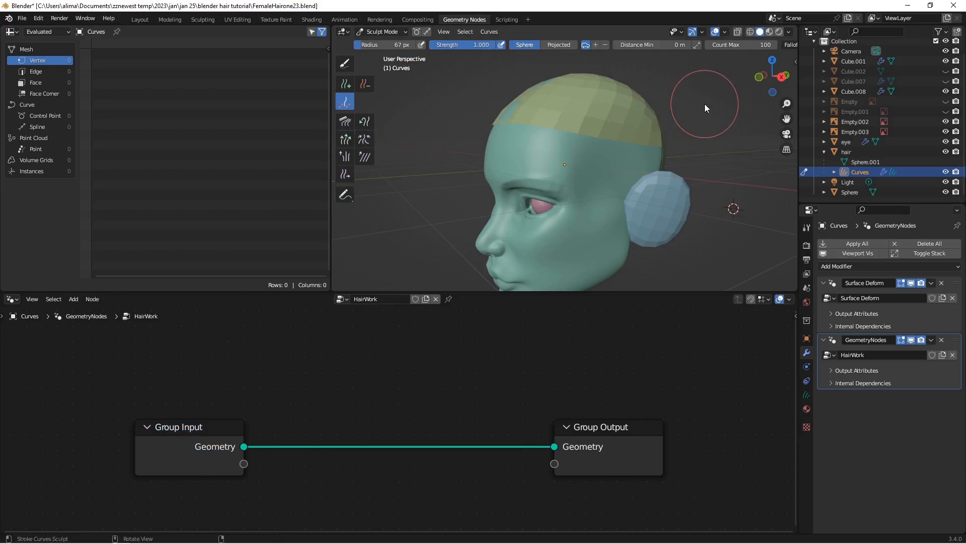
{"action": "key", "text": "Insert"}
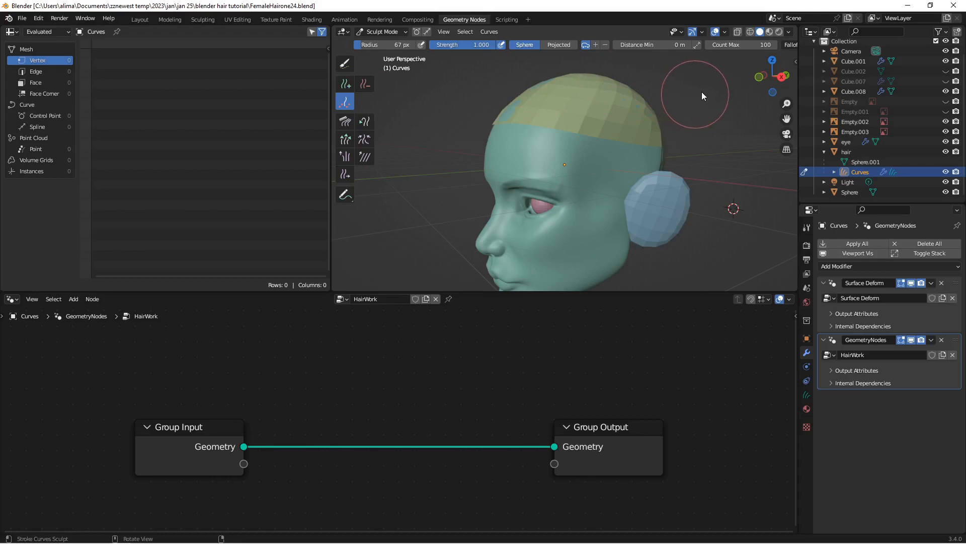
Step: Enable X-axis mirror symmetry for curve sculpting, and save the file as FemaleHairone25
{"action": "scroll", "coordinate": [726, 49], "scroll_direction": "down", "scroll_amount": 5}
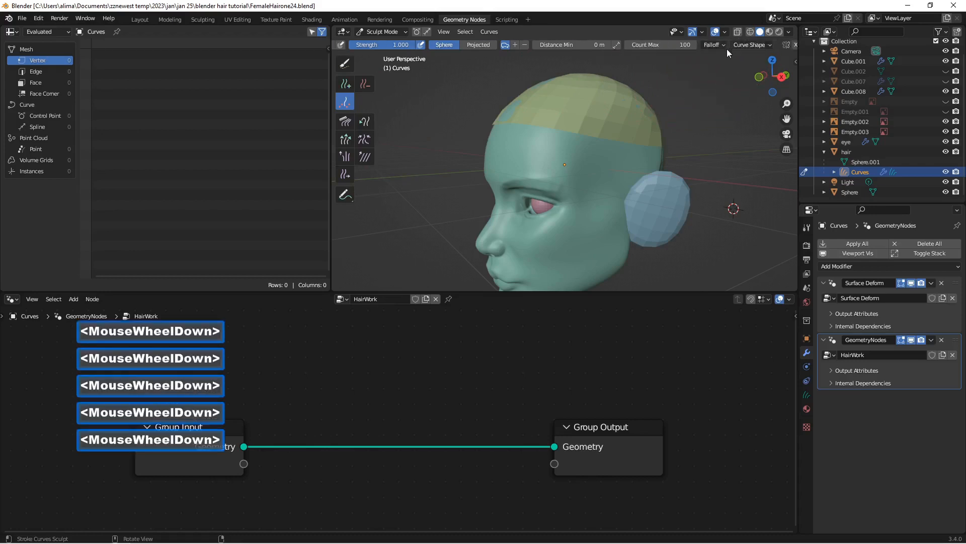
{"action": "scroll", "coordinate": [726, 45], "scroll_direction": "down", "scroll_amount": 3}
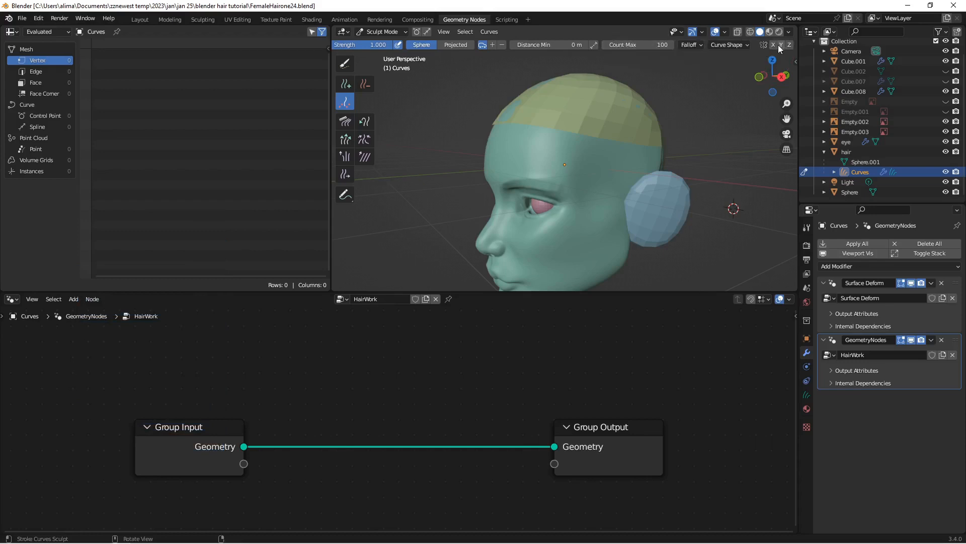
{"action": "mouse_move", "coordinate": [672, 45]}
{"action": "middle_mouse_down"}
{"action": "mouse_move", "coordinate": [717, 51]}
{"action": "mouse_move", "coordinate": [589, 50]}
{"action": "middle_mouse_up"}
{"action": "scroll", "coordinate": [654, 54], "scroll_direction": "up", "scroll_amount": 1}
{"action": "scroll", "coordinate": [677, 46], "scroll_direction": "up", "scroll_amount": 1}
{"action": "scroll", "coordinate": [604, 46], "scroll_direction": "up", "scroll_amount": 1}
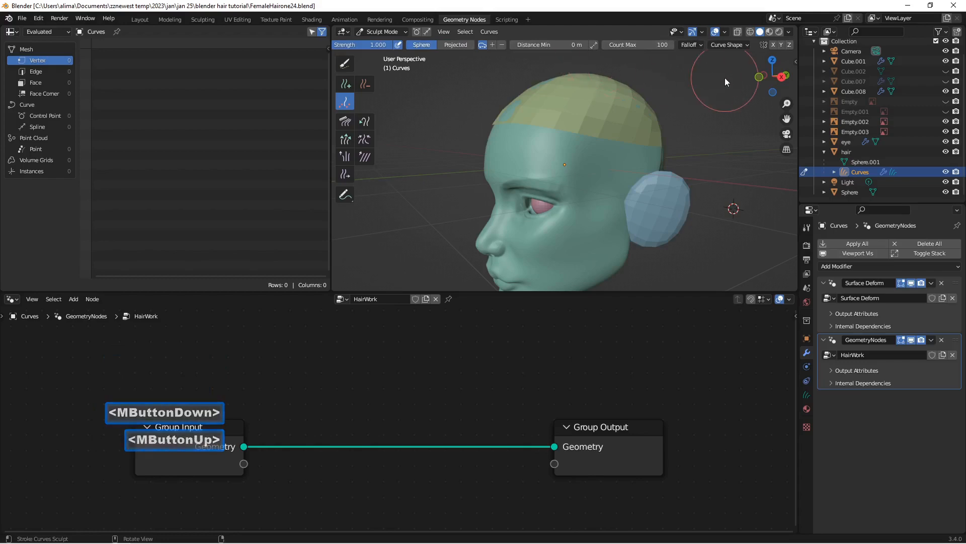
{"action": "left_click", "coordinate": [774, 45]}
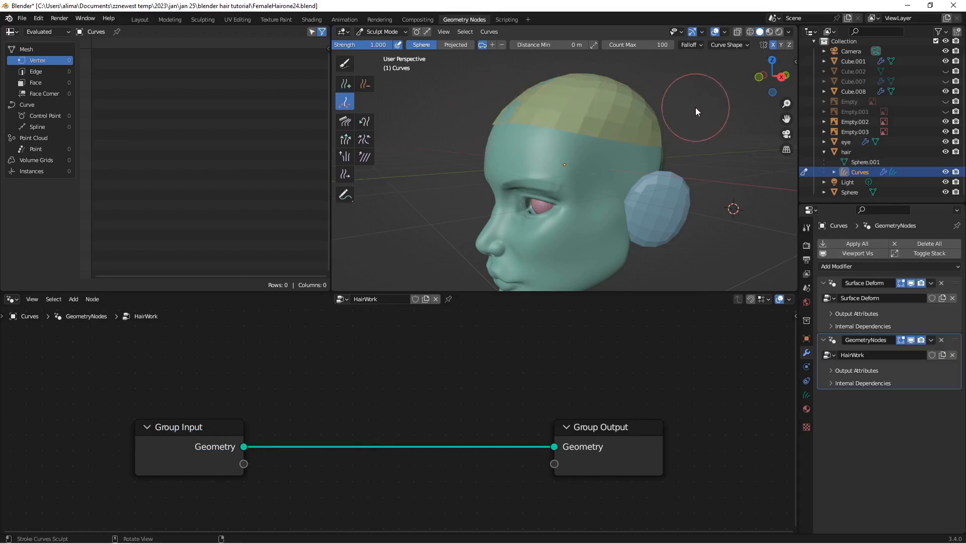
{"action": "key", "text": "Insert"}
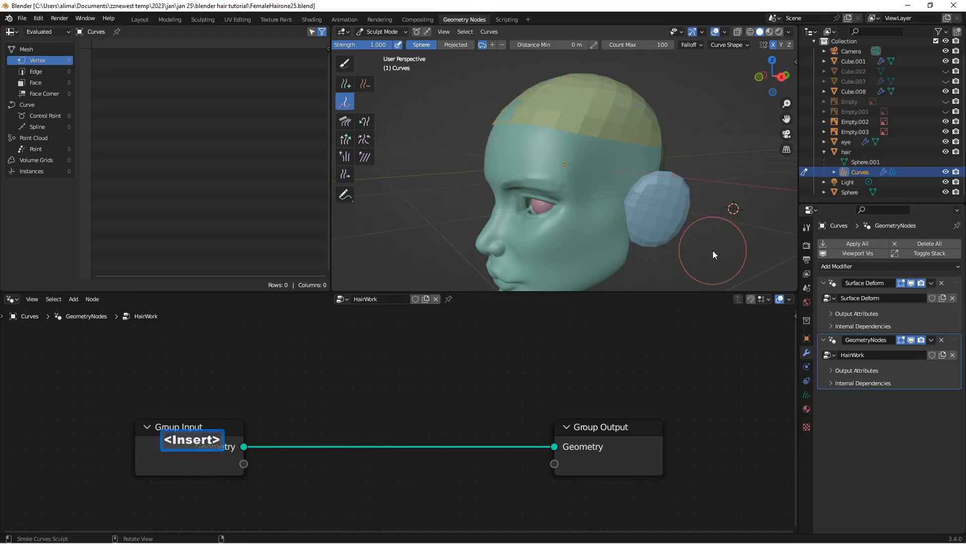
Step: Add one mirrored pair of hair curves on the front of the cap with the Add brush, and save the file as FemaleHairone26
{"action": "left_click", "coordinate": [345, 85]}
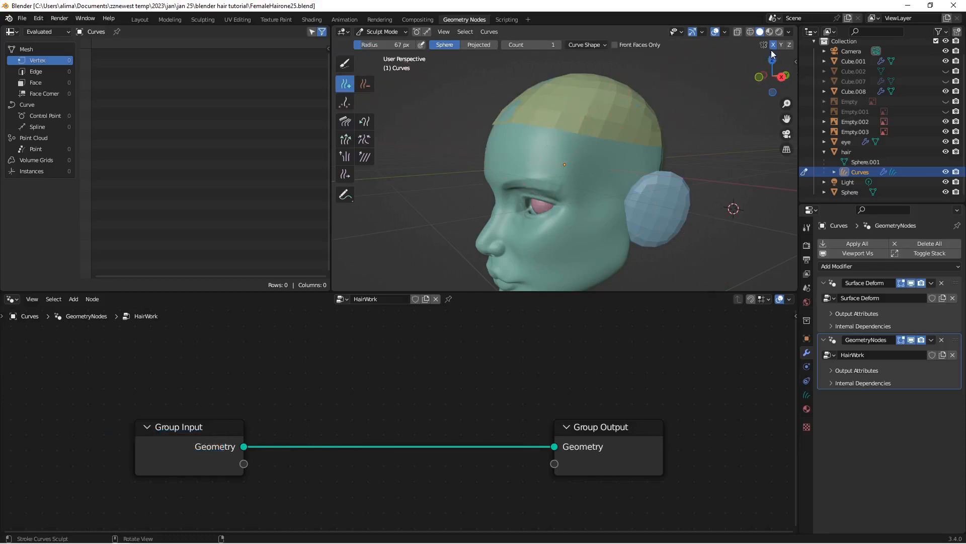
{"action": "middle_click_drag", "start_coordinate": [551, 115], "coordinate": [590, 122]}
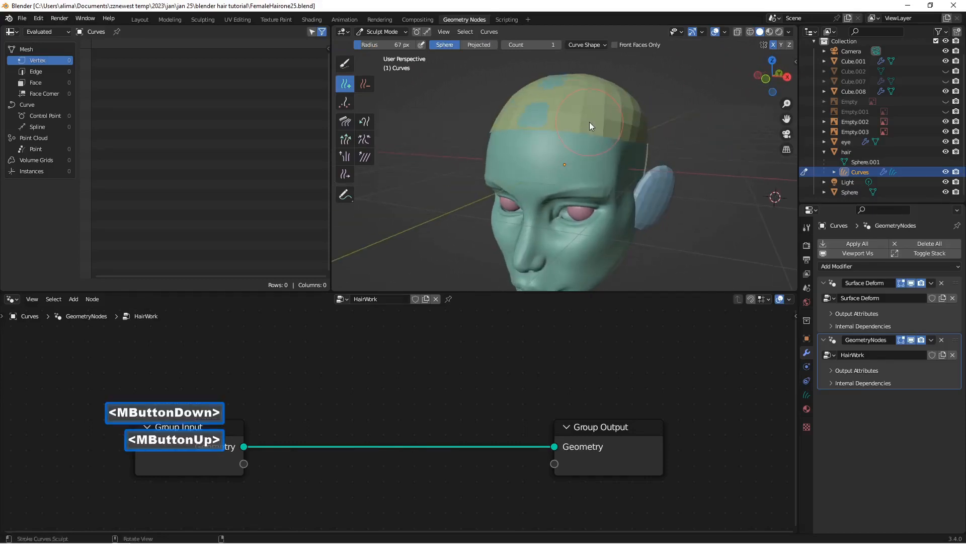
{"action": "left_click", "coordinate": [587, 122]}
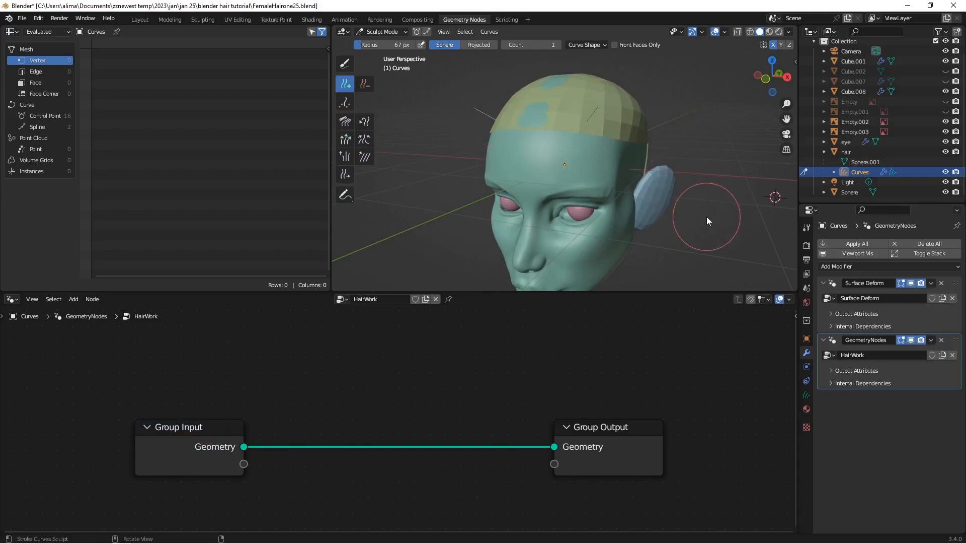
{"action": "key", "text": "Insert"}
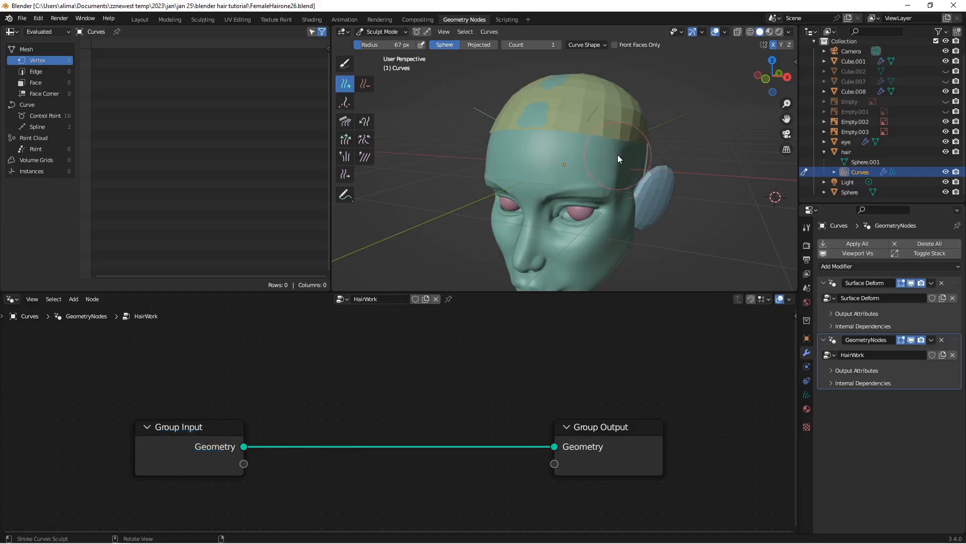
{"action": "scroll", "coordinate": [612, 144], "scroll_direction": "up", "scroll_amount": 2}
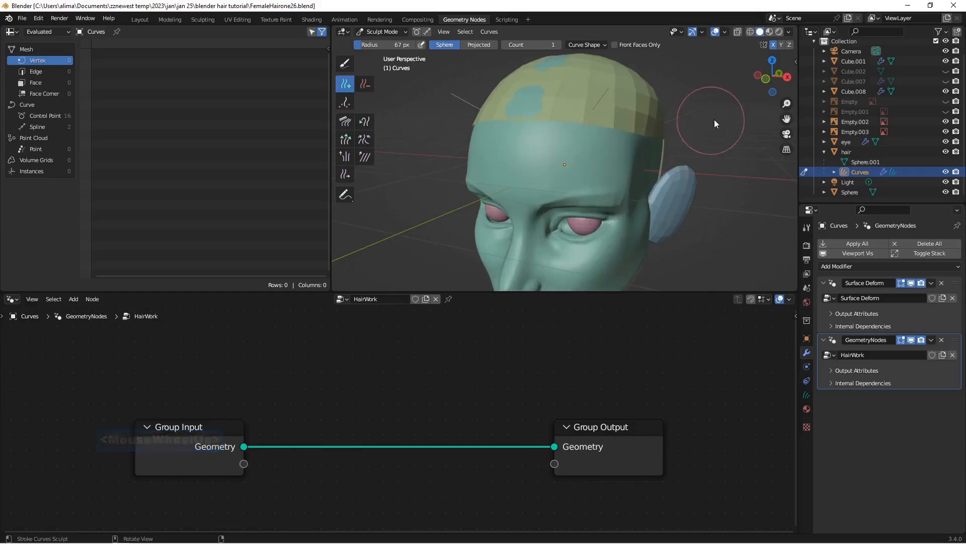
Step: Try the Strip shape for curves in the render settings, return it to Strand, and save the file as FemaleHairone27
{"action": "scroll", "coordinate": [702, 132], "scroll_direction": "up", "scroll_amount": 1}
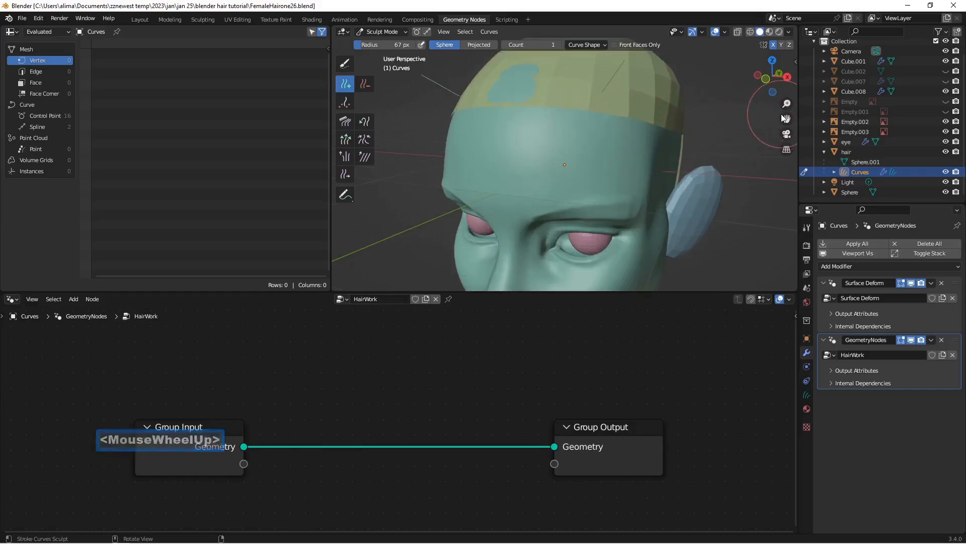
{"action": "left_click_drag", "start_coordinate": [787, 118], "coordinate": [770, 193]}
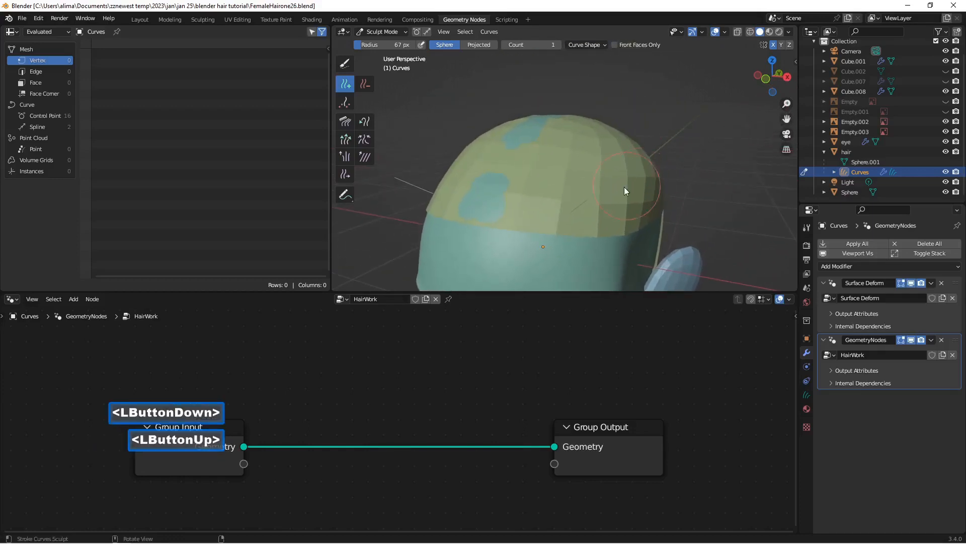
{"action": "middle_click_drag", "start_coordinate": [624, 186], "coordinate": [615, 164]}
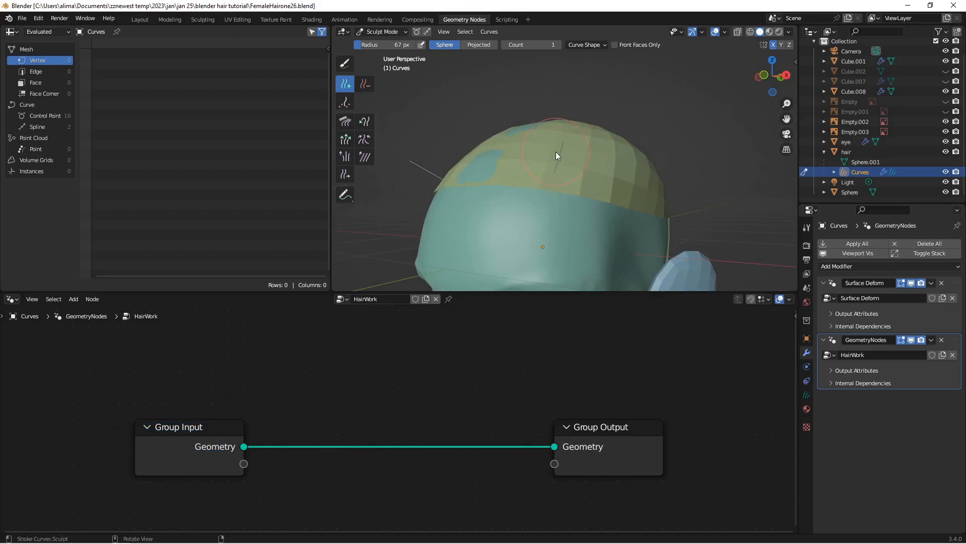
{"action": "left_click", "coordinate": [808, 245]}
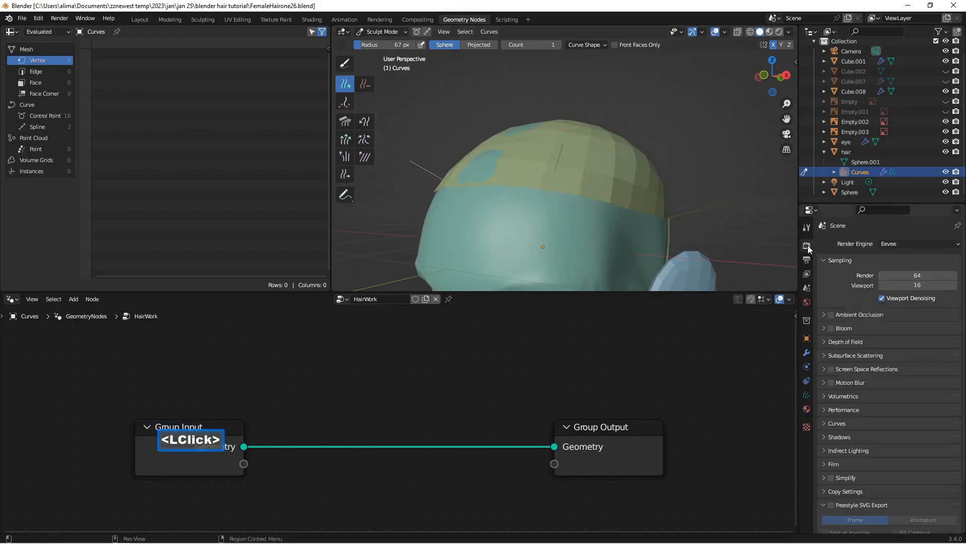
{"action": "left_click", "coordinate": [826, 422]}
{"action": "scroll", "coordinate": [825, 422], "scroll_direction": "down", "scroll_amount": 3}
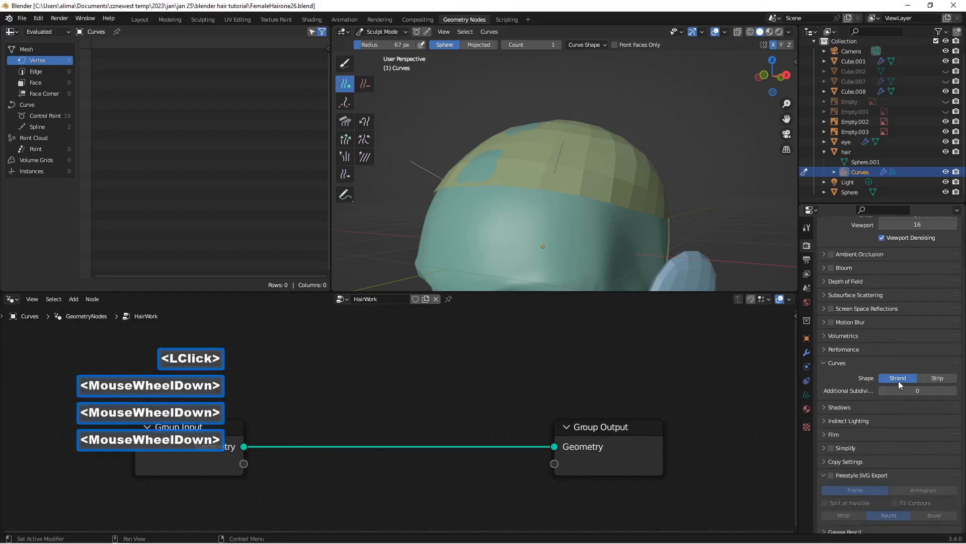
{"action": "left_click", "coordinate": [932, 378]}
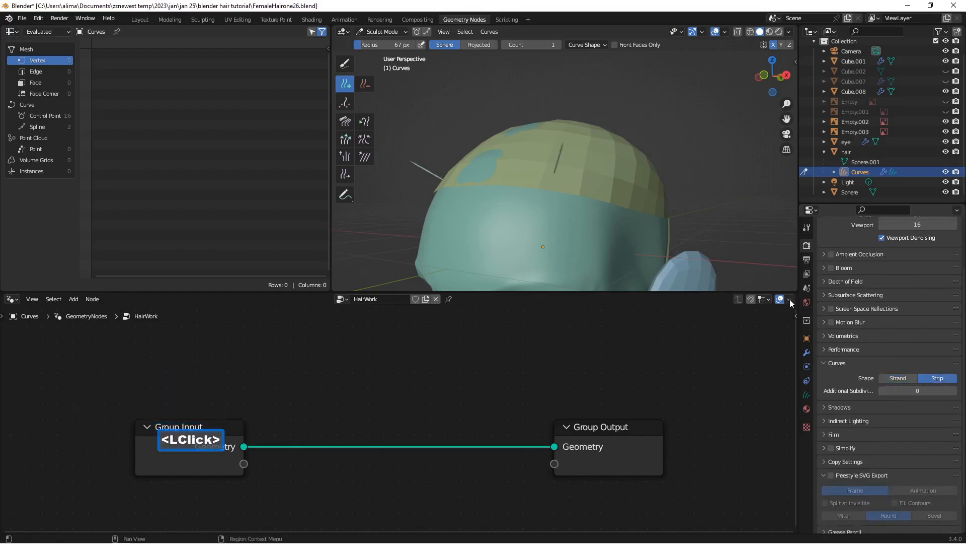
{"action": "scroll", "coordinate": [587, 187], "scroll_direction": "up", "scroll_amount": 2}
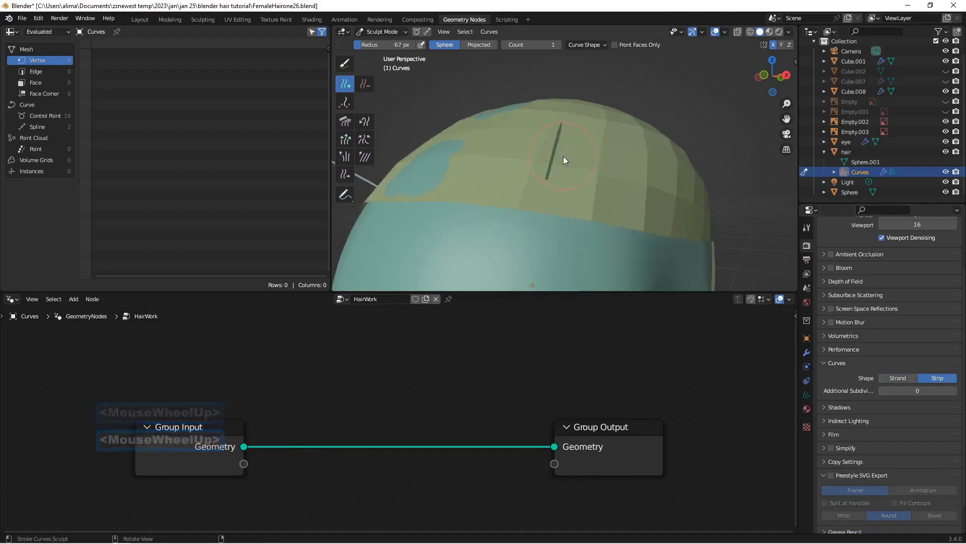
{"action": "scroll", "coordinate": [566, 162], "scroll_direction": "down", "scroll_amount": 1}
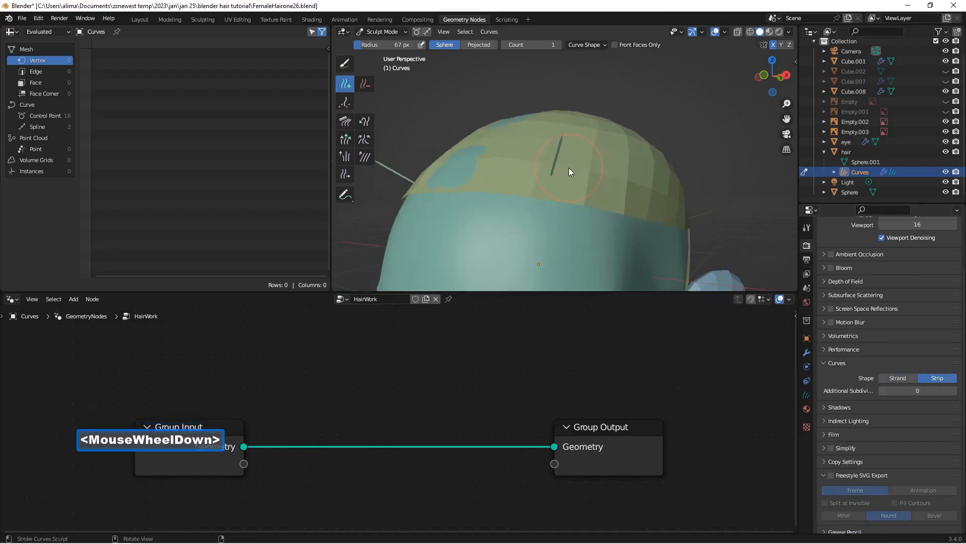
{"action": "left_click", "coordinate": [899, 376]}
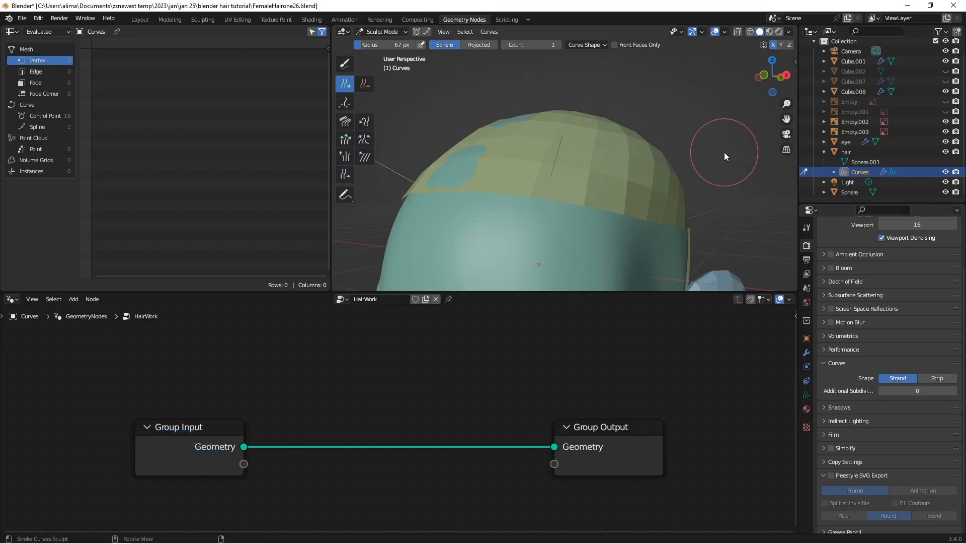
{"action": "key", "text": "Insert"}
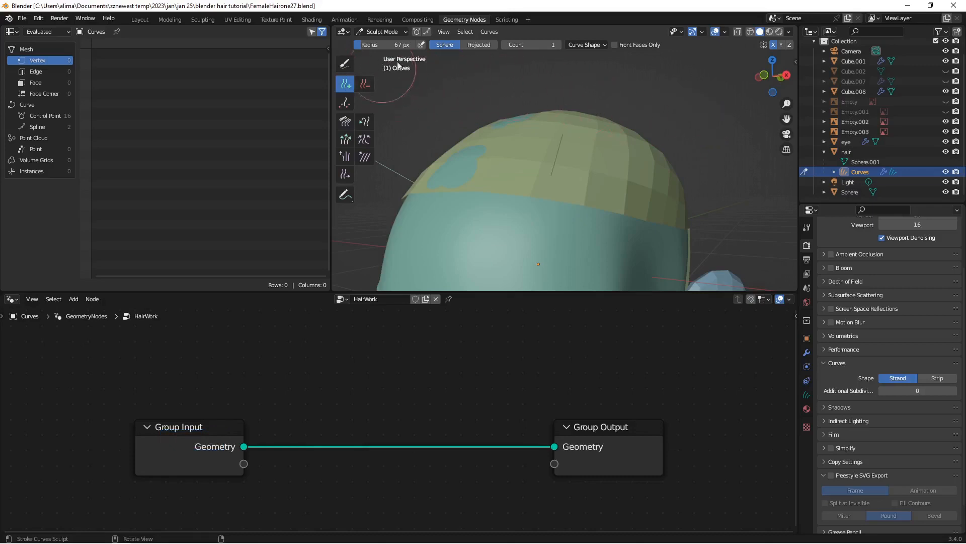
Step: Set the Add brush count to 5 and add mirrored hair curves on the side of the cap
{"action": "left_click", "coordinate": [561, 45]}
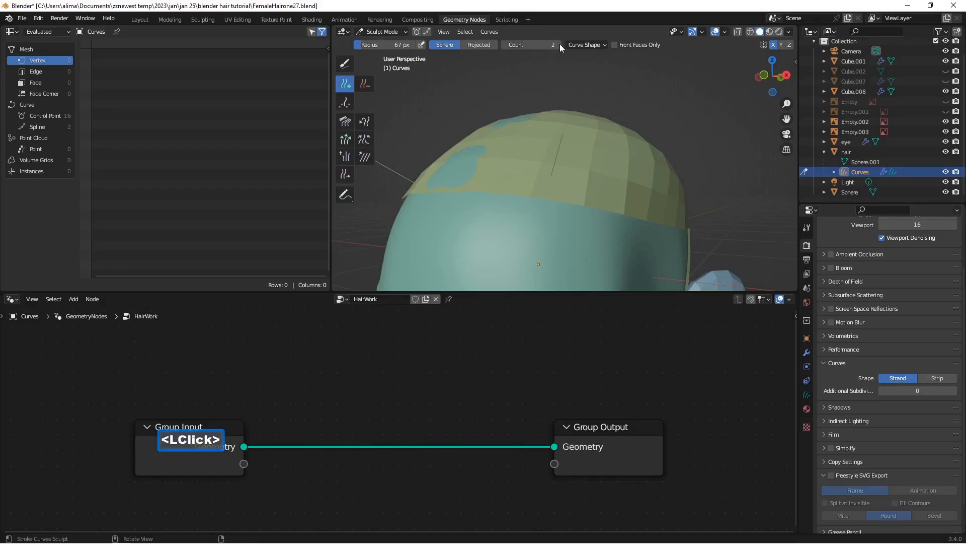
{"action": "double_click", "coordinate": [560, 45]}
{"action": "left_click", "coordinate": [560, 44]}
{"action": "left_click", "coordinate": [608, 167]}
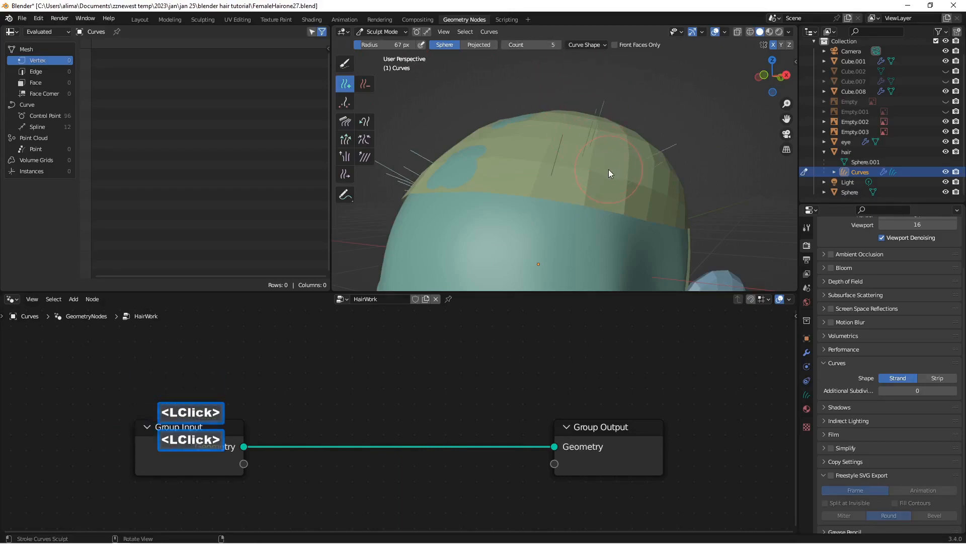
{"action": "left_click", "coordinate": [607, 150]}
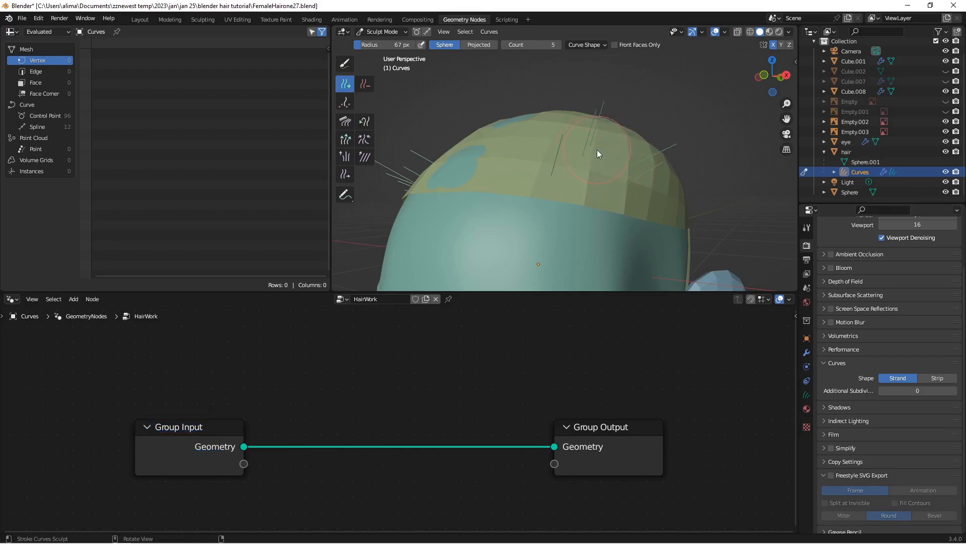
Step: Set the Add brush count back to 1
{"action": "left_click", "coordinate": [505, 45]}
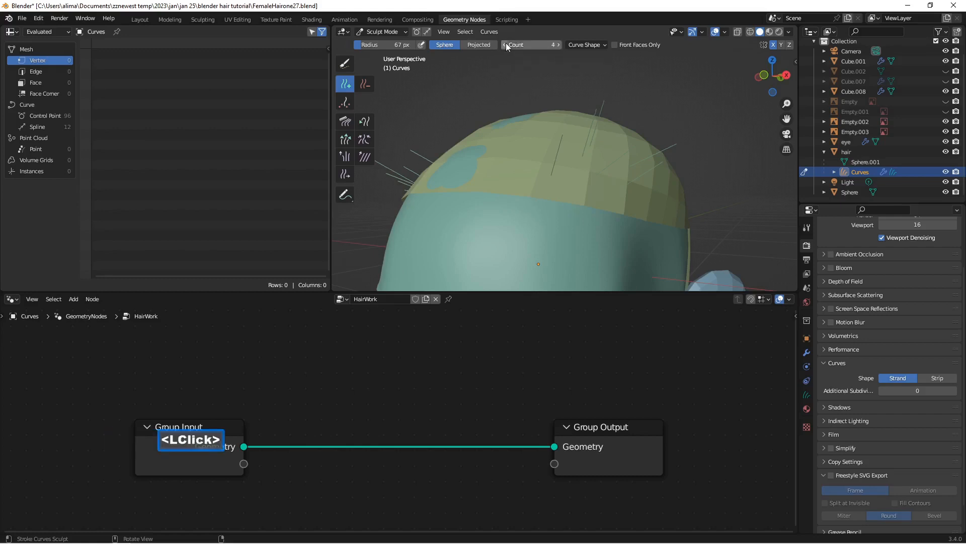
{"action": "left_click", "coordinate": [506, 45]}
{"action": "double_click", "coordinate": [506, 45]}
{"action": "left_click", "coordinate": [506, 45]}
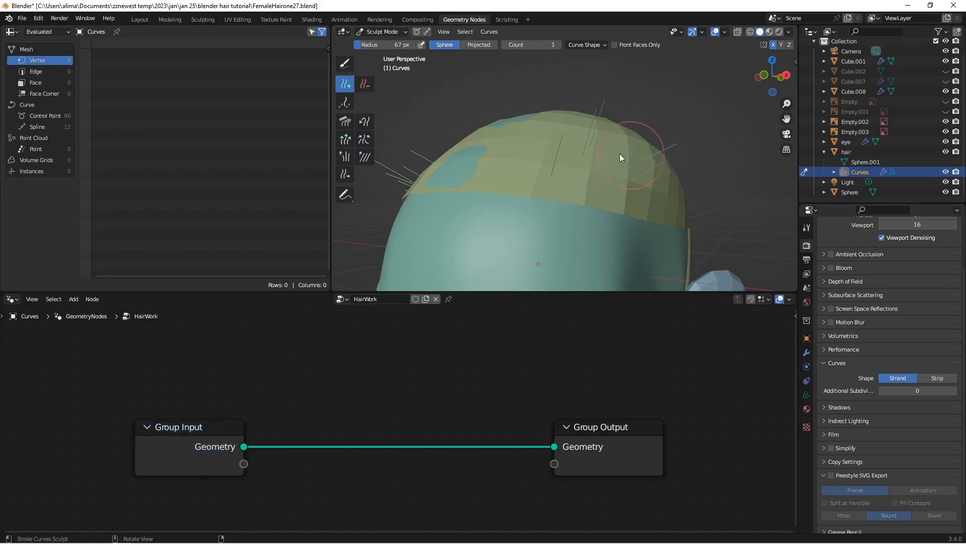
Step: Remove the extra hair curves from the cap with the Delete brush, keeping the front pair, and save the file as FemaleHairone29
{"action": "left_click", "coordinate": [370, 85]}
{"action": "mouse_move", "coordinate": [638, 171]}
{"action": "left_mouse_down"}
{"action": "mouse_move", "coordinate": [672, 176]}
{"action": "mouse_move", "coordinate": [635, 150]}
{"action": "left_mouse_up"}
{"action": "left_click_drag", "start_coordinate": [635, 150], "coordinate": [622, 141]}
{"action": "left_click", "coordinate": [615, 135]}
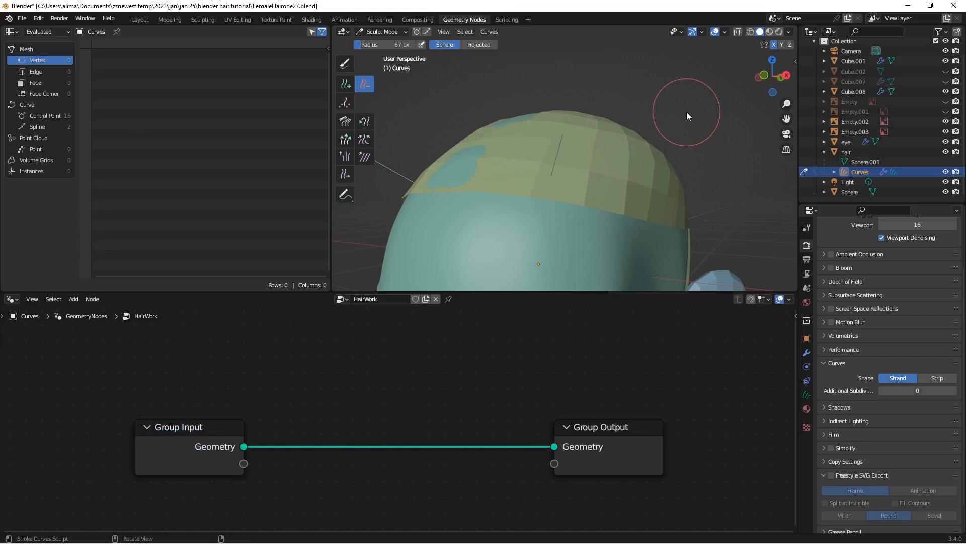
{"action": "key", "text": "Insert"}
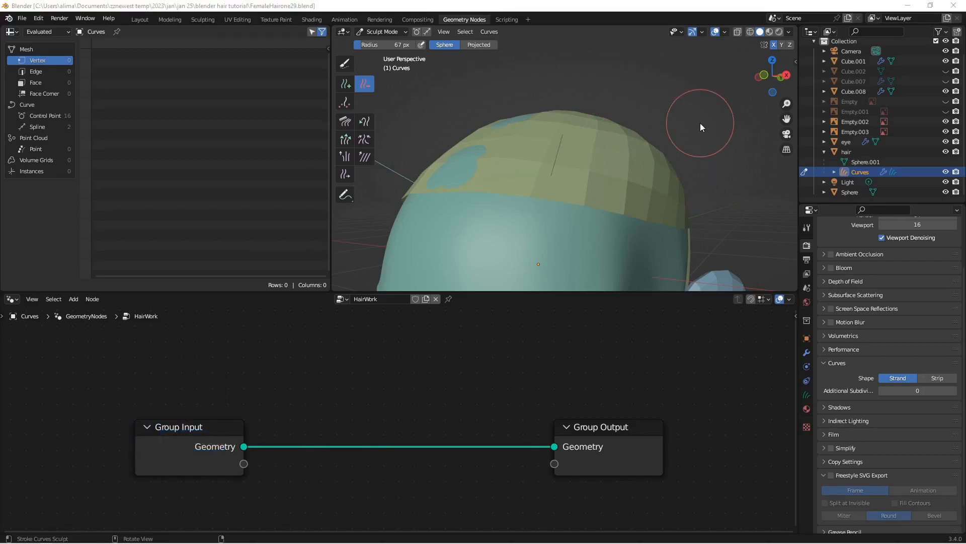
Step: Set the Add brush's curve length to 0.8 m and add one mirrored pair of hair curves beside the front pair
{"action": "mouse_move", "coordinate": [590, 160]}
{"action": "middle_mouse_down"}
{"action": "mouse_move", "coordinate": [558, 143]}
{"action": "mouse_move", "coordinate": [579, 158]}
{"action": "middle_mouse_up"}
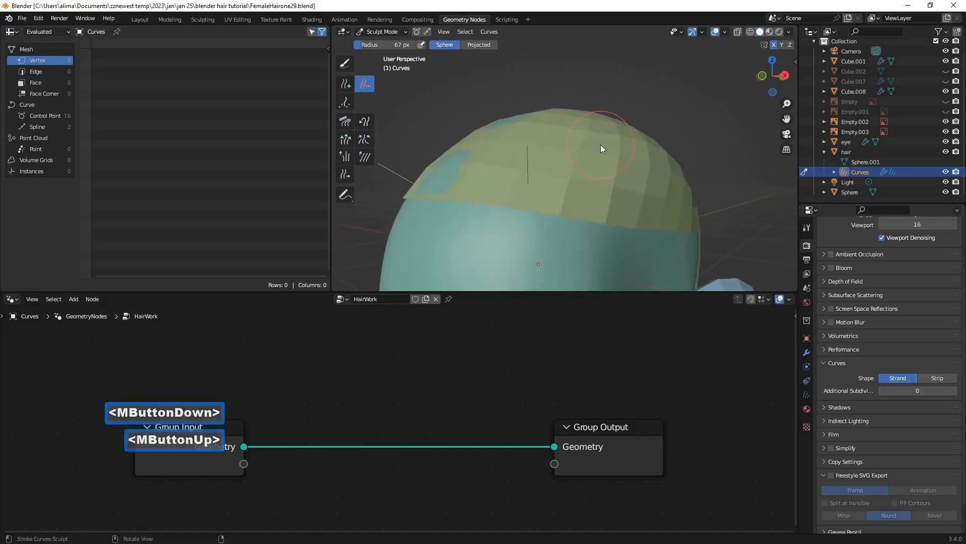
{"action": "left_click", "coordinate": [351, 85]}
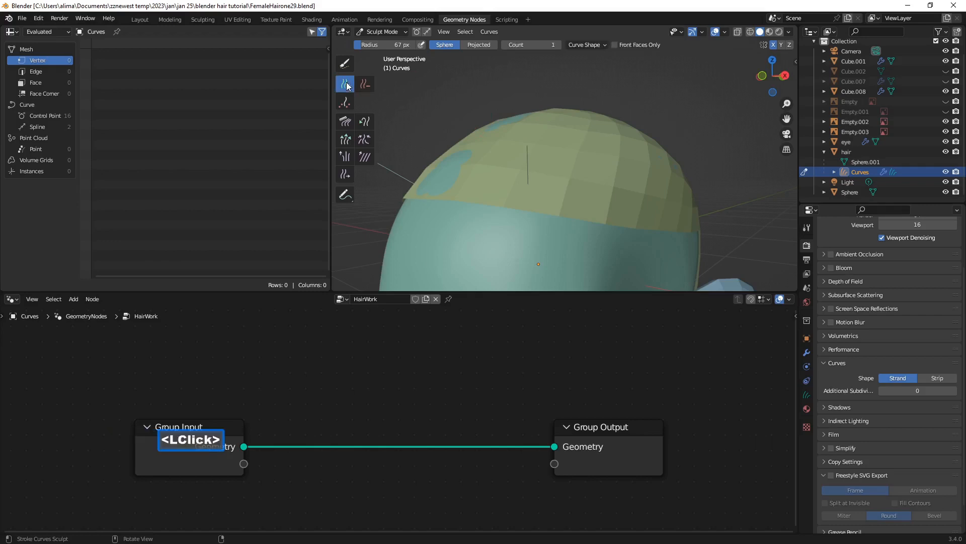
{"action": "left_click", "coordinate": [604, 45]}
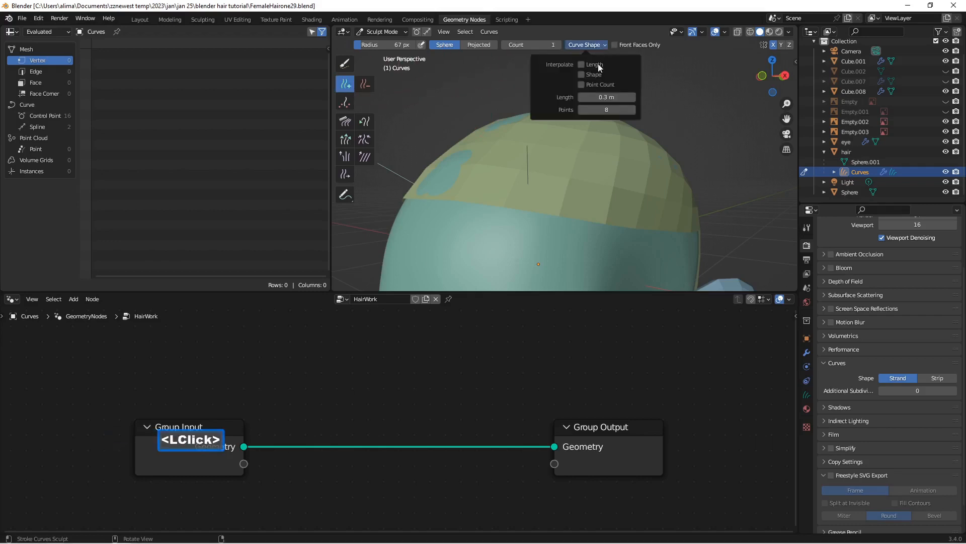
{"action": "double_click", "coordinate": [633, 97]}
{"action": "left_click", "coordinate": [633, 97]}
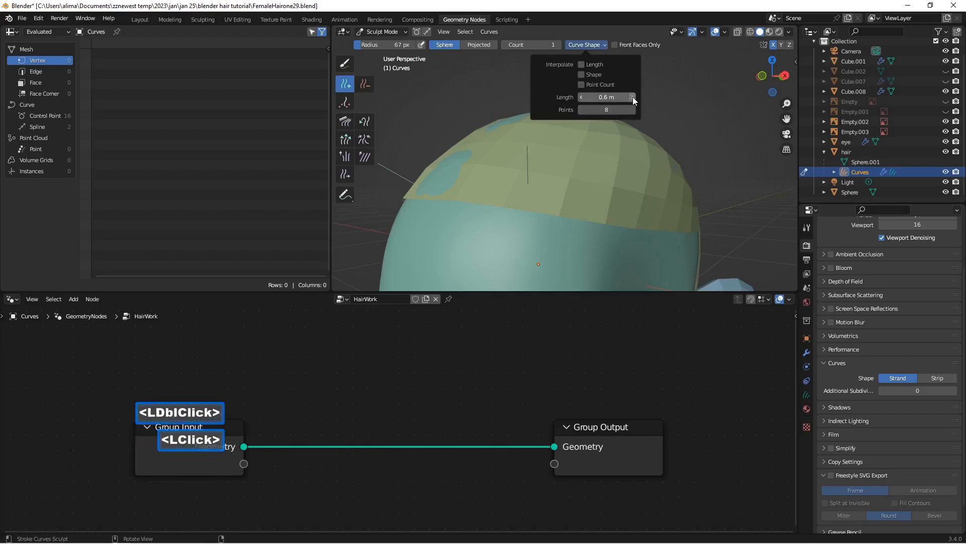
{"action": "left_click", "coordinate": [633, 96]}
{"action": "left_click", "coordinate": [632, 97]}
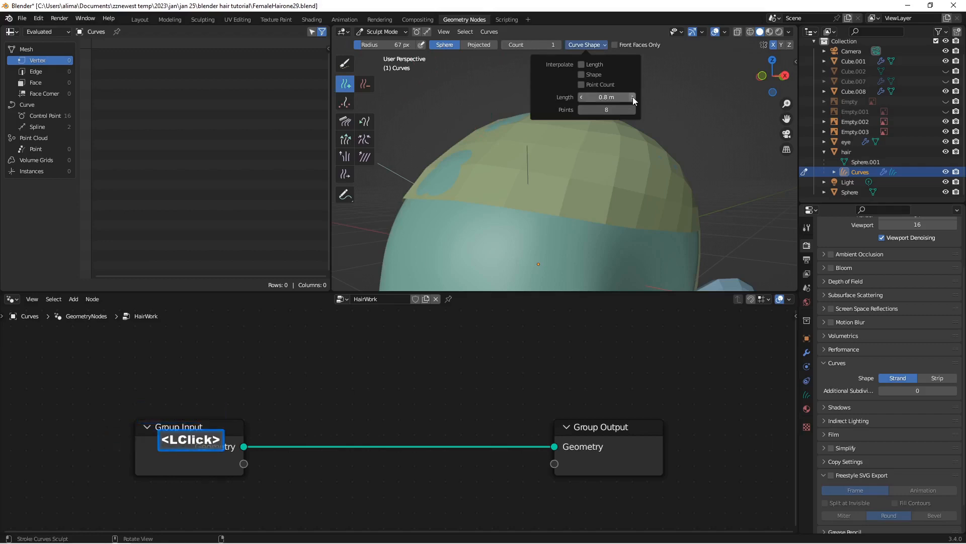
{"action": "scroll", "coordinate": [585, 170], "scroll_direction": "down", "scroll_amount": 2}
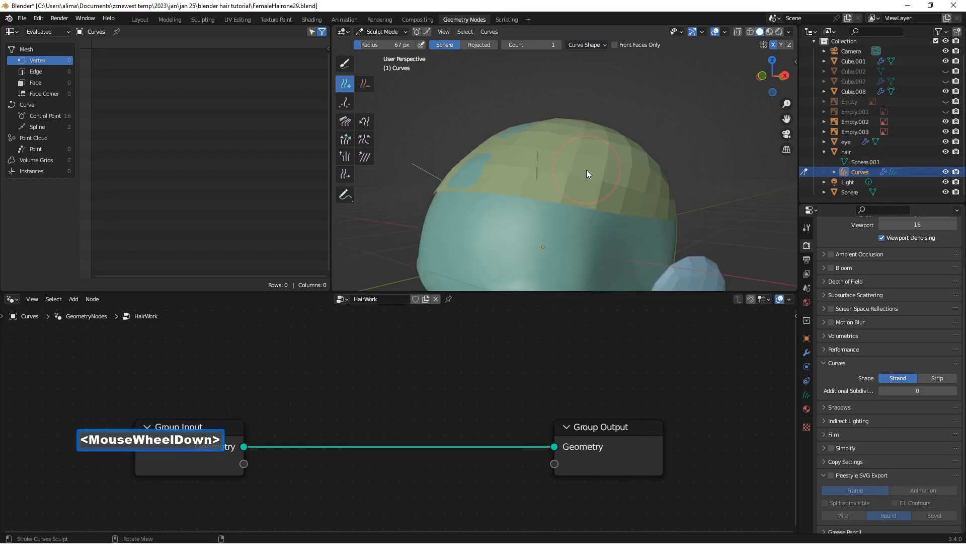
{"action": "left_click", "coordinate": [586, 170]}
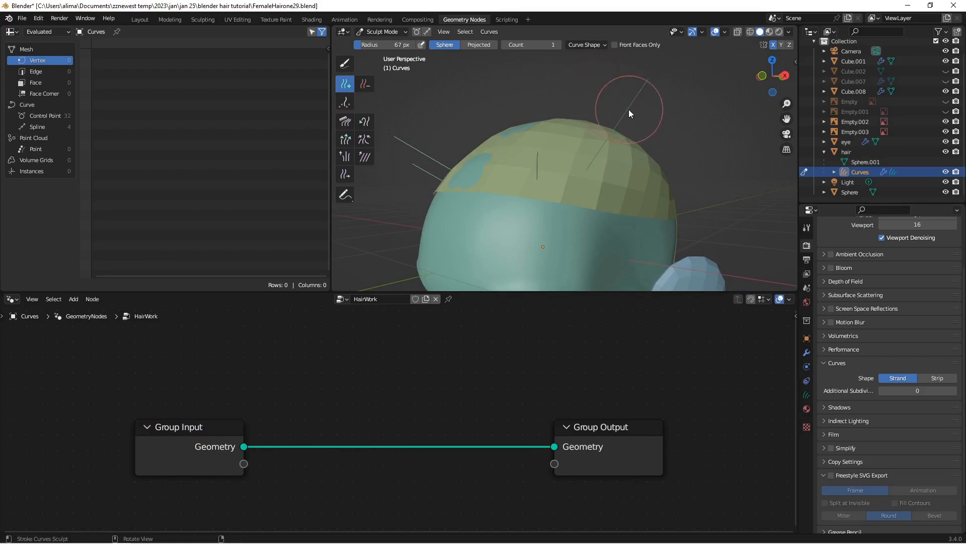
Step: Remove the long mirrored pair of curves with the Delete brush, and save the file as FemaleHairone30
{"action": "left_click", "coordinate": [600, 45]}
{"action": "left_click", "coordinate": [366, 84]}
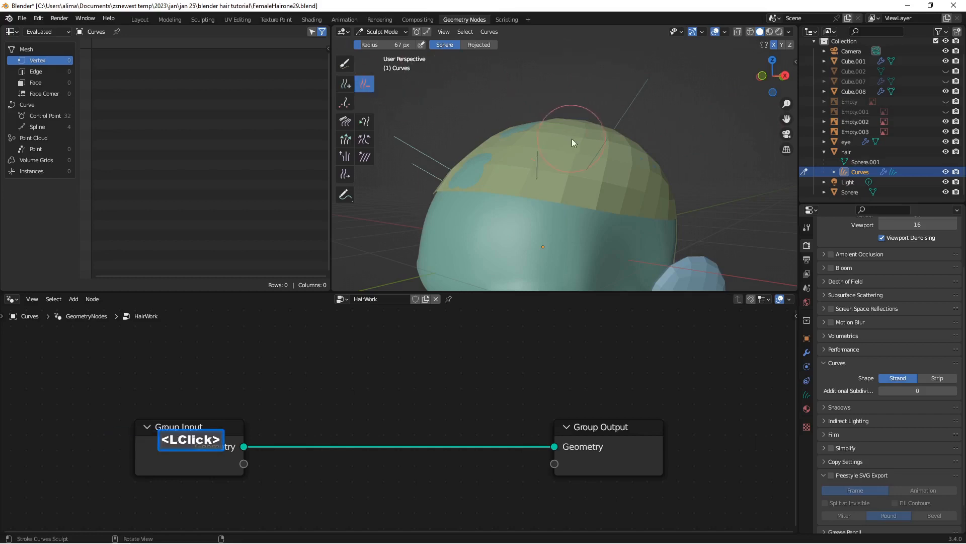
{"action": "left_click", "coordinate": [594, 158]}
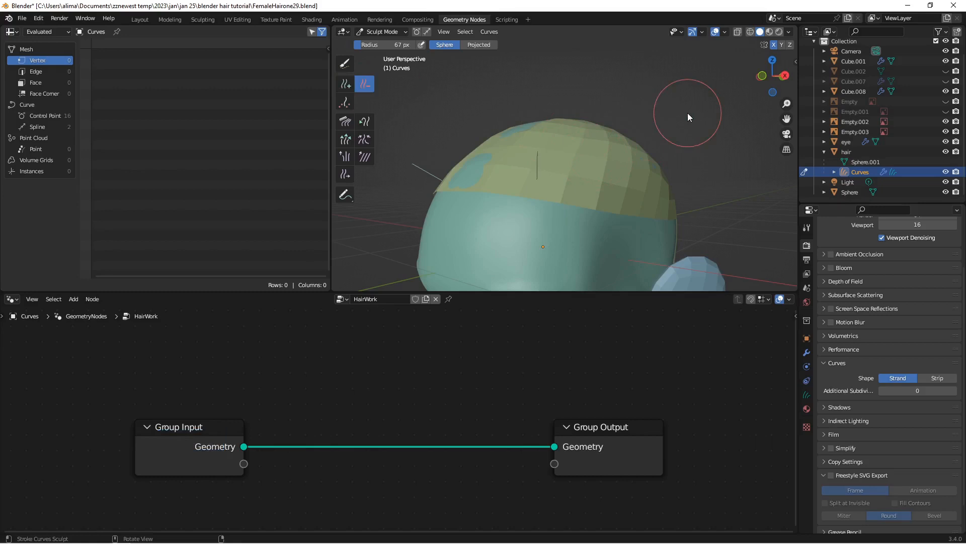
{"action": "key", "text": "Insert"}
Step: Switch to the Layout workspace and return the Curves object to Object Mode
{"action": "scroll", "coordinate": [566, 188], "scroll_direction": "down", "scroll_amount": 1}
{"action": "middle_click_drag", "start_coordinate": [631, 207], "coordinate": [564, 186]}
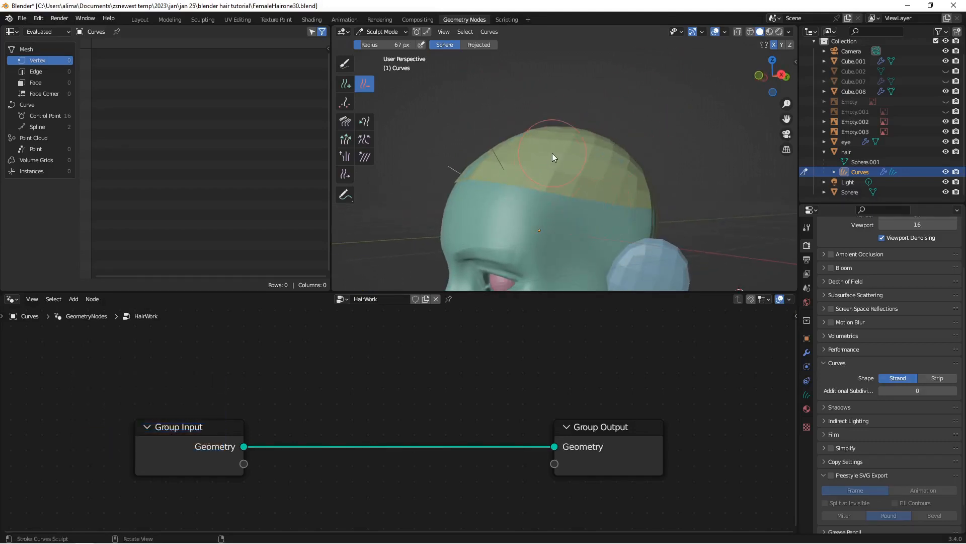
{"action": "left_click", "coordinate": [141, 20]}
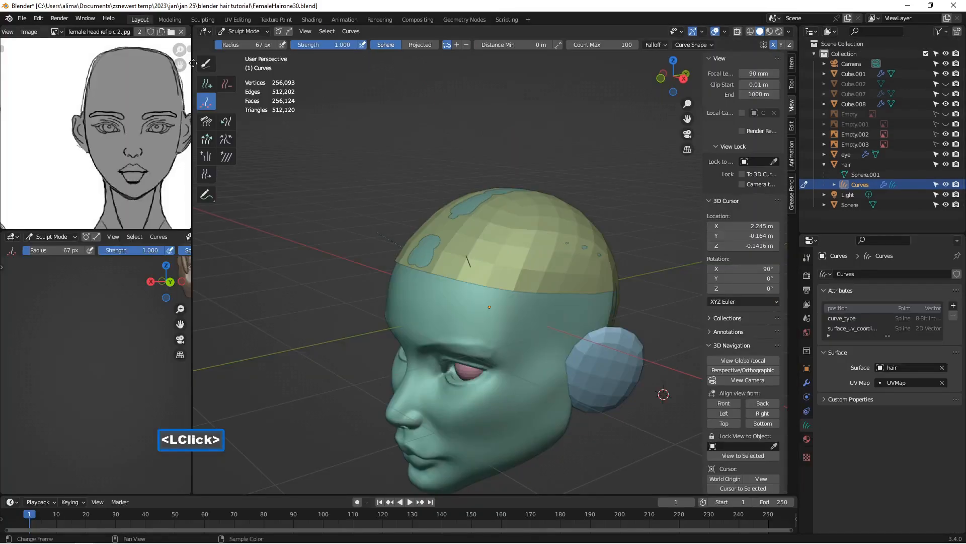
{"action": "middle_click_drag", "start_coordinate": [412, 182], "coordinate": [369, 160]}
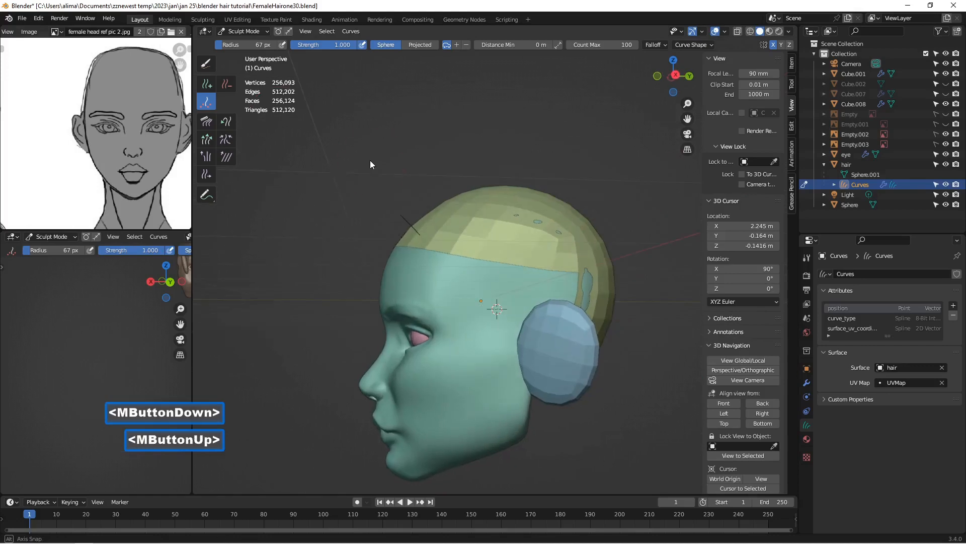
{"action": "left_click", "coordinate": [246, 29]}
{"action": "left_click", "coordinate": [257, 45]}
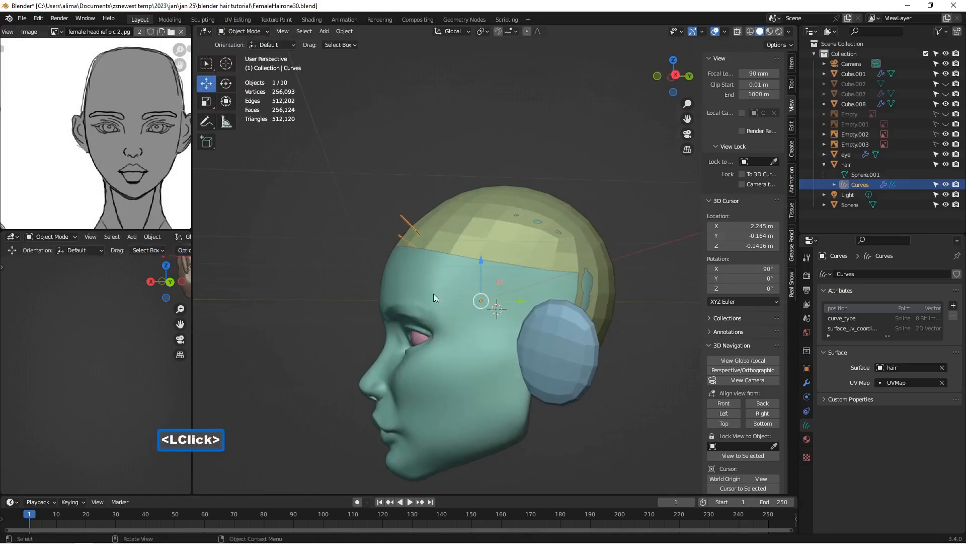
Step: Select the head mesh Sphere and switch it to Sculpt Mode
{"action": "left_click", "coordinate": [484, 344]}
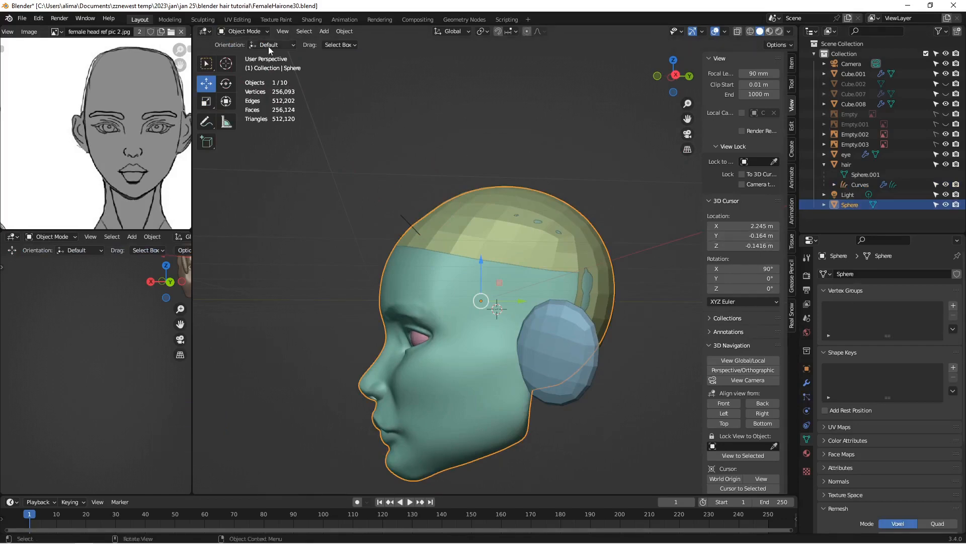
{"action": "left_click", "coordinate": [244, 31]}
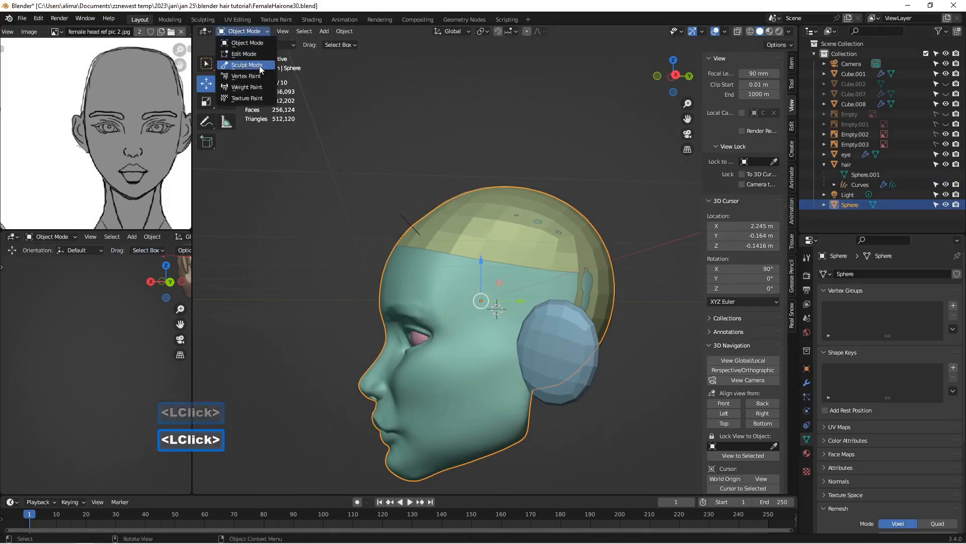
{"action": "left_click", "coordinate": [246, 65]}
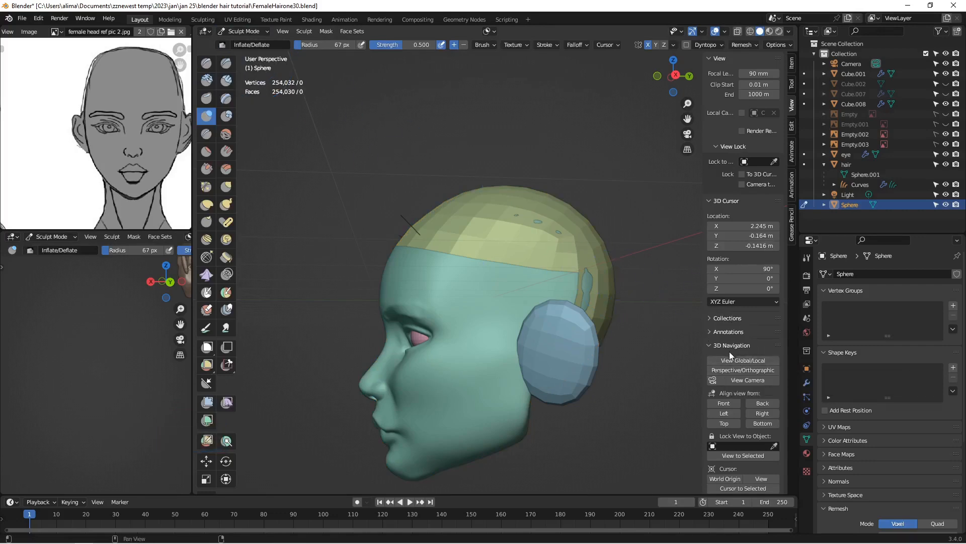
Step: Isolate the head in local view and align the view to its right side
{"action": "left_click", "coordinate": [763, 360]}
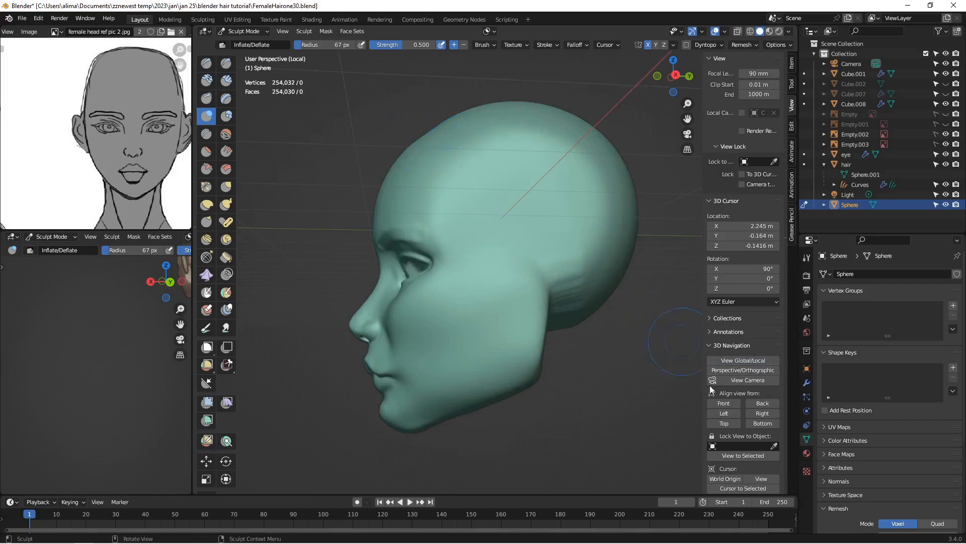
{"action": "left_click", "coordinate": [755, 413]}
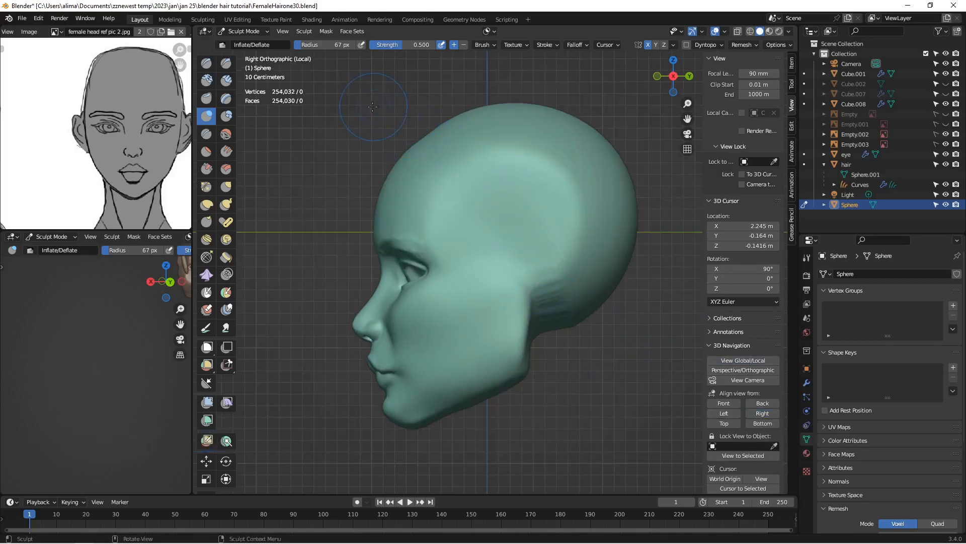
Step: Lasso-mask the hair area of the scalp from the forehead hairline around the ear to the nape, and save the file as FemaleHairone31
{"action": "key", "text": "ctrl"}
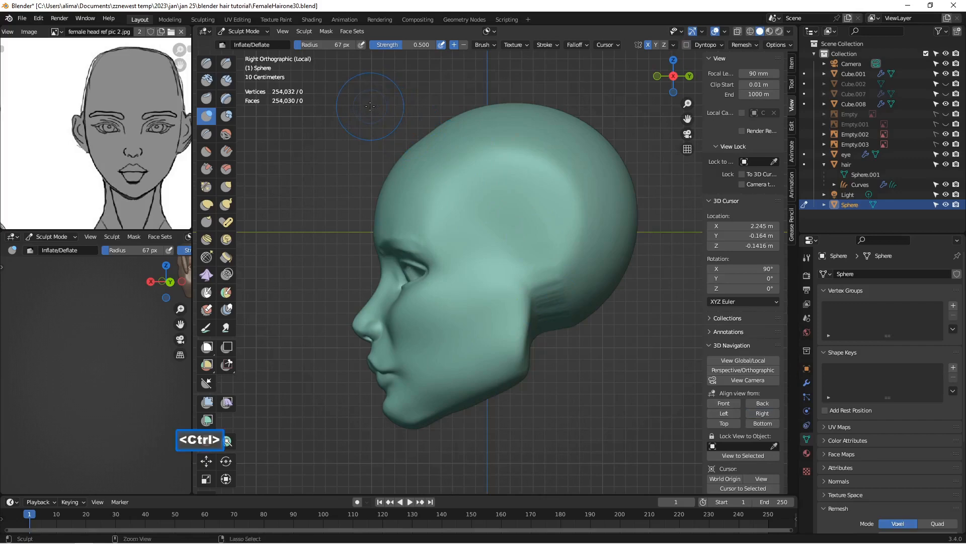
{"action": "key", "text": "ctrl+shift"}
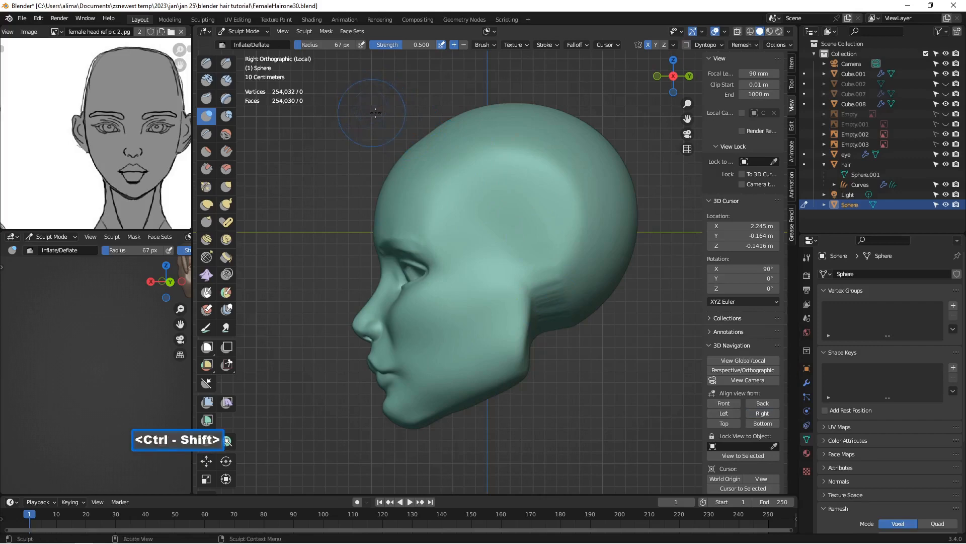
{"action": "left_click_drag", "start_coordinate": [415, 151], "coordinate": [429, 150]}
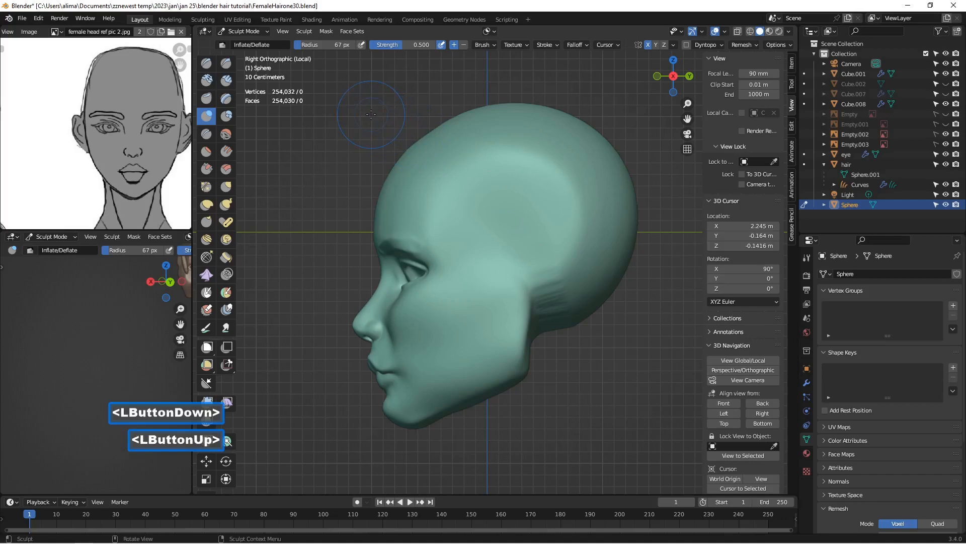
{"action": "key", "text": "ctrl"}
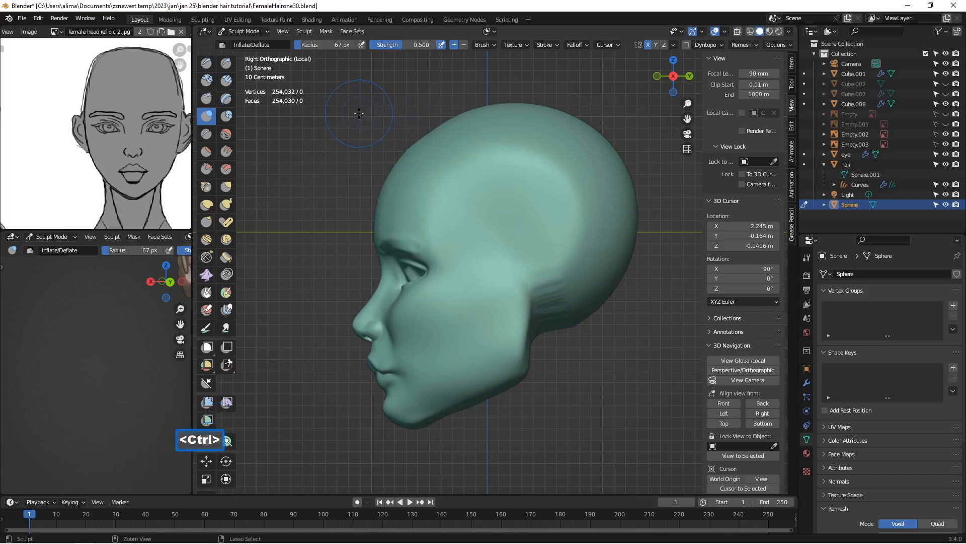
{"action": "key", "text": "ctrl+shift"}
{"action": "mouse_move", "coordinate": [360, 118]}
{"action": "left_mouse_down", "text": "ctrl+shift"}
{"action": "mouse_move", "coordinate": [366, 147]}
{"action": "mouse_move", "coordinate": [388, 159]}
{"action": "mouse_move", "coordinate": [477, 166]}
{"action": "mouse_move", "coordinate": [514, 220]}
{"action": "mouse_move", "coordinate": [559, 238]}
{"action": "mouse_move", "coordinate": [564, 308]}
{"action": "mouse_move", "coordinate": [579, 327]}
{"action": "mouse_move", "coordinate": [619, 307]}
{"action": "mouse_move", "coordinate": [647, 265]}
{"action": "mouse_move", "coordinate": [655, 204]}
{"action": "mouse_move", "coordinate": [635, 118]}
{"action": "mouse_move", "coordinate": [597, 86]}
{"action": "mouse_move", "coordinate": [533, 78]}
{"action": "left_mouse_up", "text": "ctrl+shift"}
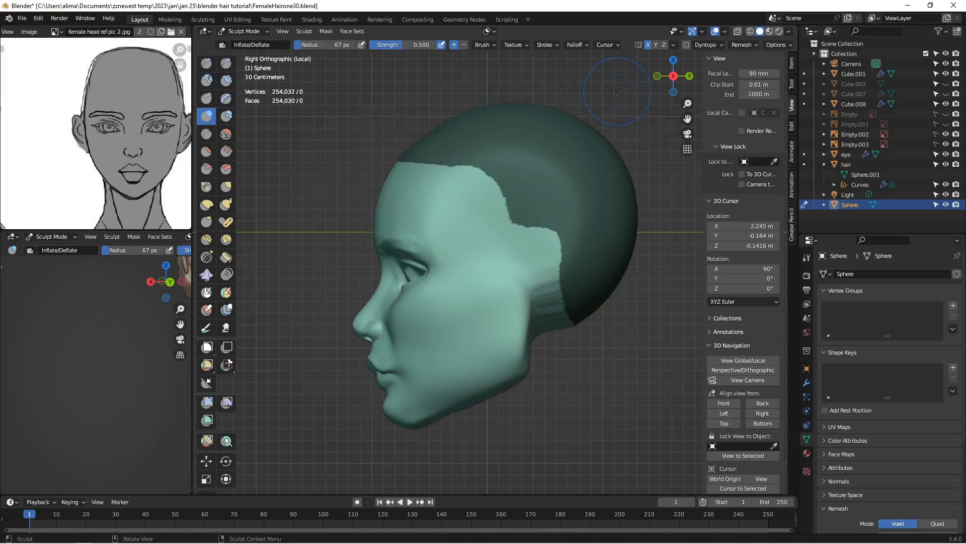
{"action": "key", "text": "Insert"}
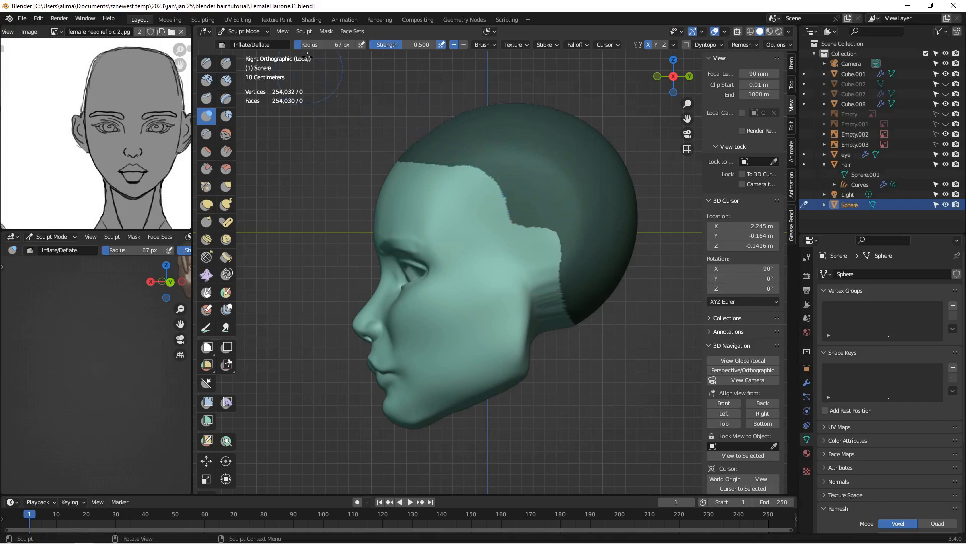
Step: Sharpen the scalp mask and extract it as a solid mesh with threshold 0.5 and 4 smooth iterations
{"action": "left_click", "coordinate": [326, 32]}
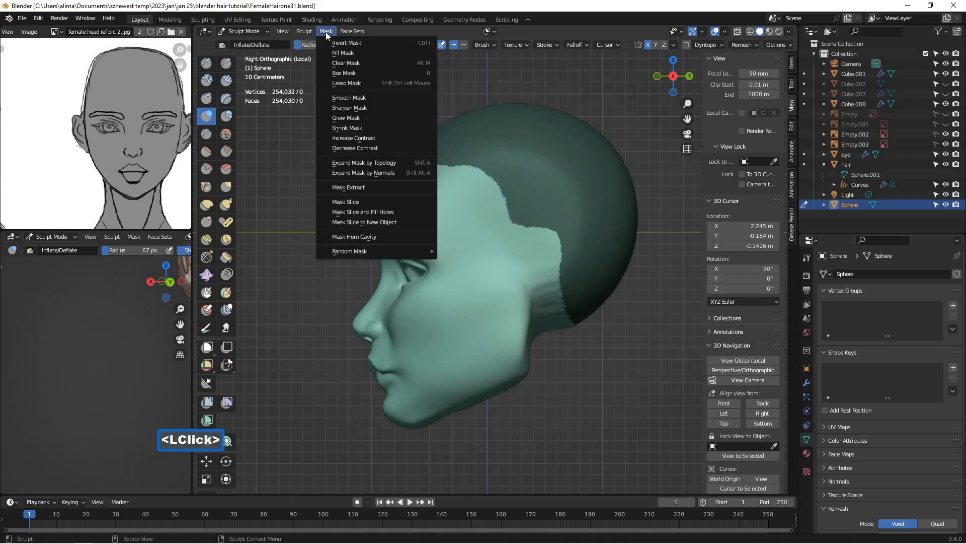
{"action": "left_click", "coordinate": [385, 106]}
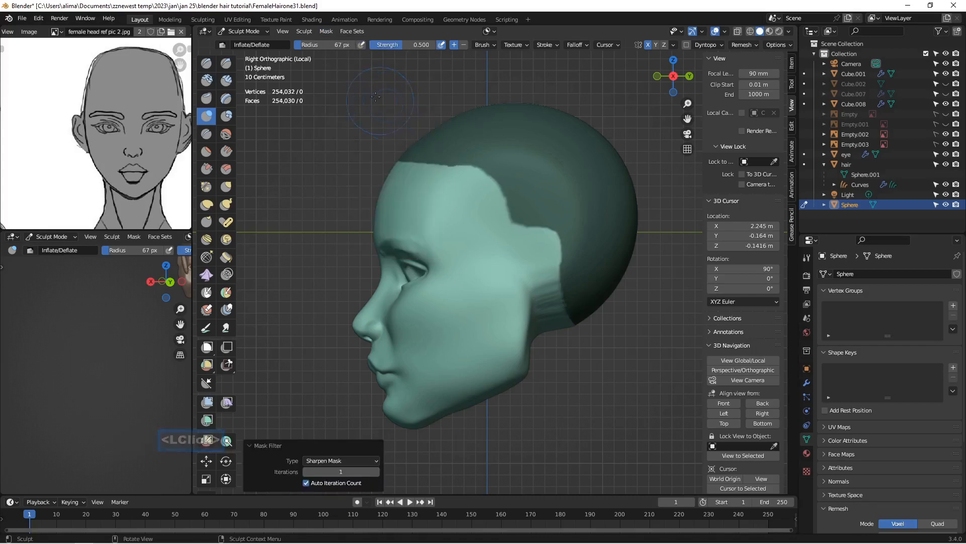
{"action": "left_click", "coordinate": [326, 31]}
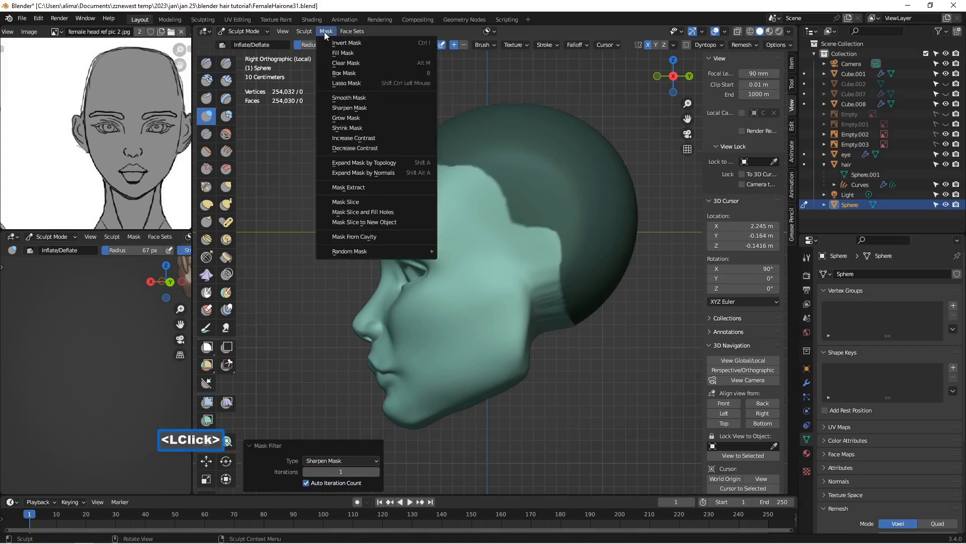
{"action": "left_click", "coordinate": [391, 187]}
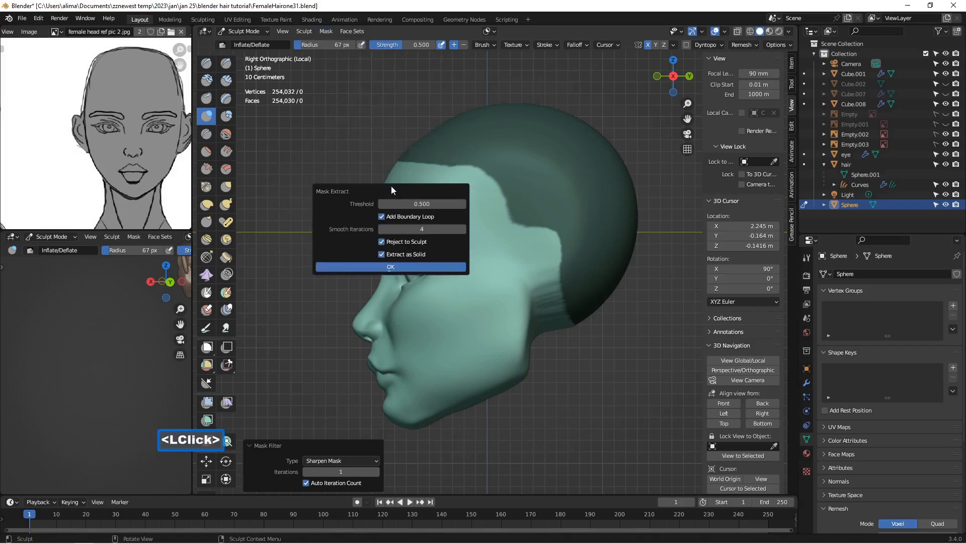
{"action": "left_click", "coordinate": [424, 268]}
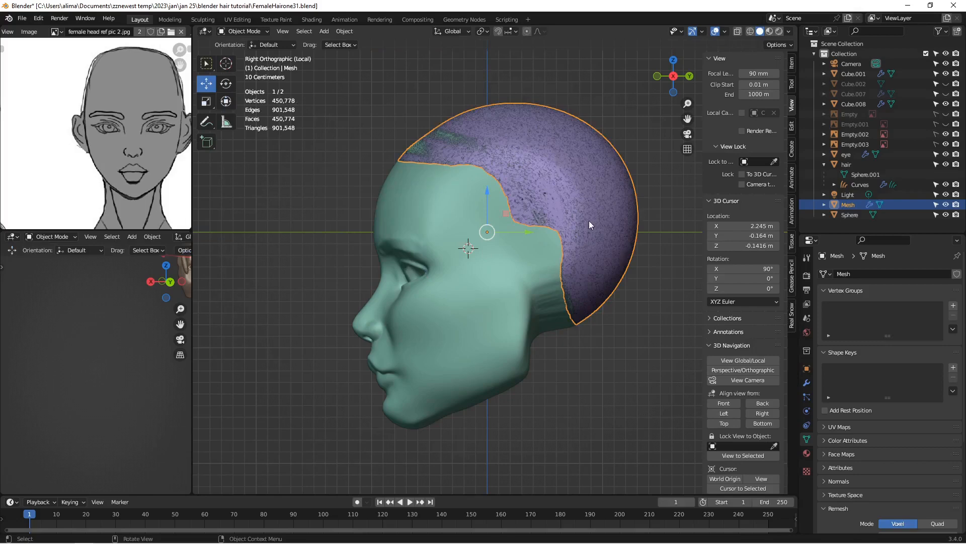
Step: Open the Solidify modifier settings of the extracted scalp mesh
{"action": "left_click", "coordinate": [807, 383]}
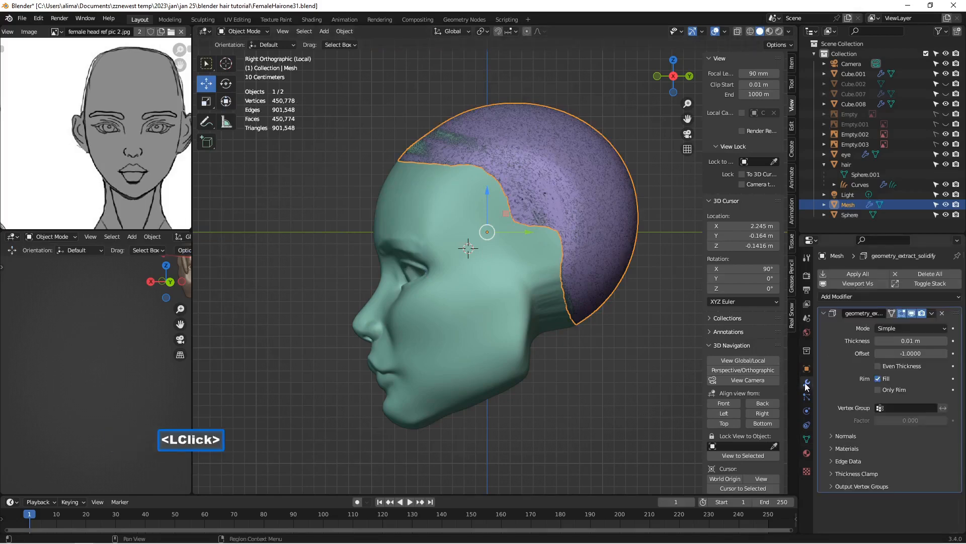
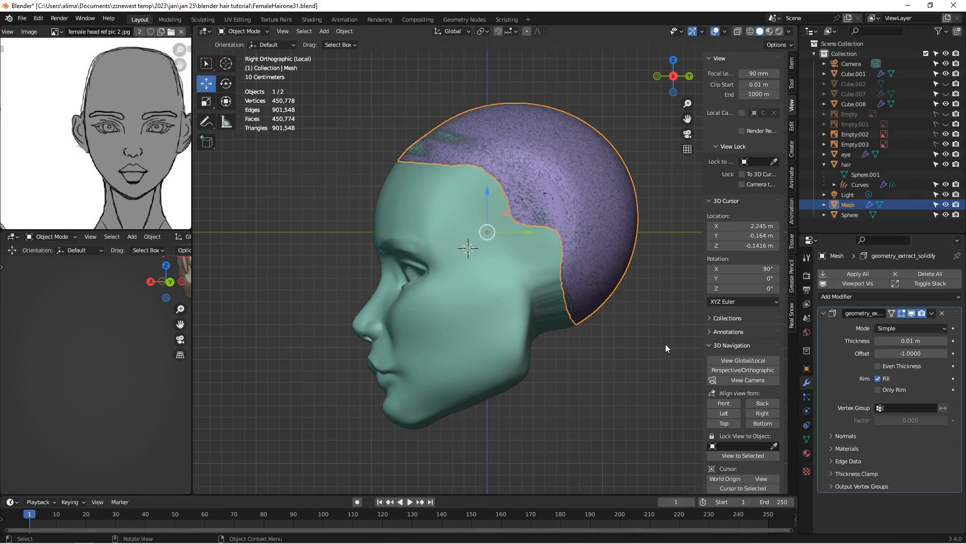
Step: Save the file as FemaleHairone32 and set the extracted scalp mesh's Solidify thickness to -0.05 m
{"action": "key", "text": "Insert"}
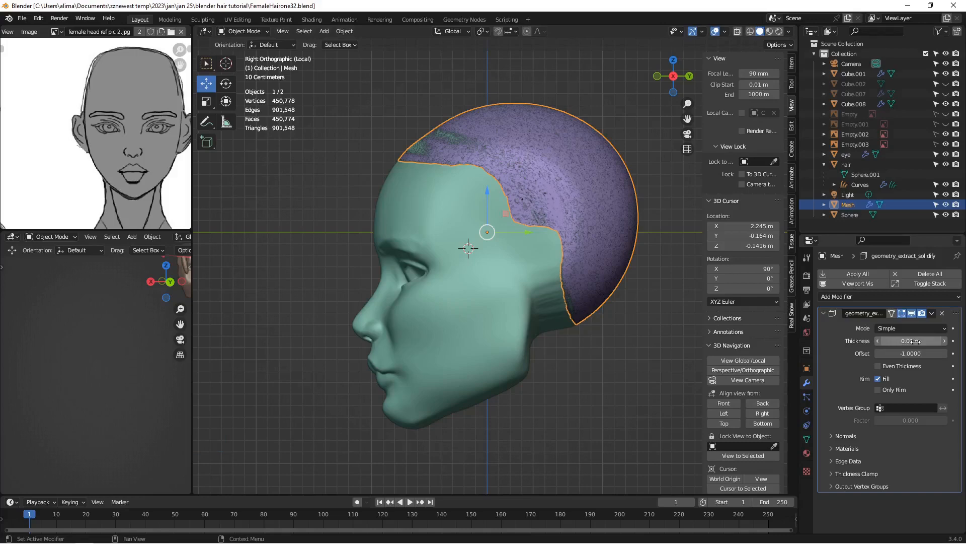
{"action": "left_click_drag", "start_coordinate": [911, 341], "coordinate": [898, 341]}
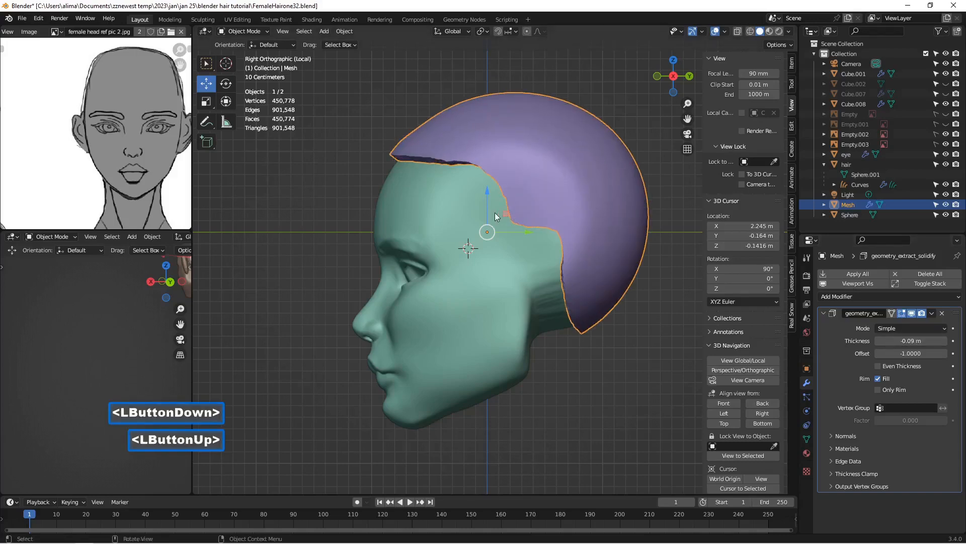
{"action": "middle_click_drag", "start_coordinate": [494, 211], "coordinate": [547, 211]}
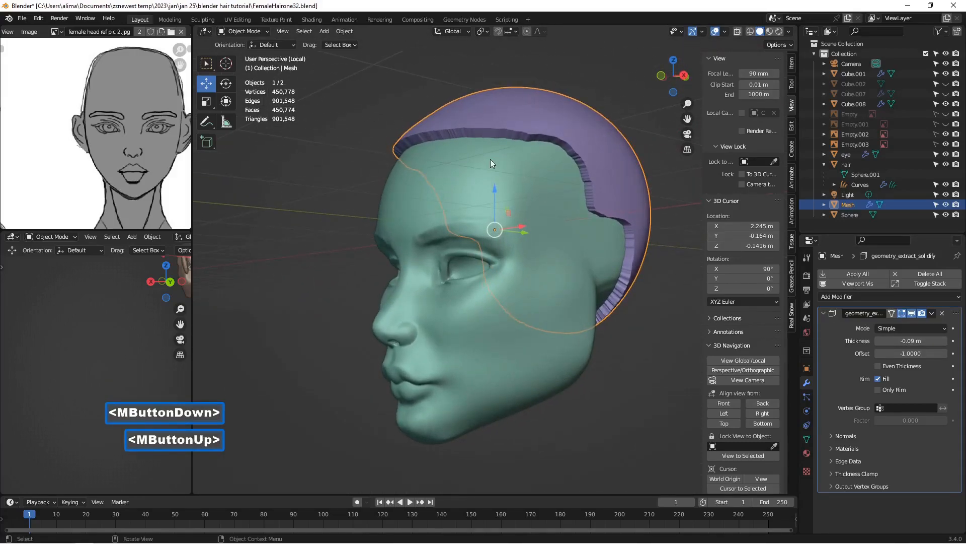
{"action": "middle_click_drag", "start_coordinate": [486, 161], "coordinate": [522, 156]}
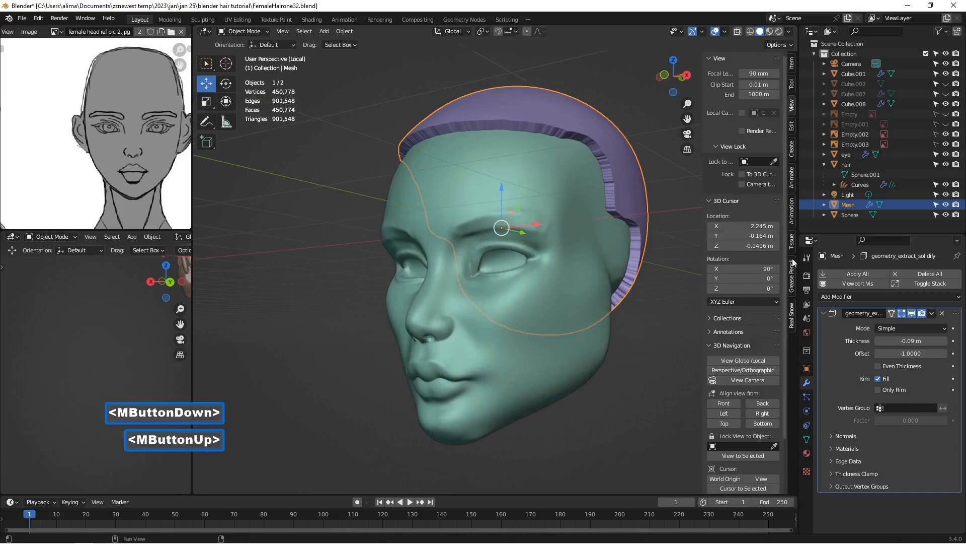
{"action": "left_click", "coordinate": [946, 341]}
{"action": "left_click", "coordinate": [946, 342]}
{"action": "left_click", "coordinate": [946, 342]}
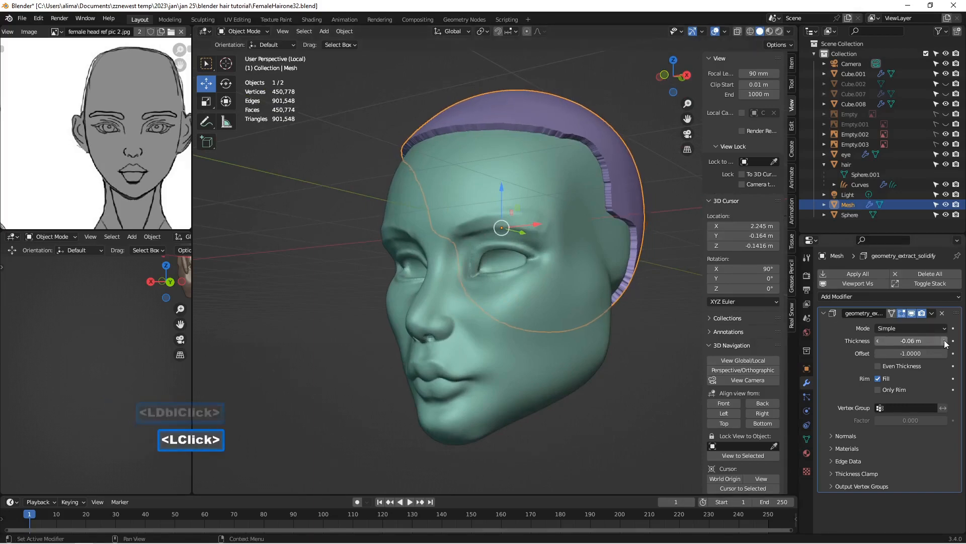
{"action": "left_click", "coordinate": [946, 342]}
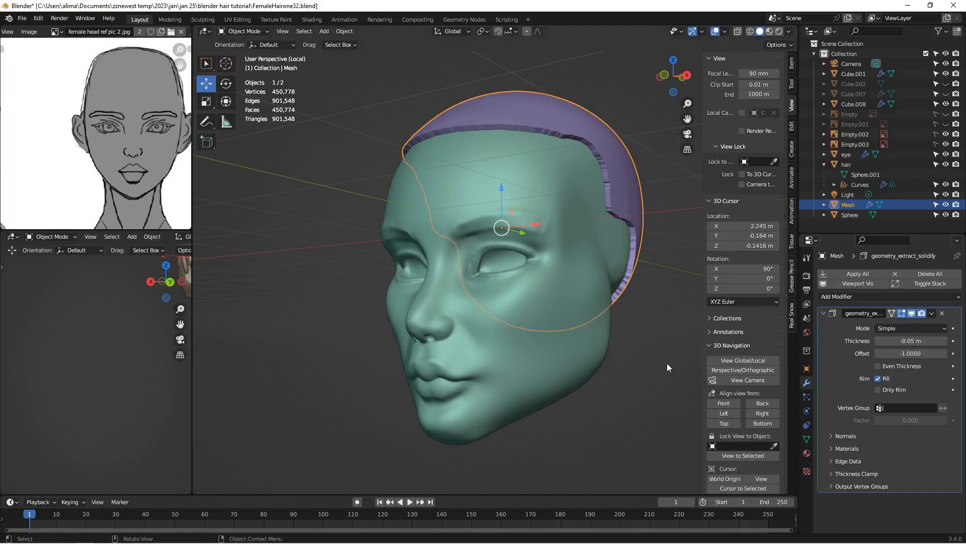
Step: Save the file as FemaleHairone33 and apply the Solidify modifier to the scalp mesh
{"action": "key", "text": "Insert"}
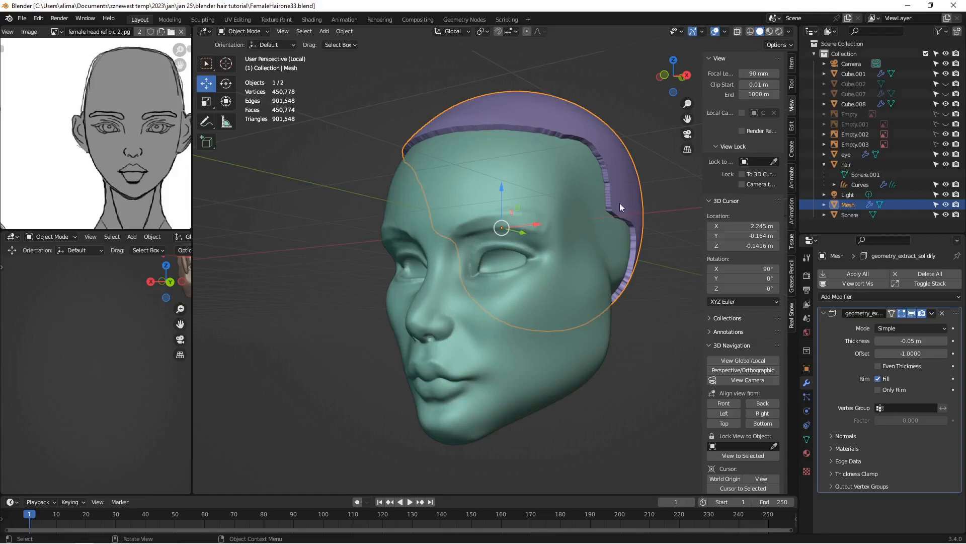
{"action": "left_click", "coordinate": [932, 313]}
{"action": "left_click", "coordinate": [914, 325]}
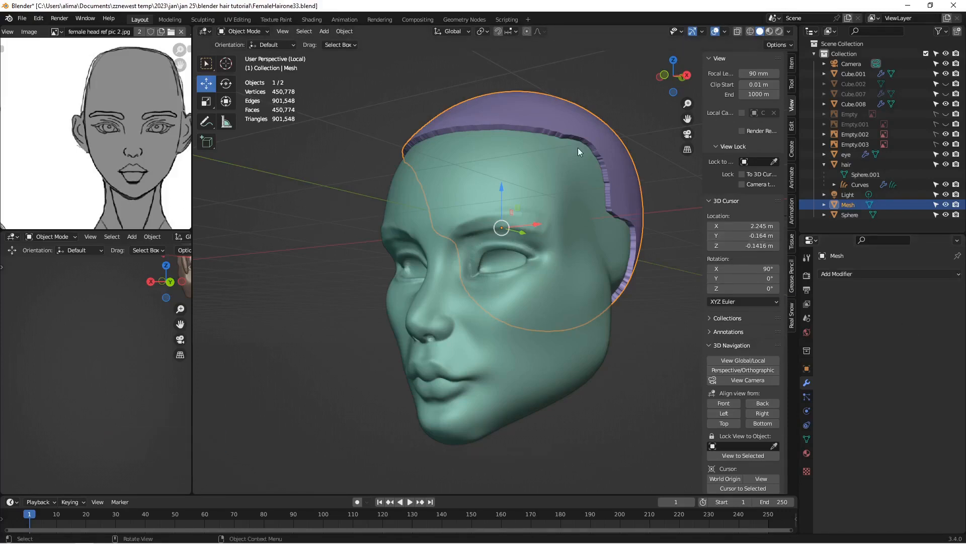
Step: Voxel-remesh the scalp mesh in Sculpt Mode with a voxel size of about 0.0485 m
{"action": "left_click", "coordinate": [254, 32]}
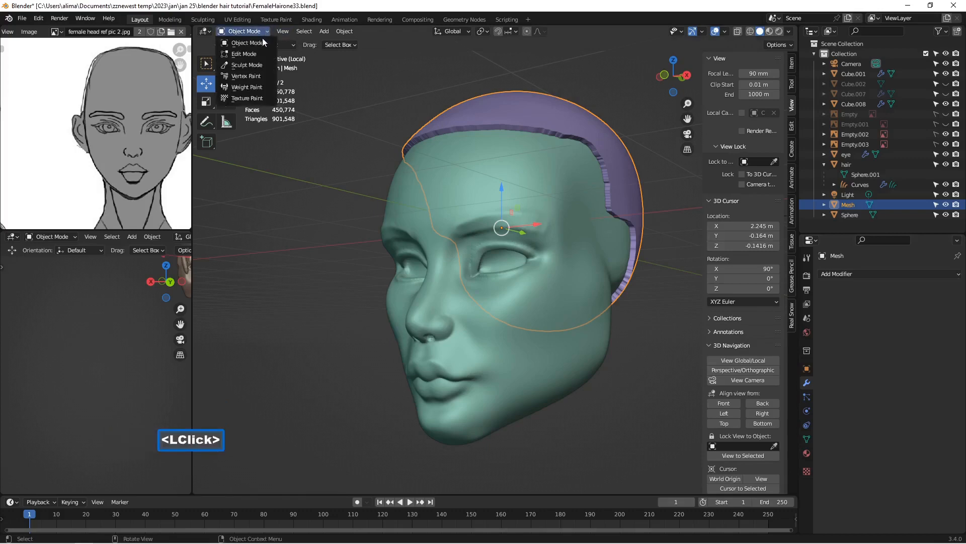
{"action": "left_click", "coordinate": [267, 65]}
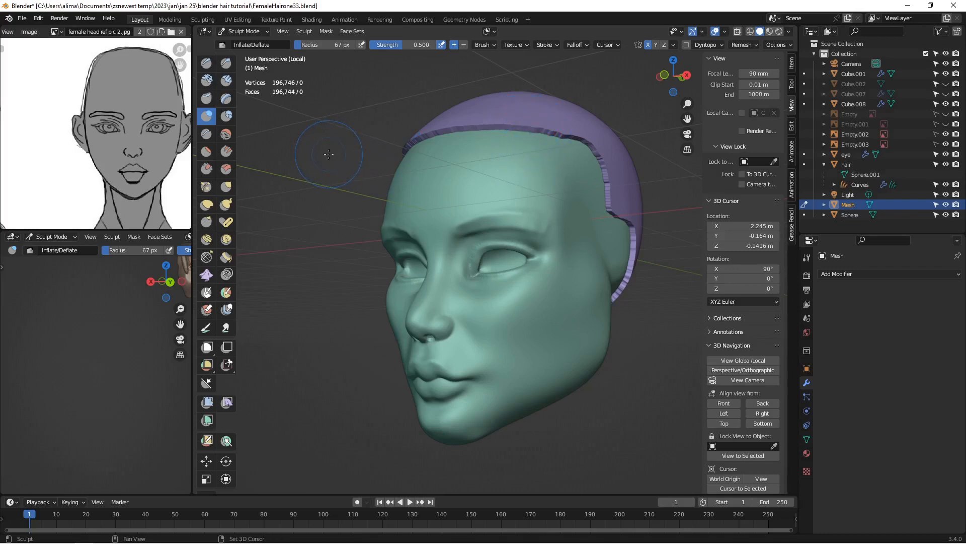
{"action": "key", "text": "shift+r"}
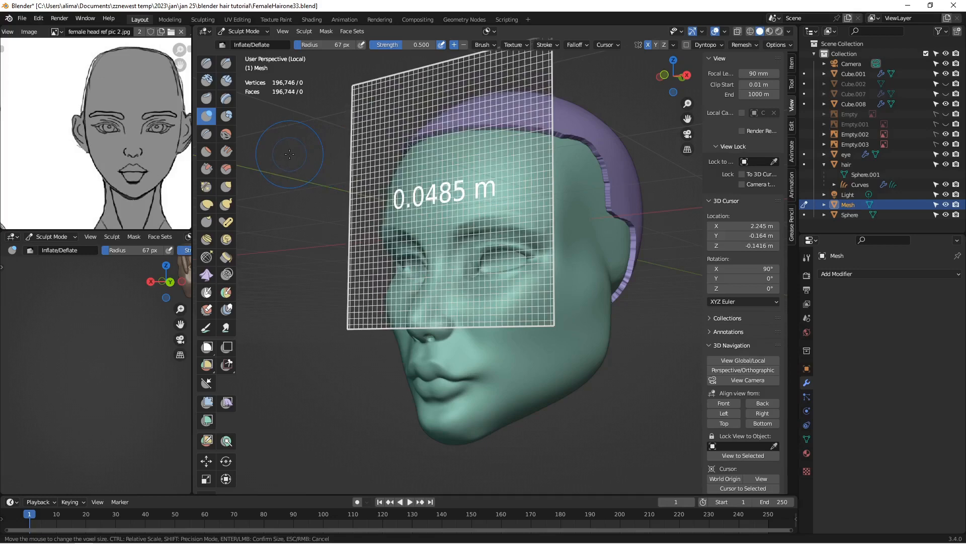
{"action": "left_click", "coordinate": [290, 154]}
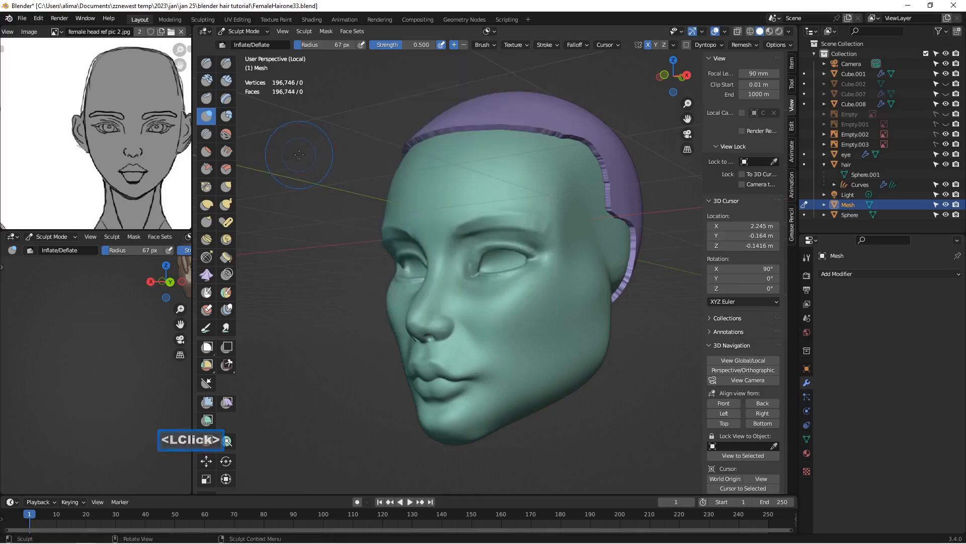
{"action": "key", "text": "ctrl"}
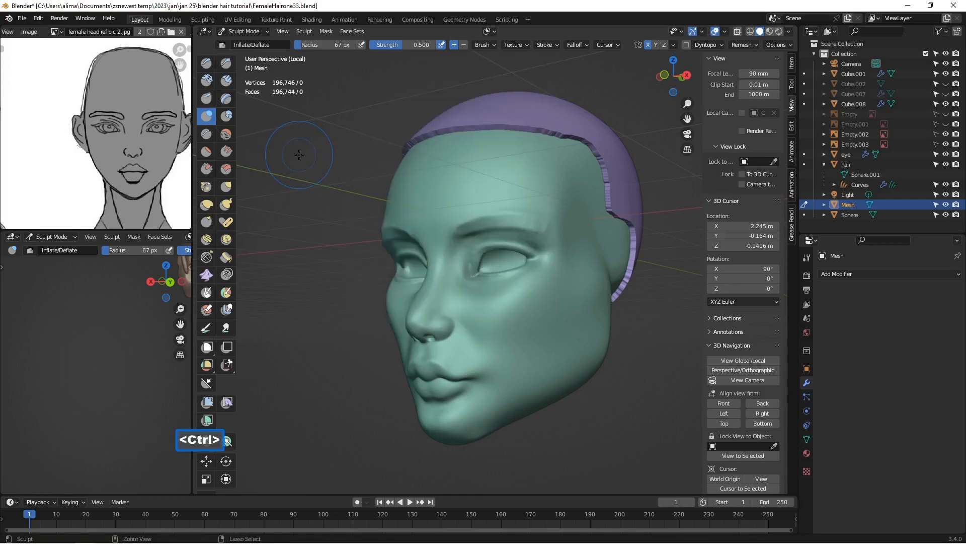
{"action": "key", "text": "ctrl+r"}
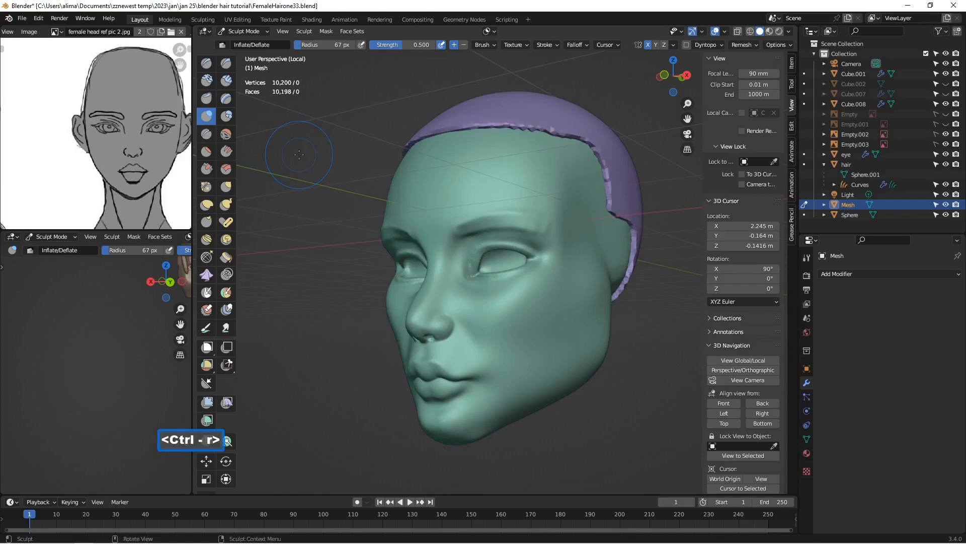
Step: Add a Smooth modifier to the scalp mesh with factor 1 and repeat 5
{"action": "middle_click_drag", "start_coordinate": [531, 148], "coordinate": [503, 138]}
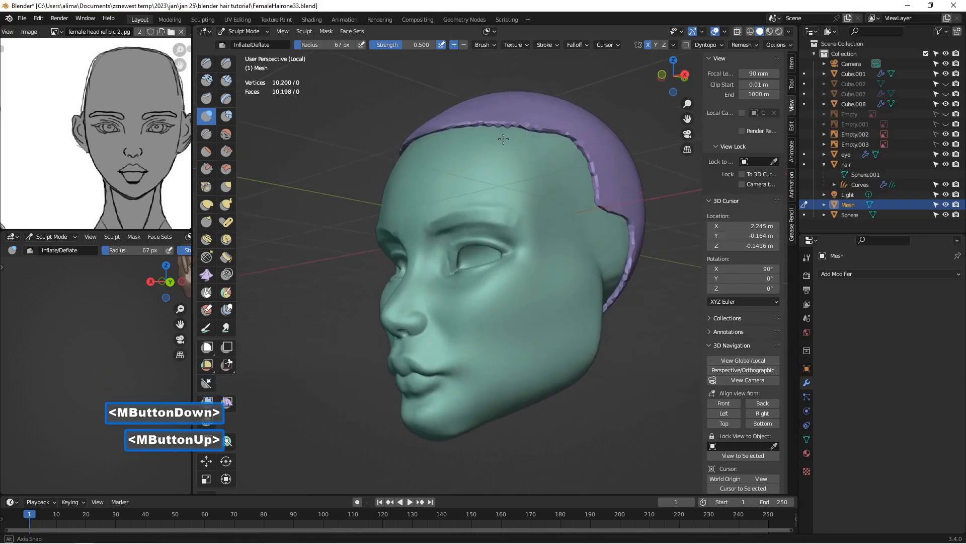
{"action": "left_click", "coordinate": [856, 276]}
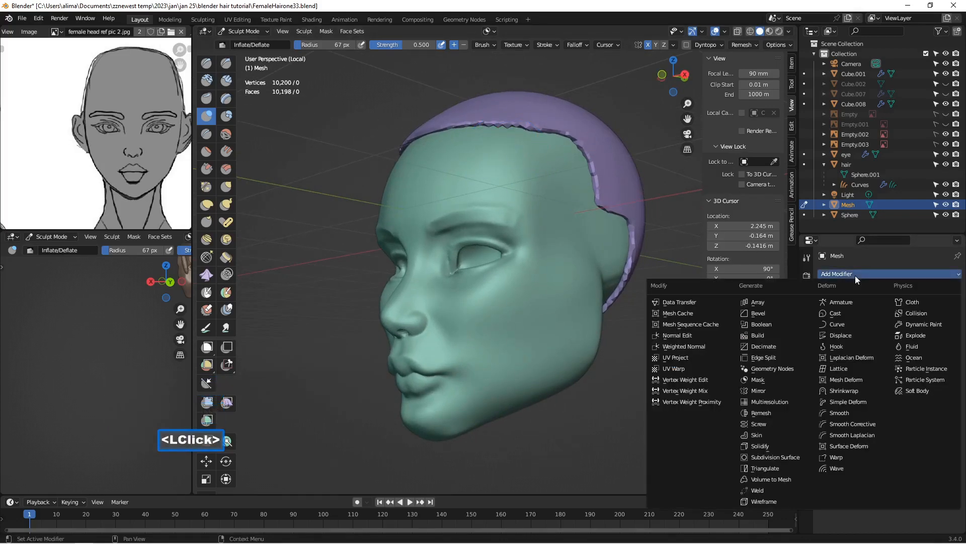
{"action": "left_click", "coordinate": [854, 413]}
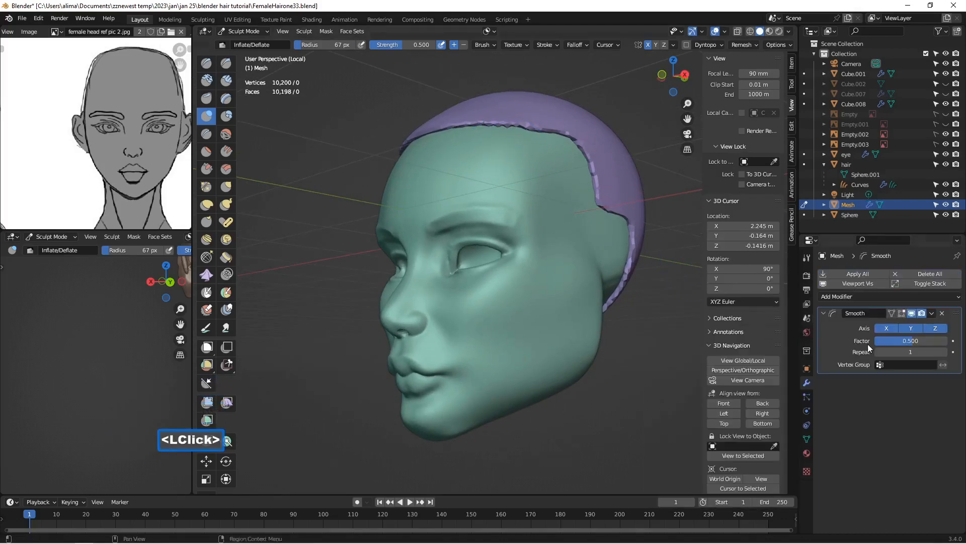
{"action": "left_click", "coordinate": [893, 341]}
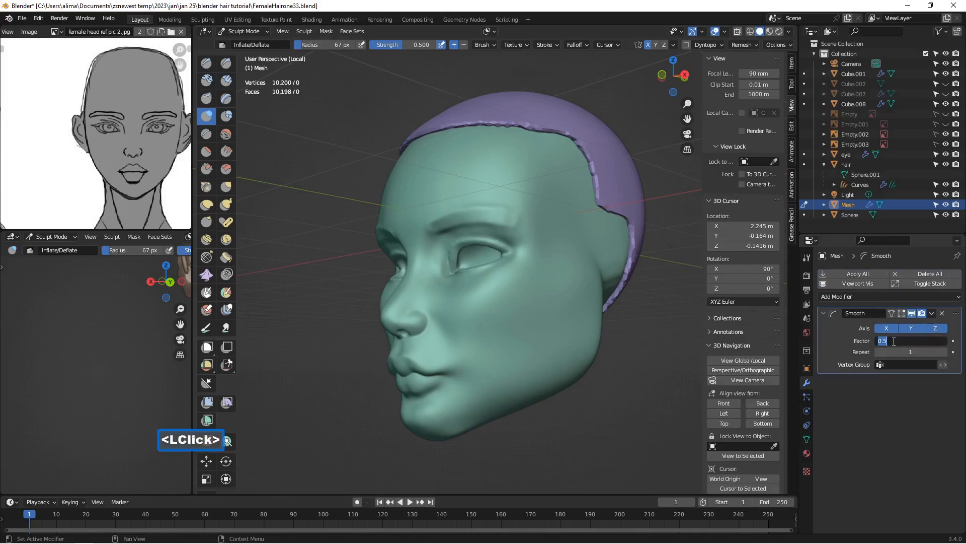
{"action": "type", "text": "1"}
{"action": "key", "text": "Return"}
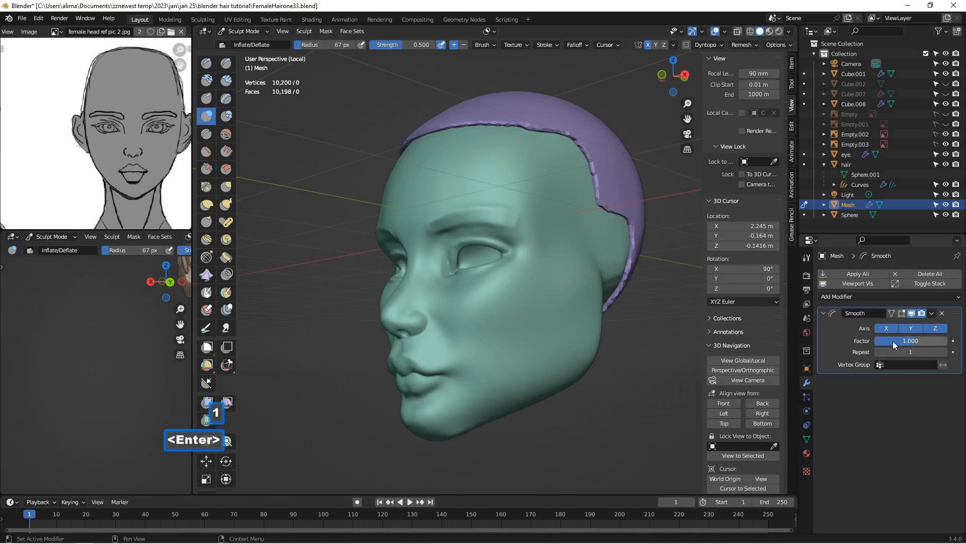
{"action": "left_click", "coordinate": [944, 352]}
{"action": "left_click", "coordinate": [944, 352]}
{"action": "double_click", "coordinate": [944, 352]}
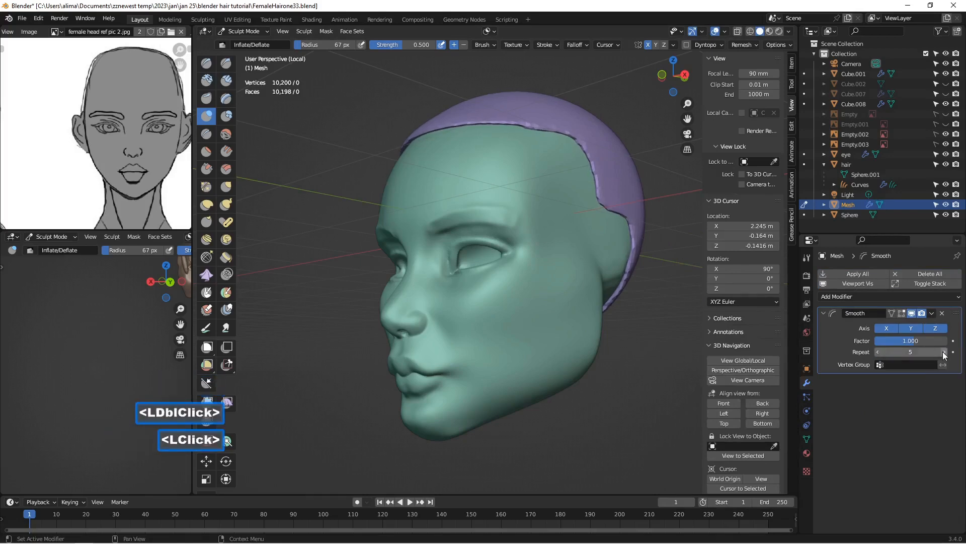
Step: Return to Object Mode, apply the scalp mesh's Smooth modifier and save the file as FemaleHairone34
{"action": "middle_click_drag", "start_coordinate": [650, 216], "coordinate": [589, 234]}
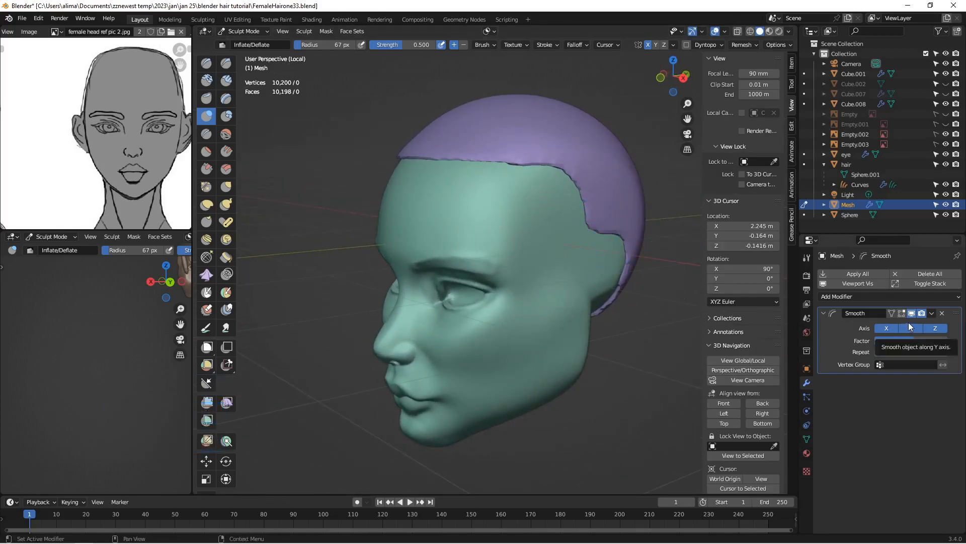
{"action": "left_click", "coordinate": [255, 30]}
{"action": "left_click", "coordinate": [246, 42]}
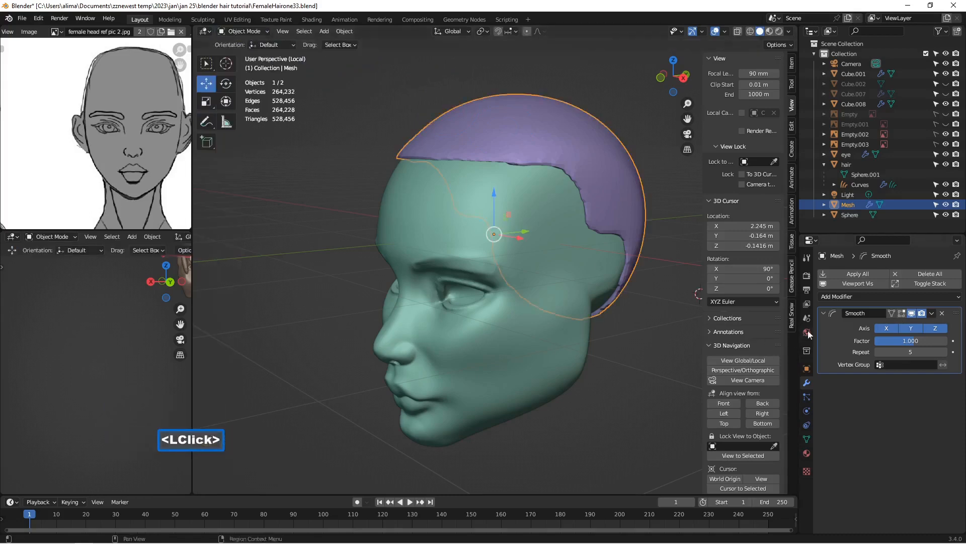
{"action": "left_click", "coordinate": [931, 314]}
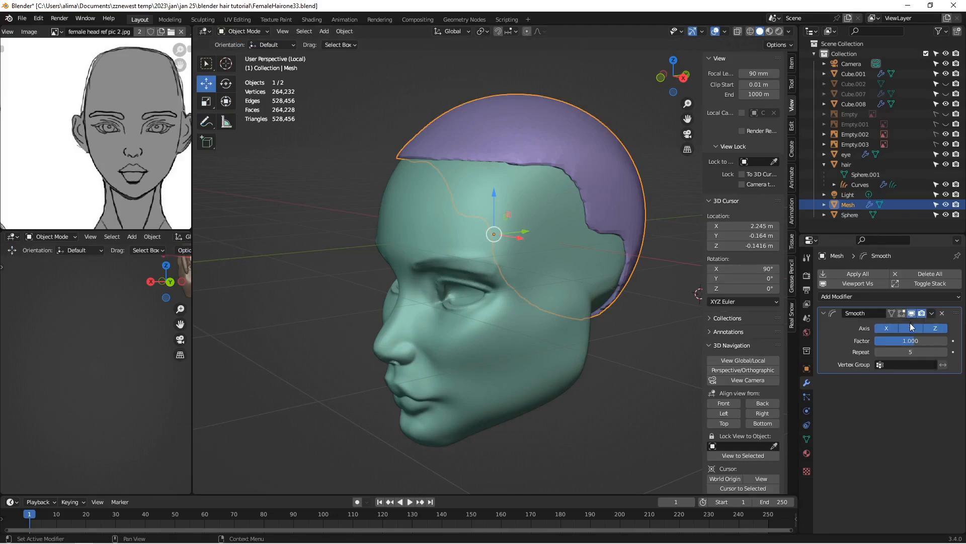
{"action": "left_click", "coordinate": [933, 315]}
{"action": "left_click", "coordinate": [911, 325]}
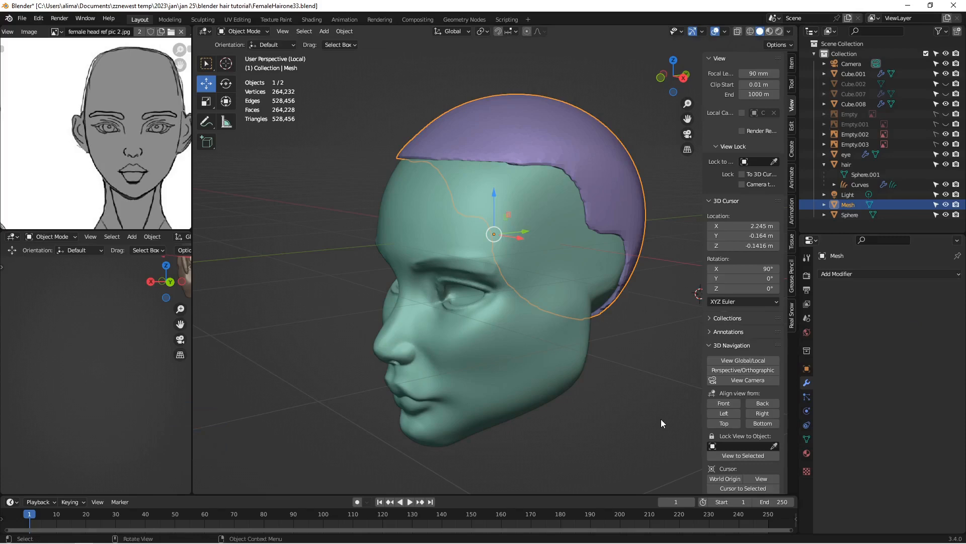
{"action": "key", "text": "Insert"}
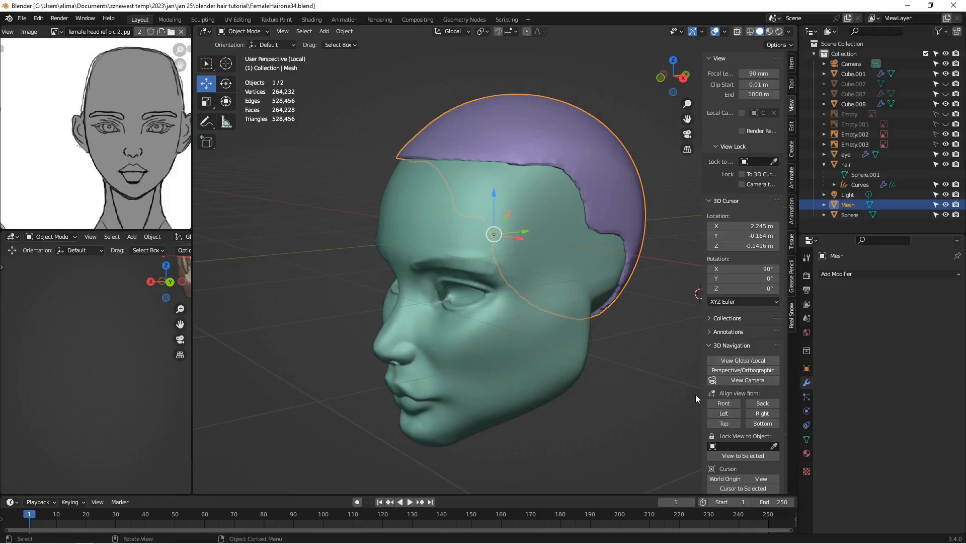
Step: Leave local view, open the hair Curves object's HairWork node tree in the Geometry Nodes workspace, and save as FemaleHairone36
{"action": "left_click", "coordinate": [753, 361]}
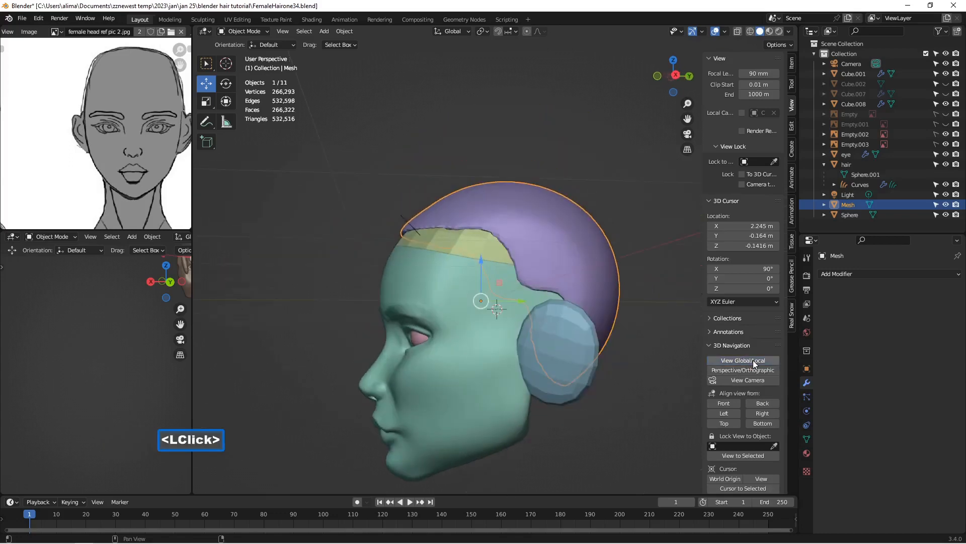
{"action": "middle_click_drag", "start_coordinate": [494, 301], "coordinate": [470, 256]}
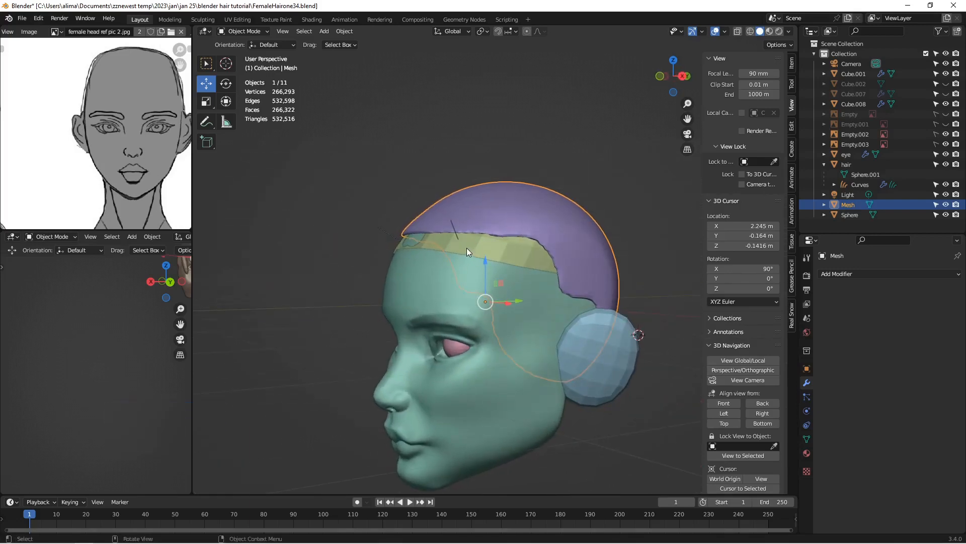
{"action": "left_click", "coordinate": [464, 247]}
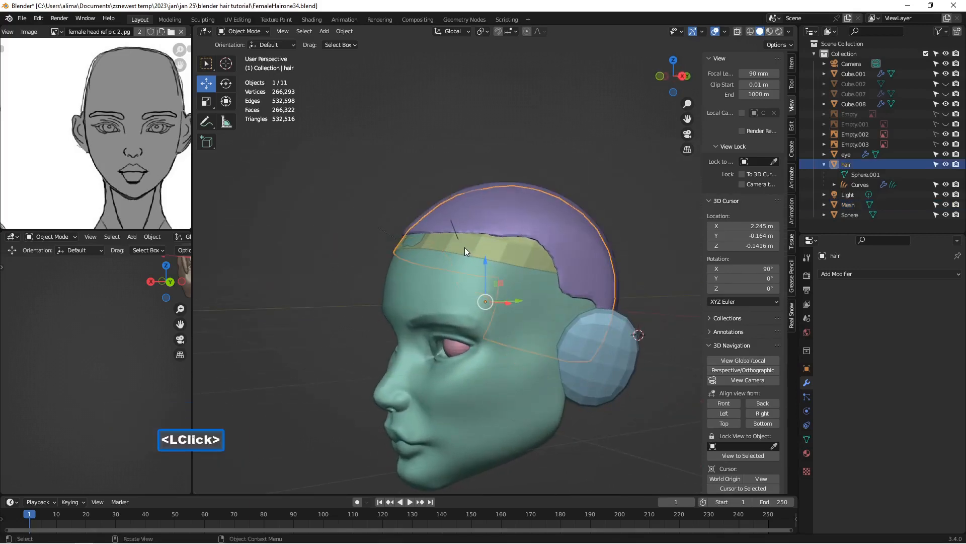
{"action": "left_click", "coordinate": [858, 186]}
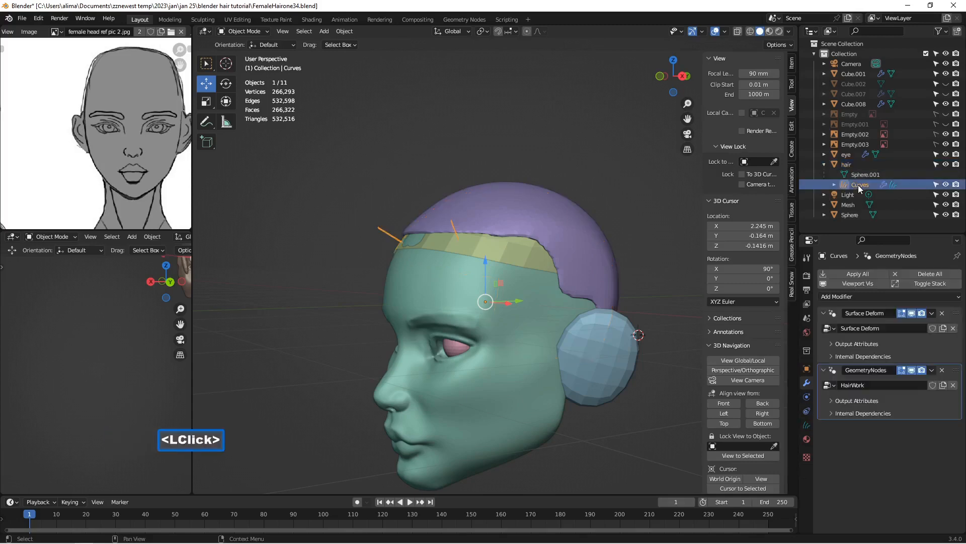
{"action": "left_click", "coordinate": [473, 20]}
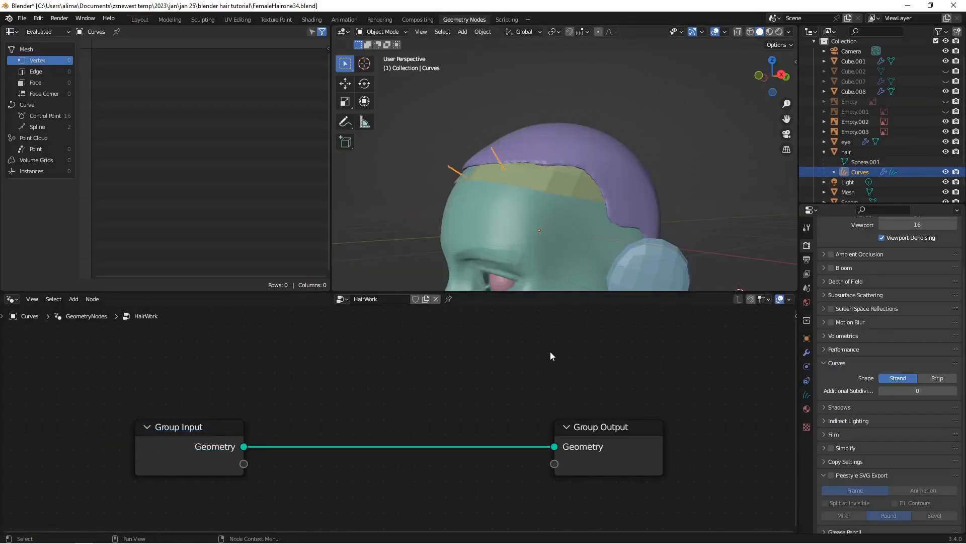
{"action": "key", "text": "Insert"}
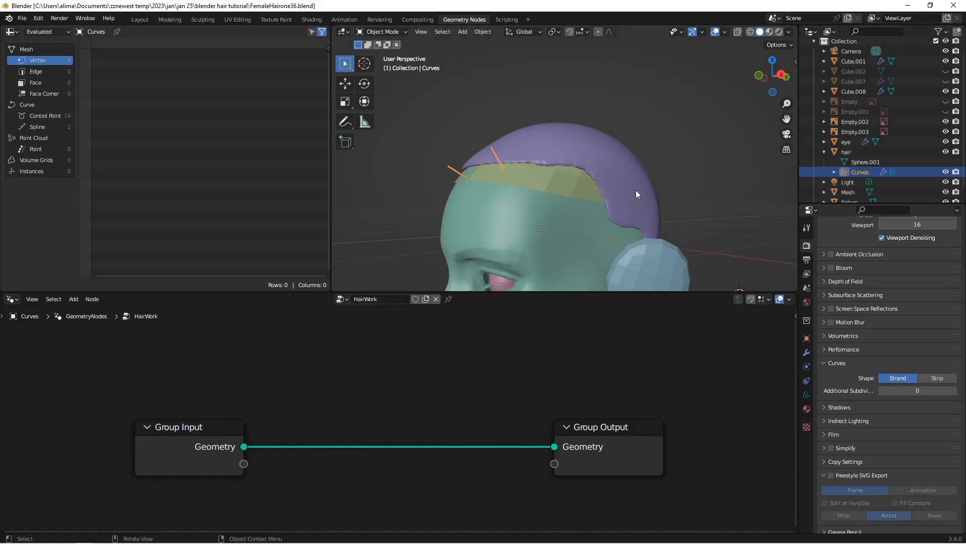
Step: Hide the extracted scalp Mesh object in the viewport and save the file as FemaleHairone37
{"action": "left_click", "coordinate": [947, 193]}
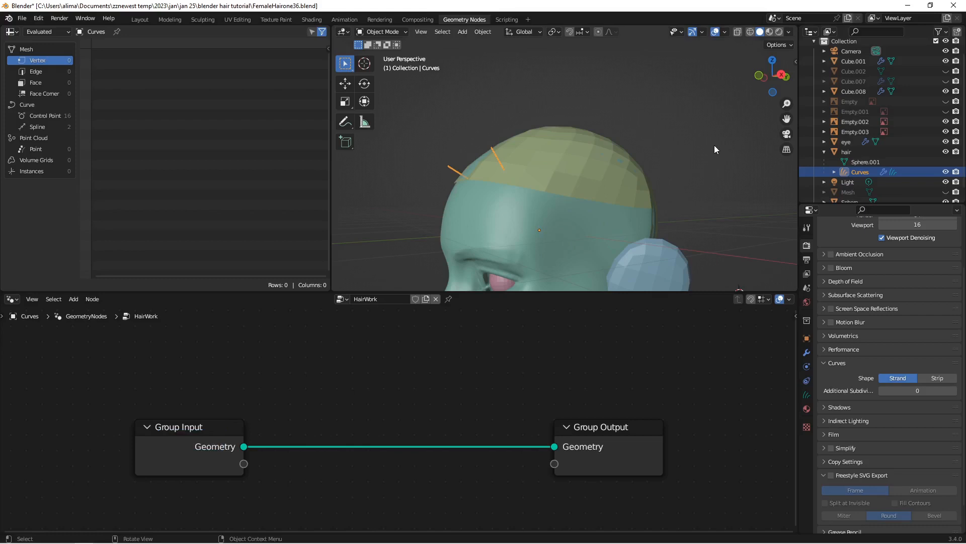
{"action": "key", "text": "Insert"}
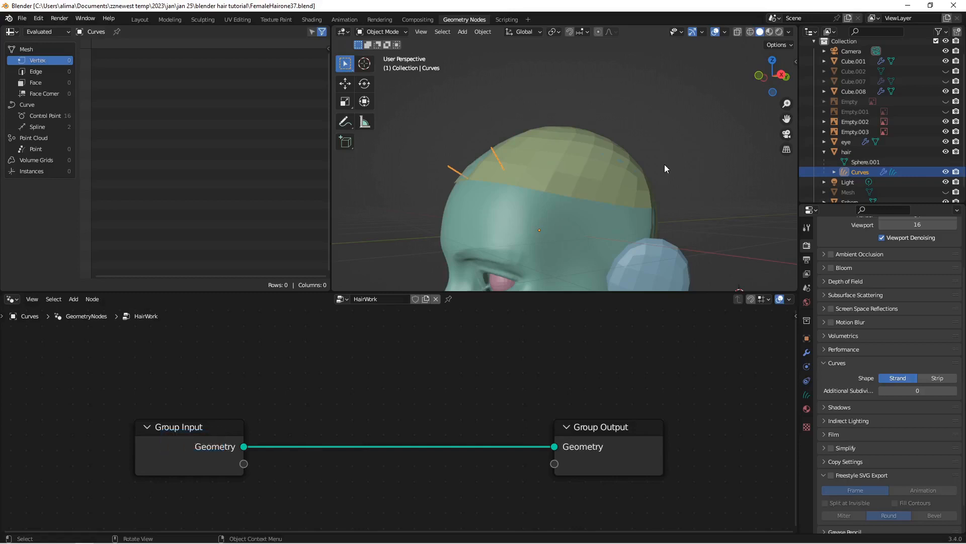
{"action": "scroll", "coordinate": [647, 152], "scroll_direction": "down", "scroll_amount": 2}
{"action": "scroll", "coordinate": [648, 152], "scroll_direction": "down", "scroll_amount": 1}
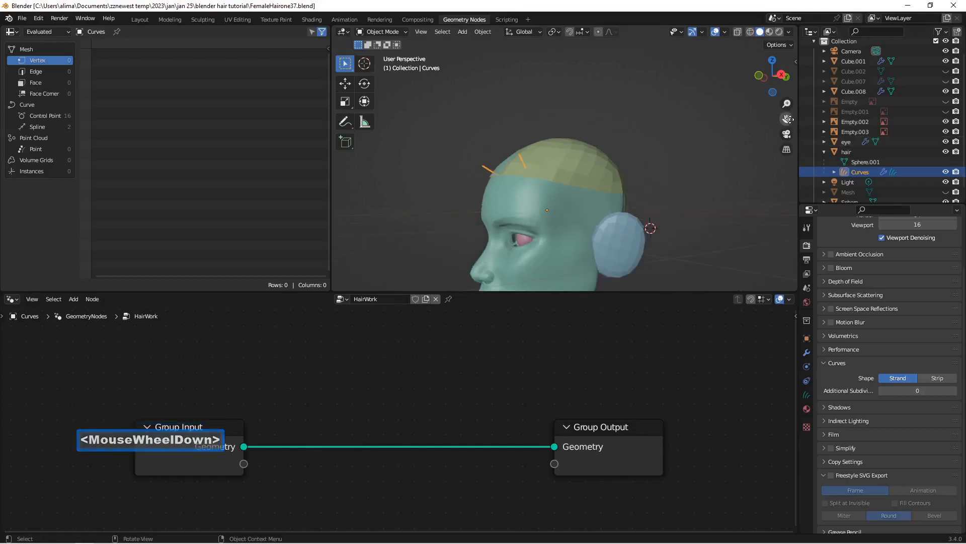
{"action": "left_click_drag", "start_coordinate": [787, 118], "coordinate": [774, 81]}
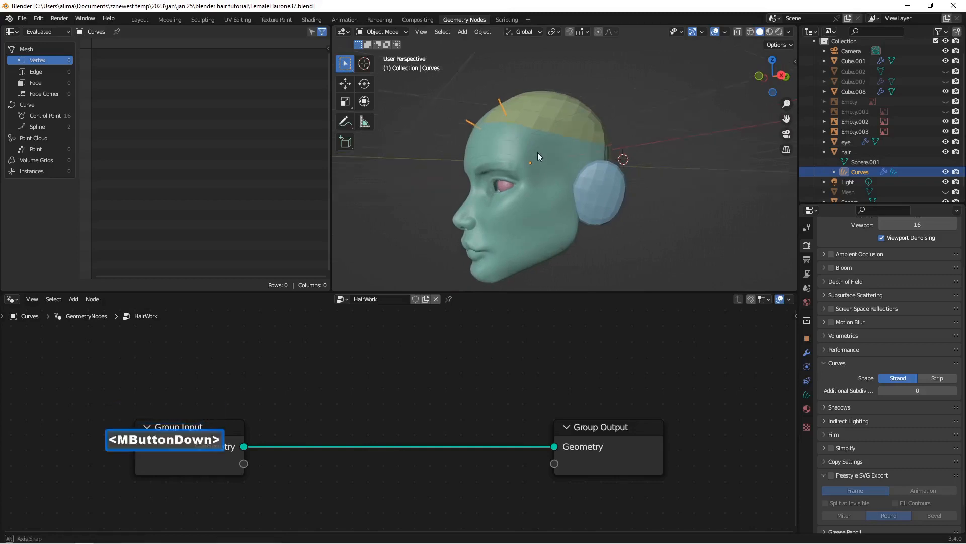
Step: Add a Curve to Mesh node above the link in the HairWork node tree and save the file as FemaleHairone38
{"action": "middle_click_drag", "start_coordinate": [537, 152], "coordinate": [575, 162]}
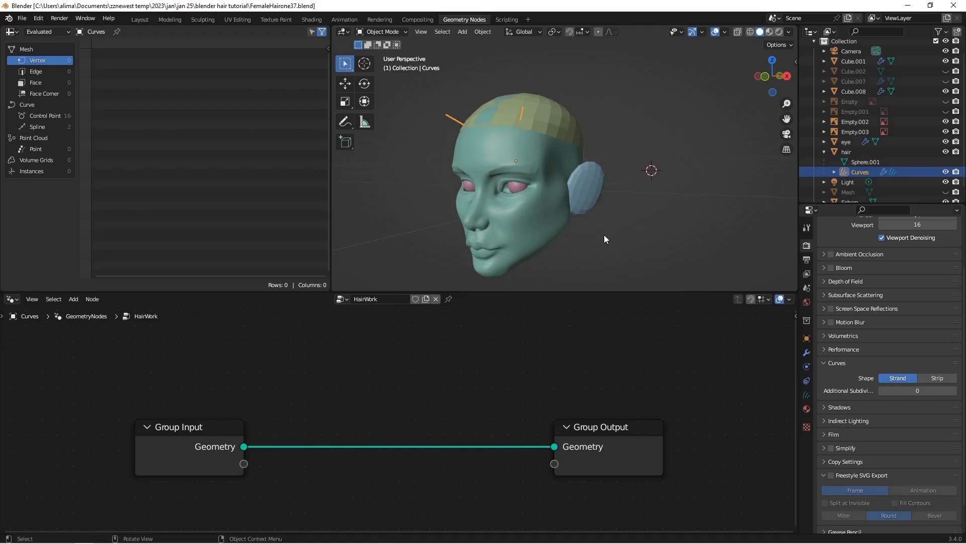
{"action": "key", "text": "Insert"}
{"action": "key", "text": "shift+a"}
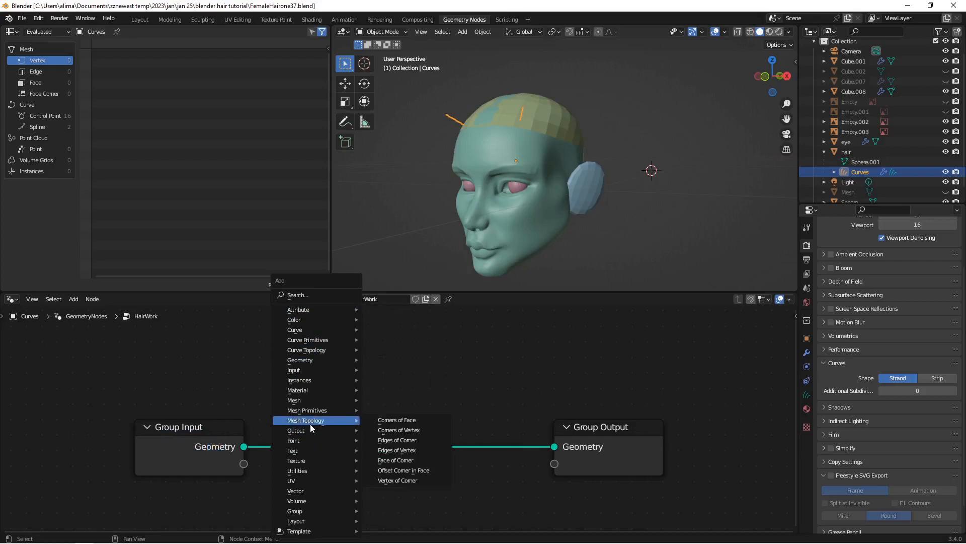
{"action": "mouse_move", "coordinate": [315, 422]}
{"action": "left_click", "coordinate": [303, 294]}
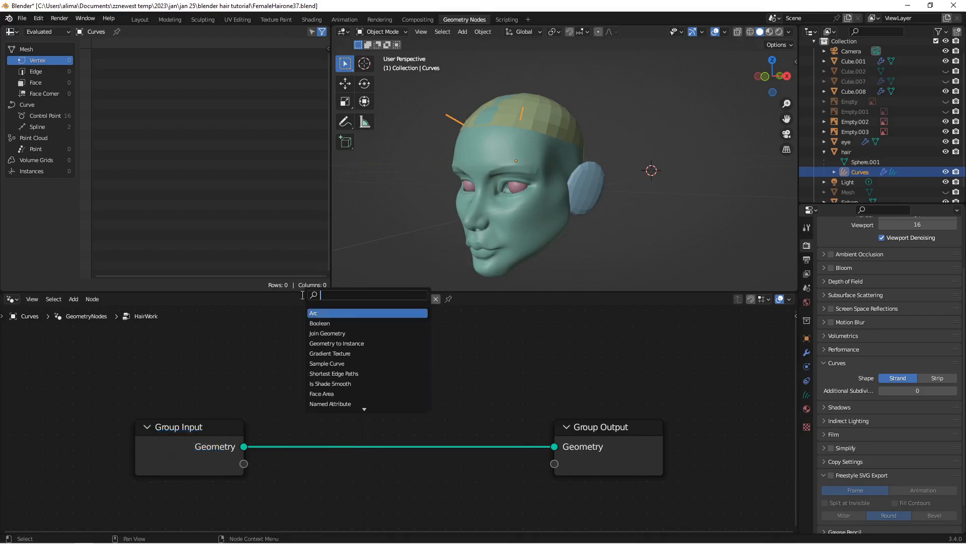
{"action": "type", "text": "c"}
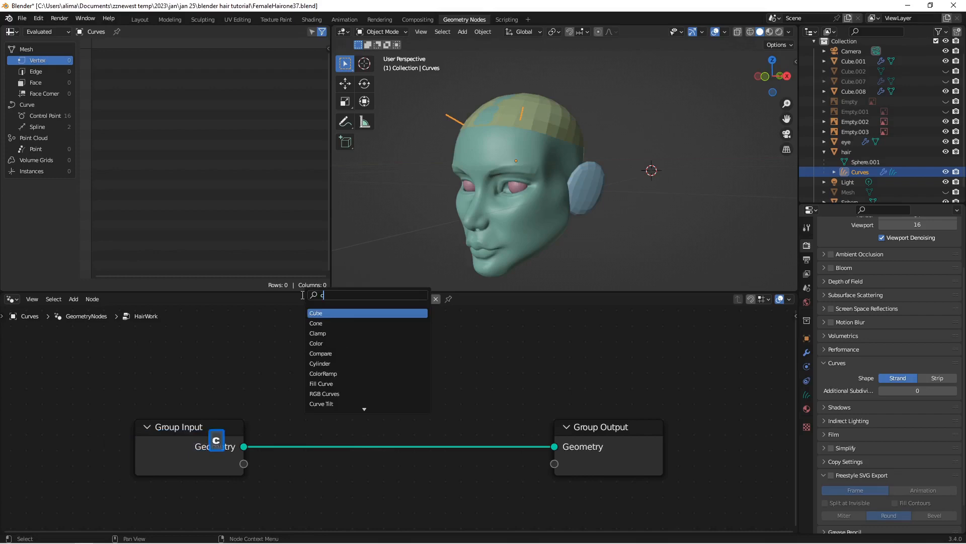
{"action": "type", "text": "u"}
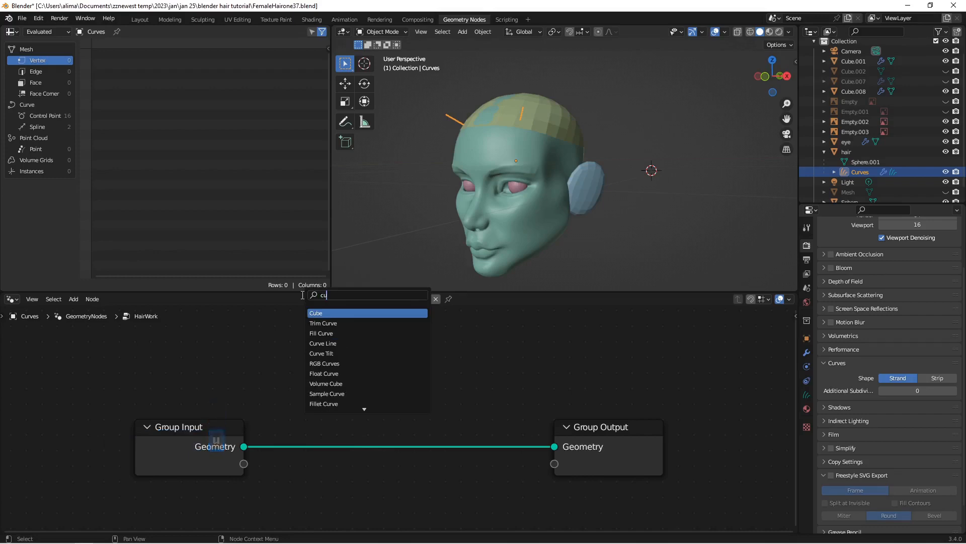
{"action": "type", "text": "rve"}
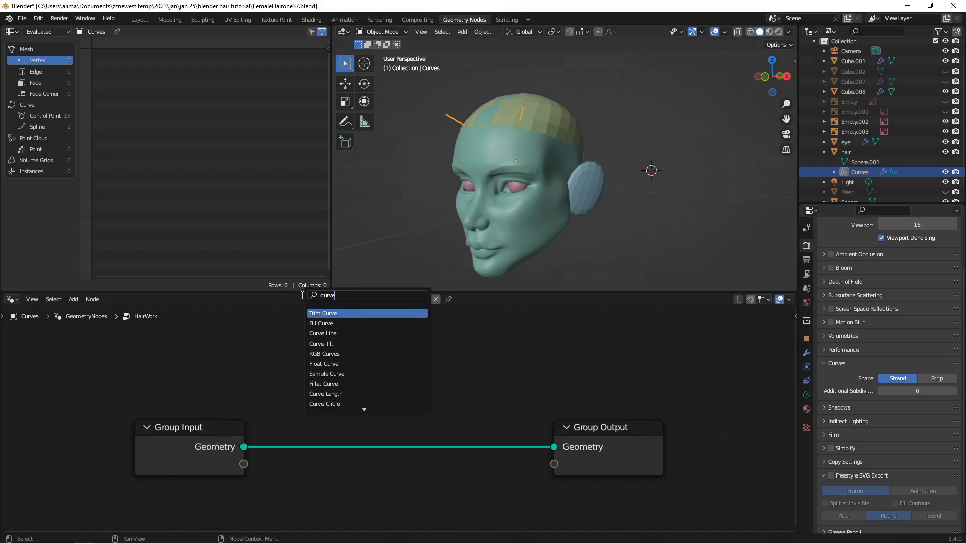
{"action": "type", "text": " to"}
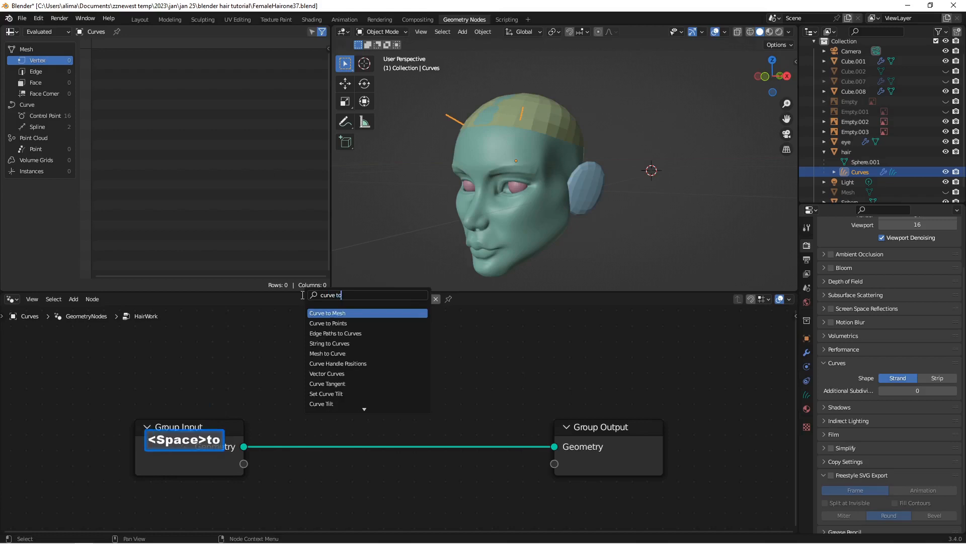
{"action": "left_click", "coordinate": [327, 313]}
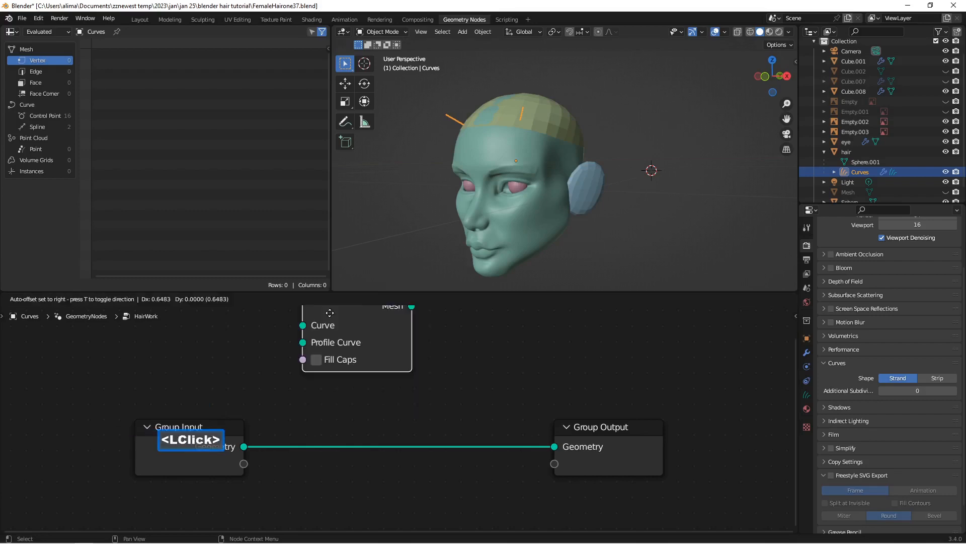
{"action": "left_click", "coordinate": [372, 358]}
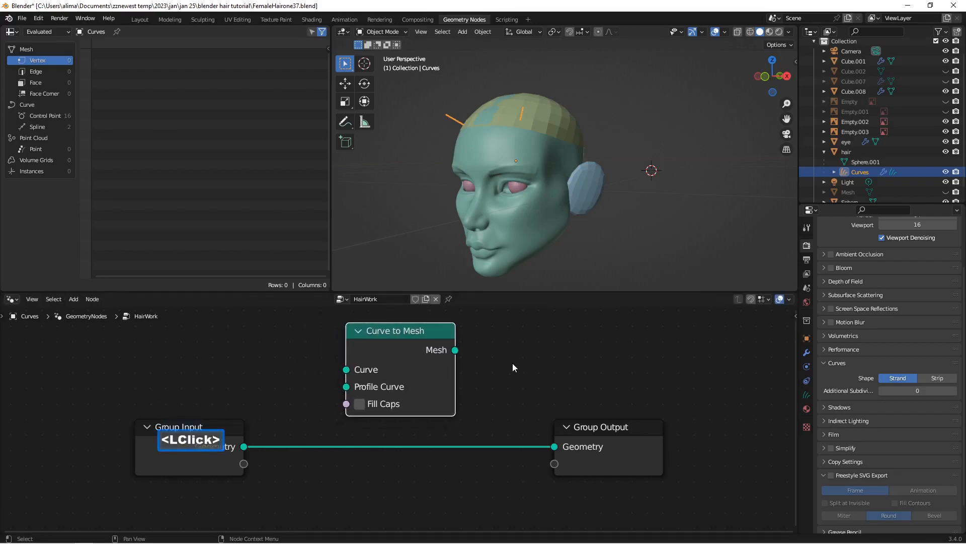
{"action": "key", "text": "Insert"}
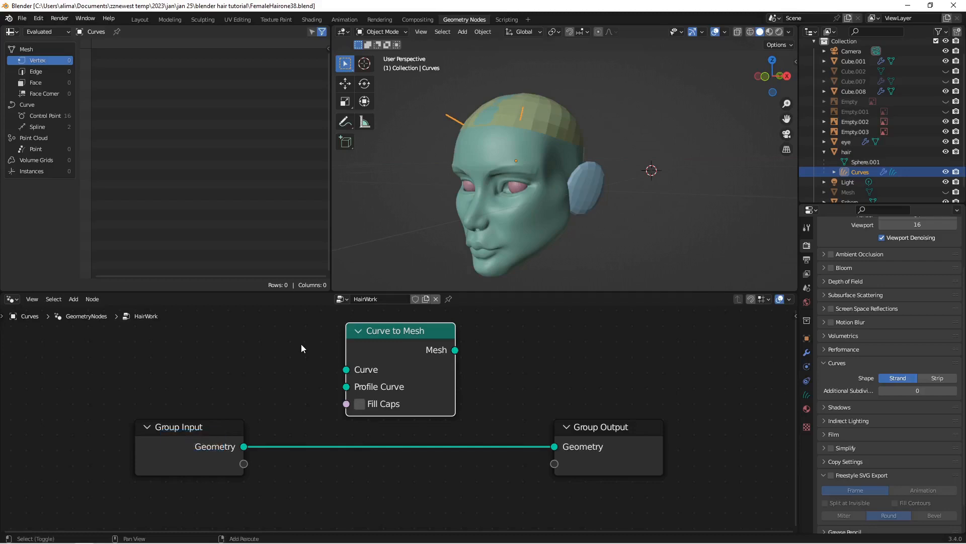
Step: Add a Set Curve Radius node above the Group Input node
{"action": "key", "text": "shift+a"}
{"action": "left_click", "coordinate": [277, 297]}
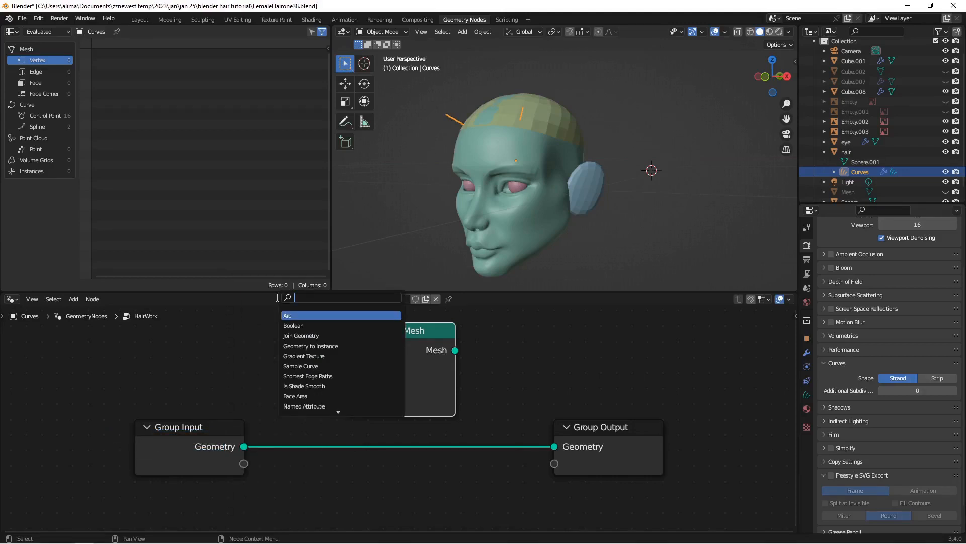
{"action": "type", "text": "set"}
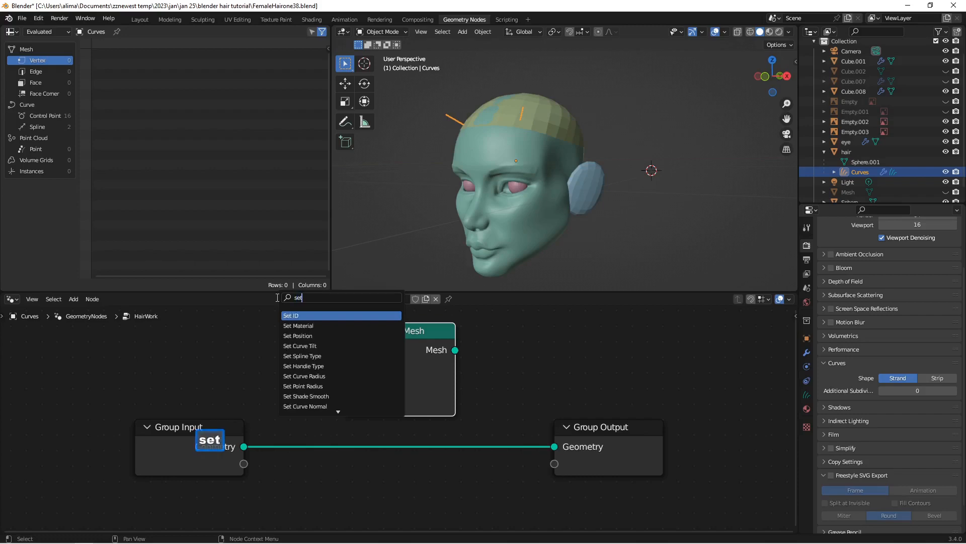
{"action": "left_click", "coordinate": [296, 376]}
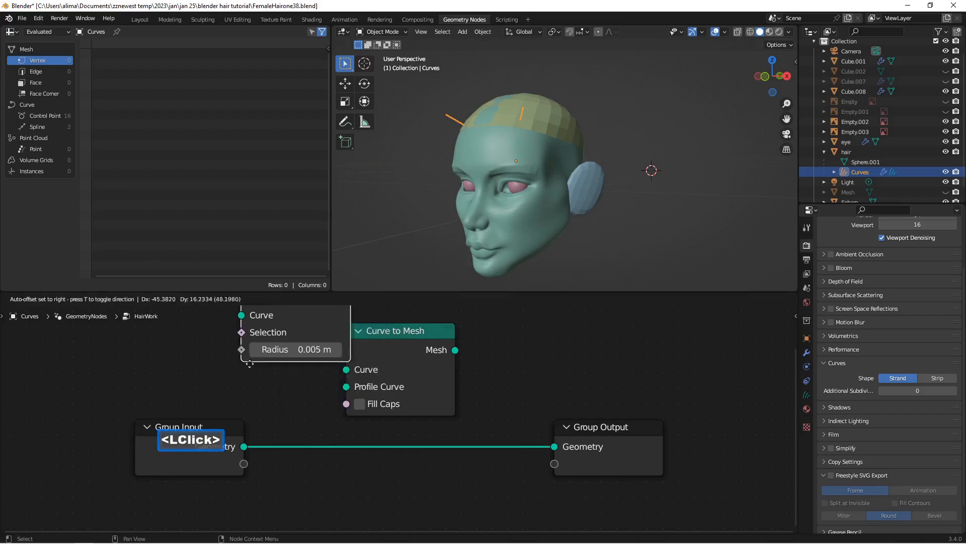
{"action": "left_click", "coordinate": [204, 417]}
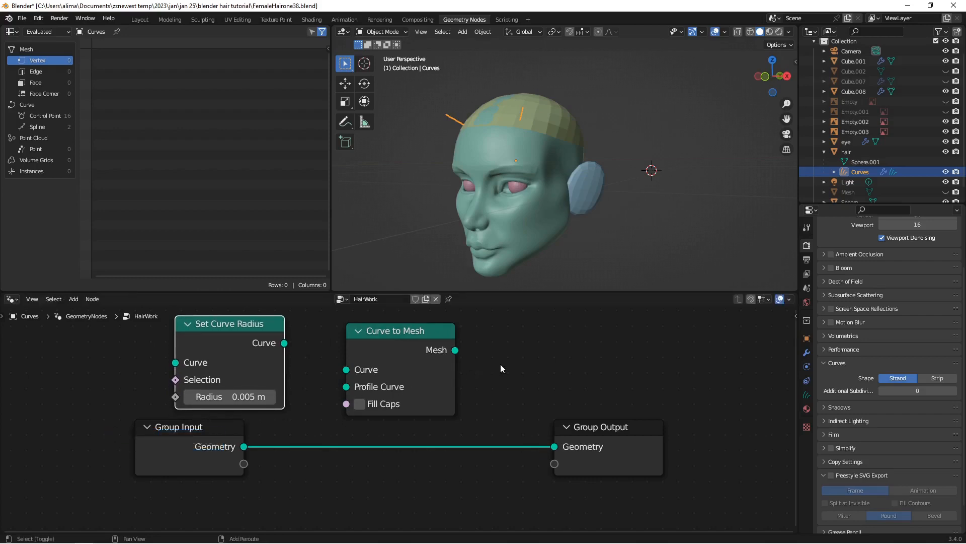
Step: Add a Curve Circle node beside the Curve to Mesh node
{"action": "key", "text": "shift+a"}
{"action": "left_click", "coordinate": [449, 296]}
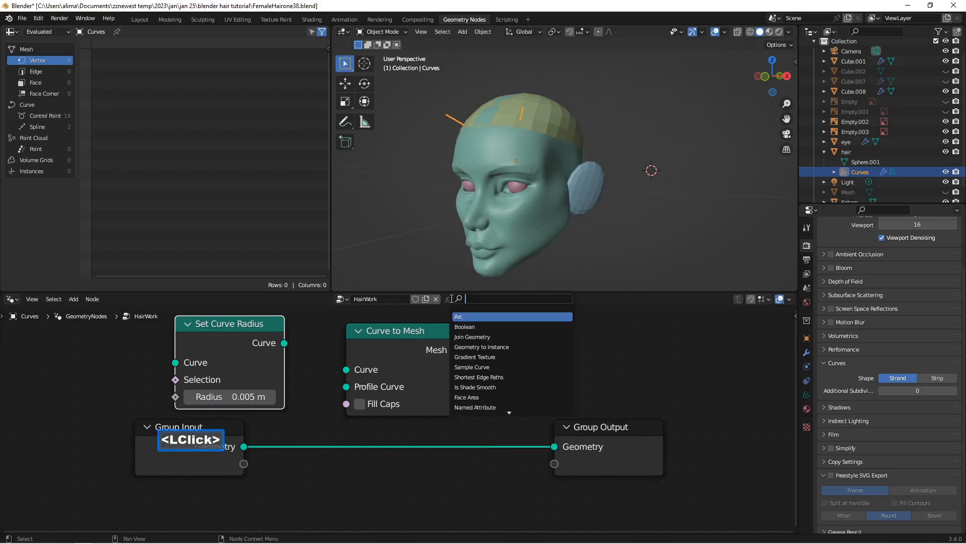
{"action": "type", "text": "cur"}
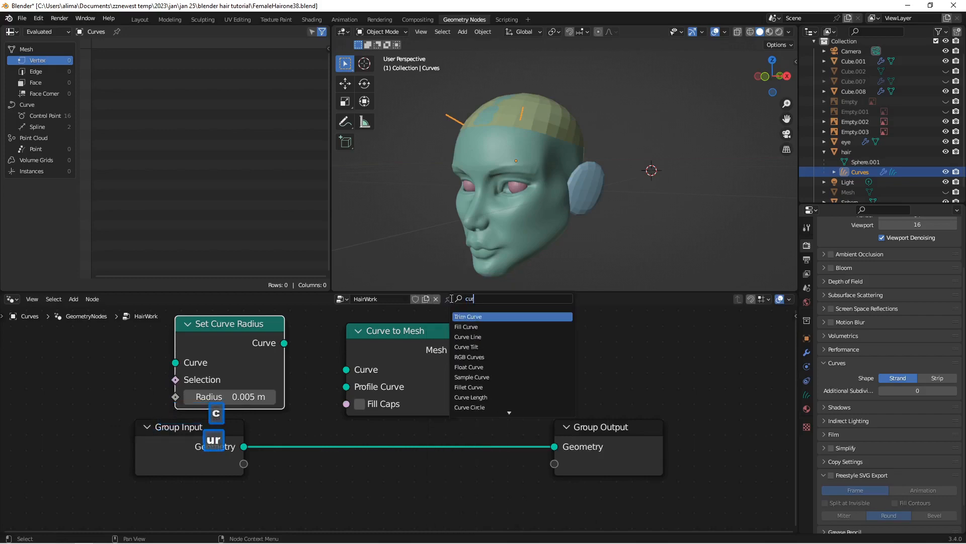
{"action": "type", "text": "ve"}
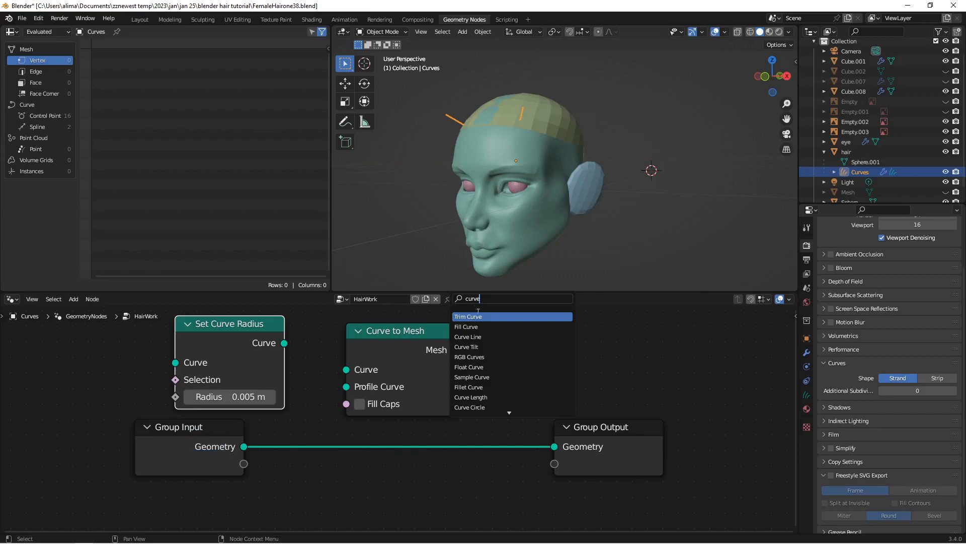
{"action": "left_click", "coordinate": [498, 407]}
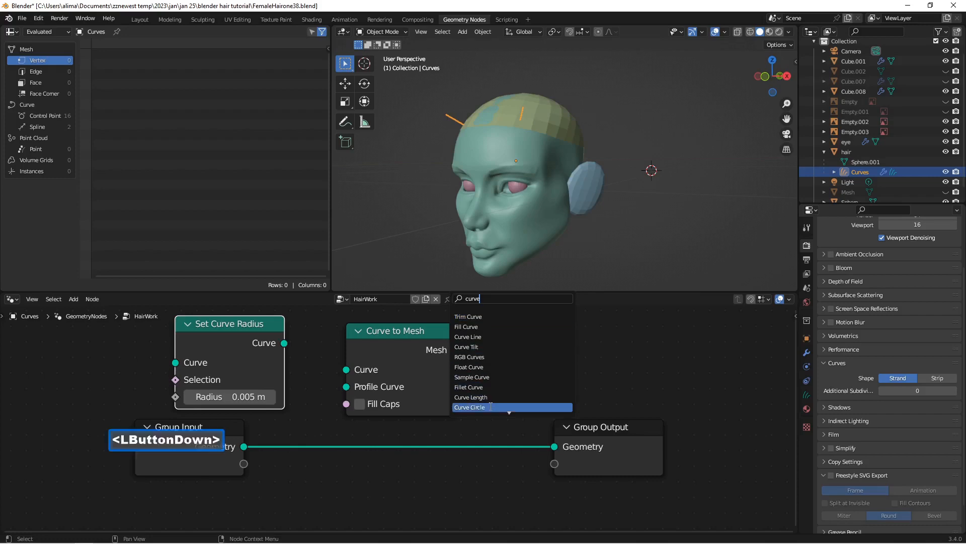
{"action": "left_click", "coordinate": [527, 434]}
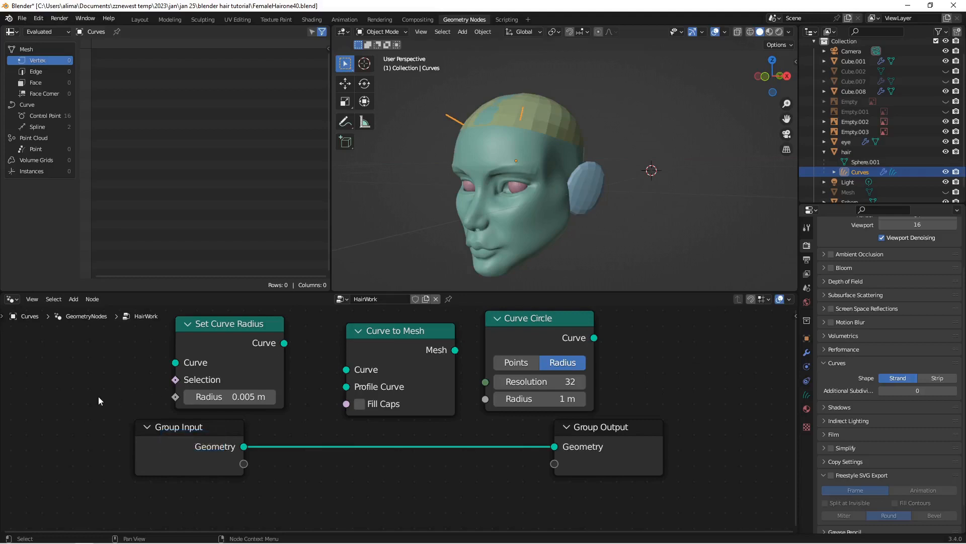
Step: Add a Spline Parameter node beside the Set Curve Radius node
{"action": "key", "text": "shift+a"}
{"action": "mouse_move", "coordinate": [98, 399]}
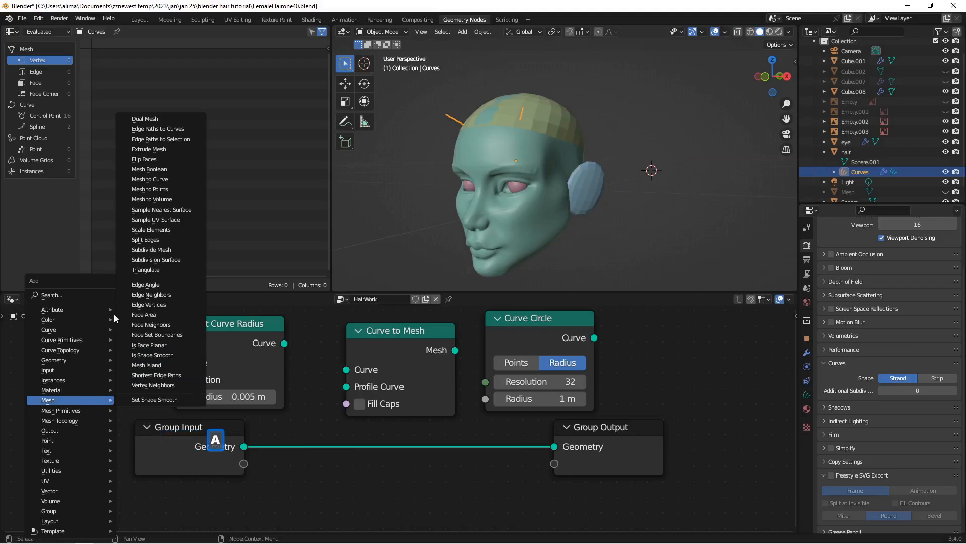
{"action": "left_click", "coordinate": [89, 292]}
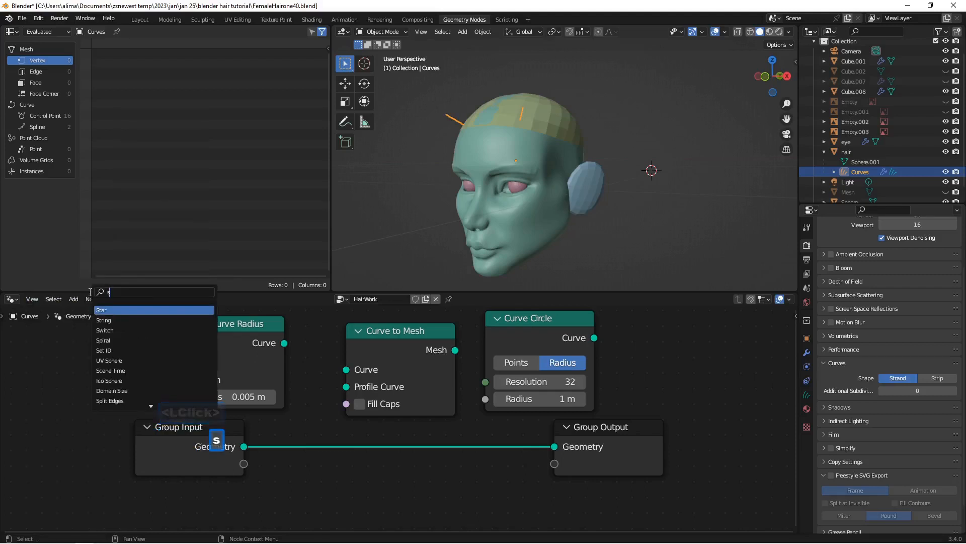
{"action": "type", "text": "spline"}
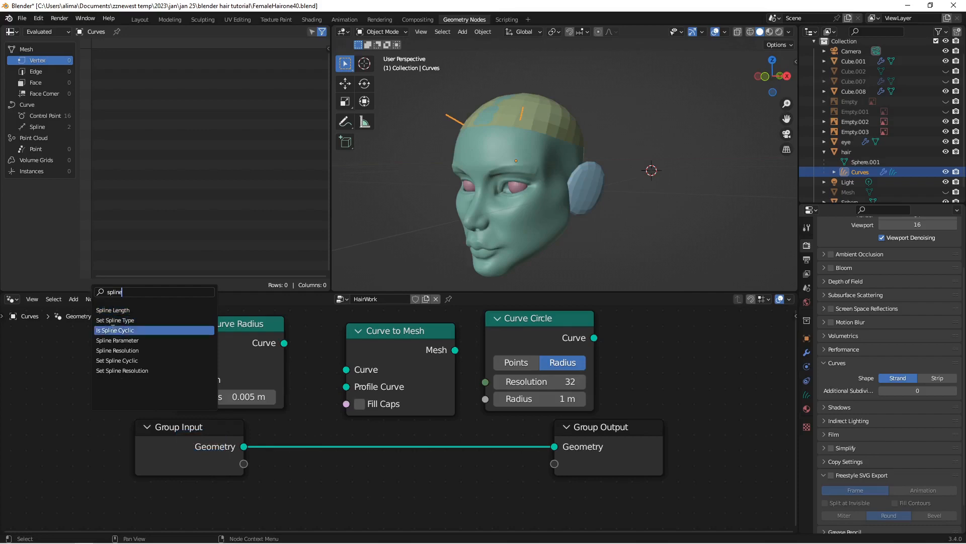
{"action": "left_click", "coordinate": [117, 341]}
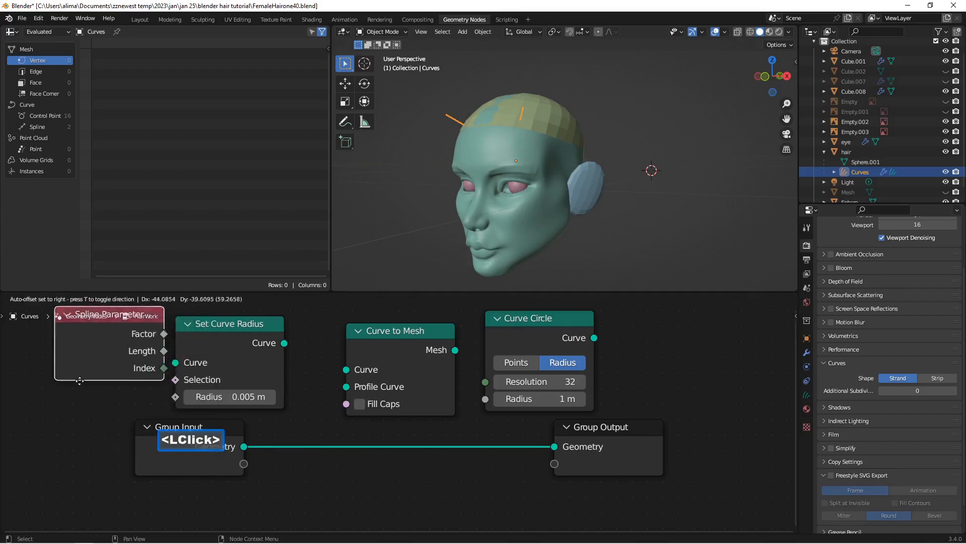
{"action": "left_click", "coordinate": [65, 414]}
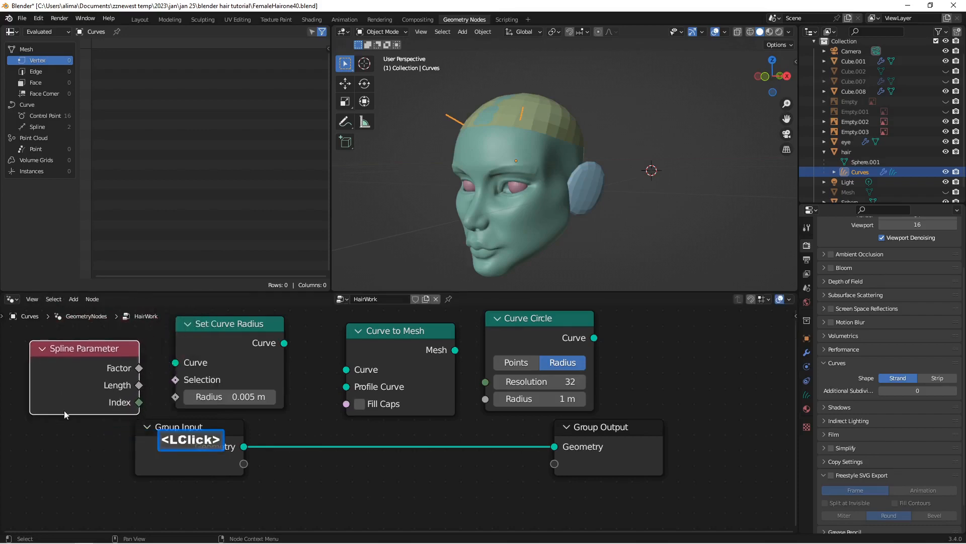
Step: Move the Group Input and Group Output nodes farther apart and save the file as FemaleHairone42
{"action": "left_click_drag", "start_coordinate": [634, 424], "coordinate": [719, 426]}
{"action": "left_click_drag", "start_coordinate": [228, 428], "coordinate": [205, 442]}
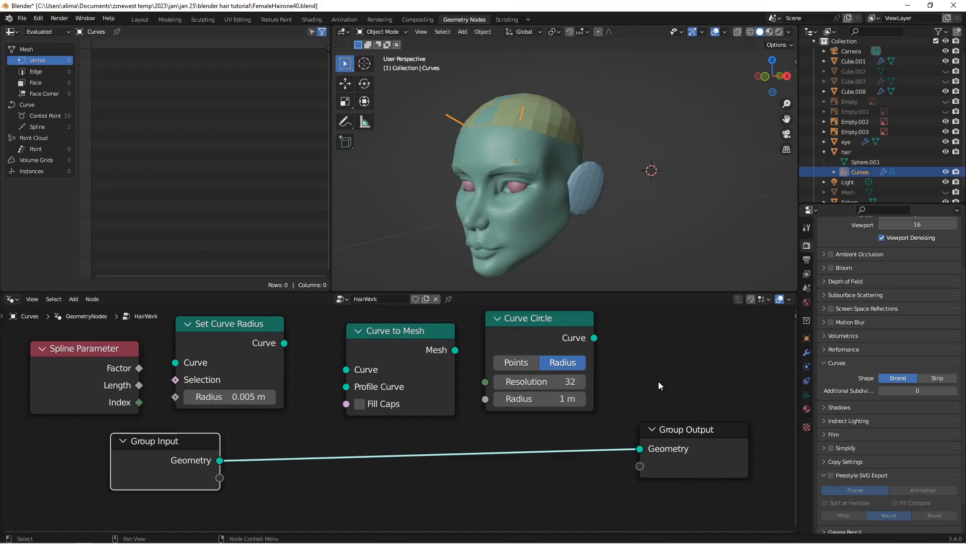
{"action": "key", "text": "Insert"}
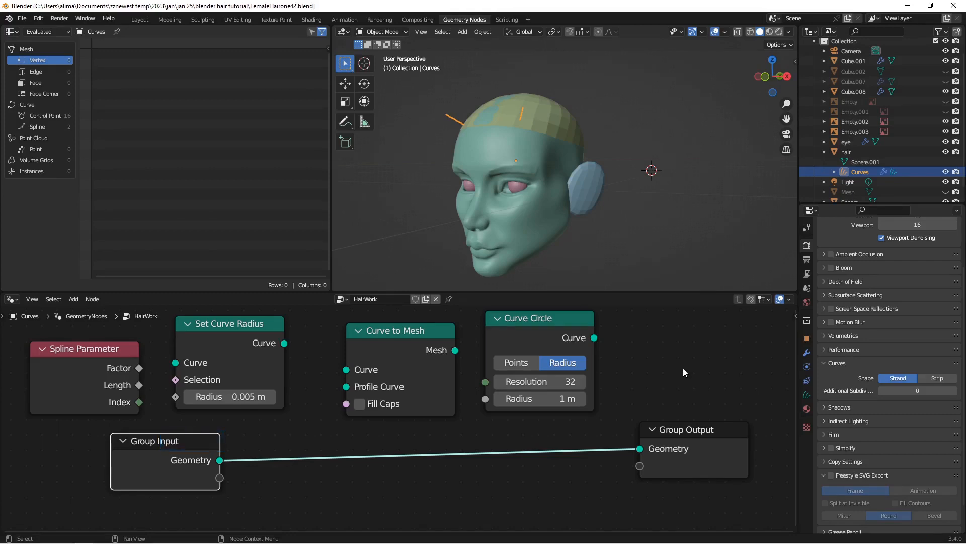
Step: Chain the Group Input geometry through Set Curve Radius and Curve to Mesh to the Group Output, moving Spline Parameter below Set Curve Radius
{"action": "left_click_drag", "start_coordinate": [427, 334], "coordinate": [455, 416]}
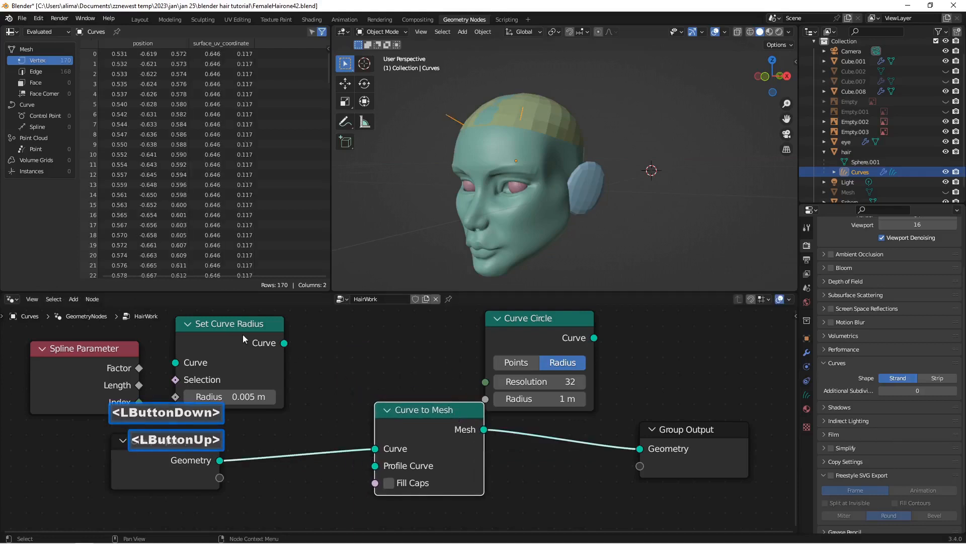
{"action": "left_click_drag", "start_coordinate": [284, 343], "coordinate": [374, 448]}
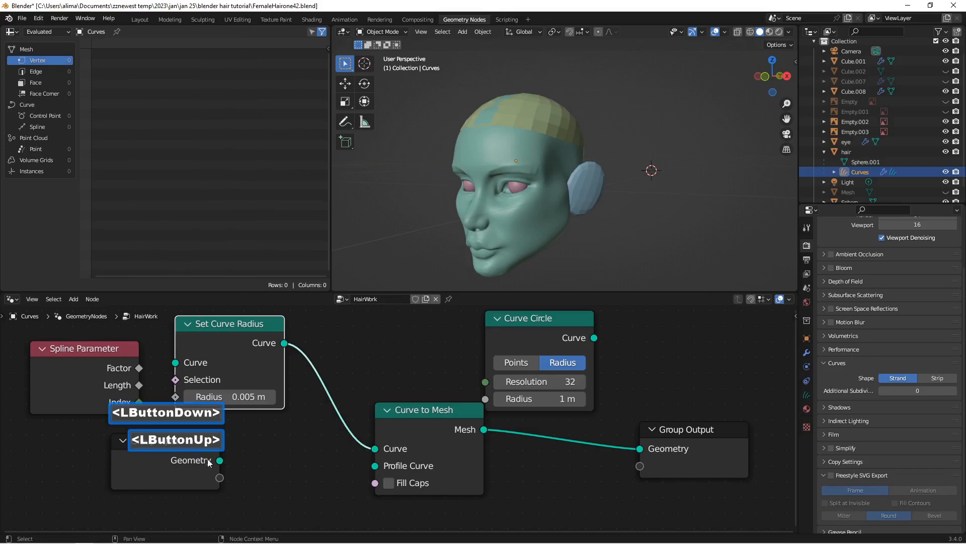
{"action": "left_click_drag", "start_coordinate": [167, 443], "coordinate": [76, 443]}
{"action": "left_click_drag", "start_coordinate": [95, 351], "coordinate": [266, 455]}
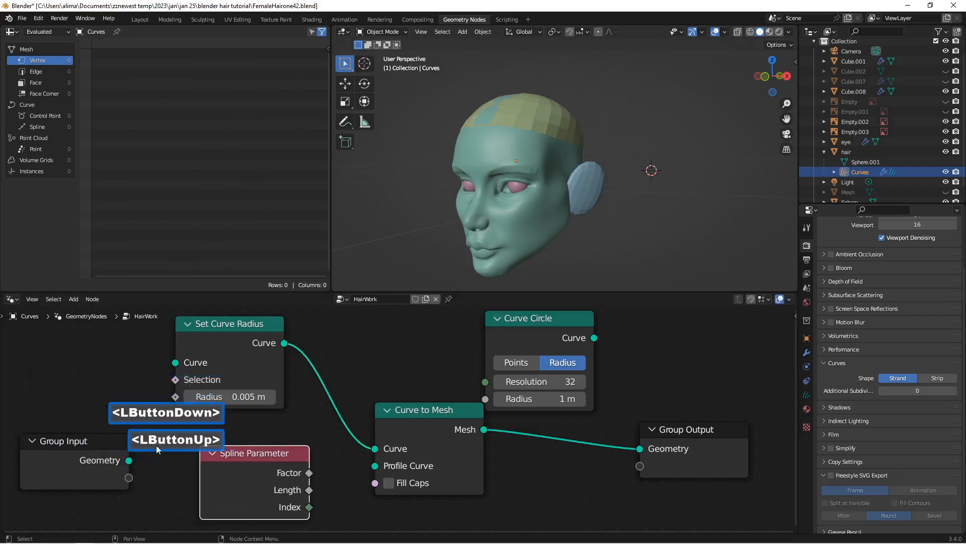
{"action": "left_click_drag", "start_coordinate": [129, 460], "coordinate": [177, 368]}
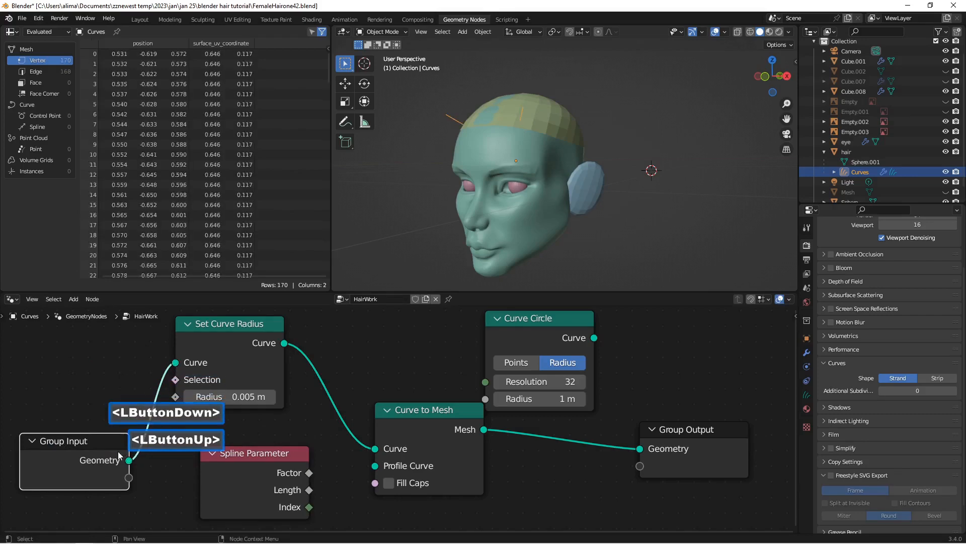
Step: Rearrange the nodes to make room and connect the Curve Circle's Curve output to the Profile Curve input of Curve to Mesh
{"action": "left_click_drag", "start_coordinate": [92, 439], "coordinate": [97, 354]}
{"action": "left_click_drag", "start_coordinate": [281, 455], "coordinate": [174, 448]}
{"action": "left_click_drag", "start_coordinate": [558, 325], "coordinate": [419, 437]}
{"action": "mouse_move", "coordinate": [538, 410]}
{"action": "left_mouse_down"}
{"action": "mouse_move", "coordinate": [574, 364]}
{"action": "mouse_move", "coordinate": [515, 445]}
{"action": "mouse_move", "coordinate": [291, 347]}
{"action": "mouse_move", "coordinate": [359, 348]}
{"action": "mouse_move", "coordinate": [553, 403]}
{"action": "left_mouse_up"}
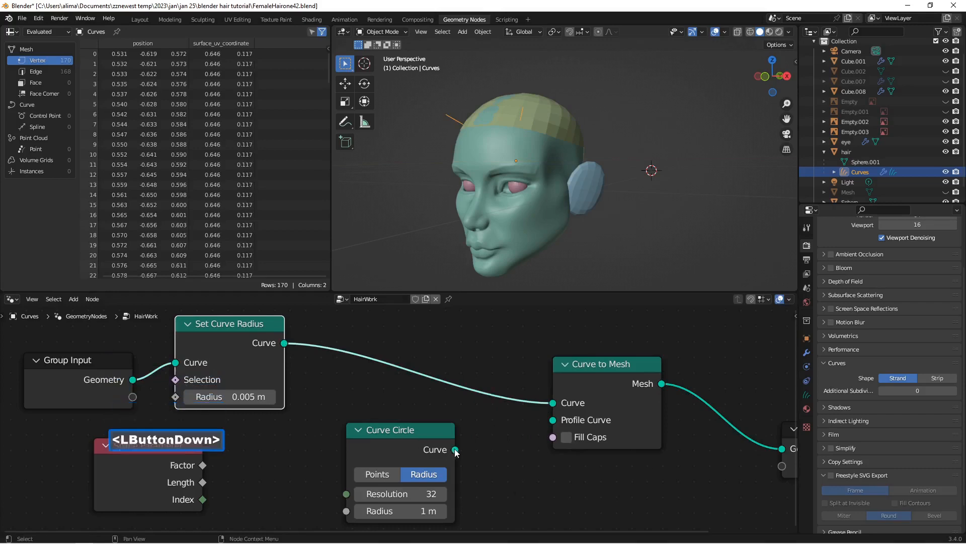
{"action": "left_click_drag", "start_coordinate": [454, 450], "coordinate": [555, 425]}
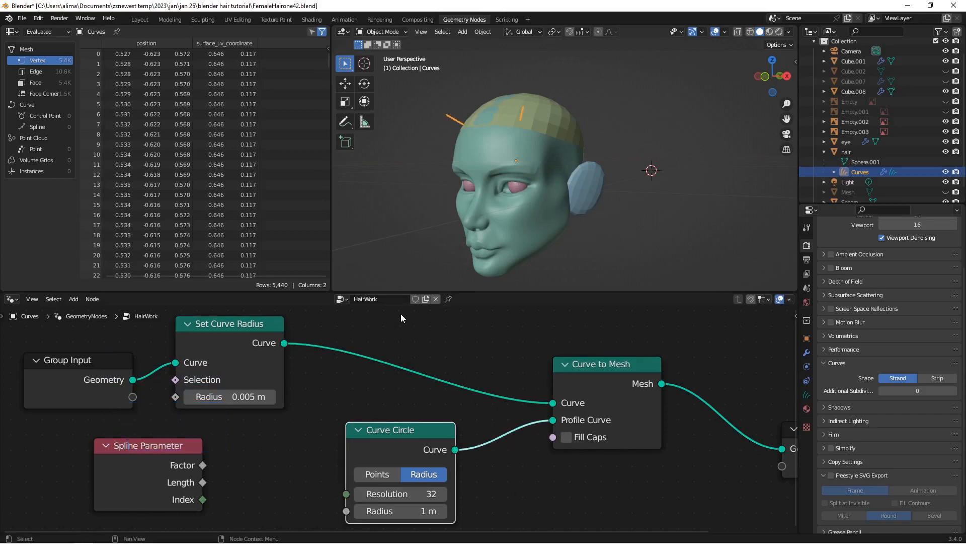
Step: Connect the Spline Parameter's Factor to the Radius of the Set Curve Radius node and save the file as FemaleHairone43
{"action": "left_click_drag", "start_coordinate": [234, 328], "coordinate": [297, 330]}
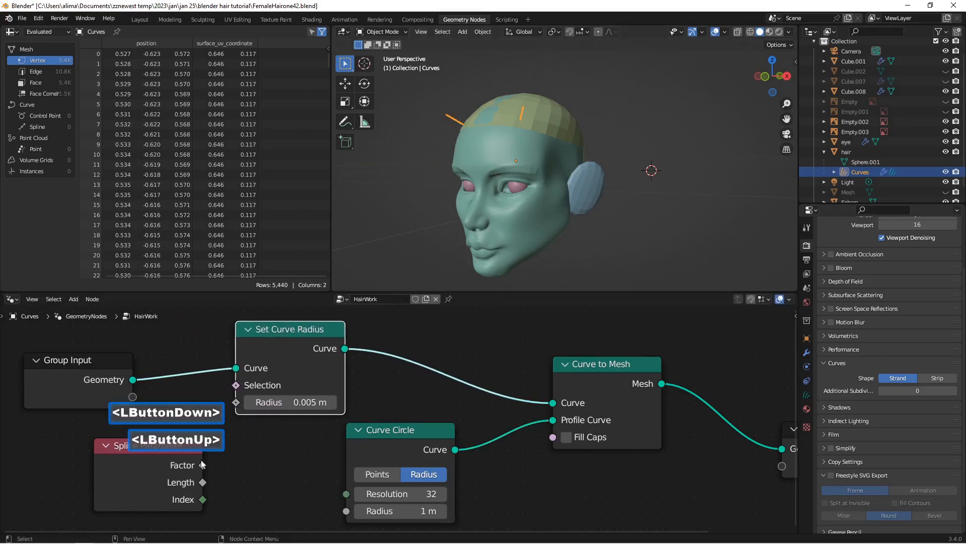
{"action": "left_click_drag", "start_coordinate": [201, 466], "coordinate": [234, 407]}
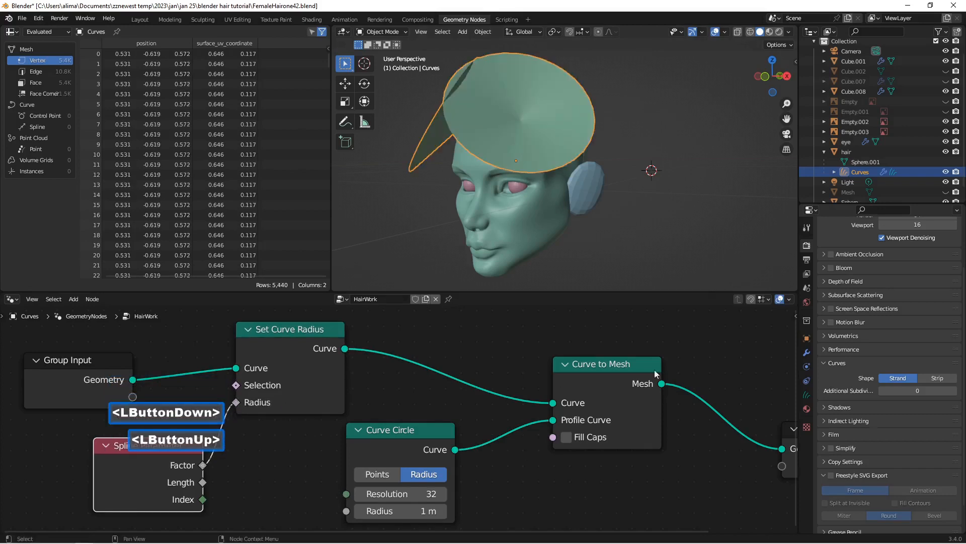
{"action": "key", "text": "Insert"}
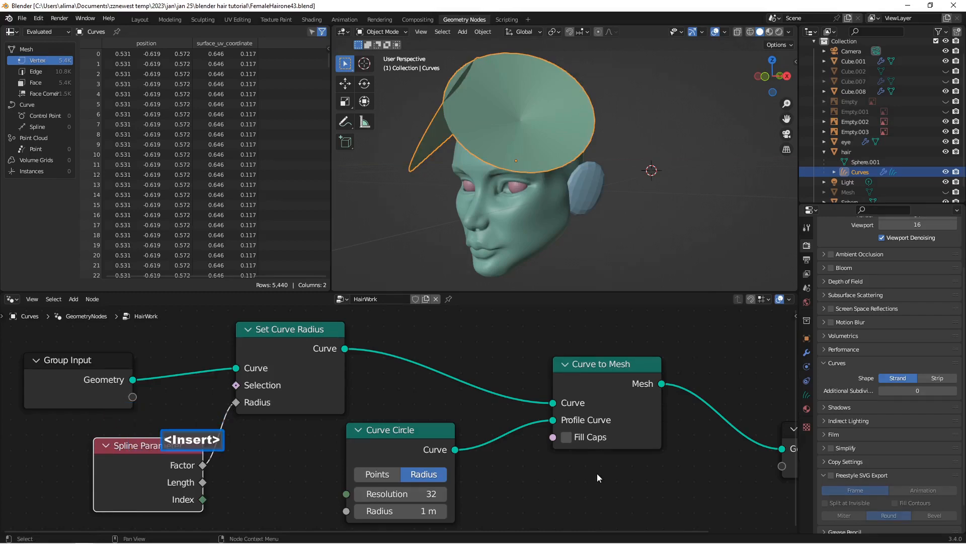
Step: Spread the Spline Parameter and Set Curve Radius nodes apart to open a gap on the link between them
{"action": "scroll", "coordinate": [597, 473], "scroll_direction": "up", "scroll_amount": 3}
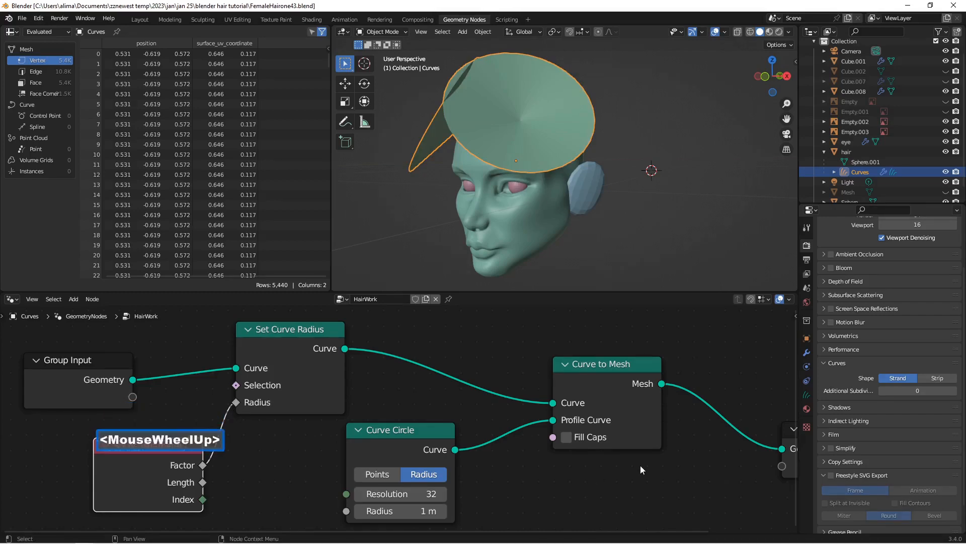
{"action": "scroll", "coordinate": [593, 395], "scroll_direction": "down", "scroll_amount": 2}
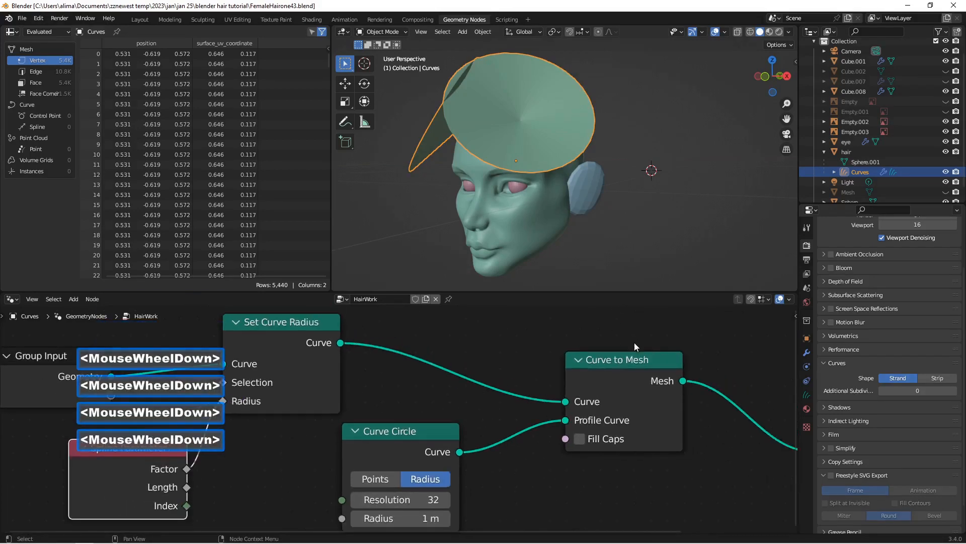
{"action": "scroll", "coordinate": [635, 343], "scroll_direction": "down", "scroll_amount": 1}
{"action": "middle_click_drag", "start_coordinate": [651, 220], "coordinate": [628, 209]}
{"action": "scroll", "coordinate": [217, 452], "scroll_direction": "down", "scroll_amount": 2}
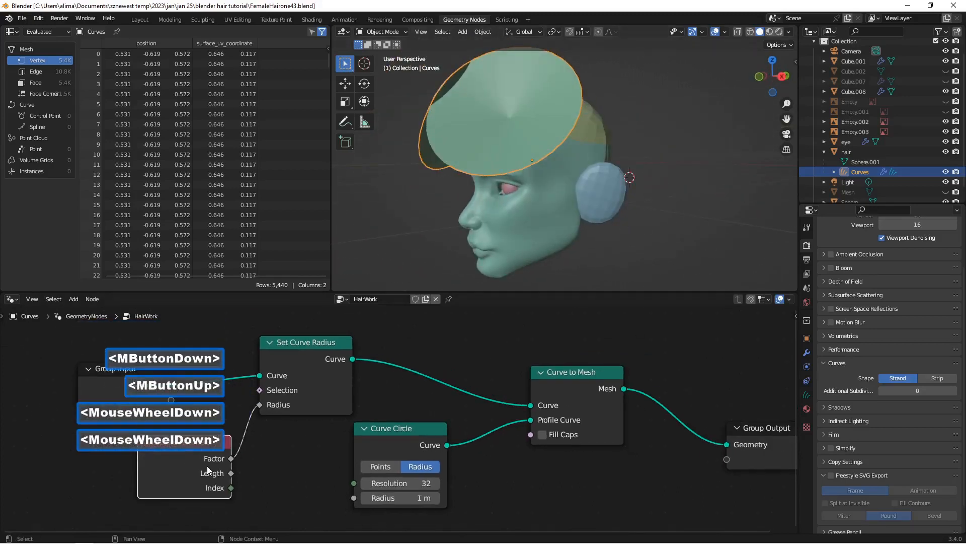
{"action": "left_click_drag", "start_coordinate": [218, 445], "coordinate": [147, 448]}
{"action": "middle_click_drag", "start_coordinate": [525, 216], "coordinate": [550, 206]}
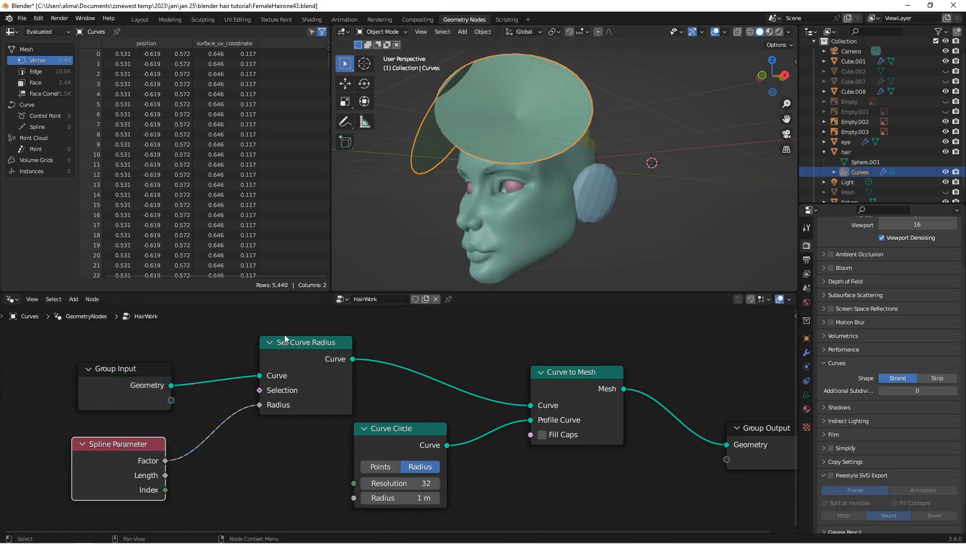
{"action": "left_click_drag", "start_coordinate": [336, 361], "coordinate": [395, 351]}
Step: Insert a ColorRamp node on the link between the Spline Parameter's Factor and the Radius input of Set Curve Radius
{"action": "left_click", "coordinate": [294, 454]}
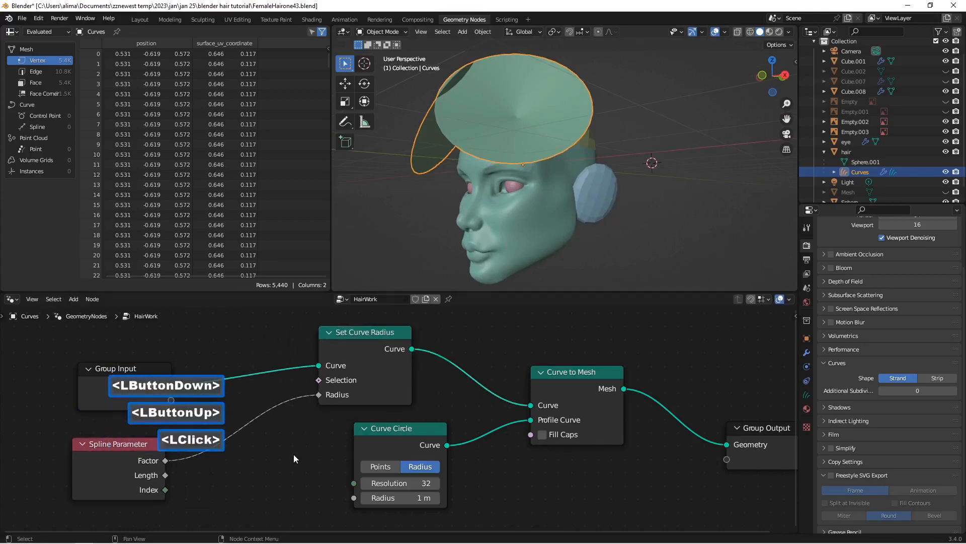
{"action": "key", "text": "shift+a"}
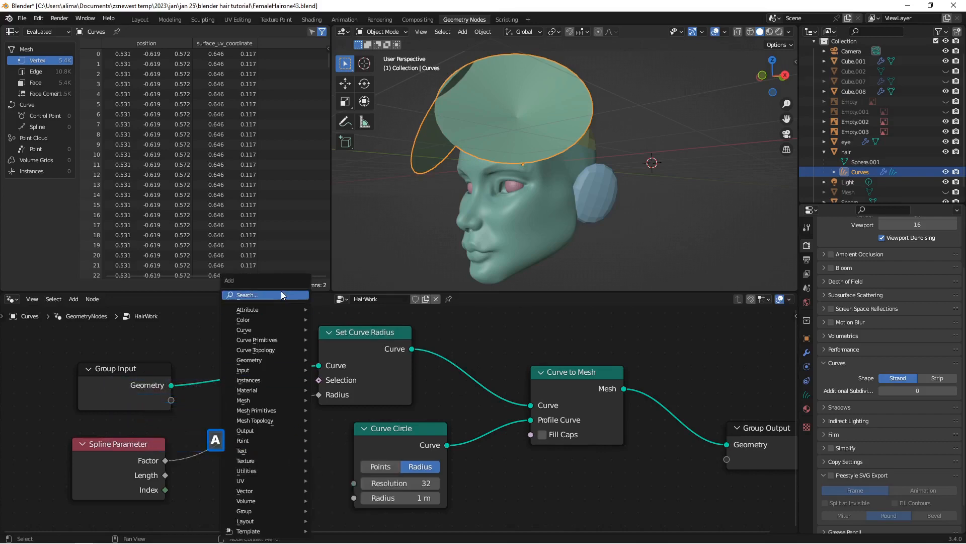
{"action": "left_click", "coordinate": [277, 296]}
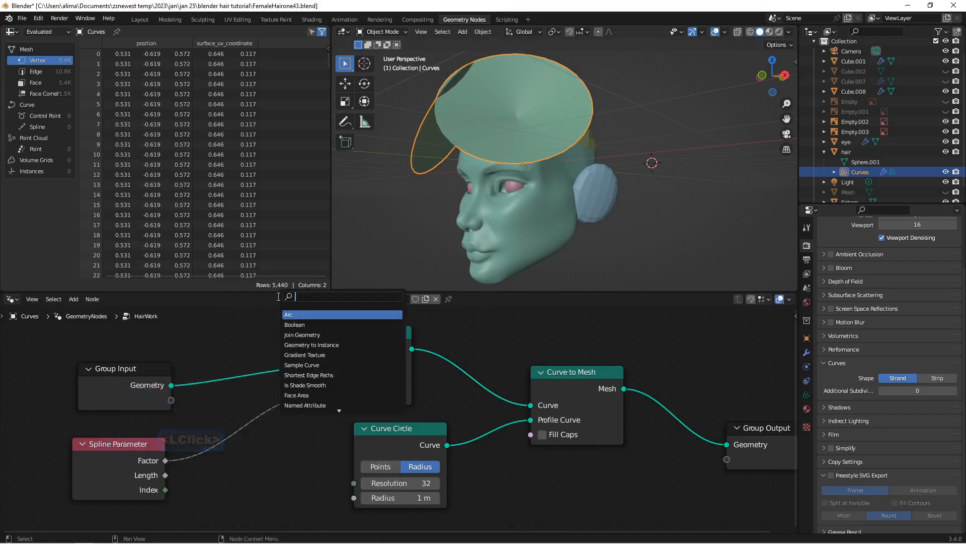
{"action": "type", "text": "color"}
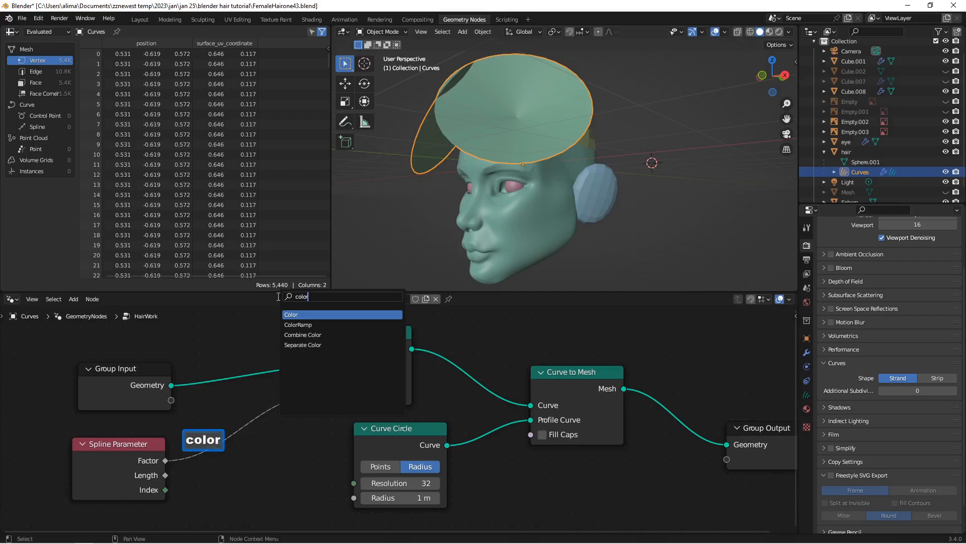
{"action": "left_click", "coordinate": [299, 325]}
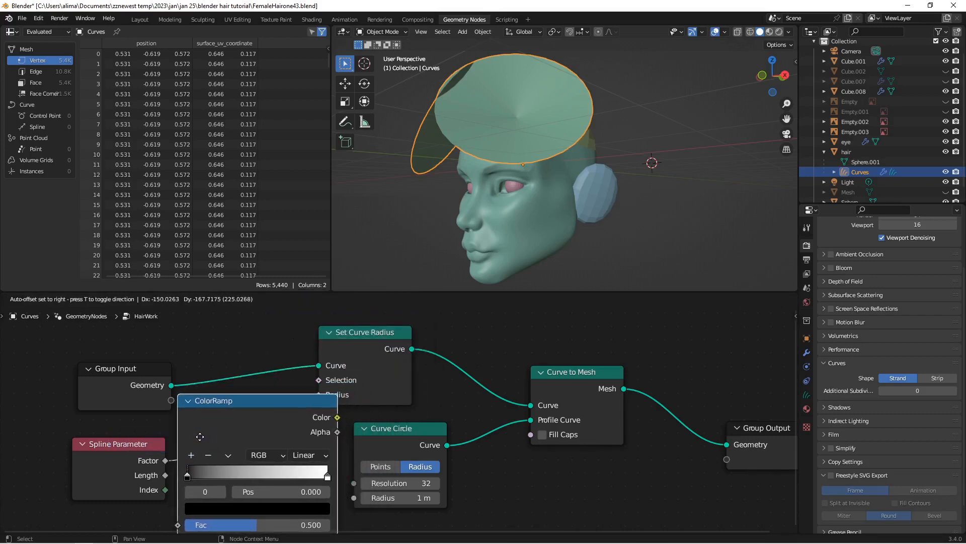
{"action": "left_click", "coordinate": [202, 441]}
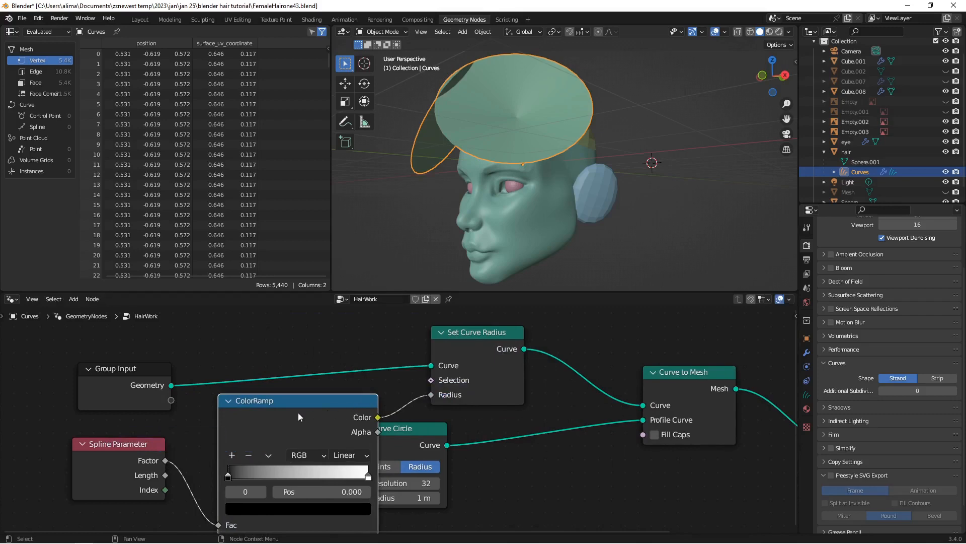
Step: Rearrange the Group Input, Spline Parameter and ColorRamp nodes so none overlap, and save the file as FemaleHairone44
{"action": "scroll", "coordinate": [298, 413], "scroll_direction": "down", "scroll_amount": 1}
{"action": "left_click_drag", "start_coordinate": [160, 376], "coordinate": [144, 341]}
{"action": "left_click_drag", "start_coordinate": [148, 442], "coordinate": [109, 432]}
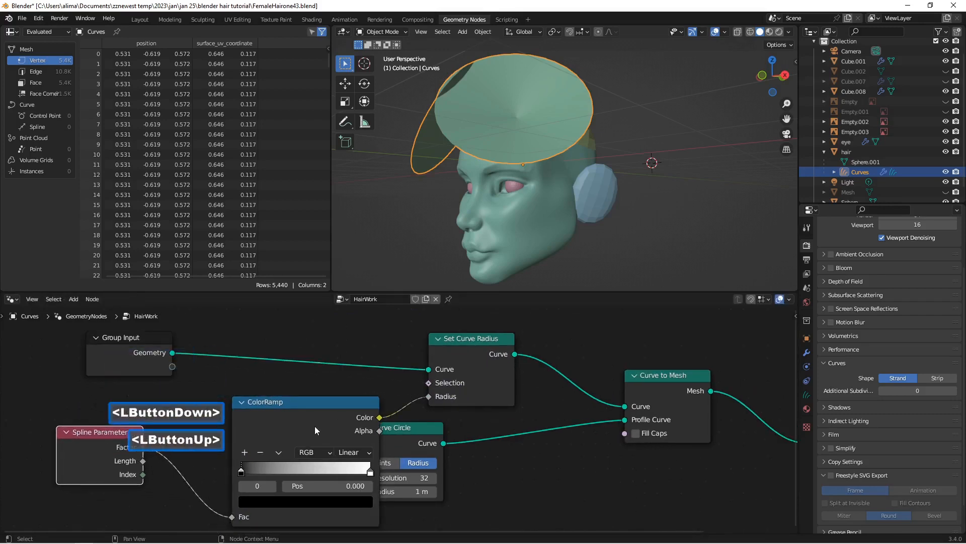
{"action": "left_click_drag", "start_coordinate": [315, 406], "coordinate": [269, 396]}
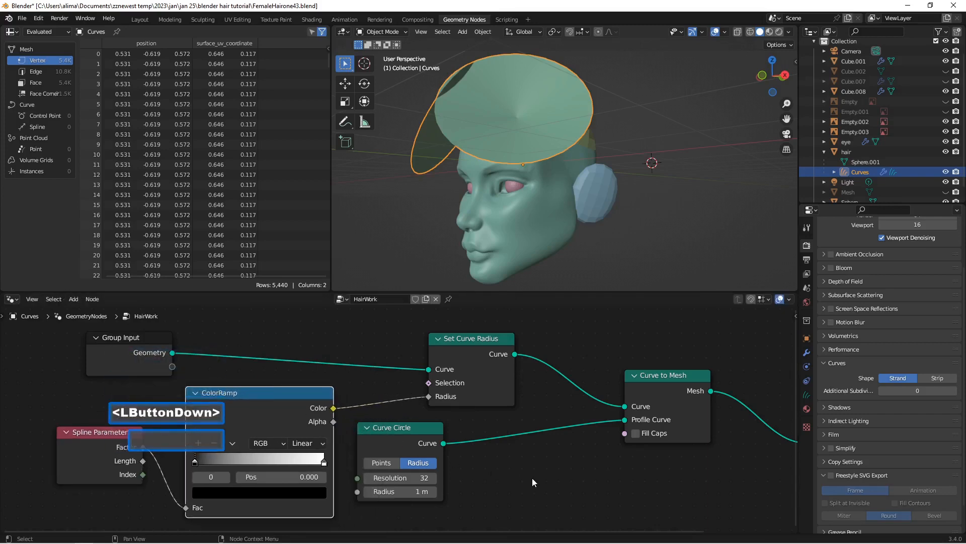
{"action": "key", "text": "Insert"}
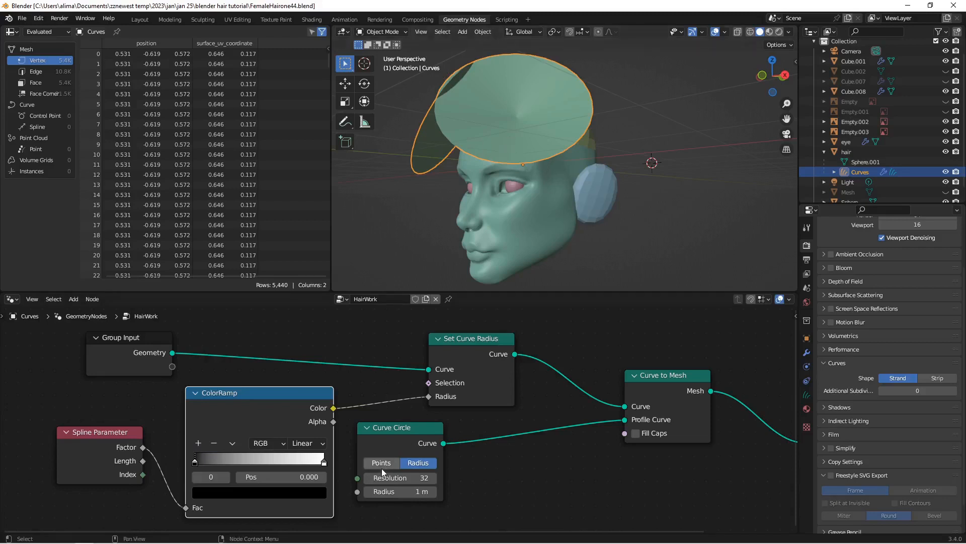
Step: Reduce the Curve Circle's radius to 0.3 m to make the hair strands thinner
{"action": "left_click", "coordinate": [368, 491]}
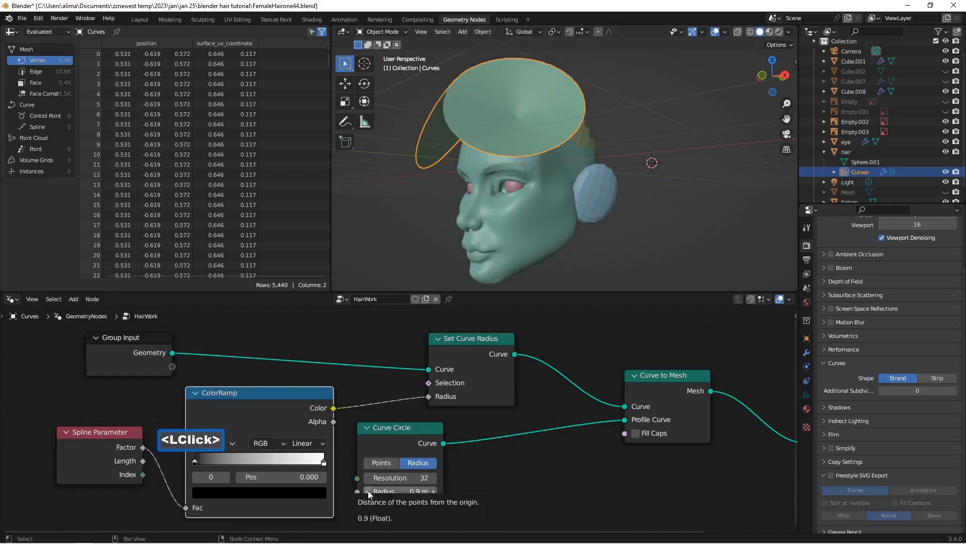
{"action": "left_click", "coordinate": [368, 492]}
{"action": "left_click", "coordinate": [367, 491]}
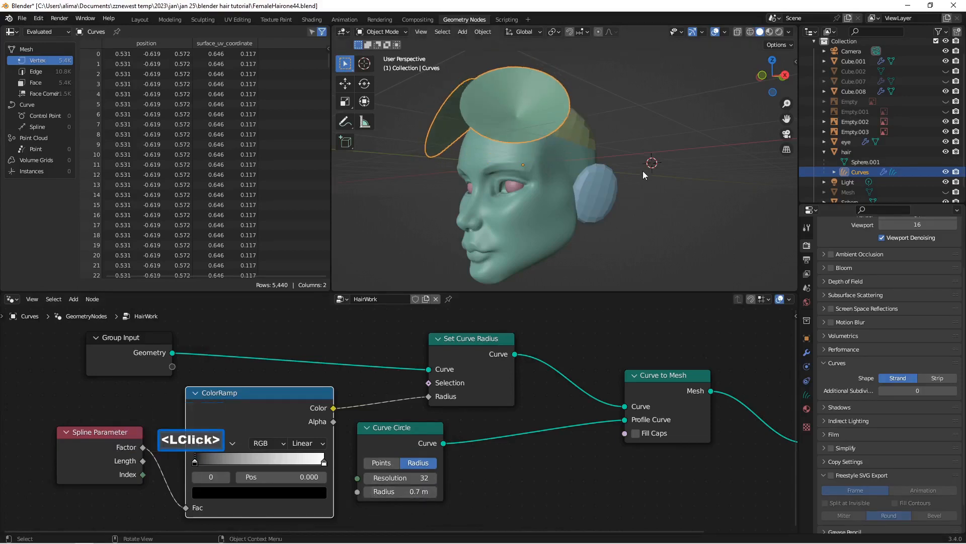
{"action": "middle_click_drag", "start_coordinate": [642, 171], "coordinate": [572, 174]}
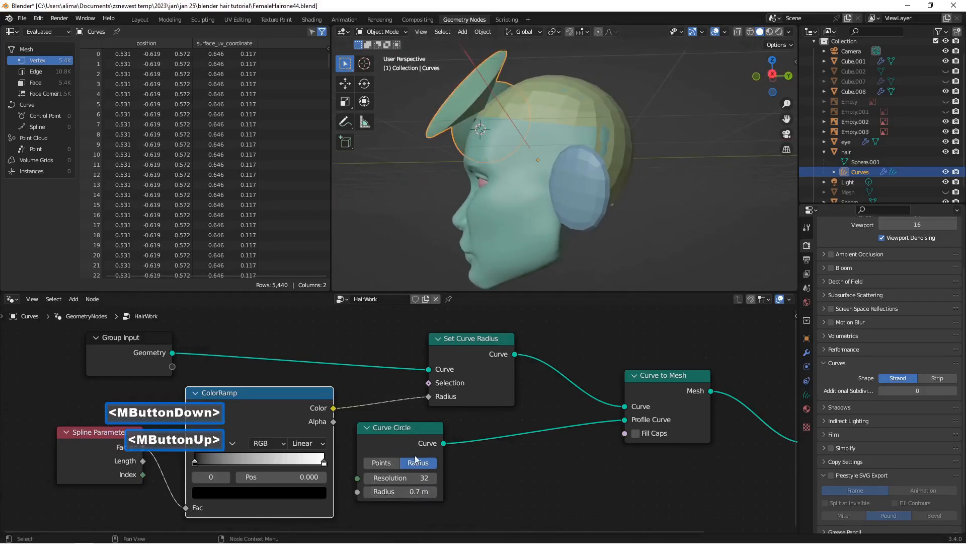
{"action": "left_click", "coordinate": [368, 491]}
{"action": "left_click", "coordinate": [368, 491]}
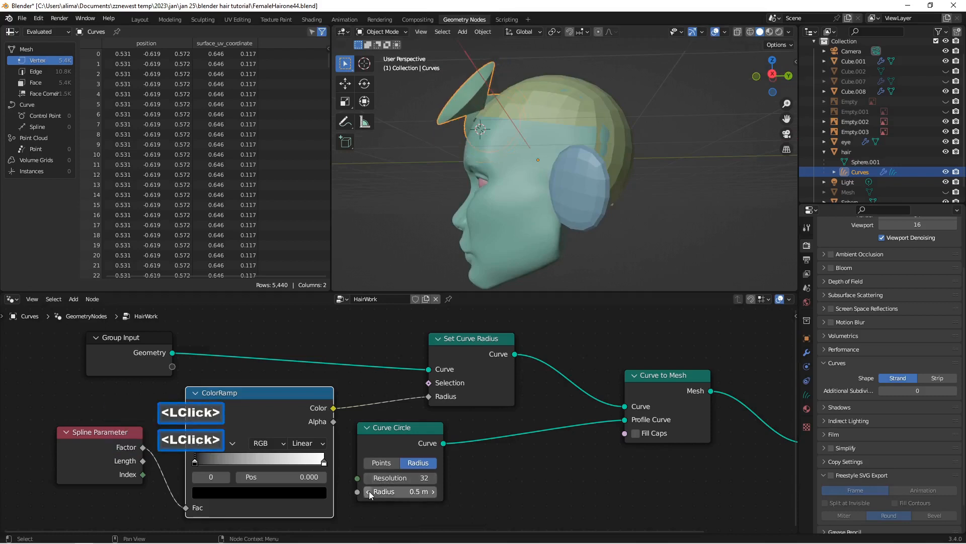
{"action": "left_click", "coordinate": [368, 491]}
{"action": "left_click", "coordinate": [369, 491]}
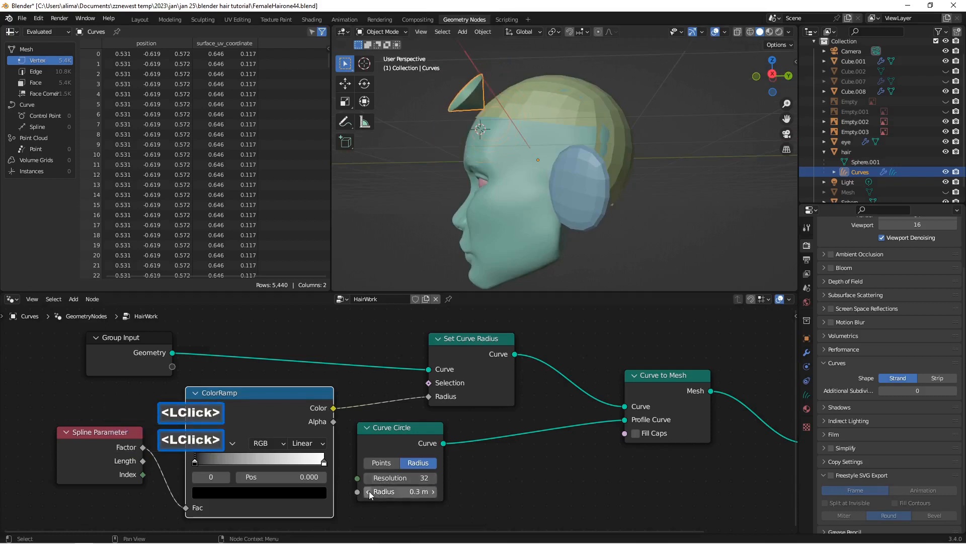
{"action": "mouse_move", "coordinate": [516, 122]}
{"action": "middle_mouse_down"}
{"action": "mouse_move", "coordinate": [614, 105]}
{"action": "mouse_move", "coordinate": [562, 135]}
{"action": "mouse_move", "coordinate": [518, 137]}
{"action": "middle_mouse_up"}
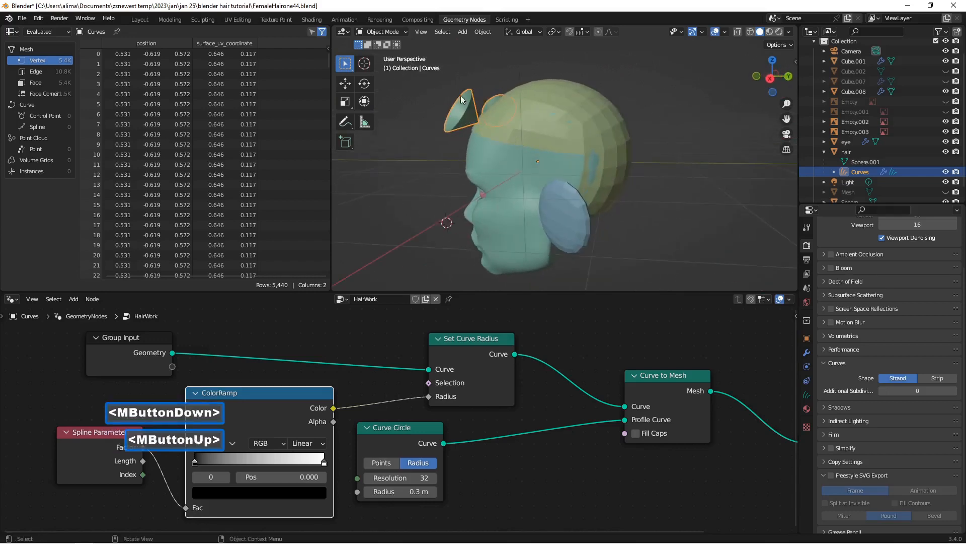
Step: Enable Fill Caps on the Curve to Mesh node and switch the hair curves to Sculpt Mode
{"action": "left_click", "coordinate": [635, 433]}
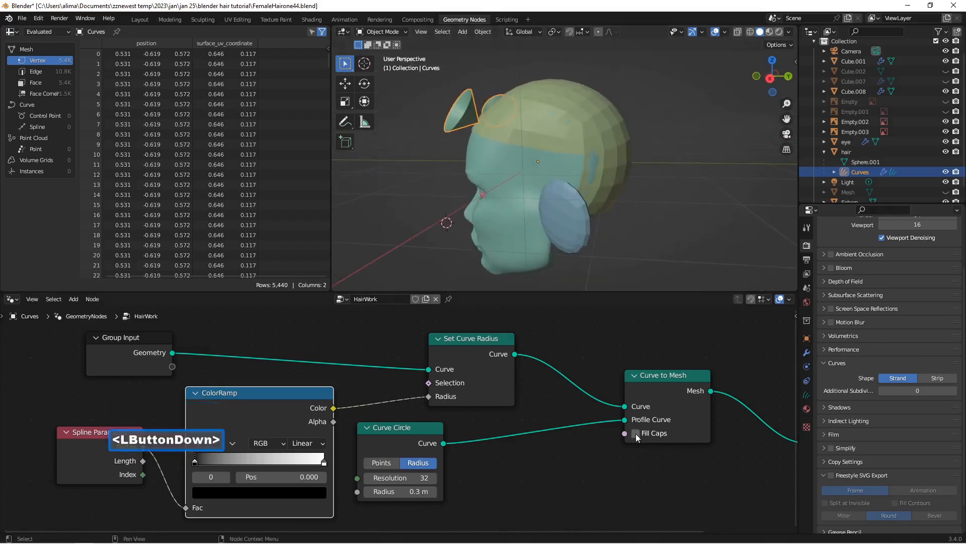
{"action": "middle_click_drag", "start_coordinate": [464, 179], "coordinate": [499, 128]}
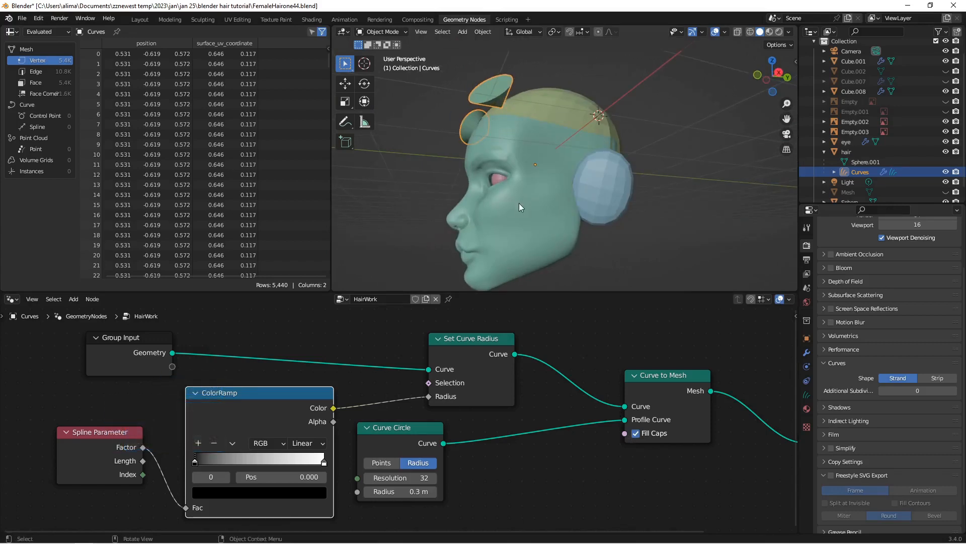
{"action": "left_click", "coordinate": [406, 29]}
{"action": "left_click", "coordinate": [399, 54]}
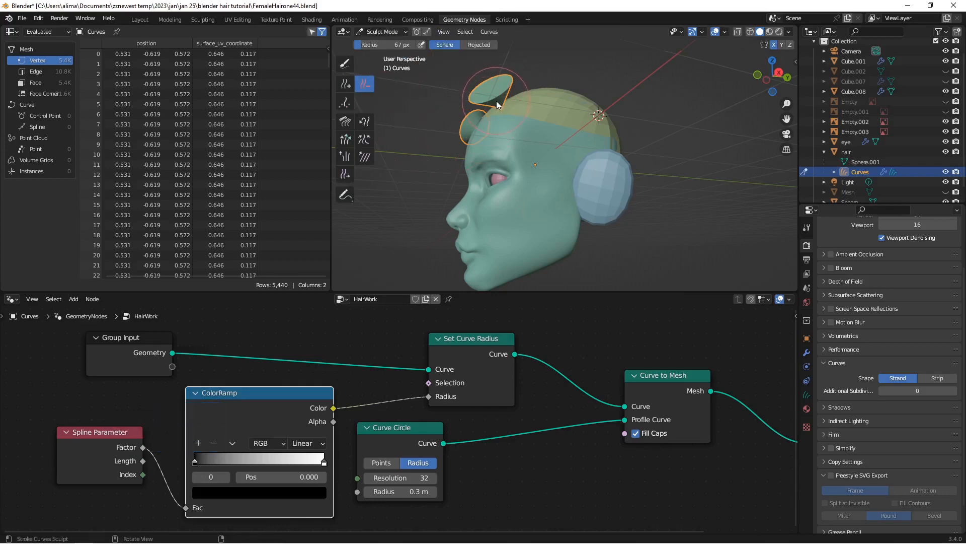
{"action": "middle_click_drag", "start_coordinate": [496, 101], "coordinate": [483, 113]}
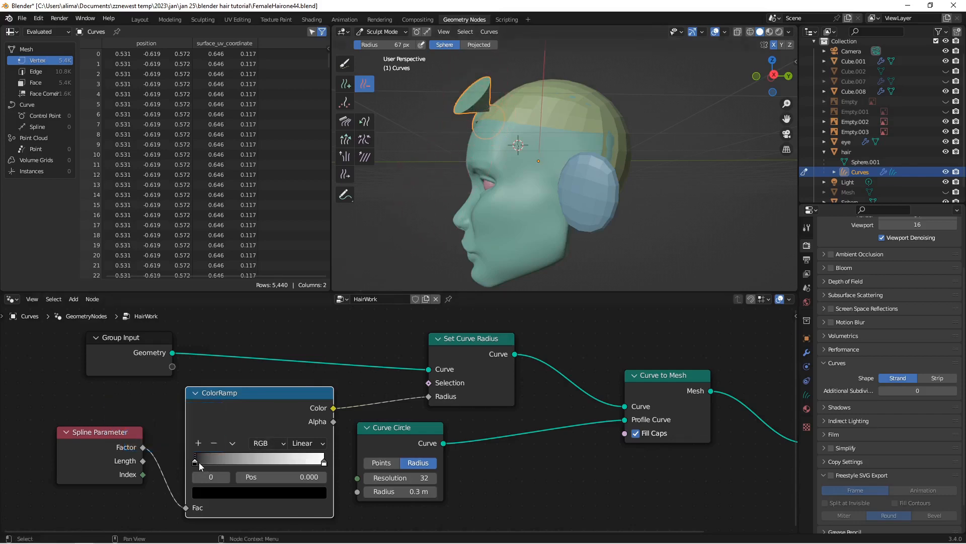
Step: Reverse the ColorRamp with white near the start and the black stop at 0.973, and save as FemaleHairone45
{"action": "mouse_move", "coordinate": [198, 462]}
{"action": "left_mouse_down"}
{"action": "mouse_move", "coordinate": [304, 459]}
{"action": "mouse_move", "coordinate": [201, 465]}
{"action": "left_mouse_up"}
{"action": "left_click", "coordinate": [298, 461]}
{"action": "left_click_drag", "start_coordinate": [298, 460], "coordinate": [320, 461]}
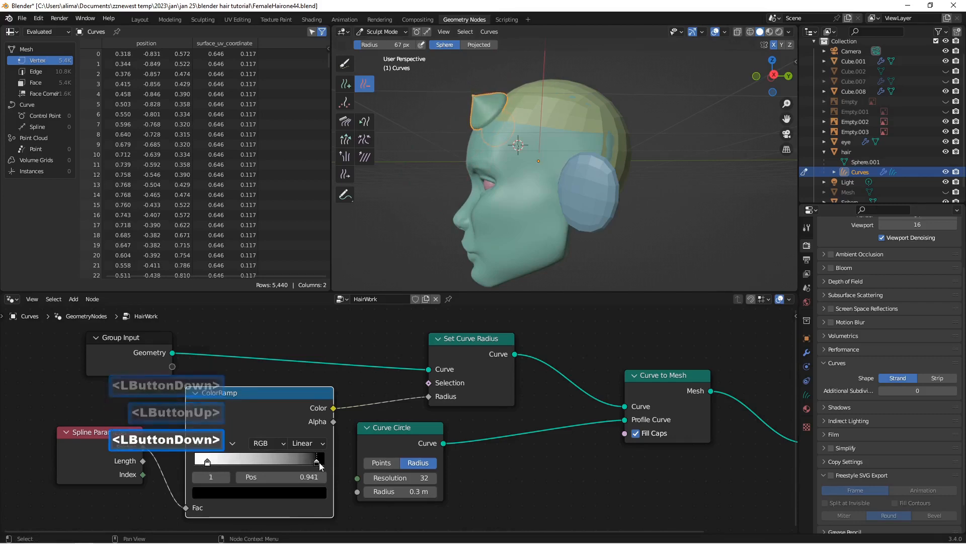
{"action": "middle_click_drag", "start_coordinate": [533, 156], "coordinate": [575, 149]}
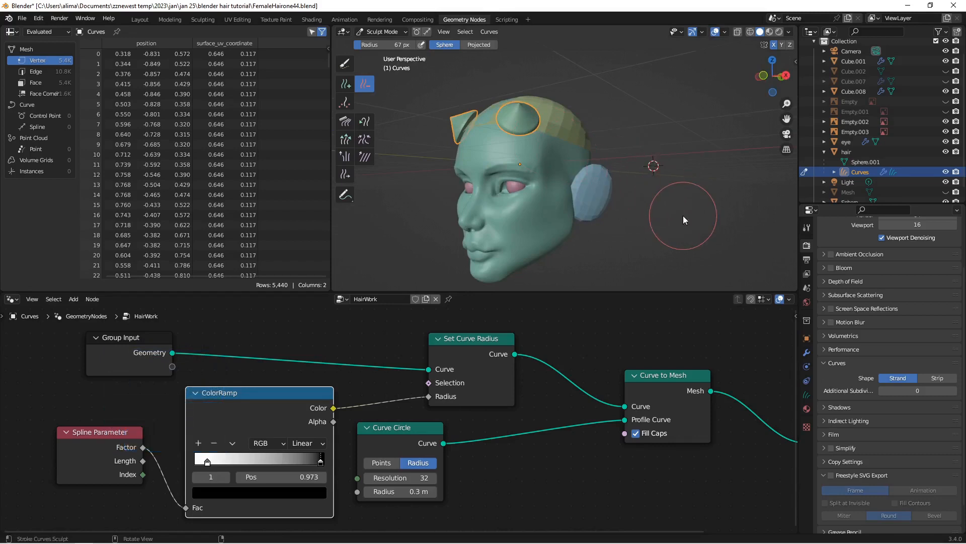
{"action": "key", "text": "Insert"}
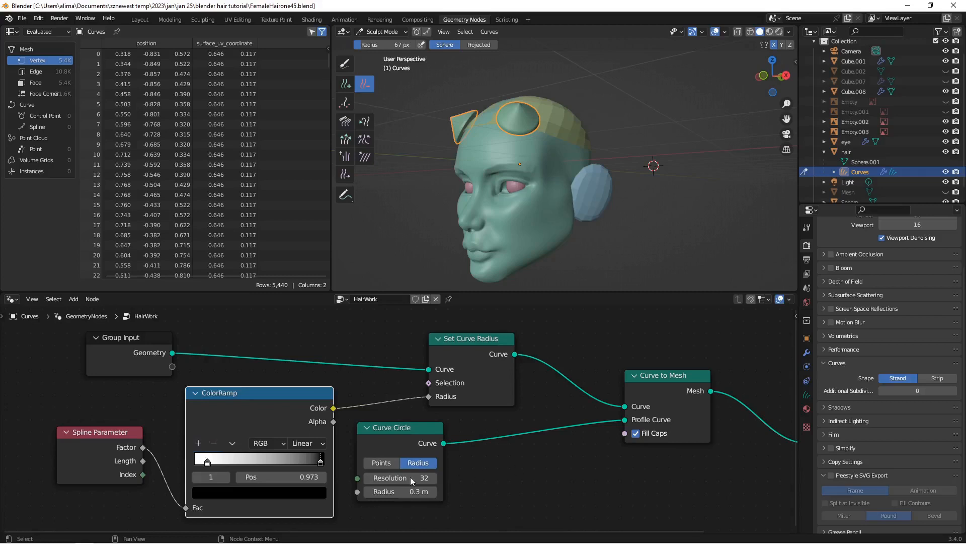
Step: Set the Curve Circle's radius to 0.2 m and check the strands close up on the head
{"action": "left_click", "coordinate": [370, 491]}
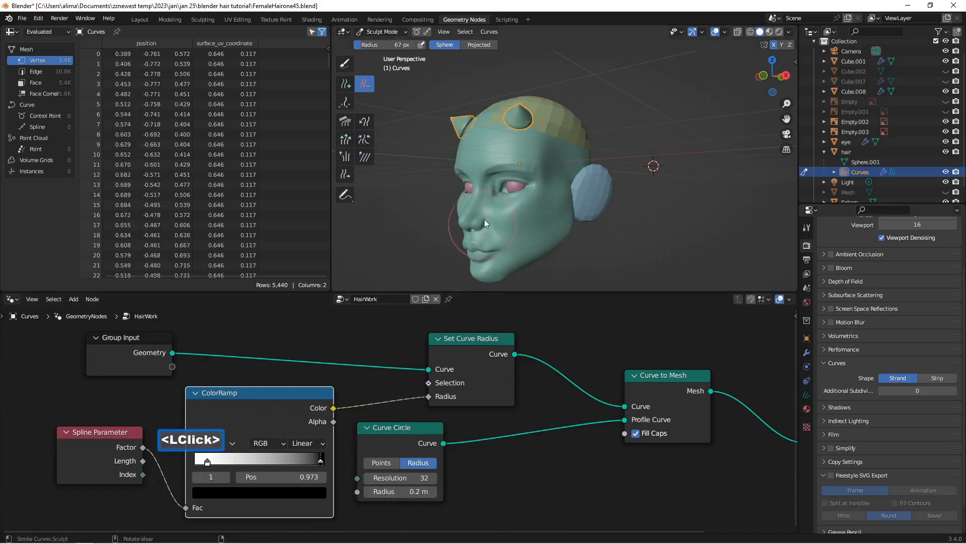
{"action": "scroll", "coordinate": [538, 156], "scroll_direction": "up", "scroll_amount": 2}
{"action": "scroll", "coordinate": [503, 107], "scroll_direction": "up", "scroll_amount": 1}
{"action": "scroll", "coordinate": [503, 95], "scroll_direction": "down", "scroll_amount": 1}
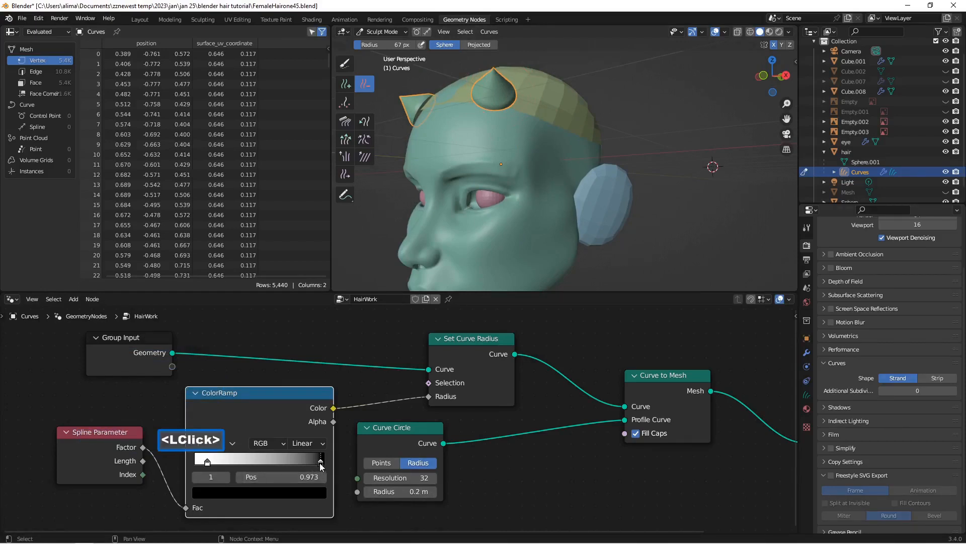
Step: Lighten the ColorRamp's black end stop to grey and add a middle stop at position 0.748
{"action": "left_click", "coordinate": [310, 492]}
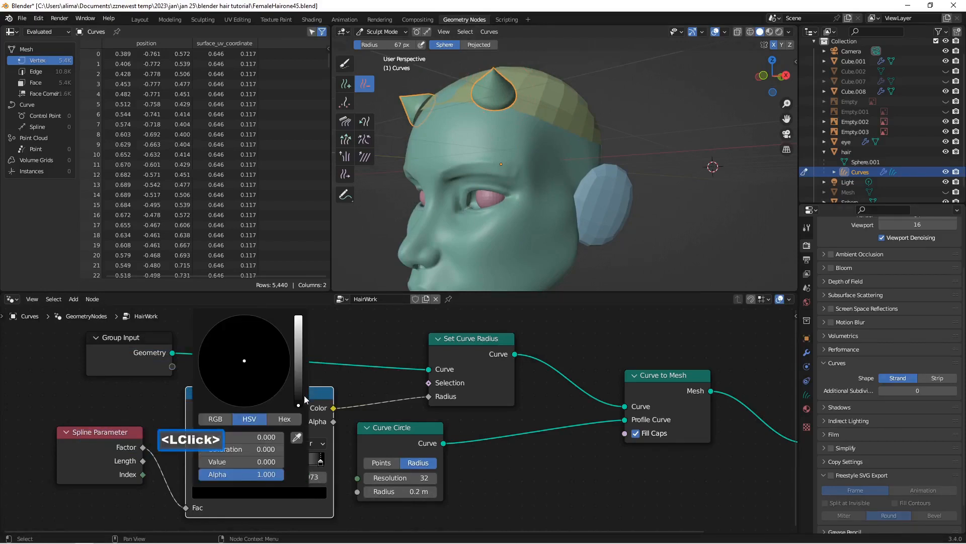
{"action": "left_click_drag", "start_coordinate": [304, 394], "coordinate": [299, 354]}
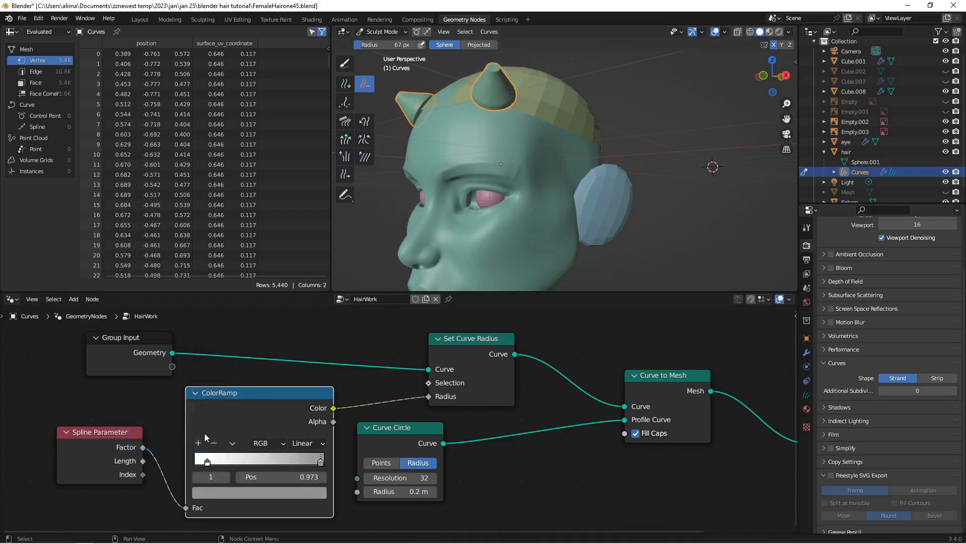
{"action": "left_click", "coordinate": [198, 444]}
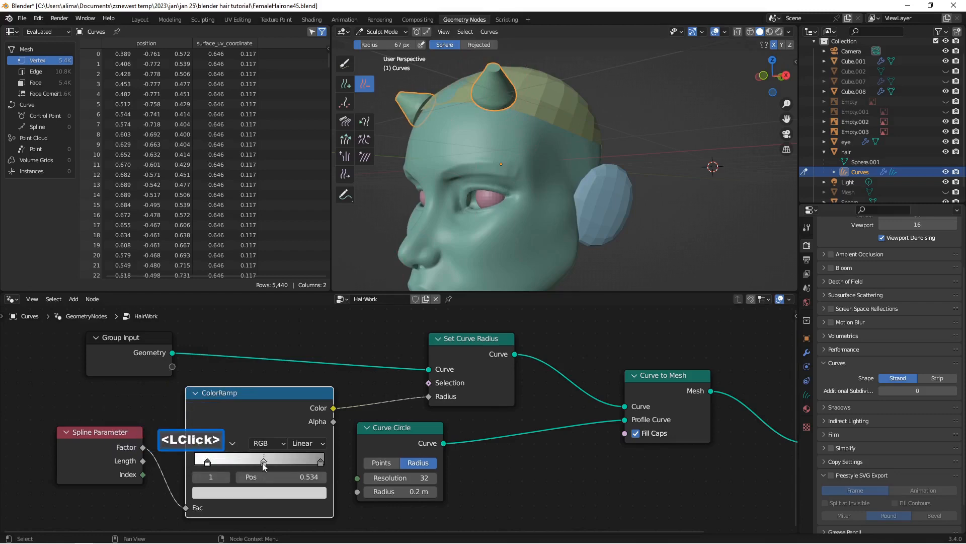
{"action": "left_click_drag", "start_coordinate": [266, 465], "coordinate": [294, 466]}
{"action": "scroll", "coordinate": [558, 128], "scroll_direction": "down", "scroll_amount": 2}
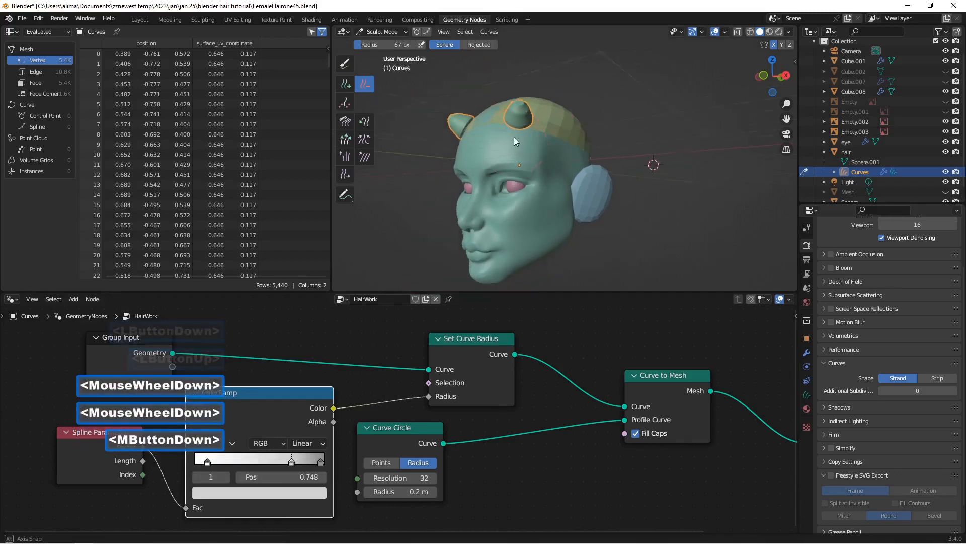
Step: Lengthen the two mirrored hair strands on the forehead with the Grow/Shrink sculpt brush
{"action": "middle_click_drag", "start_coordinate": [514, 137], "coordinate": [529, 134]}
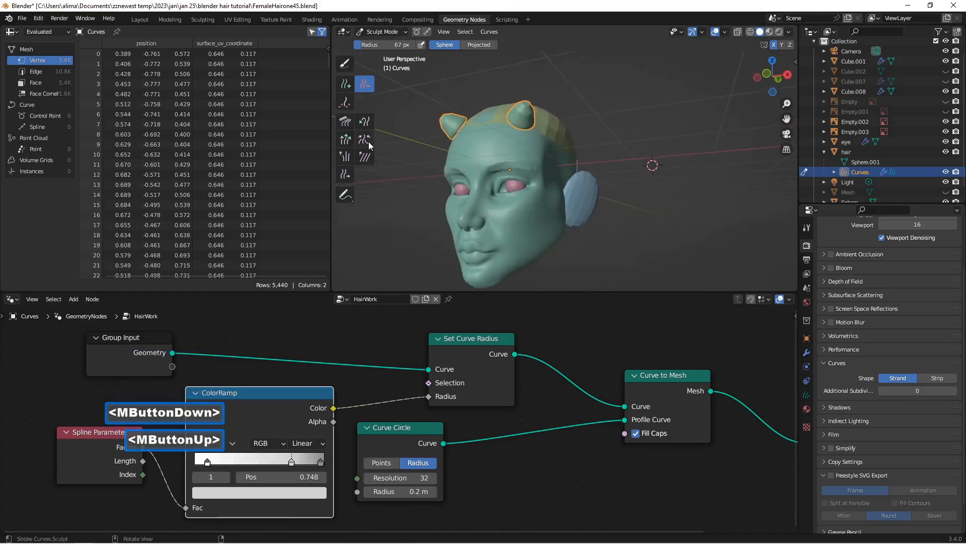
{"action": "left_click", "coordinate": [346, 140]}
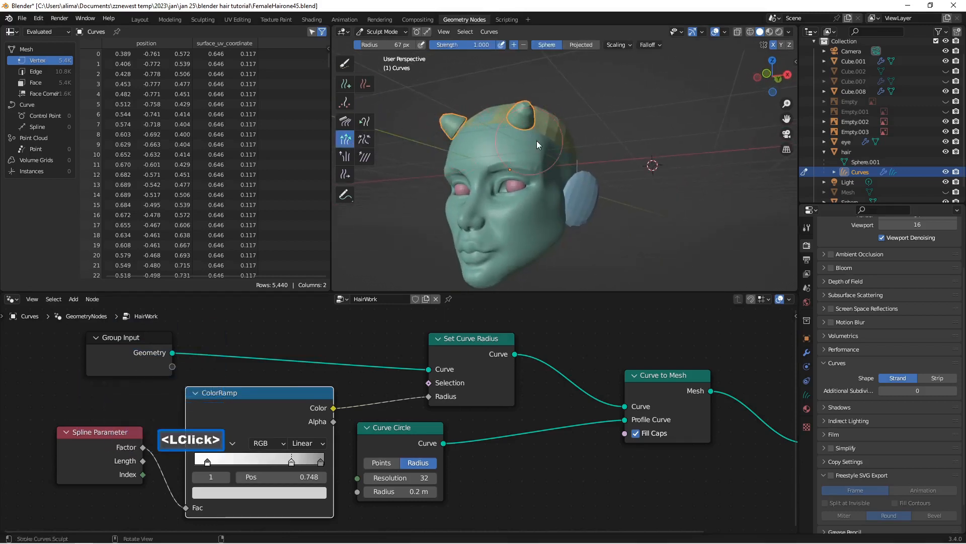
{"action": "left_click_drag", "start_coordinate": [524, 119], "coordinate": [532, 107]}
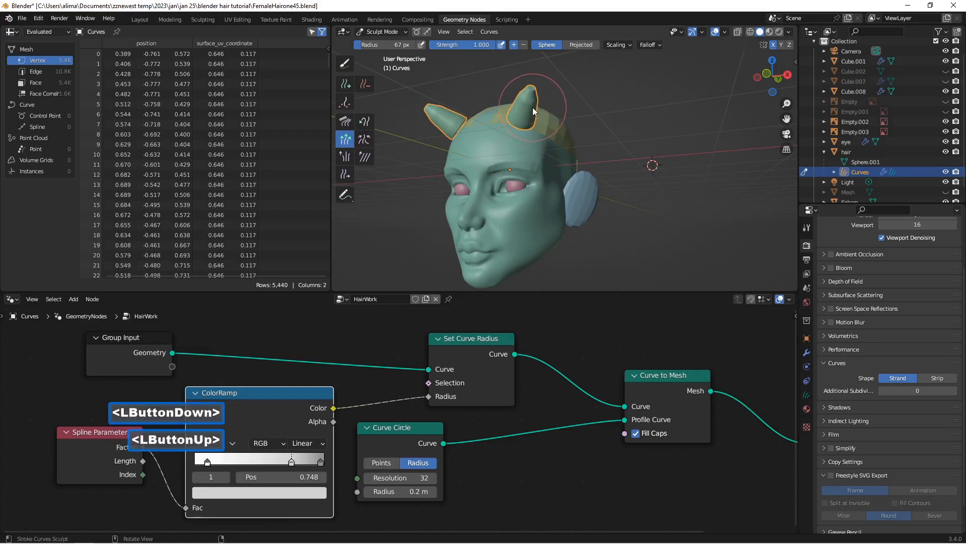
Step: Reduce the Curve Circle's resolution to 5 and save the file as FemaleHairone46
{"action": "mouse_move", "coordinate": [533, 107]}
{"action": "middle_mouse_down"}
{"action": "mouse_move", "coordinate": [611, 137]}
{"action": "mouse_move", "coordinate": [566, 125]}
{"action": "middle_mouse_up"}
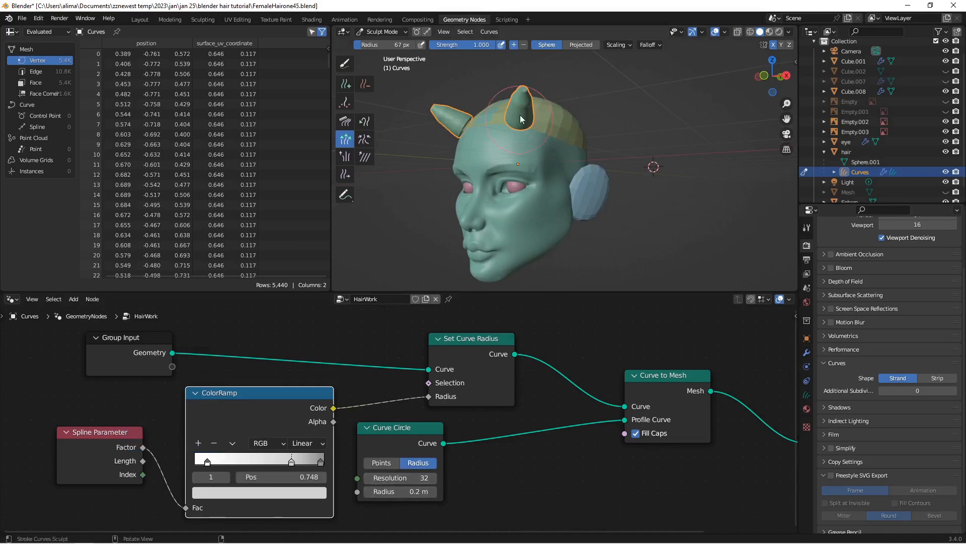
{"action": "double_click", "coordinate": [370, 481]}
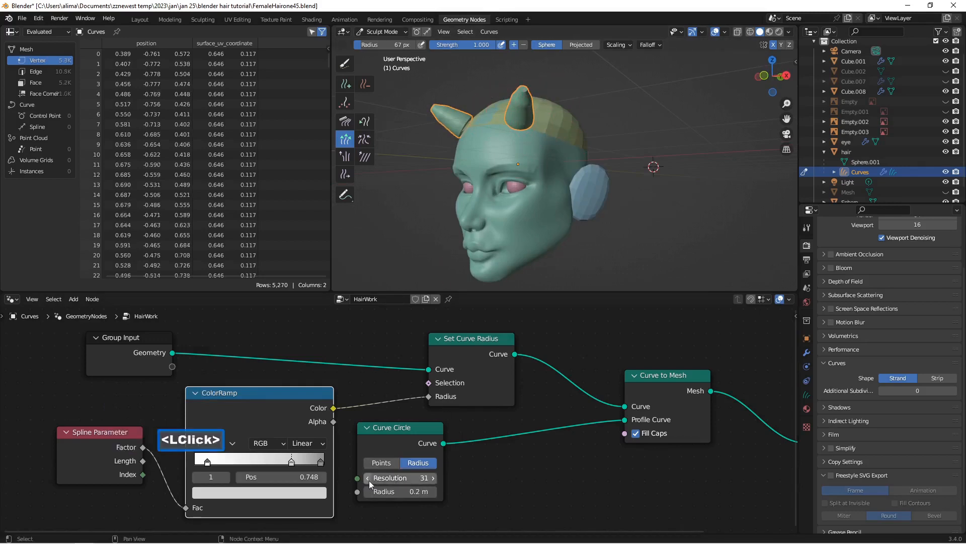
{"action": "double_click", "coordinate": [370, 481]}
{"action": "double_click", "coordinate": [369, 482]}
{"action": "double_click", "coordinate": [369, 481]}
{"action": "double_click", "coordinate": [369, 481]}
{"action": "double_click", "coordinate": [370, 481]}
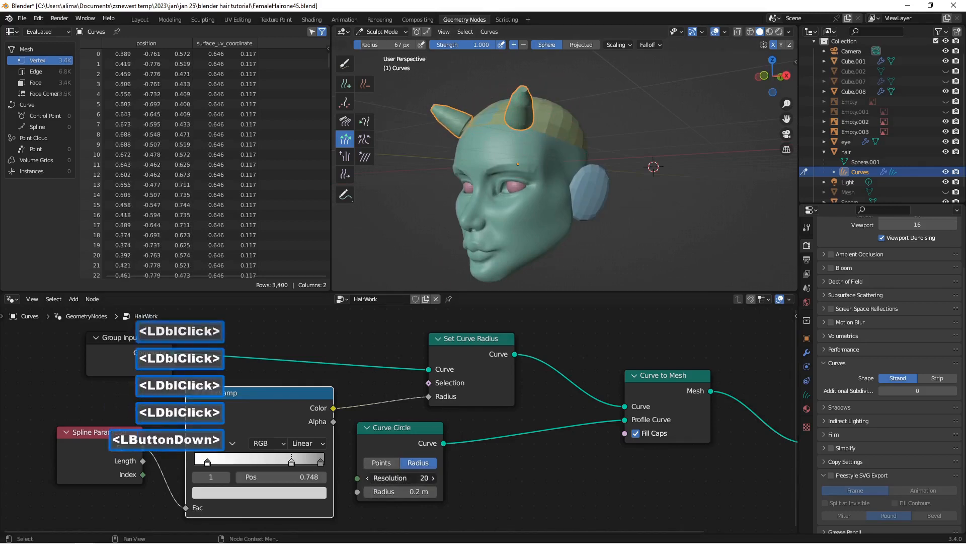
{"action": "left_click", "coordinate": [370, 481]}
{"action": "double_click", "coordinate": [370, 481]}
{"action": "double_click", "coordinate": [370, 482]}
{"action": "double_click", "coordinate": [369, 481]}
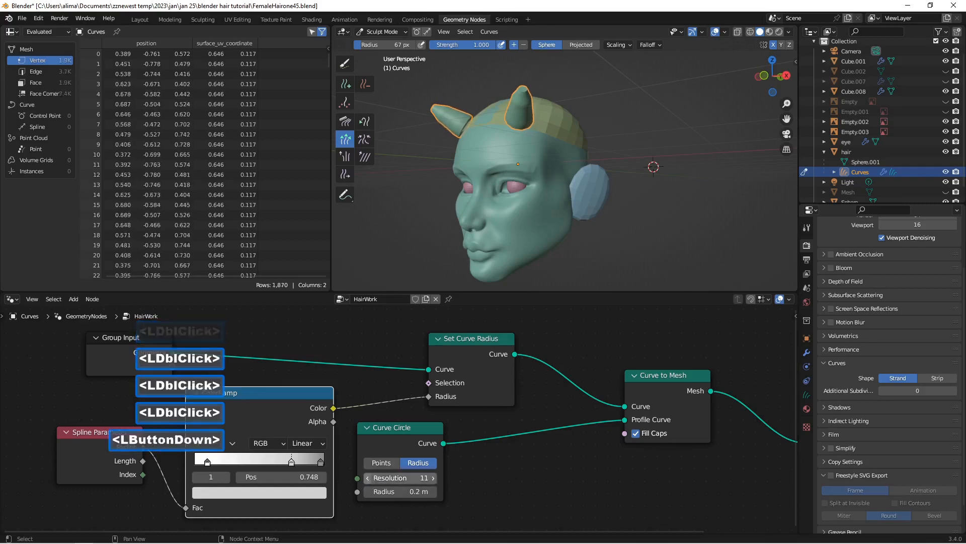
{"action": "double_click", "coordinate": [369, 481]}
{"action": "double_click", "coordinate": [369, 481]}
{"action": "left_click", "coordinate": [370, 481]}
{"action": "double_click", "coordinate": [369, 481]}
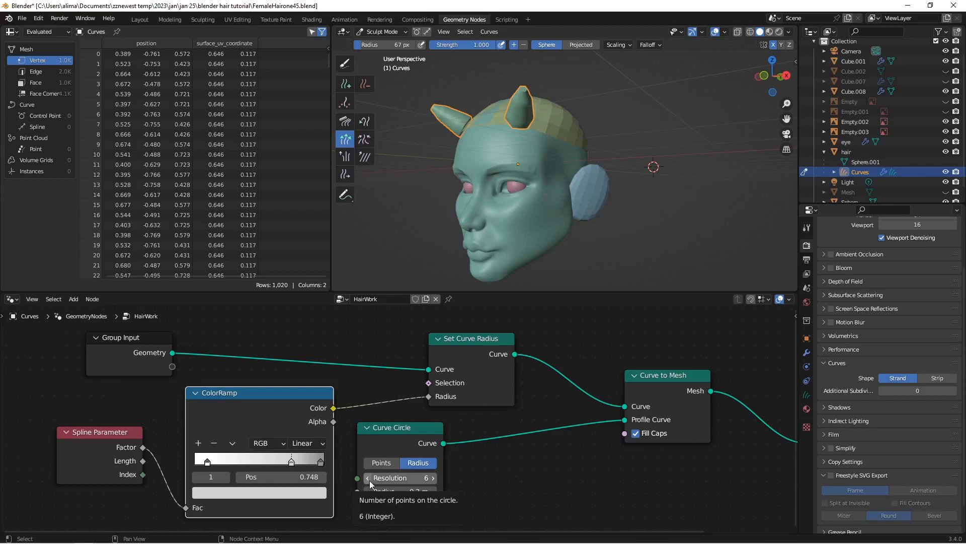
{"action": "left_click", "coordinate": [369, 481]}
{"action": "mouse_move", "coordinate": [566, 126]}
{"action": "middle_mouse_down"}
{"action": "mouse_move", "coordinate": [488, 155]}
{"action": "mouse_move", "coordinate": [482, 147]}
{"action": "mouse_move", "coordinate": [602, 133]}
{"action": "mouse_move", "coordinate": [524, 131]}
{"action": "mouse_move", "coordinate": [551, 136]}
{"action": "middle_mouse_up"}
{"action": "scroll", "coordinate": [488, 155], "scroll_direction": "up", "scroll_amount": 2}
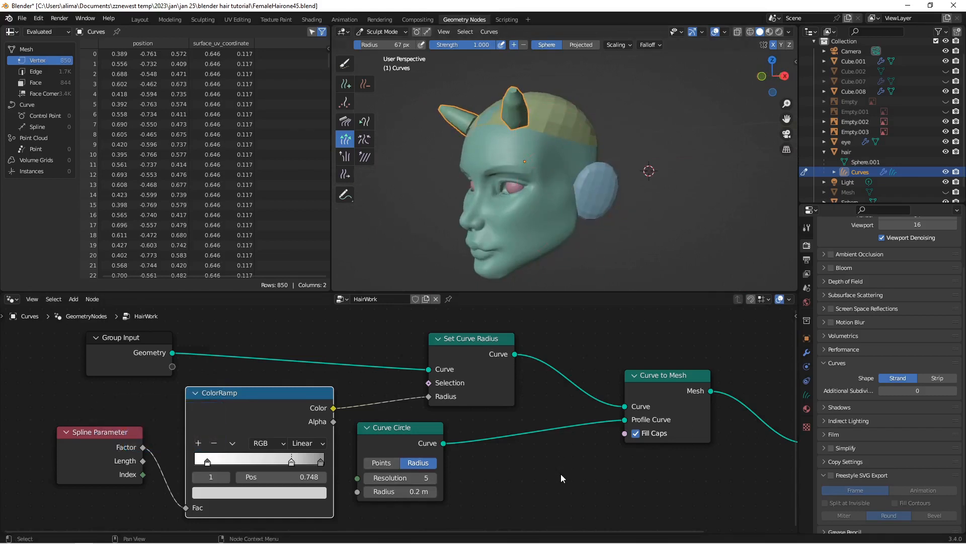
{"action": "key", "text": "Insert"}
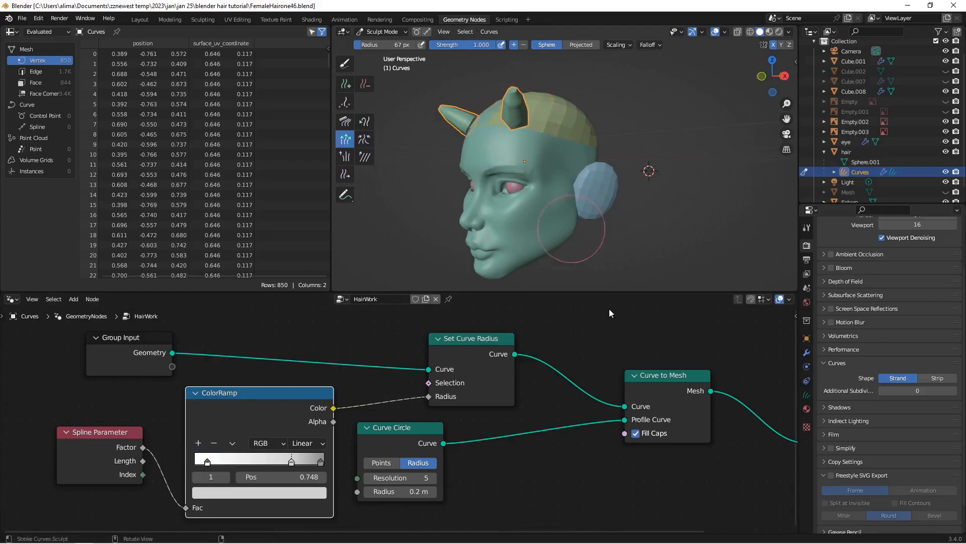
Step: Shift the Curve to Mesh node back and insert a Set Shade Smooth node between it and Group Output
{"action": "middle_click_drag", "start_coordinate": [684, 373], "coordinate": [501, 354]}
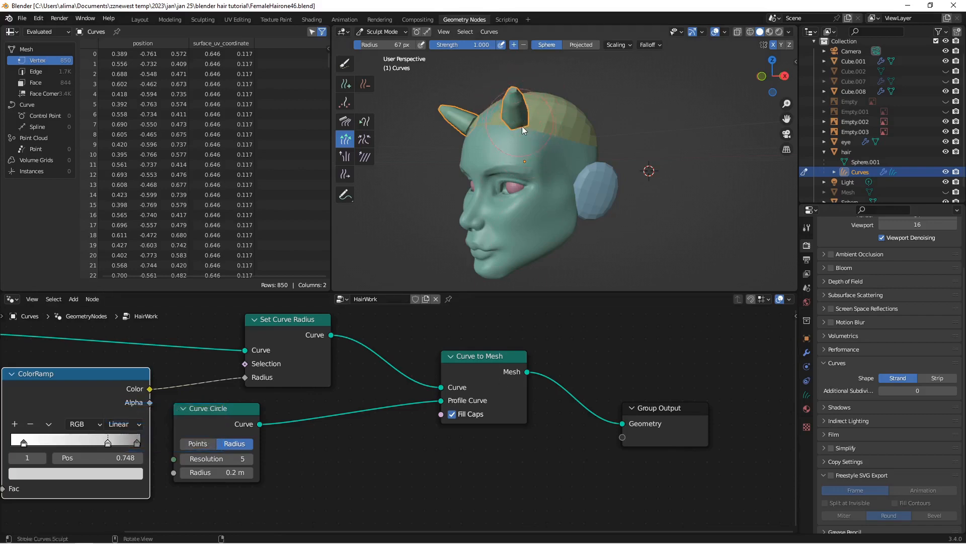
{"action": "left_click_drag", "start_coordinate": [498, 355], "coordinate": [424, 347]}
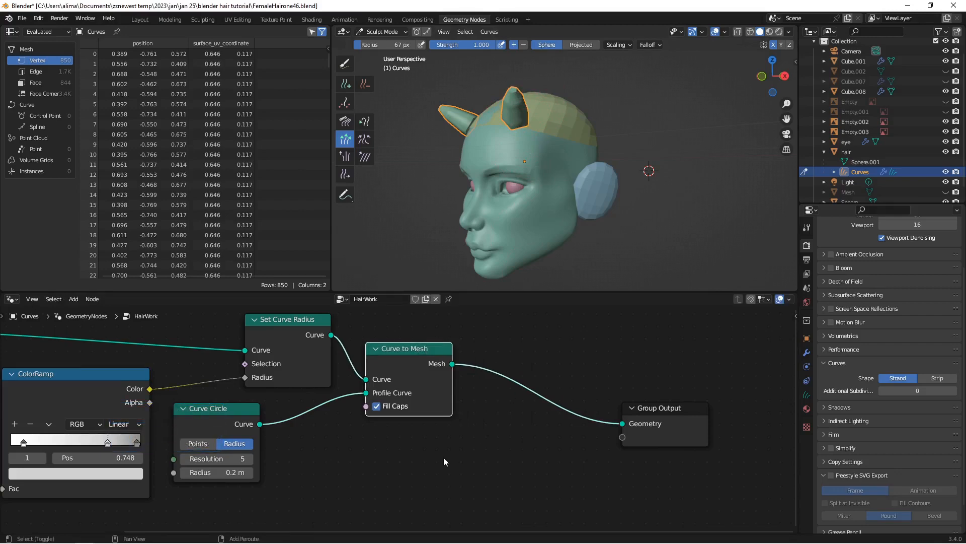
{"action": "key", "text": "shift+a"}
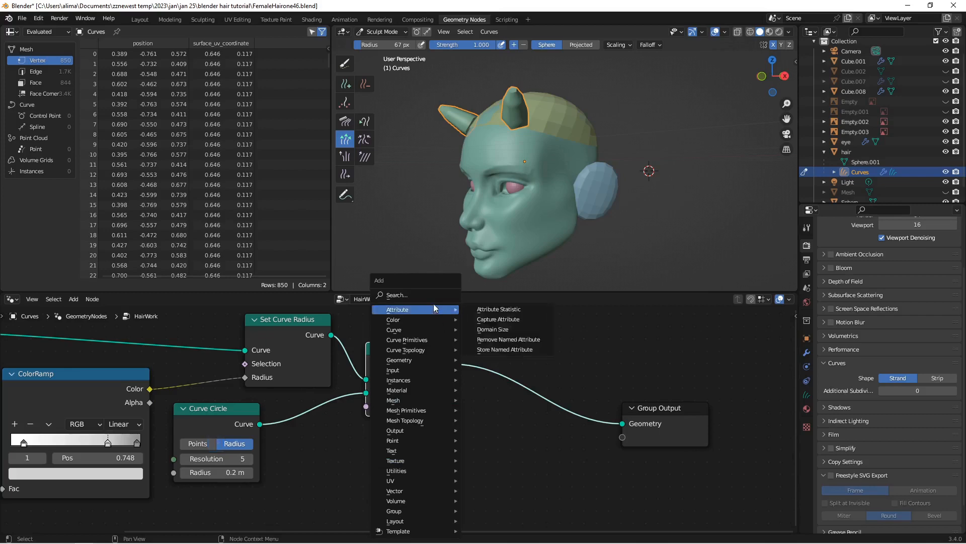
{"action": "left_click", "coordinate": [431, 296]}
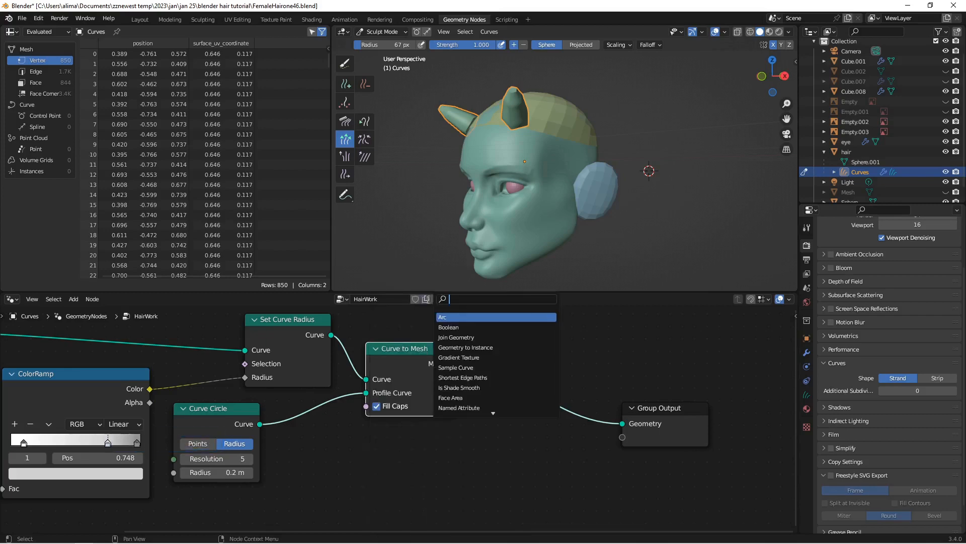
{"action": "type", "text": "shade"}
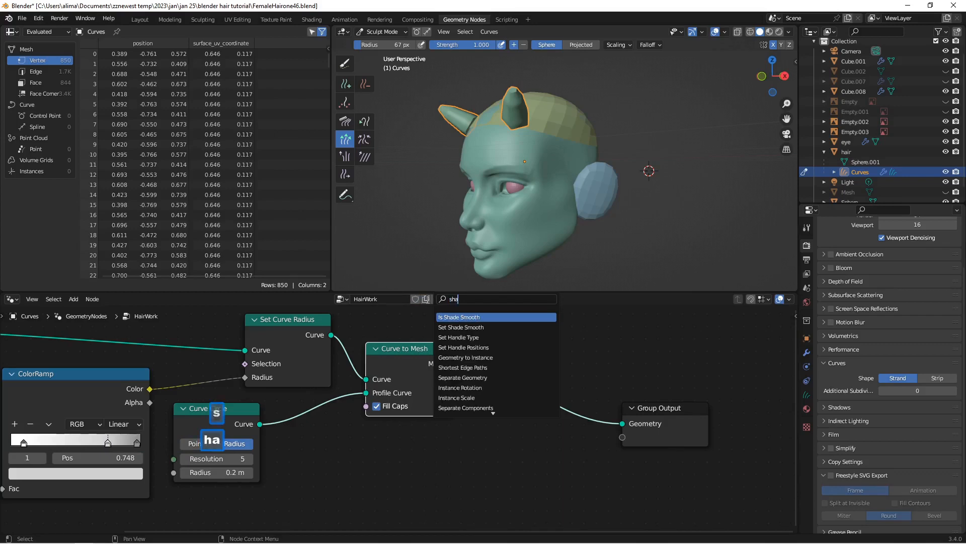
{"action": "left_click", "coordinate": [466, 327]}
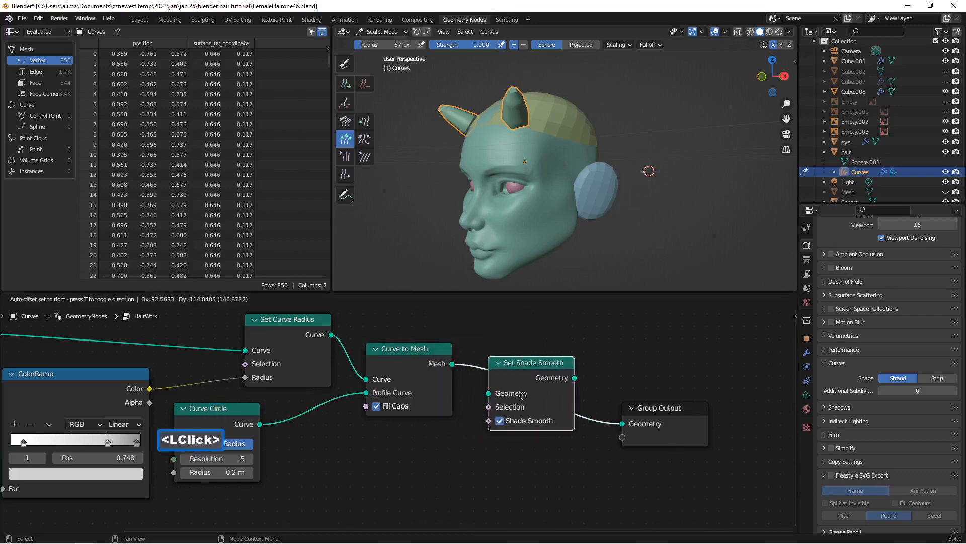
{"action": "left_click", "coordinate": [553, 359]}
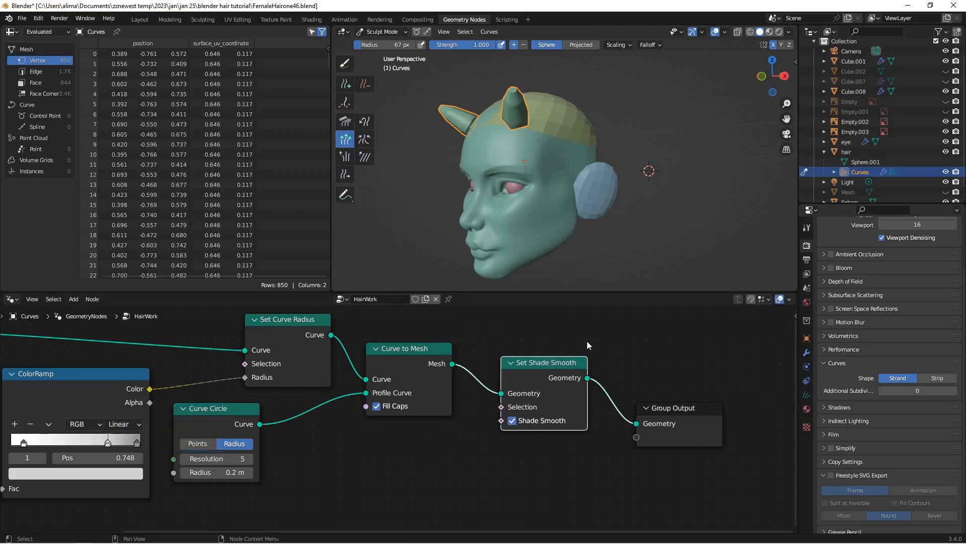
Step: Disable Shade Smooth on the Set Shade Smooth node and save the file as FemaleHairone47
{"action": "left_click", "coordinate": [512, 421]}
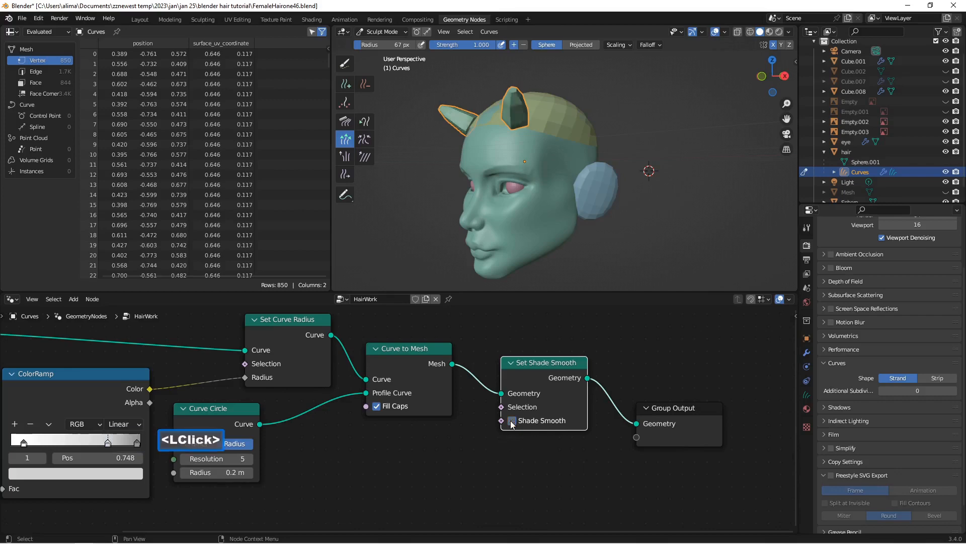
{"action": "middle_click_drag", "start_coordinate": [512, 201], "coordinate": [527, 172]}
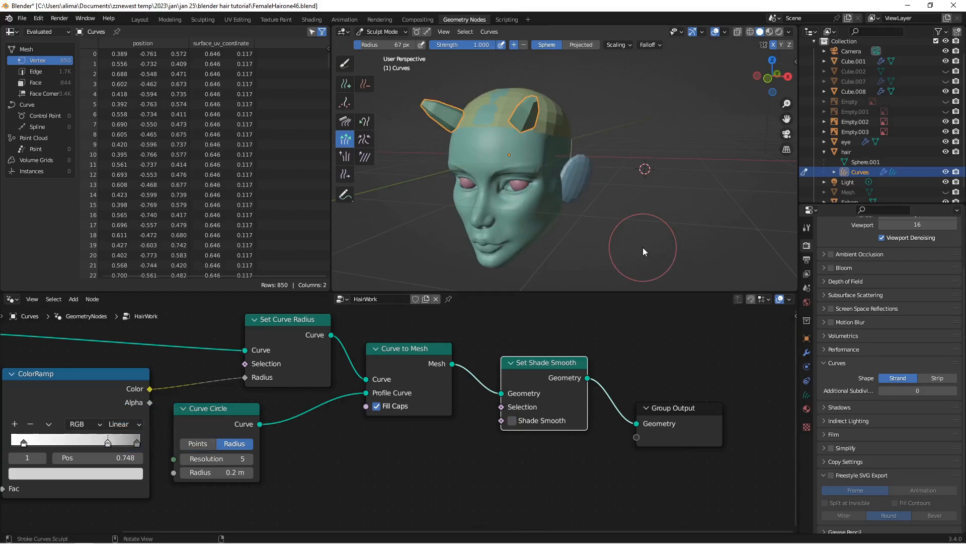
{"action": "key", "text": "Insert"}
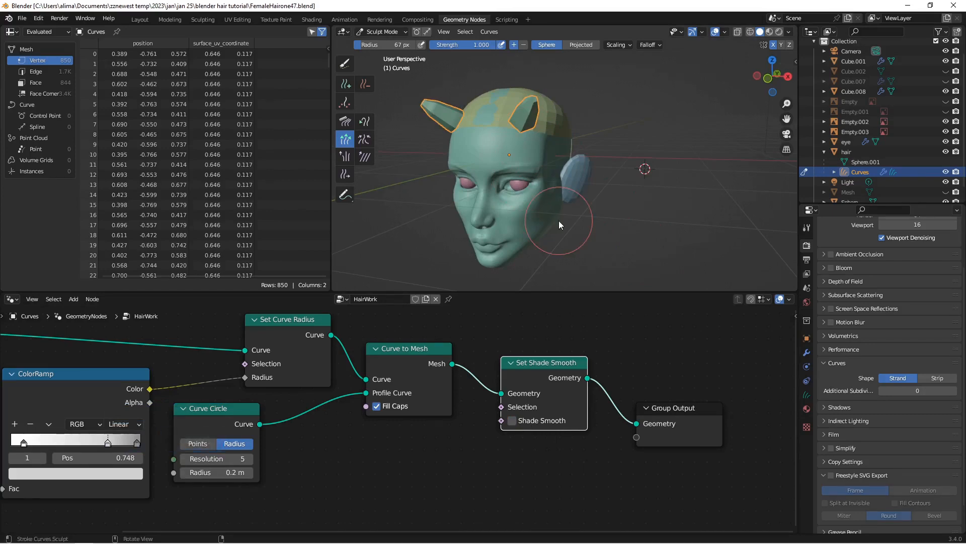
Step: Turn off X mirror symmetry and slide the strand on the character's right side toward the middle of the forehead with the Slide brush
{"action": "left_click", "coordinate": [774, 45]}
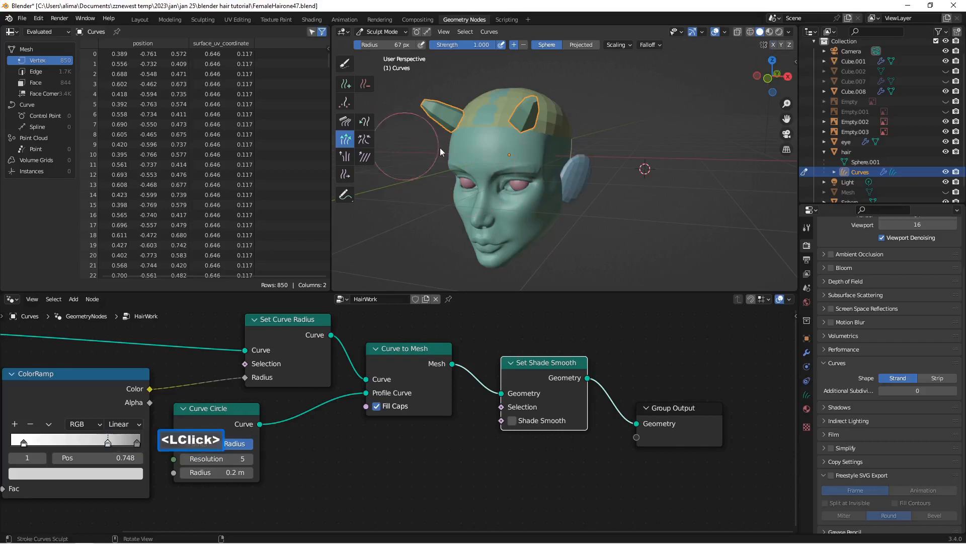
{"action": "middle_click_drag", "start_coordinate": [440, 147], "coordinate": [535, 140]}
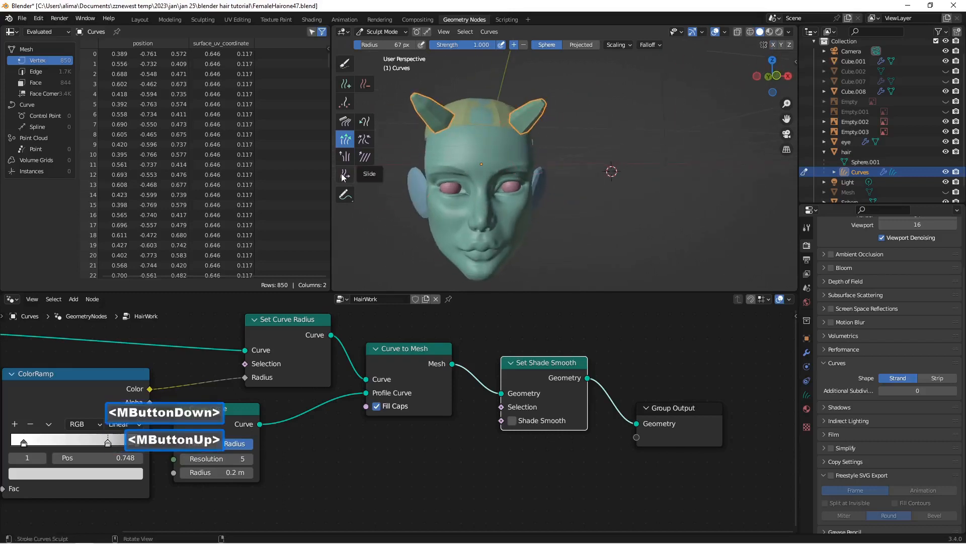
{"action": "left_click", "coordinate": [344, 175]}
{"action": "left_click_drag", "start_coordinate": [431, 120], "coordinate": [497, 122]}
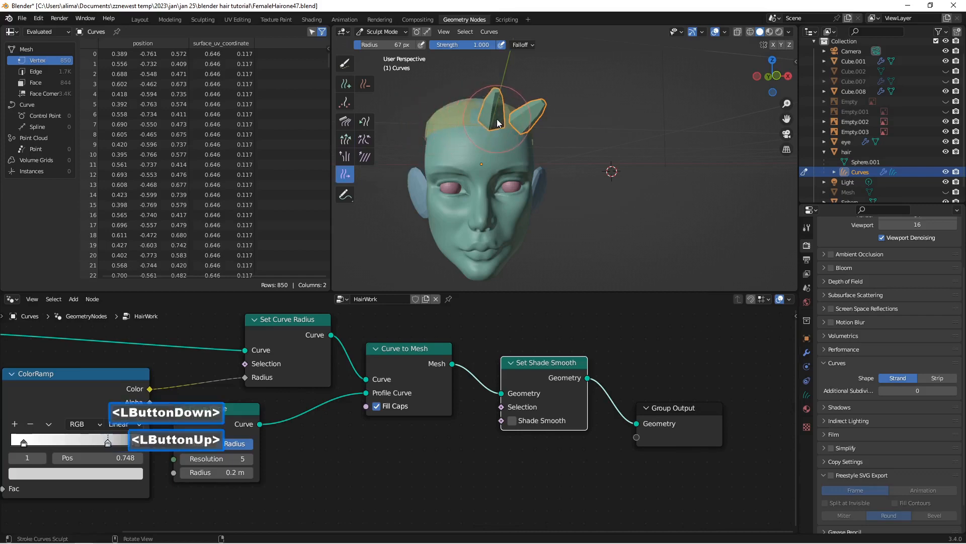
{"action": "middle_click_drag", "start_coordinate": [497, 119], "coordinate": [541, 150]}
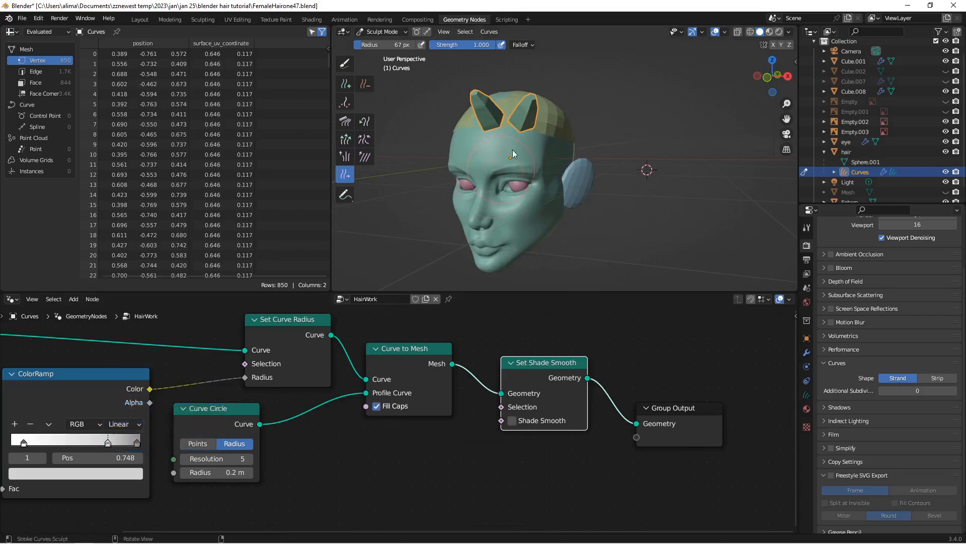
Step: Enable wireframe in the Curves object's viewport display and inspect the strands' mesh density up close
{"action": "mouse_move", "coordinate": [548, 150]}
{"action": "middle_mouse_down"}
{"action": "mouse_move", "coordinate": [460, 159]}
{"action": "mouse_move", "coordinate": [531, 124]}
{"action": "mouse_move", "coordinate": [567, 152]}
{"action": "middle_mouse_up"}
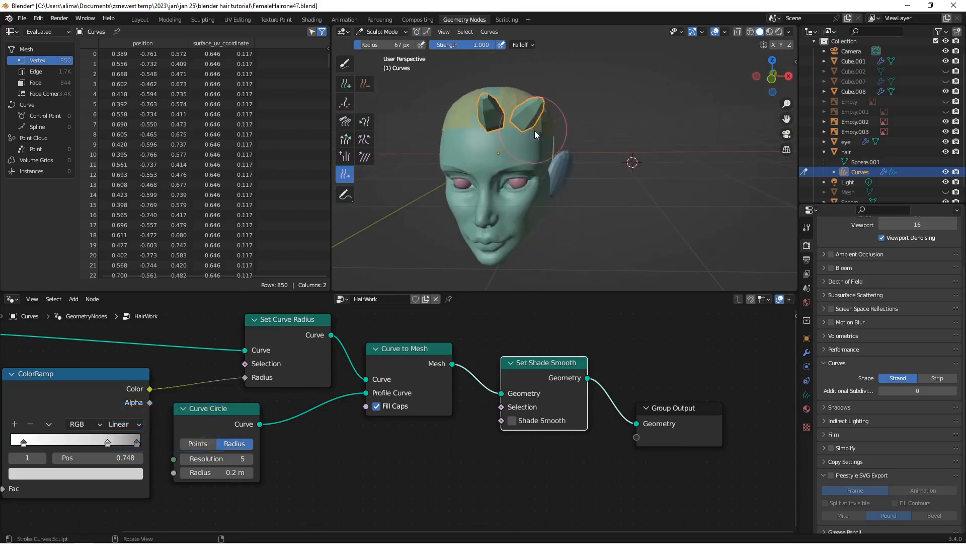
{"action": "left_click", "coordinate": [807, 341]}
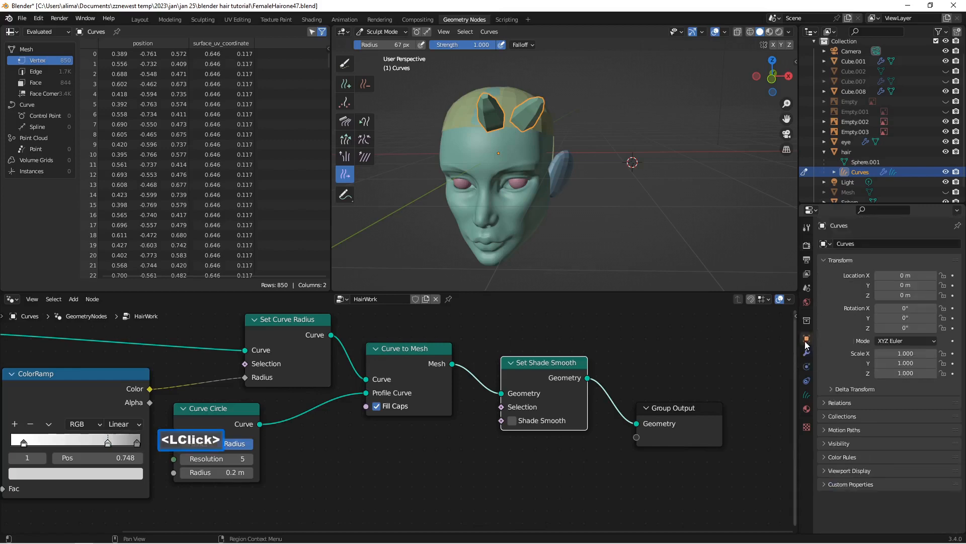
{"action": "left_click", "coordinate": [825, 471]}
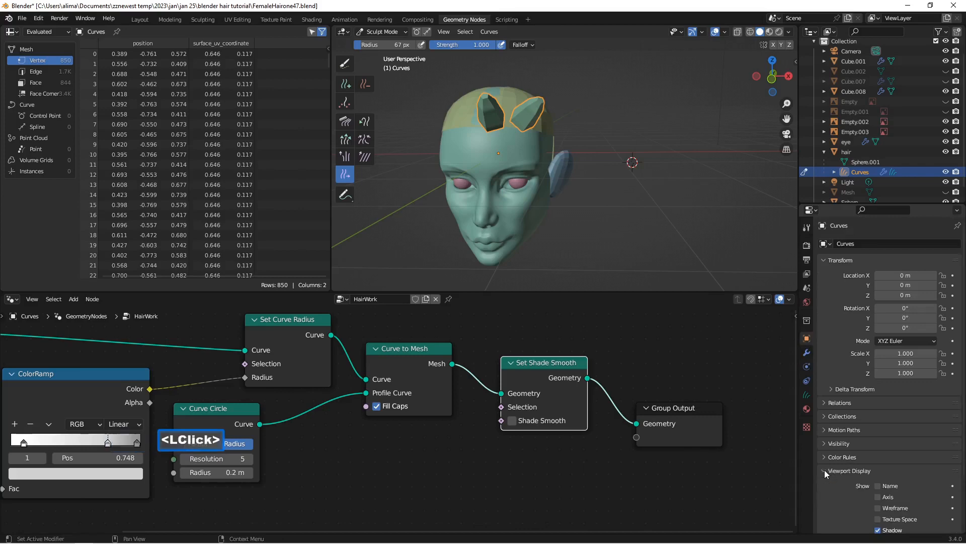
{"action": "left_click", "coordinate": [882, 507]}
{"action": "scroll", "coordinate": [553, 183], "scroll_direction": "up", "scroll_amount": 3}
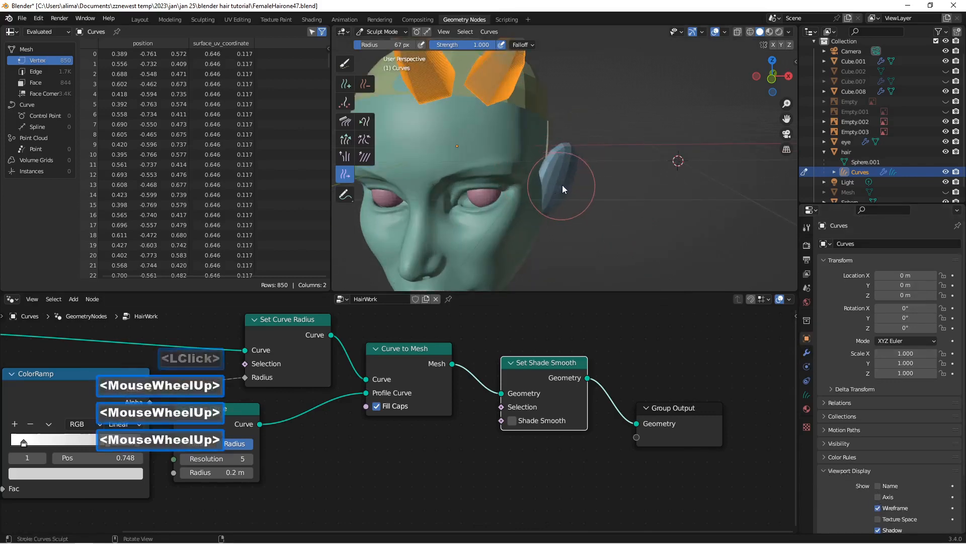
{"action": "middle_click_drag", "start_coordinate": [539, 137], "coordinate": [614, 186], "text": "shift"}
{"action": "scroll", "coordinate": [626, 212], "scroll_direction": "up", "scroll_amount": 2}
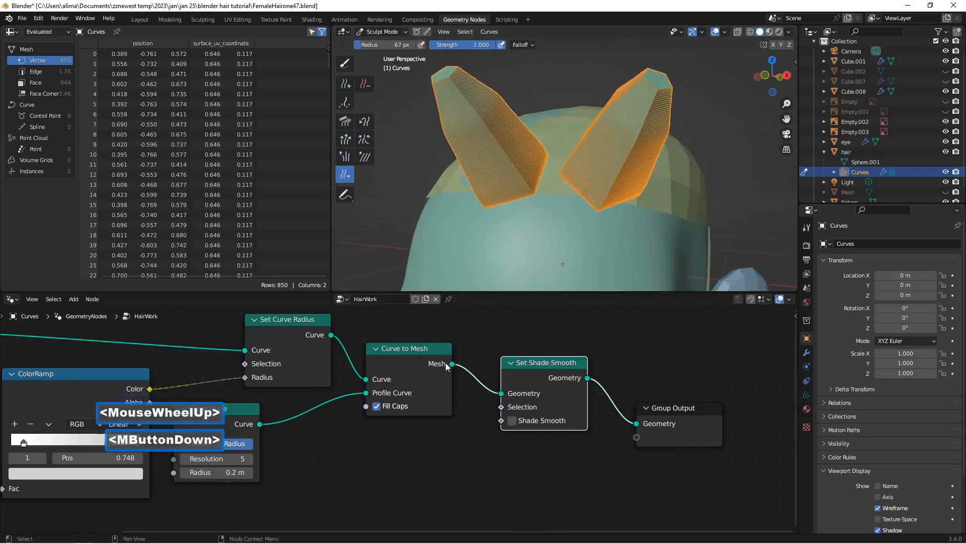
Step: Move the Group Input node back and insert a Resample Curve node between it and Set Curve Radius
{"action": "scroll", "coordinate": [432, 360], "scroll_direction": "down", "scroll_amount": 2}
{"action": "scroll", "coordinate": [377, 343], "scroll_direction": "down", "scroll_amount": 1}
{"action": "middle_click_drag", "start_coordinate": [356, 344], "coordinate": [536, 373]}
{"action": "left_click_drag", "start_coordinate": [248, 371], "coordinate": [202, 362]}
{"action": "key", "text": "shift+a"}
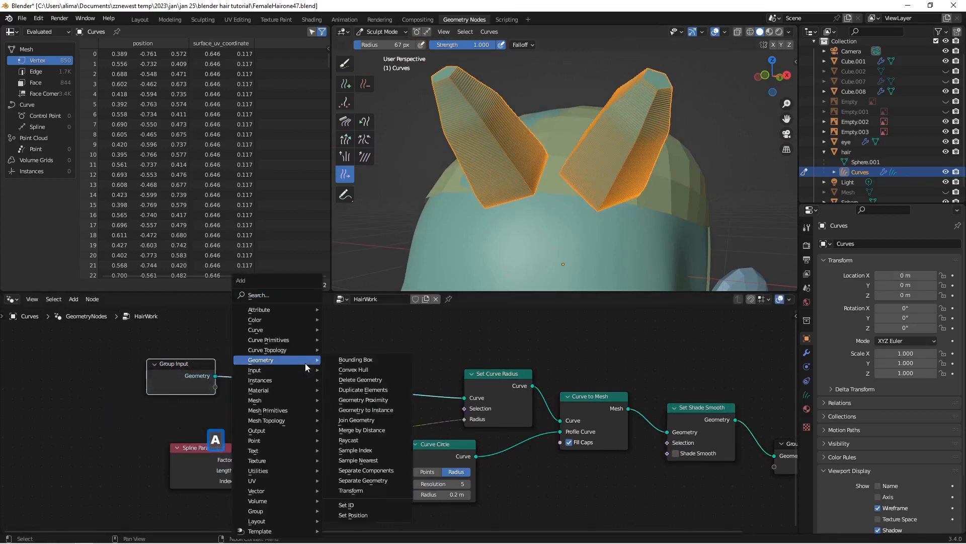
{"action": "left_click", "coordinate": [269, 300]}
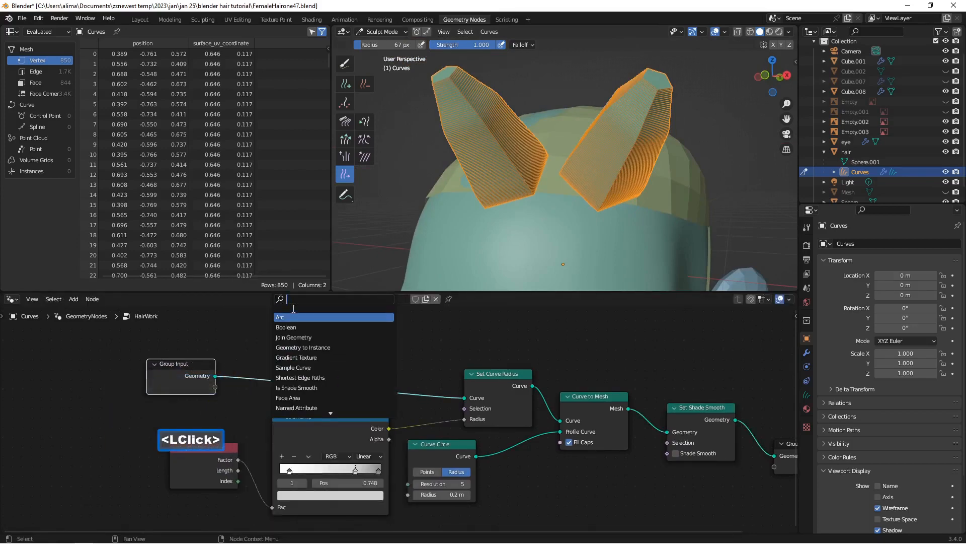
{"action": "type", "text": "re"}
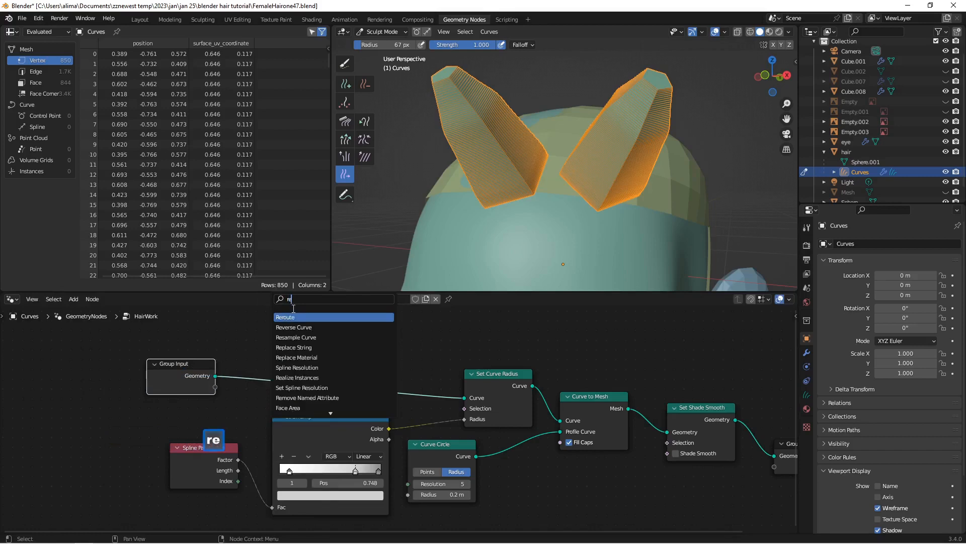
{"action": "left_click", "coordinate": [320, 341]}
{"action": "left_click", "coordinate": [291, 375]}
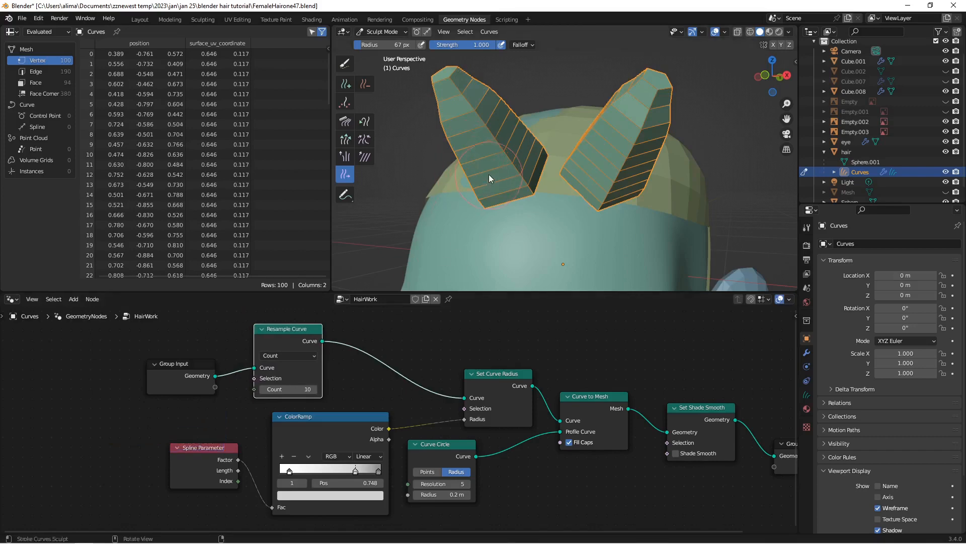
Step: Lower the Resample Curve count to 5 and check the simplified strands on the head
{"action": "left_click", "coordinate": [262, 389]}
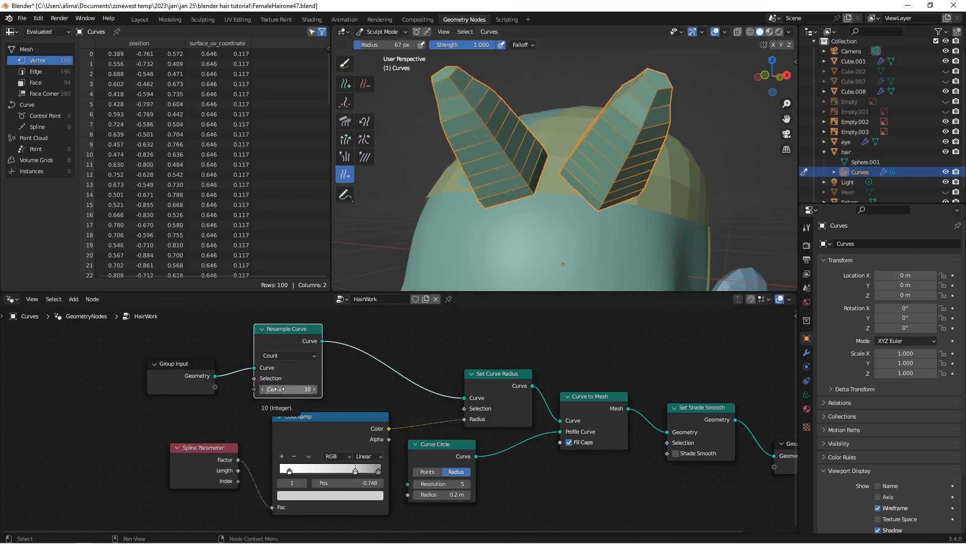
{"action": "left_click", "coordinate": [263, 390]}
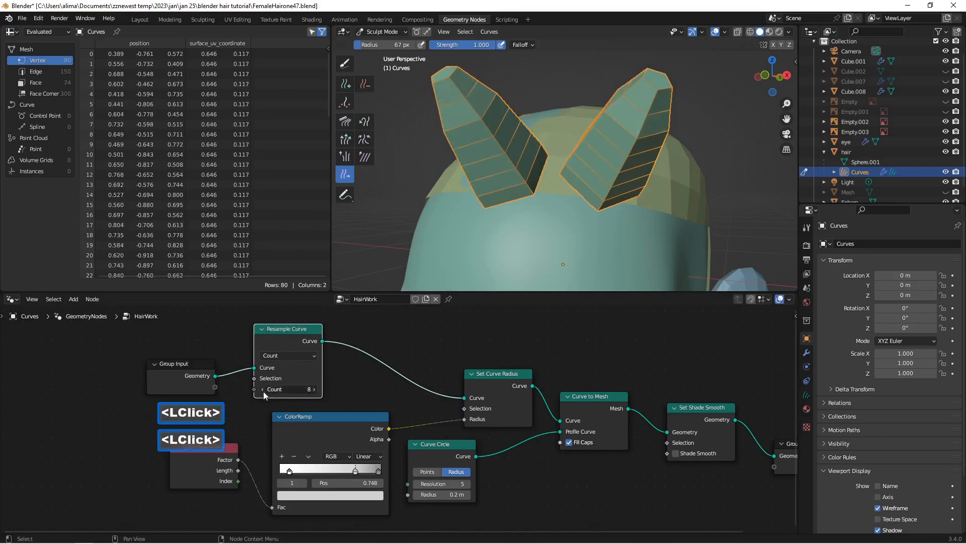
{"action": "left_click", "coordinate": [263, 391]}
{"action": "double_click", "coordinate": [264, 391]}
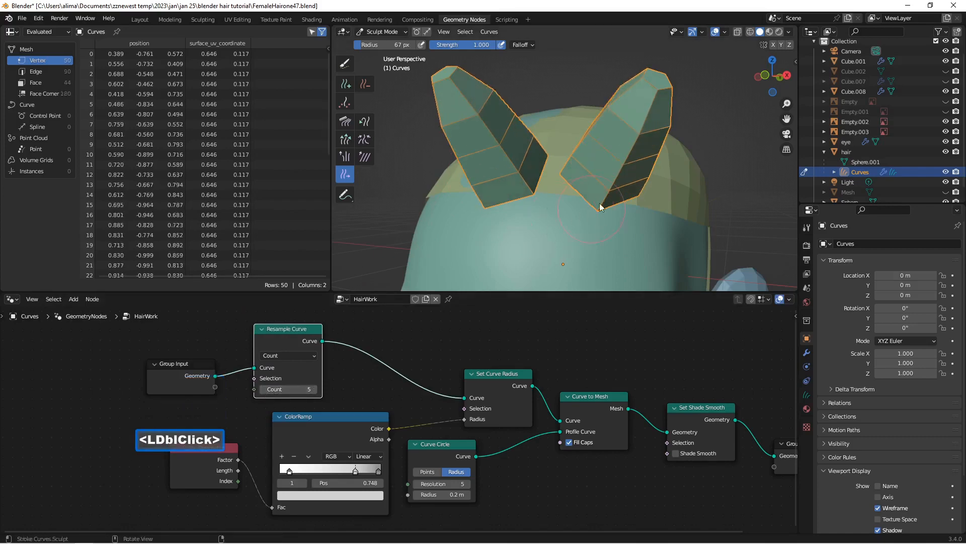
{"action": "scroll", "coordinate": [606, 199], "scroll_direction": "down", "scroll_amount": 5}
{"action": "middle_click_drag", "start_coordinate": [611, 200], "coordinate": [588, 195]}
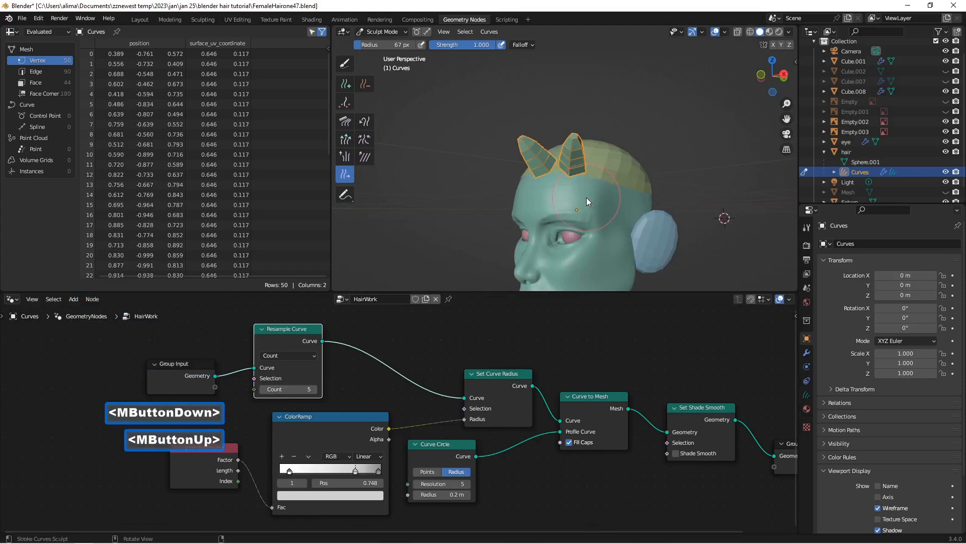
{"action": "scroll", "coordinate": [587, 198], "scroll_direction": "up", "scroll_amount": 1}
{"action": "scroll", "coordinate": [576, 171], "scroll_direction": "up", "scroll_amount": 1}
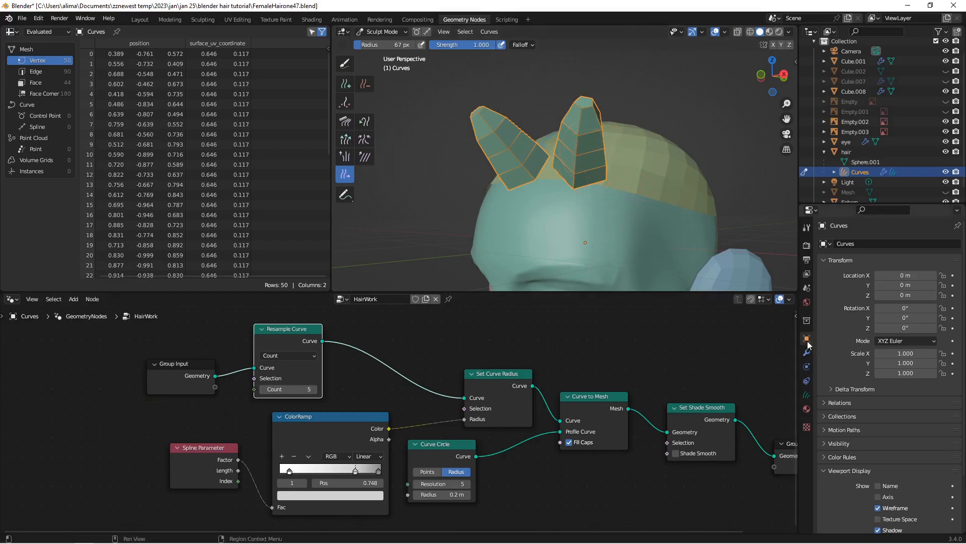
Step: Turn off the Curves object's wireframe display and rearrange the HairWork nodes to leave a gap between Curve to Mesh and Set Shade Smooth
{"action": "left_click", "coordinate": [879, 509]}
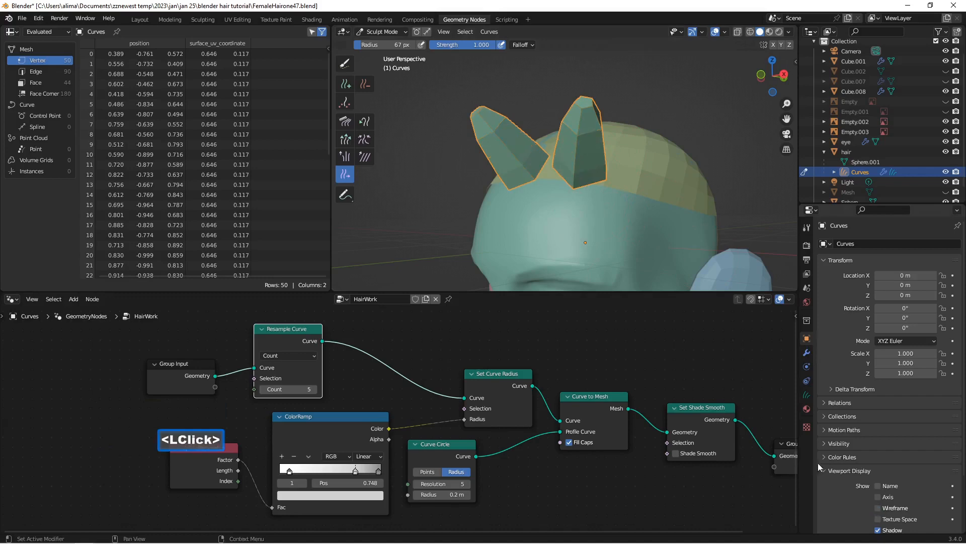
{"action": "scroll", "coordinate": [726, 370], "scroll_direction": "down", "scroll_amount": 2}
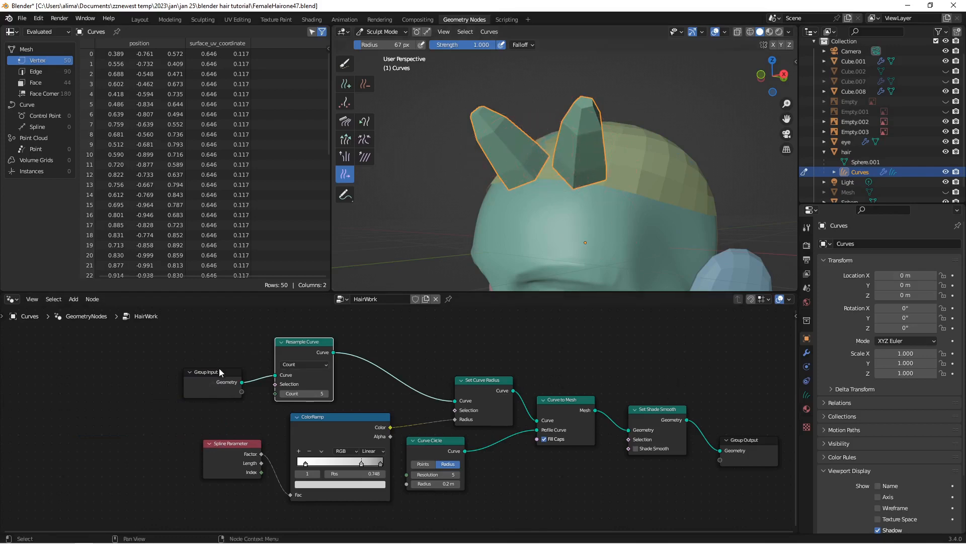
{"action": "left_click_drag", "start_coordinate": [220, 372], "coordinate": [143, 351]}
{"action": "left_click_drag", "start_coordinate": [310, 342], "coordinate": [254, 325]}
{"action": "left_click_drag", "start_coordinate": [246, 447], "coordinate": [148, 438]}
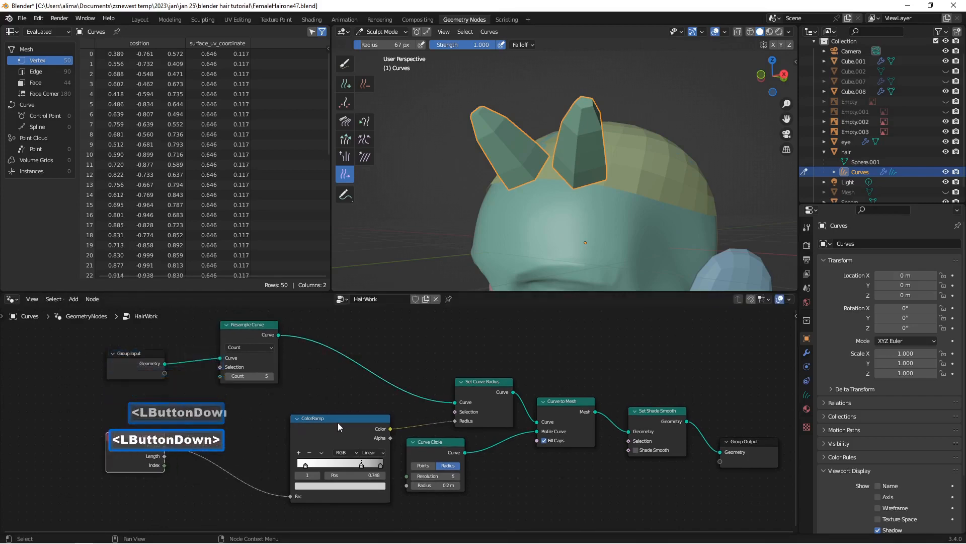
{"action": "left_click_drag", "start_coordinate": [337, 420], "coordinate": [245, 417]}
{"action": "left_click_drag", "start_coordinate": [421, 445], "coordinate": [328, 443]}
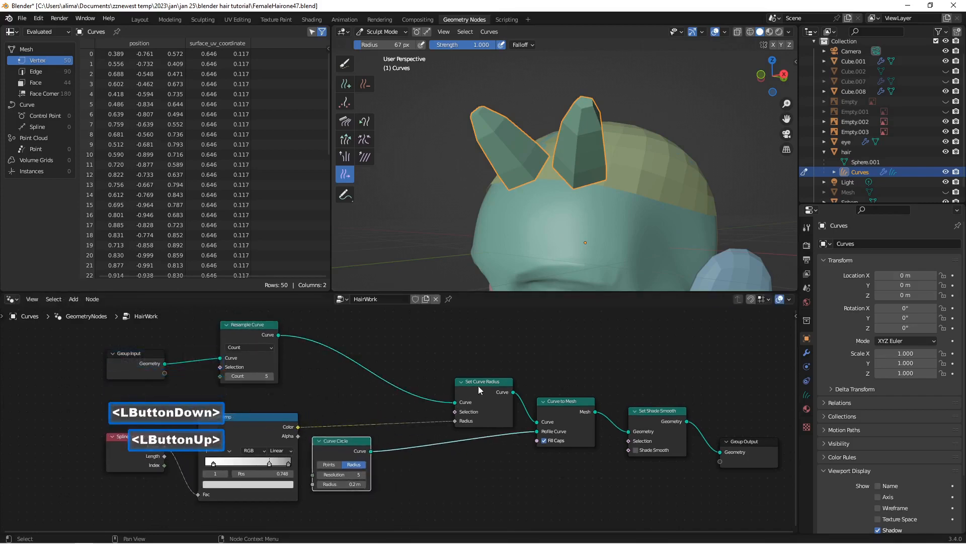
{"action": "left_click_drag", "start_coordinate": [476, 381], "coordinate": [355, 334]}
{"action": "left_click_drag", "start_coordinate": [540, 404], "coordinate": [437, 336]}
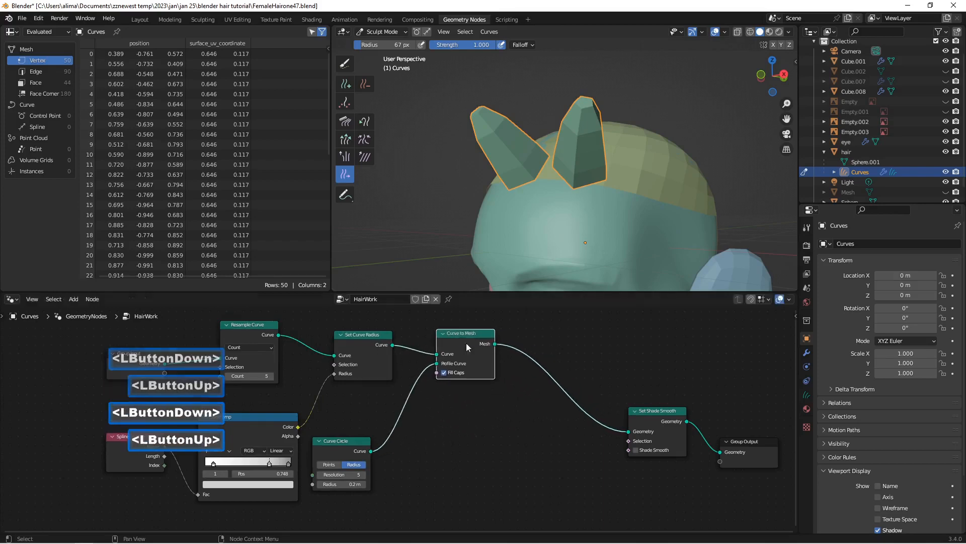
{"action": "left_click_drag", "start_coordinate": [654, 412], "coordinate": [654, 350]}
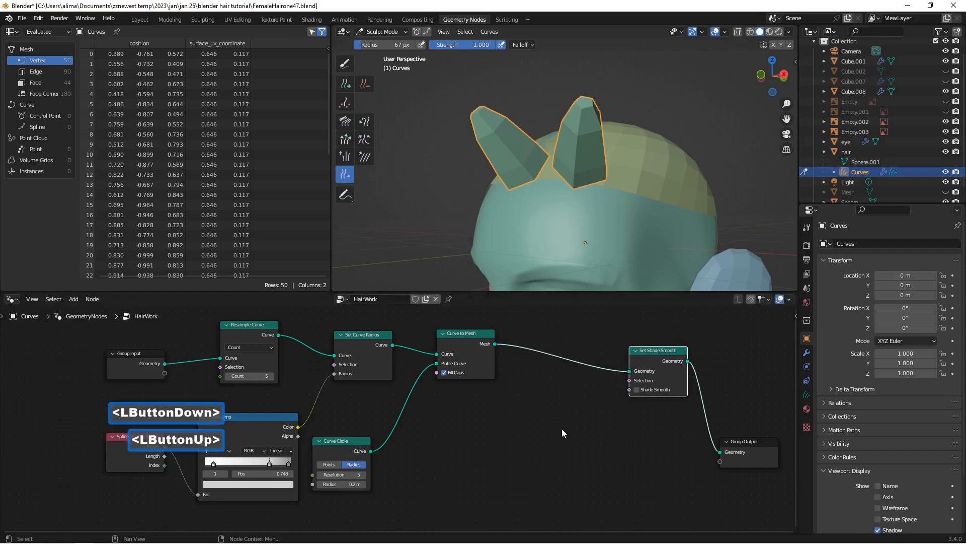
Step: Insert a Subdivision Surface node between Curve to Mesh and Set Shade Smooth, and enable Shade Smooth
{"action": "key", "text": "shift+a"}
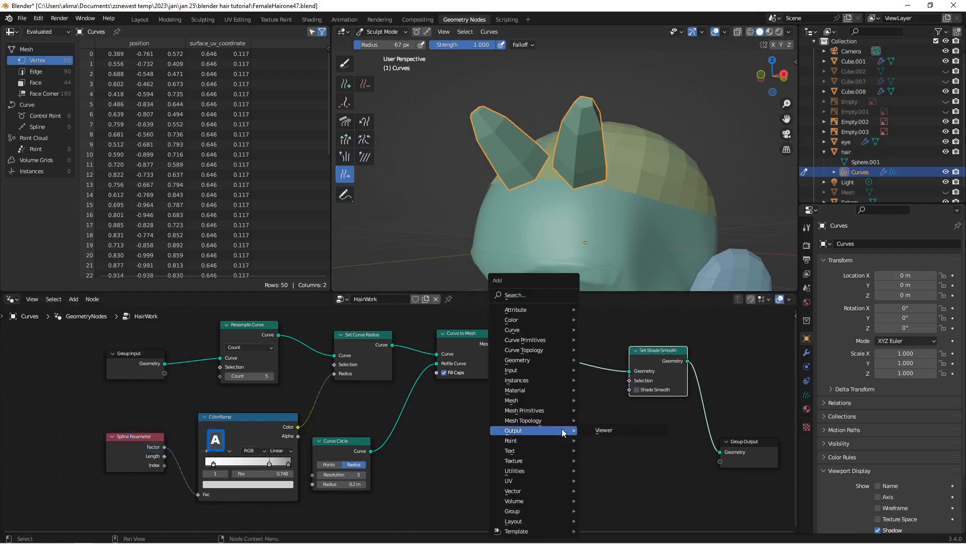
{"action": "left_click", "coordinate": [542, 295]}
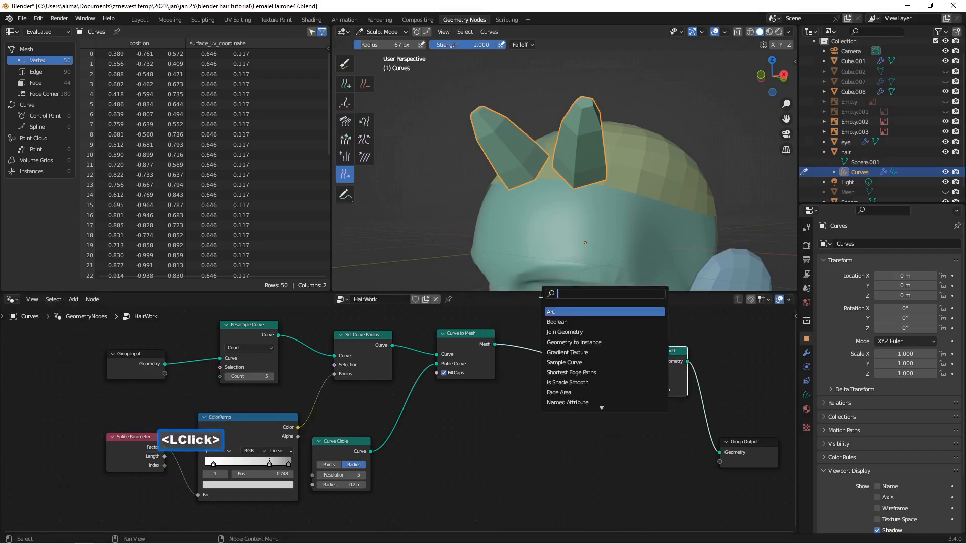
{"action": "type", "text": "subdv"}
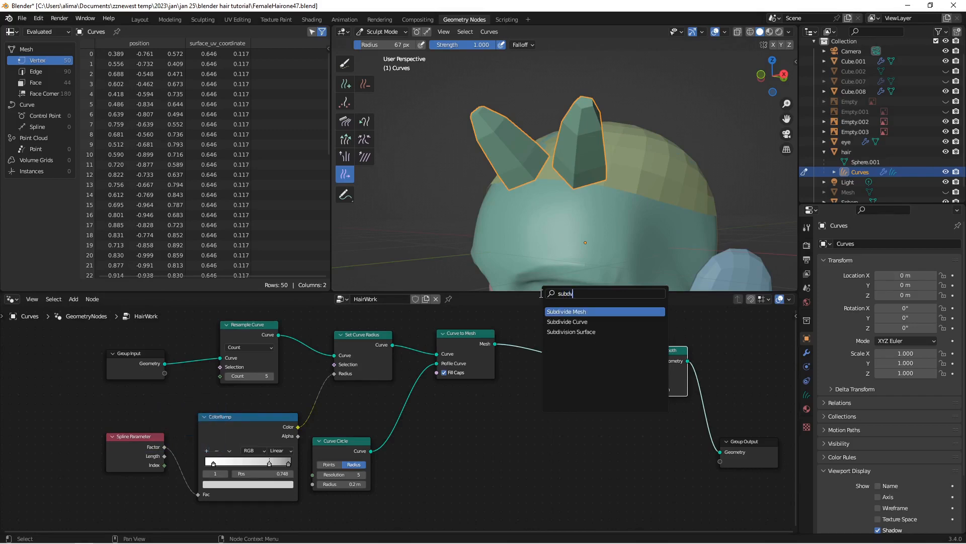
{"action": "left_click", "coordinate": [606, 331]}
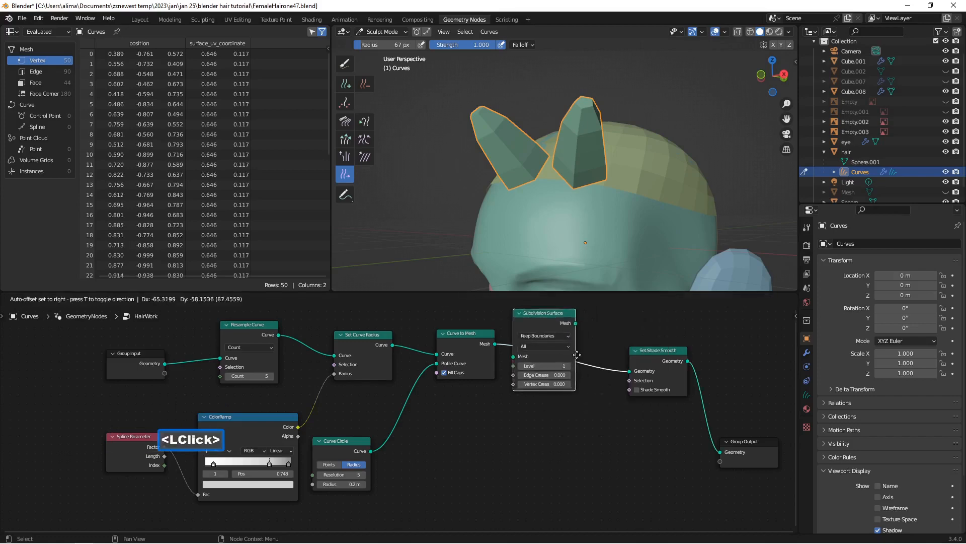
{"action": "left_click", "coordinate": [559, 327]}
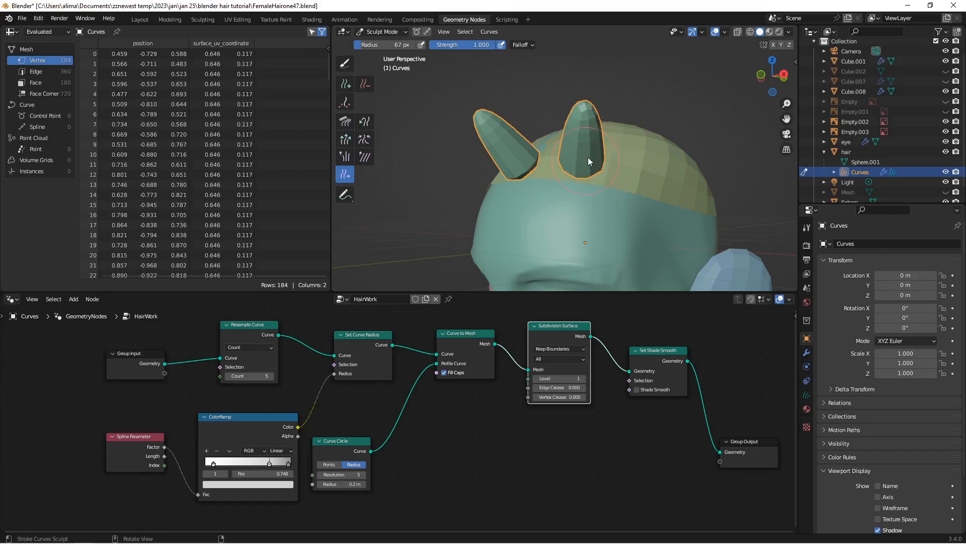
{"action": "left_click", "coordinate": [636, 390]}
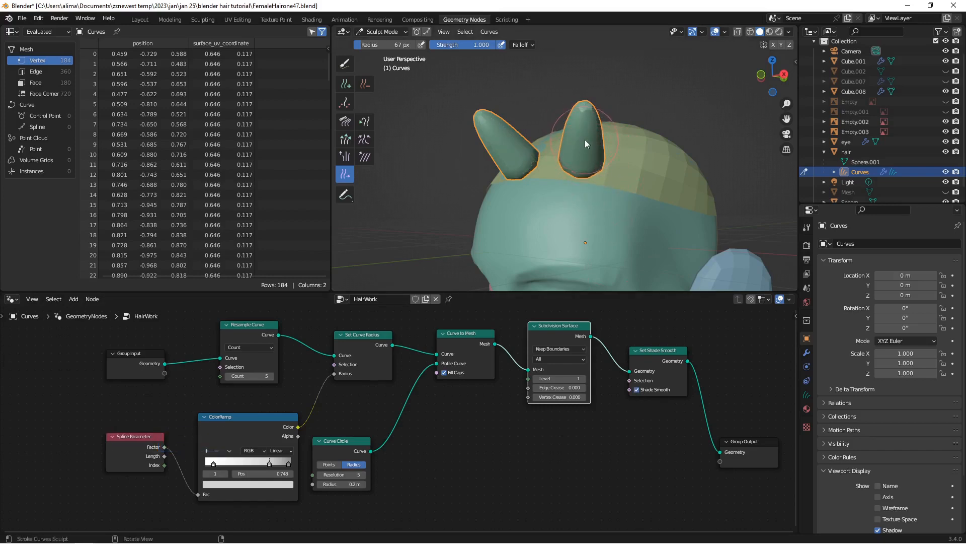
Step: Move the Spline Parameter, ColorRamp and Curve Circle nodes back and insert a Fillet Curve node between Curve Circle and Curve to Mesh's Profile Curve
{"action": "left_click_drag", "start_coordinate": [151, 435], "coordinate": [89, 432]}
{"action": "left_click_drag", "start_coordinate": [233, 427], "coordinate": [177, 429]}
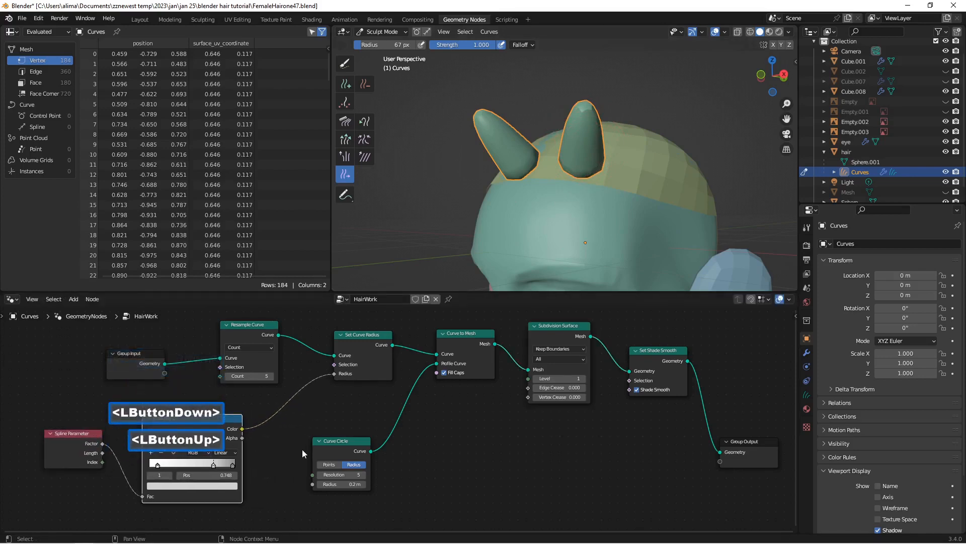
{"action": "left_click_drag", "start_coordinate": [323, 439], "coordinate": [287, 437]}
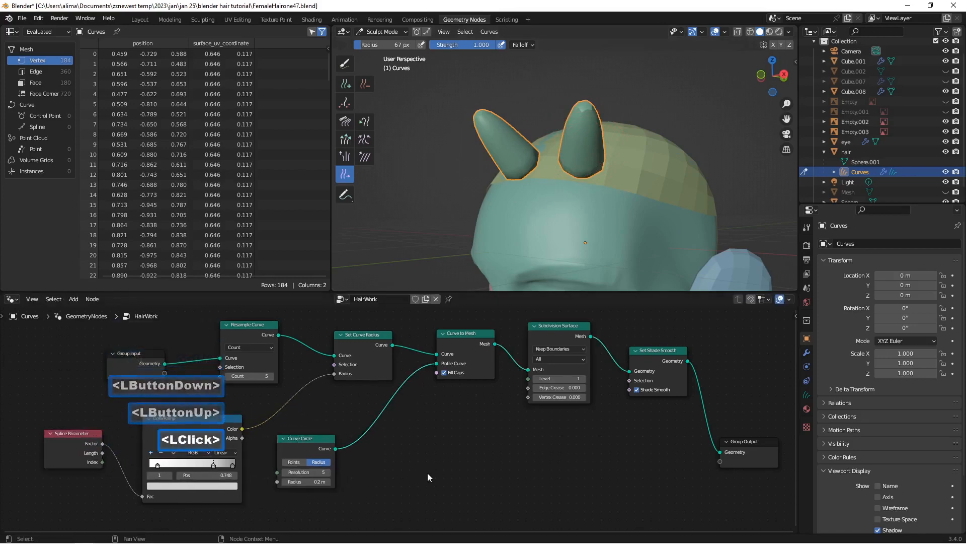
{"action": "key", "text": "shift+a"}
{"action": "left_click", "coordinate": [397, 295]}
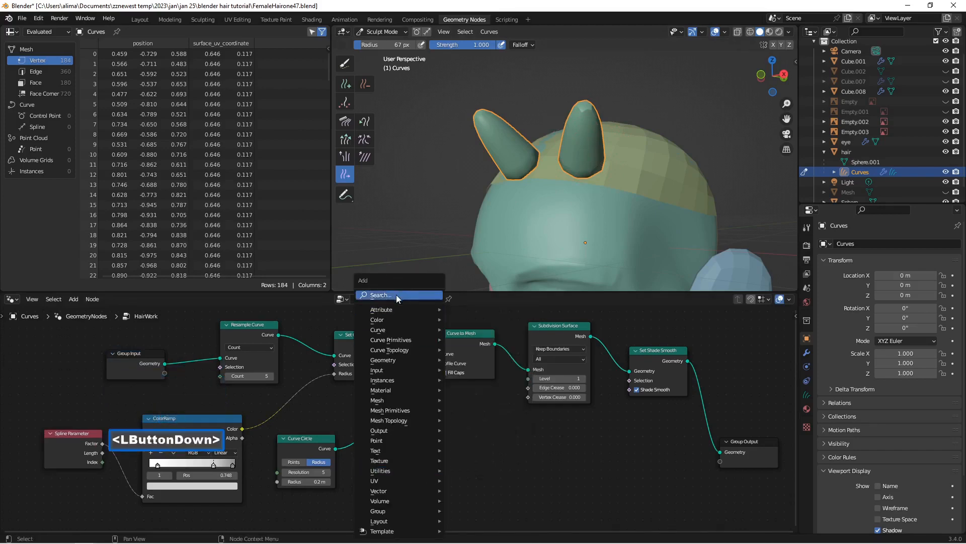
{"action": "type", "text": "fi"}
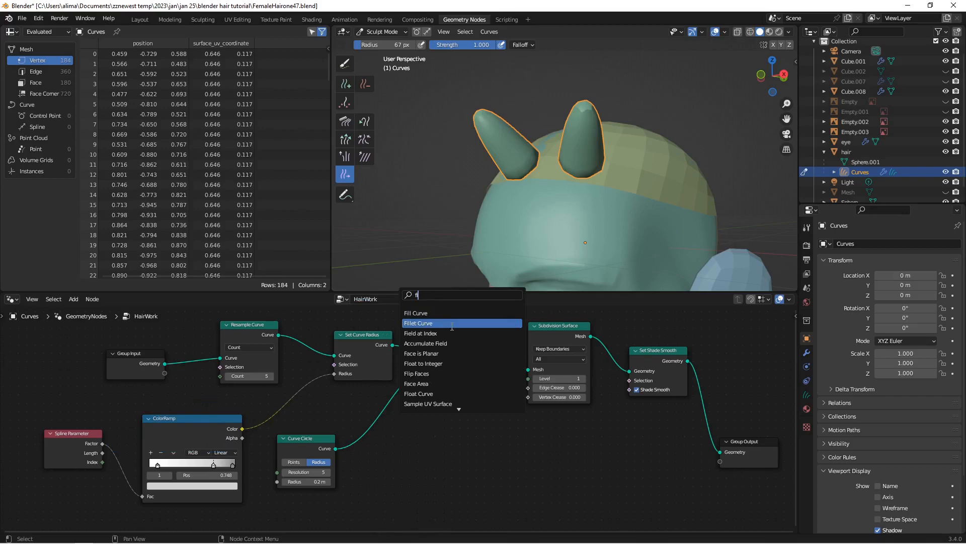
{"action": "left_click", "coordinate": [418, 323]}
{"action": "left_click", "coordinate": [417, 430]}
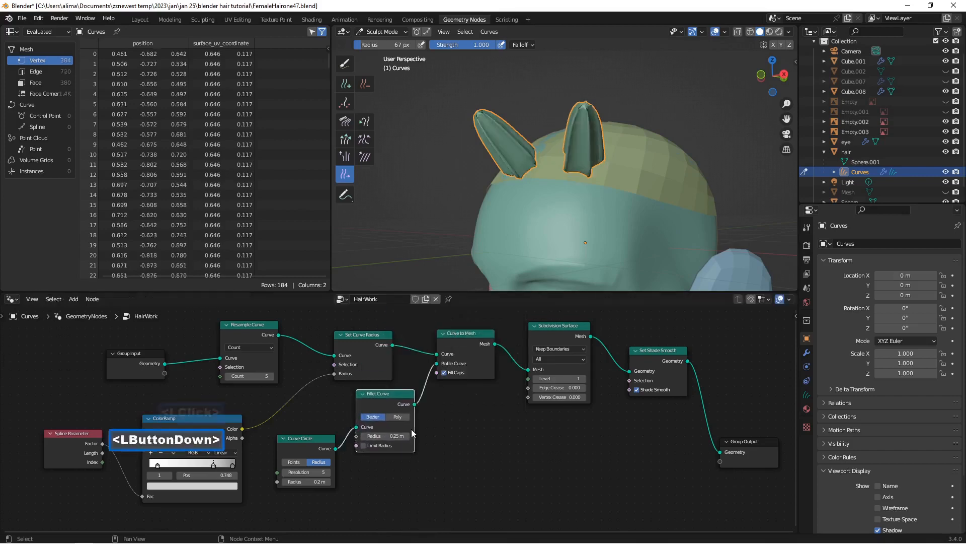
Step: Reduce the Fillet Curve radius to 0.15 m, inspect the strands, and save the file incrementally as FemaleHairone48.blend
{"action": "middle_click_drag", "start_coordinate": [581, 215], "coordinate": [638, 220]}
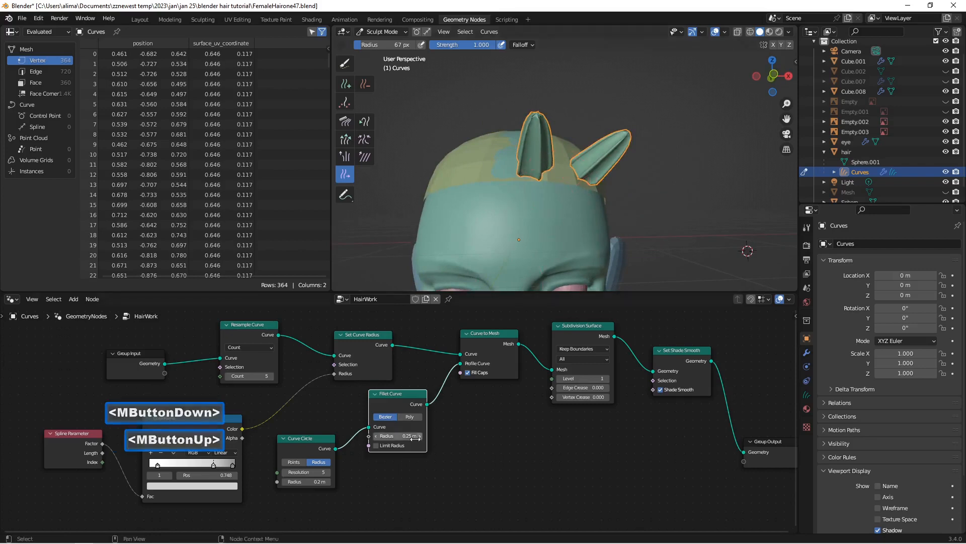
{"action": "scroll", "coordinate": [382, 432], "scroll_direction": "up", "scroll_amount": 3}
{"action": "scroll", "coordinate": [382, 432], "scroll_direction": "up", "scroll_amount": 2}
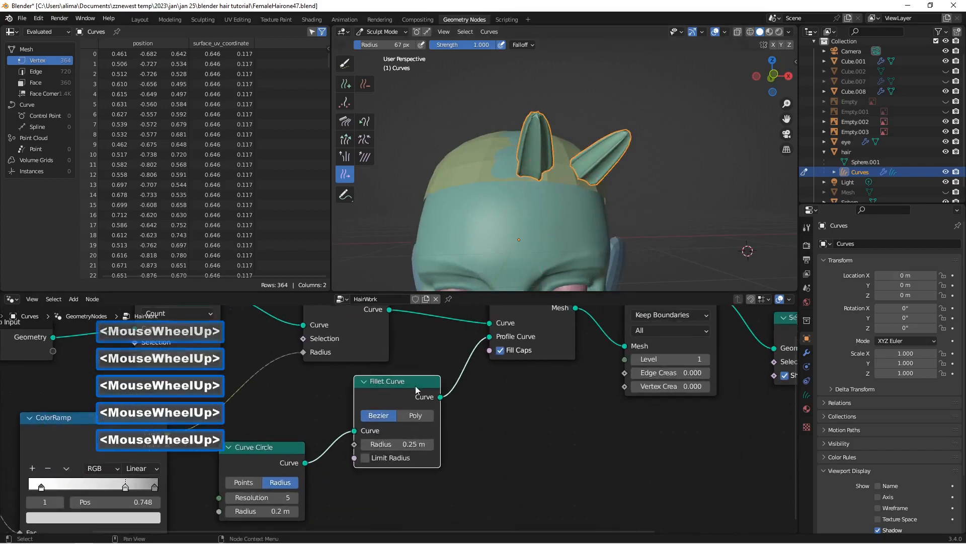
{"action": "left_click", "coordinate": [364, 445]}
{"action": "mouse_move", "coordinate": [549, 204]}
{"action": "middle_mouse_down"}
{"action": "mouse_move", "coordinate": [489, 215]}
{"action": "mouse_move", "coordinate": [557, 189]}
{"action": "mouse_move", "coordinate": [572, 201]}
{"action": "mouse_move", "coordinate": [563, 205]}
{"action": "middle_mouse_up"}
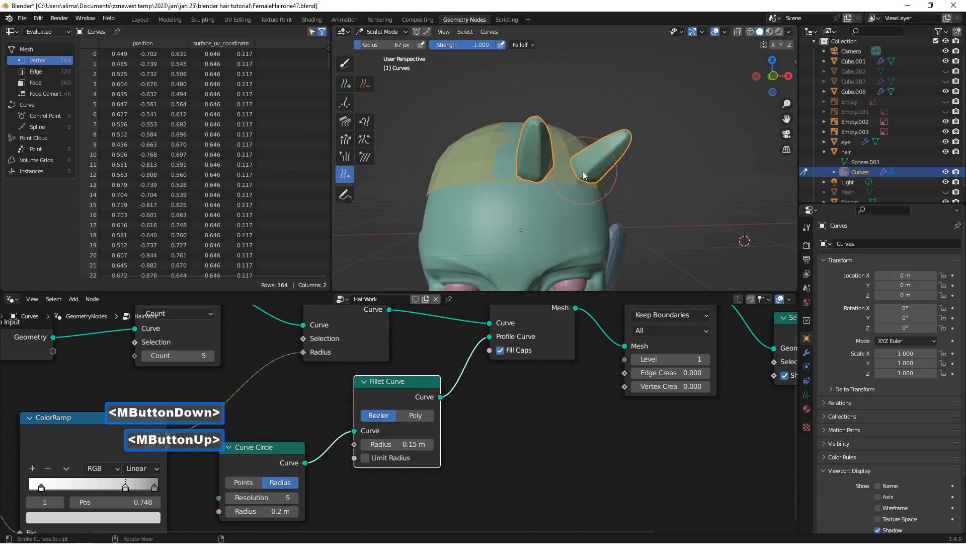
{"action": "mouse_move", "coordinate": [578, 171]}
{"action": "middle_mouse_down"}
{"action": "mouse_move", "coordinate": [537, 169]}
{"action": "mouse_move", "coordinate": [574, 160]}
{"action": "middle_mouse_up"}
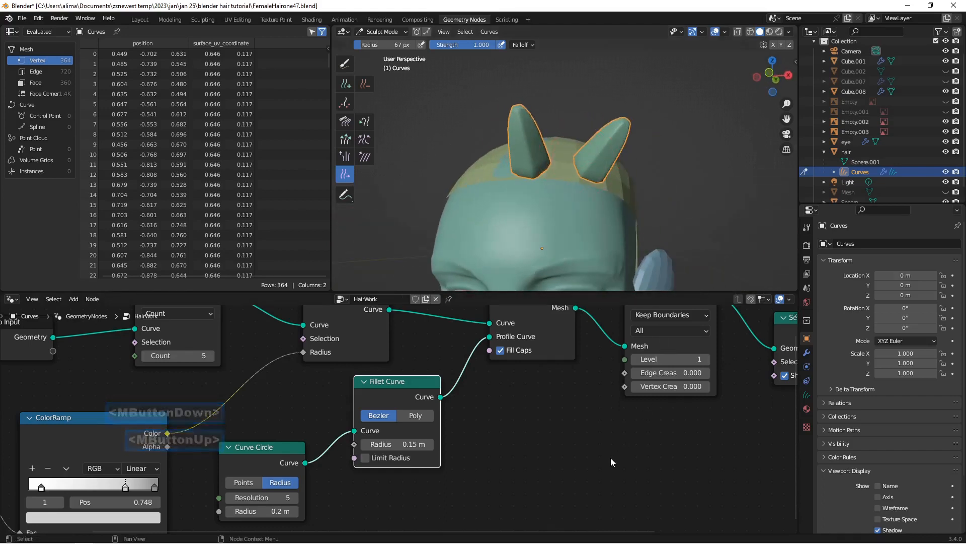
{"action": "key", "text": "Insert"}
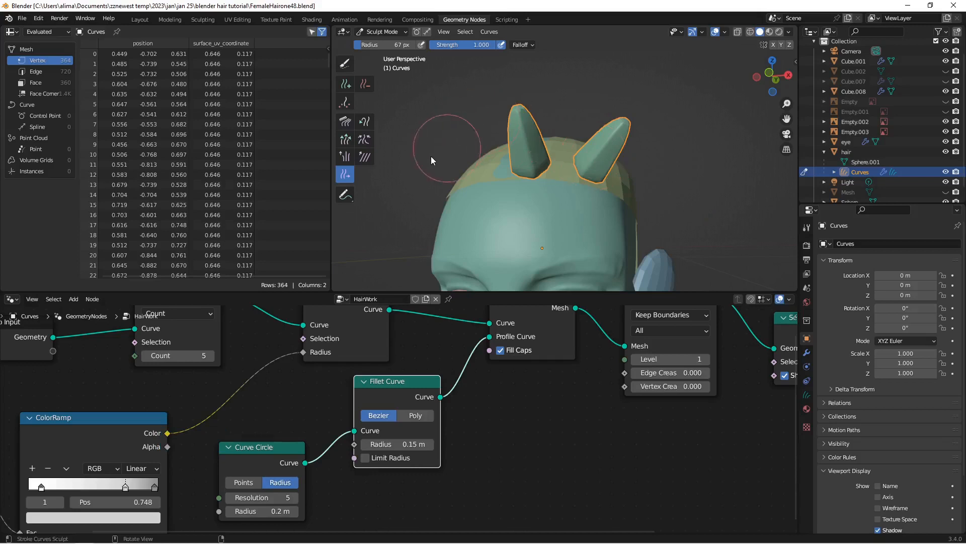
Step: Bend the tips of both strands toward the character's left side with the Snake Hook brush
{"action": "middle_click_drag", "start_coordinate": [593, 133], "coordinate": [579, 132]}
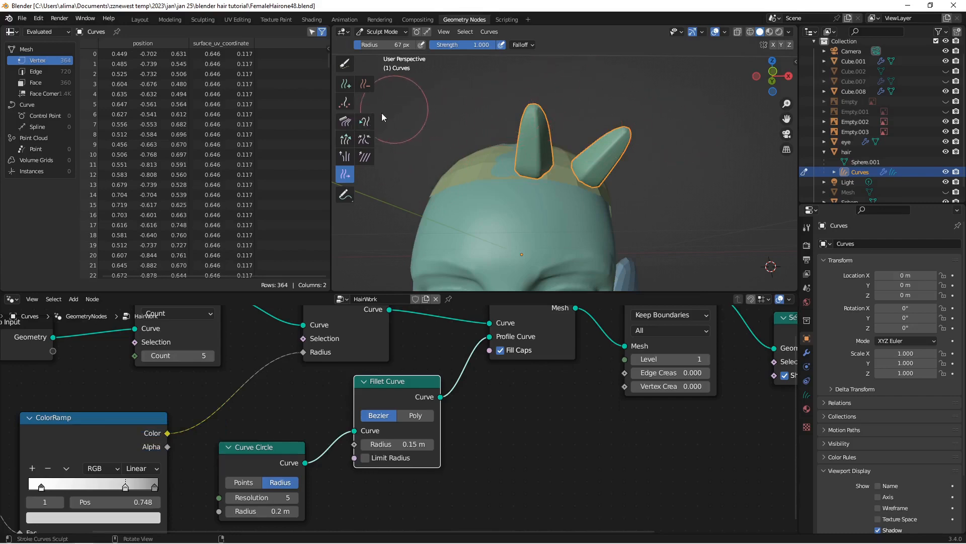
{"action": "left_click", "coordinate": [366, 122]}
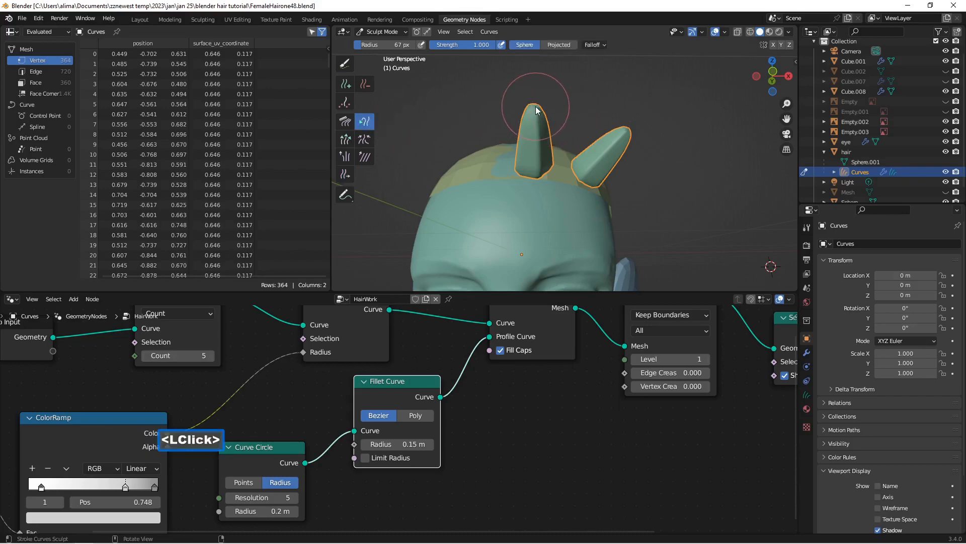
{"action": "left_click_drag", "start_coordinate": [535, 109], "coordinate": [583, 100]}
{"action": "left_click_drag", "start_coordinate": [627, 131], "coordinate": [659, 134]}
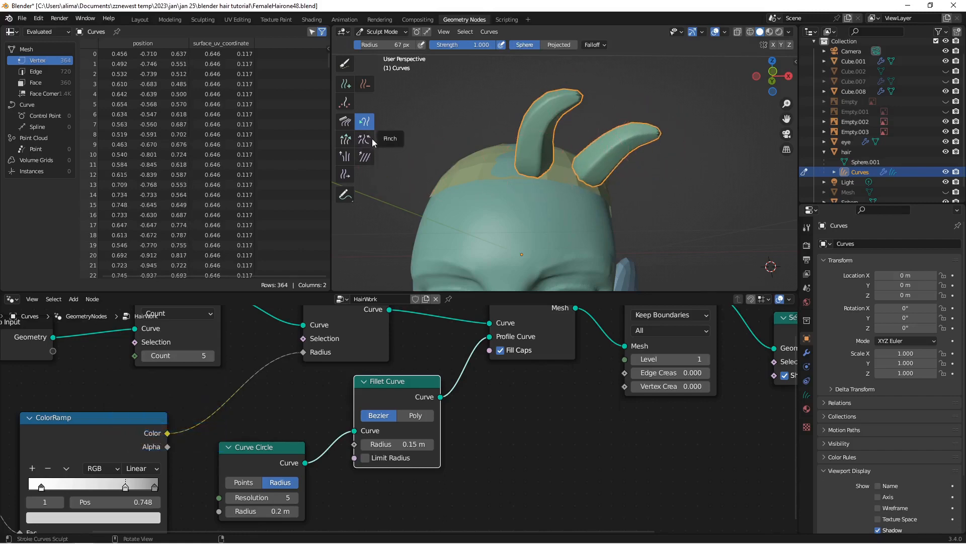
Step: Lengthen the middle strand with the Grow/Shrink brush and slightly adjust the length of the strand beside it
{"action": "left_click", "coordinate": [346, 141]}
{"action": "left_click_drag", "start_coordinate": [575, 112], "coordinate": [544, 146]}
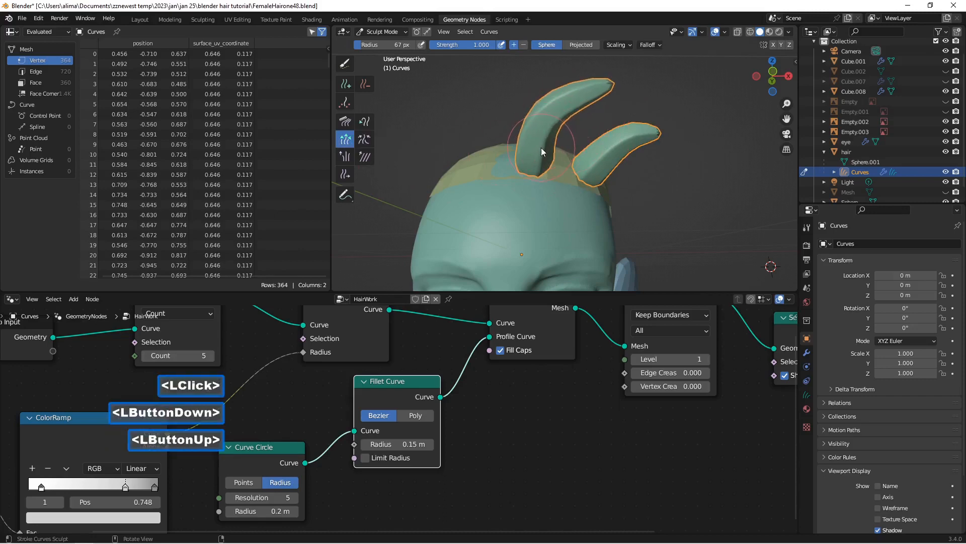
{"action": "mouse_move", "coordinate": [649, 133]}
{"action": "left_mouse_down"}
{"action": "mouse_move", "coordinate": [661, 135]}
{"action": "mouse_move", "coordinate": [625, 152]}
{"action": "left_mouse_up"}
{"action": "left_click", "coordinate": [664, 135], "text": "ctrl"}
{"action": "left_click", "coordinate": [626, 152], "text": "ctrl"}
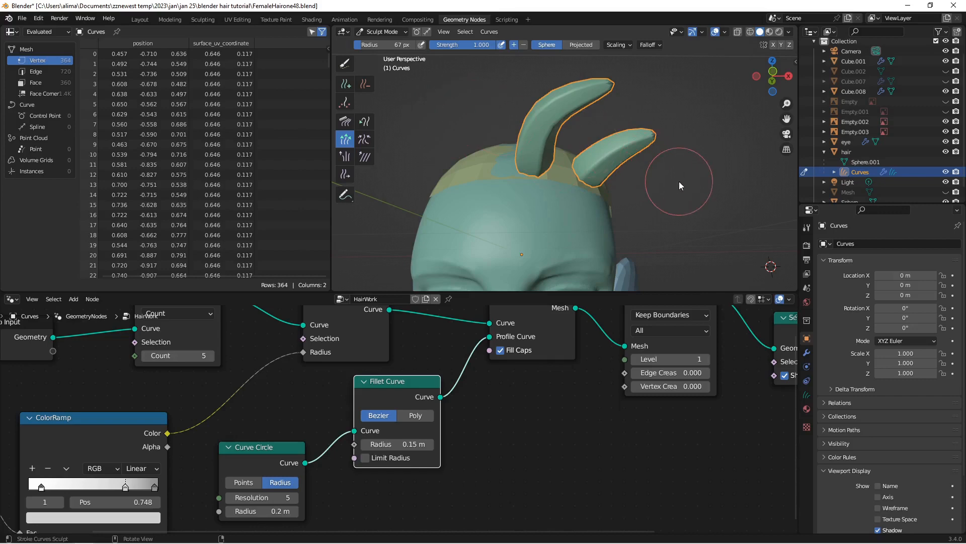
Step: Thicken the strands by setting the Curve Circle radius to 0.3 m and the Fillet Curve radius to 0.25 m
{"action": "mouse_move", "coordinate": [678, 182]}
{"action": "middle_mouse_down"}
{"action": "mouse_move", "coordinate": [606, 181]}
{"action": "mouse_move", "coordinate": [661, 186]}
{"action": "middle_mouse_up"}
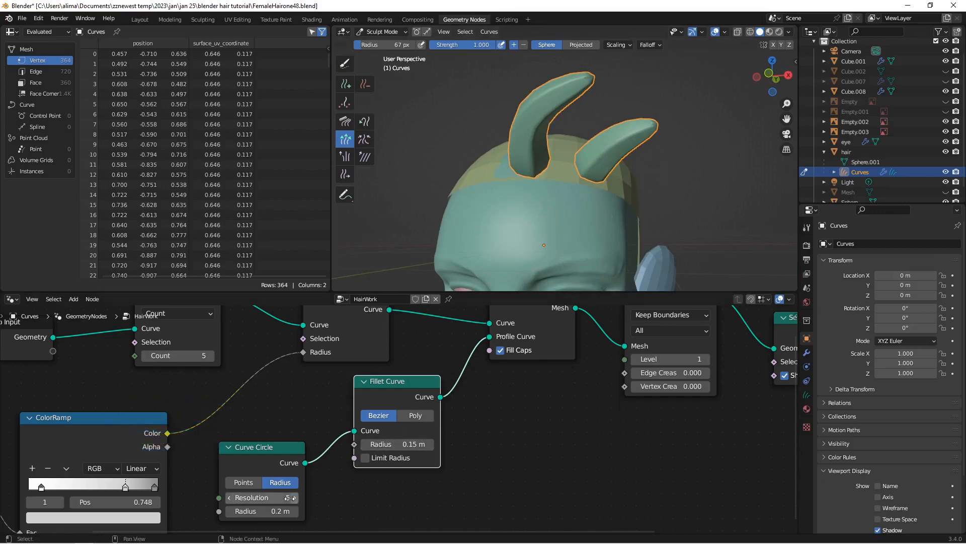
{"action": "left_click_drag", "start_coordinate": [262, 453], "coordinate": [270, 436]}
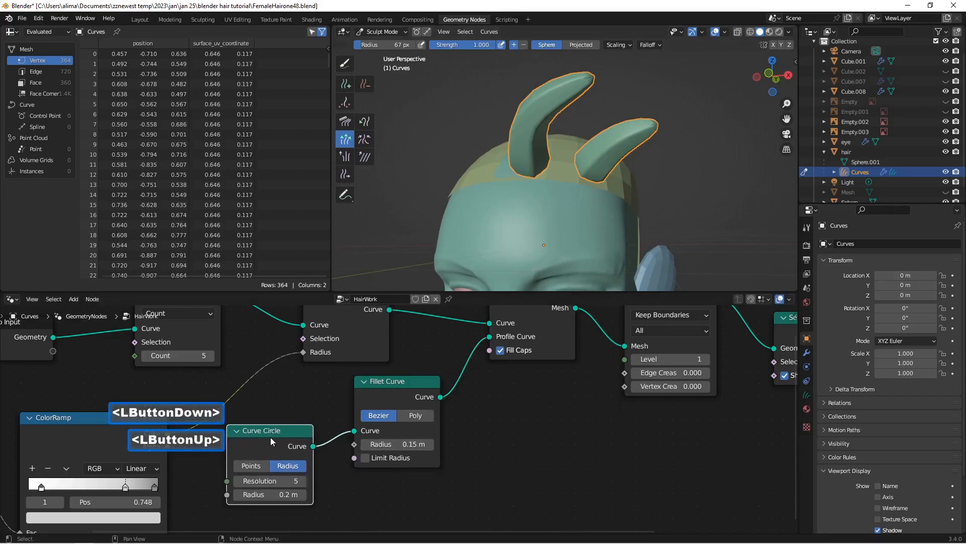
{"action": "left_click", "coordinate": [306, 494]}
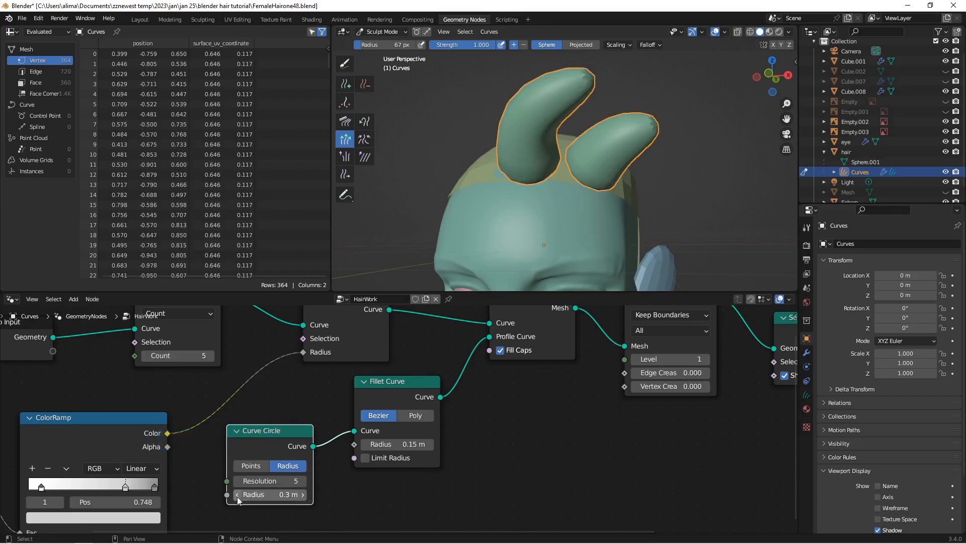
{"action": "left_click", "coordinate": [431, 445]}
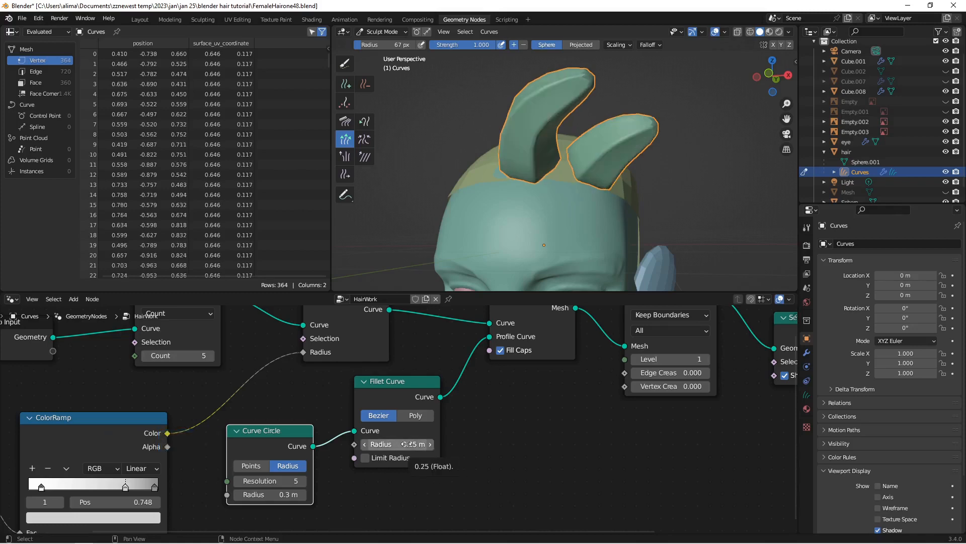
{"action": "scroll", "coordinate": [602, 176], "scroll_direction": "down", "scroll_amount": 2}
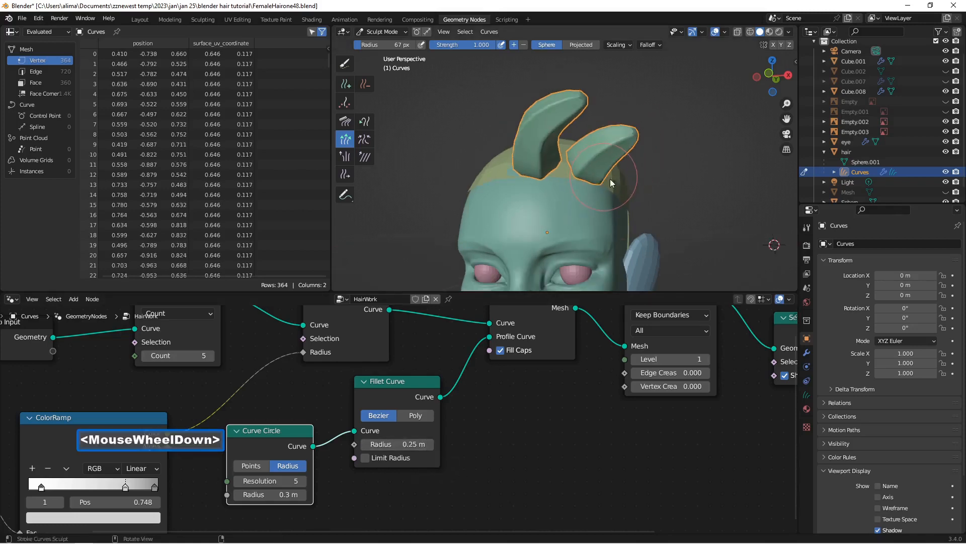
{"action": "middle_click_drag", "start_coordinate": [610, 179], "coordinate": [622, 185]}
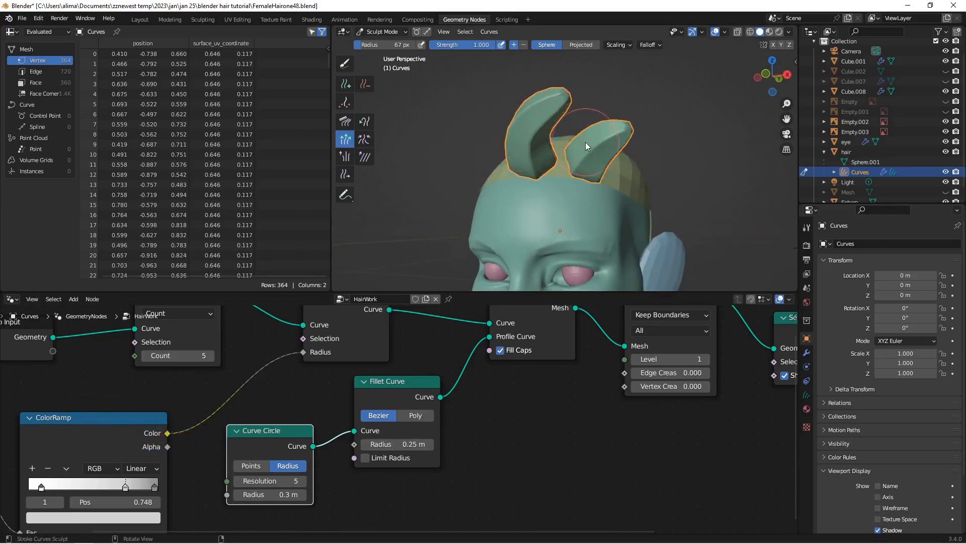
Step: Set the Add brush to interpolate length, shape and point count from nearby curves
{"action": "left_click", "coordinate": [346, 85]}
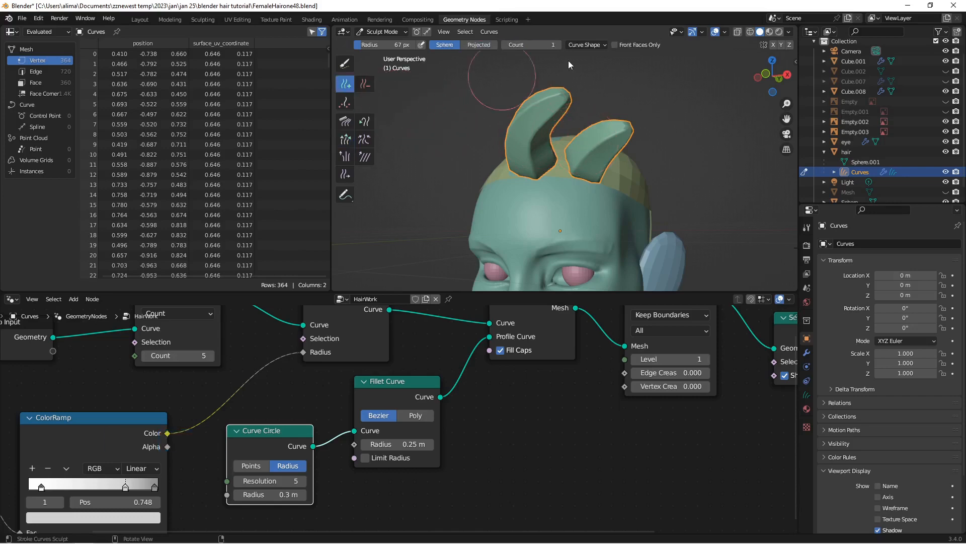
{"action": "left_click", "coordinate": [605, 45]}
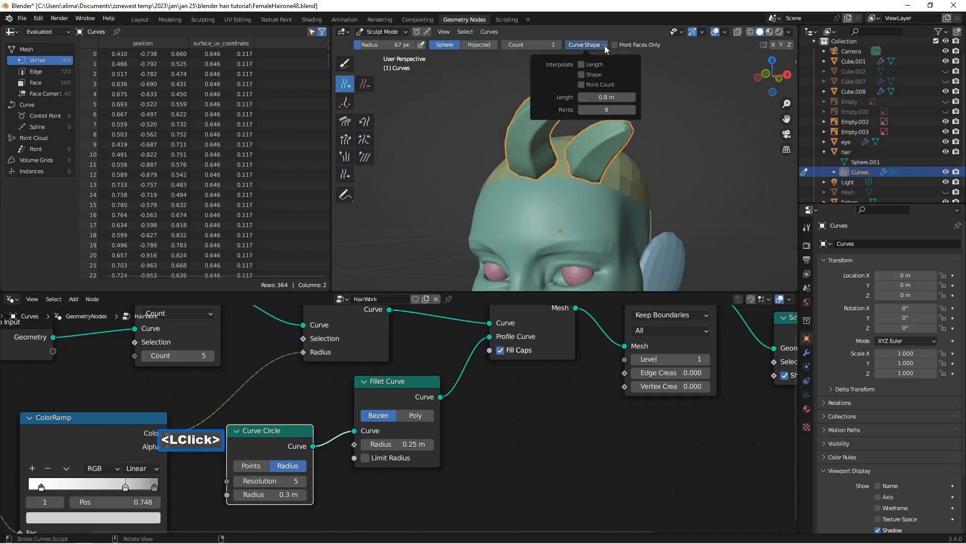
{"action": "left_click", "coordinate": [582, 65]}
{"action": "left_click", "coordinate": [582, 74]}
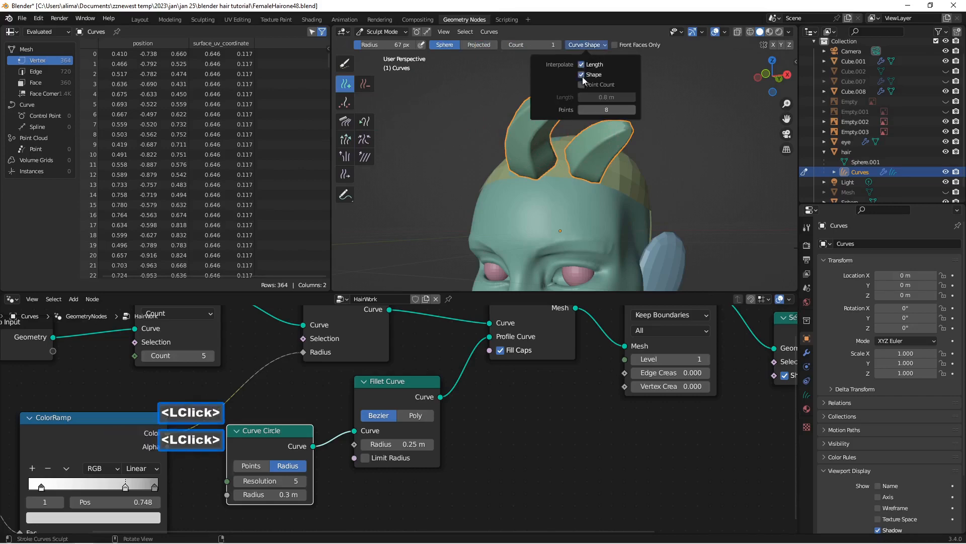
{"action": "left_click", "coordinate": [582, 84]}
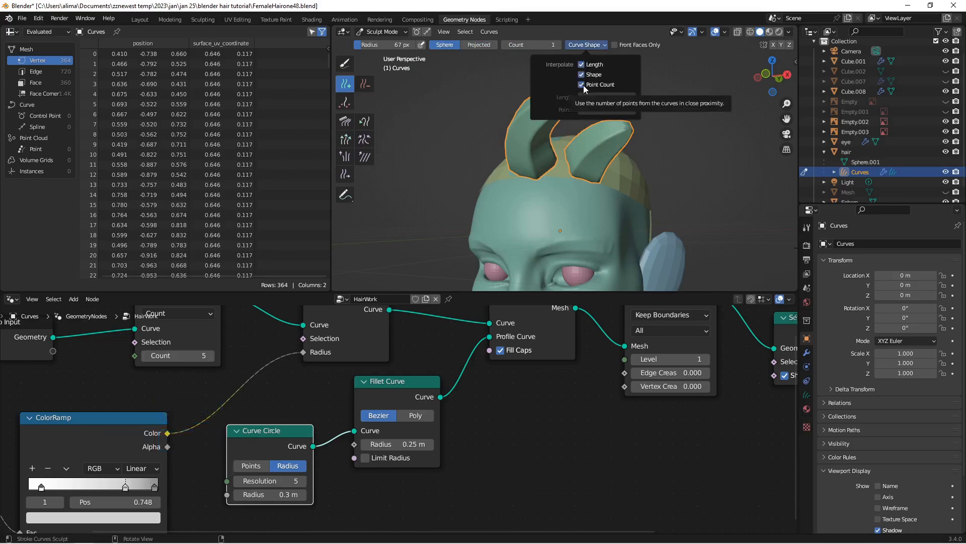
Step: Add two more strands on the character's left side of the scalp and save the file incrementally as FemaleHairone49.blend
{"action": "left_click", "coordinate": [624, 186]}
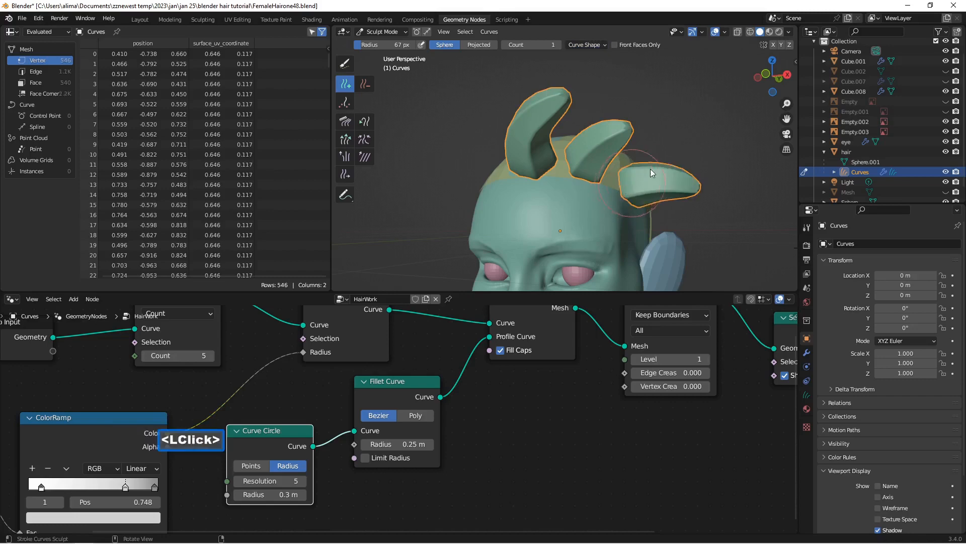
{"action": "mouse_move", "coordinate": [650, 168]}
{"action": "middle_mouse_down"}
{"action": "mouse_move", "coordinate": [602, 166]}
{"action": "mouse_move", "coordinate": [656, 146]}
{"action": "mouse_move", "coordinate": [675, 157]}
{"action": "mouse_move", "coordinate": [647, 159]}
{"action": "mouse_move", "coordinate": [613, 180]}
{"action": "mouse_move", "coordinate": [624, 177]}
{"action": "middle_mouse_up"}
{"action": "left_click", "coordinate": [609, 182]}
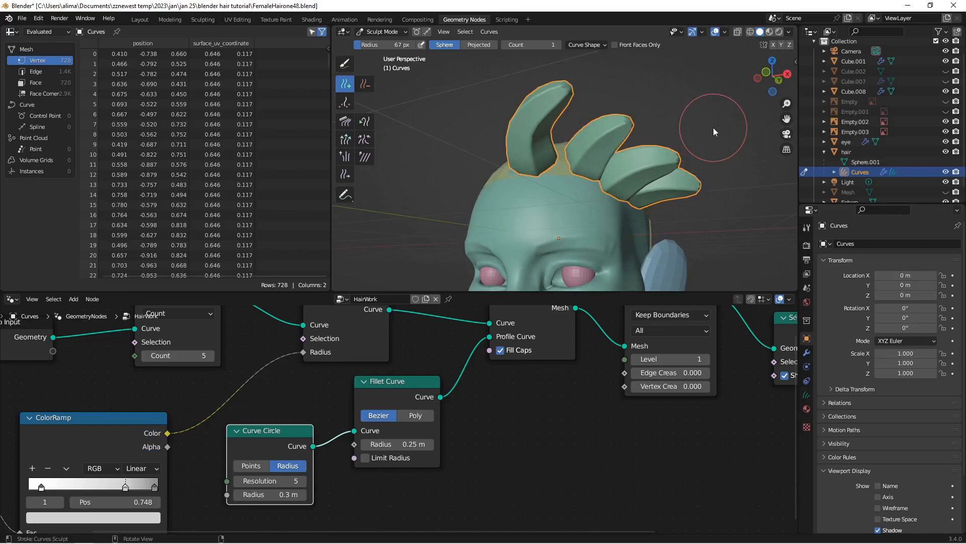
{"action": "key", "text": "Insert"}
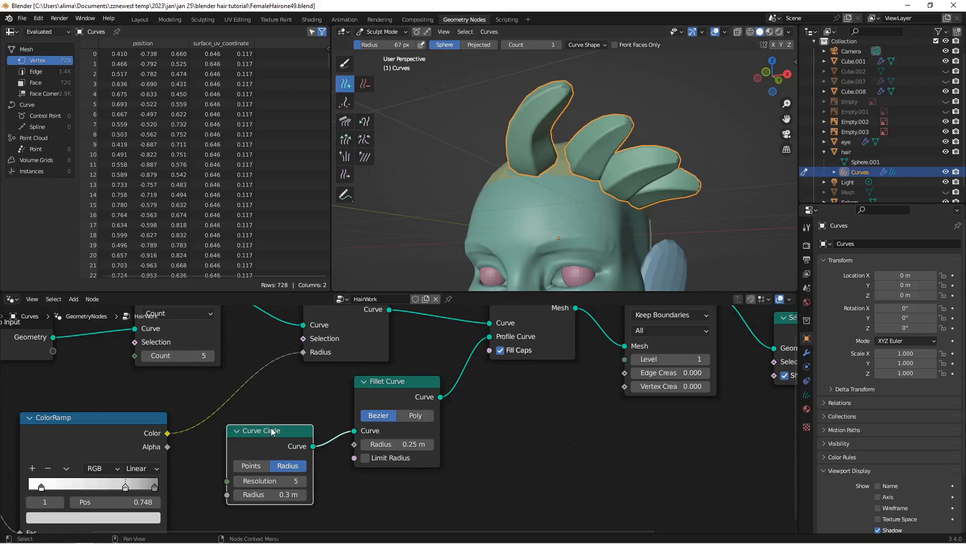
Step: Add a Quadrilateral curve node and feed it into Fillet Curve in place of the Curve Circle
{"action": "key", "text": "shift+a"}
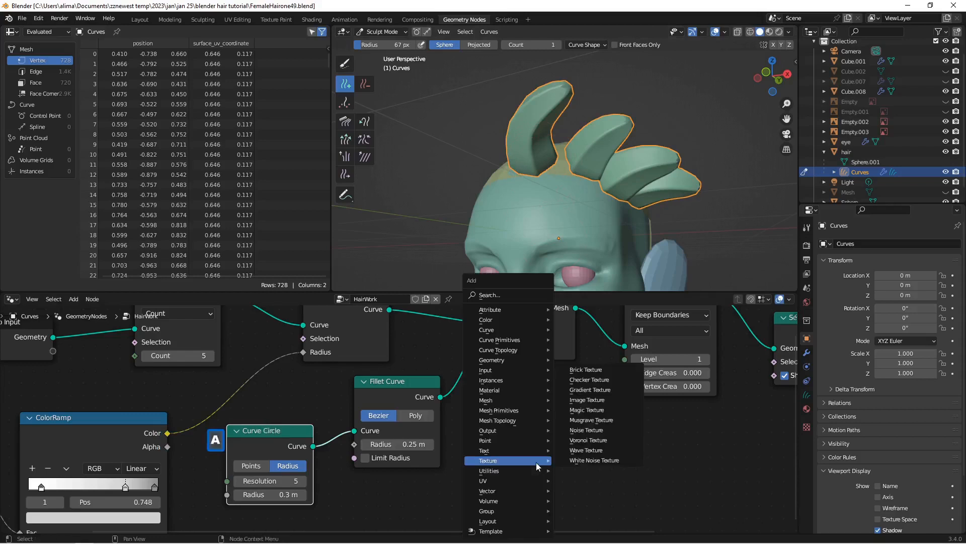
{"action": "mouse_move", "coordinate": [507, 330]}
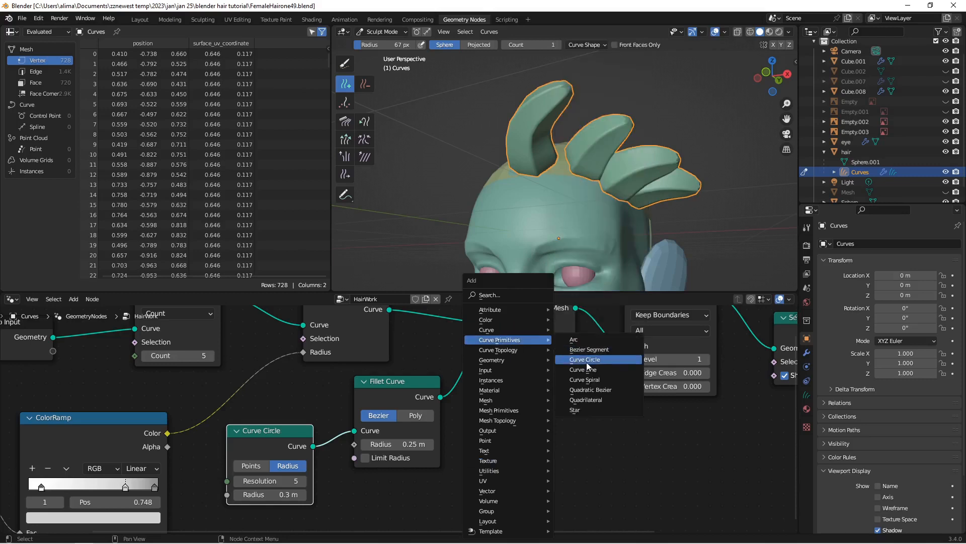
{"action": "left_click", "coordinate": [616, 399]}
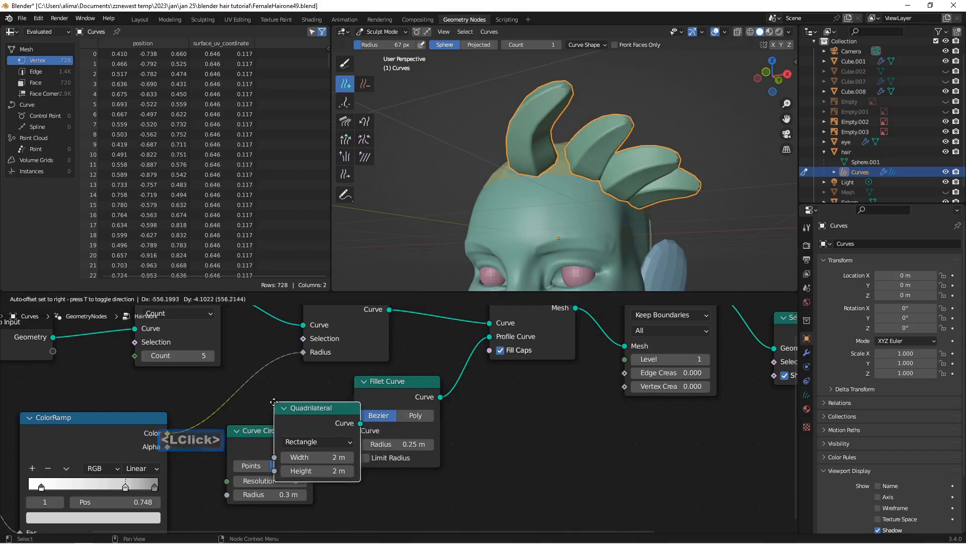
{"action": "left_click", "coordinate": [264, 403]}
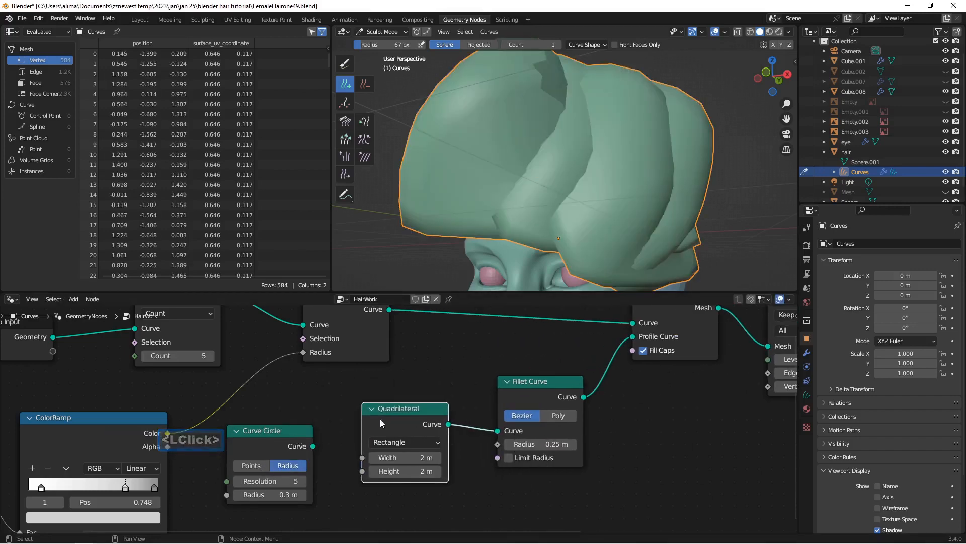
Step: Reduce the Quadrilateral node's width to 0.6 m
{"action": "left_click", "coordinate": [373, 458]}
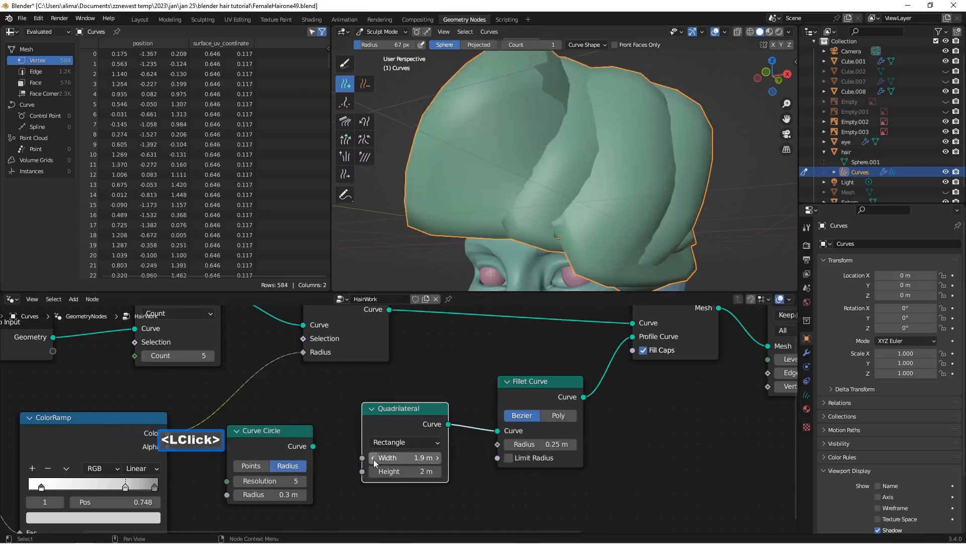
{"action": "double_click", "coordinate": [373, 458]}
{"action": "double_click", "coordinate": [374, 458]}
{"action": "left_click", "coordinate": [373, 458]}
{"action": "double_click", "coordinate": [374, 458]}
{"action": "double_click", "coordinate": [374, 458]}
{"action": "double_click", "coordinate": [374, 458]}
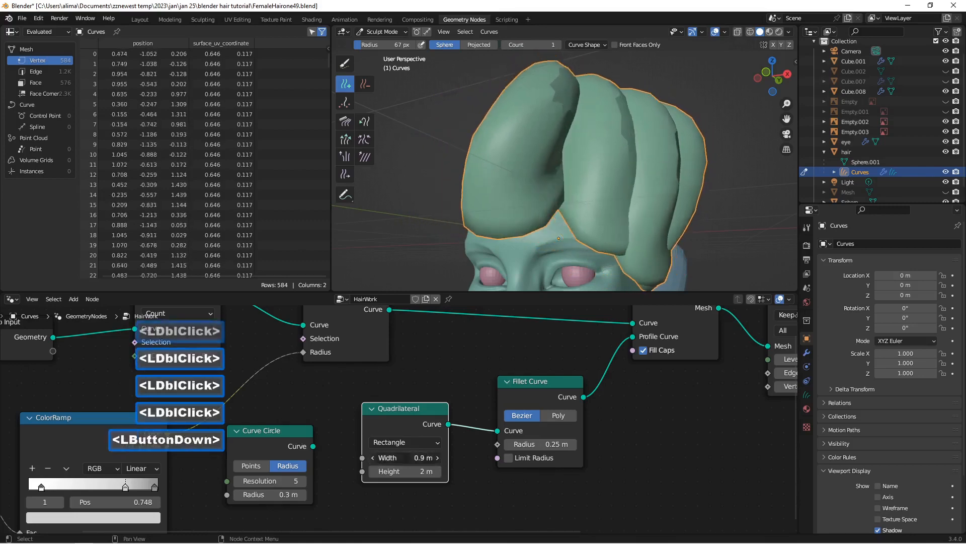
{"action": "double_click", "coordinate": [374, 458]}
Step: Reduce the Quadrilateral node's height to 0.2 m
{"action": "left_click", "coordinate": [374, 471]}
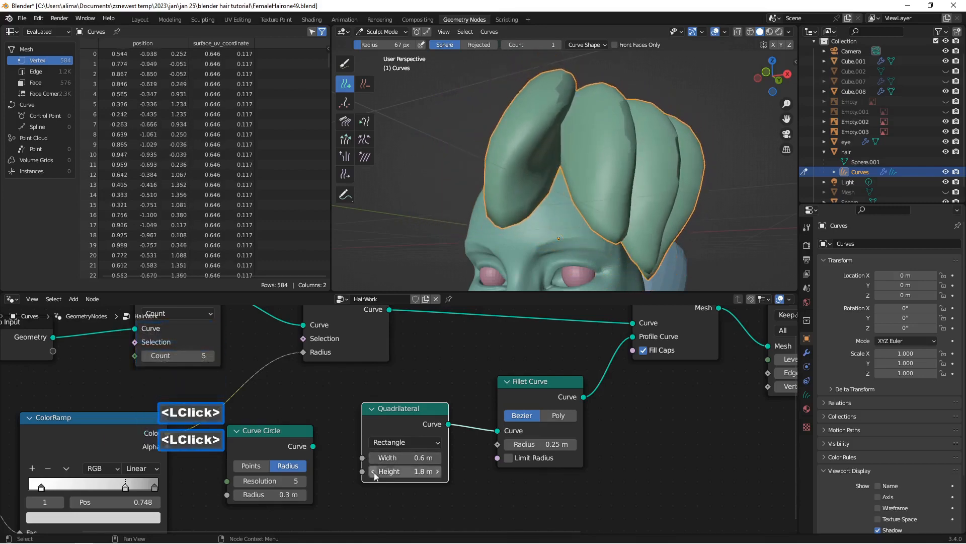
{"action": "double_click", "coordinate": [373, 471]}
{"action": "double_click", "coordinate": [373, 471]}
{"action": "double_click", "coordinate": [374, 471]}
{"action": "left_click", "coordinate": [374, 471]}
{"action": "double_click", "coordinate": [374, 471]}
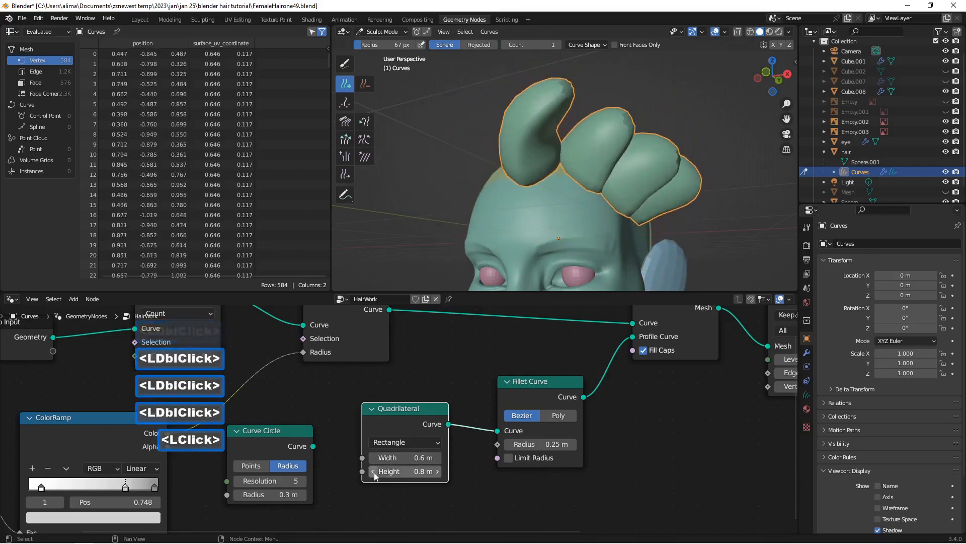
{"action": "double_click", "coordinate": [373, 471]}
{"action": "double_click", "coordinate": [374, 471]}
{"action": "double_click", "coordinate": [374, 471]}
{"action": "double_click", "coordinate": [374, 471]}
{"action": "left_click", "coordinate": [373, 471]}
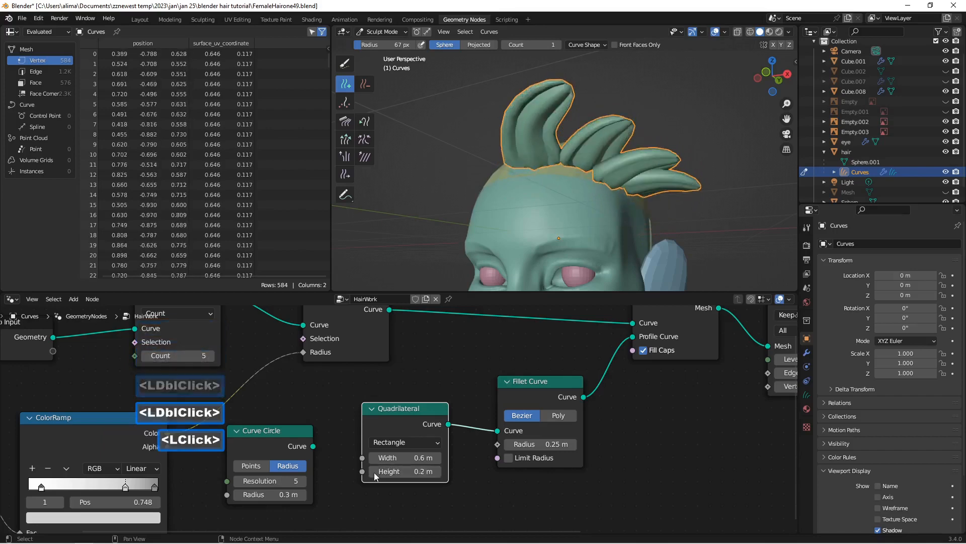
Step: Narrow the Quadrilateral profile to a width of 0.5 m and inspect the strands around the head
{"action": "middle_click_drag", "start_coordinate": [578, 244], "coordinate": [593, 214]}
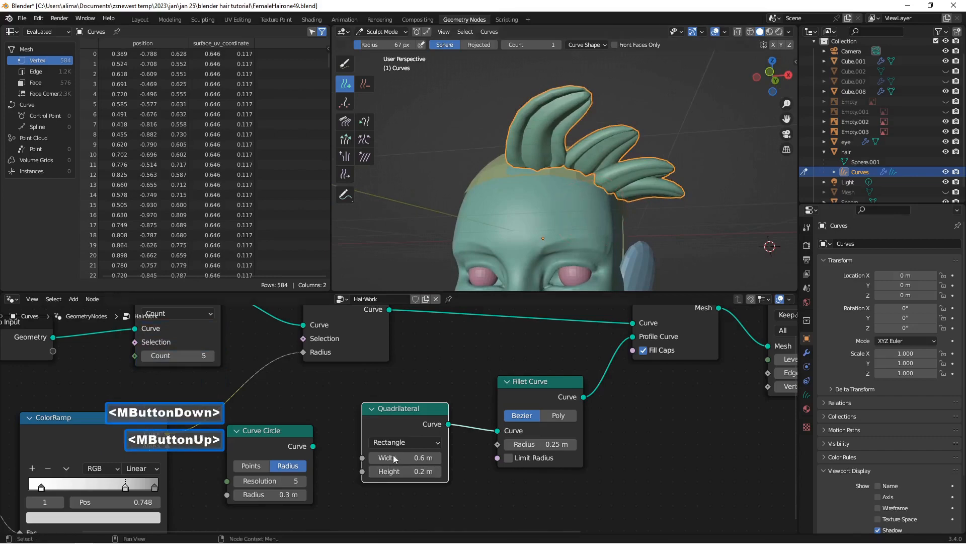
{"action": "left_click", "coordinate": [374, 459]}
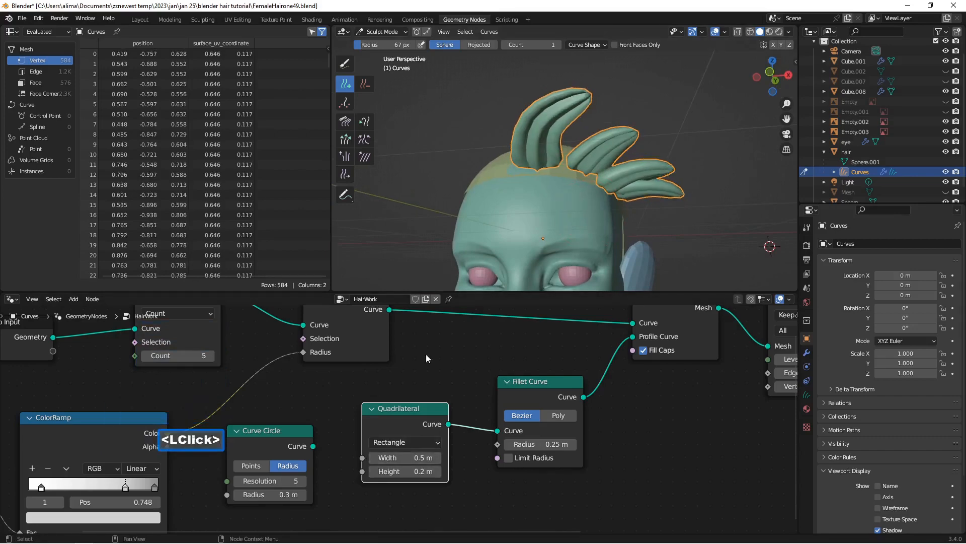
{"action": "middle_click_drag", "start_coordinate": [575, 216], "coordinate": [603, 216]}
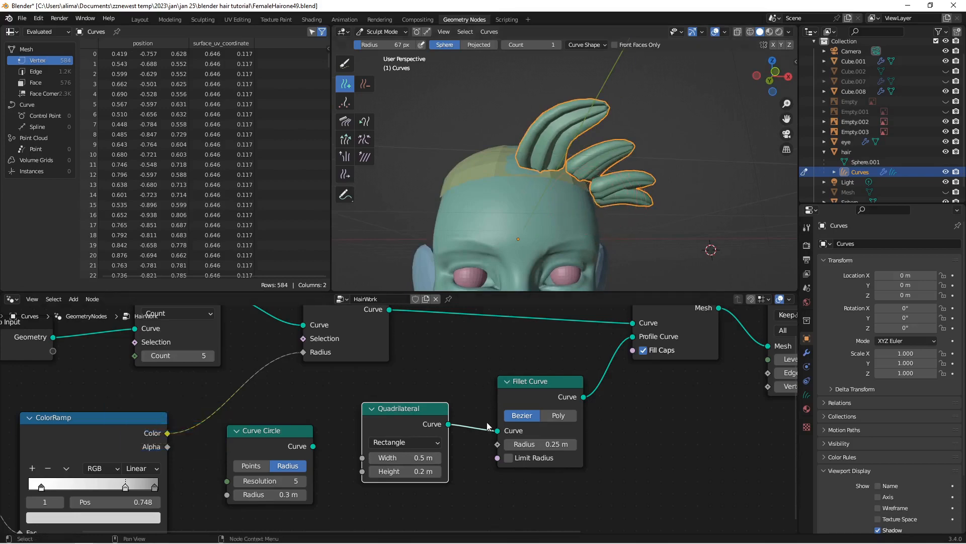
Step: Detach the Quadrilateral, reconnect the Curve Circle to Fillet Curve, and save the file incrementally as FemaleHairone50.blend
{"action": "left_click_drag", "start_coordinate": [498, 431], "coordinate": [727, 430]}
{"action": "left_click_drag", "start_coordinate": [313, 446], "coordinate": [497, 431]}
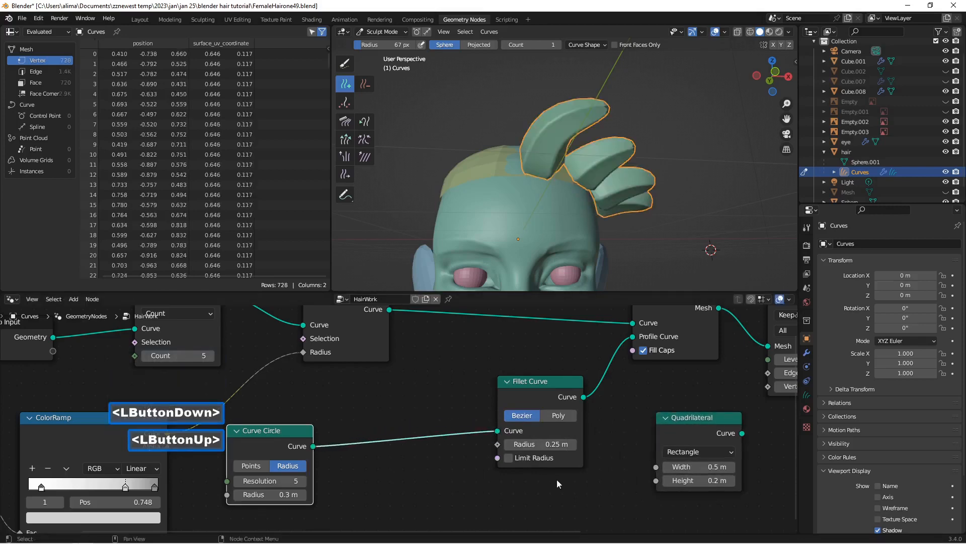
{"action": "key", "text": "Insert"}
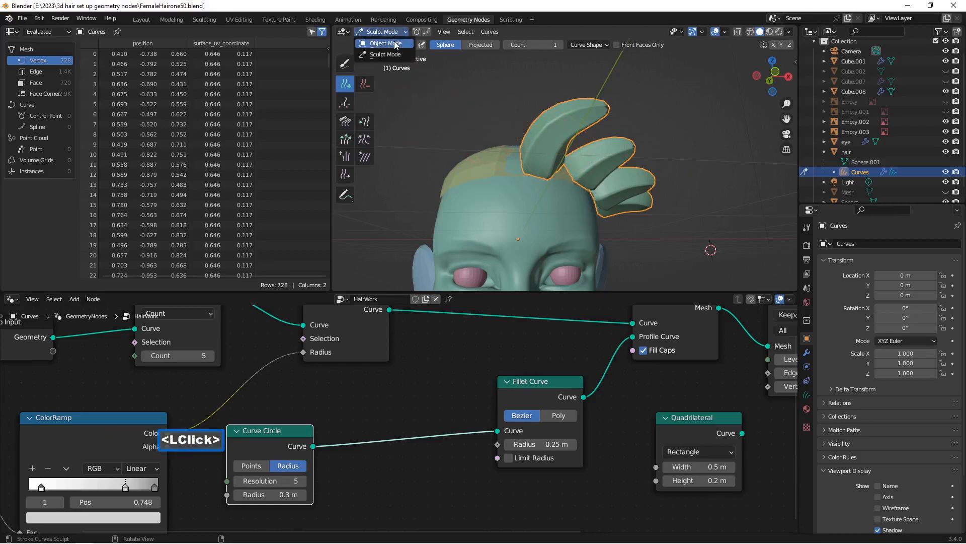
Step: Return to Object Mode and add a new Empty Hair curve object on the hair scalp mesh
{"action": "left_click", "coordinate": [385, 43]}
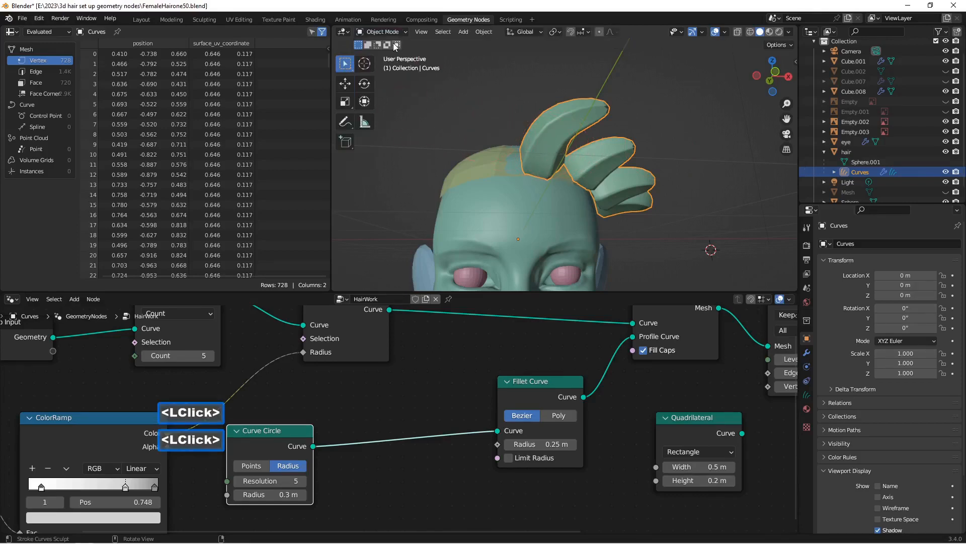
{"action": "left_click", "coordinate": [846, 154]}
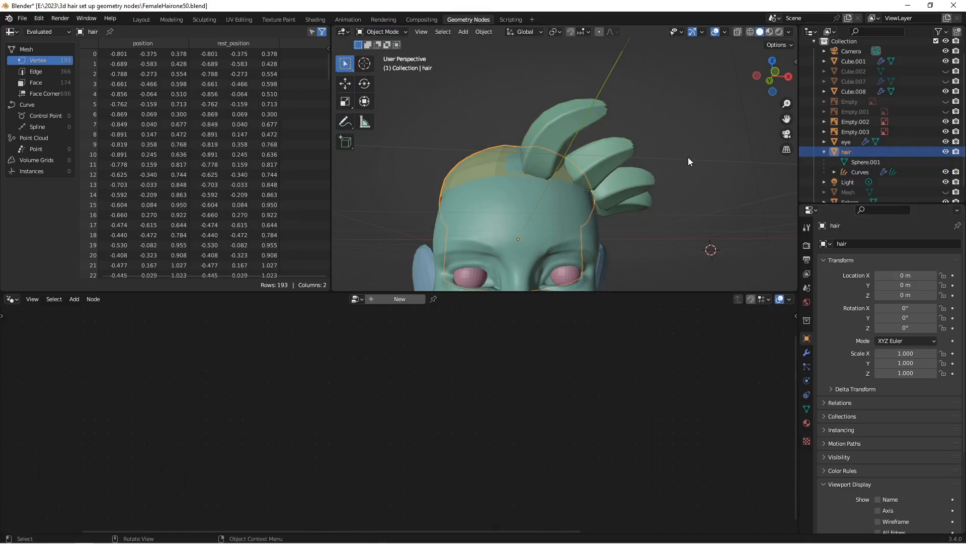
{"action": "key", "text": "shift+a"}
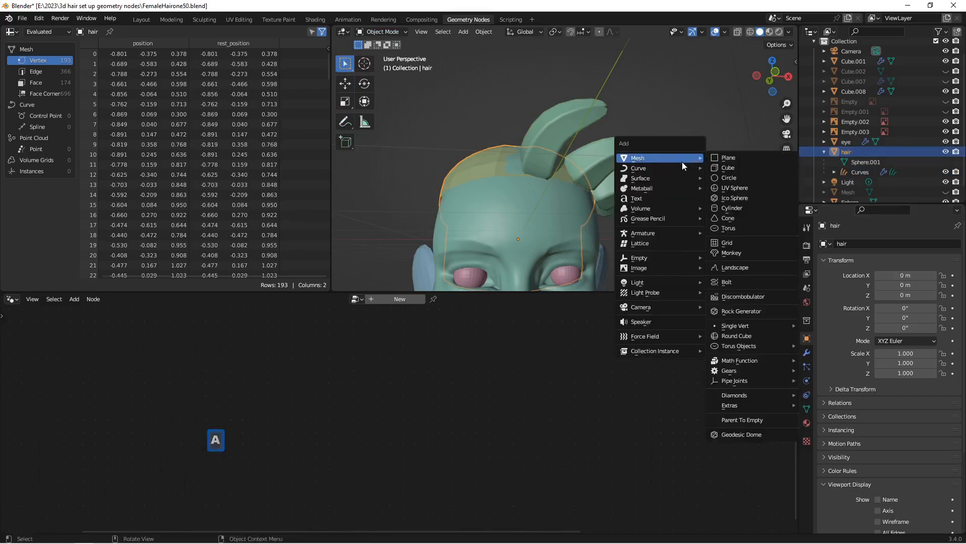
{"action": "mouse_move", "coordinate": [678, 166]}
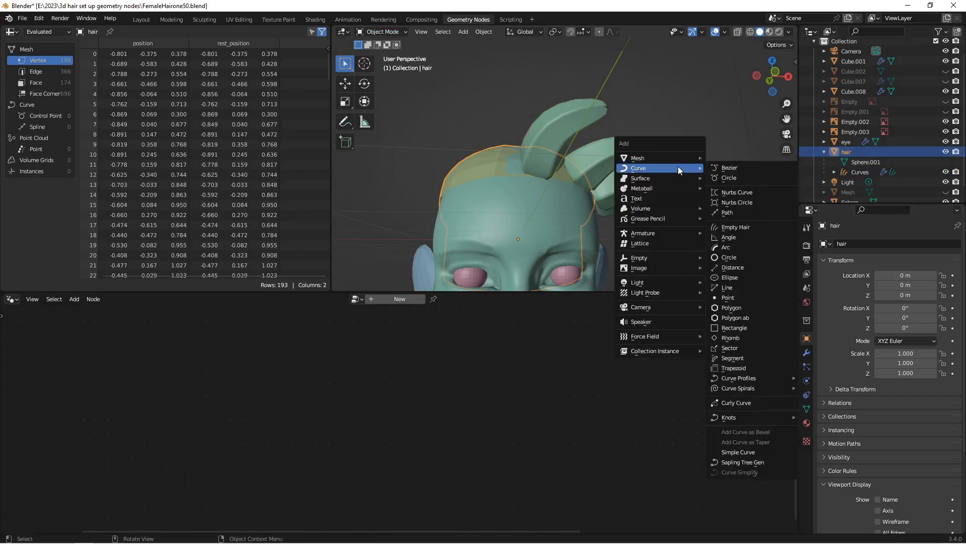
{"action": "left_click", "coordinate": [758, 226]}
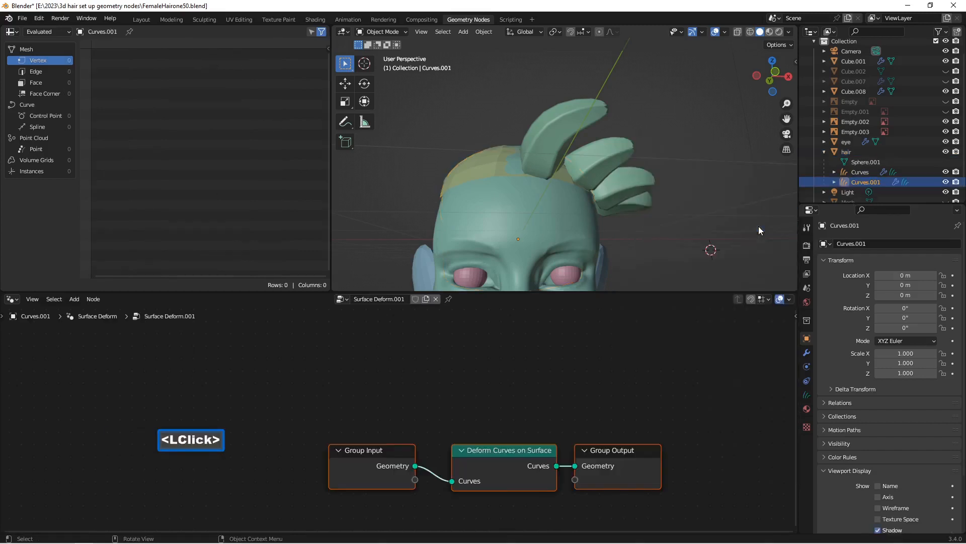
Step: Add two more Empty Hair curve objects on the hair mesh and save the file incrementally as FemaleHairone51.blend
{"action": "left_click", "coordinate": [851, 153]}
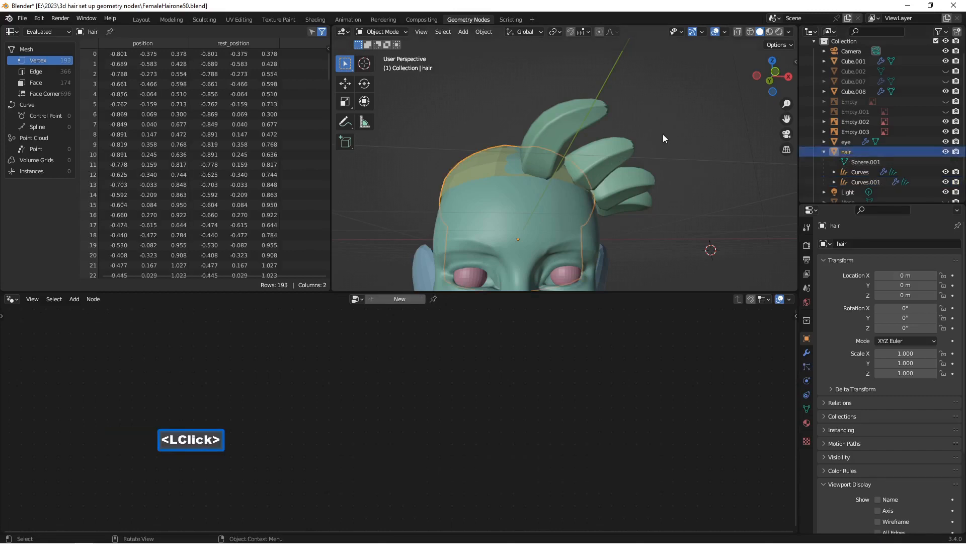
{"action": "key", "text": "shift+a"}
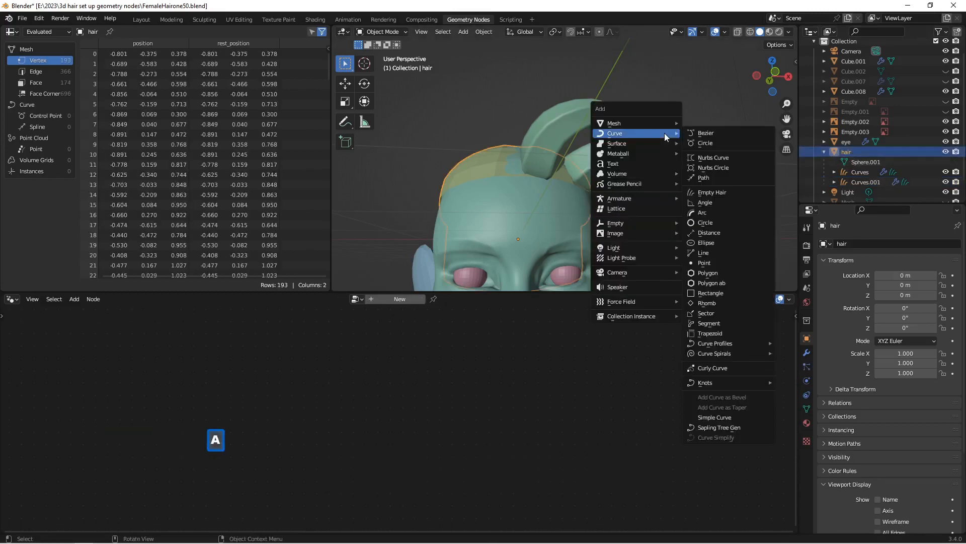
{"action": "left_click", "coordinate": [718, 192]}
{"action": "left_click", "coordinate": [850, 152]}
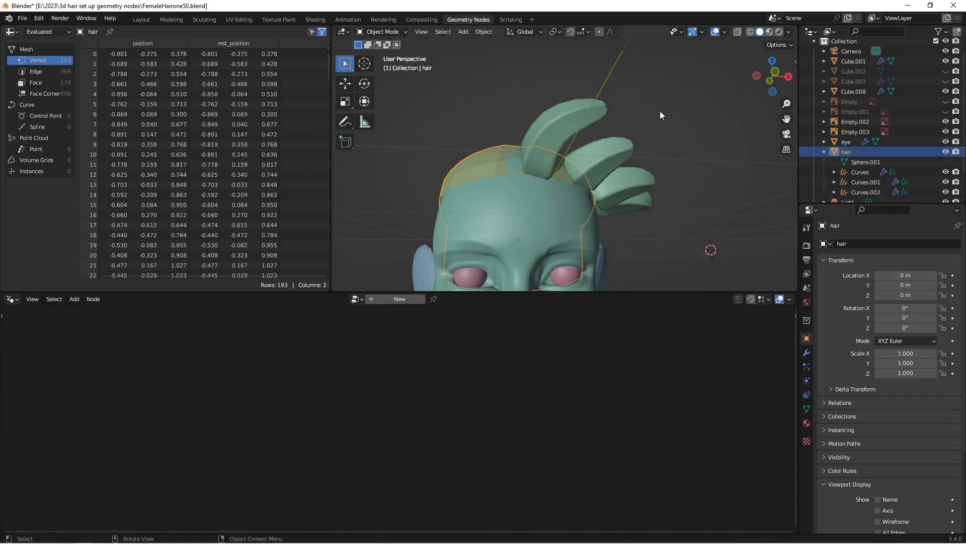
{"action": "key", "text": "shift+a"}
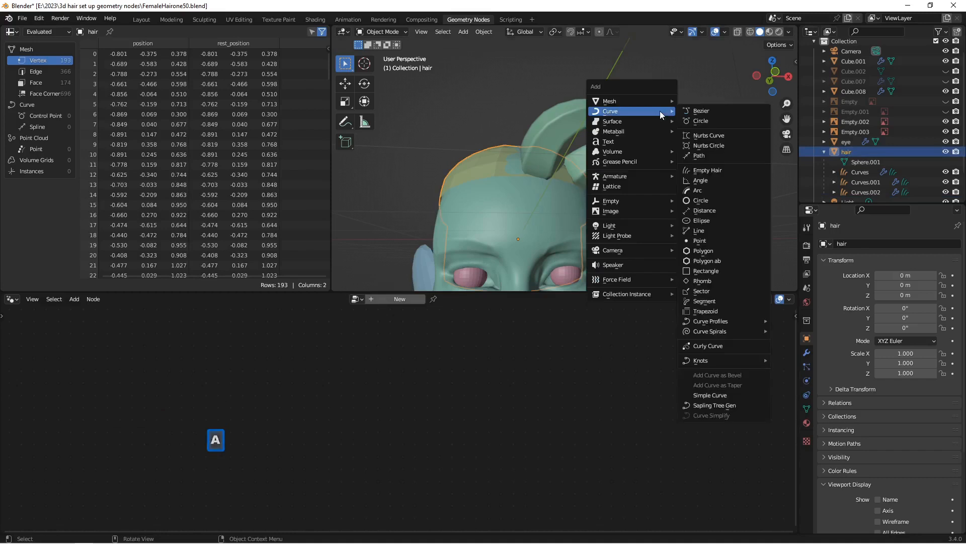
{"action": "left_click", "coordinate": [720, 169]}
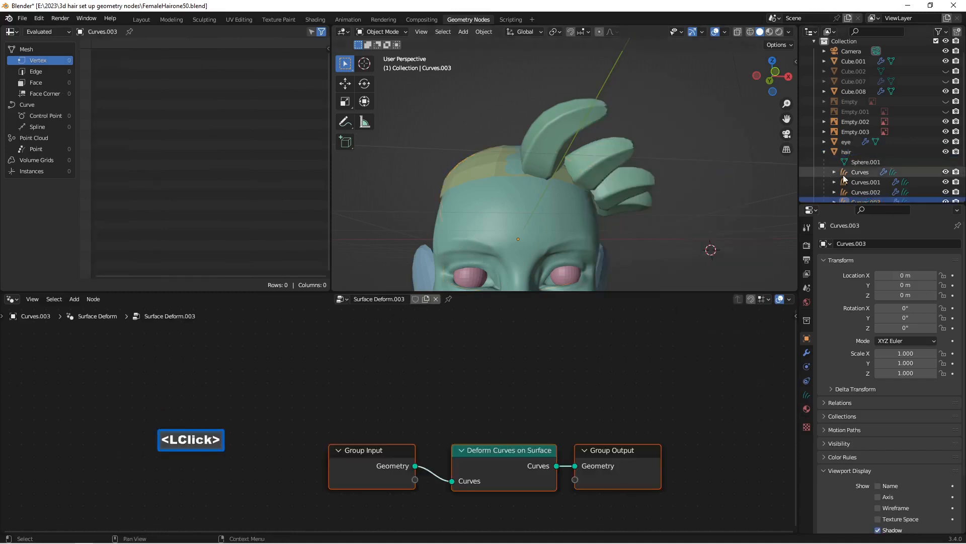
{"action": "scroll", "coordinate": [861, 168], "scroll_direction": "down", "scroll_amount": 2}
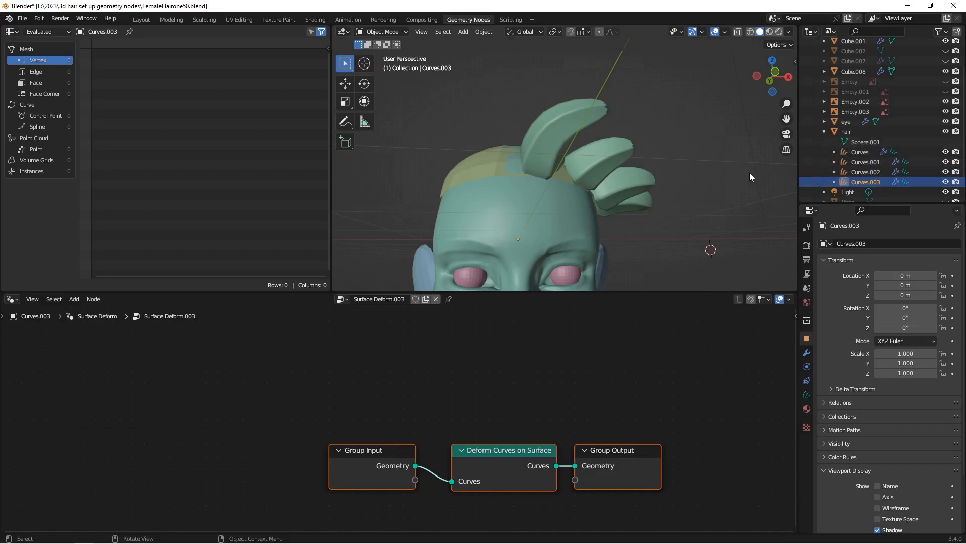
{"action": "key", "text": "Insert"}
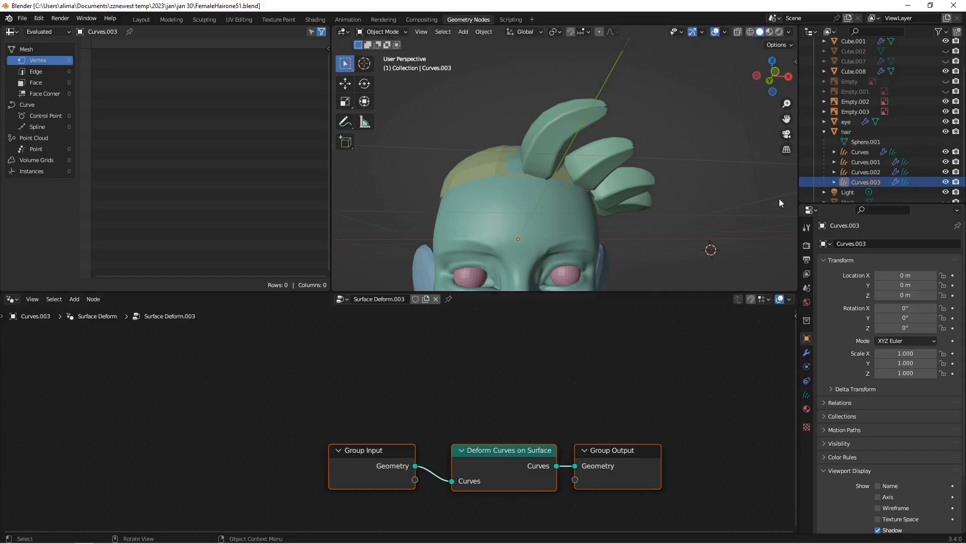
Step: Select all nodes in the HairWork geometry node tree of the Curves object and copy them
{"action": "left_click", "coordinate": [858, 154]}
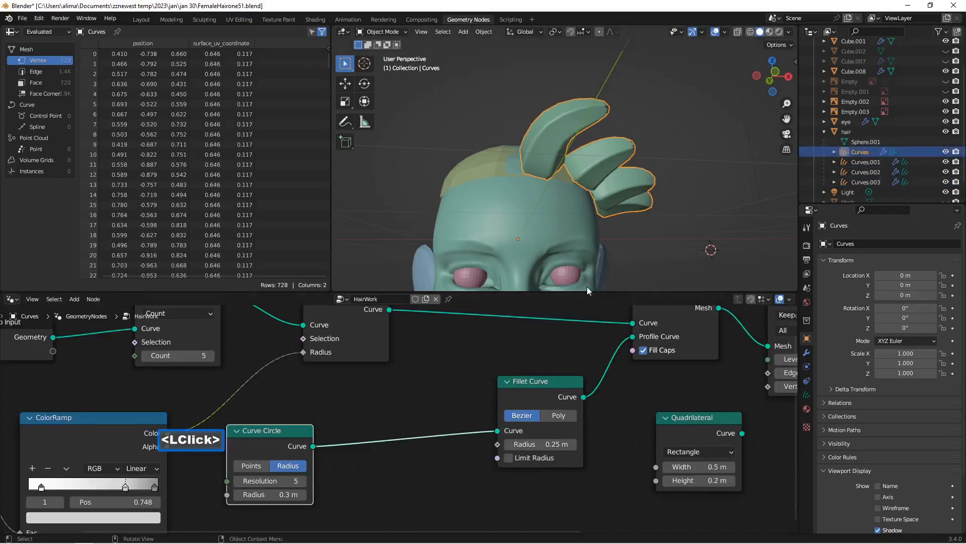
{"action": "scroll", "coordinate": [572, 356], "scroll_direction": "down", "scroll_amount": 8}
{"action": "scroll", "coordinate": [594, 393], "scroll_direction": "up", "scroll_amount": 2}
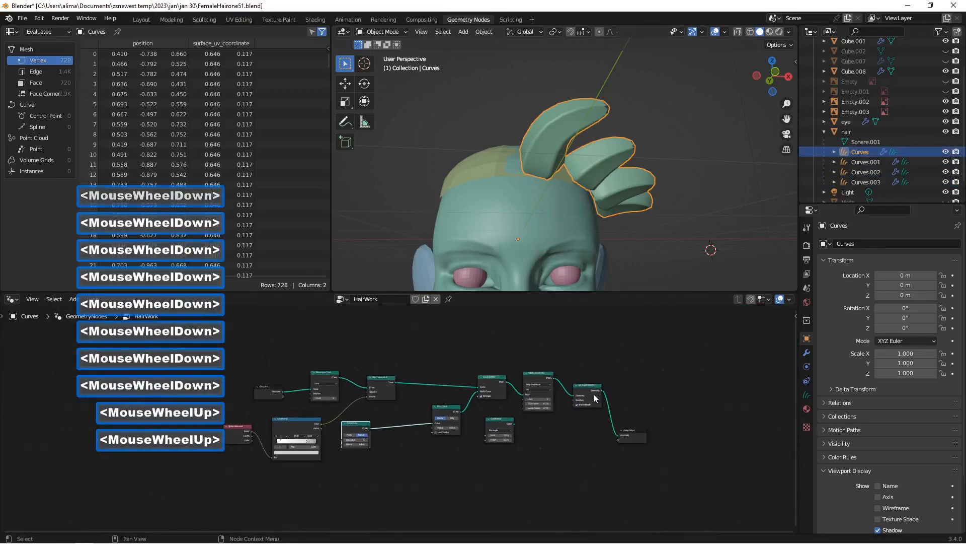
{"action": "left_click_drag", "start_coordinate": [177, 337], "coordinate": [712, 487]}
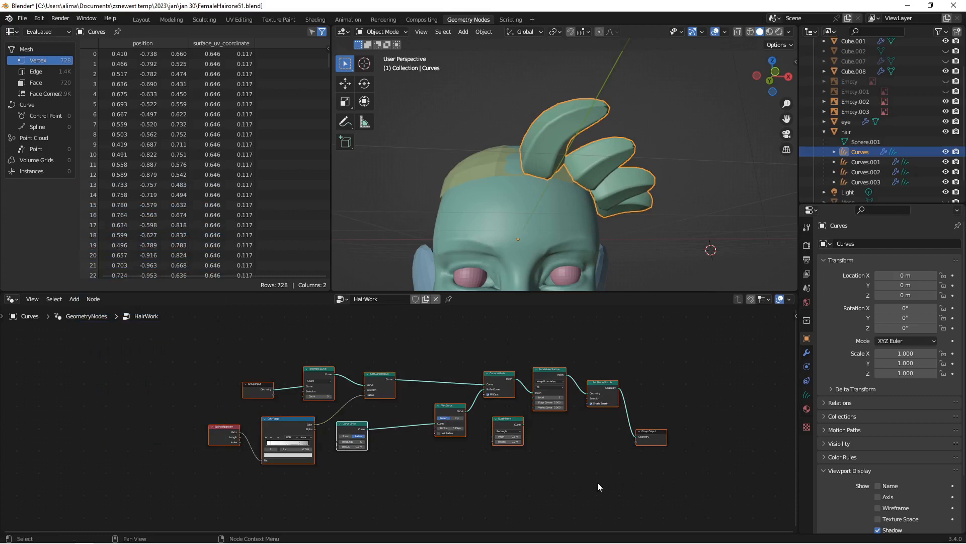
{"action": "key", "text": "ctrl"}
{"action": "key", "text": "ctrl+c"}
Step: Replace the default Surface Deform nodes of Curves.001 with the copied HairWork nodes
{"action": "left_click", "coordinate": [860, 163]}
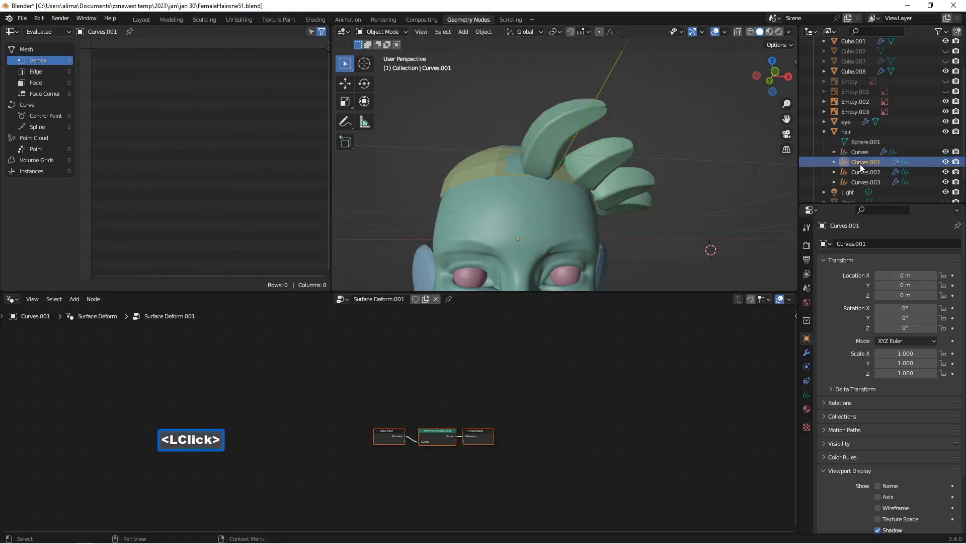
{"action": "left_click_drag", "start_coordinate": [342, 391], "coordinate": [554, 472]}
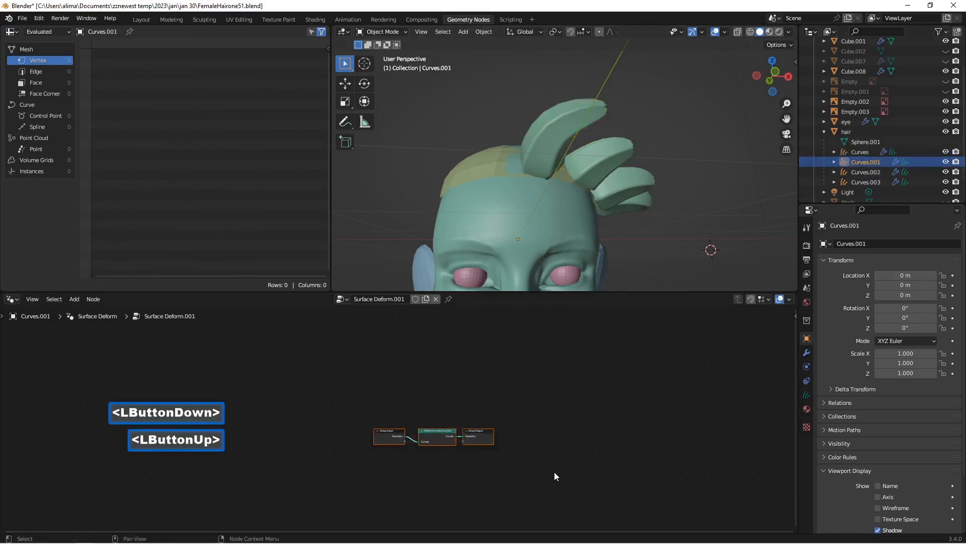
{"action": "key", "text": "x"}
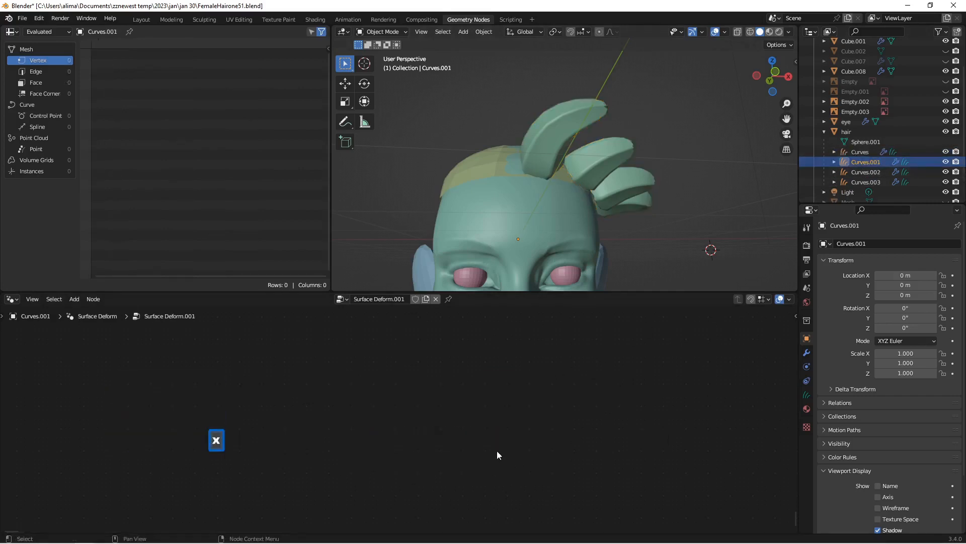
{"action": "key", "text": "ctrl"}
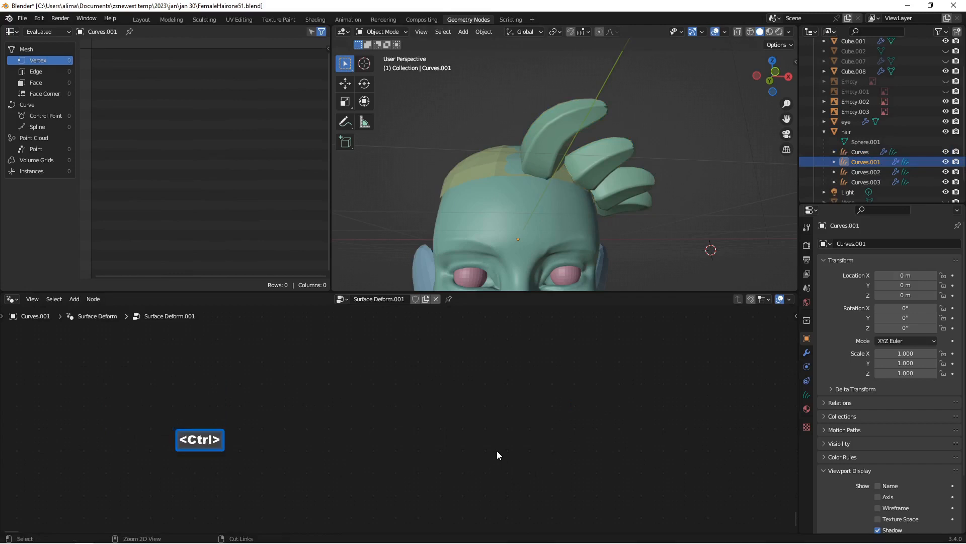
{"action": "key", "text": "ctrl+v"}
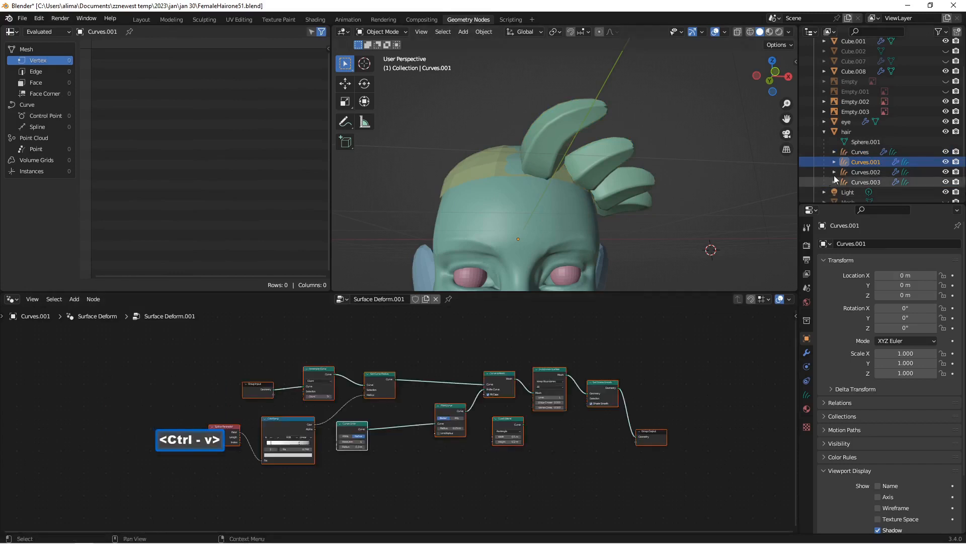
Step: Delete the default deform nodes of Curves.002 and paste the copied HairWork nodes in their place
{"action": "left_click", "coordinate": [862, 172]}
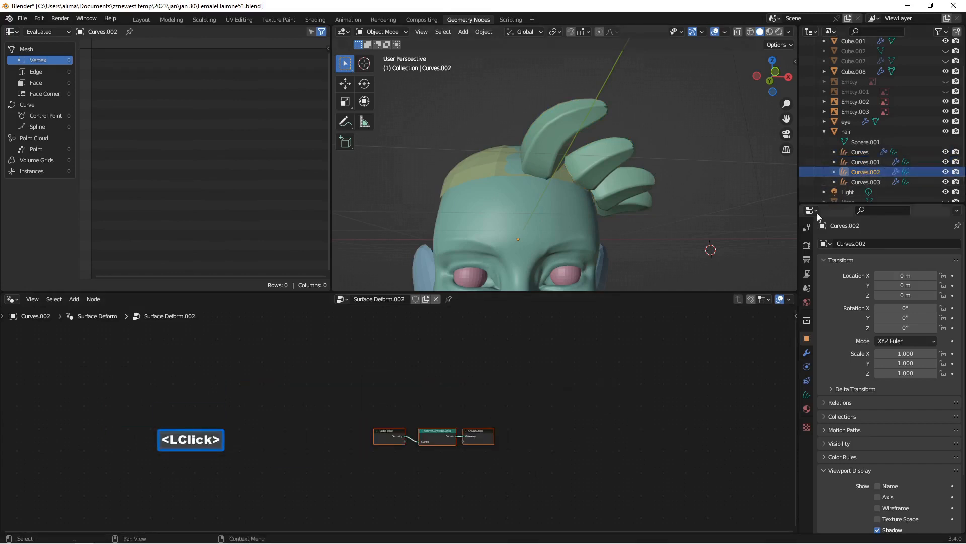
{"action": "left_click", "coordinate": [341, 407]}
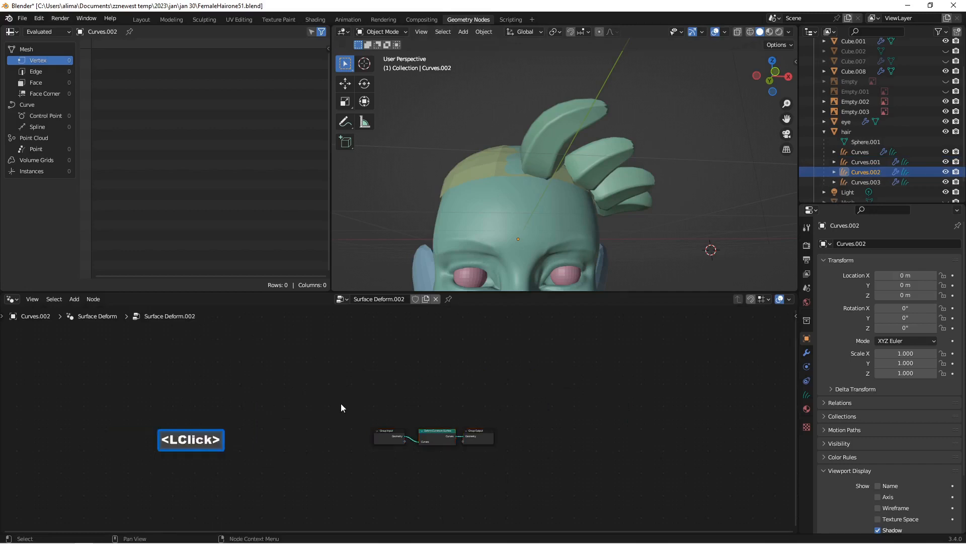
{"action": "left_click_drag", "start_coordinate": [337, 398], "coordinate": [581, 476]}
{"action": "key", "text": "x"}
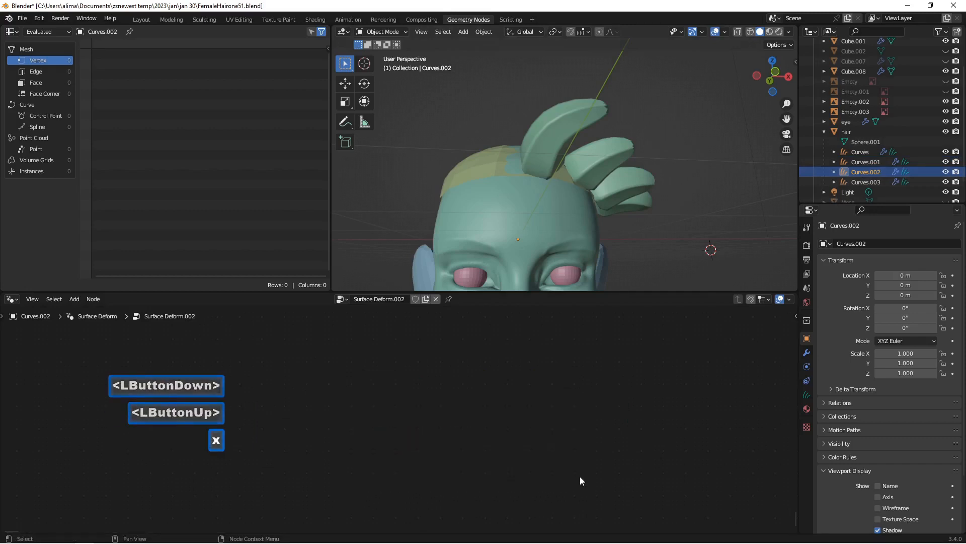
{"action": "key", "text": "ctrl+v"}
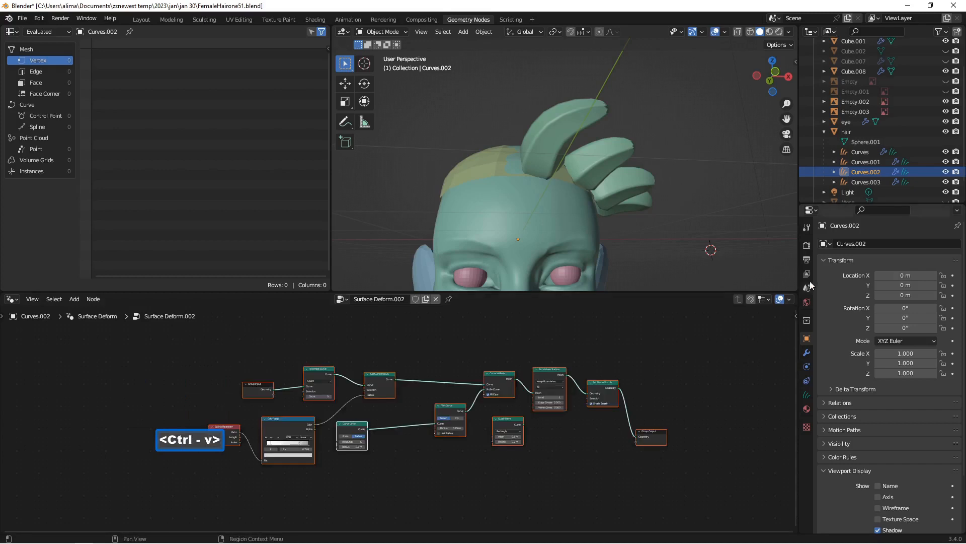
Step: Replace the default nodes of Curves.003 with the copied HairWork nodes and save the file incrementally as FemaleHairone52.blend
{"action": "left_click", "coordinate": [855, 183]}
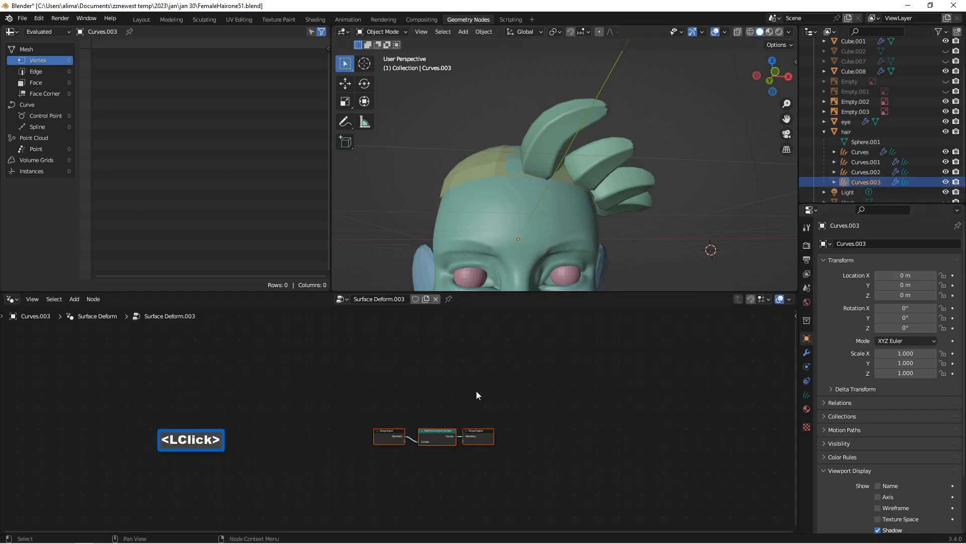
{"action": "left_click", "coordinate": [349, 409]}
{"action": "left_click_drag", "start_coordinate": [339, 392], "coordinate": [563, 466]}
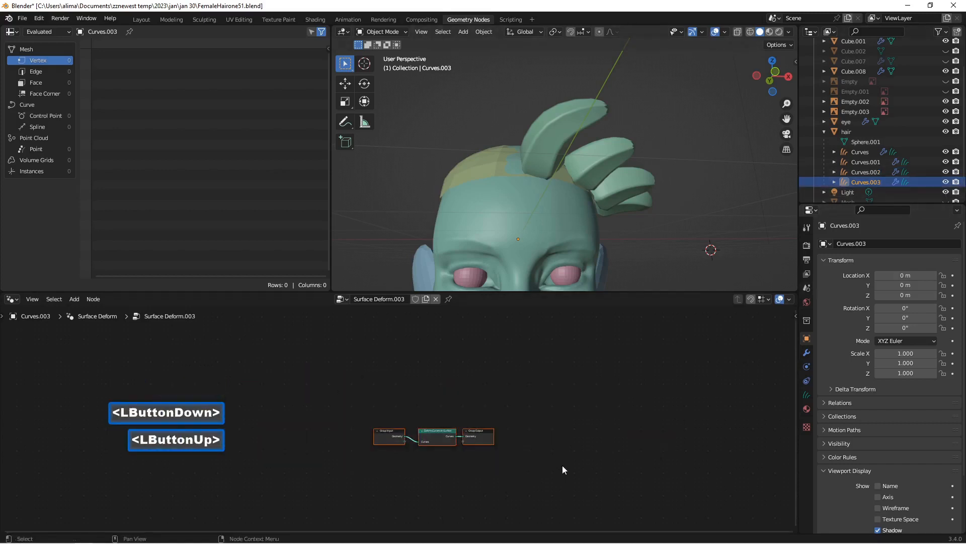
{"action": "key", "text": "x"}
{"action": "key", "text": "ctrl+v"}
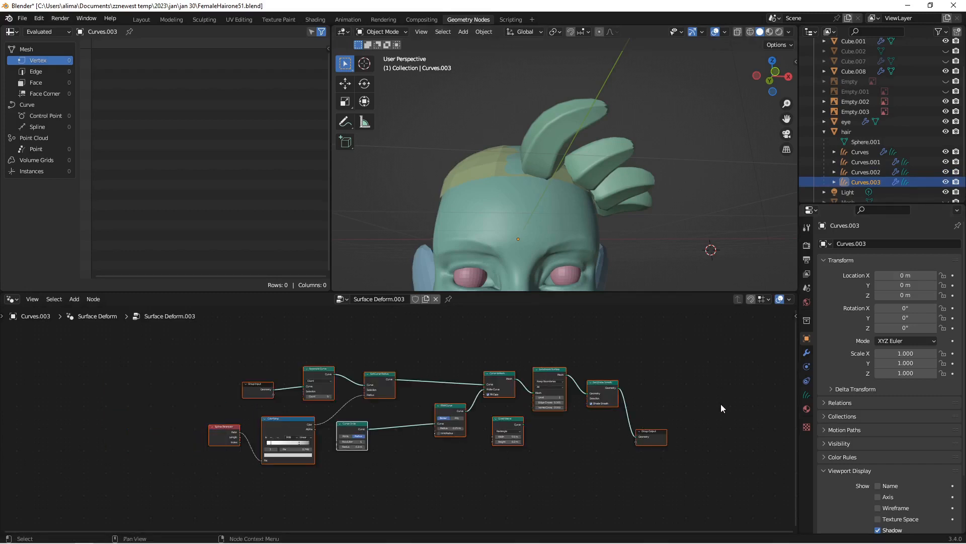
{"action": "key", "text": "Insert"}
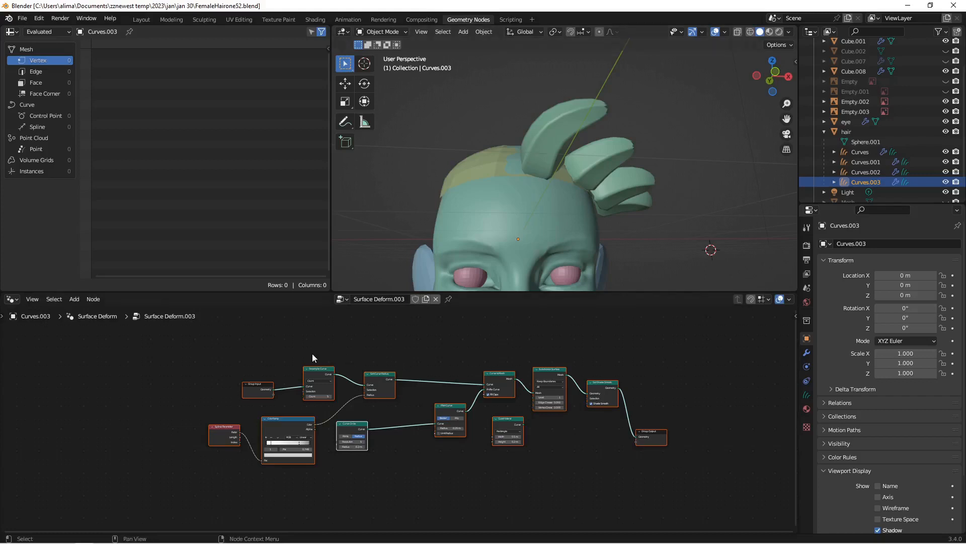
Step: Widen the Set Curve Radius node in the HairWork tree of Curves to distinguish it from the copy in Curves.001
{"action": "scroll", "coordinate": [441, 408], "scroll_direction": "up", "scroll_amount": 3}
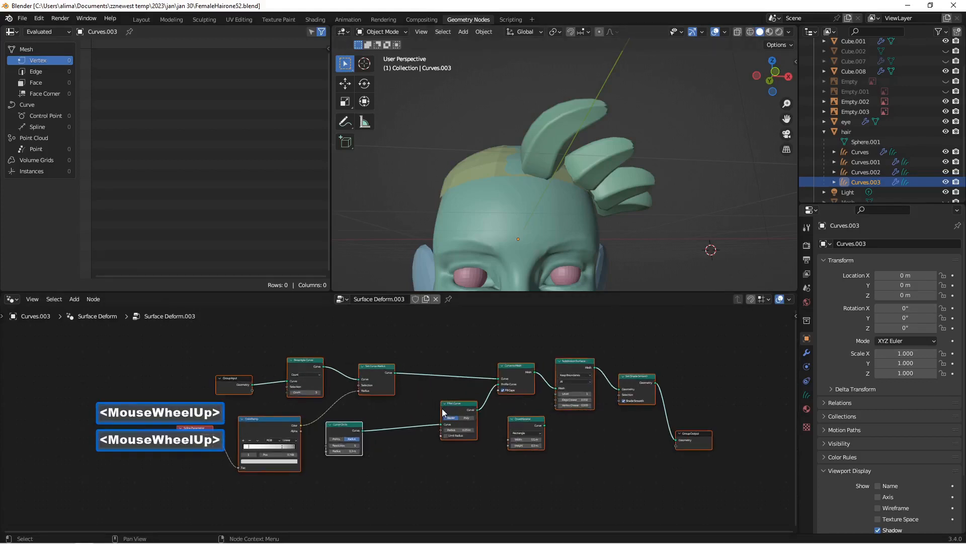
{"action": "left_click", "coordinate": [863, 165]}
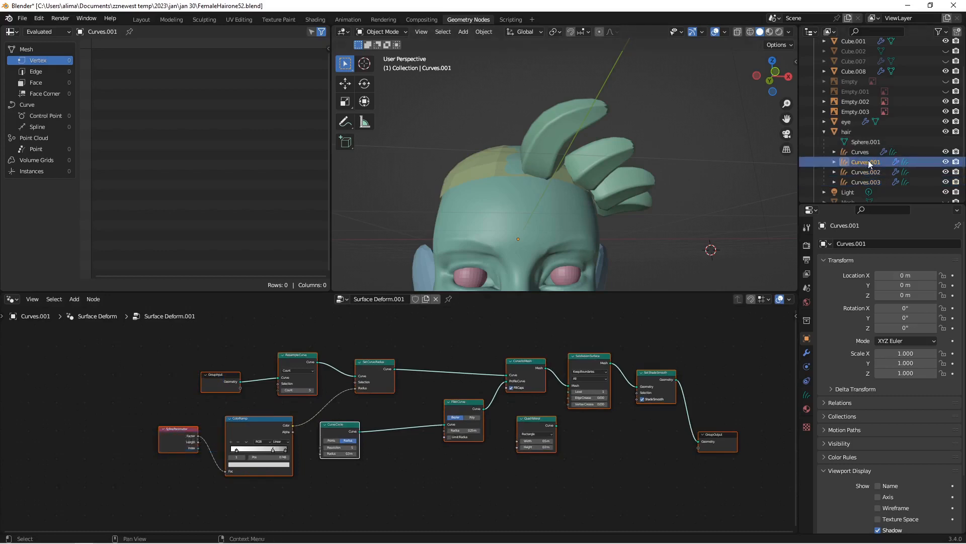
{"action": "left_click", "coordinate": [856, 152]}
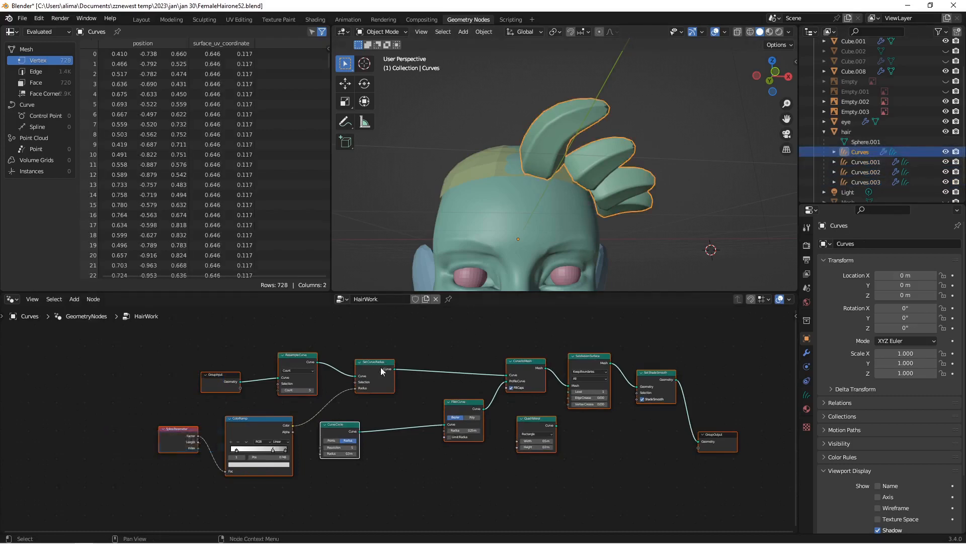
{"action": "left_click", "coordinate": [863, 167]}
{"action": "left_click", "coordinate": [858, 154]}
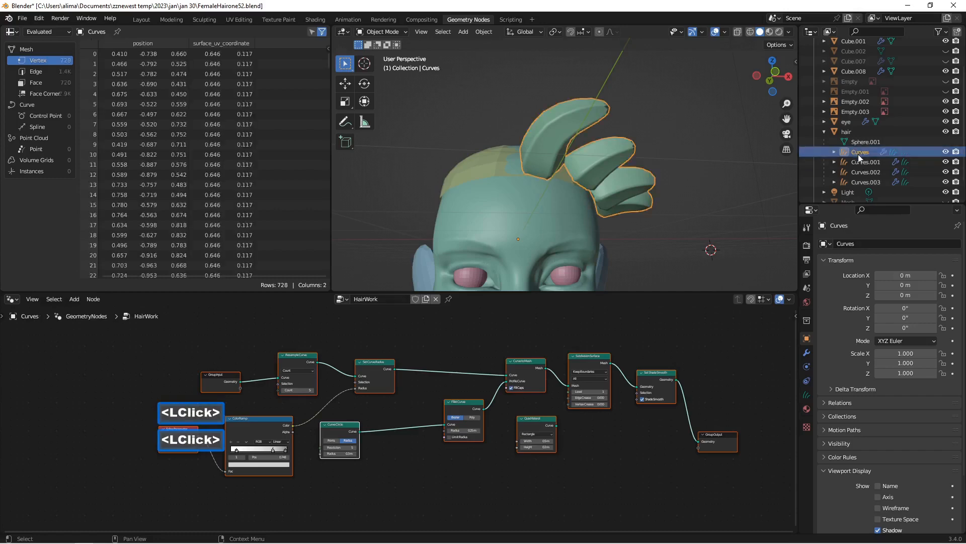
{"action": "scroll", "coordinate": [378, 367], "scroll_direction": "up", "scroll_amount": 1}
{"action": "scroll", "coordinate": [378, 368], "scroll_direction": "up", "scroll_amount": 2}
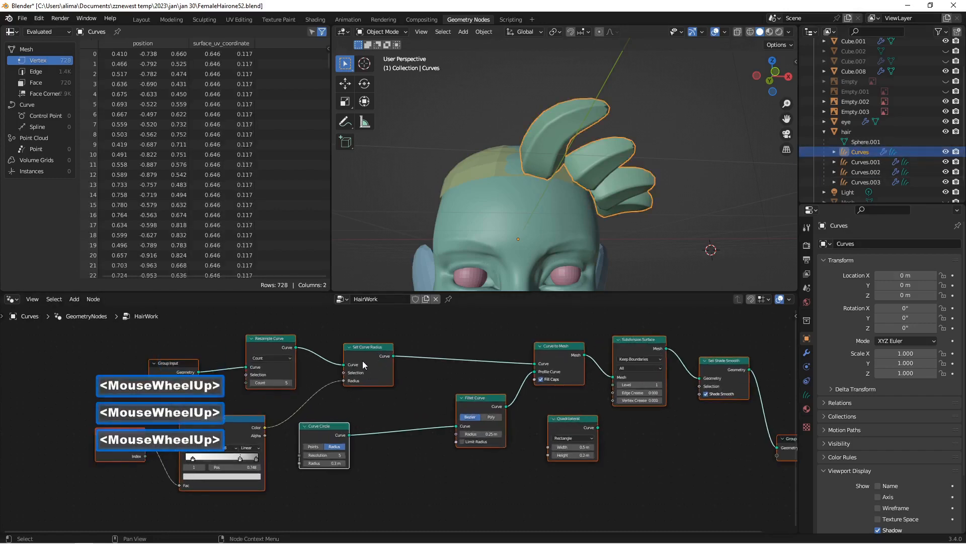
{"action": "mouse_move", "coordinate": [393, 364]}
{"action": "left_mouse_down"}
{"action": "mouse_move", "coordinate": [436, 365]}
{"action": "mouse_move", "coordinate": [399, 361]}
{"action": "left_mouse_up"}
{"action": "left_click", "coordinate": [390, 361]}
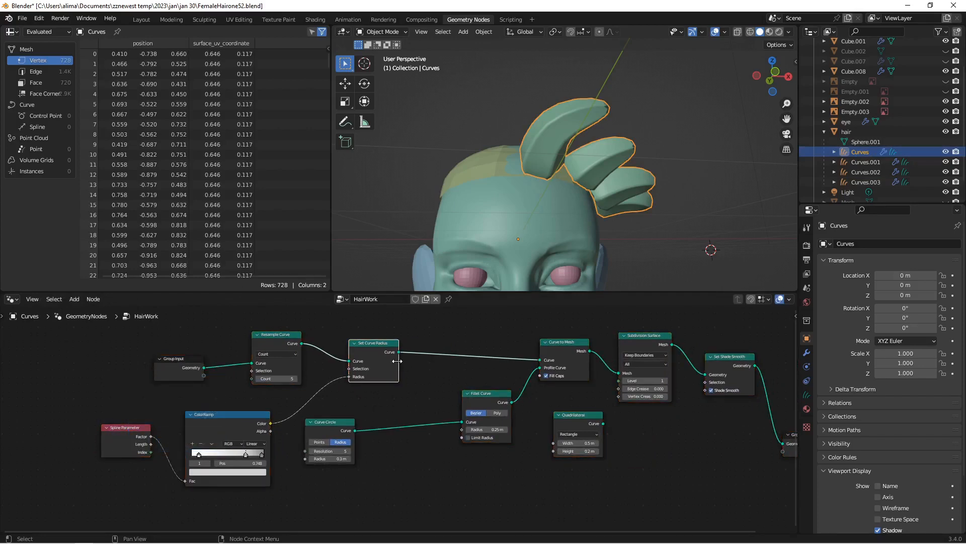
{"action": "left_click_drag", "start_coordinate": [398, 360], "coordinate": [460, 361]}
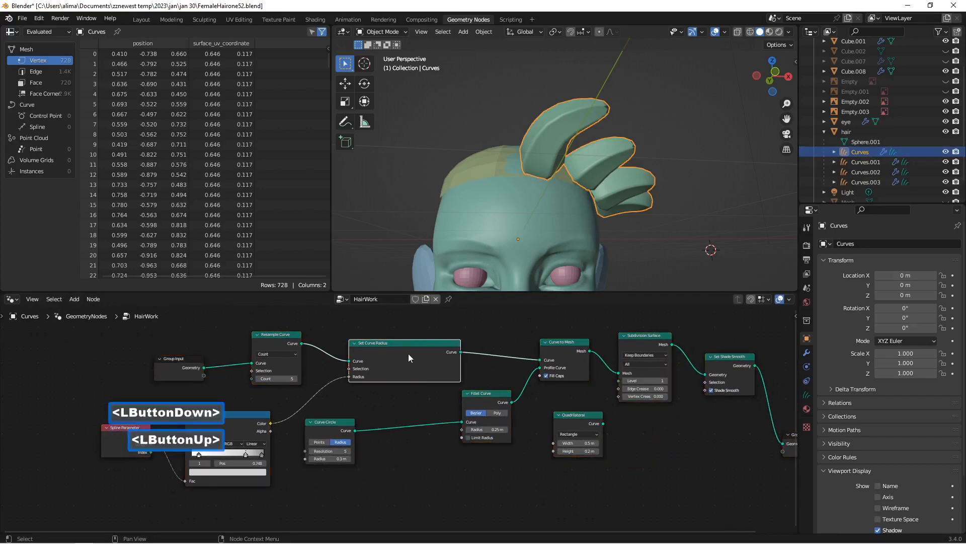
Step: Compare the Set Curve Radius node in the node trees of Curves and Curves.001
{"action": "left_click", "coordinate": [870, 163]}
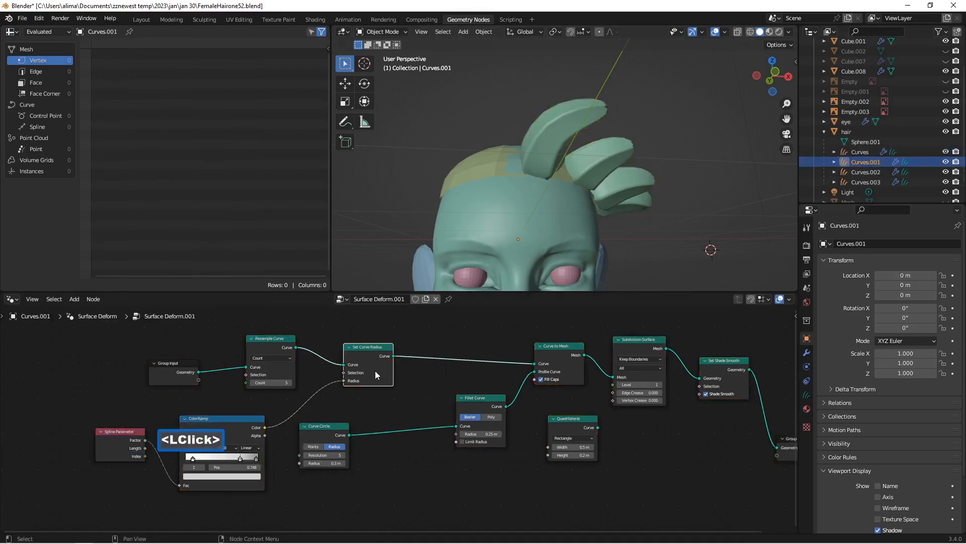
{"action": "left_click", "coordinate": [859, 151]}
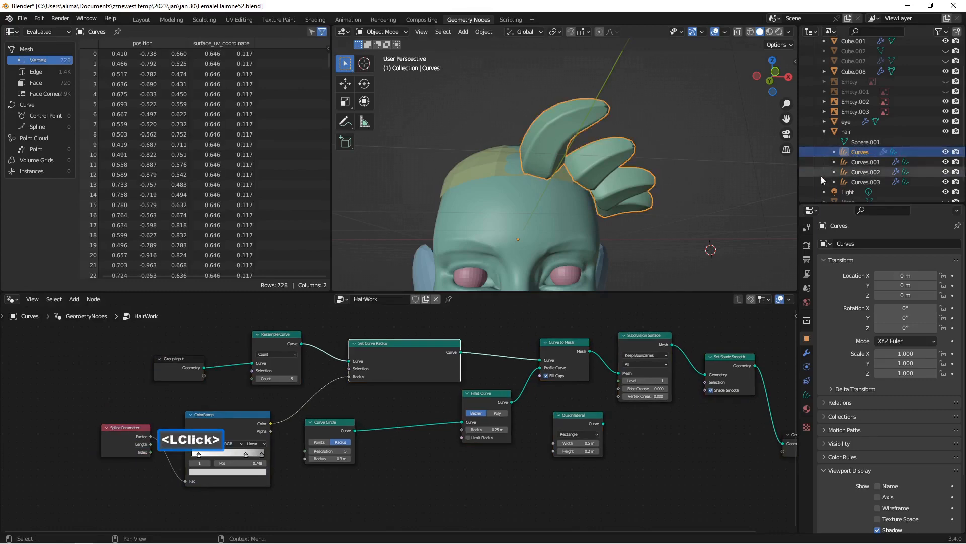
{"action": "left_click", "coordinate": [867, 162]}
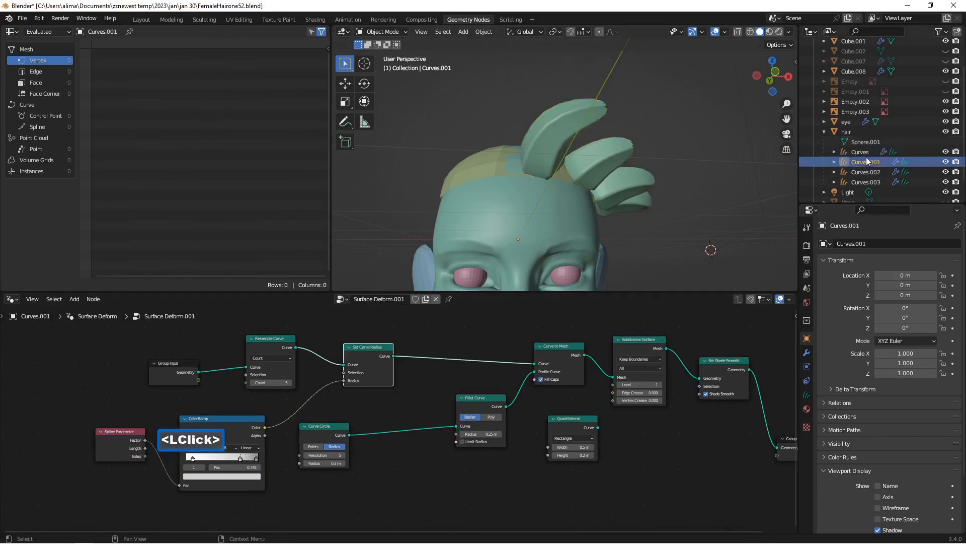
{"action": "left_click", "coordinate": [865, 152]}
{"action": "left_click", "coordinate": [864, 162]}
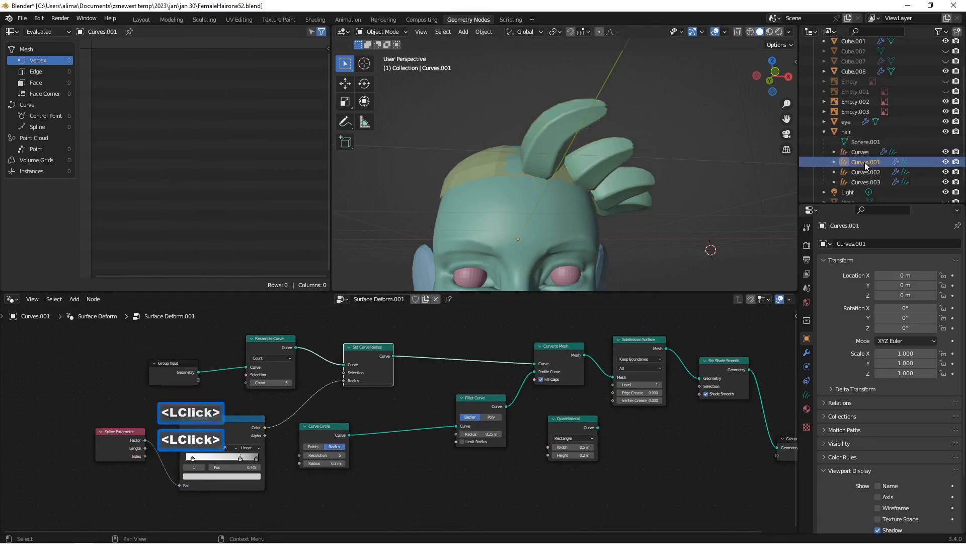
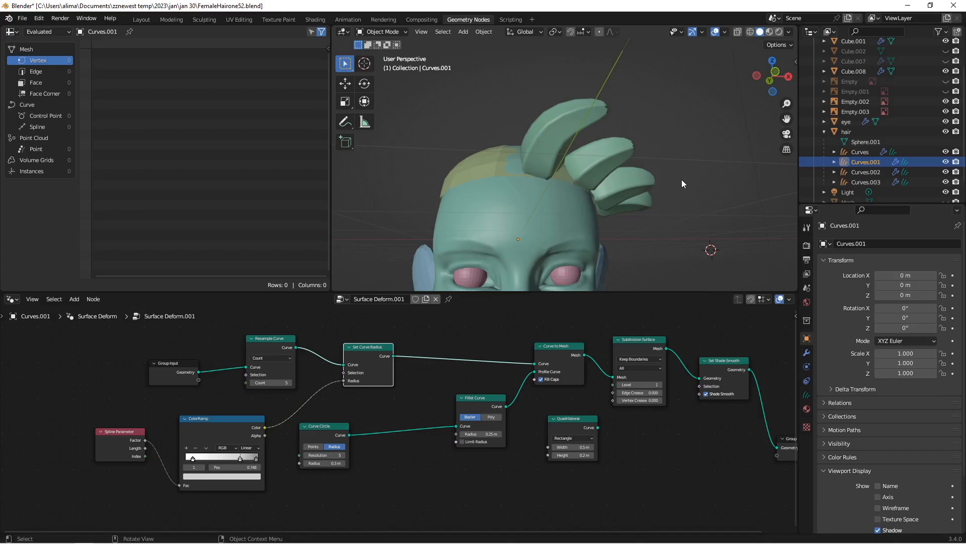
Step: Save the file incrementally as FemaleHairone53.blend and add four hair strands to Curves.001 along the head's right side
{"action": "key", "text": "Insert"}
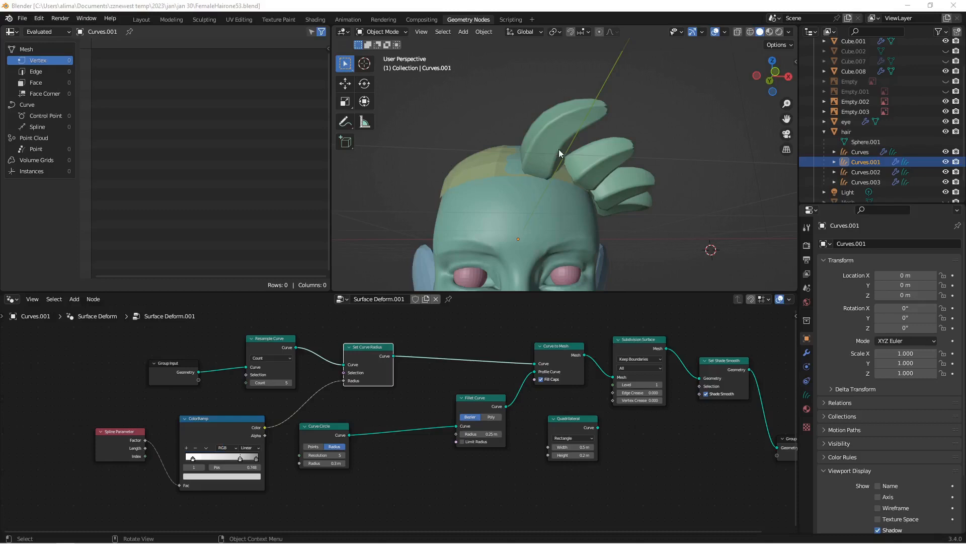
{"action": "middle_click_drag", "start_coordinate": [481, 168], "coordinate": [587, 177]}
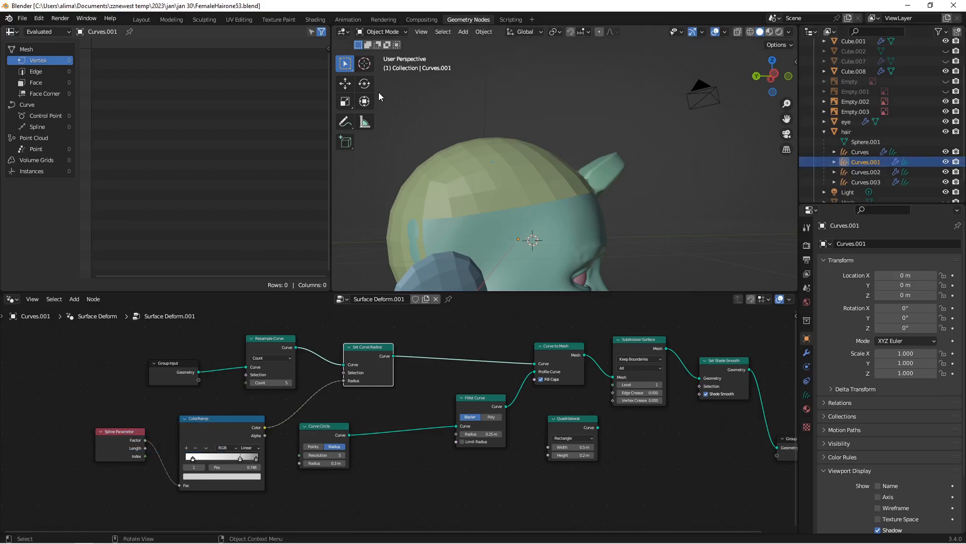
{"action": "left_click", "coordinate": [375, 32]}
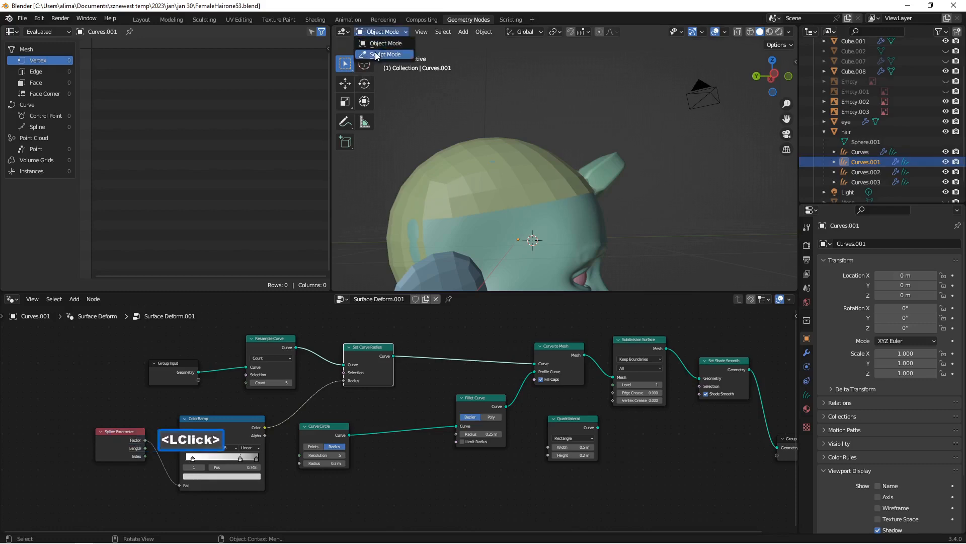
{"action": "left_click", "coordinate": [377, 54]}
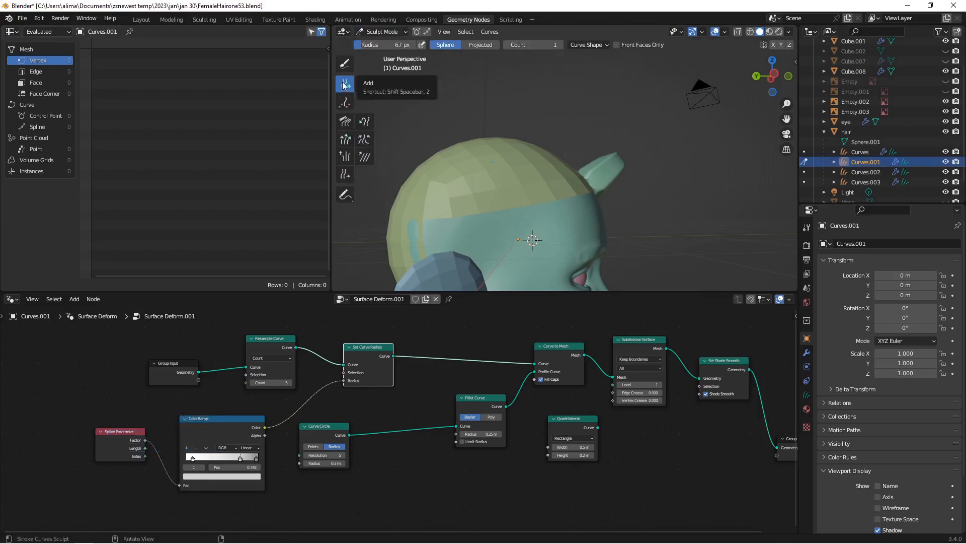
{"action": "left_click", "coordinate": [587, 46]}
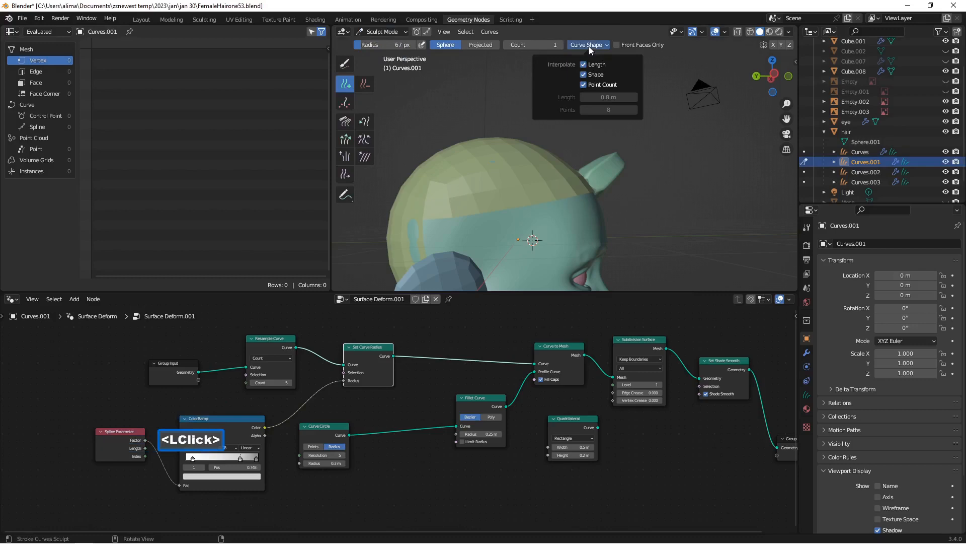
{"action": "left_click", "coordinate": [442, 188]}
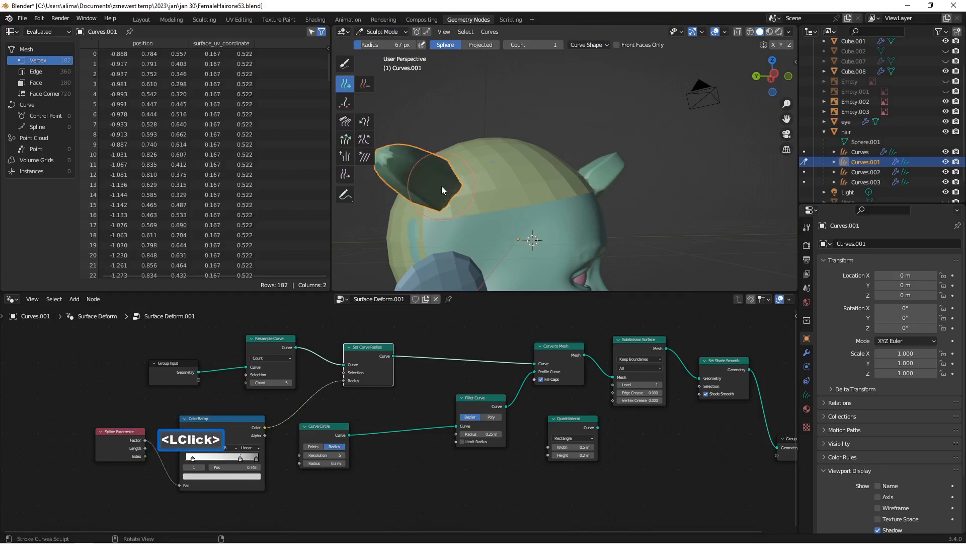
{"action": "left_click", "coordinate": [484, 178]}
{"action": "left_click", "coordinate": [534, 171]}
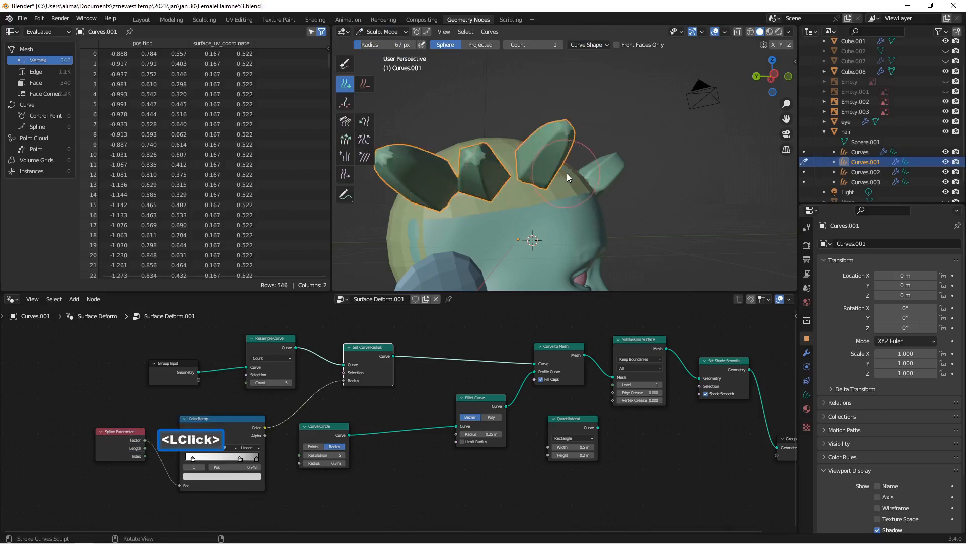
{"action": "left_click", "coordinate": [588, 176]}
{"action": "middle_click_drag", "start_coordinate": [589, 176], "coordinate": [506, 183]}
{"action": "scroll", "coordinate": [526, 177], "scroll_direction": "down", "scroll_amount": 1}
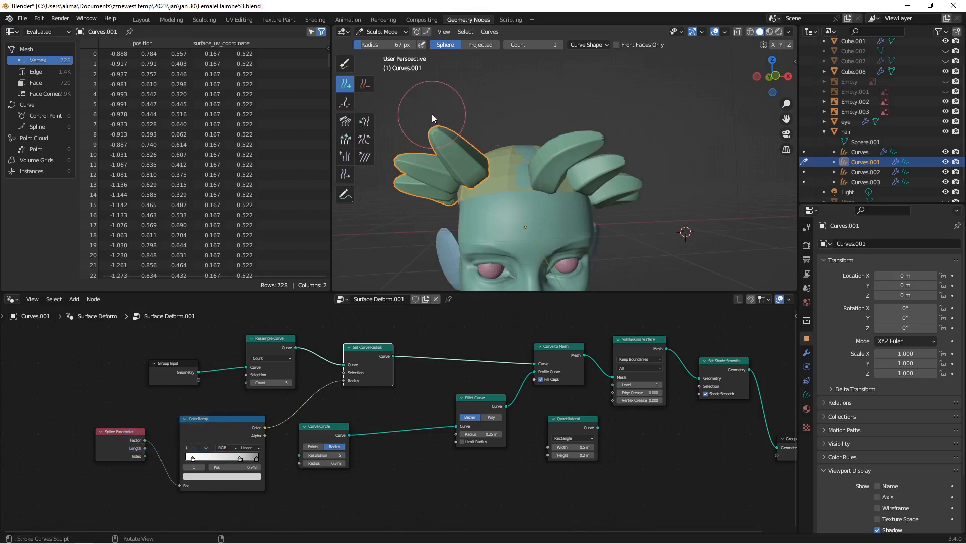
{"action": "left_click", "coordinate": [382, 32]}
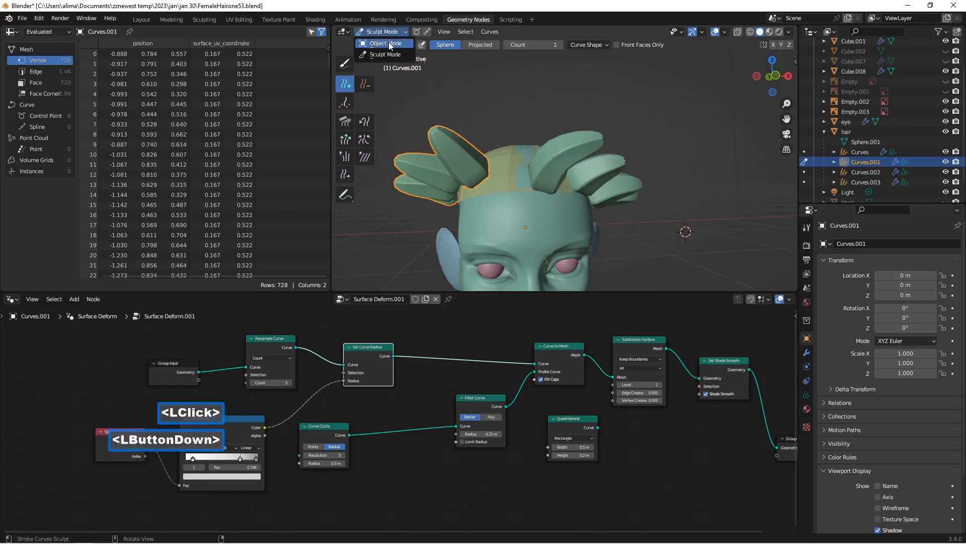
{"action": "left_click", "coordinate": [390, 44]}
Step: Add four hair strands to Curves.002 on the head's left side, continuing from the front strands toward the back
{"action": "left_click", "coordinate": [845, 171]}
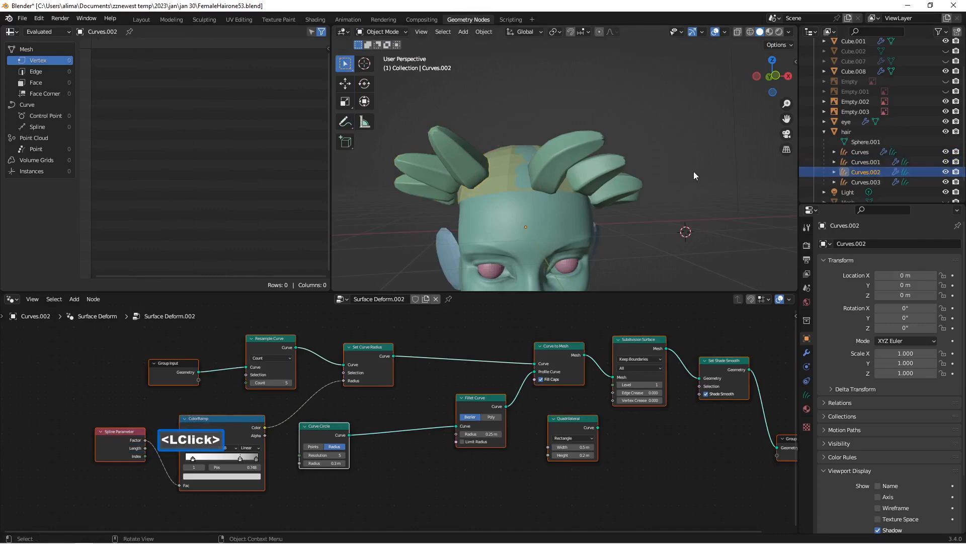
{"action": "middle_click_drag", "start_coordinate": [694, 174], "coordinate": [574, 173]}
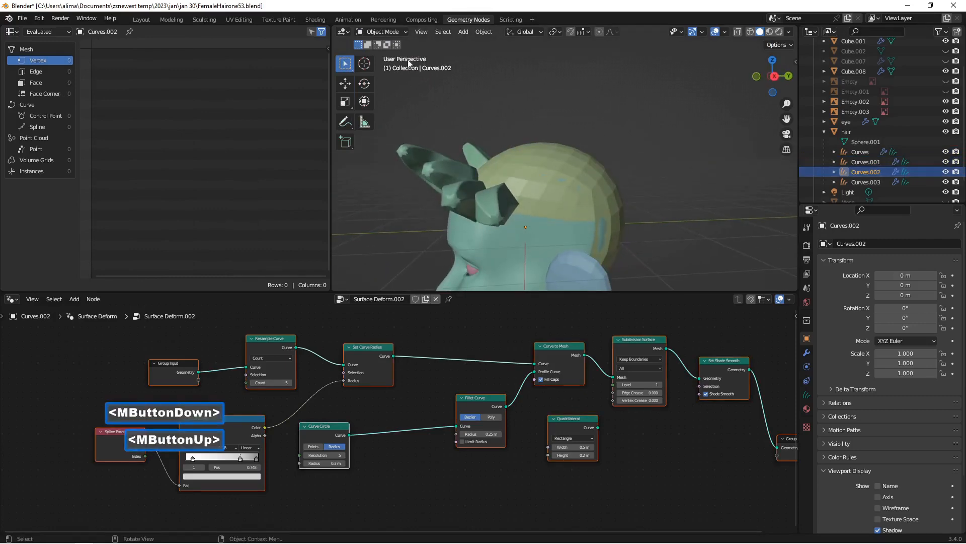
{"action": "left_click", "coordinate": [404, 33]}
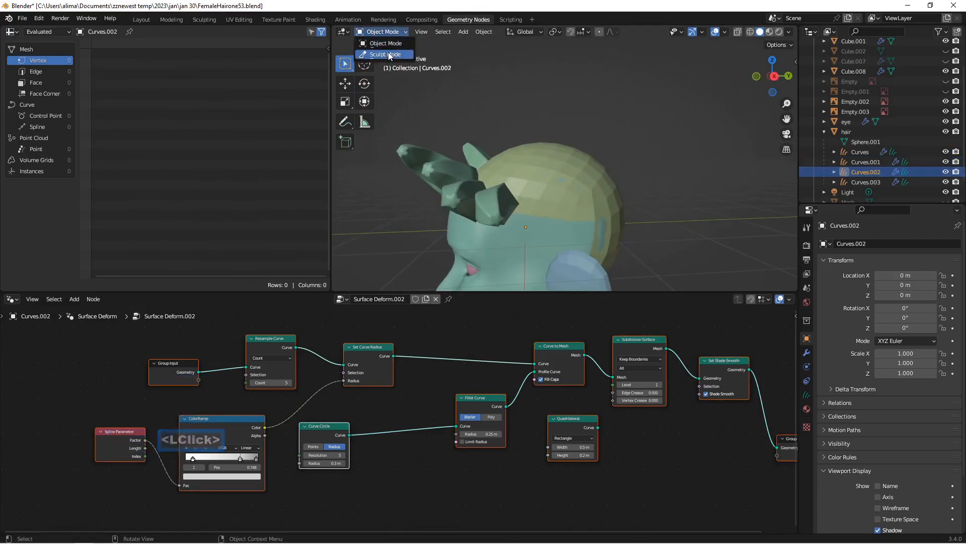
{"action": "left_click", "coordinate": [388, 55]}
{"action": "left_click", "coordinate": [530, 203]}
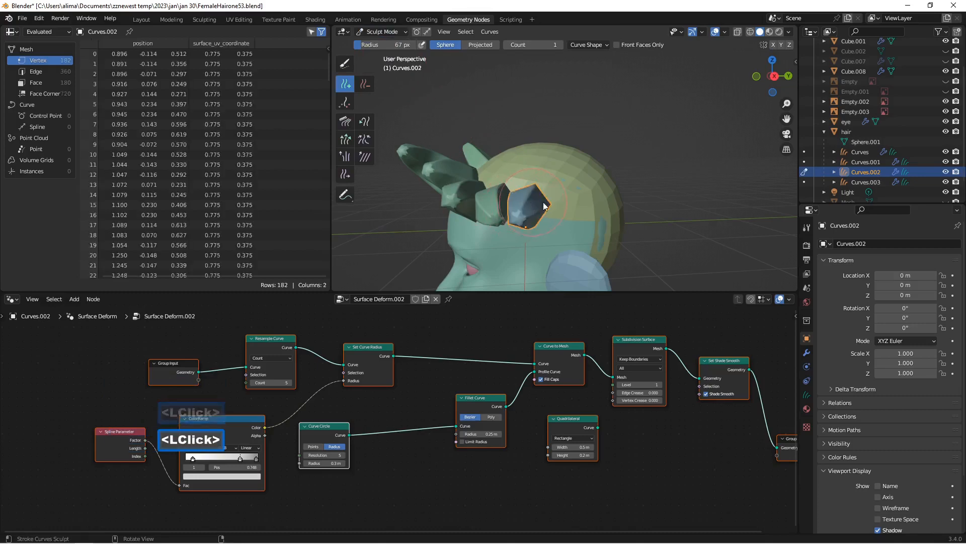
{"action": "left_click", "coordinate": [556, 202]}
{"action": "left_click", "coordinate": [604, 195]}
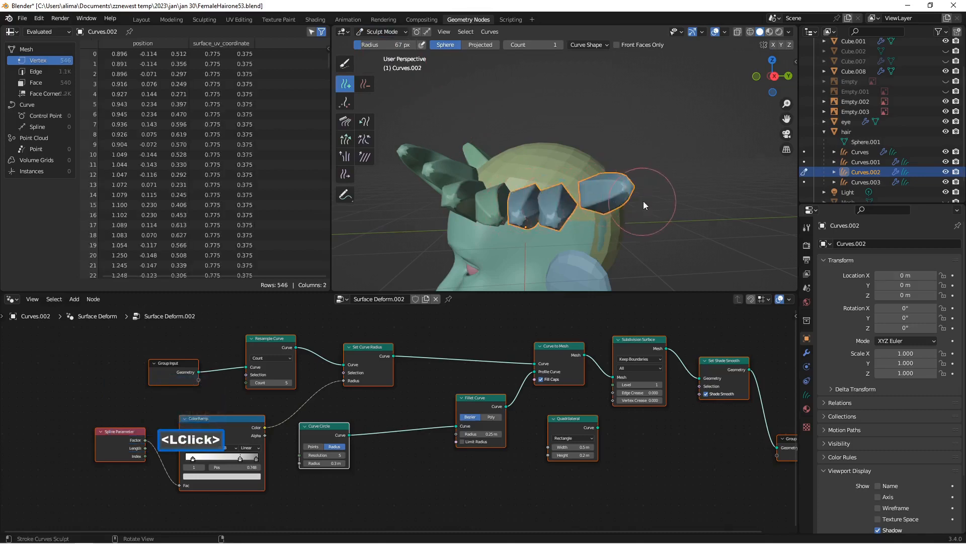
{"action": "middle_click_drag", "start_coordinate": [643, 201], "coordinate": [579, 199]}
{"action": "left_click", "coordinate": [564, 210]}
{"action": "left_click", "coordinate": [401, 33]}
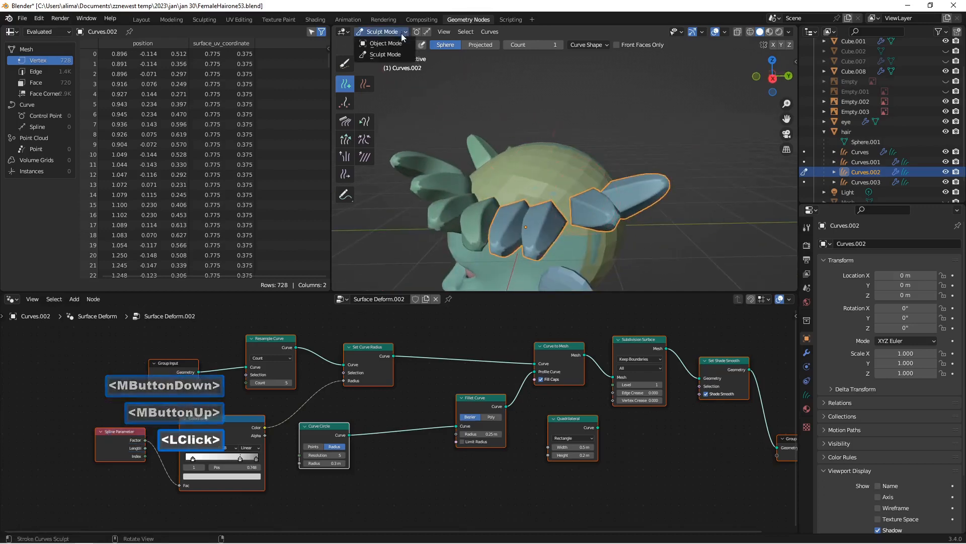
{"action": "left_click", "coordinate": [397, 43]}
Step: Add four hair strands to Curves.003 along the top of the scalp, from the forehead toward the back
{"action": "left_click", "coordinate": [853, 182]}
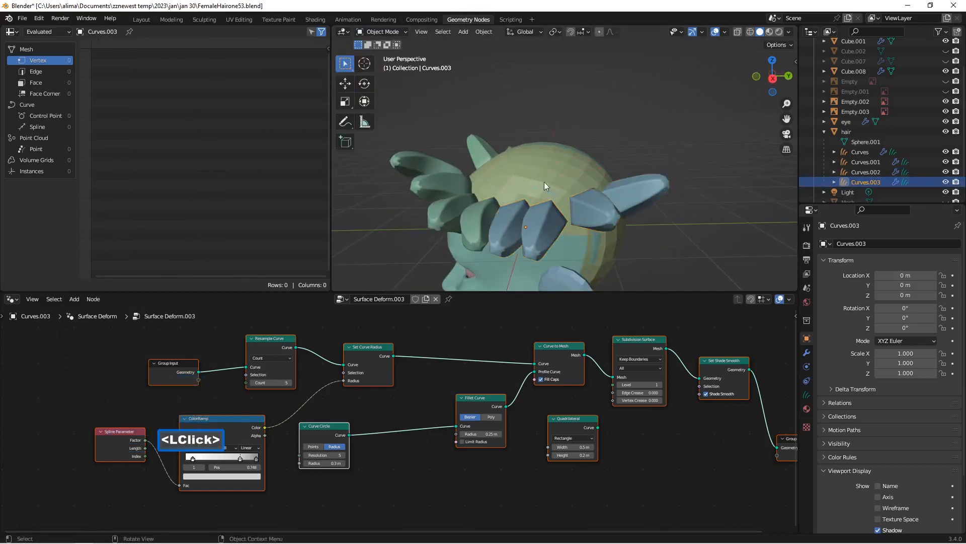
{"action": "middle_click_drag", "start_coordinate": [544, 182], "coordinate": [572, 187]}
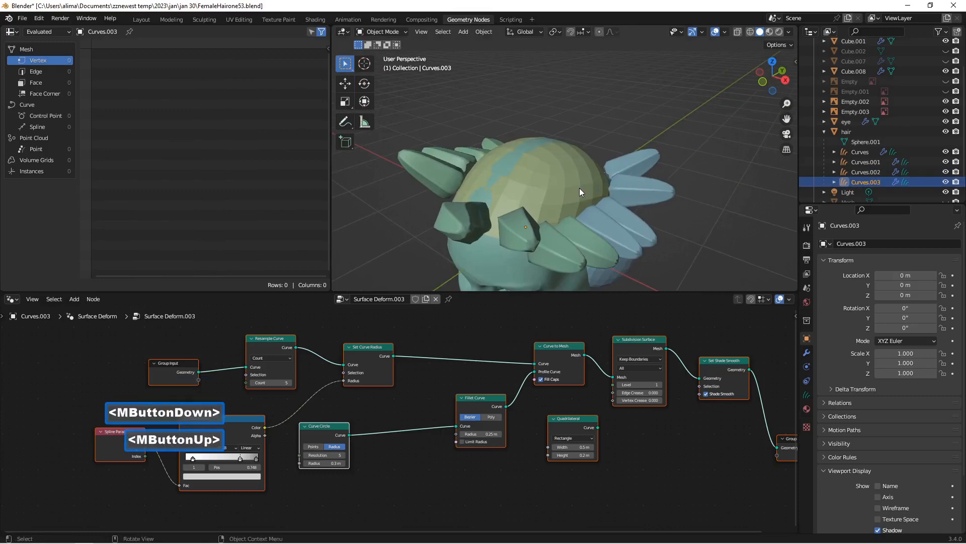
{"action": "mouse_move", "coordinate": [578, 187]}
{"action": "middle_mouse_down"}
{"action": "mouse_move", "coordinate": [505, 160]}
{"action": "mouse_move", "coordinate": [540, 160]}
{"action": "mouse_move", "coordinate": [587, 195]}
{"action": "middle_mouse_up"}
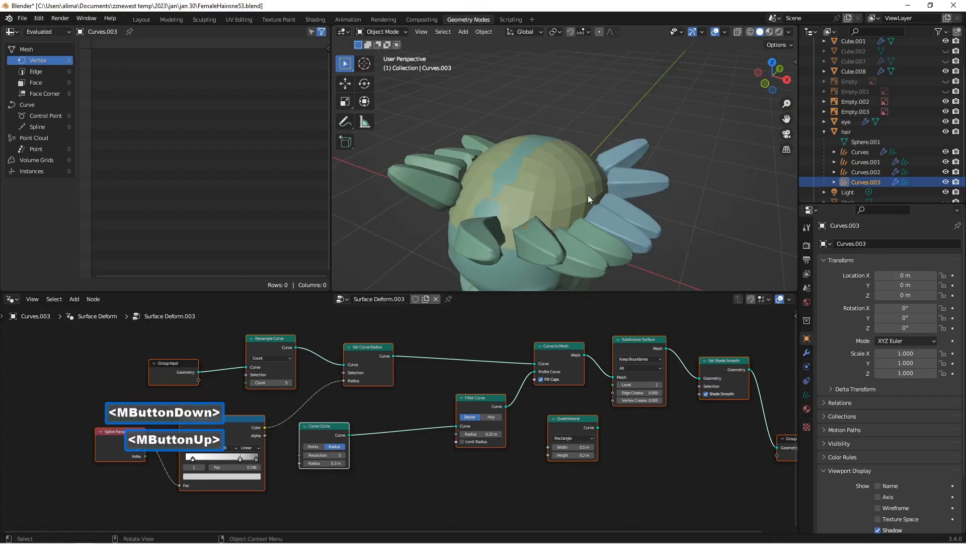
{"action": "left_click", "coordinate": [394, 31]}
{"action": "left_click", "coordinate": [393, 56]}
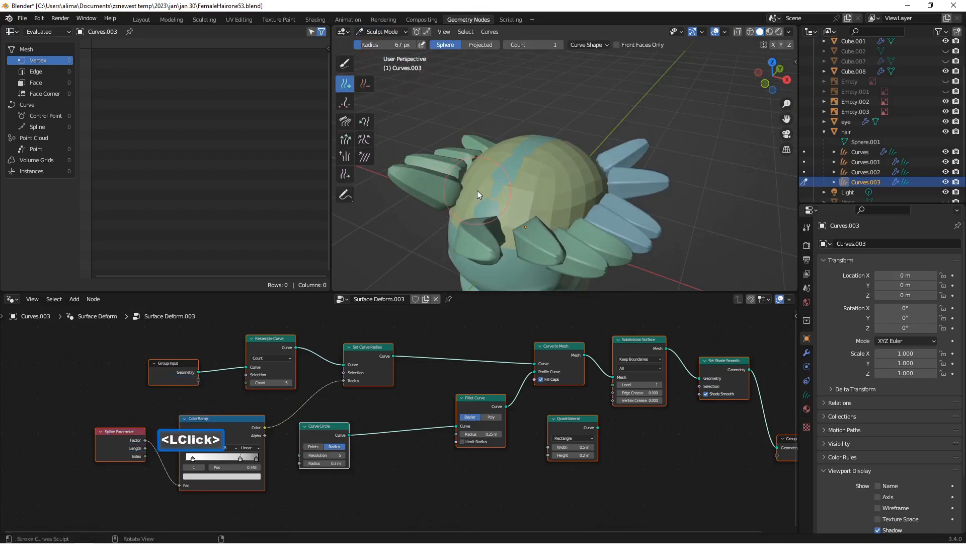
{"action": "left_click", "coordinate": [505, 201]}
{"action": "left_click", "coordinate": [564, 163]}
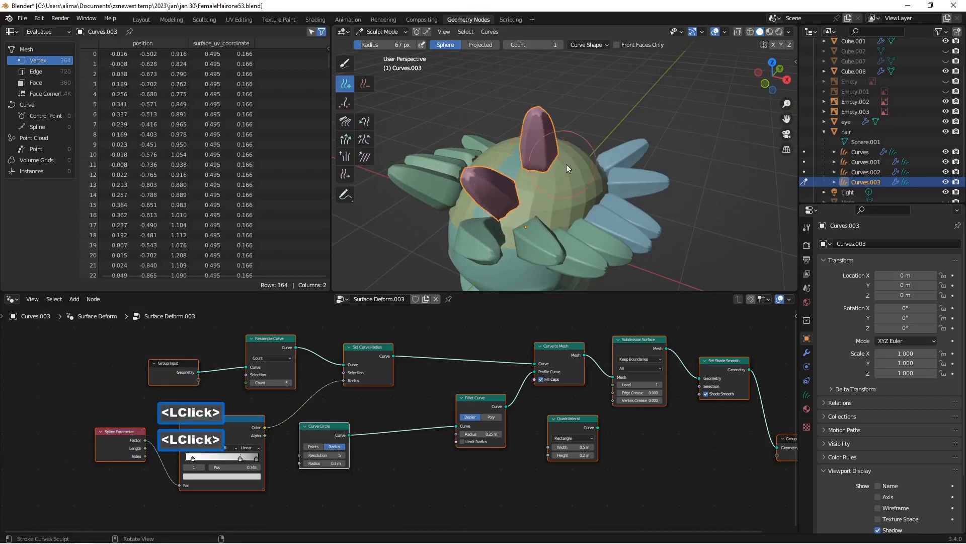
{"action": "middle_click_drag", "start_coordinate": [566, 164], "coordinate": [491, 167]}
{"action": "left_click", "coordinate": [566, 168]}
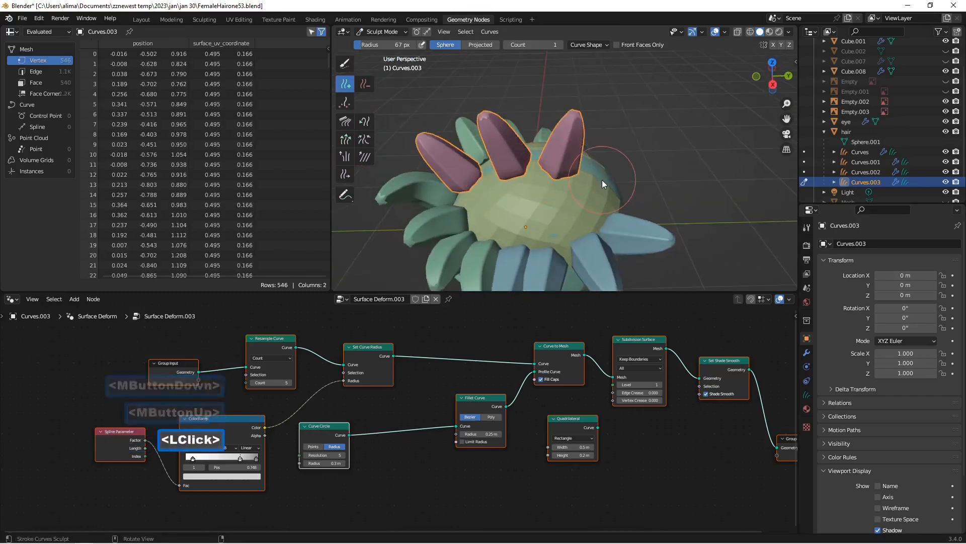
{"action": "left_click", "coordinate": [602, 180]}
{"action": "middle_click_drag", "start_coordinate": [608, 191], "coordinate": [702, 157]}
{"action": "scroll", "coordinate": [655, 165], "scroll_direction": "up", "scroll_amount": 2}
{"action": "scroll", "coordinate": [533, 185], "scroll_direction": "down", "scroll_amount": 2}
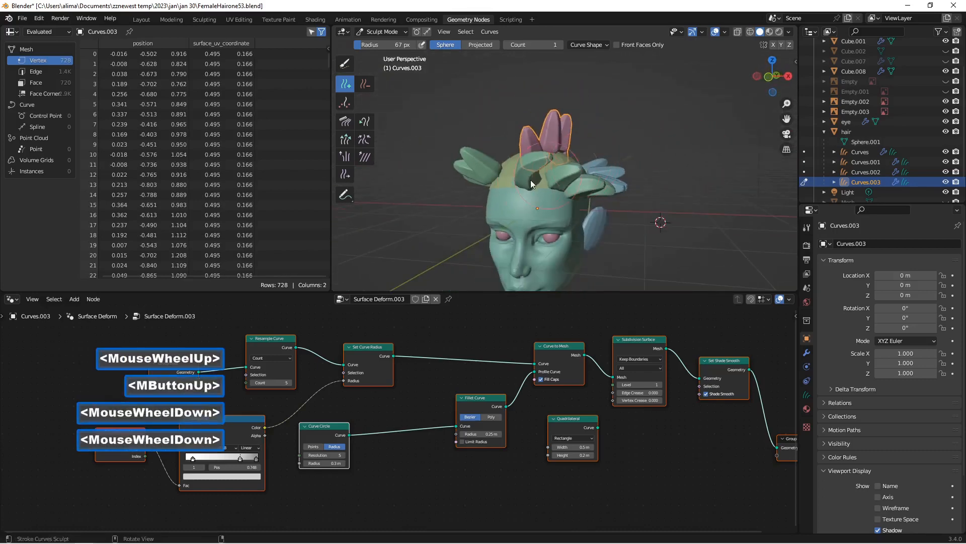
Step: Save the file incrementally as FemaleHairone54.blend and return Curves.003 to Object Mode
{"action": "middle_click_drag", "start_coordinate": [533, 185], "coordinate": [557, 174]}
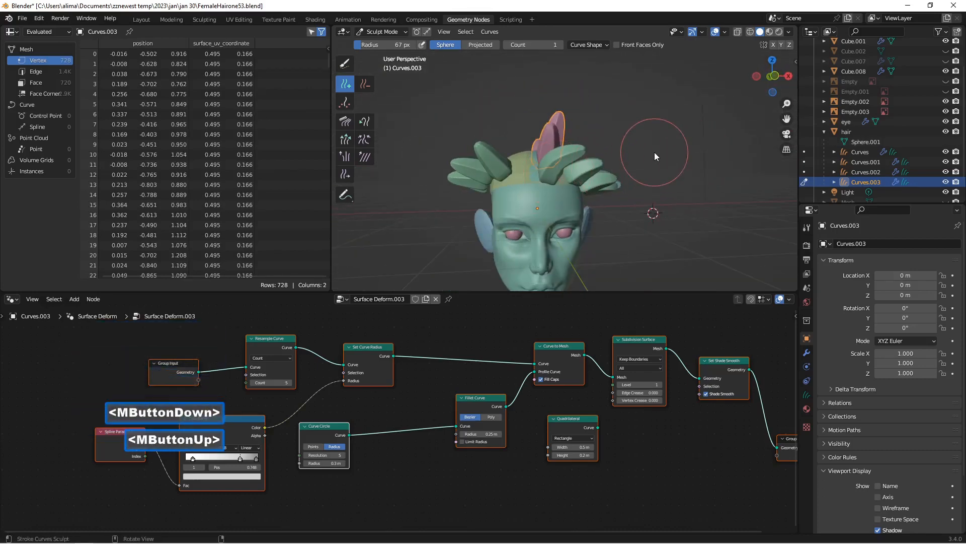
{"action": "key", "text": "Insert"}
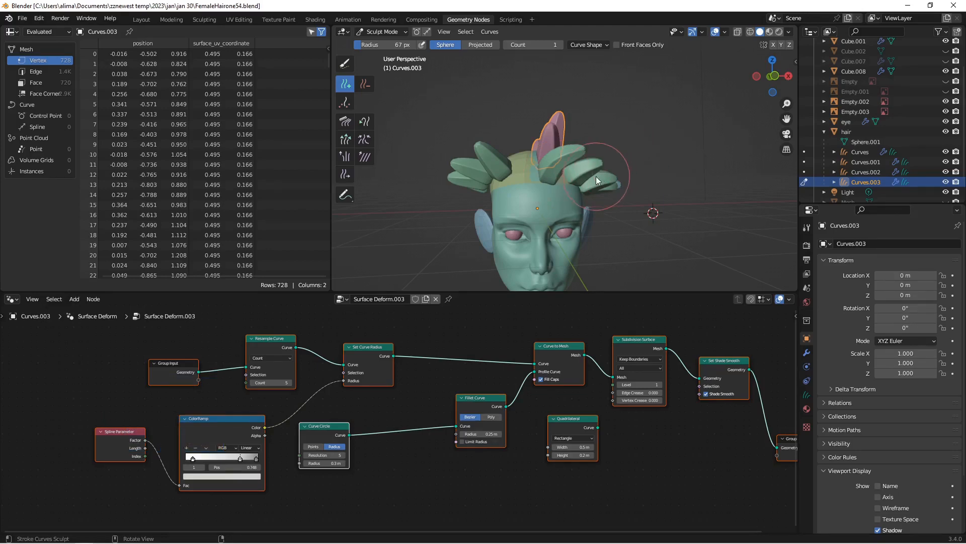
{"action": "scroll", "coordinate": [629, 151], "scroll_direction": "up", "scroll_amount": 2}
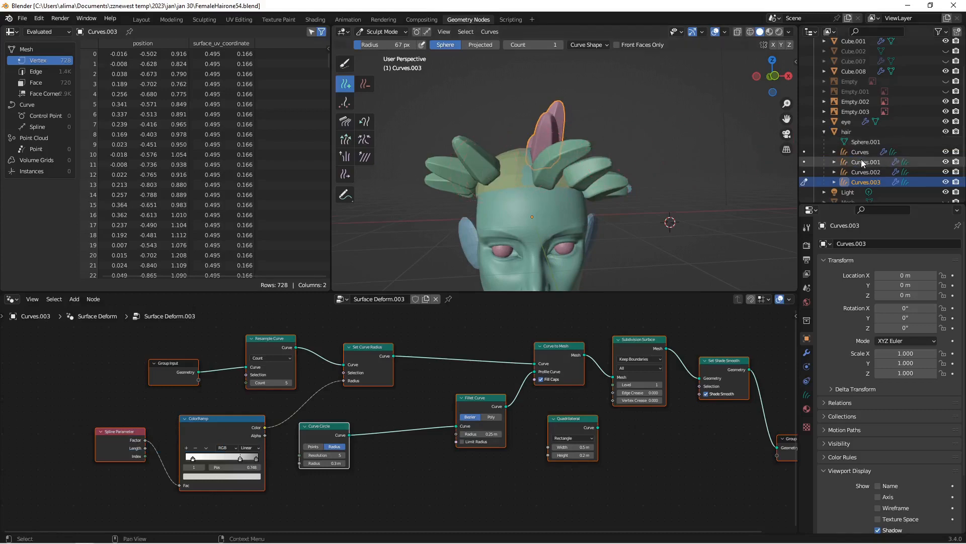
{"action": "left_click", "coordinate": [396, 32]}
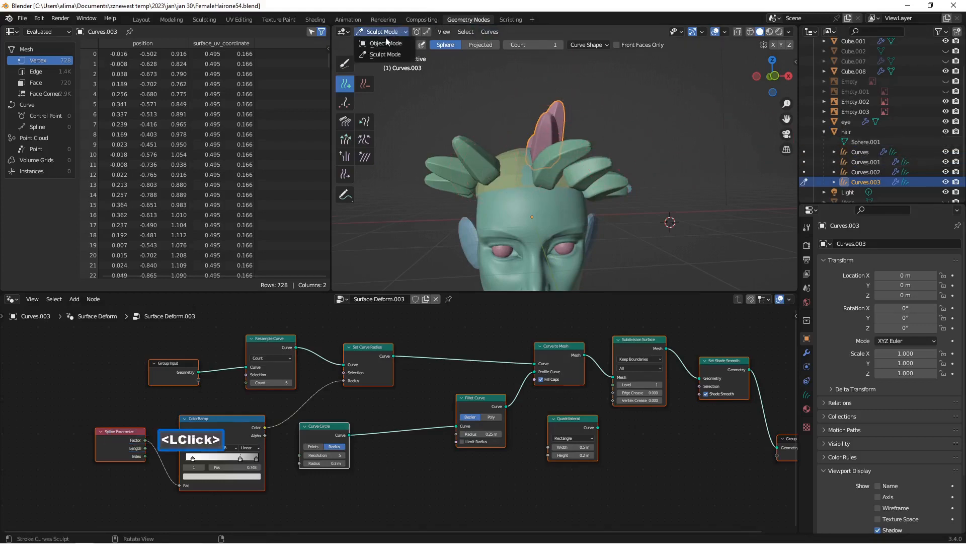
{"action": "left_click", "coordinate": [386, 38]}
Step: Sculpt Curves.001 with the Comb brush, bending the tip of its front strand up toward the crown
{"action": "left_click", "coordinate": [854, 162]}
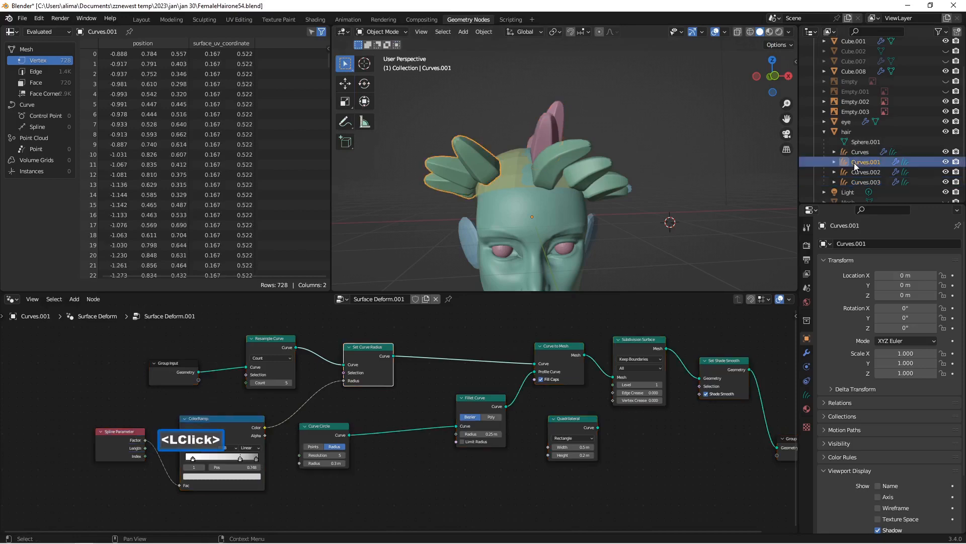
{"action": "left_click", "coordinate": [381, 32]}
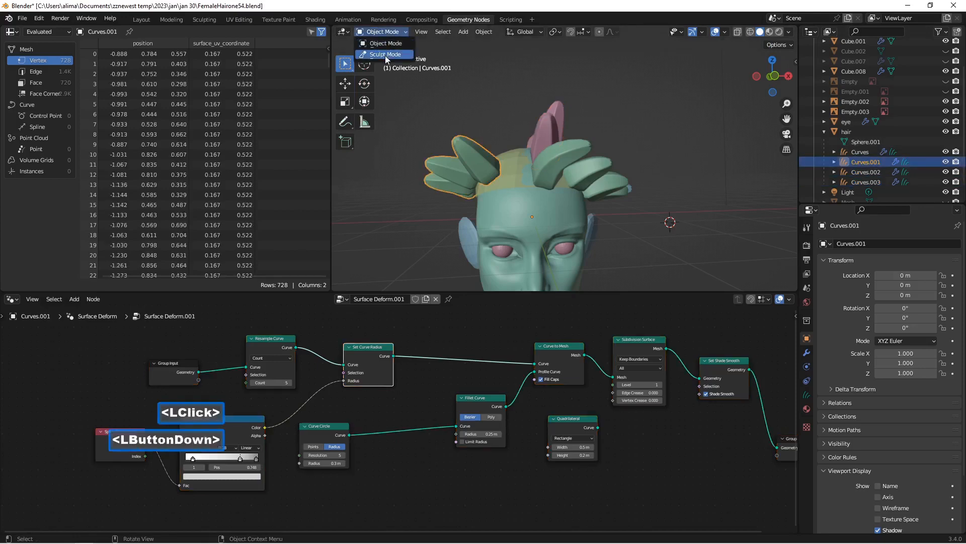
{"action": "left_click", "coordinate": [385, 55]}
{"action": "scroll", "coordinate": [391, 132], "scroll_direction": "up", "scroll_amount": 1}
{"action": "scroll", "coordinate": [391, 131], "scroll_direction": "up", "scroll_amount": 1}
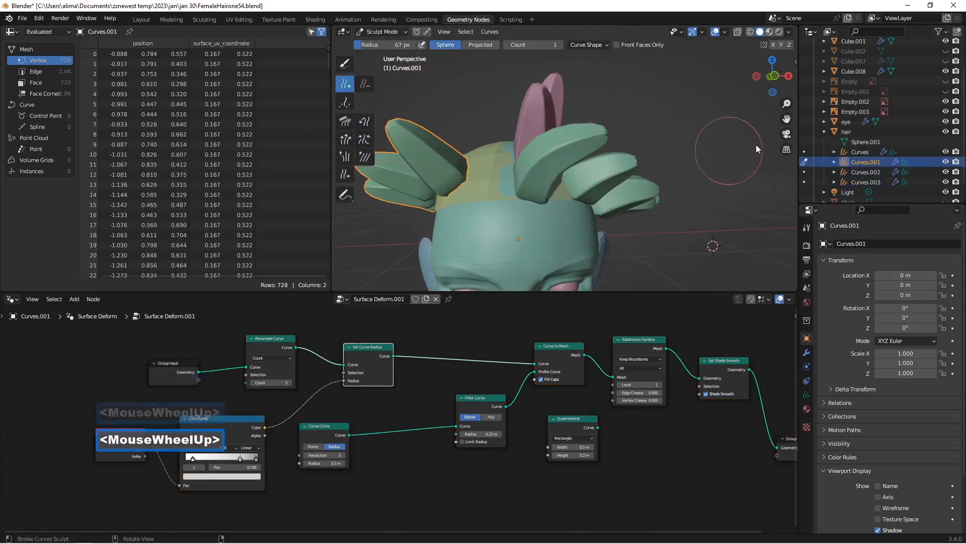
{"action": "left_click_drag", "start_coordinate": [786, 119], "coordinate": [833, 111]}
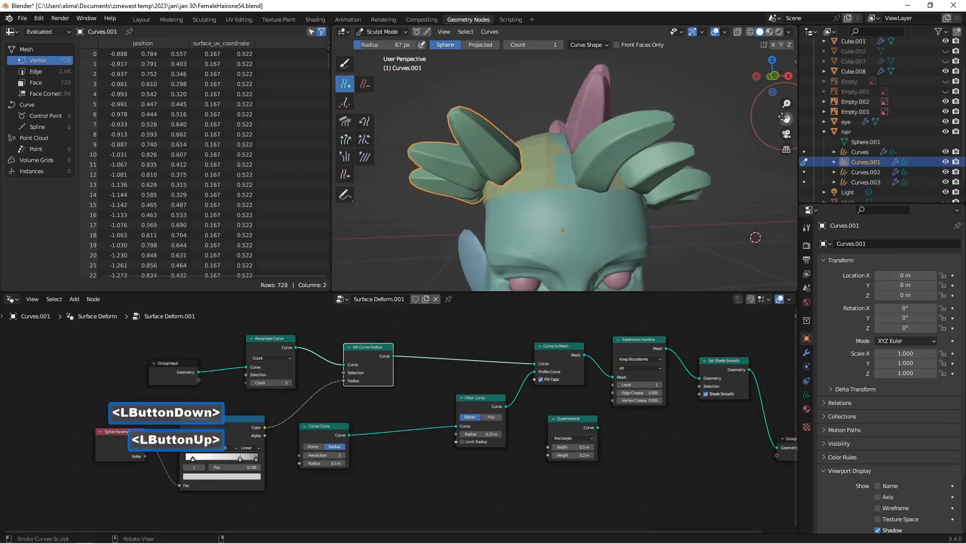
{"action": "left_click", "coordinate": [481, 133]}
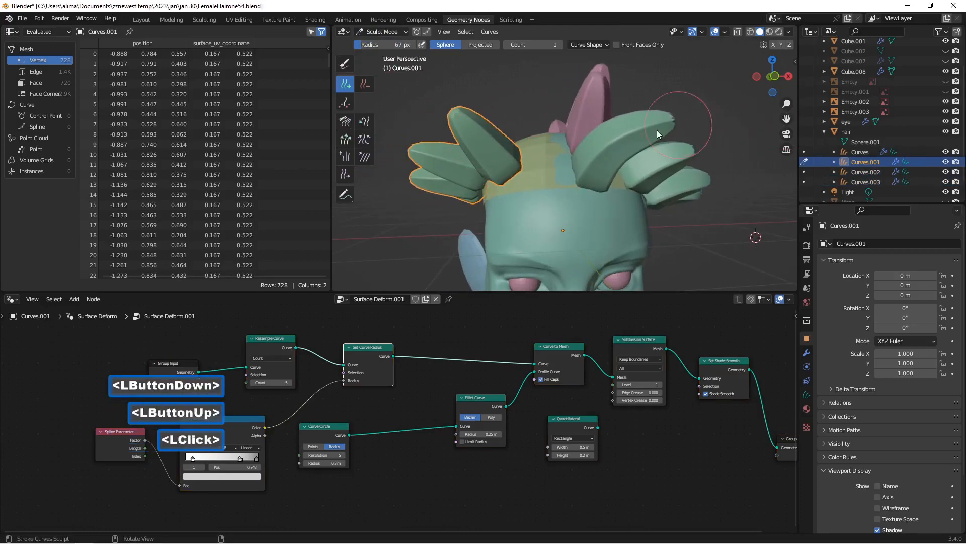
{"action": "left_click", "coordinate": [352, 120]}
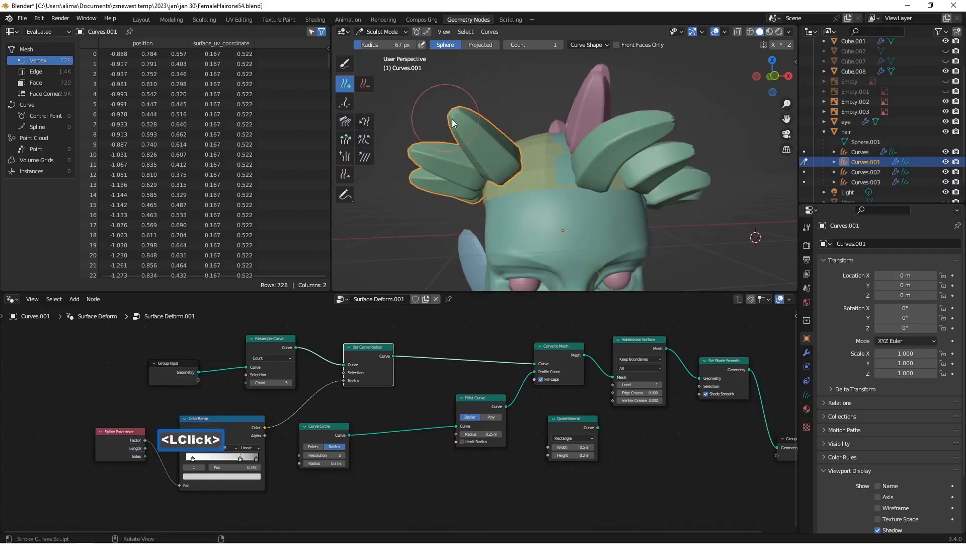
{"action": "mouse_move", "coordinate": [452, 118]}
{"action": "left_mouse_down"}
{"action": "mouse_move", "coordinate": [506, 105]}
{"action": "mouse_move", "coordinate": [478, 118]}
{"action": "mouse_move", "coordinate": [497, 89]}
{"action": "mouse_move", "coordinate": [483, 114]}
{"action": "left_mouse_up"}
{"action": "left_click", "coordinate": [344, 121]}
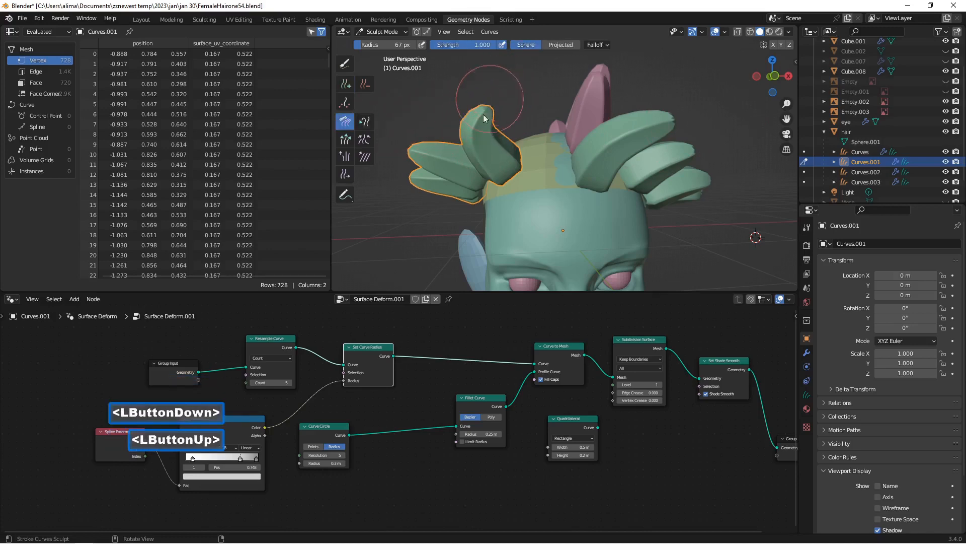
Step: Use the Snake Hook brush on Curves.001 to pull the tips of the front and middle strands up toward the crown
{"action": "left_click", "coordinate": [365, 121]}
{"action": "left_click_drag", "start_coordinate": [486, 129], "coordinate": [523, 100]}
{"action": "mouse_move", "coordinate": [417, 145]}
{"action": "left_mouse_down"}
{"action": "mouse_move", "coordinate": [465, 110]}
{"action": "mouse_move", "coordinate": [453, 107]}
{"action": "mouse_move", "coordinate": [467, 95]}
{"action": "left_mouse_up"}
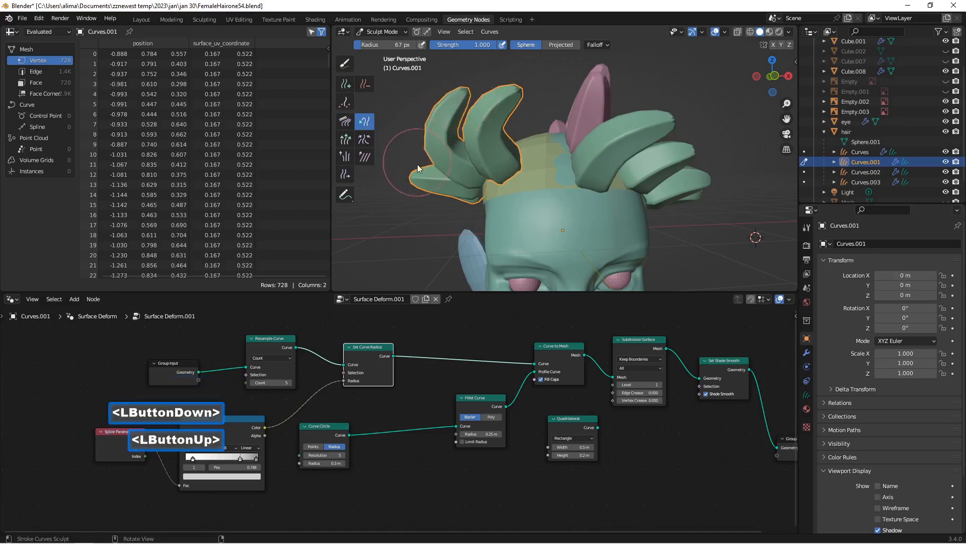
{"action": "mouse_move", "coordinate": [417, 164]}
{"action": "middle_mouse_down"}
{"action": "mouse_move", "coordinate": [467, 152]}
{"action": "mouse_move", "coordinate": [442, 147]}
{"action": "middle_mouse_up"}
{"action": "mouse_move", "coordinate": [415, 158]}
{"action": "left_mouse_down"}
{"action": "mouse_move", "coordinate": [438, 116]}
{"action": "mouse_move", "coordinate": [430, 102]}
{"action": "mouse_move", "coordinate": [450, 94]}
{"action": "left_mouse_up"}
{"action": "middle_click_drag", "start_coordinate": [464, 124], "coordinate": [455, 145]}
{"action": "middle_click_drag", "start_coordinate": [523, 92], "coordinate": [509, 99]}
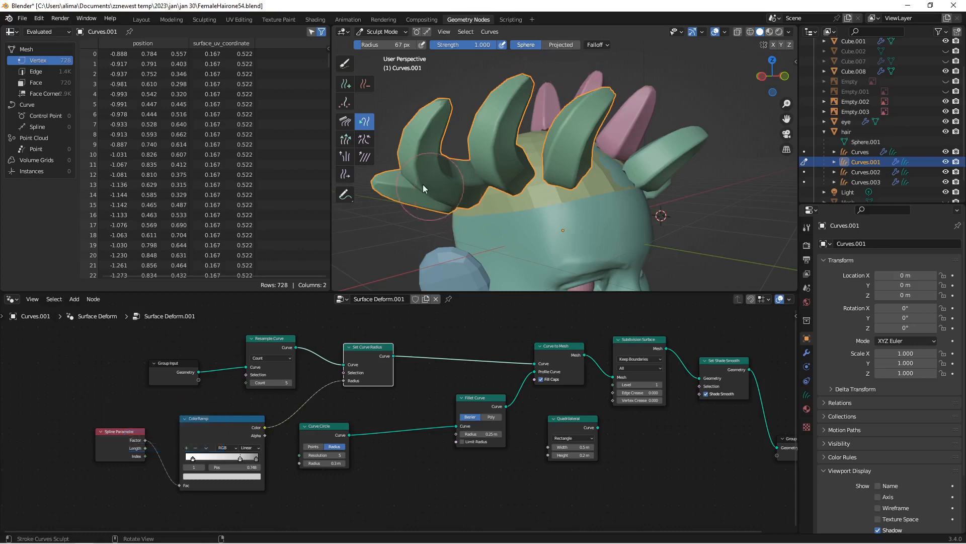
Step: Bend the rearmost strand of Curves.001 upward with the Snake Hook brush so it follows the curl of its neighbours
{"action": "middle_click_drag", "start_coordinate": [391, 180], "coordinate": [413, 166]}
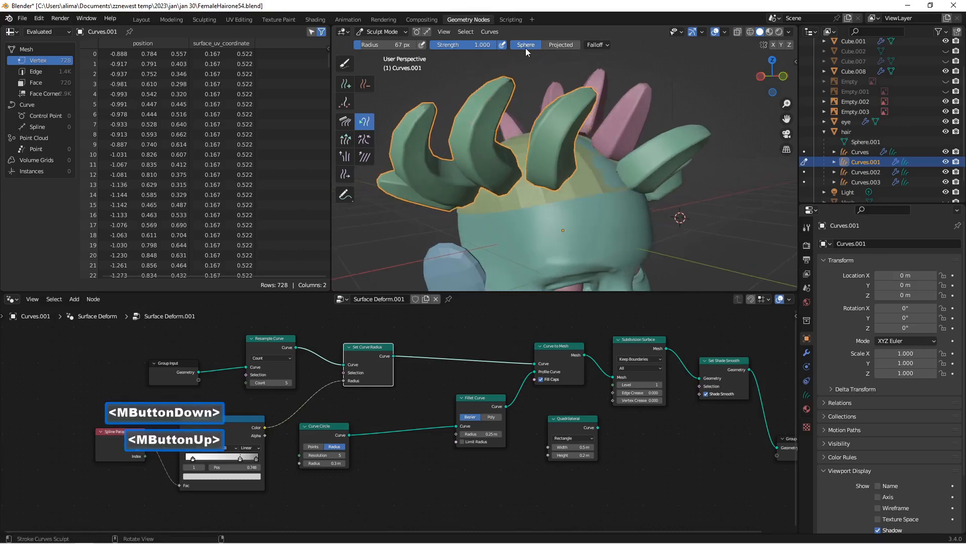
{"action": "scroll", "coordinate": [529, 46], "scroll_direction": "down", "scroll_amount": 1}
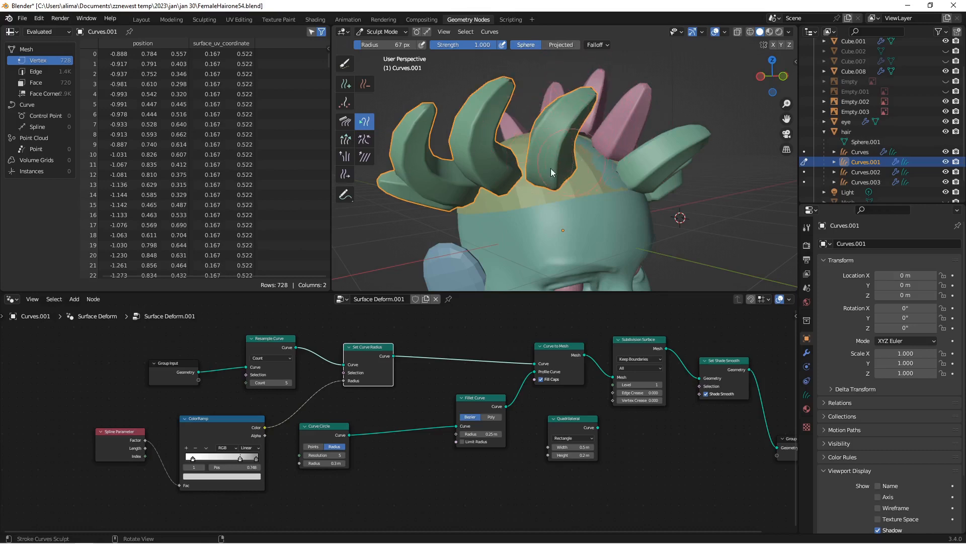
{"action": "middle_click_drag", "start_coordinate": [551, 168], "coordinate": [579, 173]}
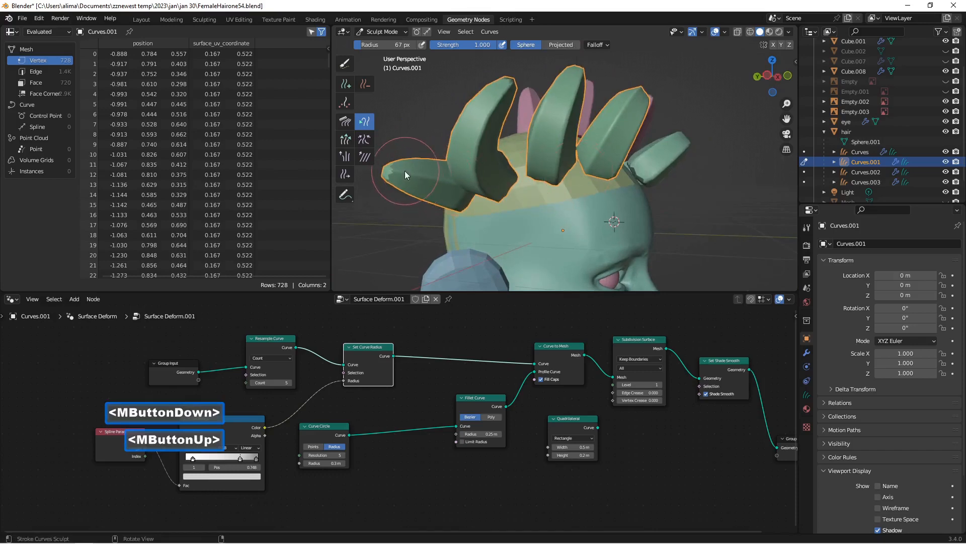
{"action": "mouse_move", "coordinate": [404, 171]}
{"action": "left_mouse_down"}
{"action": "mouse_move", "coordinate": [422, 113]}
{"action": "mouse_move", "coordinate": [427, 171]}
{"action": "left_mouse_up"}
{"action": "scroll", "coordinate": [462, 170], "scroll_direction": "down", "scroll_amount": 2}
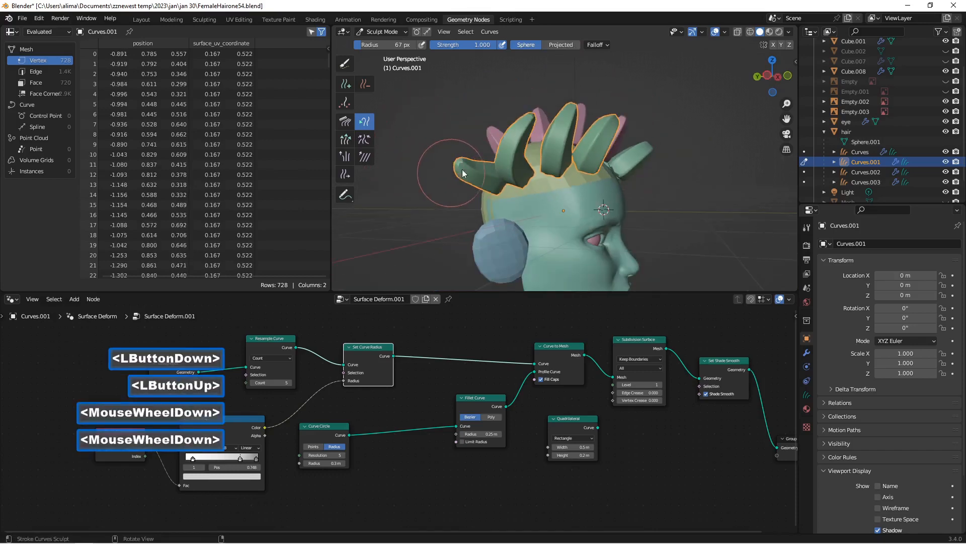
{"action": "middle_click_drag", "start_coordinate": [462, 169], "coordinate": [433, 181]}
{"action": "left_click_drag", "start_coordinate": [441, 121], "coordinate": [458, 130]}
{"action": "middle_click_drag", "start_coordinate": [458, 130], "coordinate": [443, 126]}
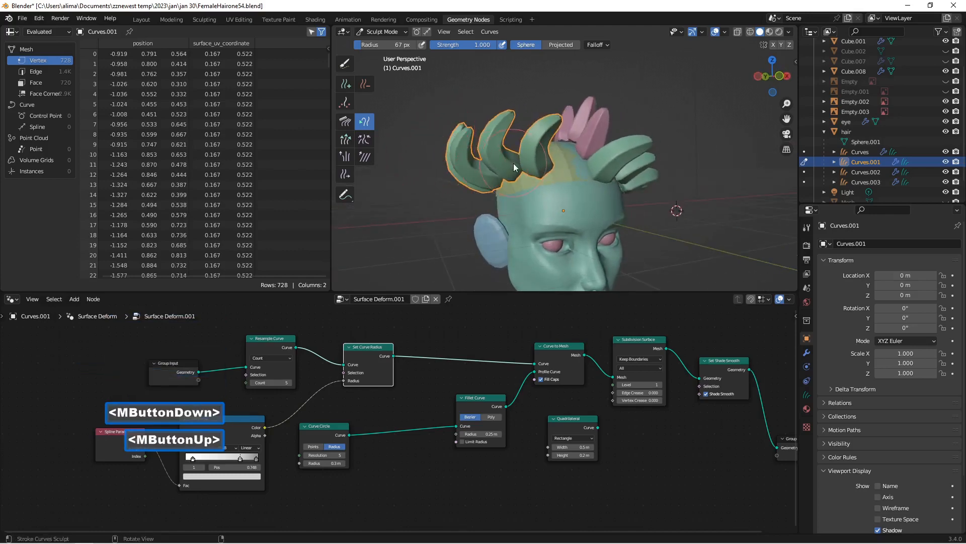
{"action": "middle_click_drag", "start_coordinate": [514, 163], "coordinate": [501, 170]}
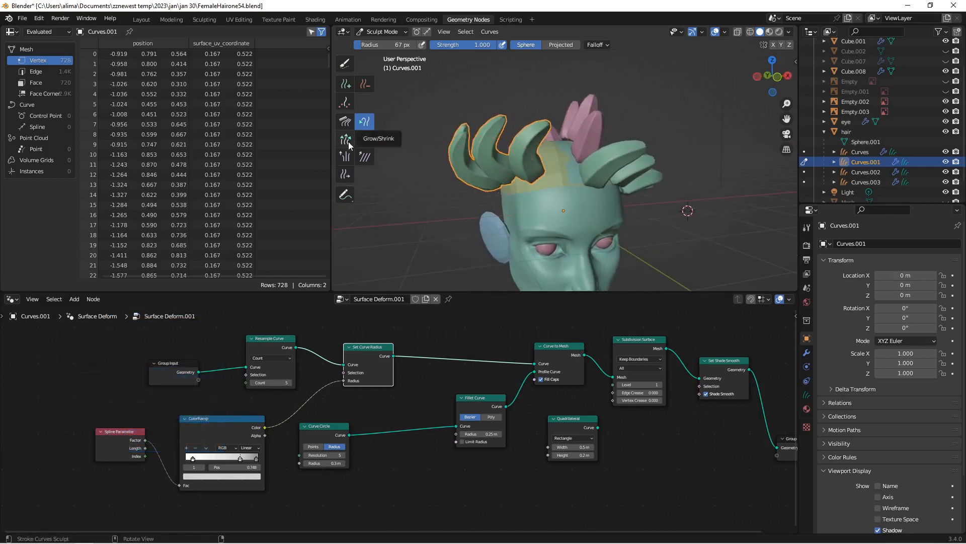
Step: Move the roots of the Curves.001 strands along the scalp with the Slide brush, spacing the row more evenly
{"action": "left_click", "coordinate": [345, 176]}
{"action": "mouse_move", "coordinate": [547, 168]}
{"action": "left_mouse_down"}
{"action": "mouse_move", "coordinate": [570, 170]}
{"action": "mouse_move", "coordinate": [513, 172]}
{"action": "left_mouse_up"}
{"action": "middle_click_drag", "start_coordinate": [512, 170], "coordinate": [539, 178]}
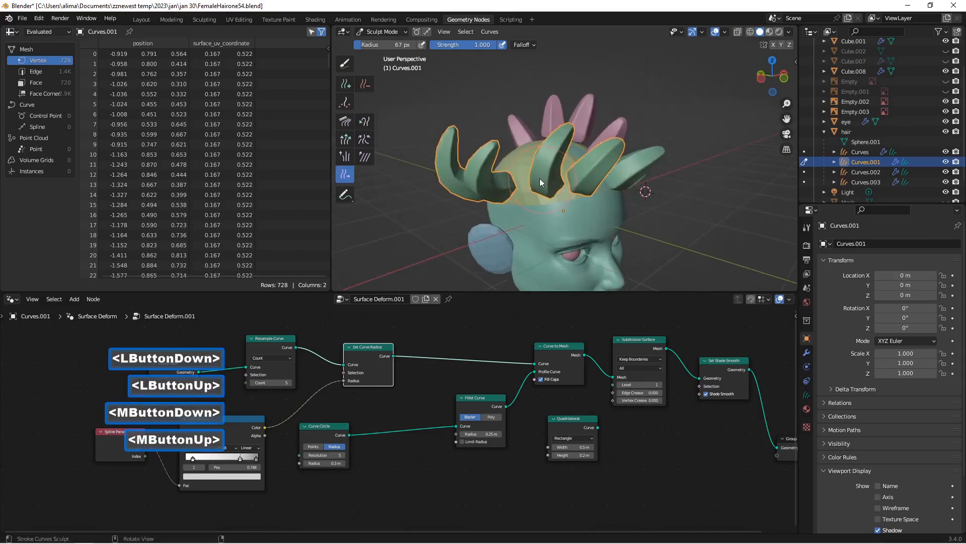
{"action": "mouse_move", "coordinate": [515, 180]}
{"action": "left_mouse_down"}
{"action": "mouse_move", "coordinate": [530, 172]}
{"action": "mouse_move", "coordinate": [497, 183]}
{"action": "left_mouse_up"}
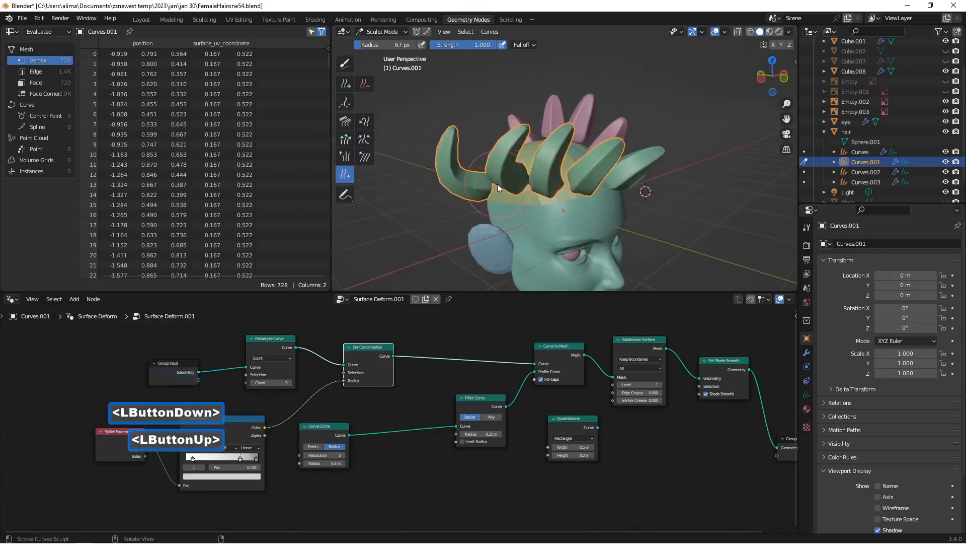
{"action": "middle_click_drag", "start_coordinate": [498, 184], "coordinate": [509, 183]}
{"action": "mouse_move", "coordinate": [475, 189]}
{"action": "left_mouse_down"}
{"action": "mouse_move", "coordinate": [494, 173]}
{"action": "mouse_move", "coordinate": [477, 177]}
{"action": "mouse_move", "coordinate": [485, 167]}
{"action": "mouse_move", "coordinate": [462, 156]}
{"action": "left_mouse_up"}
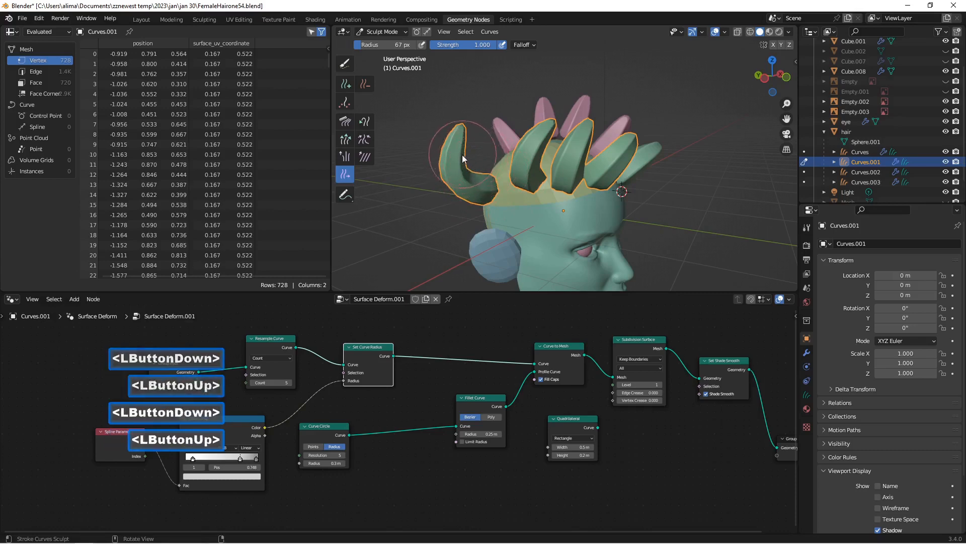
{"action": "left_click", "coordinate": [458, 154]}
{"action": "middle_click_drag", "start_coordinate": [486, 185], "coordinate": [490, 194]}
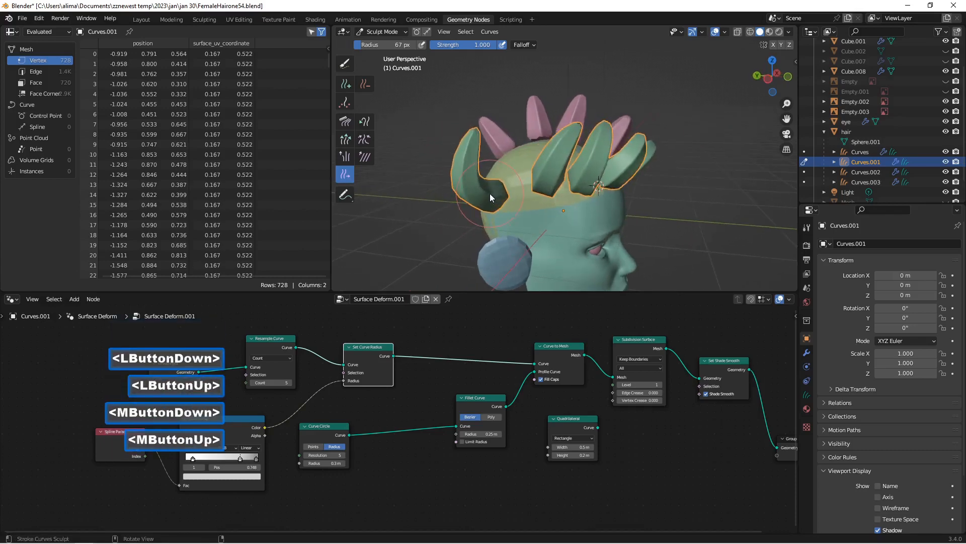
{"action": "left_click_drag", "start_coordinate": [502, 180], "coordinate": [507, 166]}
{"action": "mouse_move", "coordinate": [507, 166]}
{"action": "middle_mouse_down"}
{"action": "mouse_move", "coordinate": [492, 164]}
{"action": "mouse_move", "coordinate": [508, 175]}
{"action": "mouse_move", "coordinate": [496, 154]}
{"action": "middle_mouse_up"}
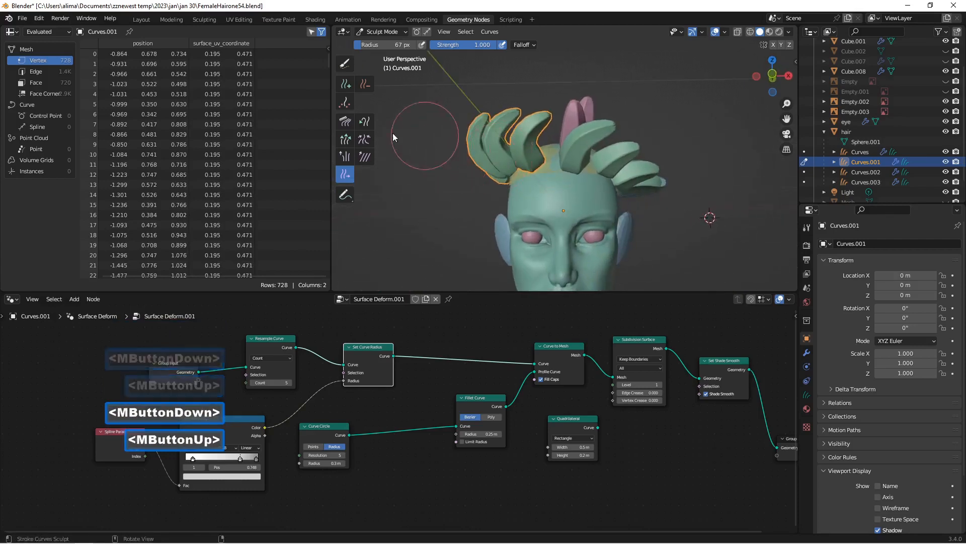
Step: Refine the curl of the front strands of Curves.001 with the Comb brush
{"action": "left_click", "coordinate": [345, 122]}
{"action": "mouse_move", "coordinate": [554, 119]}
{"action": "left_mouse_down"}
{"action": "mouse_move", "coordinate": [533, 143]}
{"action": "mouse_move", "coordinate": [541, 151]}
{"action": "mouse_move", "coordinate": [503, 108]}
{"action": "left_mouse_up"}
{"action": "left_click_drag", "start_coordinate": [507, 143], "coordinate": [529, 109]}
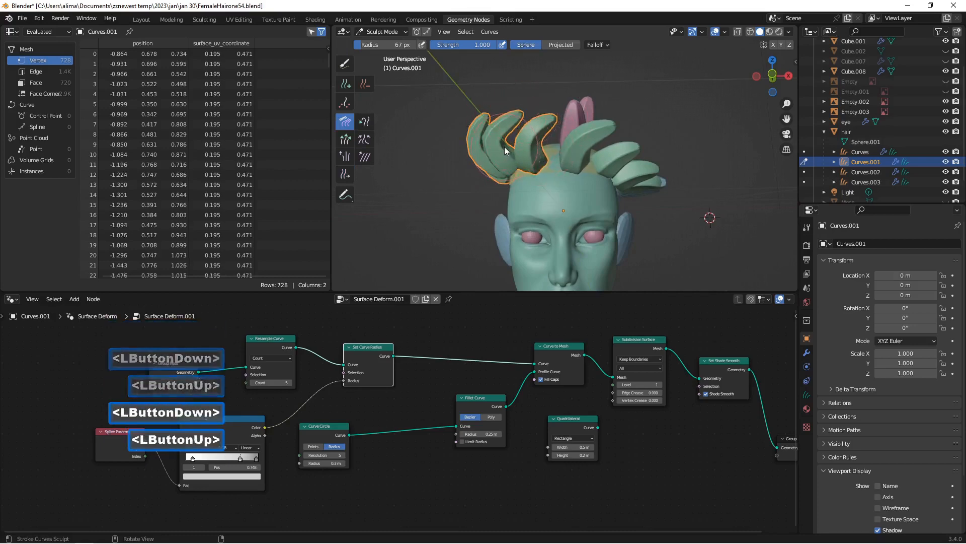
{"action": "mouse_move", "coordinate": [505, 146]}
{"action": "left_mouse_down"}
{"action": "mouse_move", "coordinate": [524, 141]}
{"action": "mouse_move", "coordinate": [514, 150]}
{"action": "left_mouse_up"}
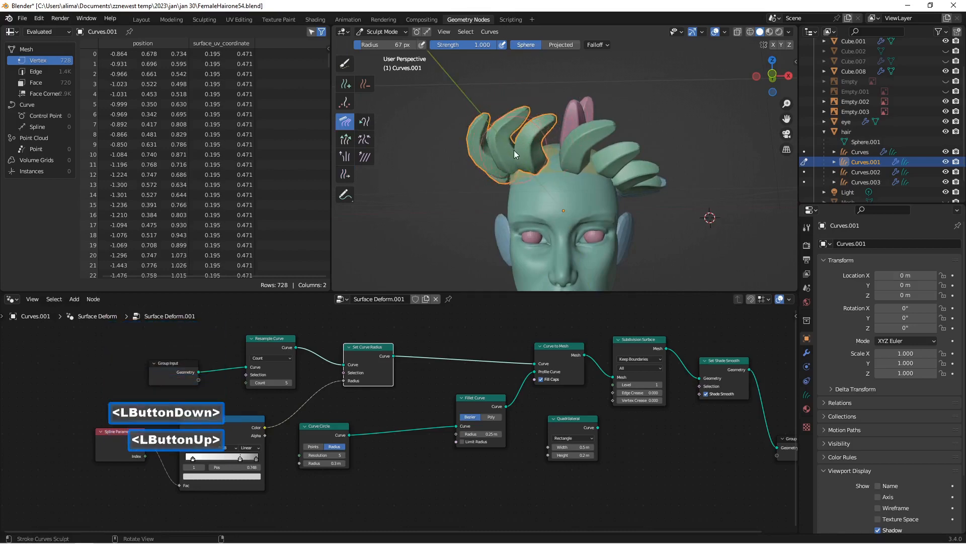
{"action": "mouse_move", "coordinate": [514, 150]}
{"action": "middle_mouse_down"}
{"action": "mouse_move", "coordinate": [541, 159]}
{"action": "mouse_move", "coordinate": [536, 166]}
{"action": "middle_mouse_up"}
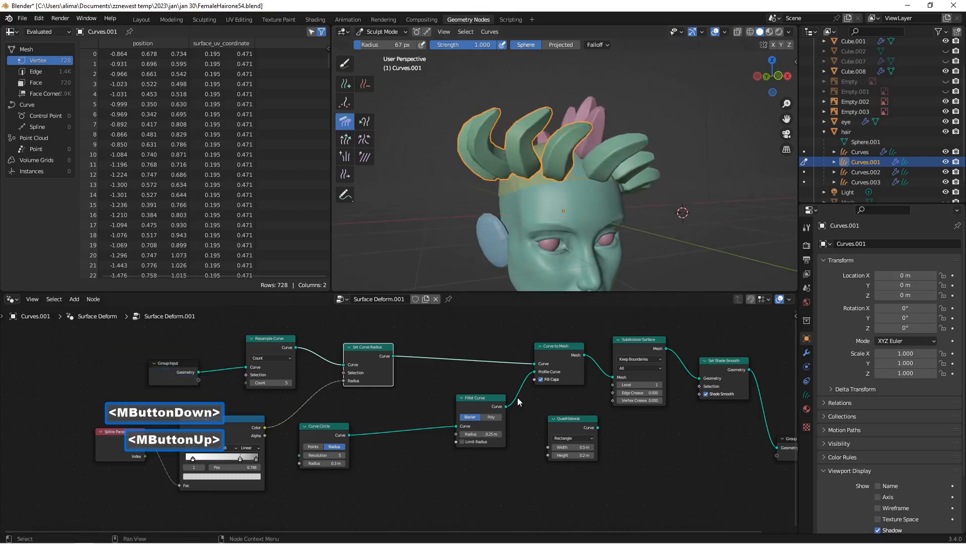
Step: Thicken the Curves.001 strands by setting the Curve Circle radius to 0.4 m and the Fillet Curve radius to 0.35 m
{"action": "scroll", "coordinate": [462, 422], "scroll_direction": "up", "scroll_amount": 3}
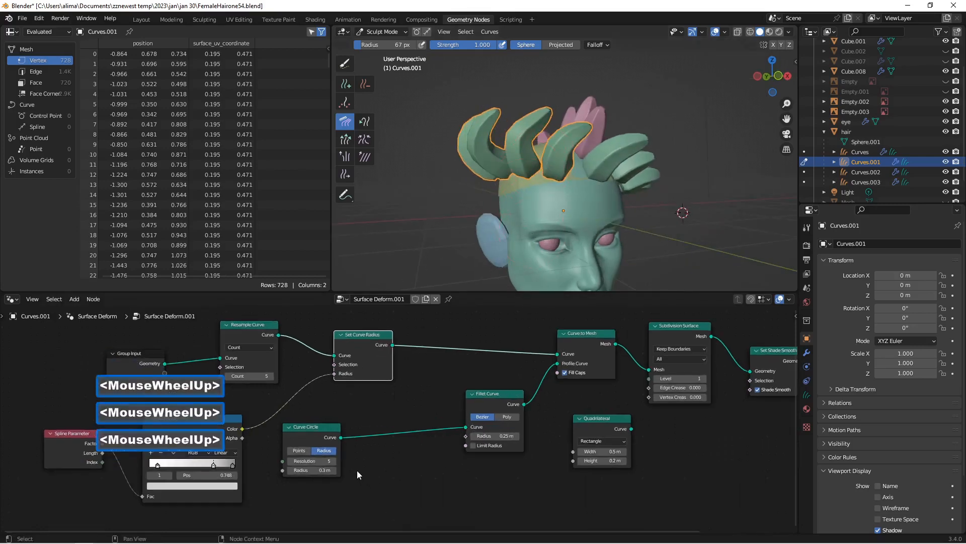
{"action": "left_click", "coordinate": [328, 473]}
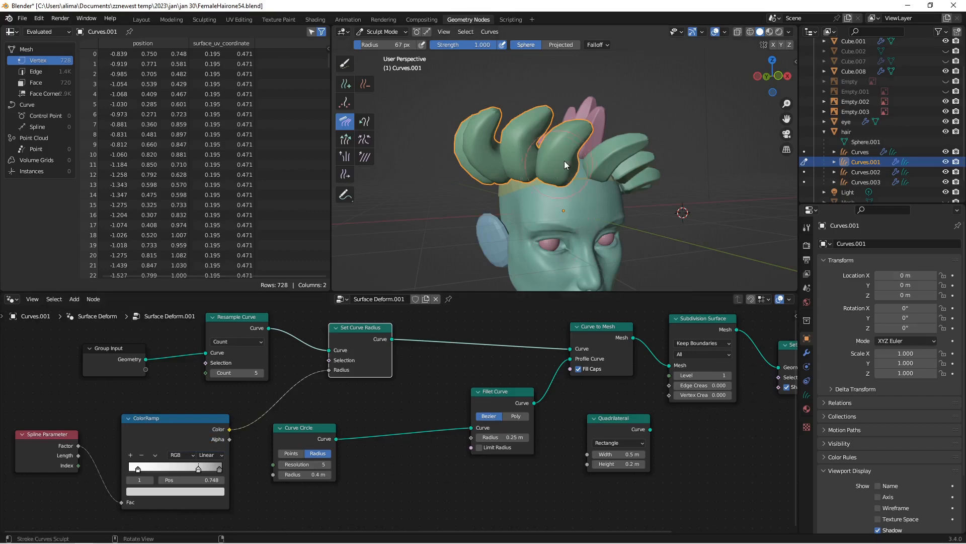
{"action": "mouse_move", "coordinate": [562, 178]}
{"action": "middle_mouse_down"}
{"action": "mouse_move", "coordinate": [521, 178]}
{"action": "mouse_move", "coordinate": [591, 177]}
{"action": "mouse_move", "coordinate": [558, 189]}
{"action": "middle_mouse_up"}
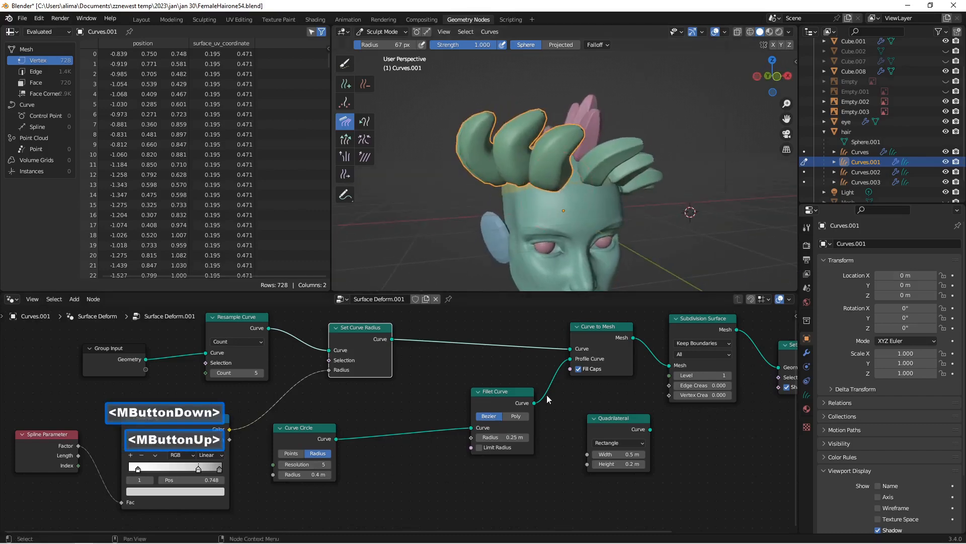
{"action": "left_click", "coordinate": [527, 437]}
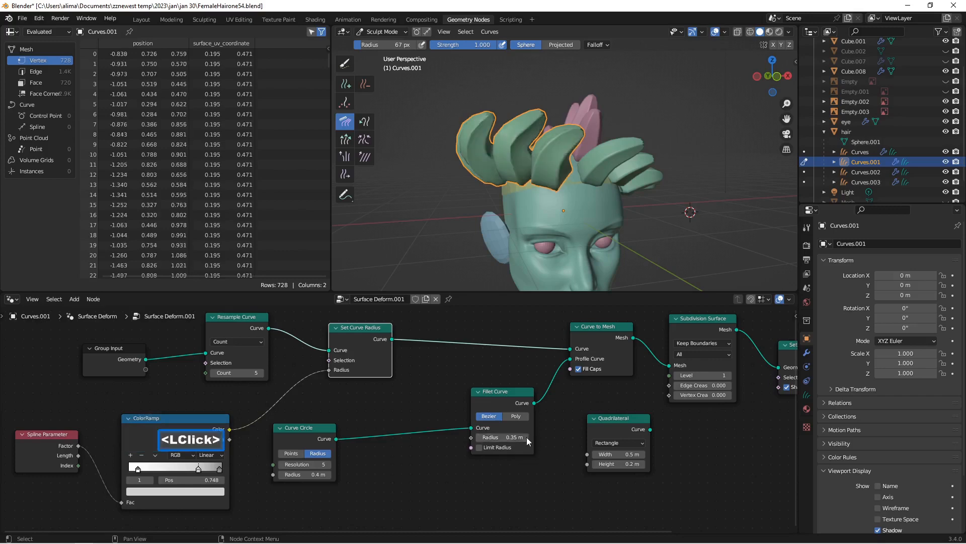
{"action": "mouse_move", "coordinate": [567, 236]}
{"action": "middle_mouse_down"}
{"action": "mouse_move", "coordinate": [494, 217]}
{"action": "mouse_move", "coordinate": [559, 210]}
{"action": "mouse_move", "coordinate": [535, 207]}
{"action": "mouse_move", "coordinate": [538, 163]}
{"action": "mouse_move", "coordinate": [461, 211]}
{"action": "mouse_move", "coordinate": [504, 212]}
{"action": "mouse_move", "coordinate": [535, 195]}
{"action": "middle_mouse_up"}
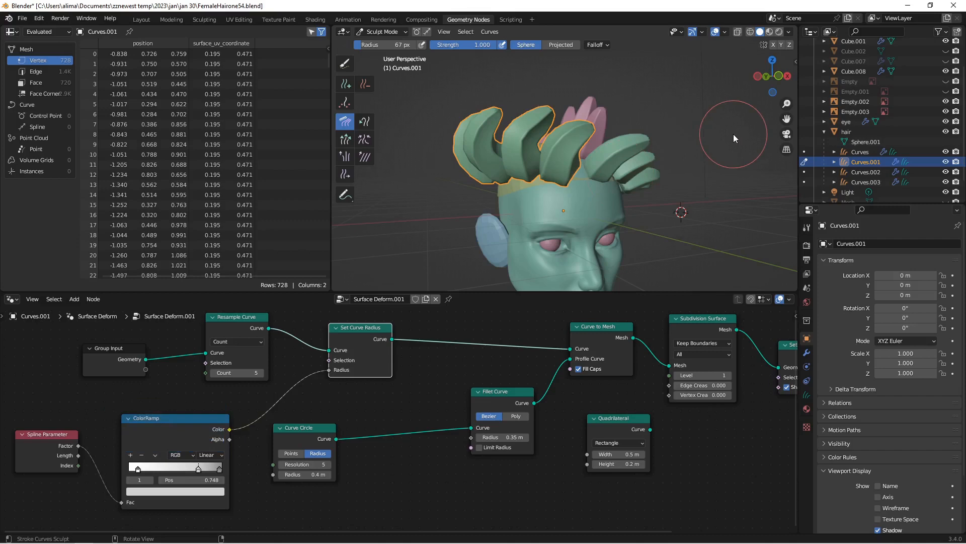
Step: Save the file incrementally as FemaleHairone56.blend
{"action": "key", "text": "Insert"}
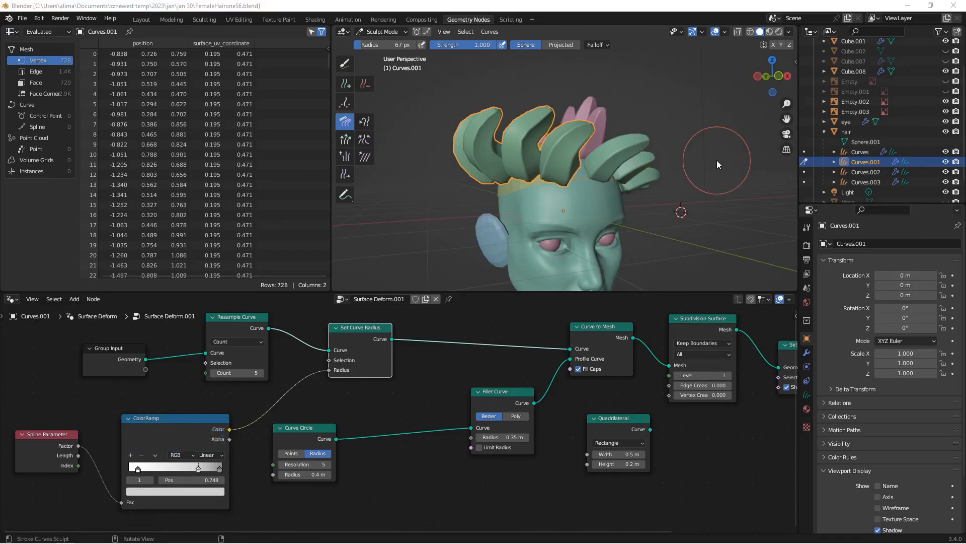
{"action": "left_click", "coordinate": [565, 11]}
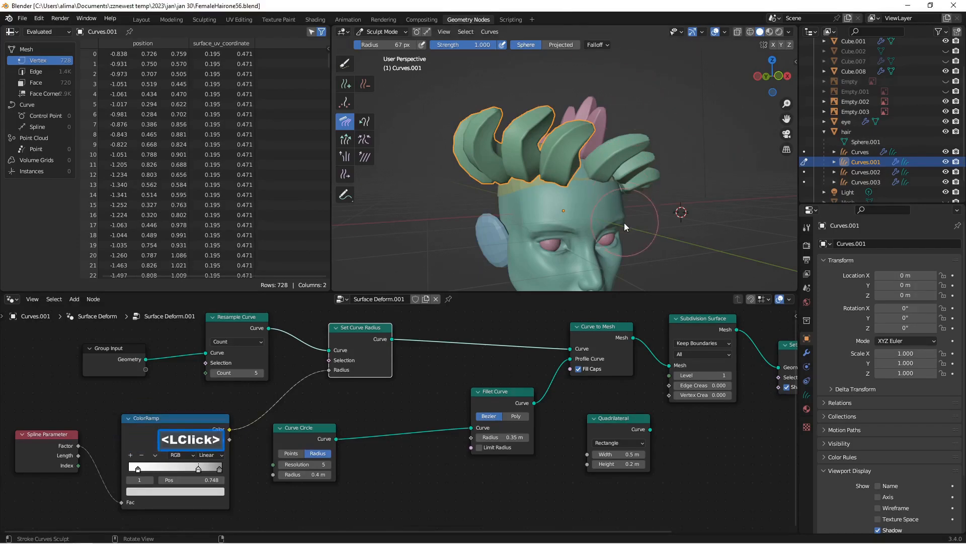
{"action": "scroll", "coordinate": [624, 223], "scroll_direction": "up", "scroll_amount": 2}
{"action": "middle_click_drag", "start_coordinate": [664, 204], "coordinate": [613, 214]}
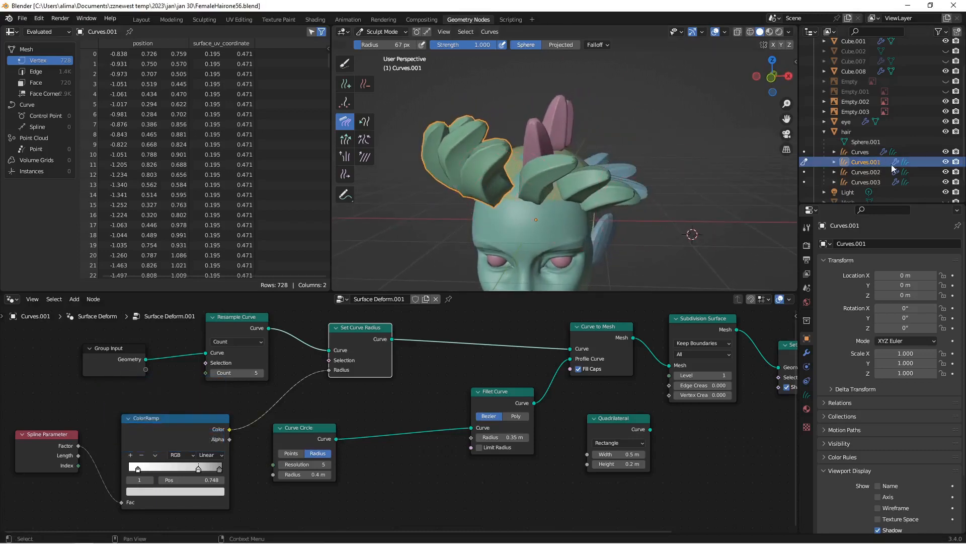
{"action": "left_click", "coordinate": [860, 174]}
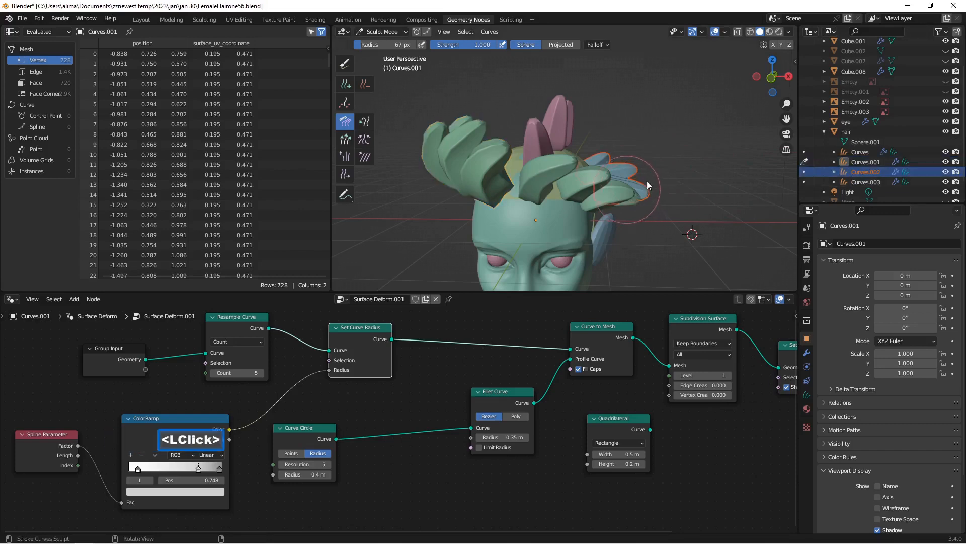
{"action": "middle_click_drag", "start_coordinate": [652, 187], "coordinate": [647, 194]}
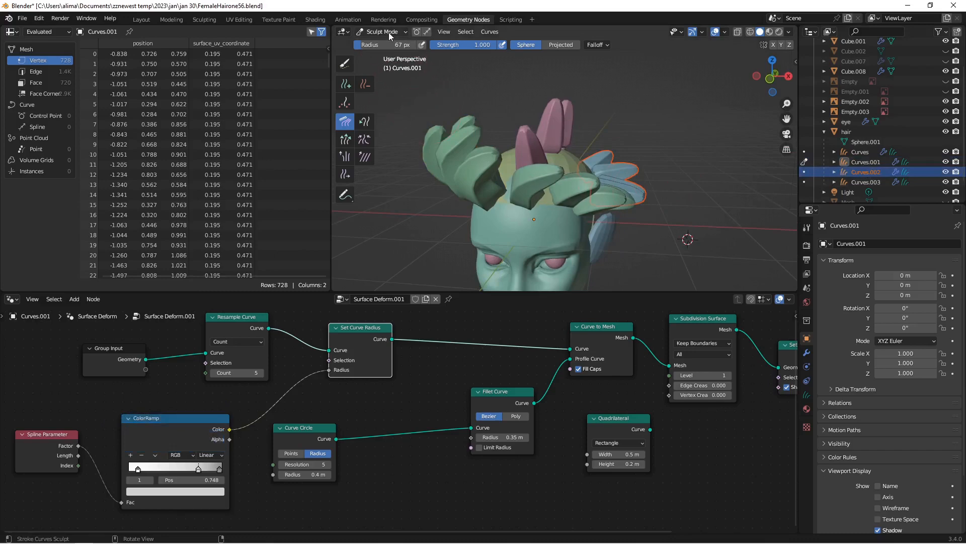
{"action": "left_click_drag", "start_coordinate": [635, 190], "coordinate": [644, 202]}
{"action": "left_click_drag", "start_coordinate": [624, 168], "coordinate": [639, 203]}
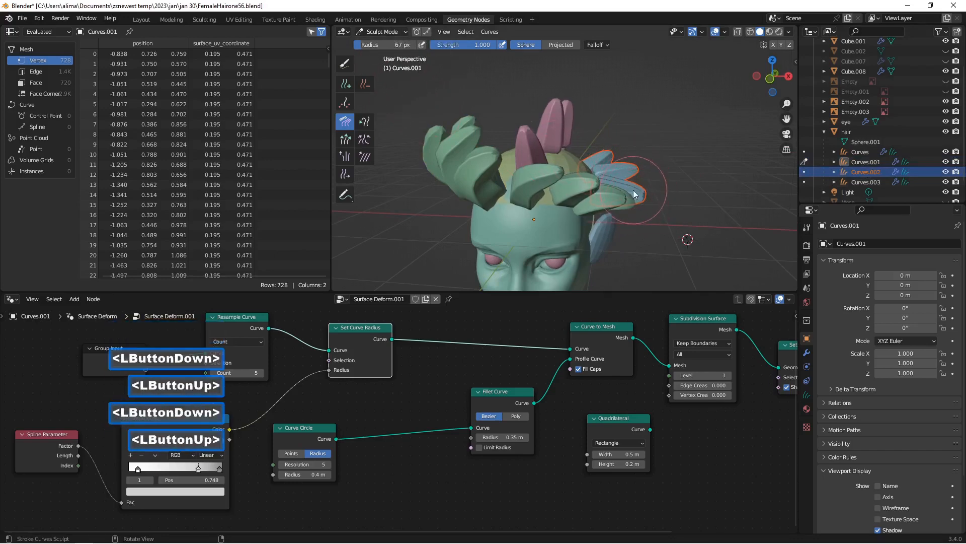
{"action": "left_click", "coordinate": [619, 177]}
{"action": "middle_click_drag", "start_coordinate": [618, 177], "coordinate": [659, 186]}
Step: Return Curves.001 to Object Mode and put Curves.002 into Sculpt Mode
{"action": "left_click", "coordinate": [882, 162]}
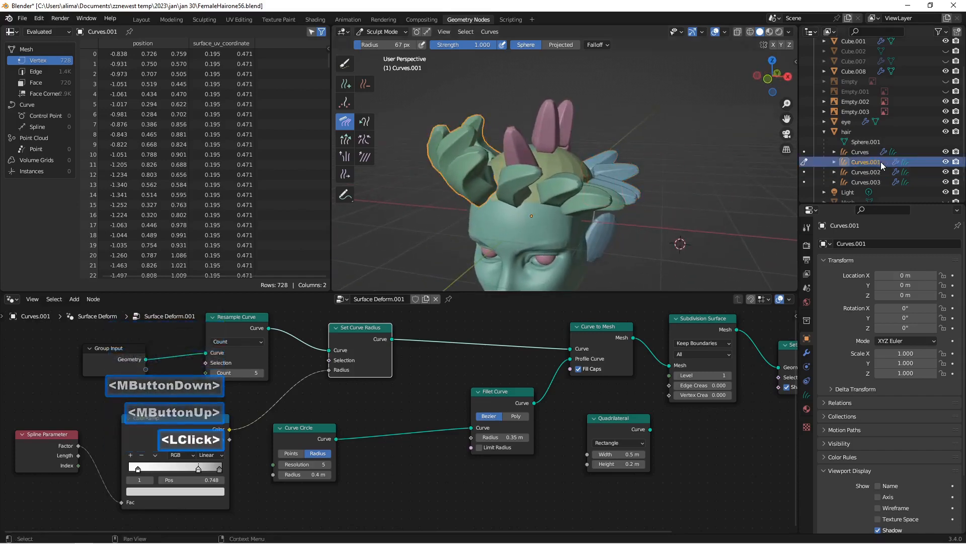
{"action": "left_click_drag", "start_coordinate": [473, 137], "coordinate": [469, 114]}
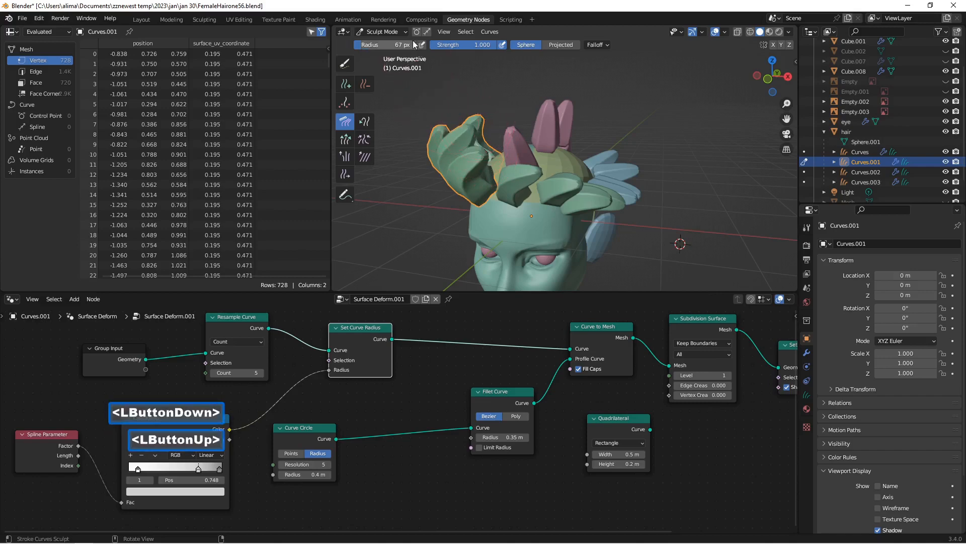
{"action": "left_click", "coordinate": [400, 31]}
{"action": "left_click", "coordinate": [395, 43]}
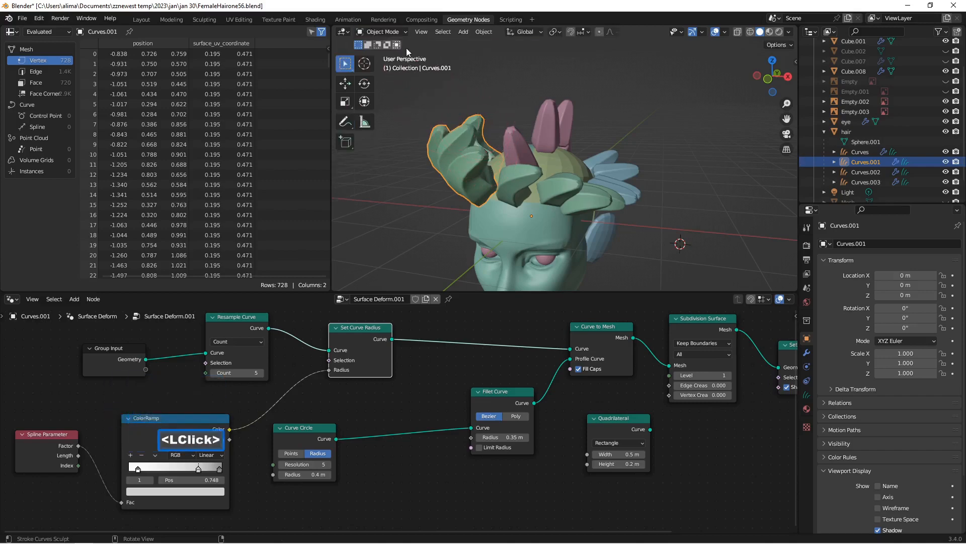
{"action": "left_click", "coordinate": [864, 172]}
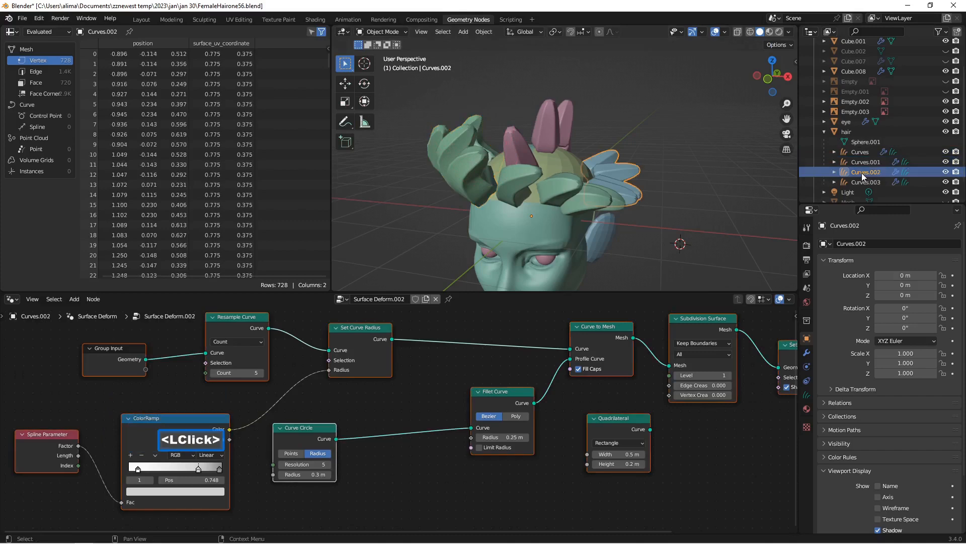
{"action": "left_click", "coordinate": [381, 31]}
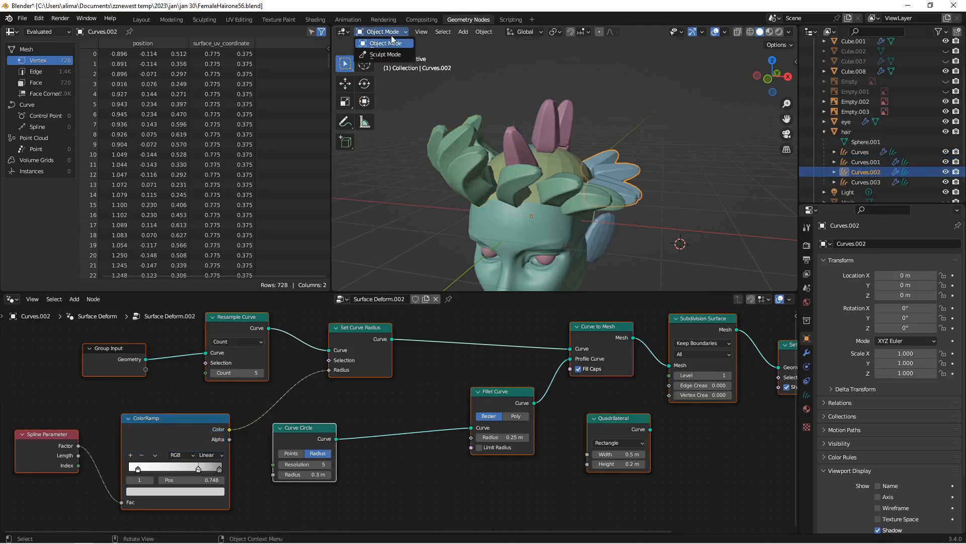
{"action": "left_click", "coordinate": [396, 53]}
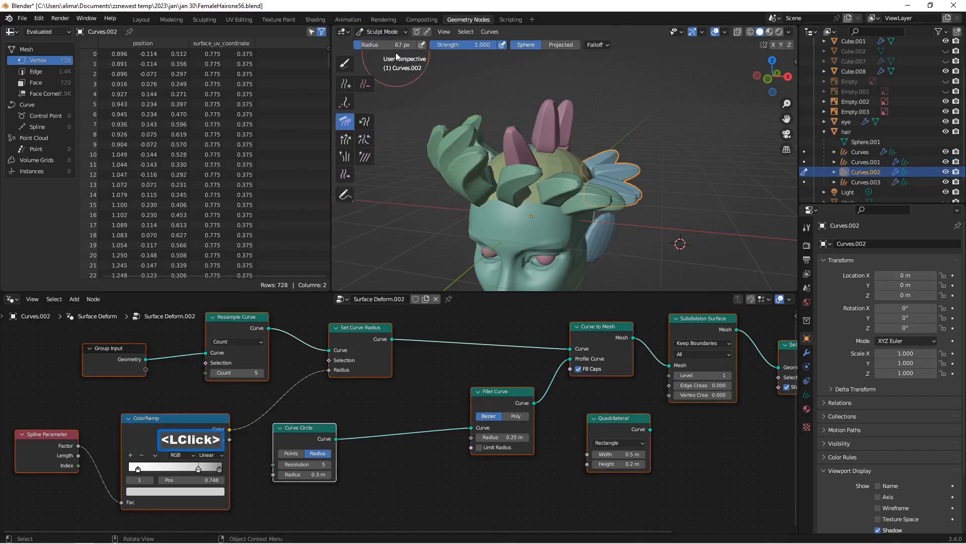
Step: Comb the strands of Curves.002 on the head's left side, reshaping their direction around the scalp
{"action": "left_click_drag", "start_coordinate": [608, 183], "coordinate": [603, 166]}
{"action": "mouse_move", "coordinate": [603, 166]}
{"action": "middle_mouse_down"}
{"action": "mouse_move", "coordinate": [608, 191]}
{"action": "mouse_move", "coordinate": [592, 185]}
{"action": "middle_mouse_up"}
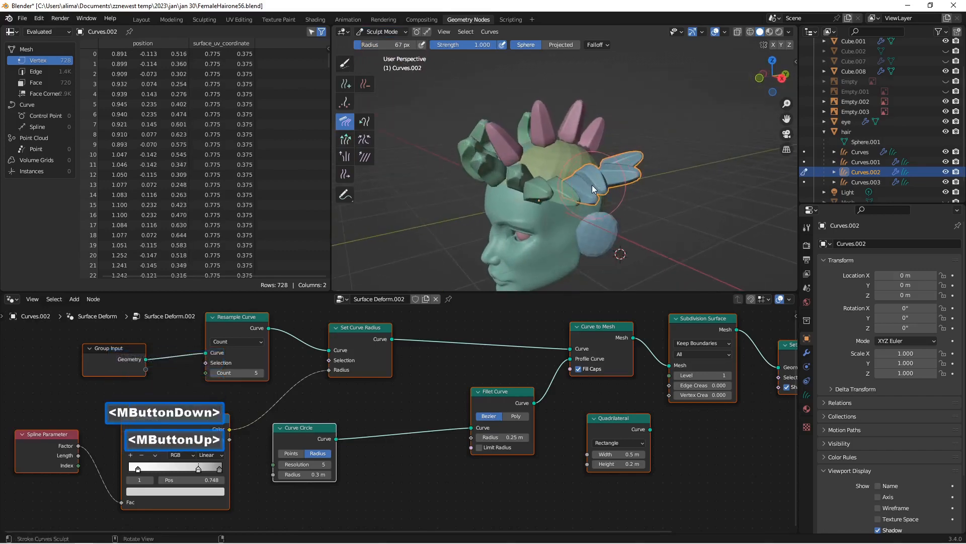
{"action": "left_click_drag", "start_coordinate": [592, 185], "coordinate": [569, 167]}
{"action": "middle_click_drag", "start_coordinate": [656, 201], "coordinate": [638, 215]}
{"action": "left_click_drag", "start_coordinate": [613, 176], "coordinate": [612, 155]}
{"action": "middle_click_drag", "start_coordinate": [612, 155], "coordinate": [659, 170]}
{"action": "middle_click_drag", "start_coordinate": [669, 167], "coordinate": [502, 221]}
{"action": "scroll", "coordinate": [604, 177], "scroll_direction": "up", "scroll_amount": 2}
{"action": "scroll", "coordinate": [502, 221], "scroll_direction": "up", "scroll_amount": 1}
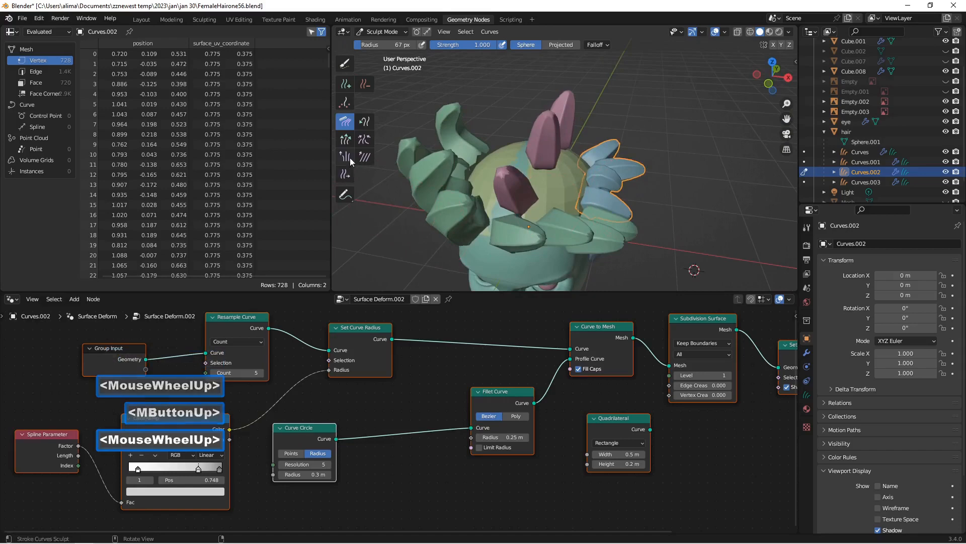
Step: Slide the roots of the Curves.002 strands along the side of the scalp with the Slide brush
{"action": "left_click", "coordinate": [348, 176]}
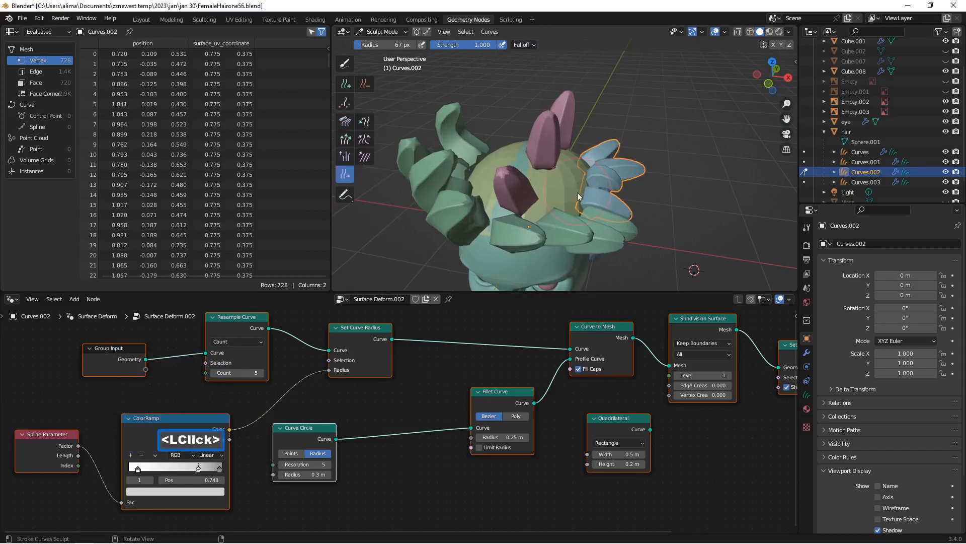
{"action": "mouse_move", "coordinate": [577, 192]}
{"action": "left_mouse_down"}
{"action": "mouse_move", "coordinate": [559, 194]}
{"action": "mouse_move", "coordinate": [563, 185]}
{"action": "mouse_move", "coordinate": [579, 194]}
{"action": "left_mouse_up"}
{"action": "mouse_move", "coordinate": [578, 194]}
{"action": "middle_mouse_down"}
{"action": "mouse_move", "coordinate": [525, 173]}
{"action": "mouse_move", "coordinate": [610, 185]}
{"action": "middle_mouse_up"}
{"action": "mouse_move", "coordinate": [610, 185]}
{"action": "left_mouse_down"}
{"action": "mouse_move", "coordinate": [599, 173]}
{"action": "mouse_move", "coordinate": [614, 171]}
{"action": "mouse_move", "coordinate": [608, 203]}
{"action": "left_mouse_up"}
Step: Refine the spacing of the Curves.002 strands around the side of the head by sliding their roots further
{"action": "scroll", "coordinate": [651, 395], "scroll_direction": "down", "scroll_amount": 2}
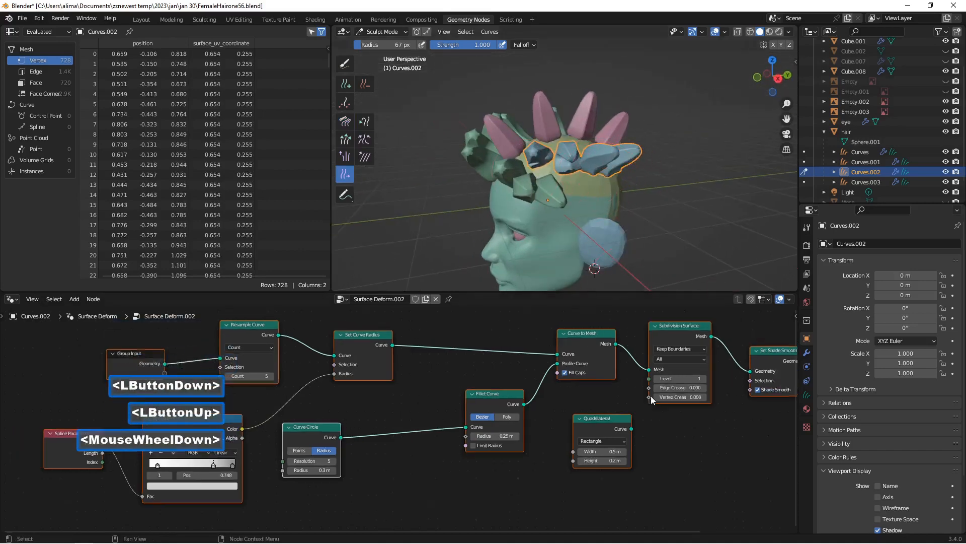
{"action": "middle_click_drag", "start_coordinate": [667, 370], "coordinate": [648, 388]}
{"action": "scroll", "coordinate": [587, 234], "scroll_direction": "up", "scroll_amount": 1}
{"action": "scroll", "coordinate": [587, 235], "scroll_direction": "up", "scroll_amount": 3}
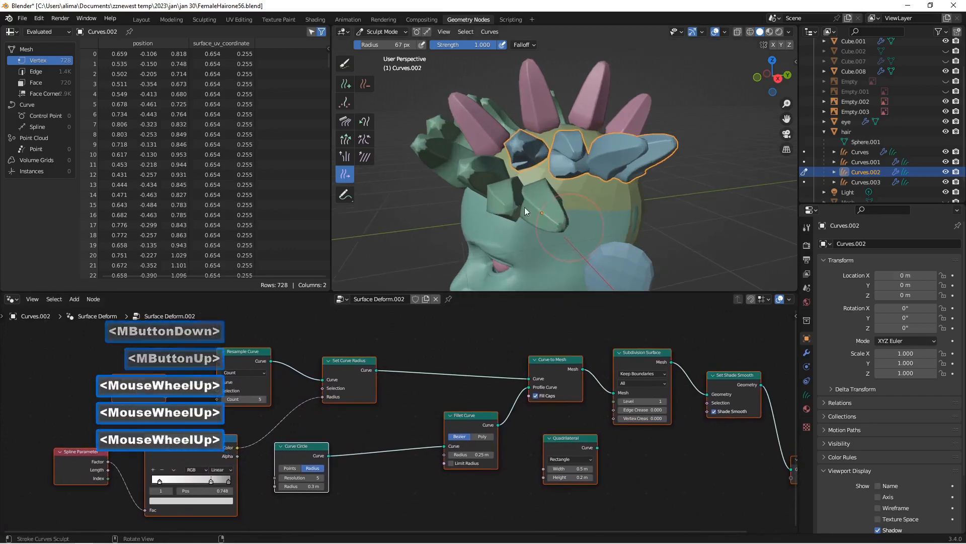
{"action": "middle_click_drag", "start_coordinate": [611, 185], "coordinate": [607, 161]}
{"action": "left_click", "coordinate": [604, 150]}
{"action": "mouse_move", "coordinate": [604, 150]}
{"action": "left_mouse_down"}
{"action": "mouse_move", "coordinate": [617, 161]}
{"action": "mouse_move", "coordinate": [591, 154]}
{"action": "left_mouse_up"}
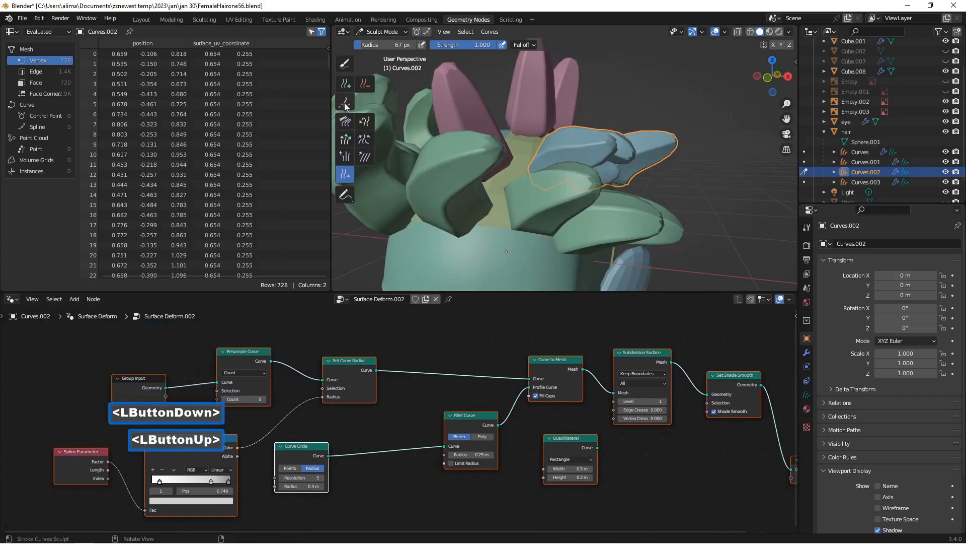
{"action": "left_click", "coordinate": [346, 125]}
{"action": "left_click_drag", "start_coordinate": [563, 152], "coordinate": [586, 164]}
{"action": "left_click_drag", "start_coordinate": [585, 153], "coordinate": [634, 165]}
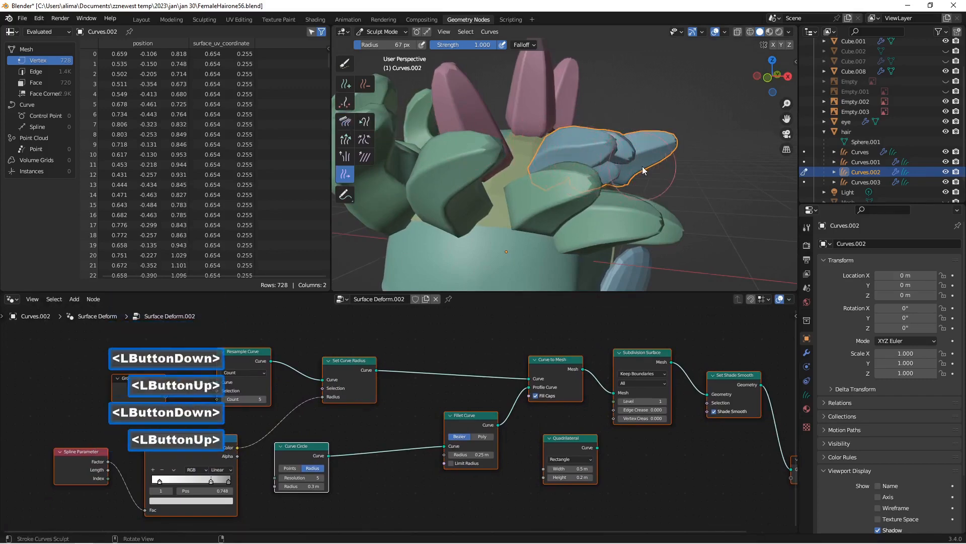
{"action": "middle_click_drag", "start_coordinate": [642, 167], "coordinate": [587, 176]}
{"action": "left_click_drag", "start_coordinate": [525, 135], "coordinate": [534, 141]}
{"action": "mouse_move", "coordinate": [594, 180]}
{"action": "left_mouse_down"}
{"action": "mouse_move", "coordinate": [612, 149]}
{"action": "mouse_move", "coordinate": [627, 161]}
{"action": "left_mouse_up"}
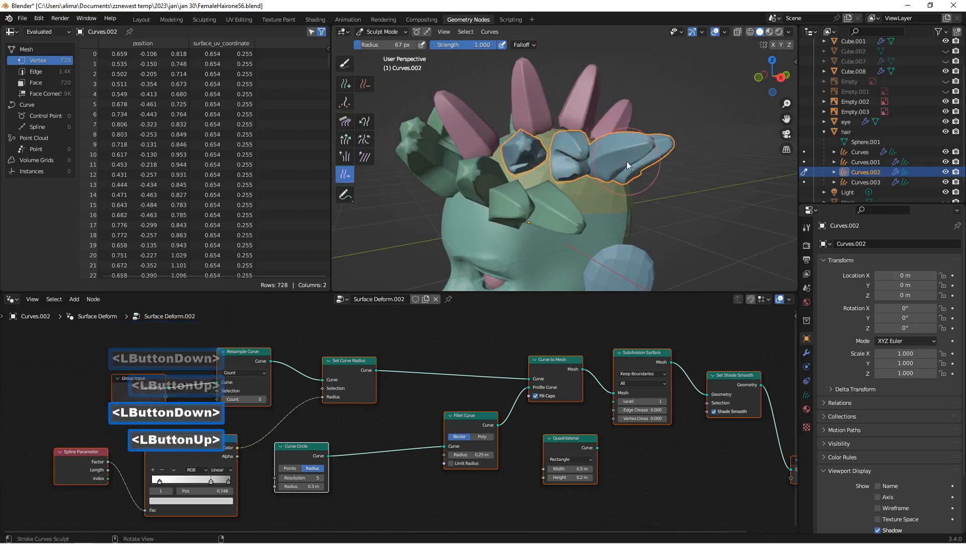
Step: Comb the Curves.002 strands outward from the side of the head and bend their tips with the Snake Hook brush
{"action": "left_click", "coordinate": [344, 122]}
{"action": "left_click_drag", "start_coordinate": [585, 160], "coordinate": [587, 168]}
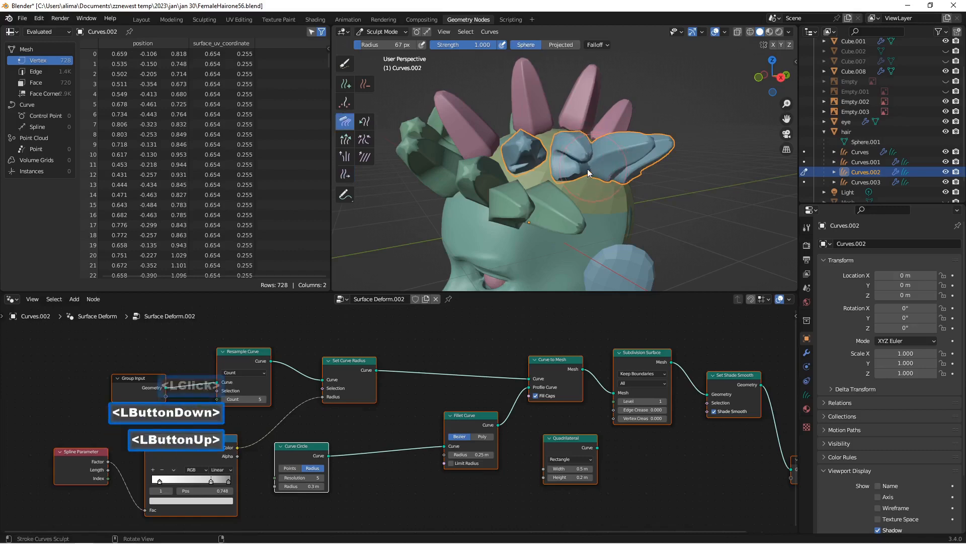
{"action": "middle_click_drag", "start_coordinate": [588, 168], "coordinate": [626, 177]}
{"action": "mouse_move", "coordinate": [628, 178]}
{"action": "left_mouse_down"}
{"action": "mouse_move", "coordinate": [678, 179]}
{"action": "mouse_move", "coordinate": [679, 167]}
{"action": "mouse_move", "coordinate": [682, 190]}
{"action": "left_mouse_up"}
{"action": "left_click", "coordinate": [365, 124]}
{"action": "middle_click_drag", "start_coordinate": [683, 190], "coordinate": [583, 161]}
{"action": "left_click", "coordinate": [608, 150]}
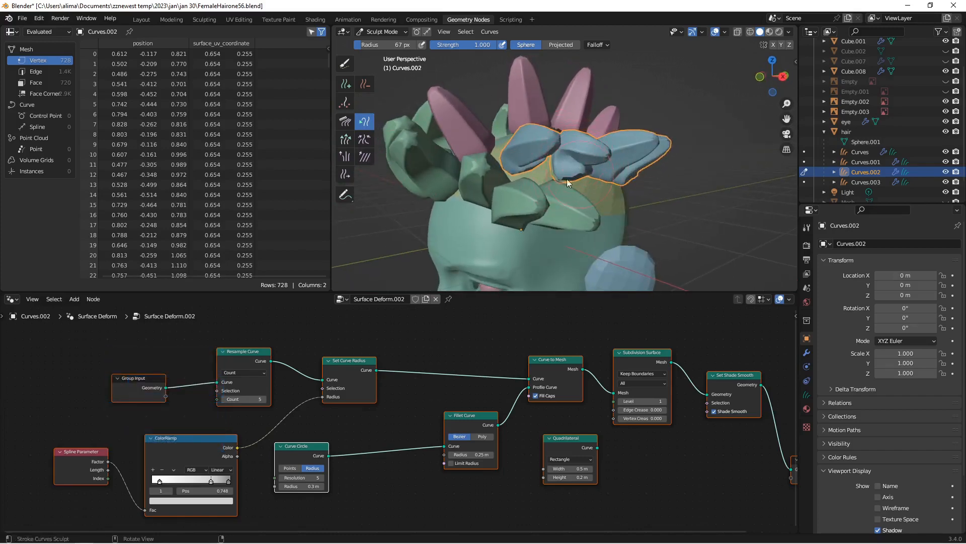
Step: Even out the bends in the Curves.002 strands with the Smooth brush
{"action": "left_click", "coordinate": [365, 156]}
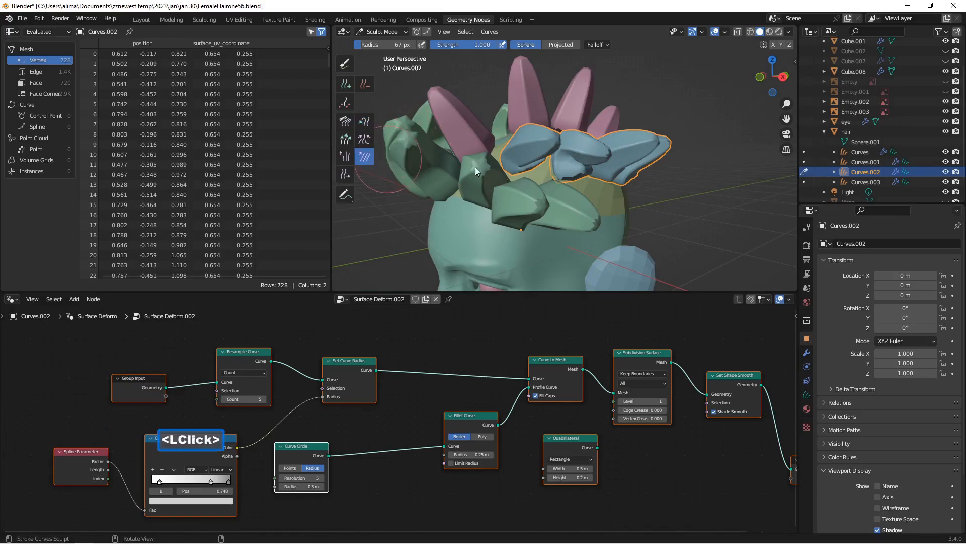
{"action": "mouse_move", "coordinate": [574, 162]}
{"action": "left_mouse_down"}
{"action": "mouse_move", "coordinate": [596, 167]}
{"action": "mouse_move", "coordinate": [596, 177]}
{"action": "mouse_move", "coordinate": [582, 177]}
{"action": "left_mouse_up"}
{"action": "mouse_move", "coordinate": [582, 177]}
{"action": "middle_mouse_down"}
{"action": "mouse_move", "coordinate": [631, 197]}
{"action": "mouse_move", "coordinate": [621, 177]}
{"action": "mouse_move", "coordinate": [567, 191]}
{"action": "mouse_move", "coordinate": [573, 212]}
{"action": "mouse_move", "coordinate": [609, 196]}
{"action": "mouse_move", "coordinate": [600, 158]}
{"action": "mouse_move", "coordinate": [527, 189]}
{"action": "mouse_move", "coordinate": [599, 199]}
{"action": "middle_mouse_up"}
{"action": "scroll", "coordinate": [587, 194], "scroll_direction": "down", "scroll_amount": 2}
{"action": "scroll", "coordinate": [598, 160], "scroll_direction": "down", "scroll_amount": 1}
{"action": "scroll", "coordinate": [596, 165], "scroll_direction": "down", "scroll_amount": 2}
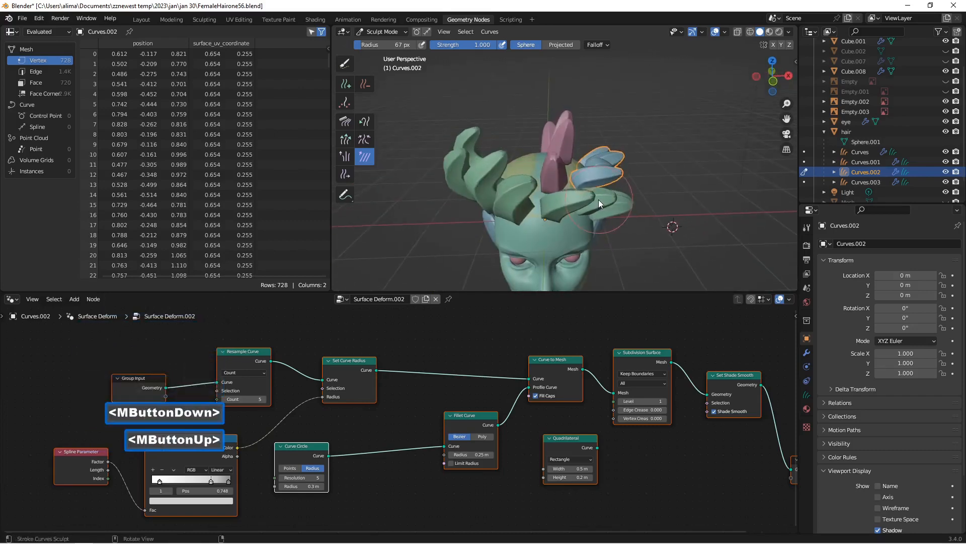
Step: Return Curves.002 to Object Mode and put Curves.003 into Sculpt Mode
{"action": "left_click", "coordinate": [385, 32]}
{"action": "left_click", "coordinate": [388, 38]}
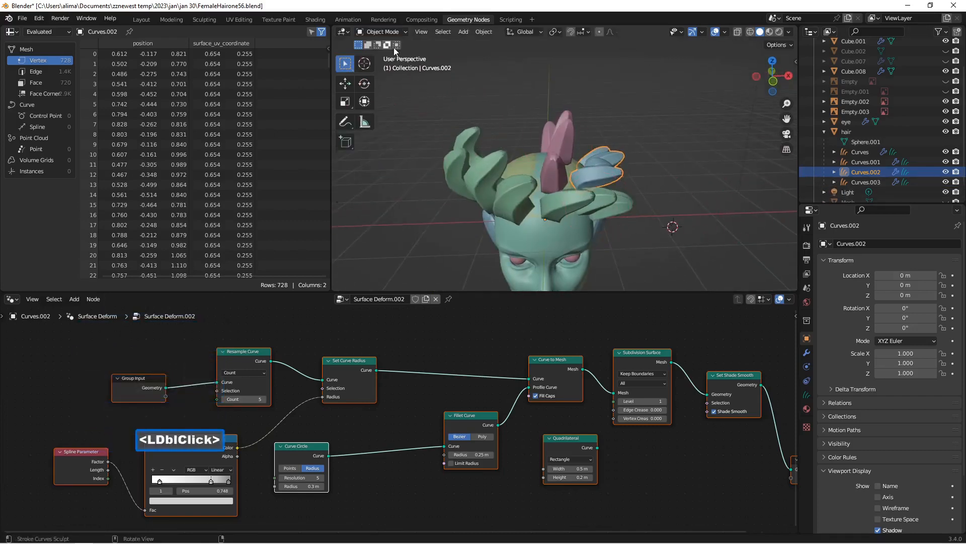
{"action": "left_click", "coordinate": [876, 181]}
{"action": "scroll", "coordinate": [690, 204], "scroll_direction": "up", "scroll_amount": 5}
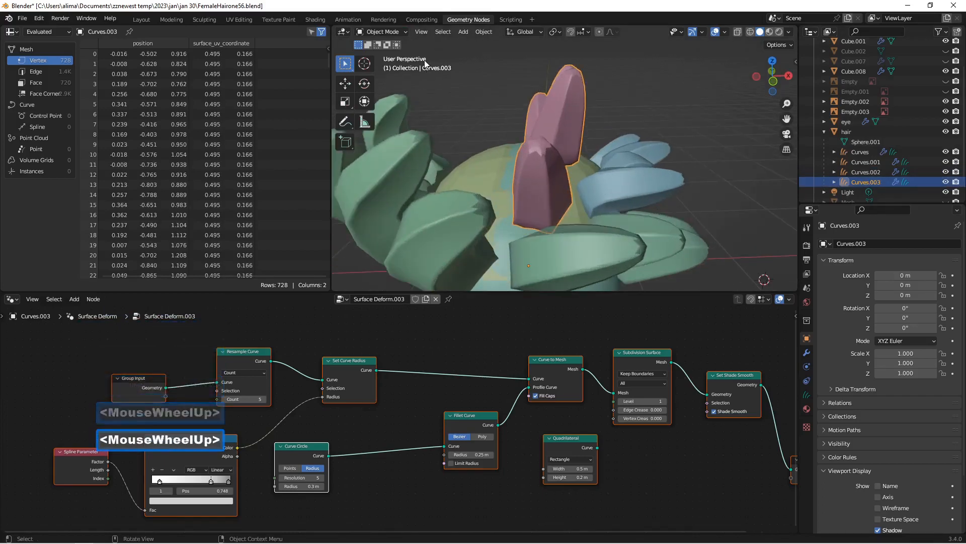
{"action": "left_click", "coordinate": [387, 32]}
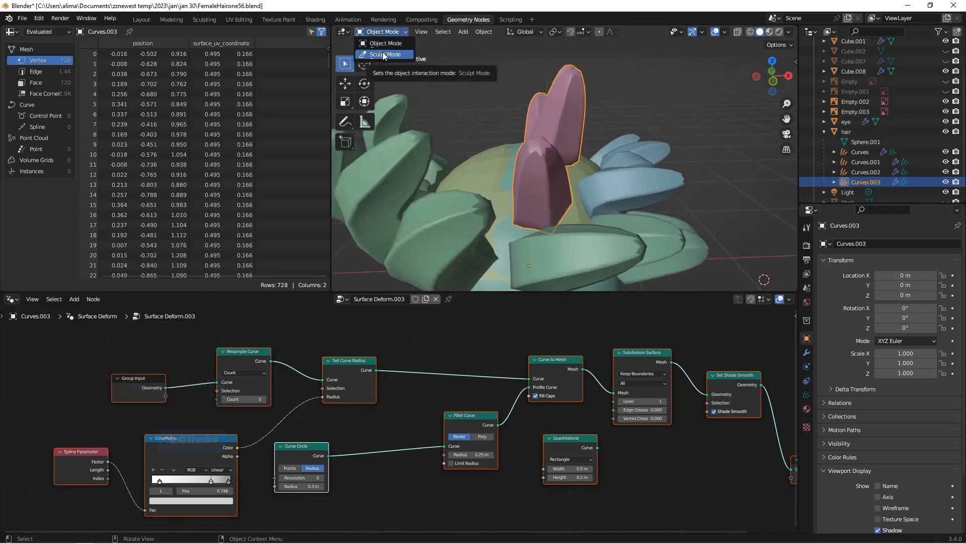
{"action": "left_click", "coordinate": [382, 52]}
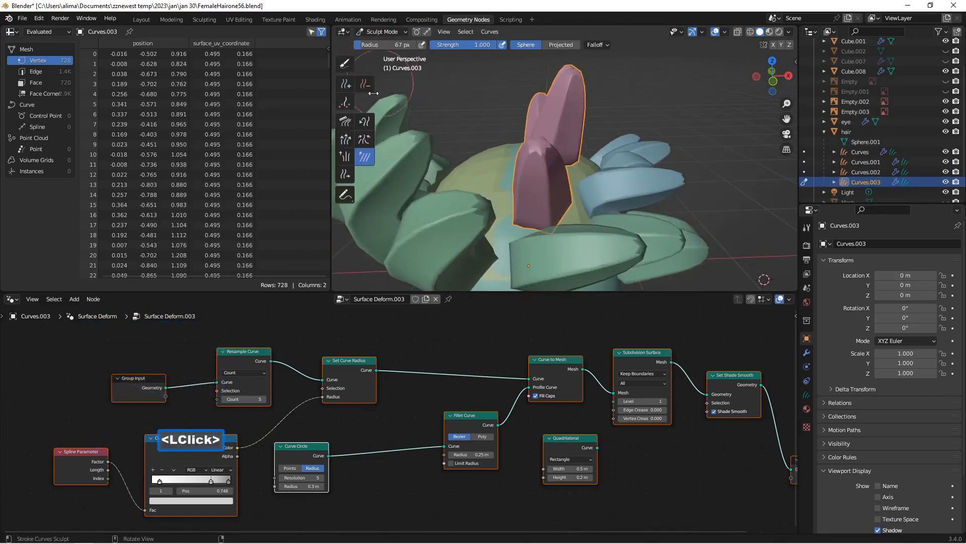
Step: Bend the upright Curves.003 strands sideways with the Snake Hook brush so they curve over the head
{"action": "left_click", "coordinate": [366, 122]}
{"action": "mouse_move", "coordinate": [516, 139]}
{"action": "middle_mouse_down"}
{"action": "mouse_move", "coordinate": [518, 125]}
{"action": "mouse_move", "coordinate": [519, 138]}
{"action": "middle_mouse_up"}
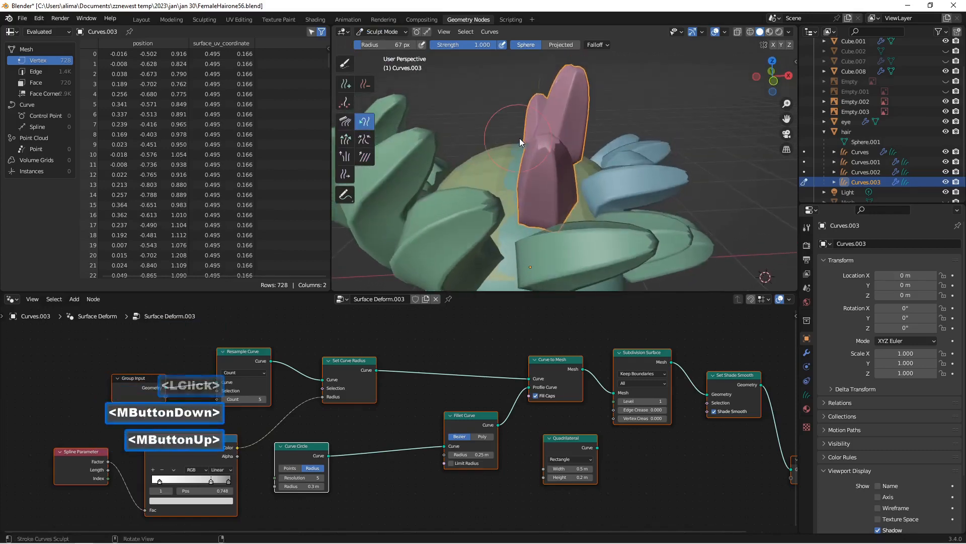
{"action": "mouse_move", "coordinate": [542, 138]}
{"action": "left_mouse_down"}
{"action": "mouse_move", "coordinate": [578, 137]}
{"action": "mouse_move", "coordinate": [564, 139]}
{"action": "left_mouse_up"}
{"action": "left_click_drag", "start_coordinate": [564, 139], "coordinate": [548, 141]}
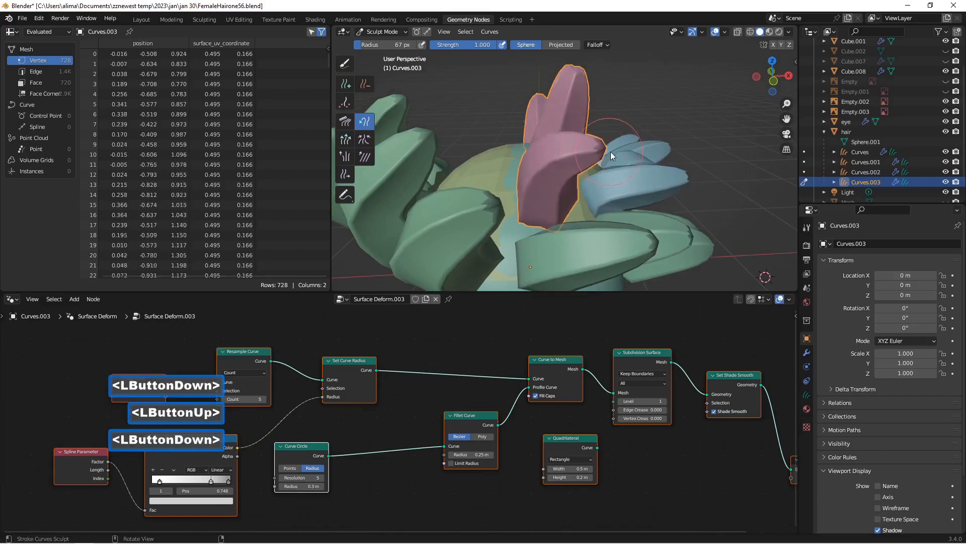
{"action": "left_click_drag", "start_coordinate": [611, 152], "coordinate": [644, 149]}
{"action": "mouse_move", "coordinate": [642, 147]}
{"action": "middle_mouse_down"}
{"action": "mouse_move", "coordinate": [605, 144]}
{"action": "mouse_move", "coordinate": [590, 120]}
{"action": "middle_mouse_up"}
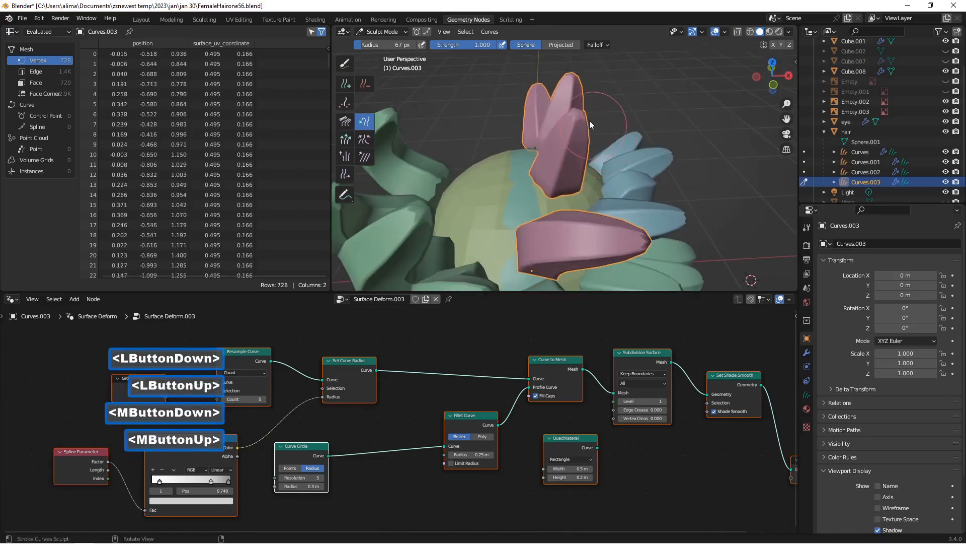
{"action": "left_click_drag", "start_coordinate": [623, 120], "coordinate": [669, 131]}
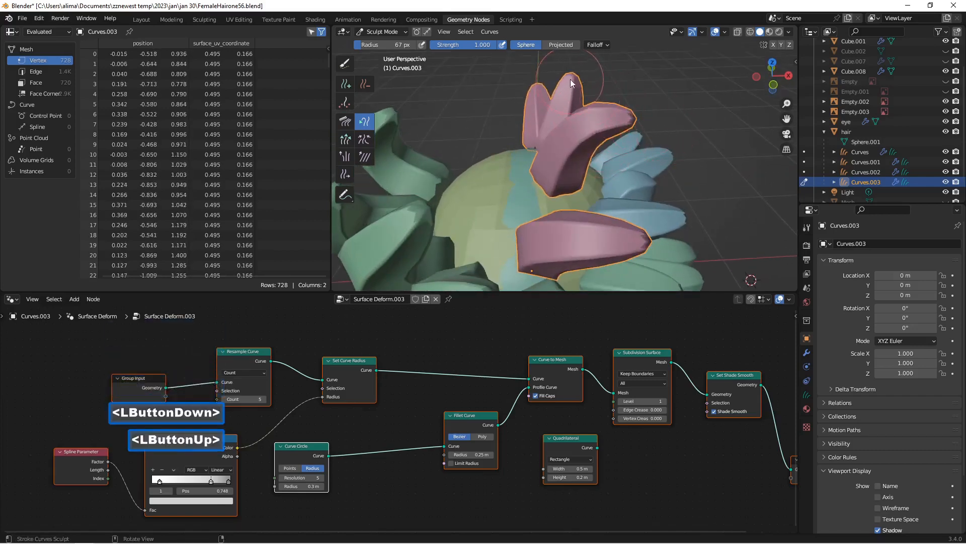
{"action": "left_click_drag", "start_coordinate": [570, 80], "coordinate": [642, 90]}
{"action": "mouse_move", "coordinate": [542, 91]}
{"action": "left_mouse_down"}
{"action": "mouse_move", "coordinate": [600, 92]}
{"action": "mouse_move", "coordinate": [604, 130]}
{"action": "left_mouse_up"}
Step: Slide the roots of the Curves.003 strands along the top of the scalp, spacing them into an even row
{"action": "scroll", "coordinate": [579, 141], "scroll_direction": "down", "scroll_amount": 2}
{"action": "mouse_move", "coordinate": [545, 153]}
{"action": "middle_mouse_down"}
{"action": "mouse_move", "coordinate": [490, 115]}
{"action": "mouse_move", "coordinate": [544, 132]}
{"action": "middle_mouse_up"}
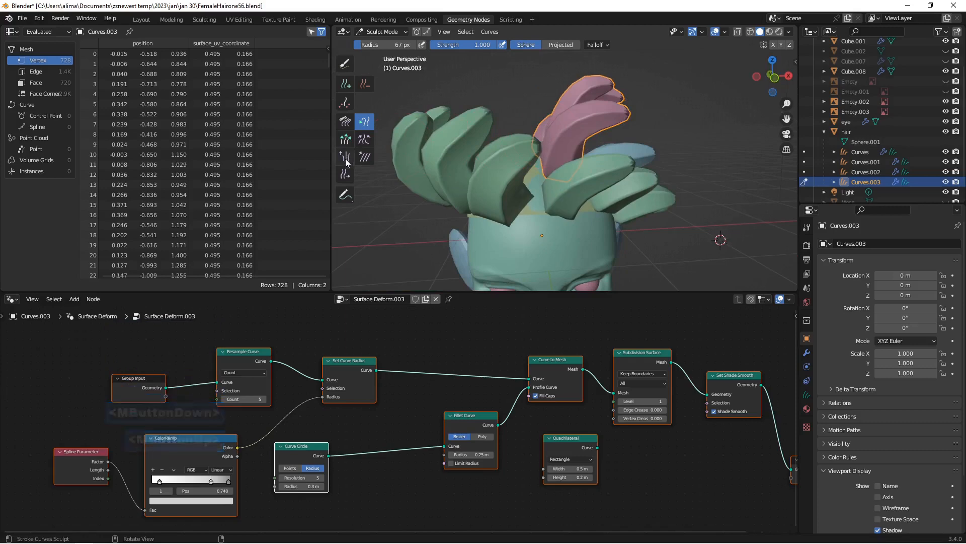
{"action": "left_click", "coordinate": [344, 174]}
{"action": "left_click_drag", "start_coordinate": [560, 157], "coordinate": [494, 186]}
{"action": "middle_click_drag", "start_coordinate": [543, 158], "coordinate": [551, 191]}
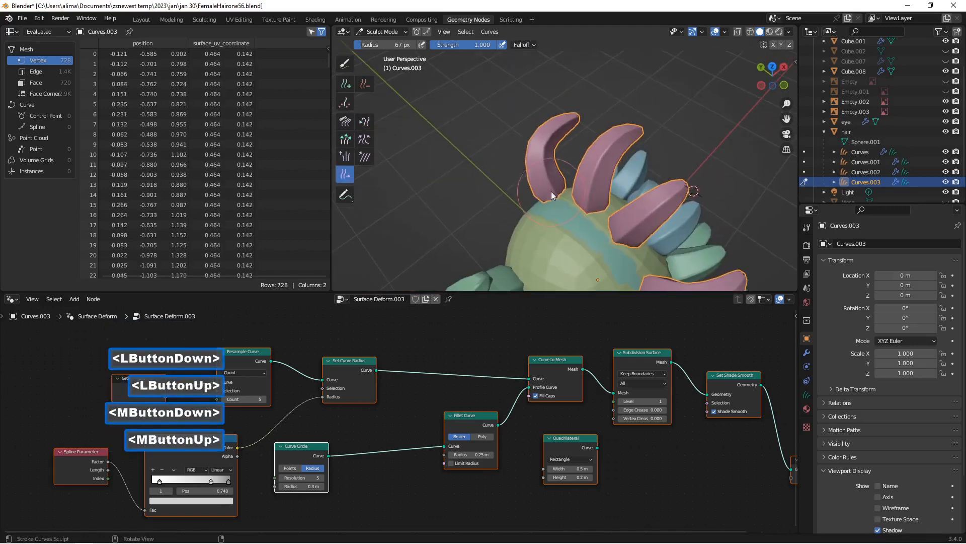
{"action": "mouse_move", "coordinate": [621, 231]}
{"action": "left_mouse_down"}
{"action": "mouse_move", "coordinate": [635, 256]}
{"action": "mouse_move", "coordinate": [620, 240]}
{"action": "left_mouse_up"}
{"action": "left_click_drag", "start_coordinate": [589, 198], "coordinate": [602, 231]}
{"action": "left_click_drag", "start_coordinate": [561, 193], "coordinate": [580, 220]}
{"action": "mouse_move", "coordinate": [557, 186]}
{"action": "left_mouse_down"}
{"action": "mouse_move", "coordinate": [577, 205]}
{"action": "mouse_move", "coordinate": [562, 197]}
{"action": "left_mouse_up"}
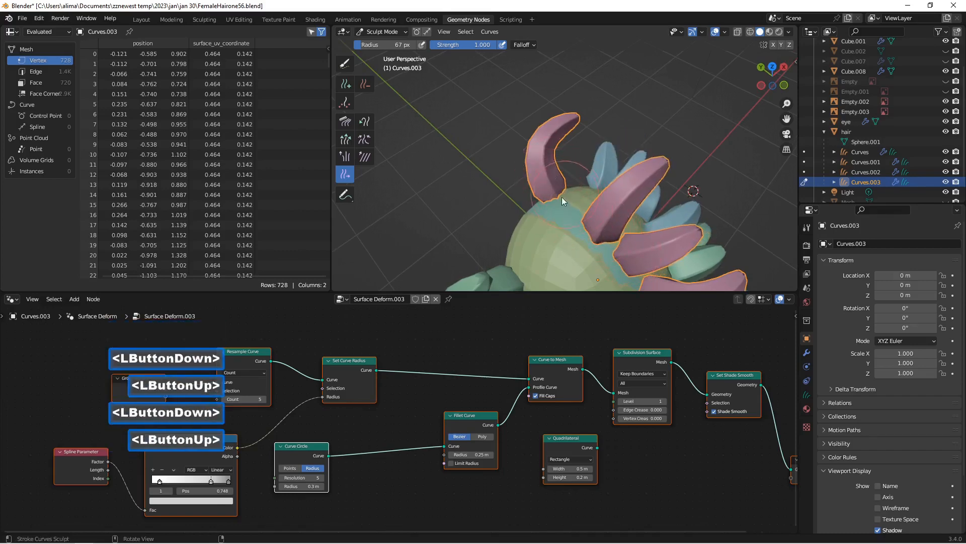
{"action": "mouse_move", "coordinate": [561, 198]}
{"action": "middle_mouse_down"}
{"action": "mouse_move", "coordinate": [621, 186]}
{"action": "mouse_move", "coordinate": [607, 206]}
{"action": "middle_mouse_up"}
{"action": "left_click_drag", "start_coordinate": [611, 213], "coordinate": [686, 226]}
{"action": "scroll", "coordinate": [687, 226], "scroll_direction": "down", "scroll_amount": 2}
{"action": "middle_click_drag", "start_coordinate": [686, 225], "coordinate": [642, 203]}
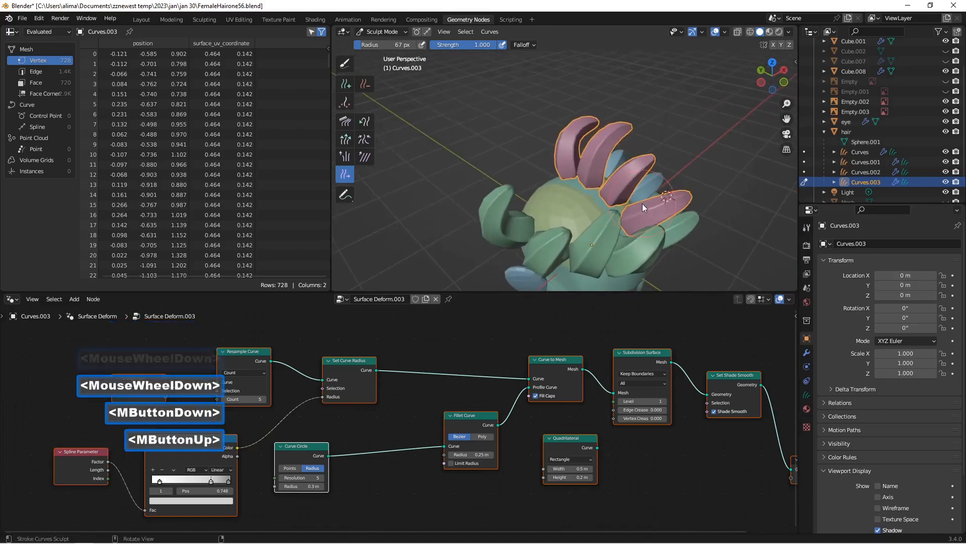
Step: Add four more strands to Curves.003 across the top of the scalp with the Add brush, count 1
{"action": "left_click", "coordinate": [347, 85]}
{"action": "middle_click_drag", "start_coordinate": [543, 231], "coordinate": [578, 179]}
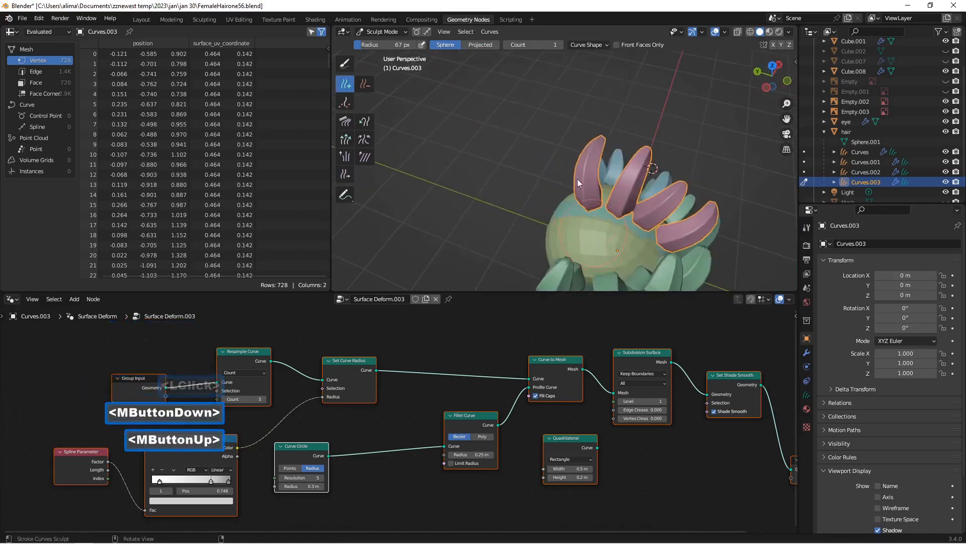
{"action": "left_click", "coordinate": [587, 44]}
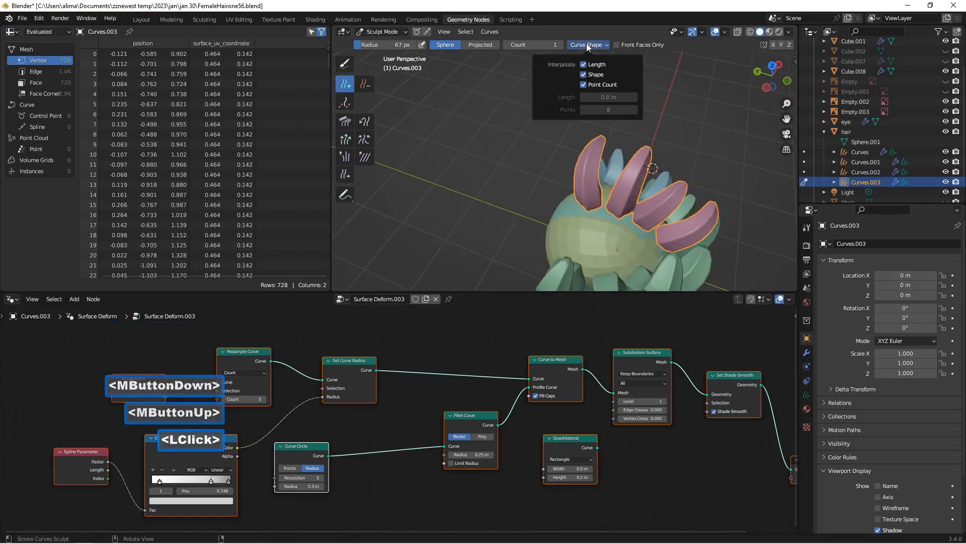
{"action": "left_click", "coordinate": [650, 253]}
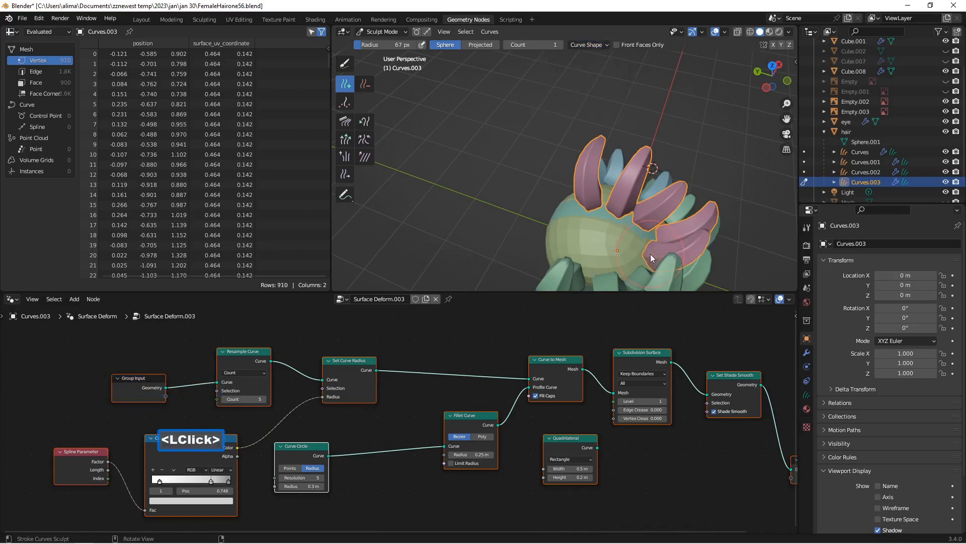
{"action": "left_click", "coordinate": [623, 245]}
{"action": "left_click", "coordinate": [584, 237]}
{"action": "left_click", "coordinate": [587, 246]}
{"action": "mouse_move", "coordinate": [589, 249]}
{"action": "middle_mouse_down"}
{"action": "mouse_move", "coordinate": [516, 192]}
{"action": "mouse_move", "coordinate": [411, 198]}
{"action": "mouse_move", "coordinate": [506, 198]}
{"action": "middle_mouse_up"}
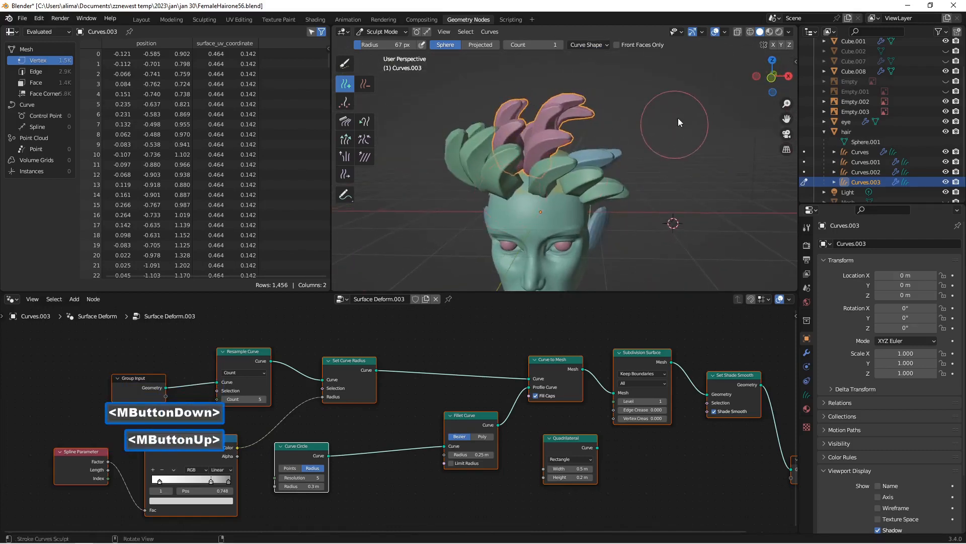
Step: Save the file incrementally as FemaleHairone57.blend and return Curves.003 to Object Mode
{"action": "scroll", "coordinate": [659, 123], "scroll_direction": "down", "scroll_amount": 2}
{"action": "middle_click_drag", "start_coordinate": [654, 125], "coordinate": [657, 122]}
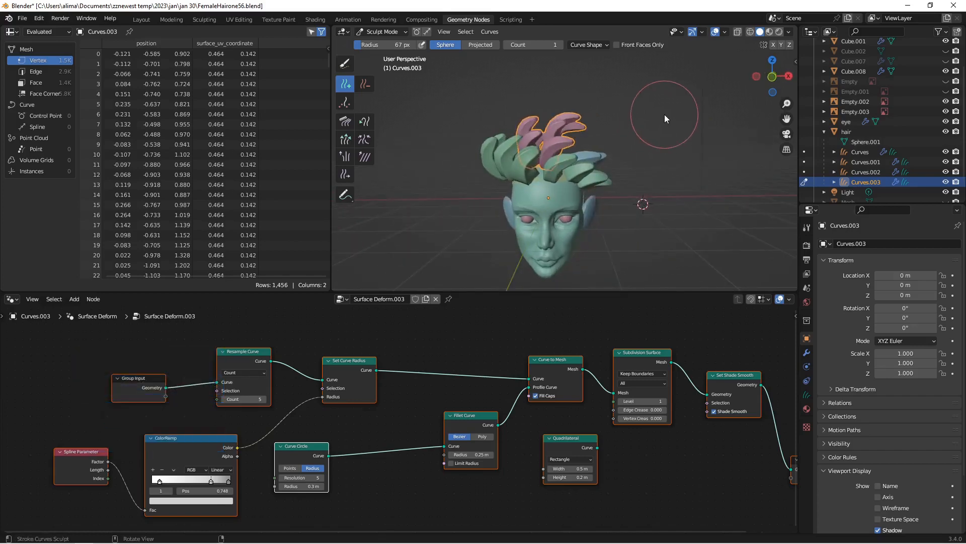
{"action": "key", "text": "Insert"}
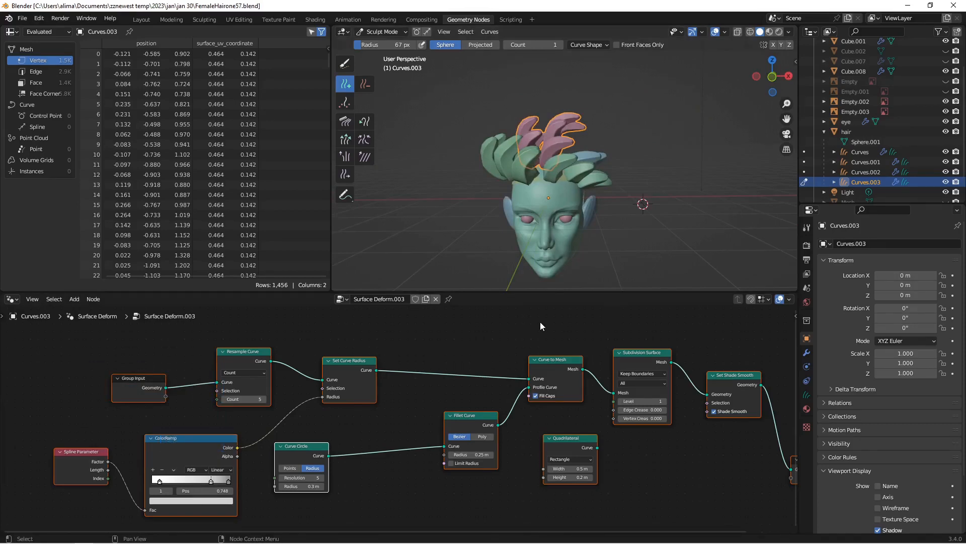
{"action": "left_click", "coordinate": [390, 31]}
{"action": "left_click", "coordinate": [397, 45]}
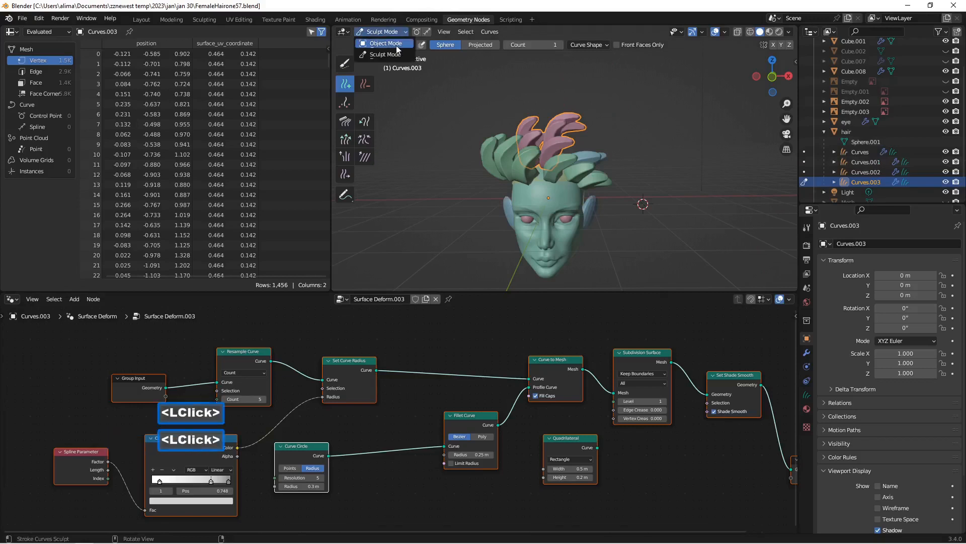
Step: Insert a Set Curve Tilt node between Set Curve Radius and Curve to Mesh in the node tree of Curves.001
{"action": "left_click", "coordinate": [862, 161]}
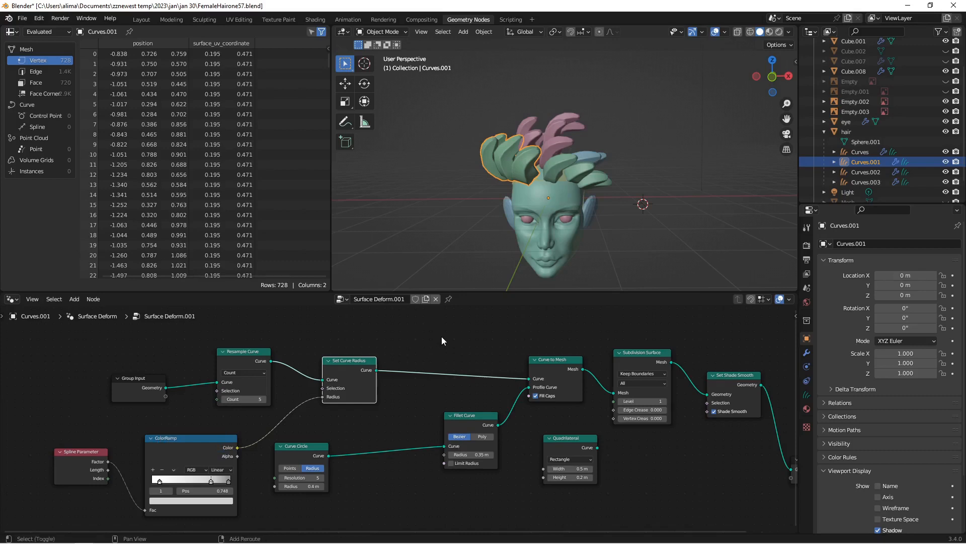
{"action": "key", "text": "shift+a"}
{"action": "left_click", "coordinate": [424, 296]}
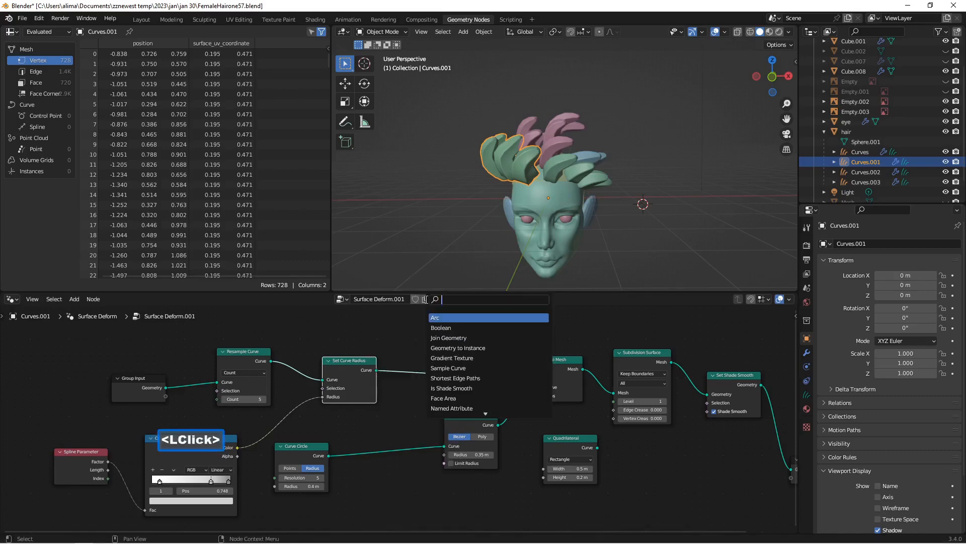
{"action": "type", "text": "set"}
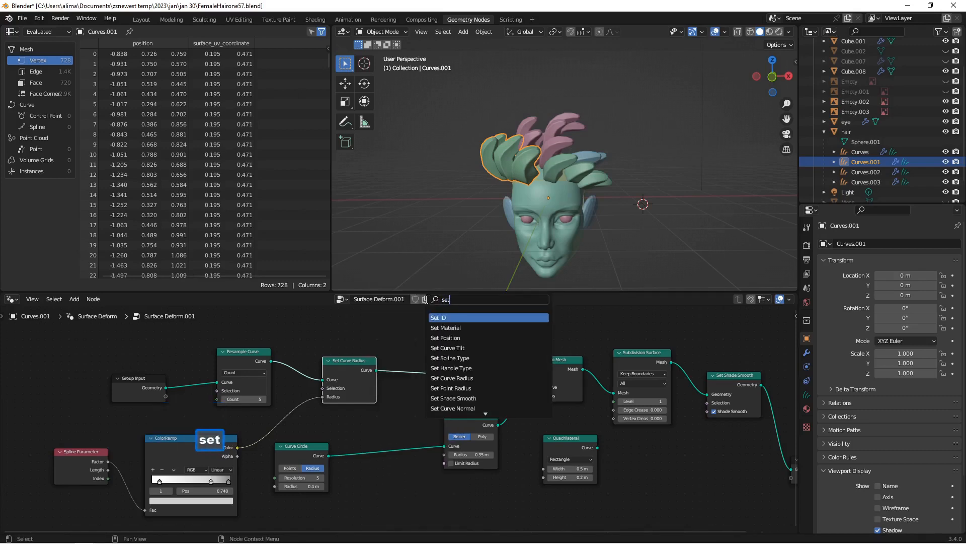
{"action": "left_click", "coordinate": [453, 347]}
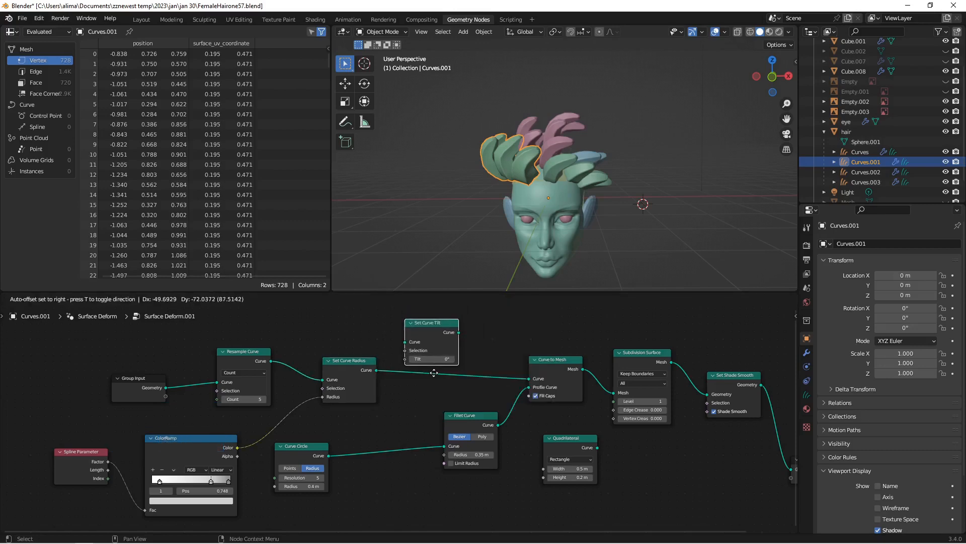
{"action": "left_click", "coordinate": [436, 401]}
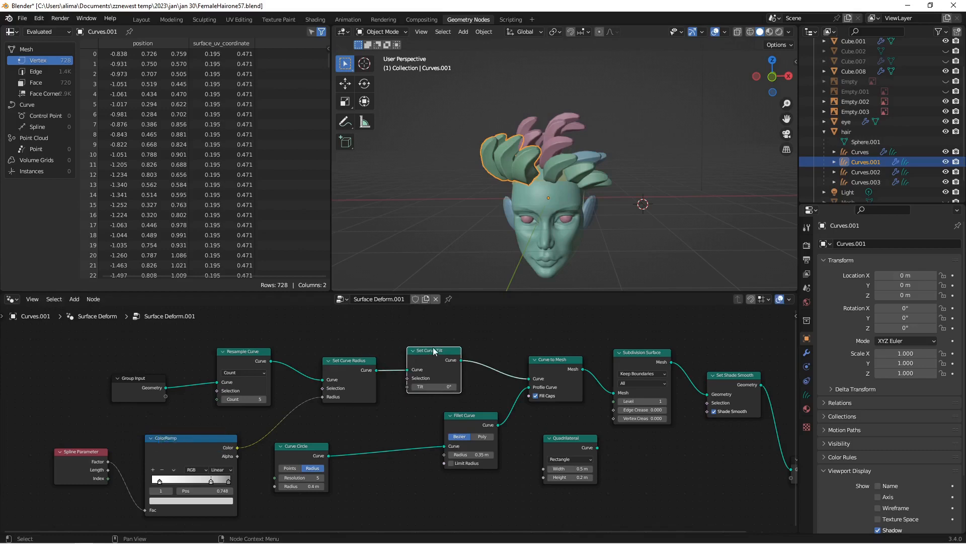
{"action": "scroll", "coordinate": [434, 351], "scroll_direction": "up", "scroll_amount": 2}
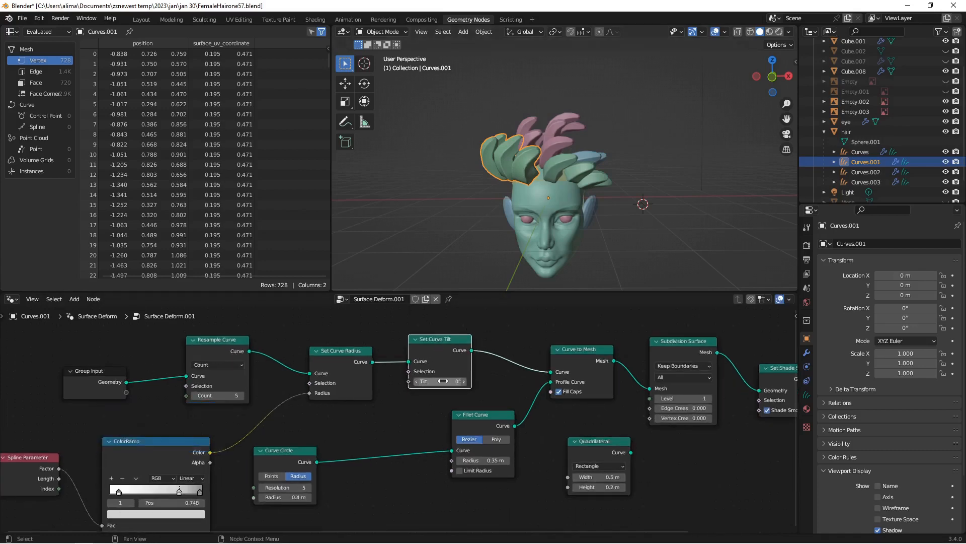
Step: Set the Set Curve Tilt value of Curves.001 to 10.6° and save the file incrementally as FemaleHairone59.blend
{"action": "mouse_move", "coordinate": [445, 382]}
{"action": "left_mouse_down"}
{"action": "mouse_move", "coordinate": [458, 381]}
{"action": "mouse_move", "coordinate": [443, 380]}
{"action": "left_mouse_up"}
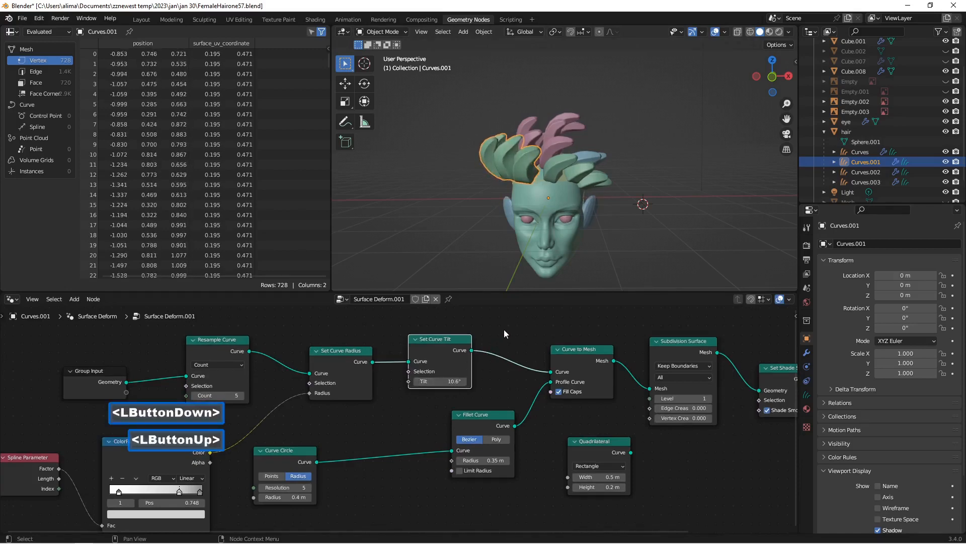
{"action": "key", "text": "Insert"}
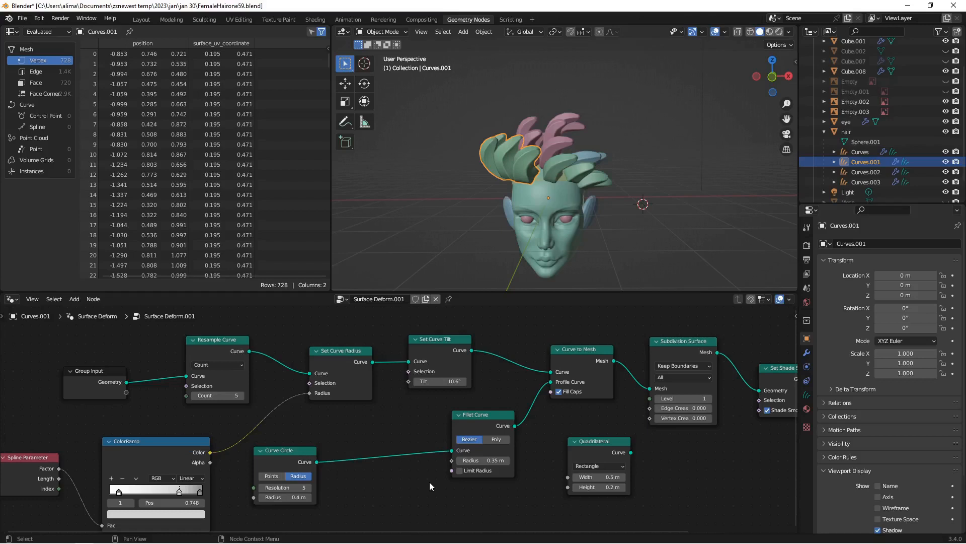
Step: Add a Float Curve node to the Curves.001 node tree, placing it beside the Quadrilateral node
{"action": "key", "text": "shift+a"}
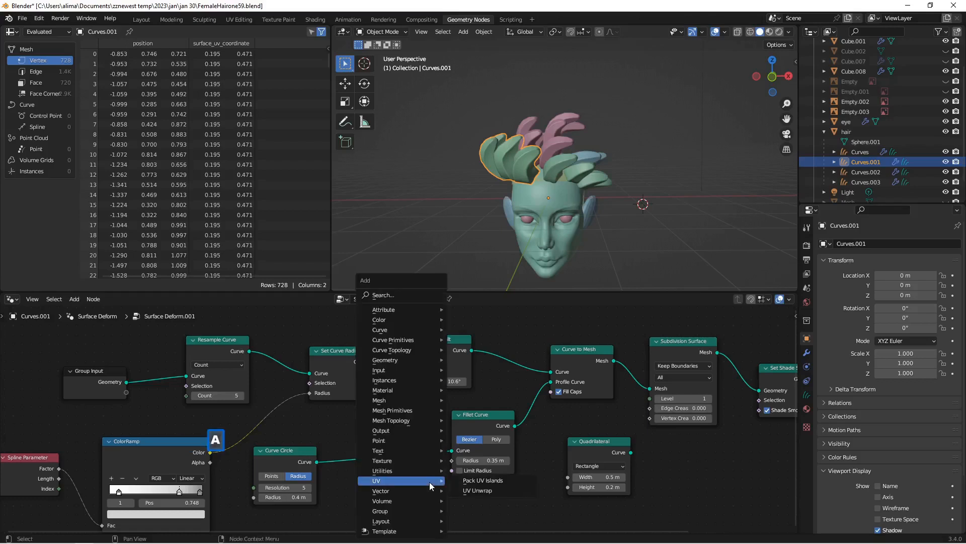
{"action": "left_click", "coordinate": [379, 295]}
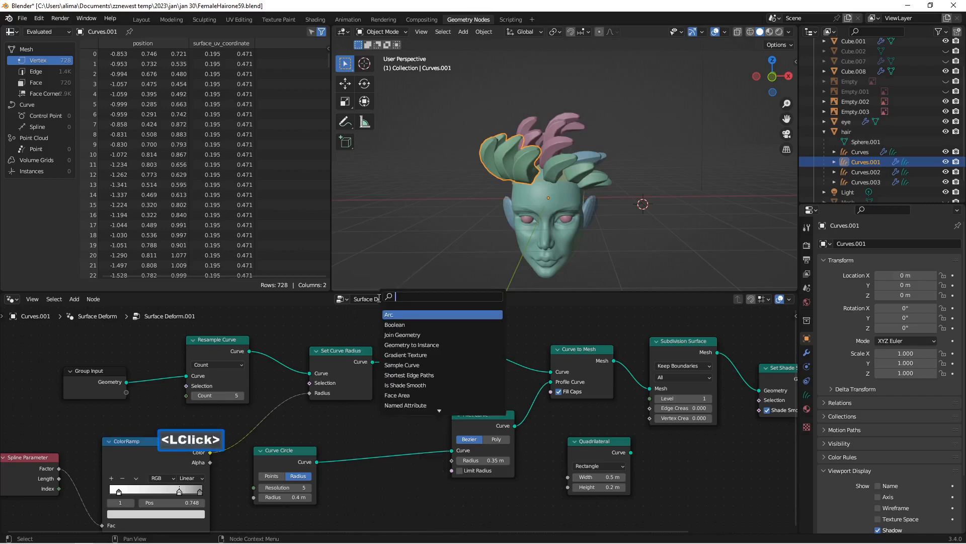
{"action": "type", "text": "floa"}
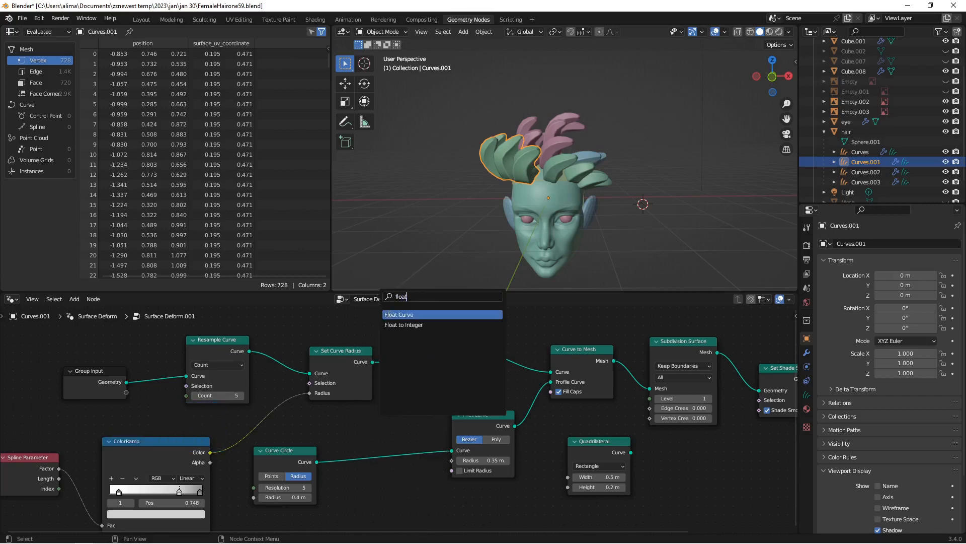
{"action": "type", "text": "t"}
{"action": "left_click", "coordinate": [392, 315]}
{"action": "scroll", "coordinate": [387, 415], "scroll_direction": "down", "scroll_amount": 3}
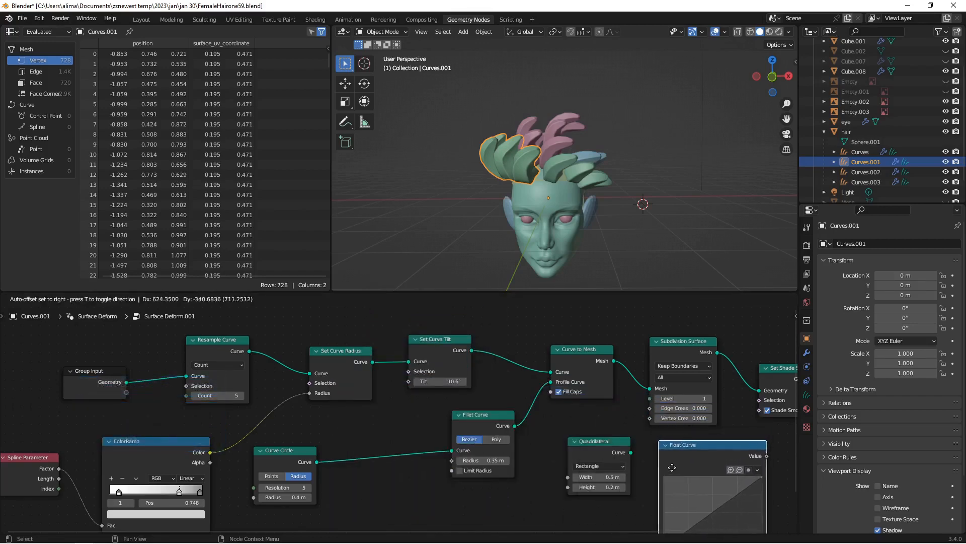
{"action": "left_click", "coordinate": [672, 470]}
Step: Spread out the input-side nodes and insert the Float Curve between ColorRamp and the Radius input of Set Curve Radius, clear of Curve Circle
{"action": "scroll", "coordinate": [294, 407], "scroll_direction": "down", "scroll_amount": 5}
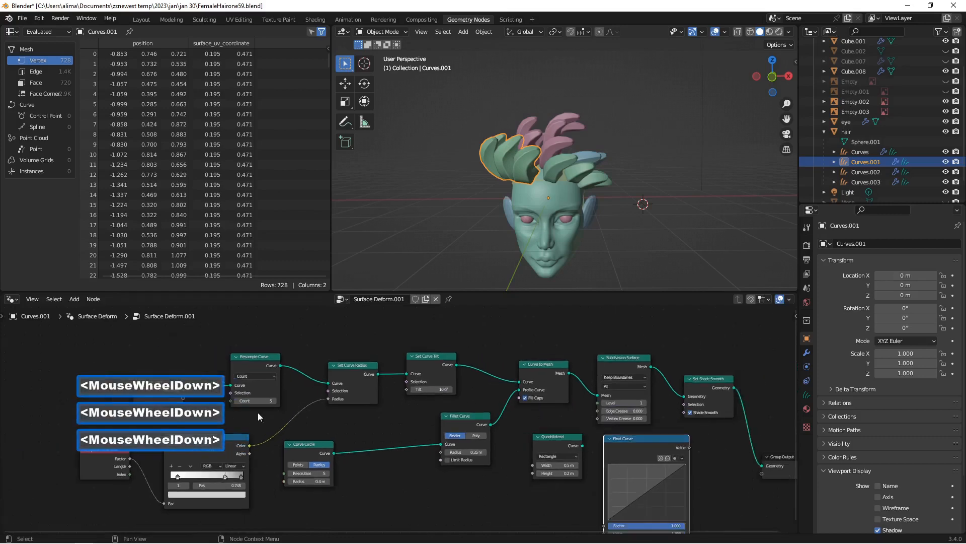
{"action": "left_click_drag", "start_coordinate": [269, 371], "coordinate": [249, 333]}
{"action": "left_click_drag", "start_coordinate": [193, 384], "coordinate": [148, 347]}
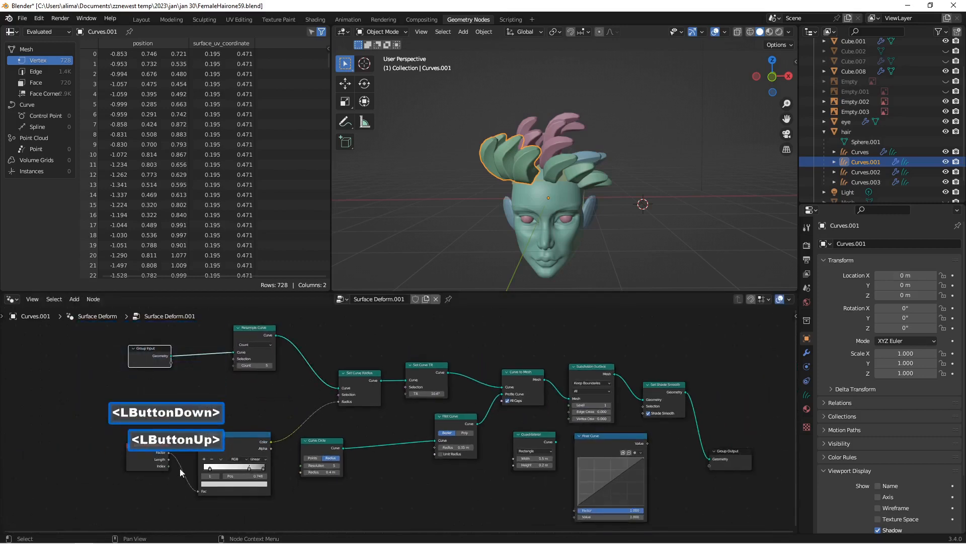
{"action": "left_click_drag", "start_coordinate": [156, 441], "coordinate": [91, 439]}
{"action": "left_click_drag", "start_coordinate": [248, 443], "coordinate": [186, 435]}
{"action": "left_click_drag", "start_coordinate": [615, 445], "coordinate": [261, 401]}
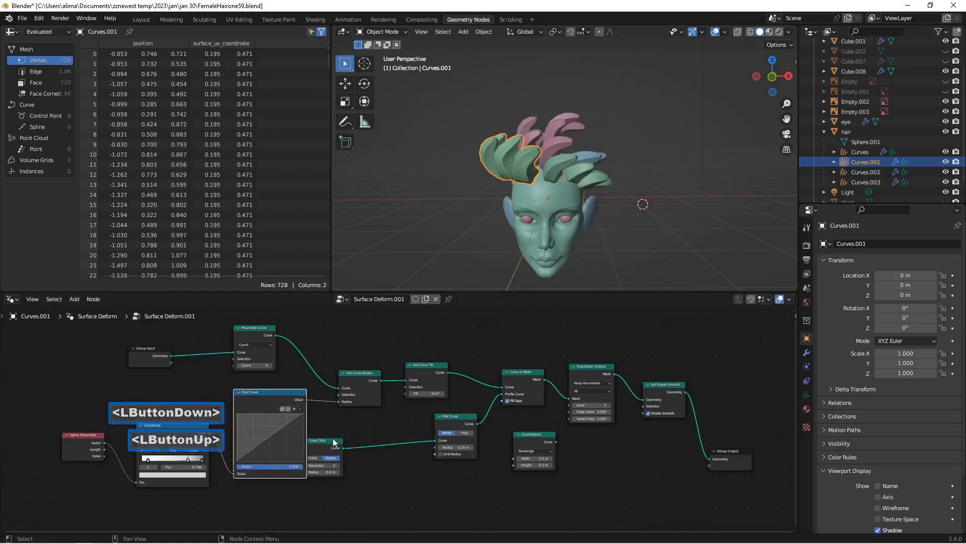
{"action": "left_click_drag", "start_coordinate": [325, 441], "coordinate": [350, 447]}
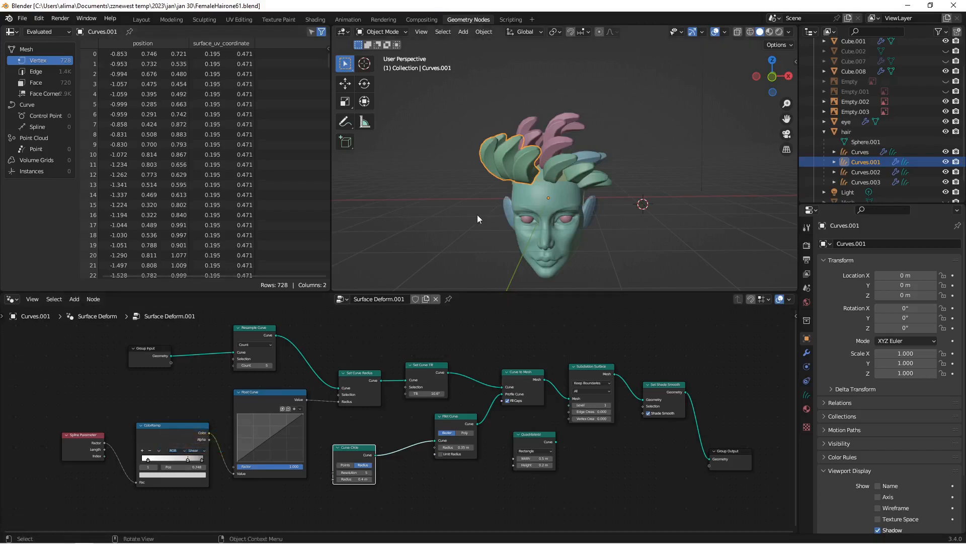
Step: Add a control point to the Float Curve and pull it slightly below the diagonal, to about 0.591, 0.475
{"action": "scroll", "coordinate": [476, 220], "scroll_direction": "up", "scroll_amount": 4}
{"action": "scroll", "coordinate": [462, 203], "scroll_direction": "up", "scroll_amount": 1}
{"action": "middle_click_drag", "start_coordinate": [466, 210], "coordinate": [489, 196]}
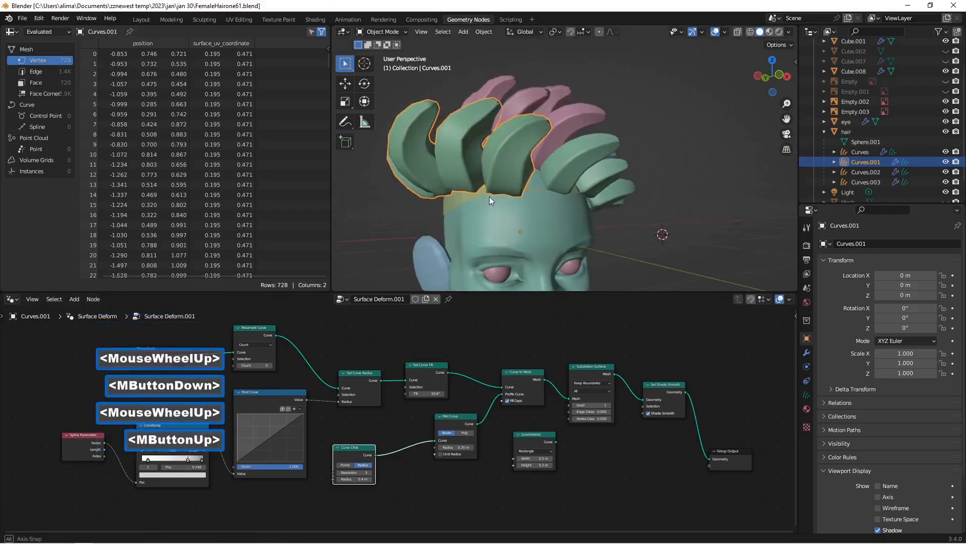
{"action": "scroll", "coordinate": [246, 485], "scroll_direction": "down", "scroll_amount": 1}
{"action": "scroll", "coordinate": [249, 470], "scroll_direction": "up", "scroll_amount": 7}
{"action": "scroll", "coordinate": [252, 466], "scroll_direction": "up", "scroll_amount": 1}
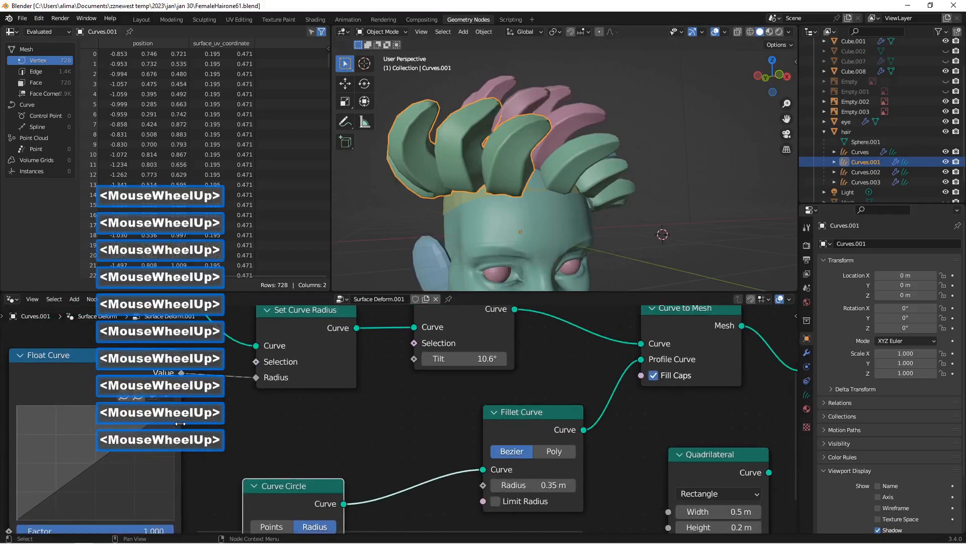
{"action": "middle_click_drag", "start_coordinate": [252, 435], "coordinate": [423, 415]}
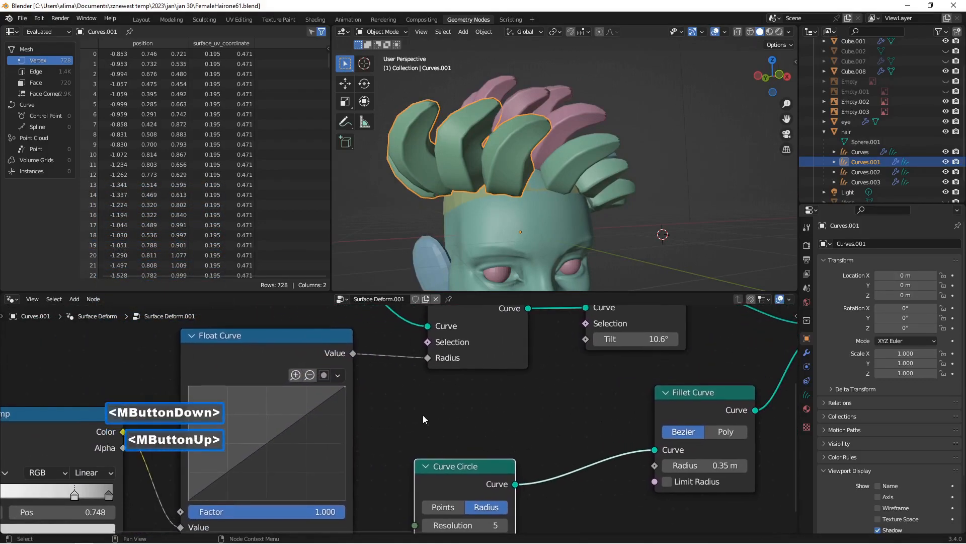
{"action": "left_click", "coordinate": [264, 445]}
{"action": "mouse_move", "coordinate": [264, 445]}
{"action": "left_mouse_down"}
{"action": "mouse_move", "coordinate": [288, 453]}
{"action": "mouse_move", "coordinate": [282, 446]}
{"action": "left_mouse_up"}
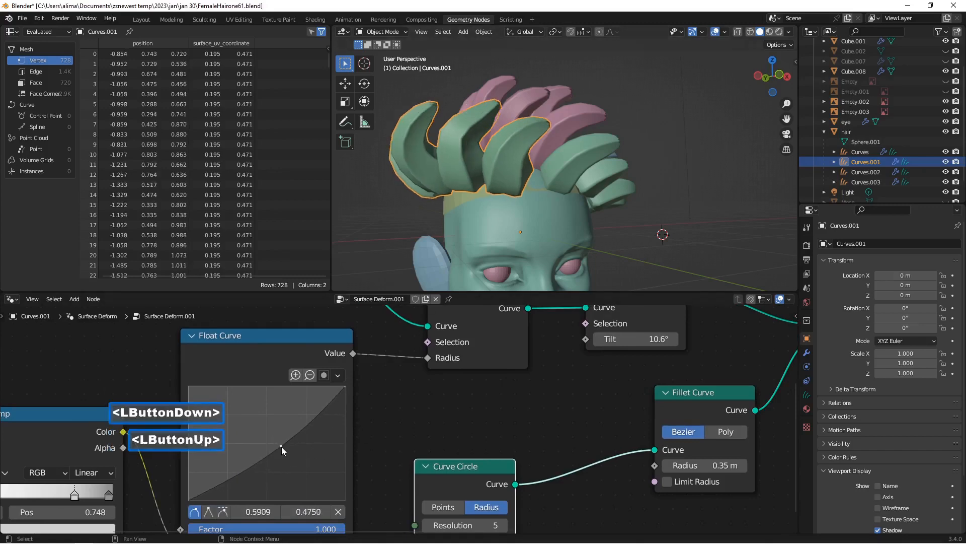
{"action": "left_click", "coordinate": [231, 476]}
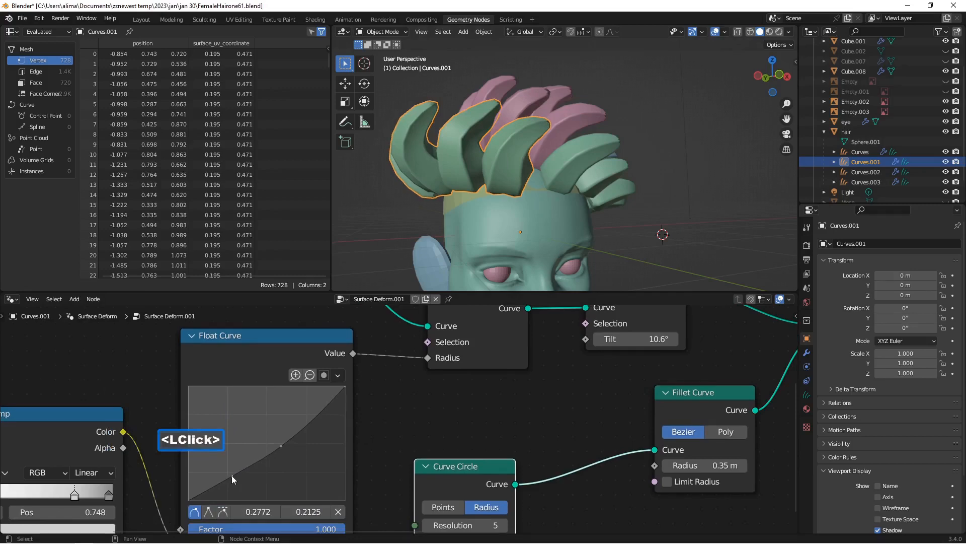
{"action": "mouse_move", "coordinate": [232, 475]}
{"action": "left_mouse_down"}
{"action": "mouse_move", "coordinate": [240, 484]}
{"action": "mouse_move", "coordinate": [273, 476]}
{"action": "mouse_move", "coordinate": [240, 450]}
{"action": "mouse_move", "coordinate": [238, 473]}
{"action": "left_mouse_up"}
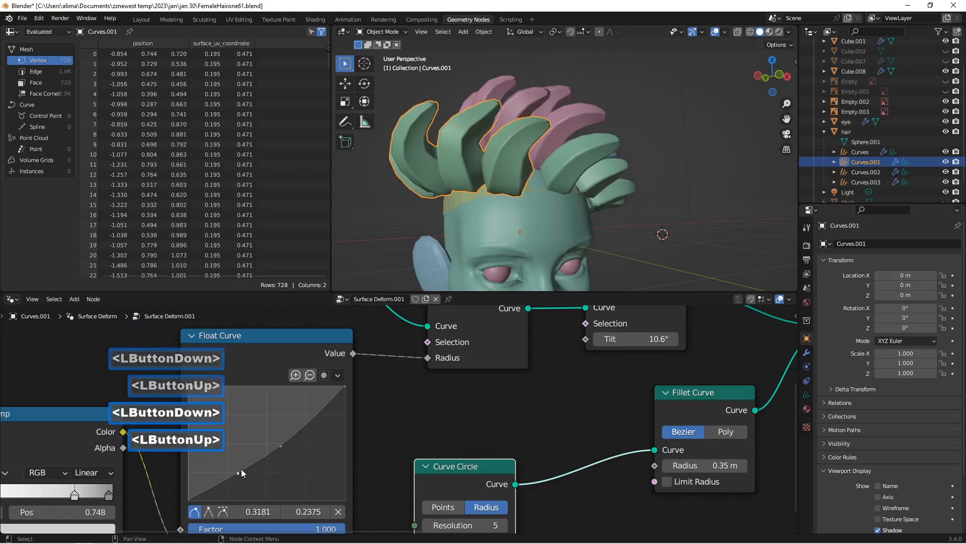
{"action": "left_click", "coordinate": [339, 512]}
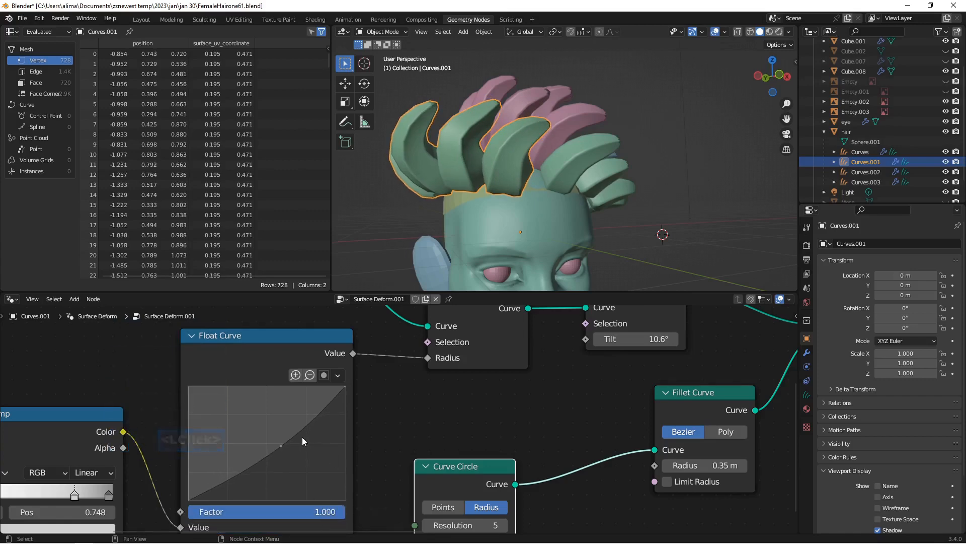
Step: Lower the Float Curve's middle point to about 0.614, 0.431 and save the file incrementally as FemaleHairone63.blend
{"action": "left_click_drag", "start_coordinate": [285, 443], "coordinate": [285, 452]}
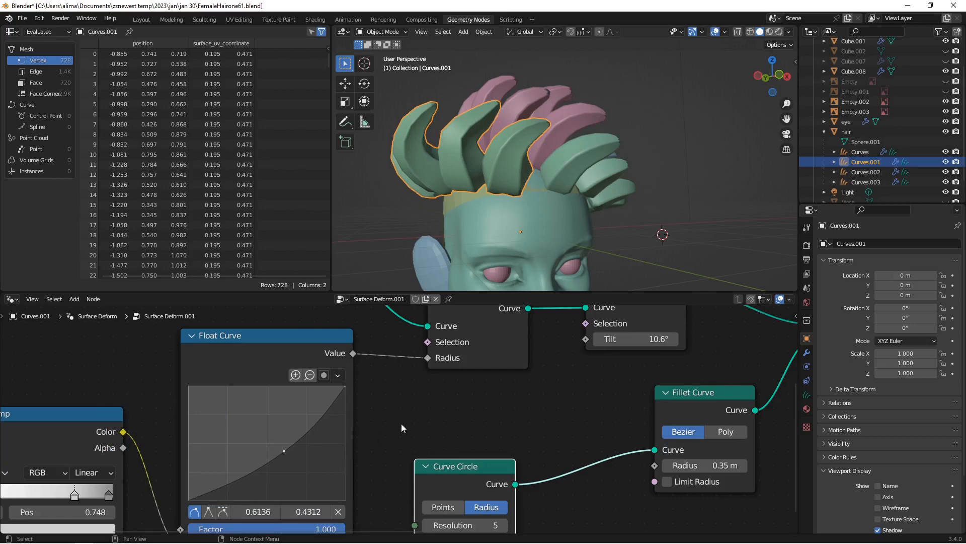
{"action": "key", "text": "Insert"}
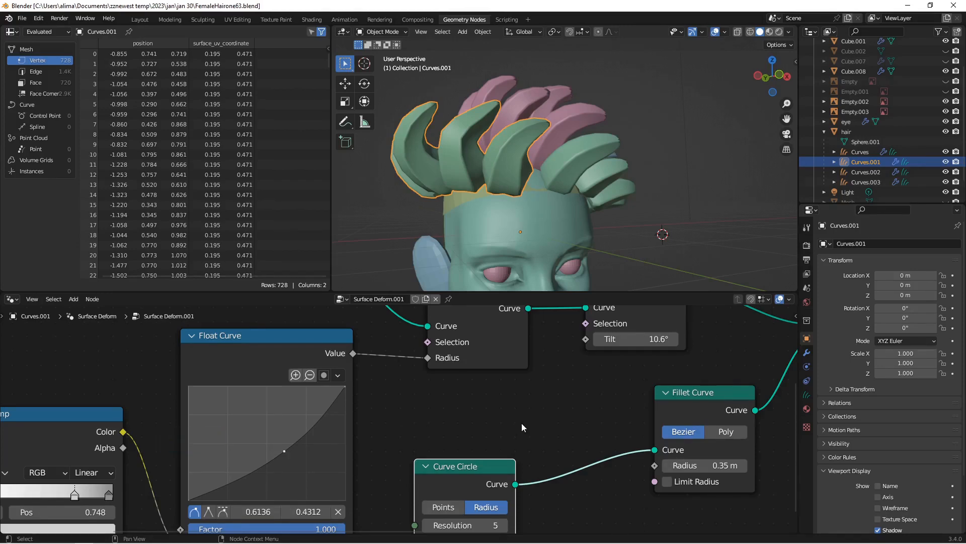
Step: Copy all nodes of Curves.001 and replace the whole HairWork node tree of Curves with them
{"action": "scroll", "coordinate": [522, 427], "scroll_direction": "down", "scroll_amount": 10}
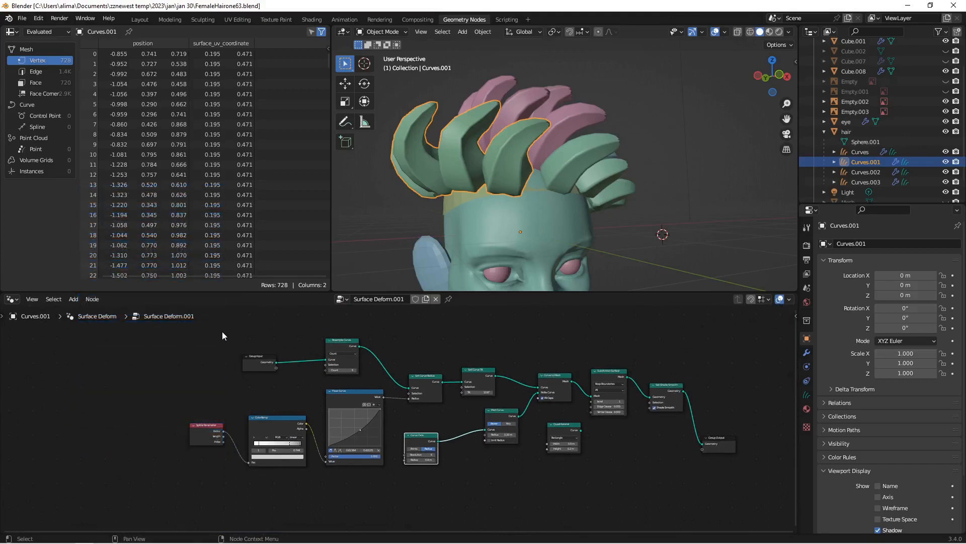
{"action": "key", "text": "a"}
{"action": "key", "text": "ctrl+c"}
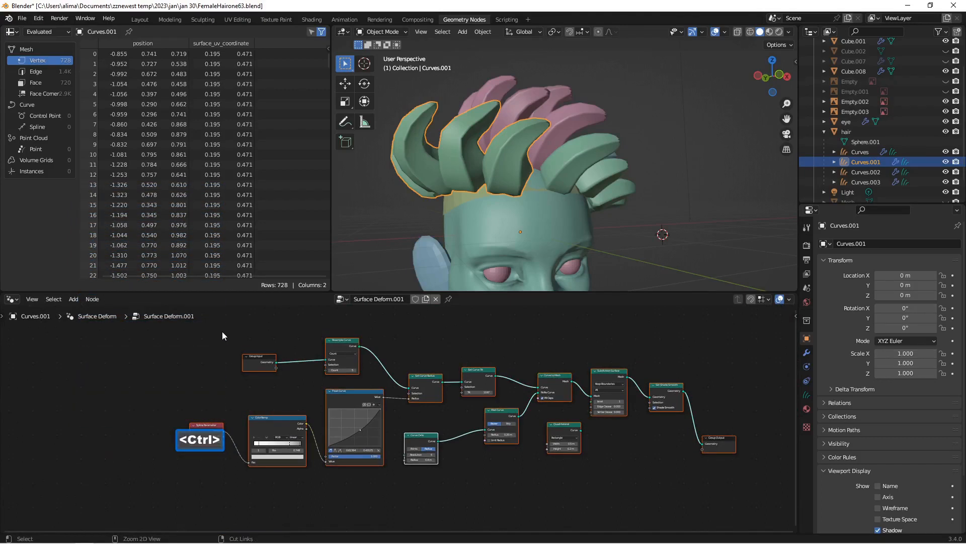
{"action": "left_click", "coordinate": [852, 152]}
{"action": "key", "text": "a"}
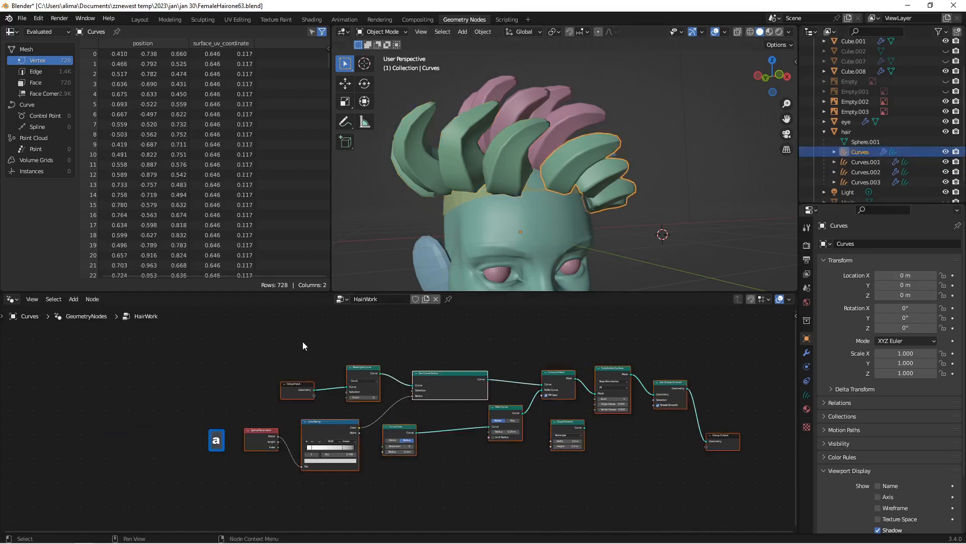
{"action": "key", "text": "x"}
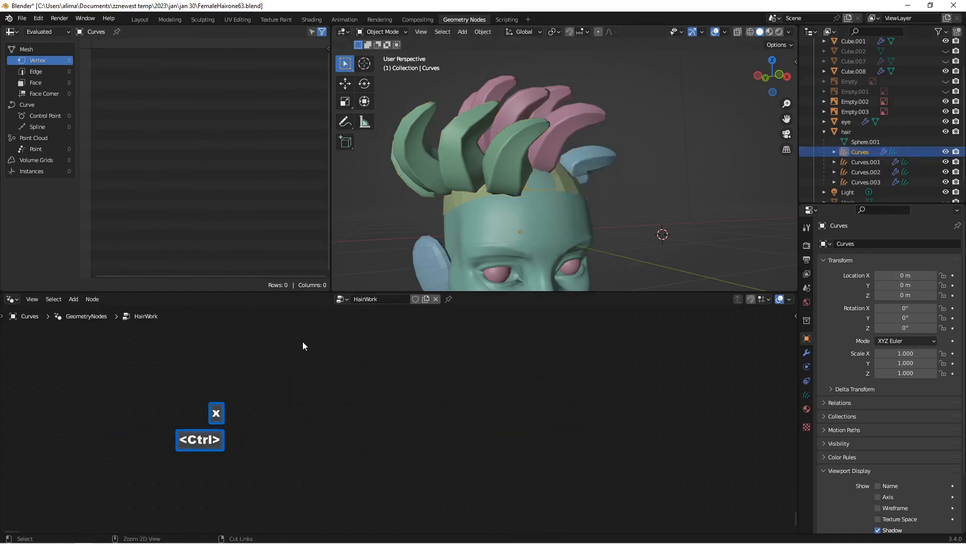
{"action": "key", "text": "ctrl+v"}
Step: Replace all nodes in the Surface Deform.002 tree of Curves.002 with the copied Curves.001 nodes
{"action": "left_click", "coordinate": [865, 161]}
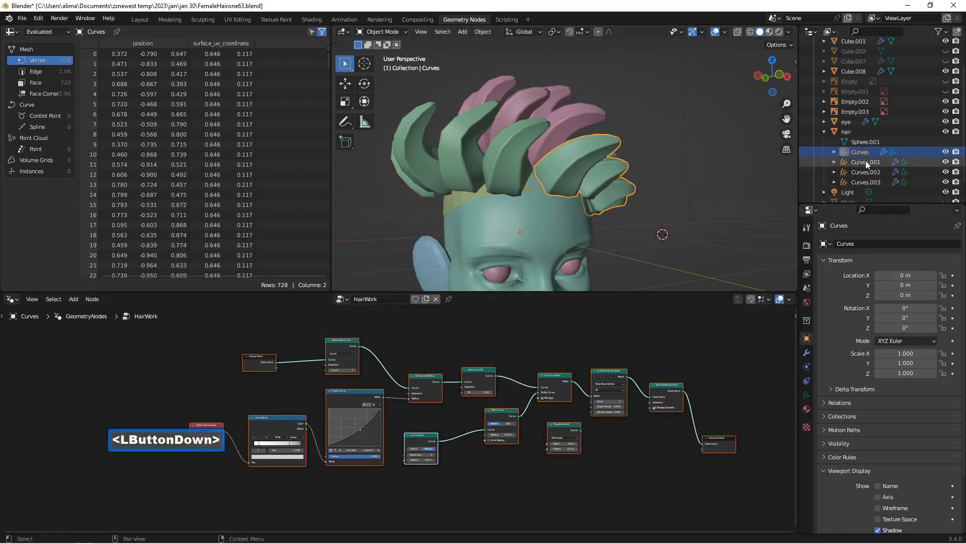
{"action": "left_click", "coordinate": [865, 172]}
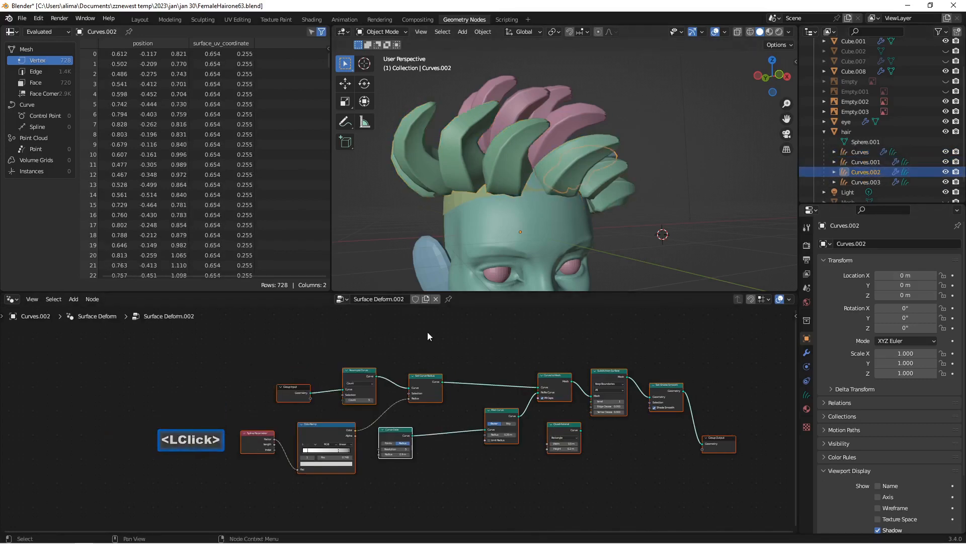
{"action": "key", "text": "x"}
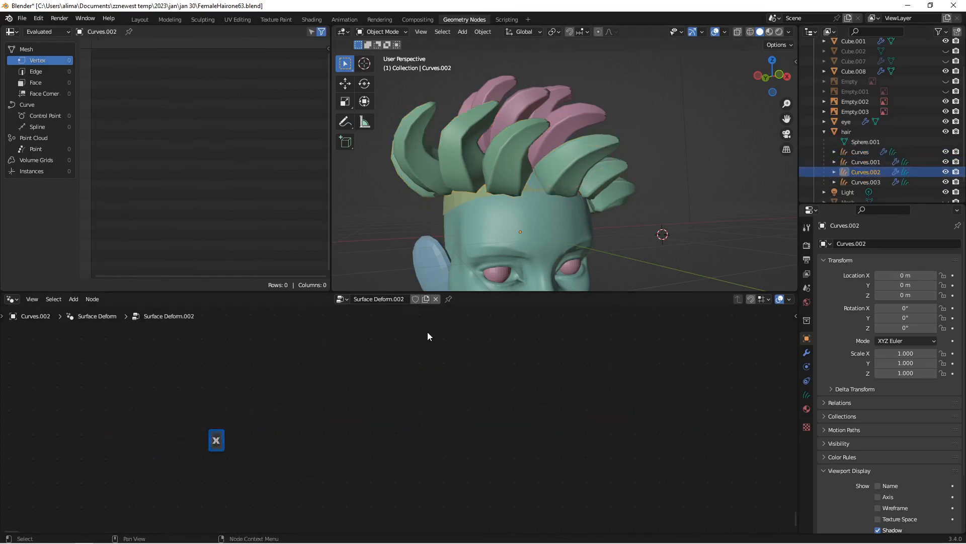
{"action": "key", "text": "ctrl+v"}
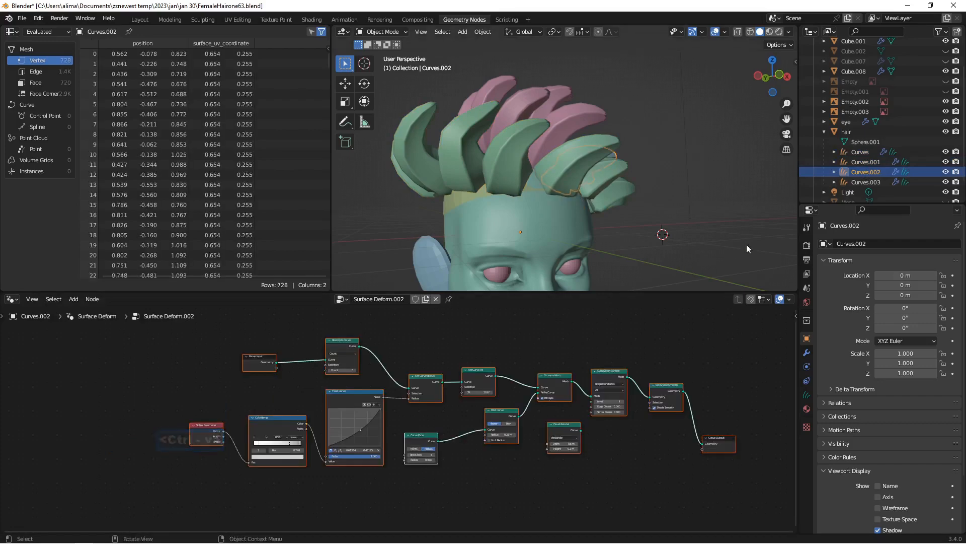
Step: Replace all nodes of Curves.003 with the copied node setup and save the file incrementally as FemaleHairone65.blend
{"action": "left_click", "coordinate": [861, 182]}
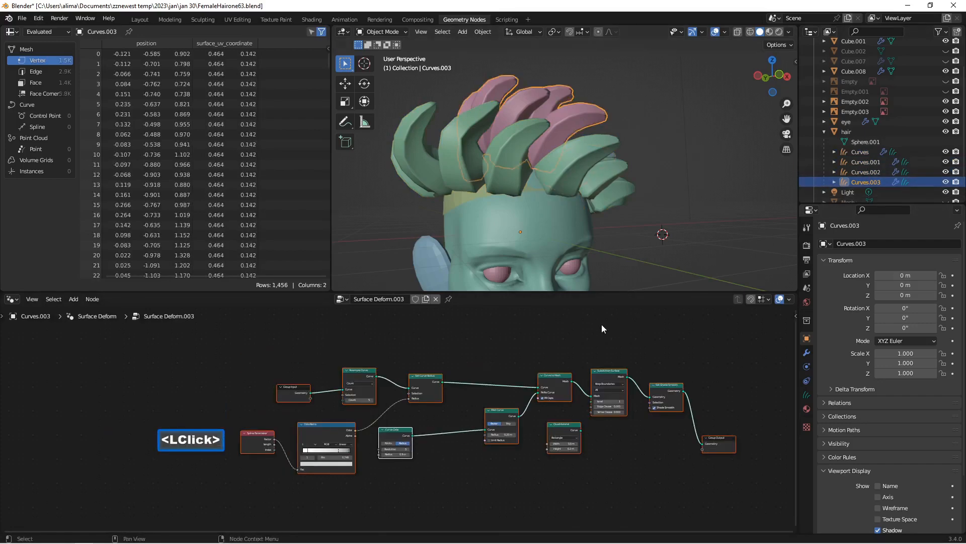
{"action": "key", "text": "x"}
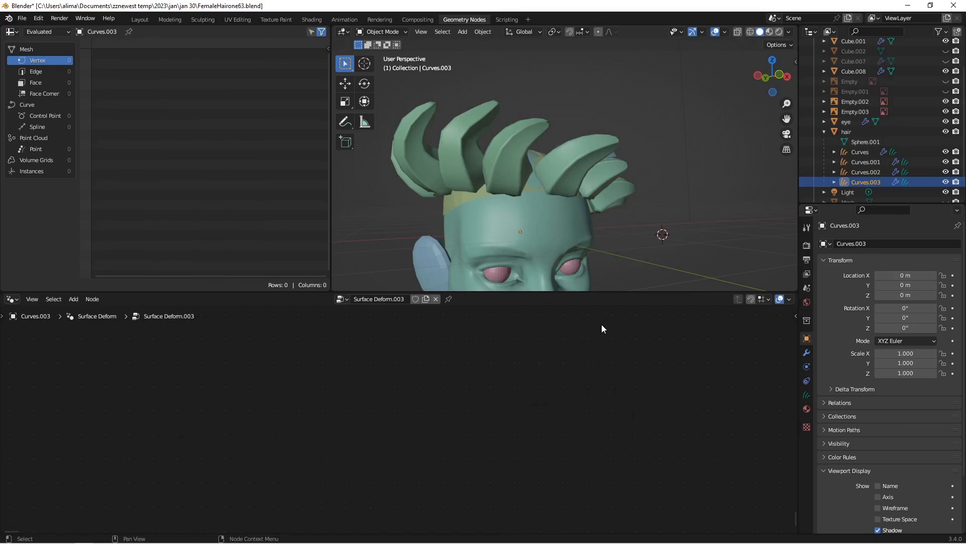
{"action": "key", "text": "ctrl+v"}
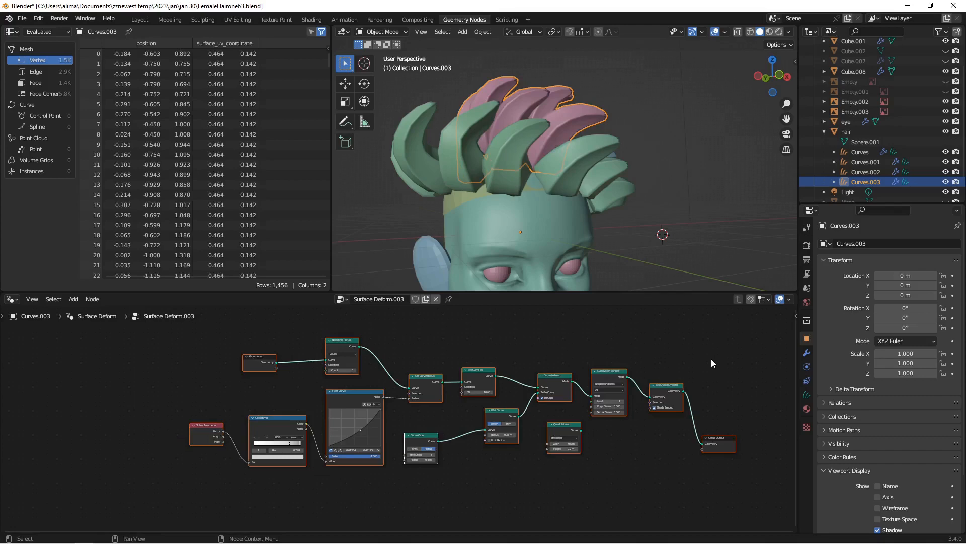
{"action": "key", "text": "Insert"}
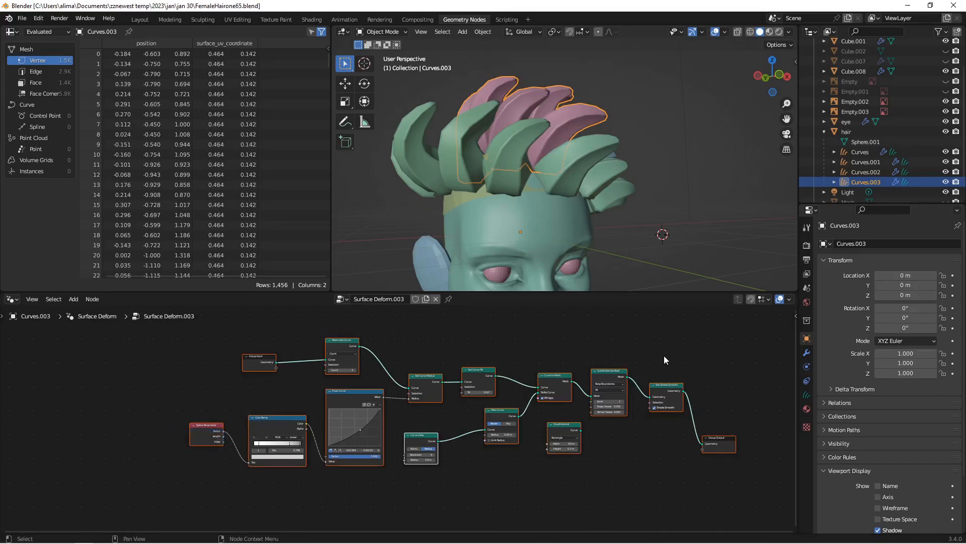
Step: Check the strands of Curves from the front of the head, and select the Curves.001 hair object
{"action": "left_click", "coordinate": [585, 171]}
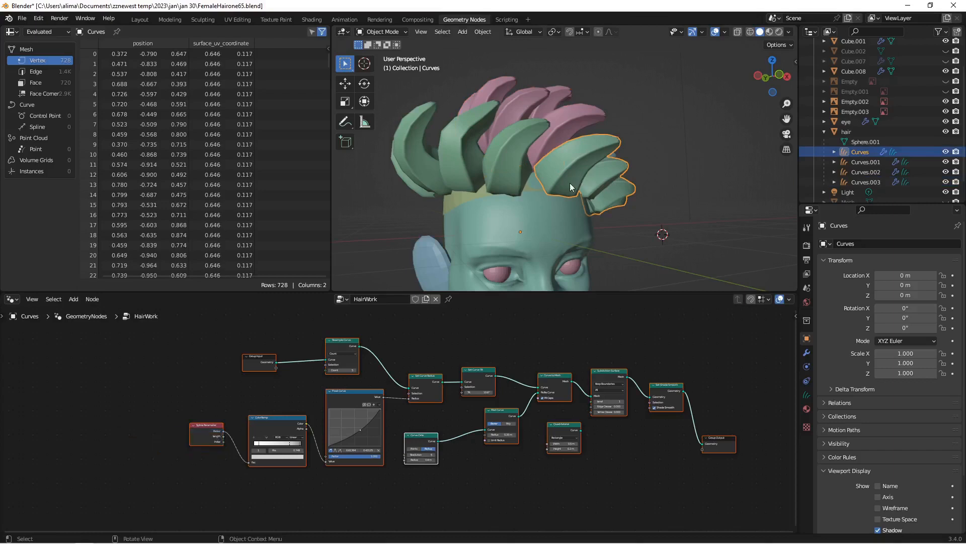
{"action": "middle_click_drag", "start_coordinate": [530, 185], "coordinate": [515, 200]}
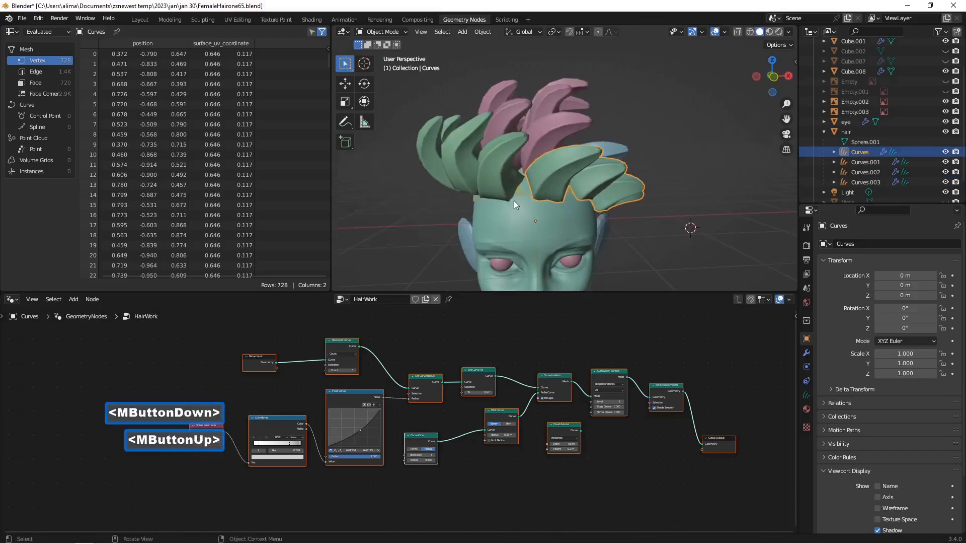
{"action": "left_click", "coordinate": [552, 183]}
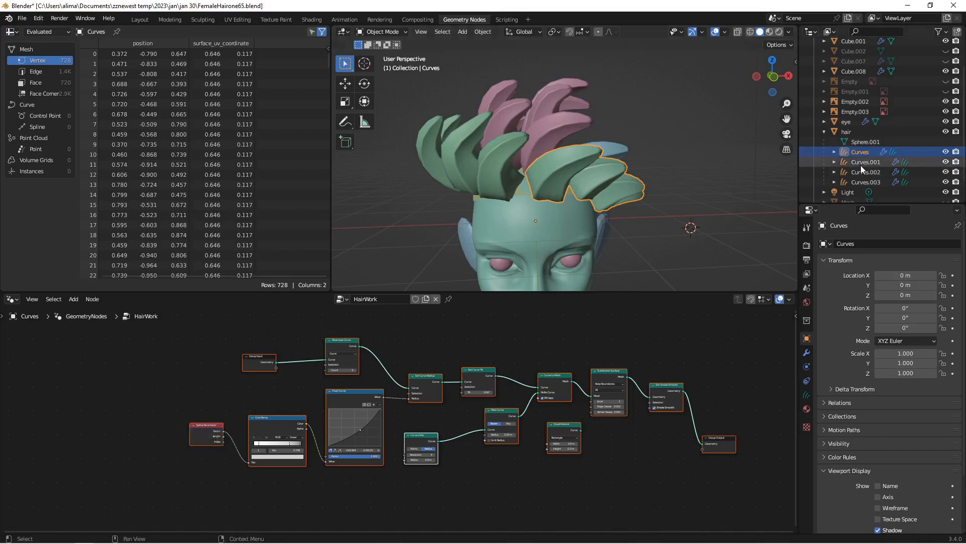
{"action": "left_click", "coordinate": [499, 175]}
{"action": "left_click", "coordinate": [499, 176]}
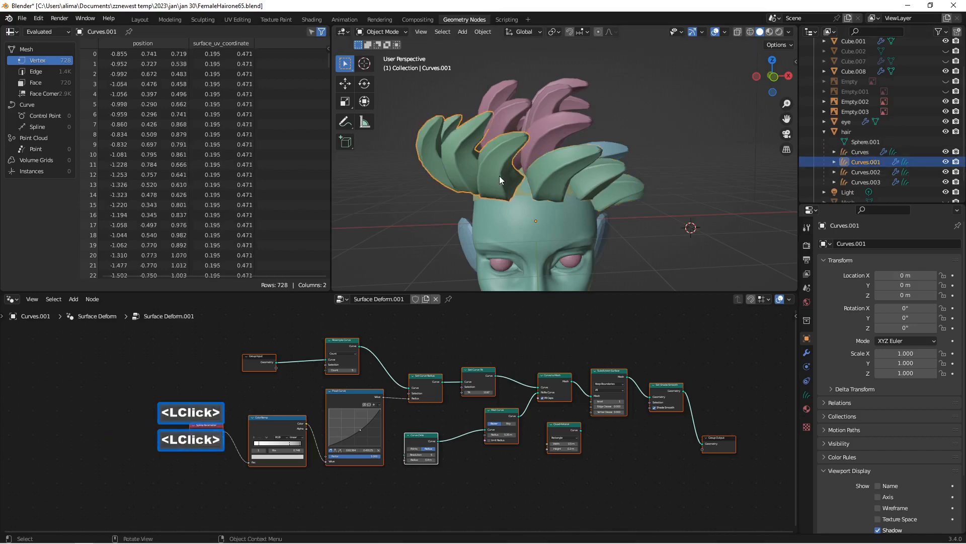
Step: Hide the Curves.001 hair object and put Curves into Sculpt Mode
{"action": "left_click", "coordinate": [945, 164]}
{"action": "left_click", "coordinate": [865, 154]}
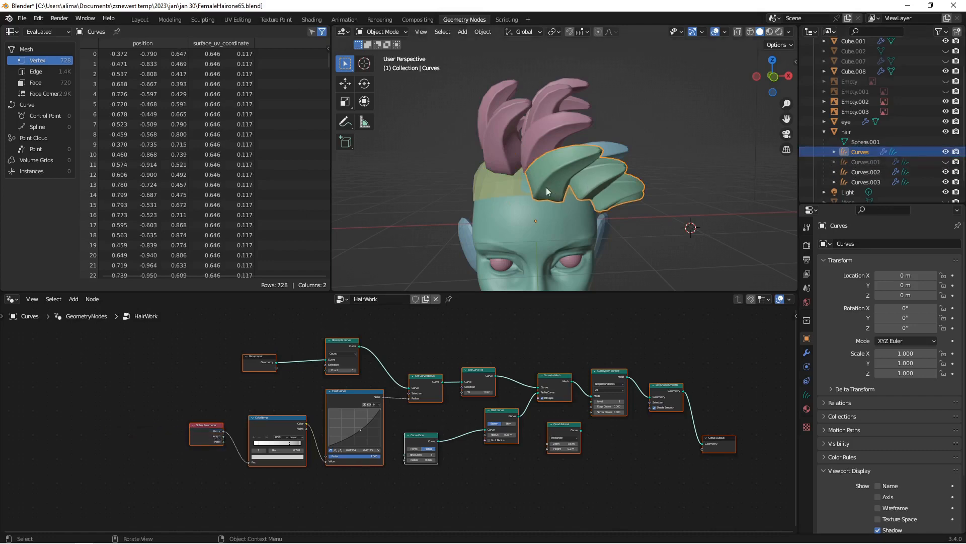
{"action": "middle_click_drag", "start_coordinate": [545, 187], "coordinate": [535, 164]}
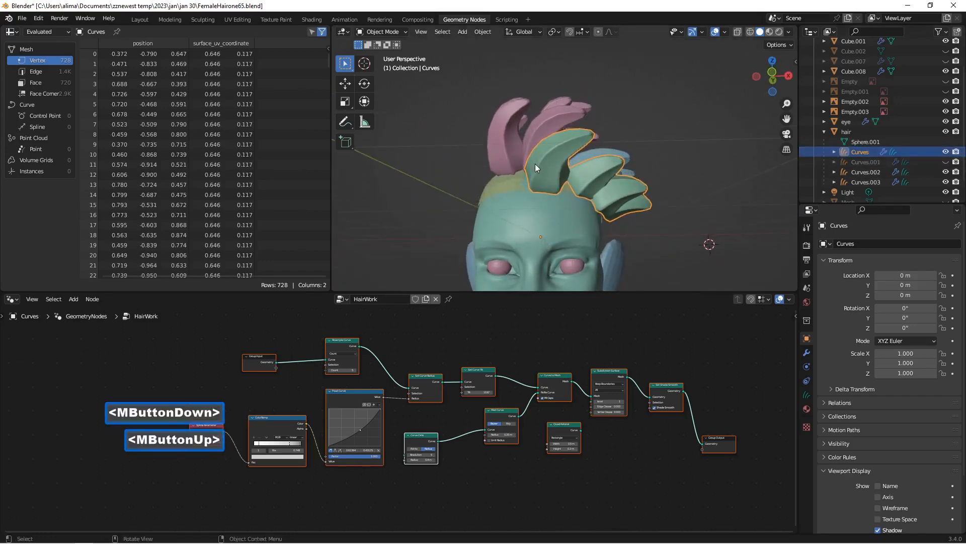
{"action": "left_click", "coordinate": [400, 31]}
{"action": "left_click", "coordinate": [397, 55]}
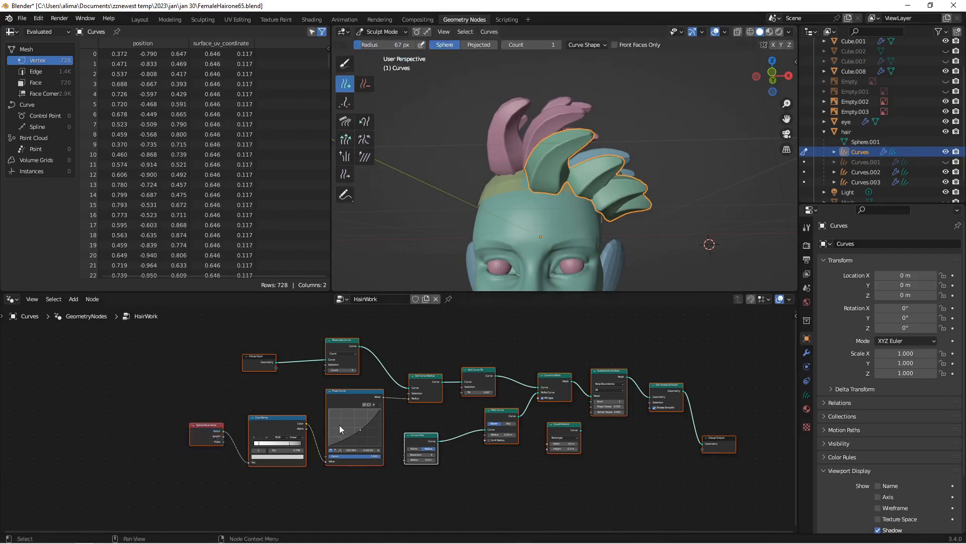
Step: In the HairWork node tree, set the Curve Circle radius to 0.6 m and the Fillet Curve radius to 0.55 m
{"action": "scroll", "coordinate": [366, 448], "scroll_direction": "up", "scroll_amount": 2}
{"action": "scroll", "coordinate": [365, 453], "scroll_direction": "up", "scroll_amount": 5}
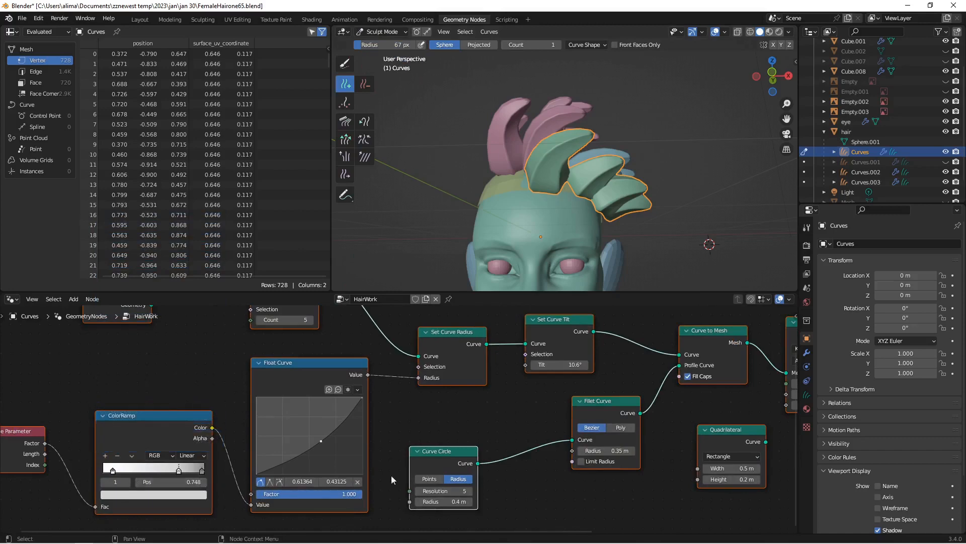
{"action": "left_click", "coordinate": [471, 500]}
{"action": "left_click", "coordinate": [471, 501]}
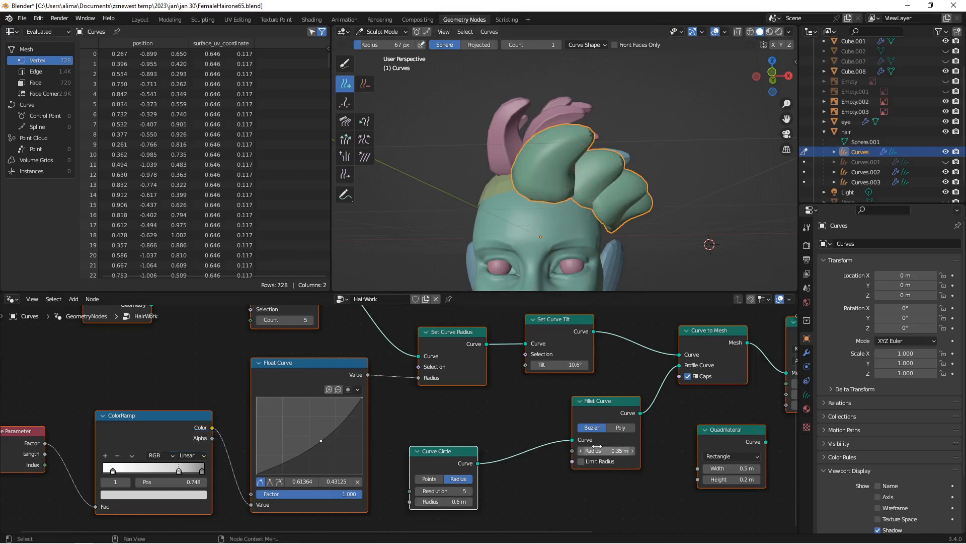
{"action": "left_click", "coordinate": [633, 450]}
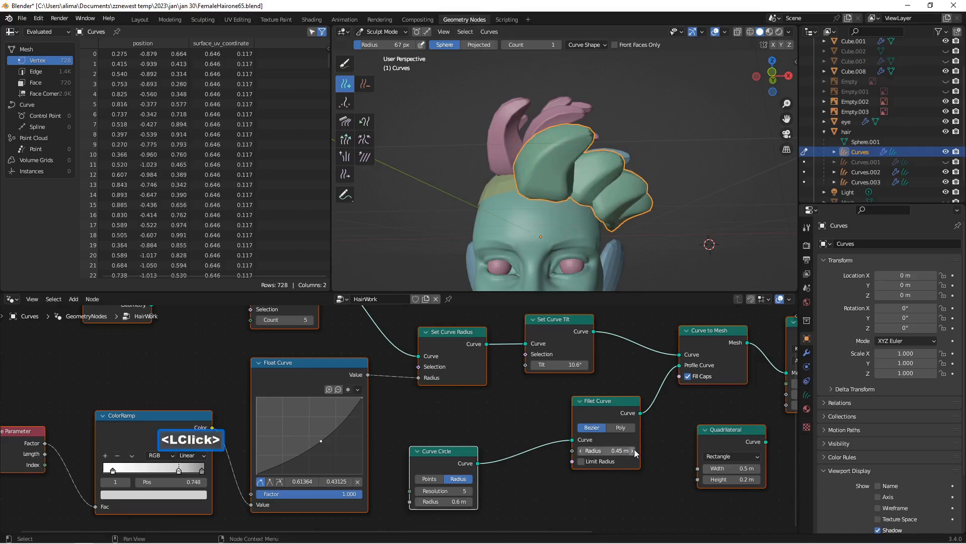
{"action": "left_click", "coordinate": [632, 450]}
{"action": "mouse_move", "coordinate": [579, 262]}
{"action": "middle_mouse_down"}
{"action": "mouse_move", "coordinate": [575, 236]}
{"action": "mouse_move", "coordinate": [563, 239]}
{"action": "middle_mouse_up"}
{"action": "scroll", "coordinate": [563, 240], "scroll_direction": "up", "scroll_amount": 1}
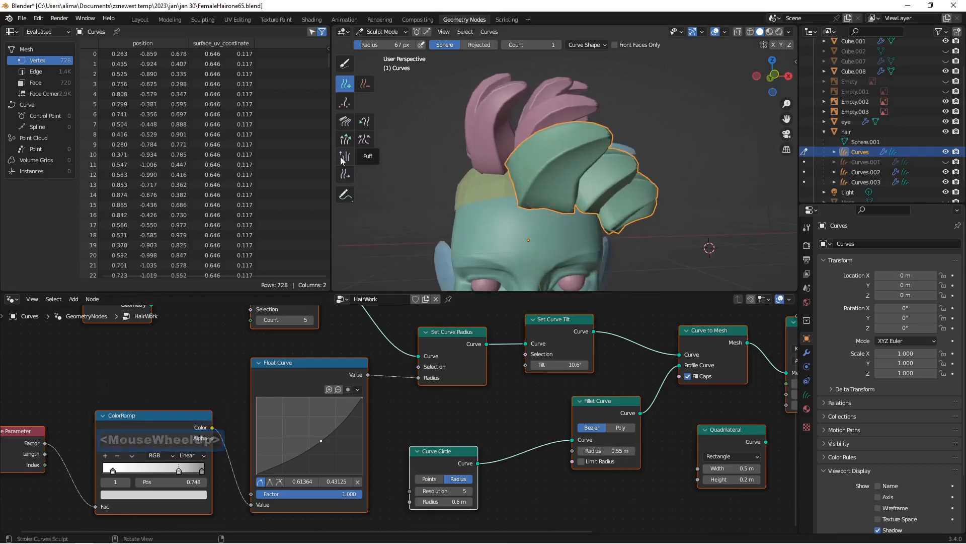
Step: Use the Slide brush to move a front strand of Curves across the scalp toward the back of the crown
{"action": "left_click", "coordinate": [346, 174]}
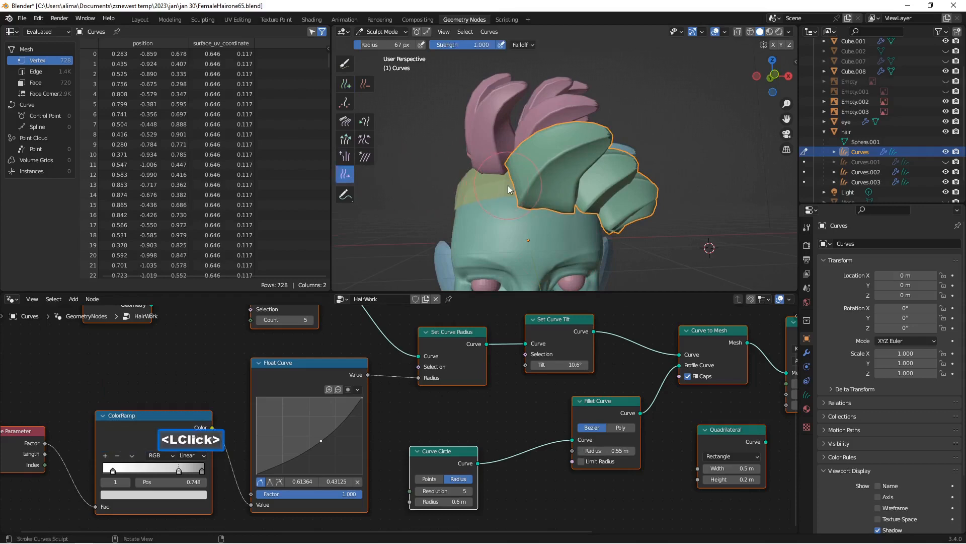
{"action": "left_click_drag", "start_coordinate": [508, 185], "coordinate": [399, 189]}
{"action": "scroll", "coordinate": [483, 187], "scroll_direction": "down", "scroll_amount": 4}
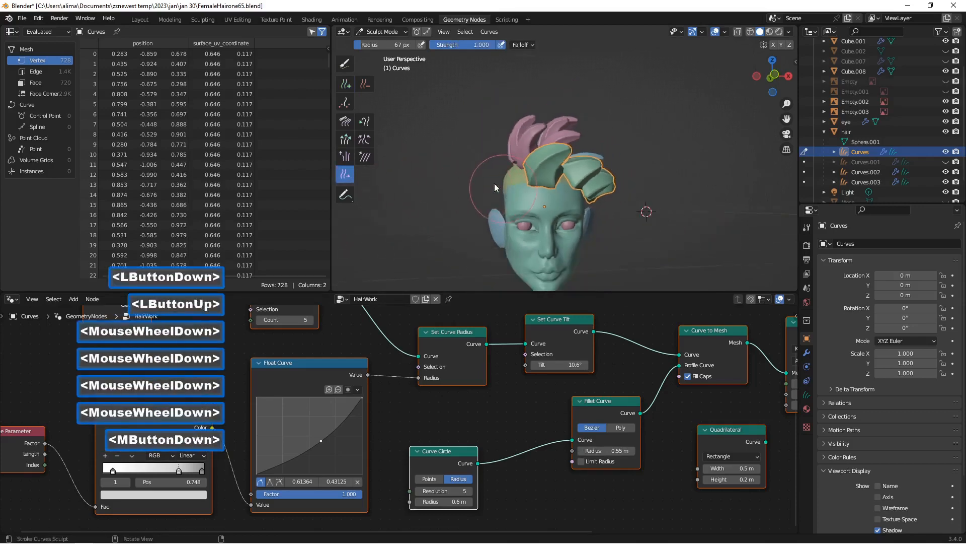
{"action": "middle_click_drag", "start_coordinate": [494, 184], "coordinate": [487, 171]}
{"action": "scroll", "coordinate": [487, 172], "scroll_direction": "down", "scroll_amount": 1}
{"action": "scroll", "coordinate": [487, 171], "scroll_direction": "up", "scroll_amount": 1}
{"action": "mouse_move", "coordinate": [564, 176]}
{"action": "left_mouse_down"}
{"action": "mouse_move", "coordinate": [546, 180]}
{"action": "mouse_move", "coordinate": [566, 180]}
{"action": "left_mouse_up"}
{"action": "mouse_move", "coordinate": [565, 180]}
{"action": "middle_mouse_down"}
{"action": "mouse_move", "coordinate": [554, 213]}
{"action": "mouse_move", "coordinate": [572, 191]}
{"action": "middle_mouse_up"}
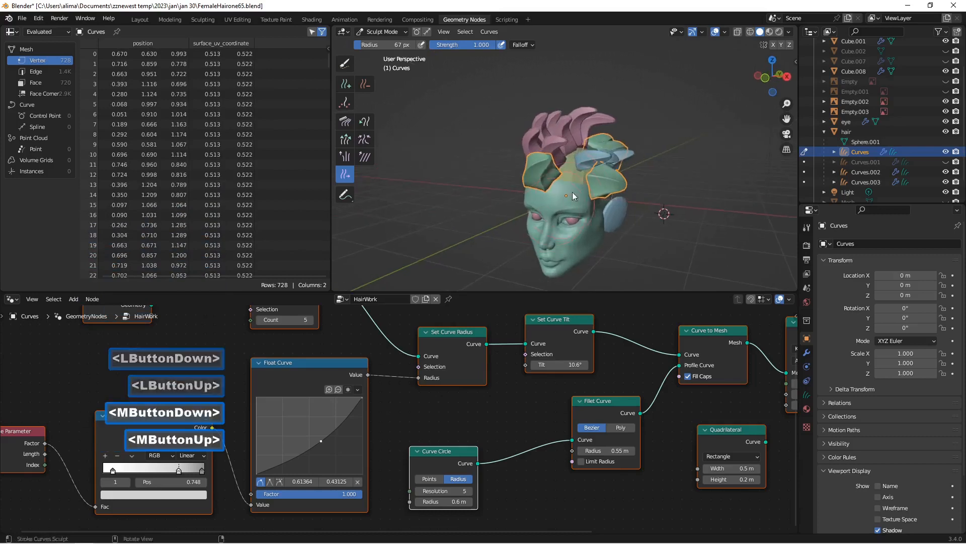
Step: Reposition the Curves strands over the crown and side of the scalp with the Slide brush
{"action": "left_click_drag", "start_coordinate": [599, 149], "coordinate": [563, 176]}
{"action": "mouse_move", "coordinate": [563, 177]}
{"action": "middle_mouse_down"}
{"action": "mouse_move", "coordinate": [545, 183]}
{"action": "mouse_move", "coordinate": [549, 168]}
{"action": "middle_mouse_up"}
{"action": "left_click_drag", "start_coordinate": [641, 156], "coordinate": [560, 183]}
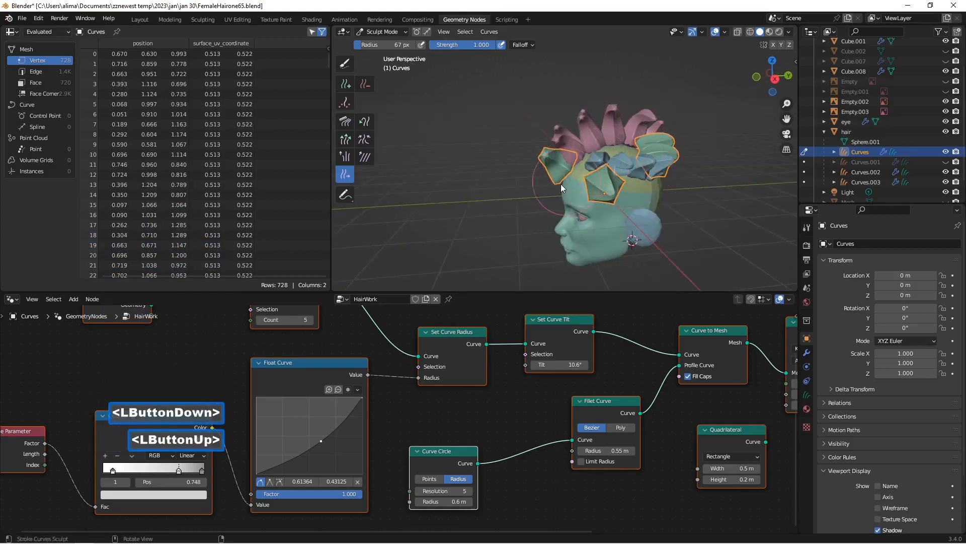
{"action": "mouse_move", "coordinate": [561, 183]}
{"action": "middle_mouse_down"}
{"action": "mouse_move", "coordinate": [660, 155]}
{"action": "mouse_move", "coordinate": [560, 197]}
{"action": "mouse_move", "coordinate": [545, 183]}
{"action": "middle_mouse_up"}
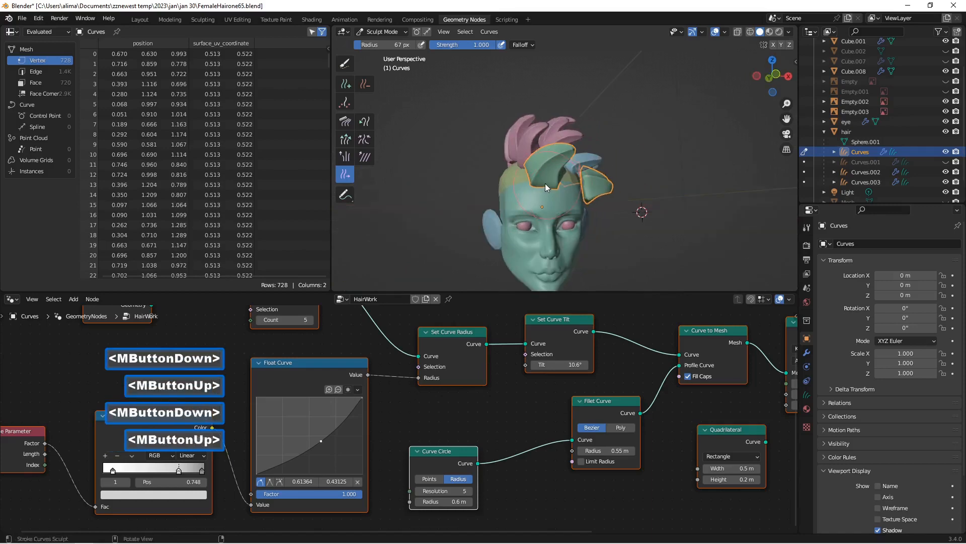
{"action": "left_click_drag", "start_coordinate": [545, 183], "coordinate": [534, 168]}
{"action": "middle_click_drag", "start_coordinate": [534, 168], "coordinate": [495, 194]}
{"action": "scroll", "coordinate": [539, 182], "scroll_direction": "up", "scroll_amount": 3}
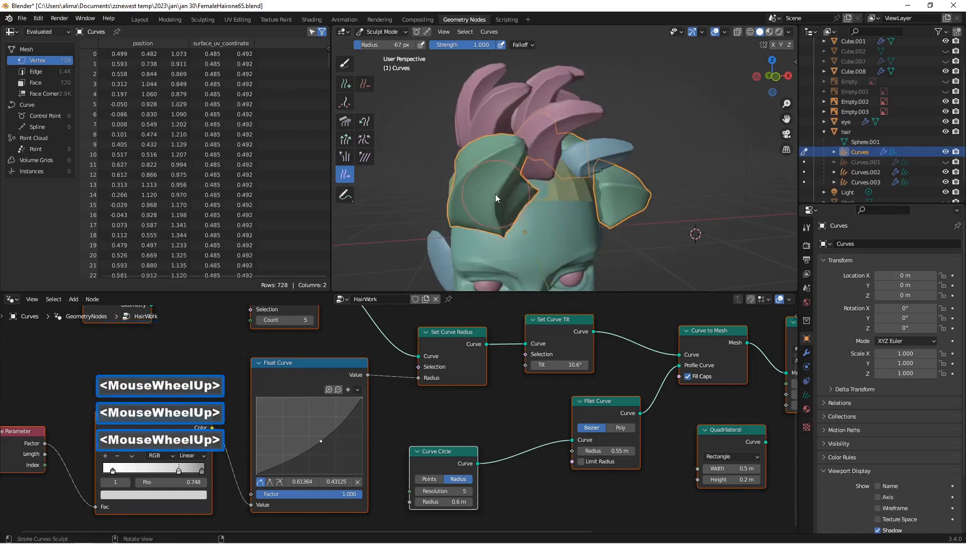
{"action": "left_click_drag", "start_coordinate": [495, 198], "coordinate": [529, 194]}
{"action": "mouse_move", "coordinate": [608, 201]}
{"action": "middle_mouse_down"}
{"action": "mouse_move", "coordinate": [521, 213]}
{"action": "mouse_move", "coordinate": [641, 162]}
{"action": "middle_mouse_up"}
{"action": "left_click_drag", "start_coordinate": [687, 132], "coordinate": [643, 139]}
{"action": "scroll", "coordinate": [642, 139], "scroll_direction": "down", "scroll_amount": 2}
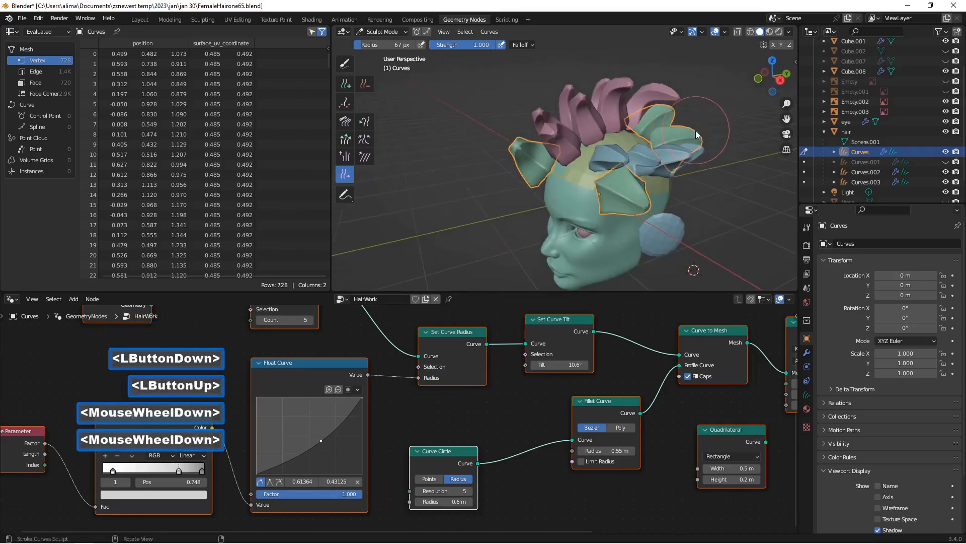
Step: Slide the rear crown strand of Curves forward over the scalp to the middle of the forehead hairline
{"action": "middle_click_drag", "start_coordinate": [641, 140], "coordinate": [692, 167]}
{"action": "left_click_drag", "start_coordinate": [692, 168], "coordinate": [506, 145]}
{"action": "mouse_move", "coordinate": [506, 145]}
{"action": "middle_mouse_down"}
{"action": "mouse_move", "coordinate": [629, 138]}
{"action": "mouse_move", "coordinate": [627, 147]}
{"action": "middle_mouse_up"}
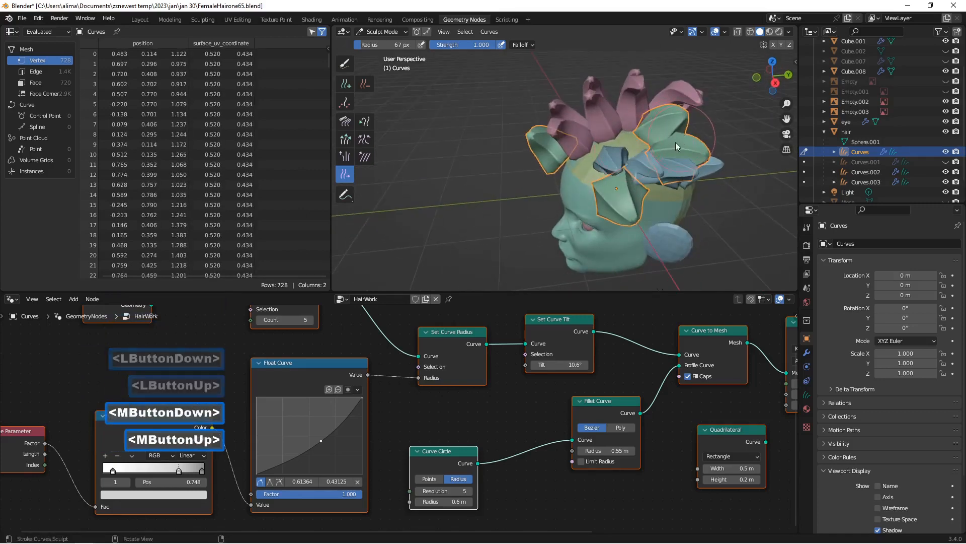
{"action": "mouse_move", "coordinate": [672, 143]}
{"action": "left_mouse_down"}
{"action": "mouse_move", "coordinate": [547, 160]}
{"action": "mouse_move", "coordinate": [453, 189]}
{"action": "left_mouse_up"}
{"action": "scroll", "coordinate": [579, 149], "scroll_direction": "down", "scroll_amount": 2}
{"action": "middle_click_drag", "start_coordinate": [580, 149], "coordinate": [635, 144]}
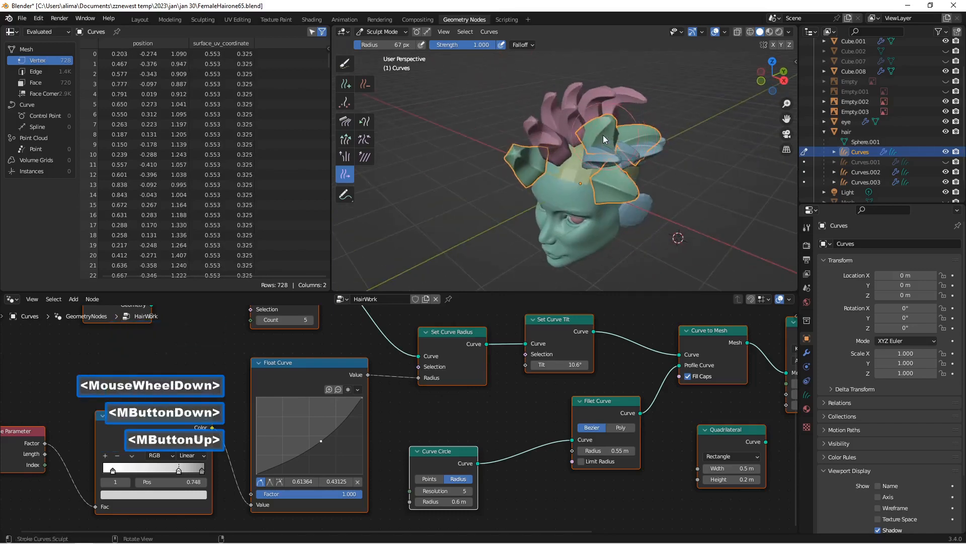
{"action": "mouse_move", "coordinate": [604, 139]}
{"action": "left_mouse_down"}
{"action": "mouse_move", "coordinate": [539, 189]}
{"action": "mouse_move", "coordinate": [549, 175]}
{"action": "left_mouse_up"}
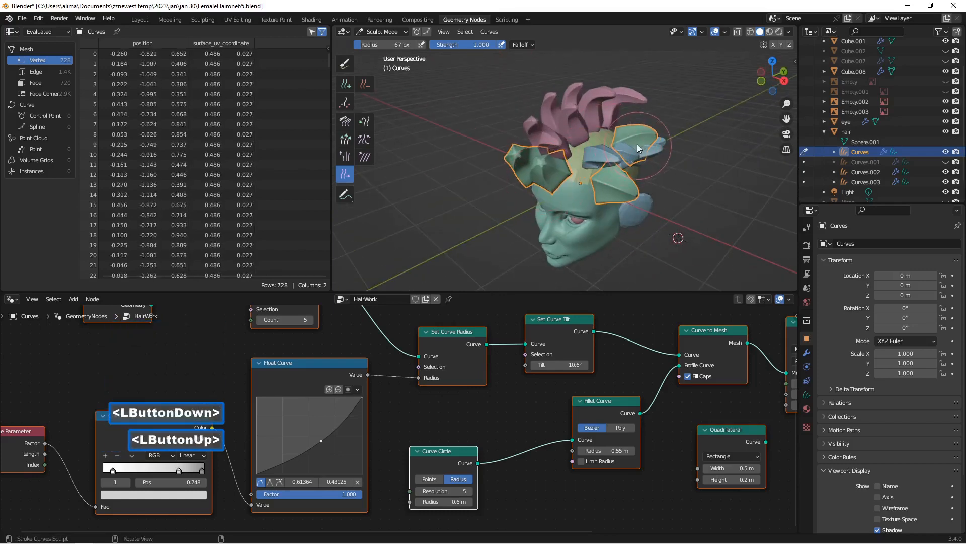
Step: Slide the remaining rear strand forward so the four Curves strands line up along the front hairline
{"action": "middle_click_drag", "start_coordinate": [637, 147], "coordinate": [616, 158]}
{"action": "mouse_move", "coordinate": [656, 165]}
{"action": "left_mouse_down"}
{"action": "mouse_move", "coordinate": [596, 153]}
{"action": "mouse_move", "coordinate": [627, 144]}
{"action": "left_mouse_up"}
{"action": "mouse_move", "coordinate": [627, 145]}
{"action": "middle_mouse_down"}
{"action": "mouse_move", "coordinate": [705, 102]}
{"action": "mouse_move", "coordinate": [700, 113]}
{"action": "middle_mouse_up"}
{"action": "scroll", "coordinate": [699, 113], "scroll_direction": "up", "scroll_amount": 1}
{"action": "scroll", "coordinate": [638, 180], "scroll_direction": "down", "scroll_amount": 2}
{"action": "middle_click_drag", "start_coordinate": [638, 180], "coordinate": [619, 211]}
{"action": "scroll", "coordinate": [558, 198], "scroll_direction": "up", "scroll_amount": 1}
{"action": "scroll", "coordinate": [619, 211], "scroll_direction": "up", "scroll_amount": 1}
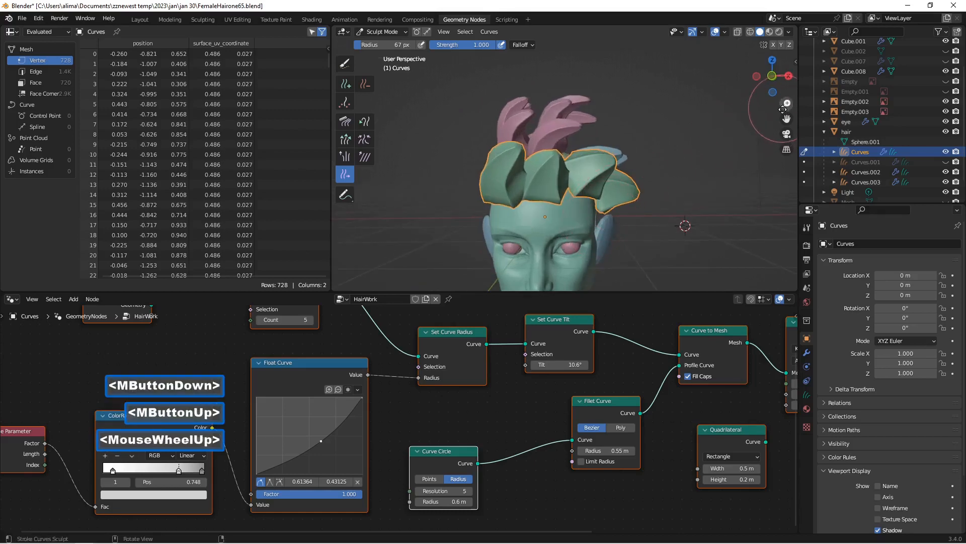
{"action": "left_click_drag", "start_coordinate": [787, 119], "coordinate": [787, 73]}
{"action": "mouse_move", "coordinate": [532, 181]}
{"action": "middle_mouse_down"}
{"action": "mouse_move", "coordinate": [597, 193]}
{"action": "mouse_move", "coordinate": [505, 187]}
{"action": "mouse_move", "coordinate": [498, 169]}
{"action": "mouse_move", "coordinate": [536, 169]}
{"action": "mouse_move", "coordinate": [540, 180]}
{"action": "middle_mouse_up"}
{"action": "scroll", "coordinate": [523, 184], "scroll_direction": "down", "scroll_amount": 1}
{"action": "scroll", "coordinate": [498, 169], "scroll_direction": "up", "scroll_amount": 1}
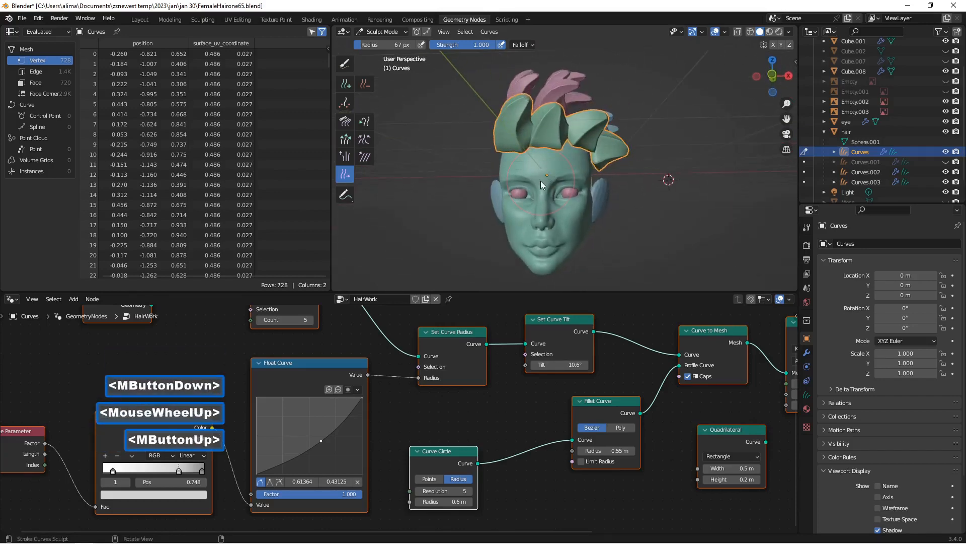
Step: Use the Snake Hook brush to pull the tips of the four front strands outward to one side of the head
{"action": "left_click", "coordinate": [370, 125]}
{"action": "middle_click_drag", "start_coordinate": [394, 128], "coordinate": [415, 121]}
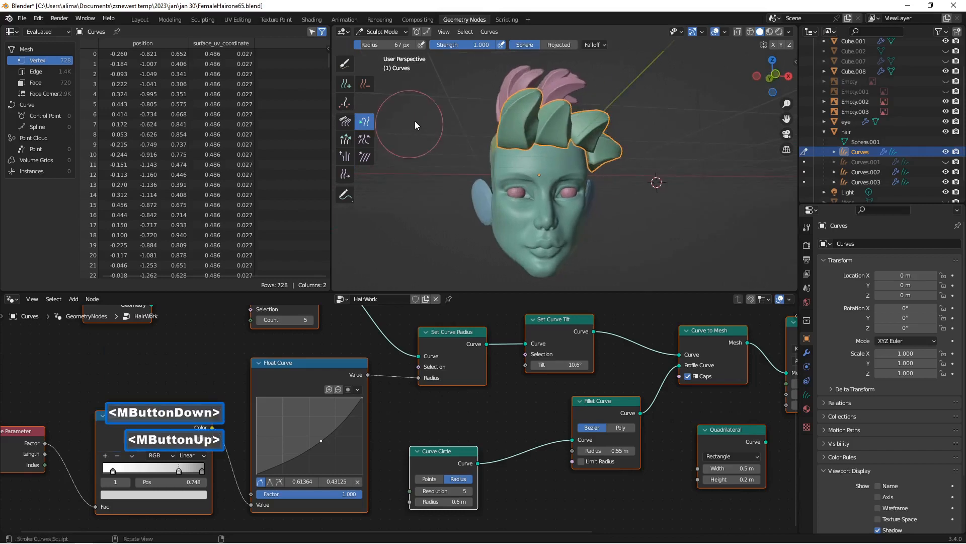
{"action": "mouse_move", "coordinate": [526, 101]}
{"action": "left_mouse_down"}
{"action": "mouse_move", "coordinate": [563, 78]}
{"action": "mouse_move", "coordinate": [578, 87]}
{"action": "left_mouse_up"}
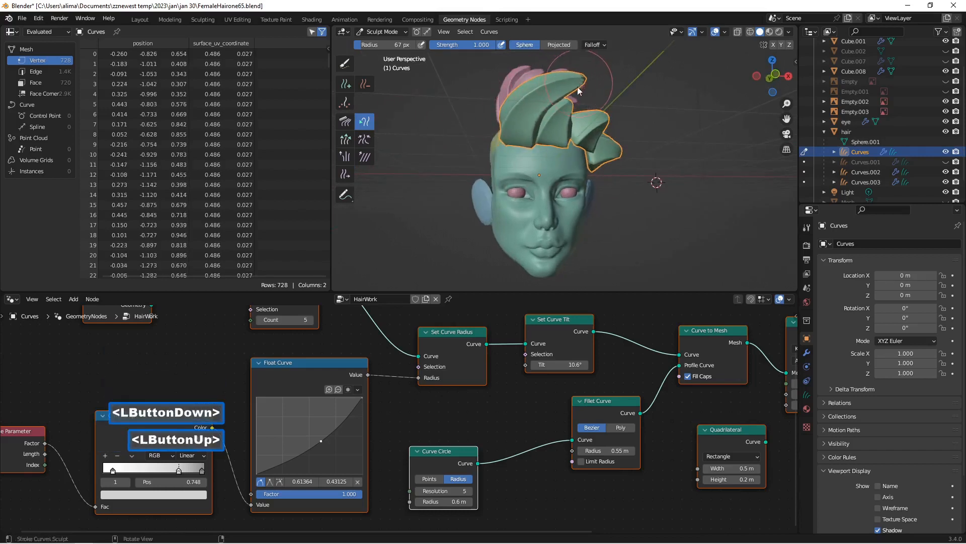
{"action": "middle_click_drag", "start_coordinate": [574, 123], "coordinate": [560, 122]}
{"action": "mouse_move", "coordinate": [592, 119]}
{"action": "left_mouse_down"}
{"action": "mouse_move", "coordinate": [639, 116]}
{"action": "mouse_move", "coordinate": [644, 154]}
{"action": "left_mouse_up"}
{"action": "middle_click_drag", "start_coordinate": [560, 149], "coordinate": [570, 122]}
{"action": "left_click_drag", "start_coordinate": [595, 110], "coordinate": [611, 116]}
{"action": "middle_click_drag", "start_coordinate": [548, 113], "coordinate": [551, 110]}
{"action": "mouse_move", "coordinate": [563, 107]}
{"action": "left_mouse_down"}
{"action": "mouse_move", "coordinate": [588, 95]}
{"action": "mouse_move", "coordinate": [554, 115]}
{"action": "mouse_move", "coordinate": [600, 125]}
{"action": "mouse_move", "coordinate": [560, 113]}
{"action": "mouse_move", "coordinate": [554, 120]}
{"action": "left_mouse_up"}
Step: Comb the front strands of Curves into a raised sideways sweep, working from several angles around the head
{"action": "left_click", "coordinate": [346, 122]}
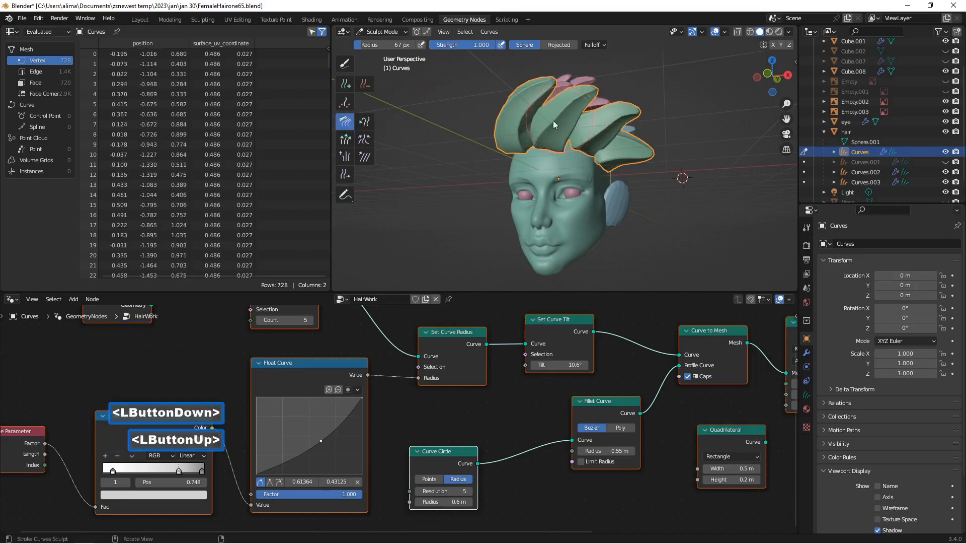
{"action": "mouse_move", "coordinate": [554, 119]}
{"action": "middle_mouse_down"}
{"action": "mouse_move", "coordinate": [570, 119]}
{"action": "mouse_move", "coordinate": [538, 107]}
{"action": "middle_mouse_up"}
{"action": "left_click_drag", "start_coordinate": [539, 107], "coordinate": [535, 113]}
{"action": "middle_click_drag", "start_coordinate": [536, 113], "coordinate": [482, 109]}
{"action": "middle_click_drag", "start_coordinate": [494, 105], "coordinate": [518, 113]}
{"action": "left_click_drag", "start_coordinate": [559, 83], "coordinate": [568, 80]}
{"action": "middle_click_drag", "start_coordinate": [517, 95], "coordinate": [558, 104]}
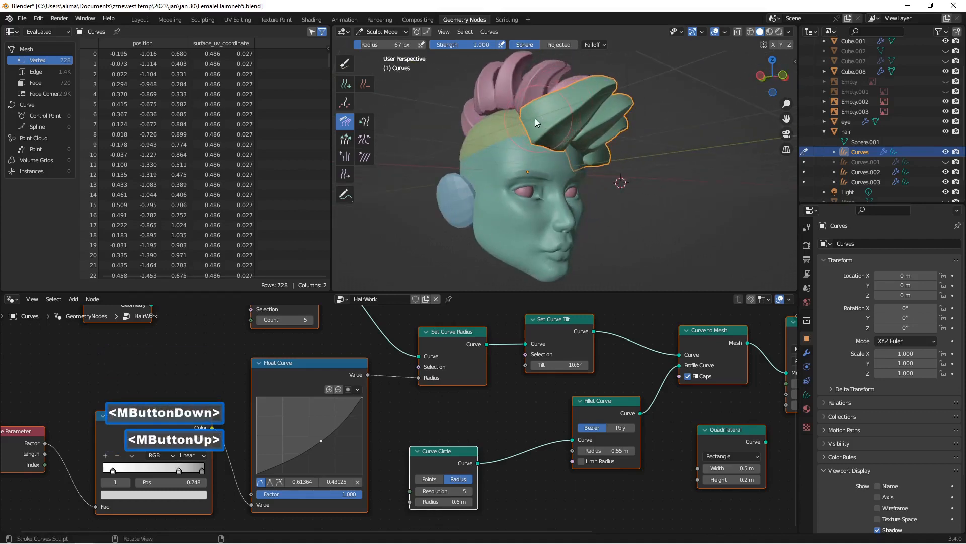
{"action": "left_click_drag", "start_coordinate": [530, 121], "coordinate": [521, 125]}
{"action": "middle_click_drag", "start_coordinate": [521, 125], "coordinate": [458, 117]}
{"action": "middle_click_drag", "start_coordinate": [575, 176], "coordinate": [579, 137]}
Step: Return to Object Mode, scale the hair scalp object down slightly, and save the file incrementally as FemaleHairone67.blend
{"action": "left_click", "coordinate": [383, 32]}
{"action": "left_click", "coordinate": [386, 42]}
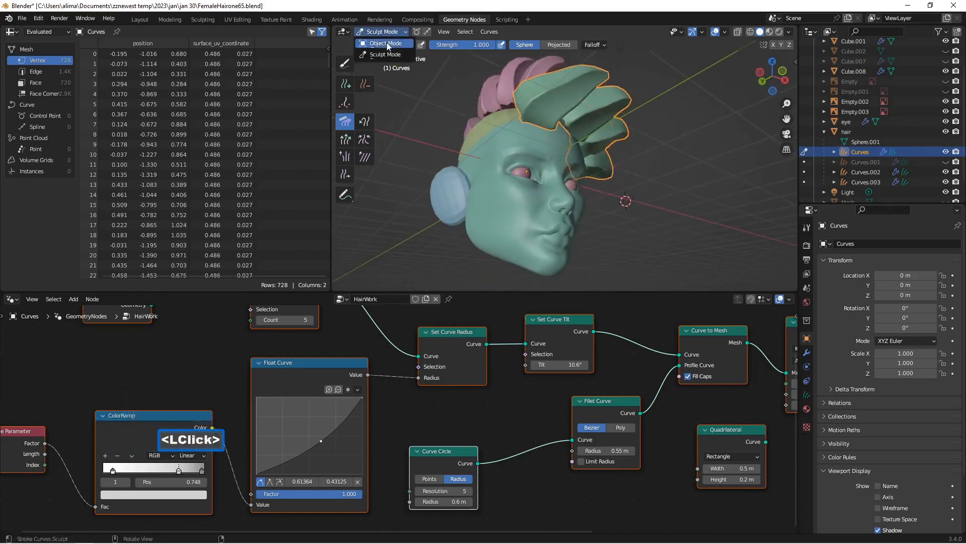
{"action": "left_click", "coordinate": [859, 133]}
{"action": "middle_click_drag", "start_coordinate": [778, 146], "coordinate": [696, 168]}
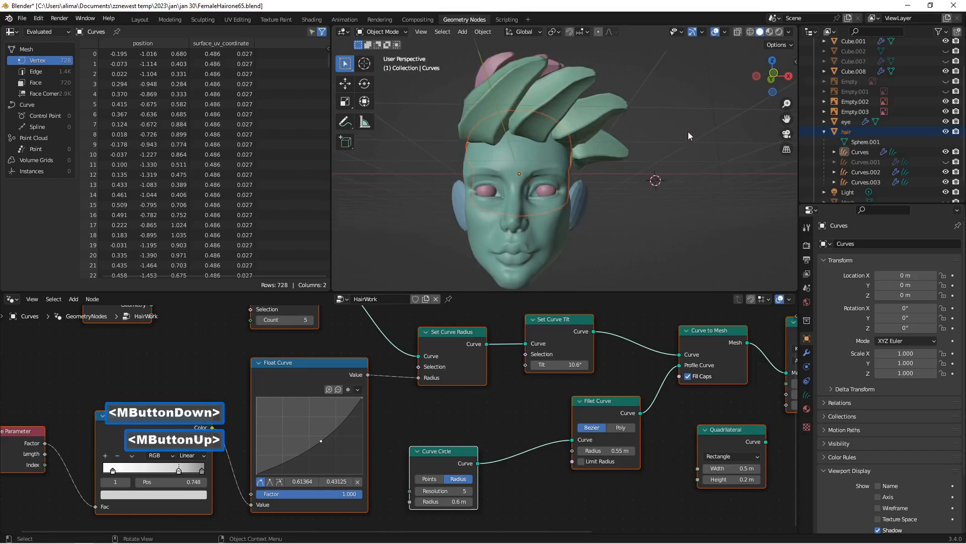
{"action": "key", "text": "s"}
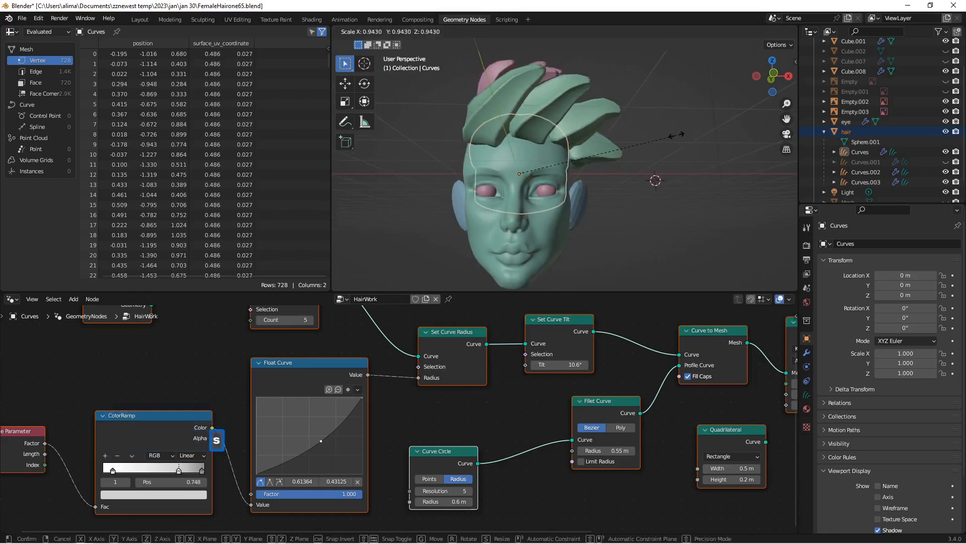
{"action": "left_click", "coordinate": [666, 135]}
{"action": "middle_click_drag", "start_coordinate": [666, 134], "coordinate": [554, 143]}
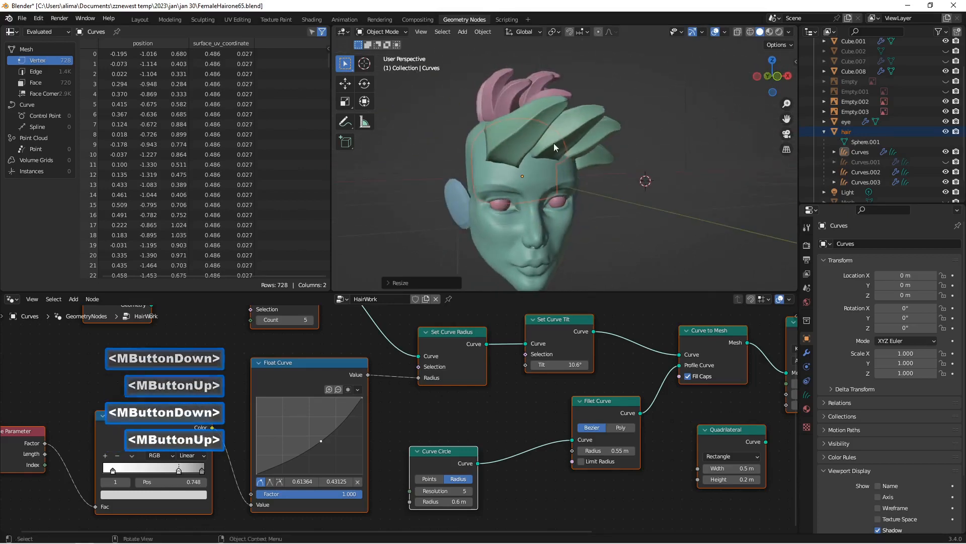
{"action": "key", "text": "Insert"}
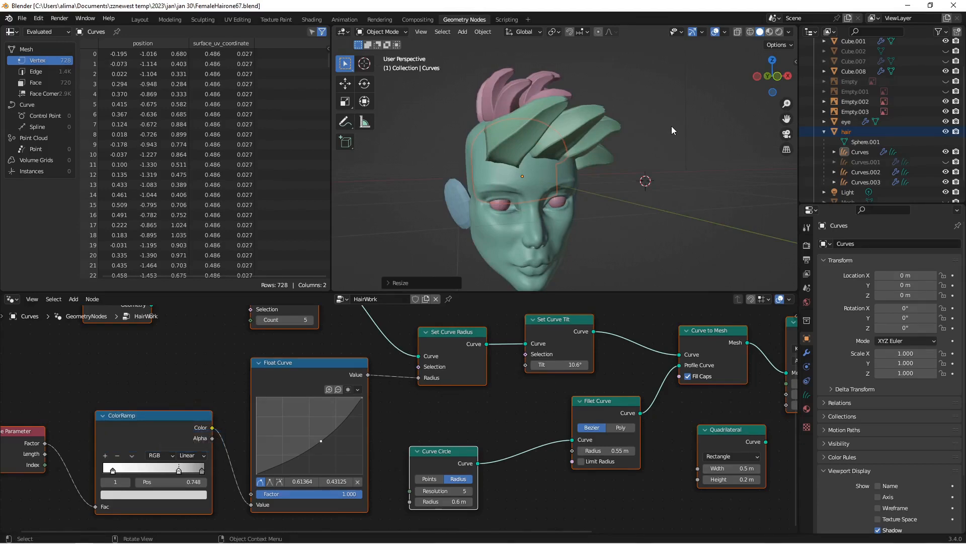
Step: Unhide the Mesh object and inspect how it fits under the hair from the side
{"action": "scroll", "coordinate": [887, 122], "scroll_direction": "down", "scroll_amount": 2}
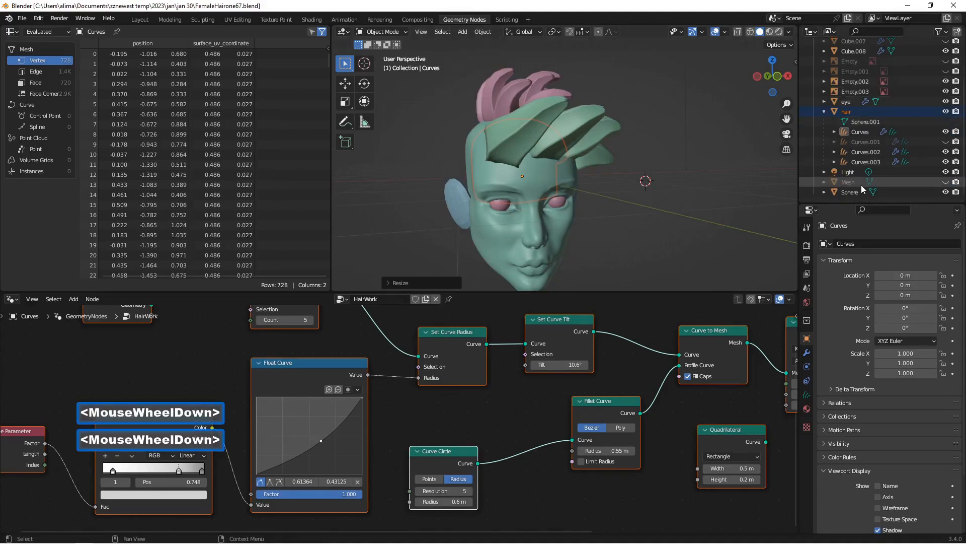
{"action": "left_click", "coordinate": [946, 182]}
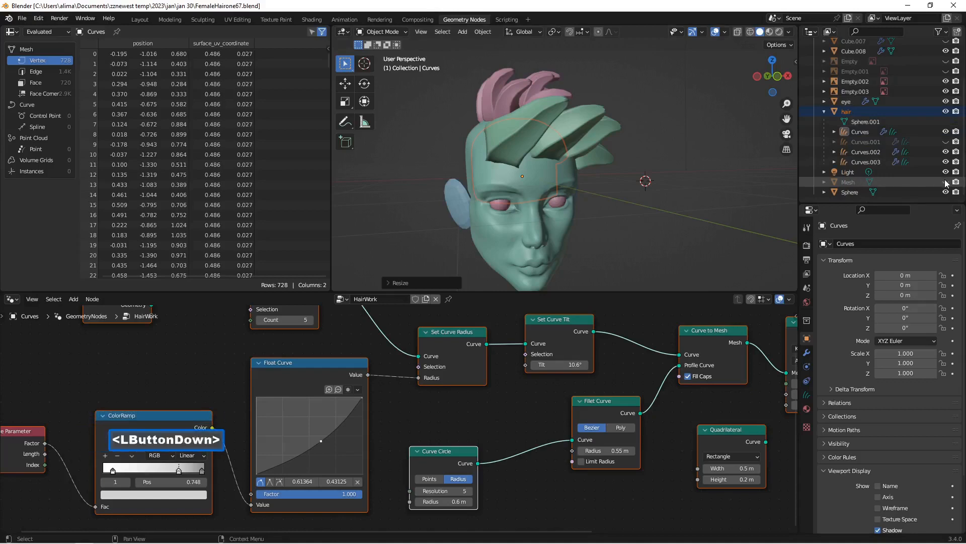
{"action": "middle_click_drag", "start_coordinate": [786, 179], "coordinate": [548, 161]}
{"action": "scroll", "coordinate": [549, 164], "scroll_direction": "up", "scroll_amount": 1}
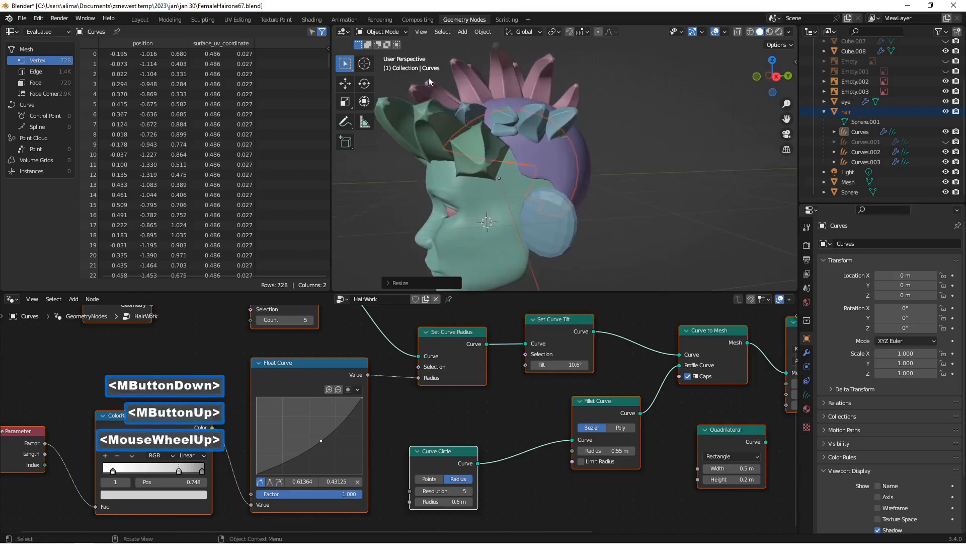
{"action": "left_click", "coordinate": [381, 32]}
{"action": "left_click", "coordinate": [389, 53]}
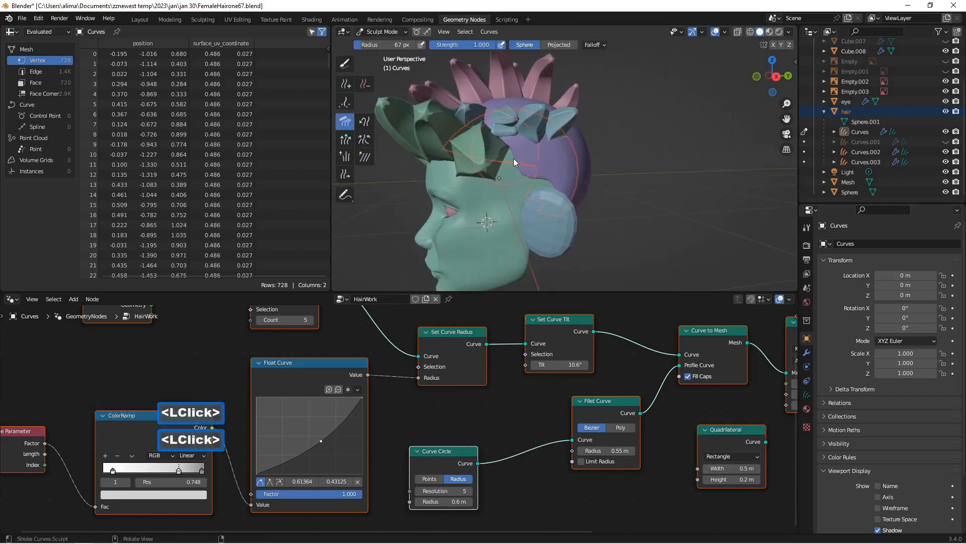
{"action": "scroll", "coordinate": [521, 166], "scroll_direction": "up", "scroll_amount": 2}
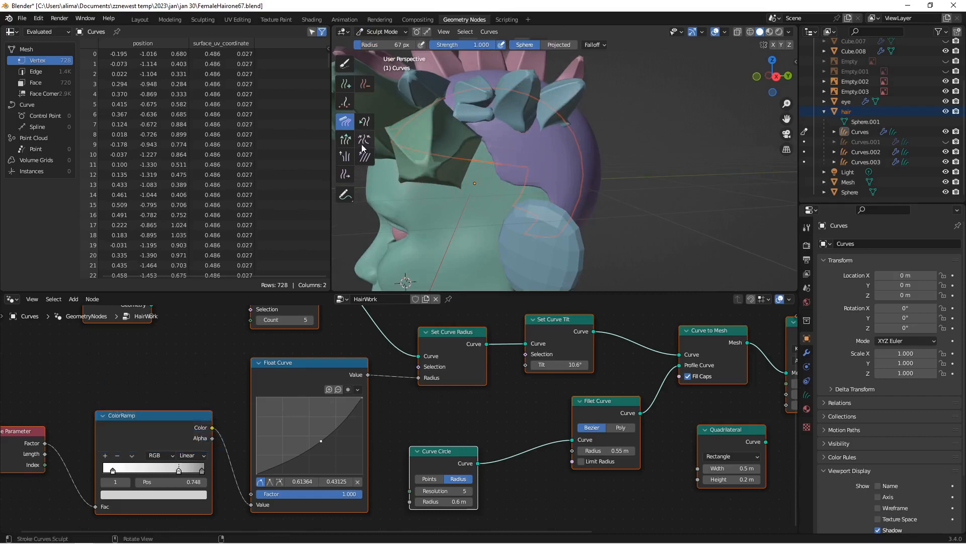
{"action": "left_click", "coordinate": [378, 31]}
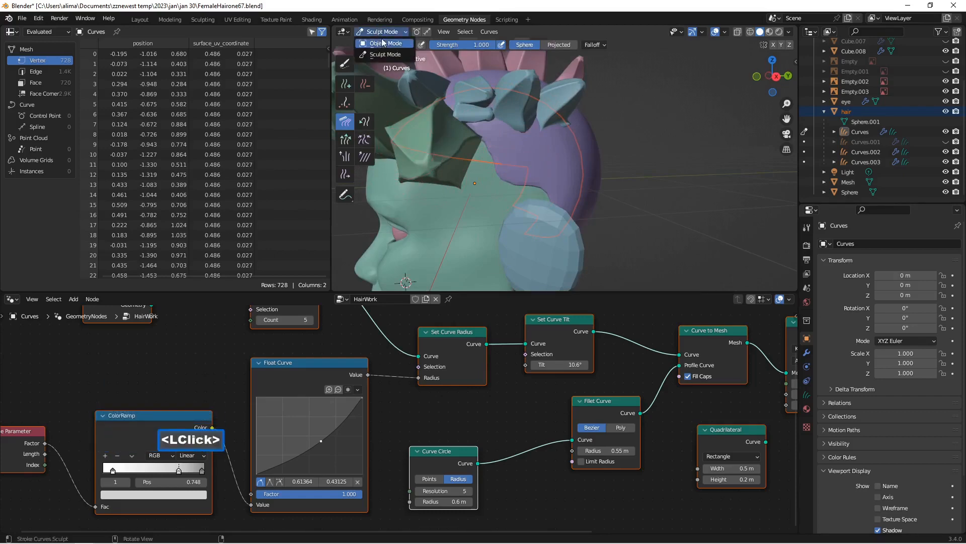
{"action": "left_click", "coordinate": [384, 42]}
{"action": "scroll", "coordinate": [895, 151], "scroll_direction": "down", "scroll_amount": 4}
{"action": "scroll", "coordinate": [897, 152], "scroll_direction": "down", "scroll_amount": 2}
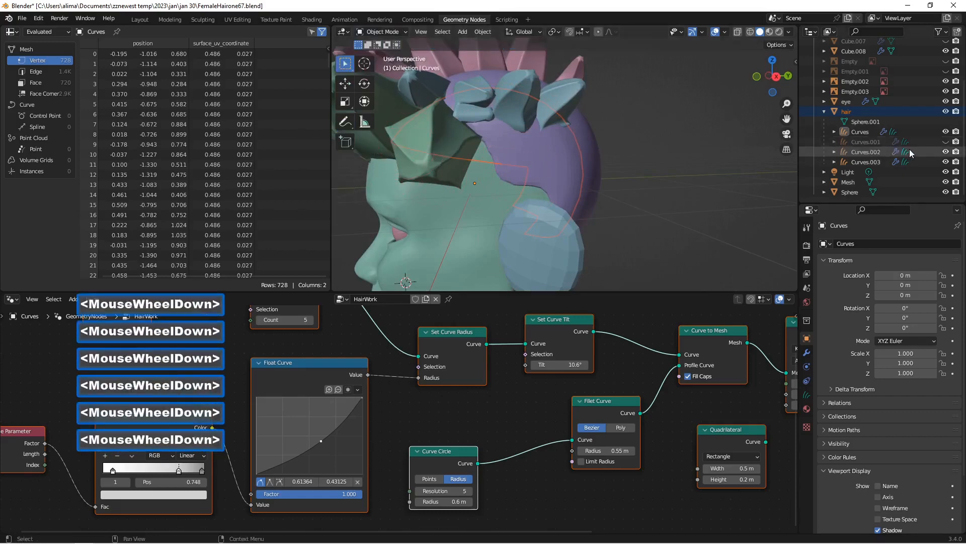
Step: Select the Mesh object that forms the cap under the hair and switch it to Sculpt Mode
{"action": "left_click", "coordinate": [824, 6]}
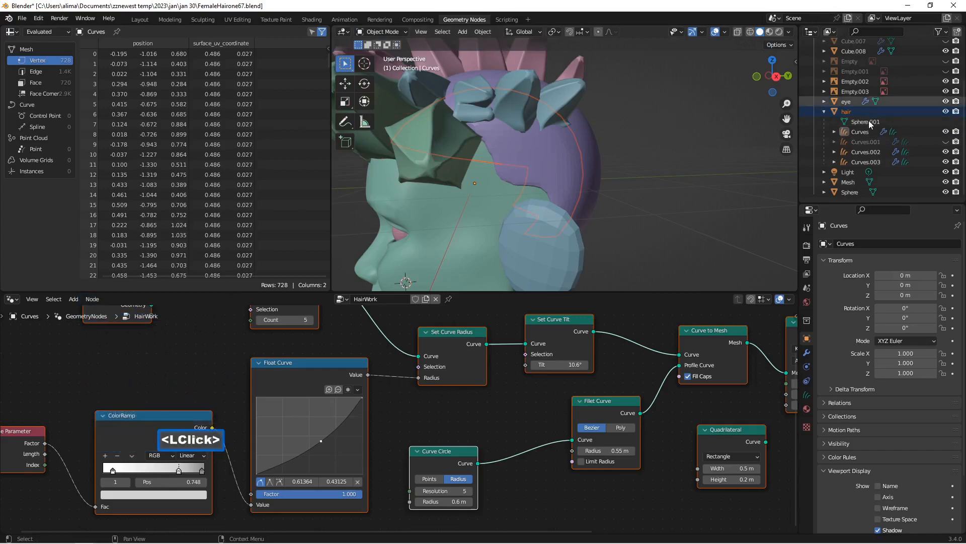
{"action": "scroll", "coordinate": [873, 130], "scroll_direction": "down", "scroll_amount": 2}
{"action": "left_click", "coordinate": [864, 122]}
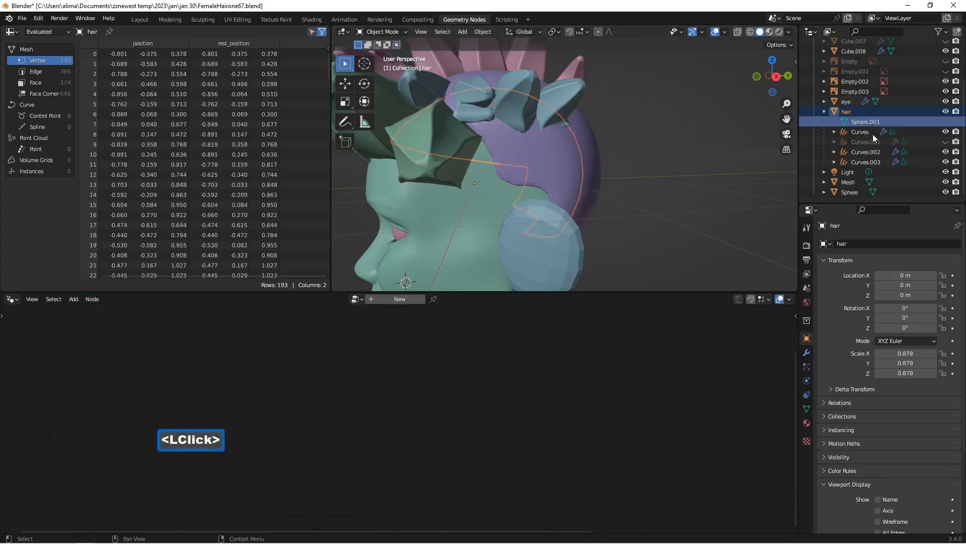
{"action": "scroll", "coordinate": [876, 146], "scroll_direction": "down", "scroll_amount": 3}
{"action": "left_click", "coordinate": [854, 182]}
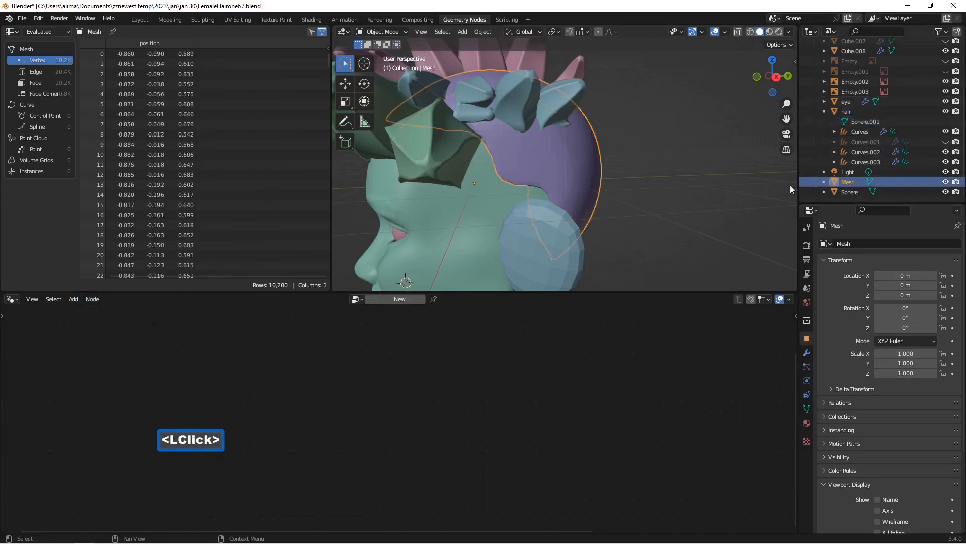
{"action": "left_click", "coordinate": [382, 33]}
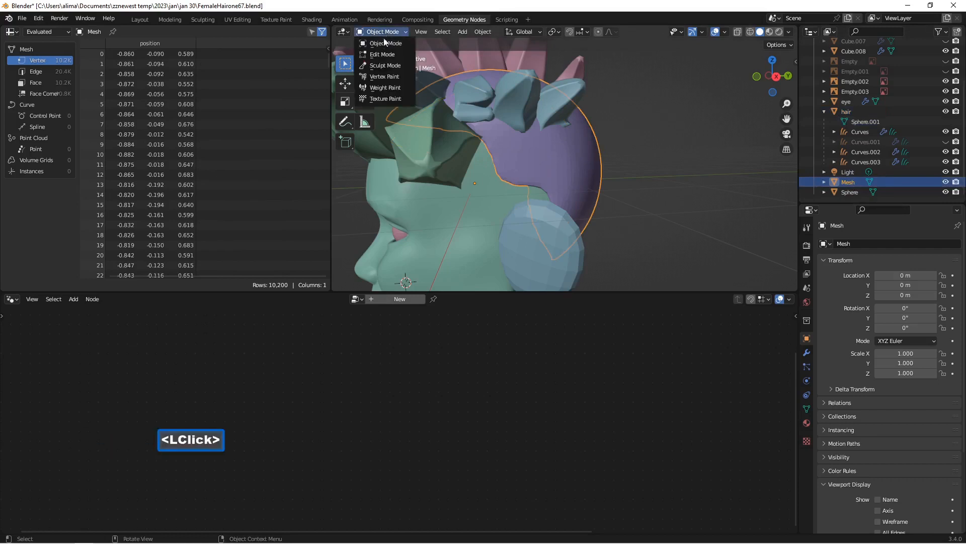
{"action": "left_click", "coordinate": [388, 66]}
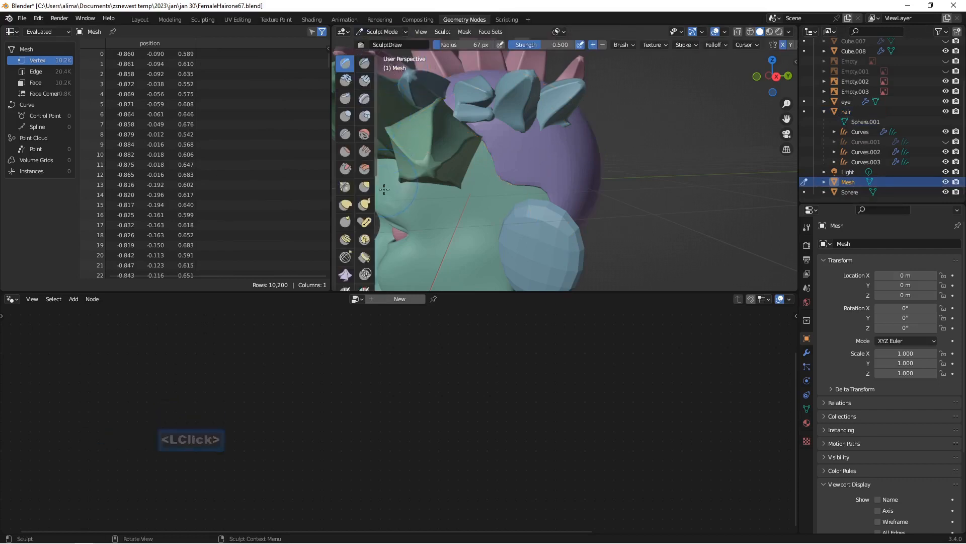
Step: Use the Elastic Deform brush to pull the Mesh cap's edge above the ear up and forward toward the temple
{"action": "scroll", "coordinate": [387, 205], "scroll_direction": "down", "scroll_amount": 2}
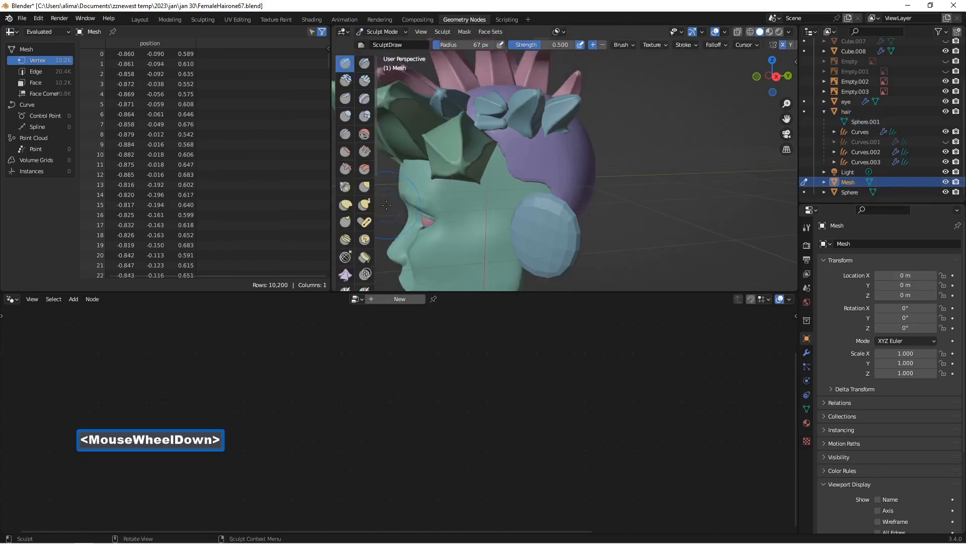
{"action": "left_click", "coordinate": [346, 205]}
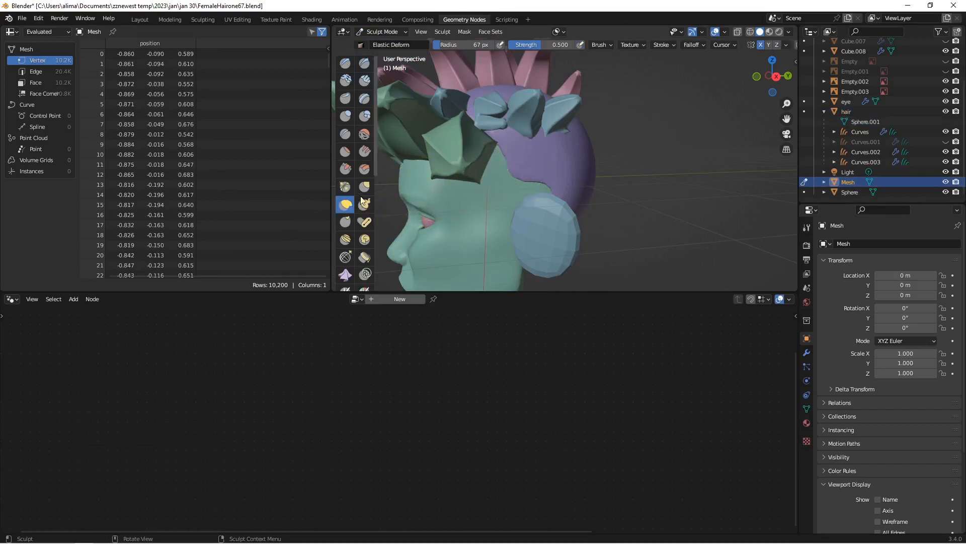
{"action": "middle_click_drag", "start_coordinate": [510, 177], "coordinate": [500, 180]}
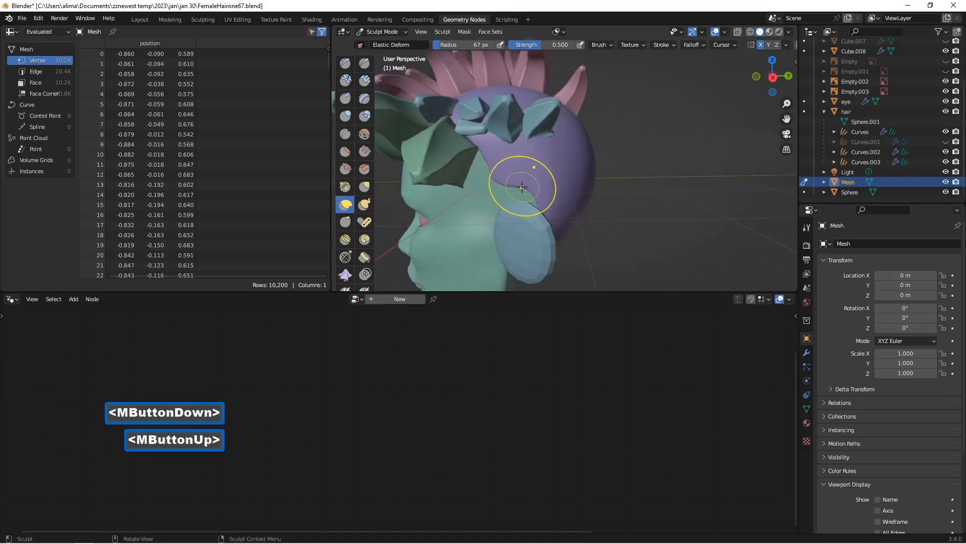
{"action": "mouse_move", "coordinate": [516, 186]}
{"action": "left_mouse_down"}
{"action": "mouse_move", "coordinate": [510, 191]}
{"action": "mouse_move", "coordinate": [500, 171]}
{"action": "left_mouse_up"}
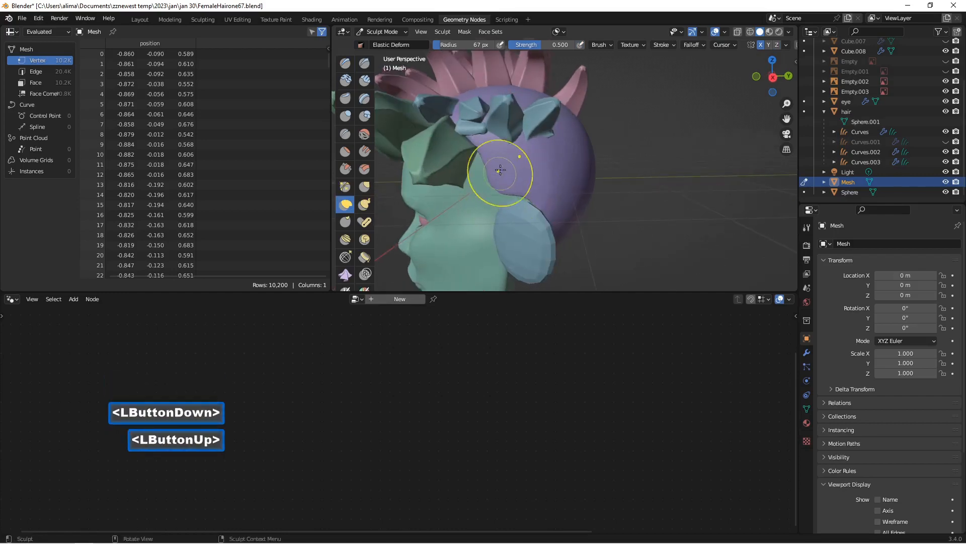
{"action": "scroll", "coordinate": [501, 171], "scroll_direction": "down", "scroll_amount": 2}
{"action": "middle_click_drag", "start_coordinate": [501, 171], "coordinate": [523, 163]}
{"action": "left_click_drag", "start_coordinate": [500, 153], "coordinate": [463, 167]}
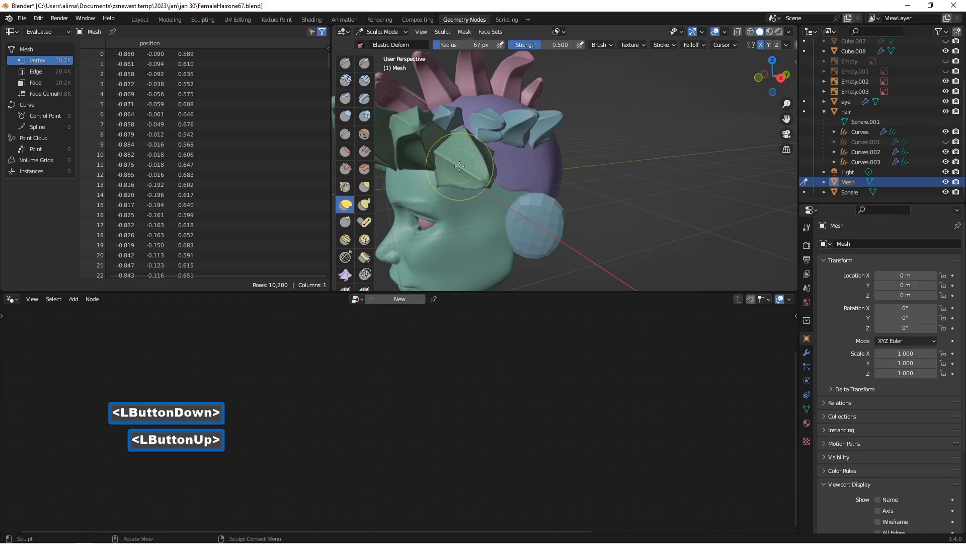
Step: Continue reshaping the Mesh cap with Elastic Deform around the temple and the back of the head
{"action": "middle_click_drag", "start_coordinate": [463, 167], "coordinate": [443, 149]}
{"action": "mouse_move", "coordinate": [506, 175]}
{"action": "left_mouse_down"}
{"action": "mouse_move", "coordinate": [464, 194]}
{"action": "mouse_move", "coordinate": [492, 189]}
{"action": "left_mouse_up"}
{"action": "middle_click_drag", "start_coordinate": [491, 190], "coordinate": [448, 157]}
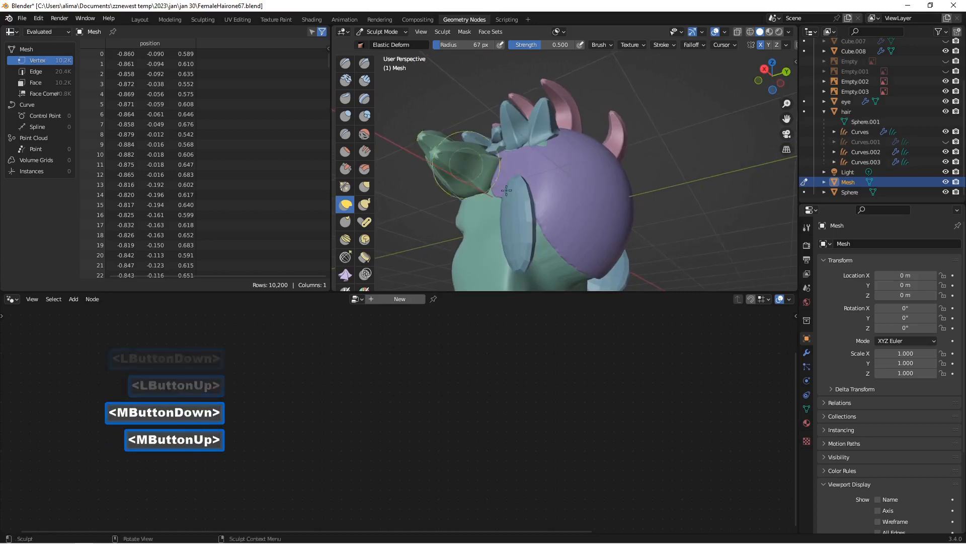
{"action": "scroll", "coordinate": [565, 224], "scroll_direction": "down", "scroll_amount": 2}
{"action": "middle_click_drag", "start_coordinate": [565, 225], "coordinate": [557, 208]}
{"action": "left_click_drag", "start_coordinate": [557, 207], "coordinate": [549, 292]}
{"action": "middle_click_drag", "start_coordinate": [549, 292], "coordinate": [565, 259]}
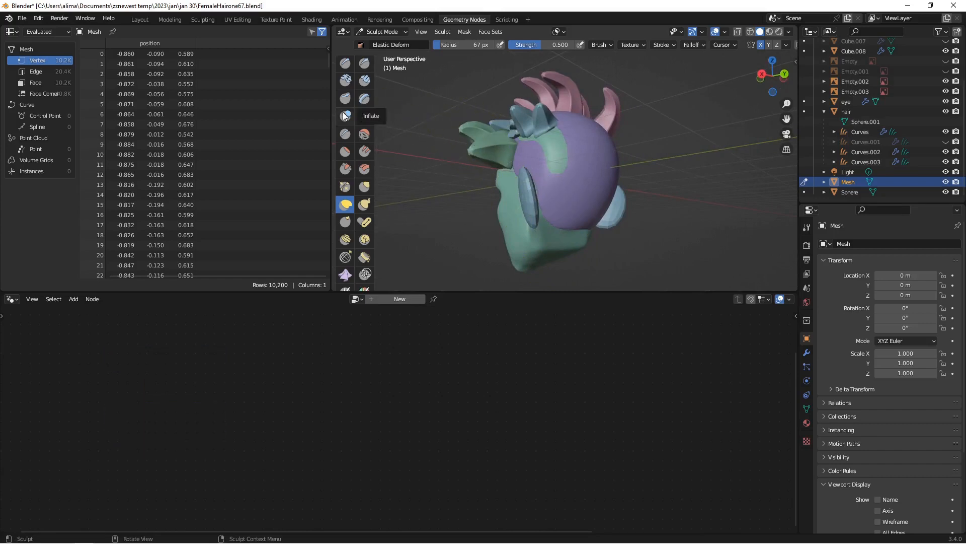
Step: Use the Inflate/Deflate brush to thicken the Mesh cap over the side of the head
{"action": "left_click", "coordinate": [346, 116]}
{"action": "middle_click_drag", "start_coordinate": [548, 150], "coordinate": [704, 146]}
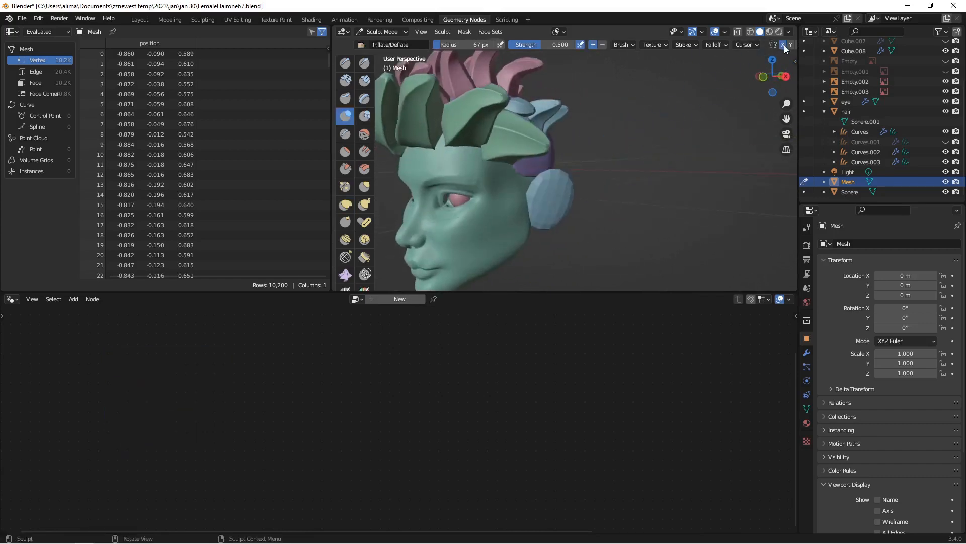
{"action": "middle_click_drag", "start_coordinate": [784, 46], "coordinate": [759, 48]}
{"action": "scroll", "coordinate": [664, 102], "scroll_direction": "down", "scroll_amount": 2}
{"action": "middle_click_drag", "start_coordinate": [664, 102], "coordinate": [722, 142]}
{"action": "double_click", "coordinate": [531, 124]}
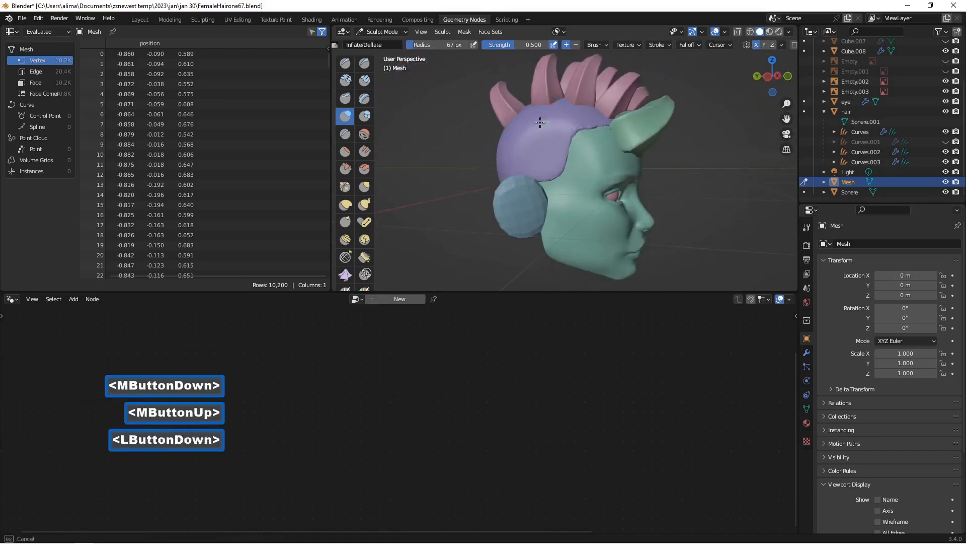
{"action": "double_click", "coordinate": [531, 124]}
{"action": "mouse_move", "coordinate": [531, 124]}
{"action": "middle_mouse_down"}
{"action": "mouse_move", "coordinate": [467, 114]}
{"action": "mouse_move", "coordinate": [403, 120]}
{"action": "middle_mouse_up"}
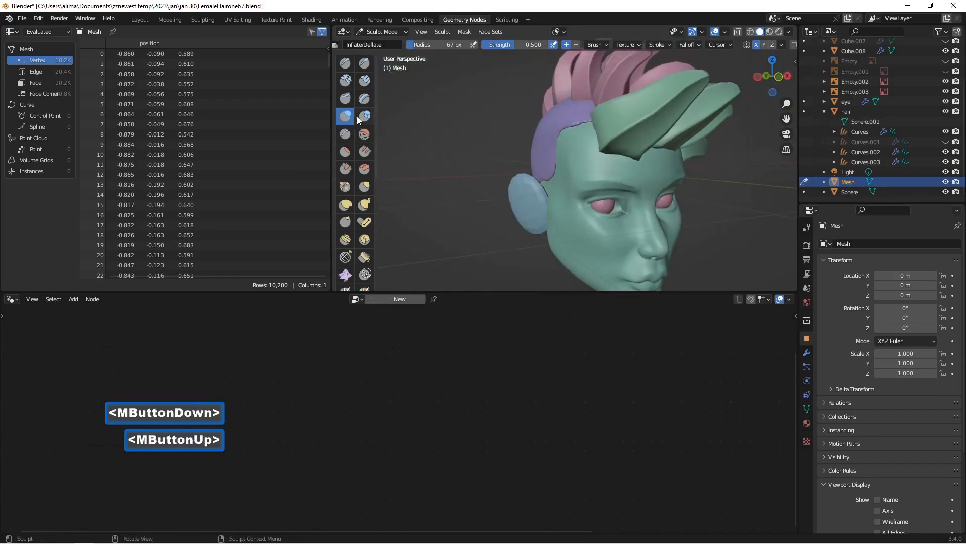
Step: Inflate the Mesh cap's edge along the hairline and above the ears, and save the file incrementally as FemaleHairone69.blend
{"action": "left_click", "coordinate": [583, 115]}
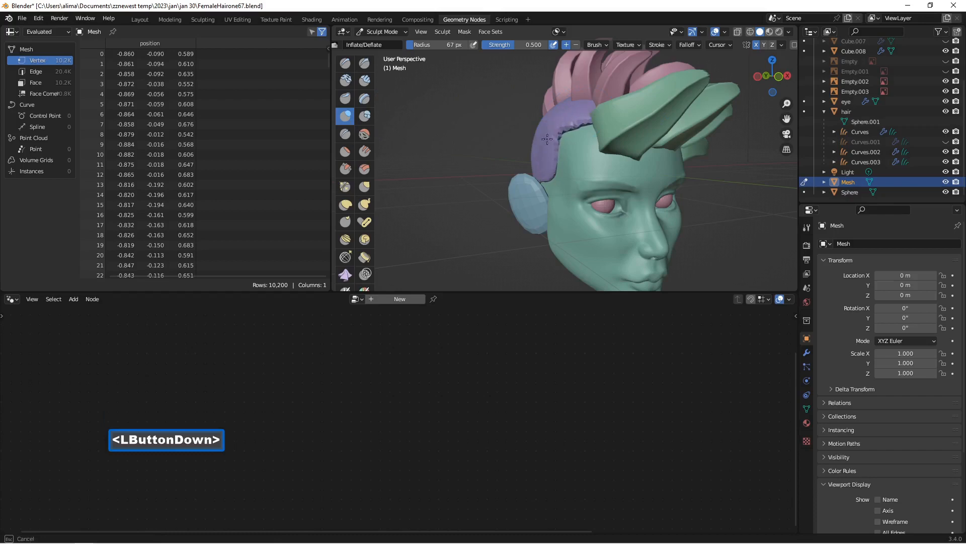
{"action": "left_click_drag", "start_coordinate": [547, 138], "coordinate": [548, 141]}
{"action": "middle_click_drag", "start_coordinate": [548, 141], "coordinate": [646, 161]}
{"action": "left_click", "coordinate": [646, 161]}
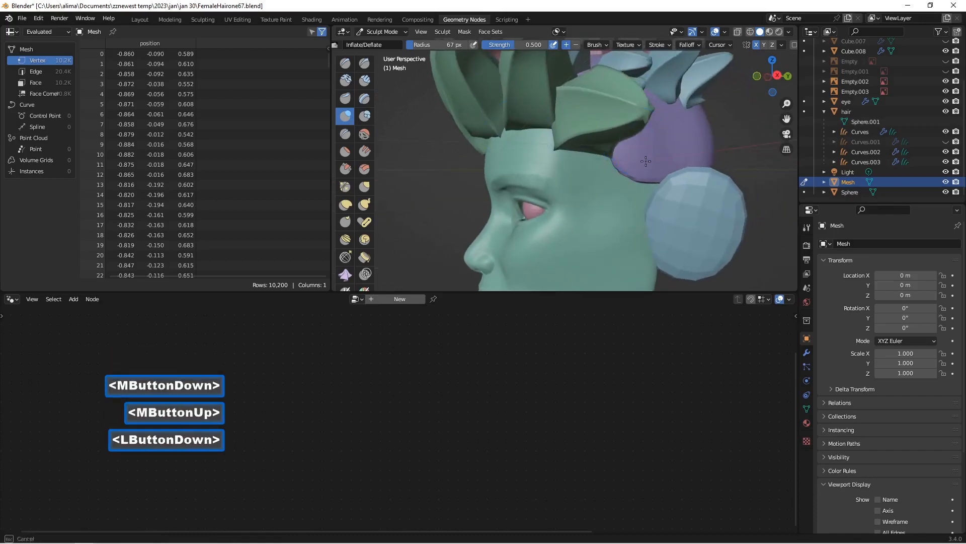
{"action": "left_click_drag", "start_coordinate": [646, 161], "coordinate": [625, 138]}
{"action": "left_click_drag", "start_coordinate": [672, 184], "coordinate": [672, 184]}
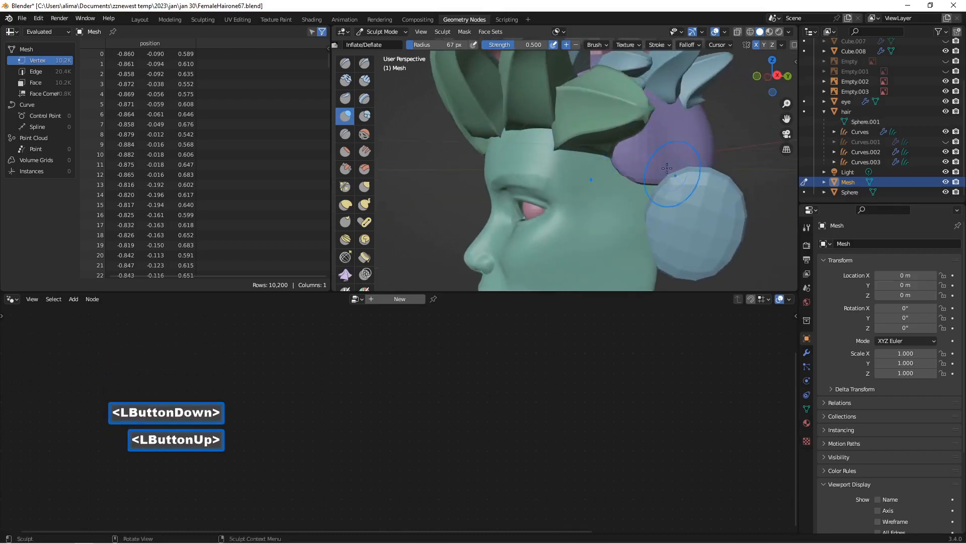
{"action": "mouse_move", "coordinate": [672, 185]}
{"action": "middle_mouse_down"}
{"action": "mouse_move", "coordinate": [536, 150]}
{"action": "mouse_move", "coordinate": [594, 166]}
{"action": "middle_mouse_up"}
{"action": "scroll", "coordinate": [536, 150], "scroll_direction": "down", "scroll_amount": 2}
{"action": "mouse_move", "coordinate": [606, 172]}
{"action": "left_mouse_down"}
{"action": "mouse_move", "coordinate": [651, 206]}
{"action": "mouse_move", "coordinate": [694, 214]}
{"action": "left_mouse_up"}
{"action": "mouse_move", "coordinate": [694, 213]}
{"action": "middle_mouse_down"}
{"action": "mouse_move", "coordinate": [613, 159]}
{"action": "mouse_move", "coordinate": [702, 187]}
{"action": "middle_mouse_up"}
{"action": "scroll", "coordinate": [613, 159], "scroll_direction": "down", "scroll_amount": 1}
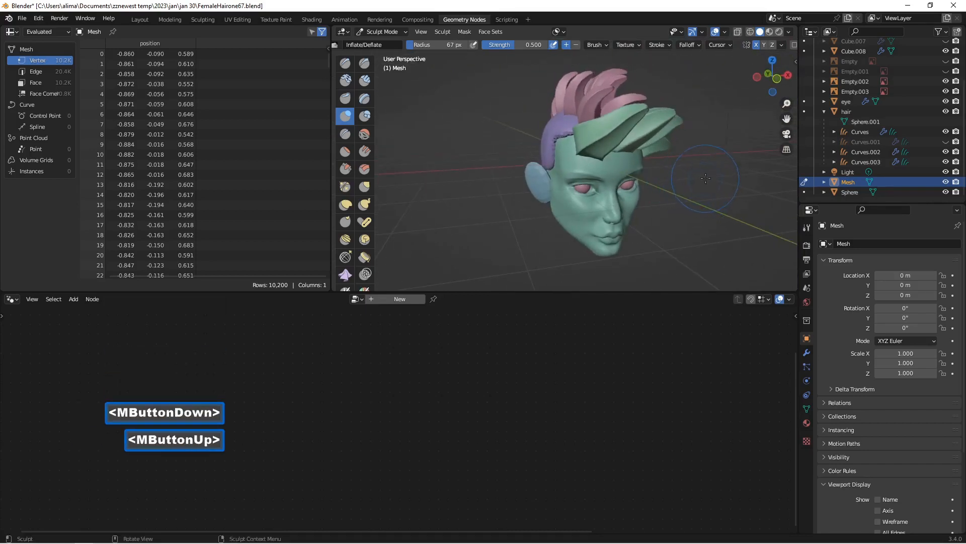
{"action": "key", "text": "Insert"}
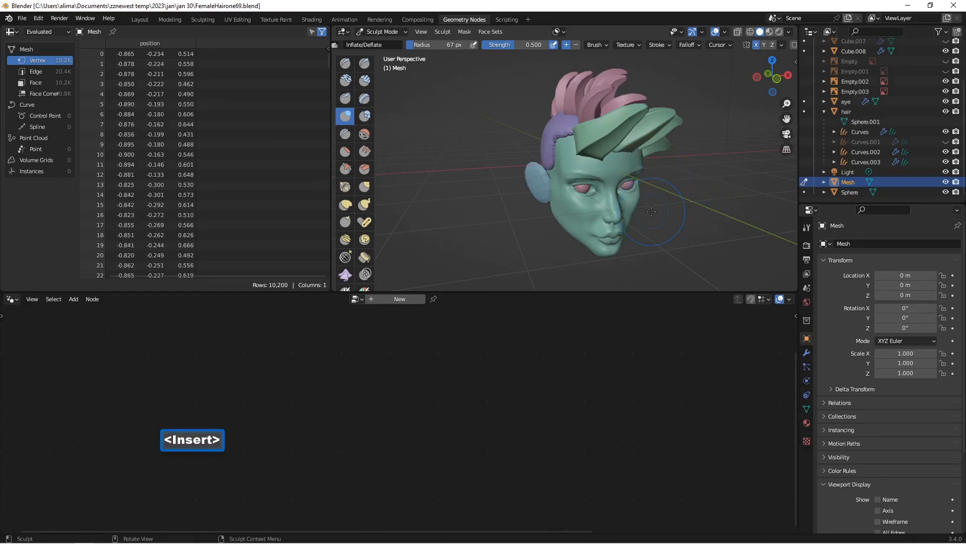
Step: Run the inverted Crease brush along the Mesh cap's hairline from the front strands down to the ear
{"action": "scroll", "coordinate": [636, 204], "scroll_direction": "up", "scroll_amount": 2}
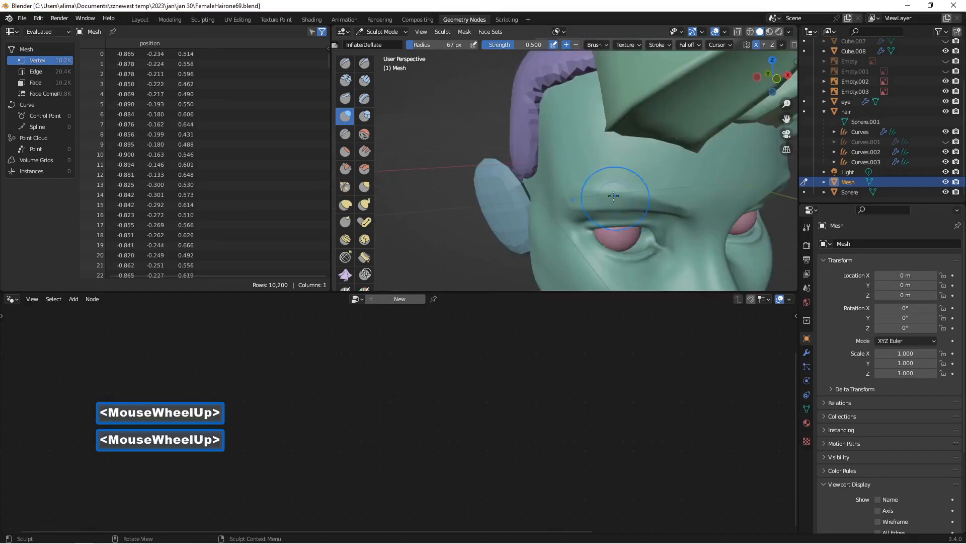
{"action": "scroll", "coordinate": [552, 119], "scroll_direction": "down", "scroll_amount": 1}
{"action": "middle_click_drag", "start_coordinate": [552, 119], "coordinate": [568, 132]}
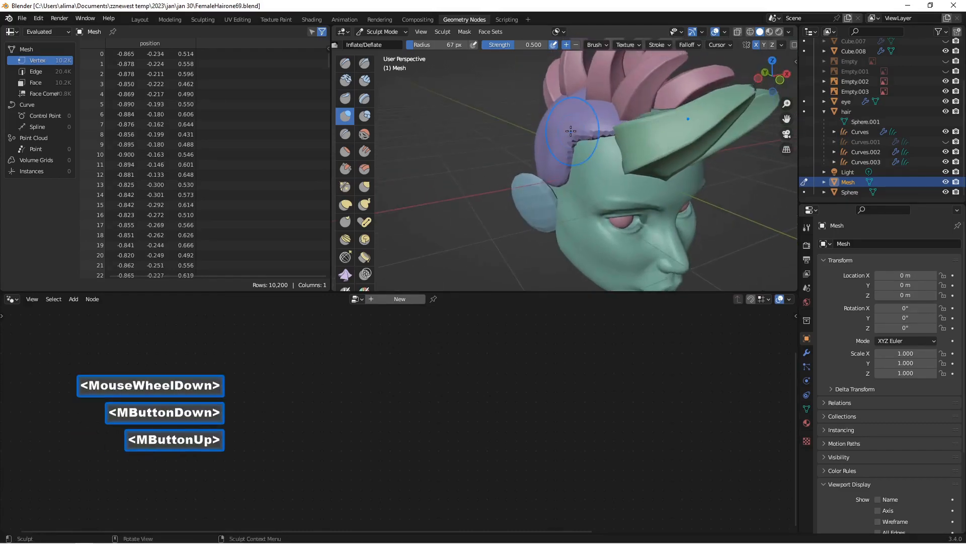
{"action": "left_click", "coordinate": [347, 132]}
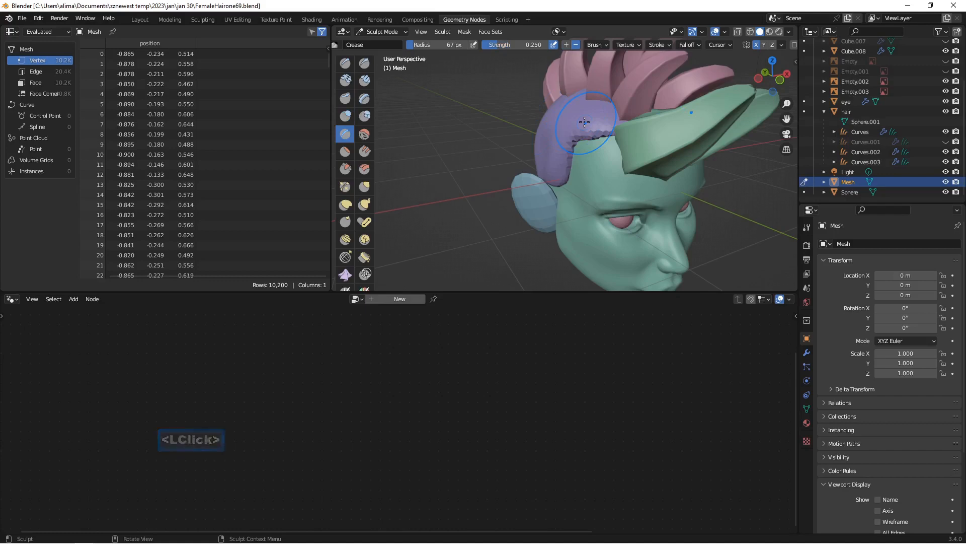
{"action": "key", "text": "ctrl"}
{"action": "mouse_move", "coordinate": [601, 127]}
{"action": "left_mouse_down", "text": "ctrl"}
{"action": "mouse_move", "coordinate": [573, 132]}
{"action": "mouse_move", "coordinate": [560, 157]}
{"action": "left_mouse_up", "text": "ctrl"}
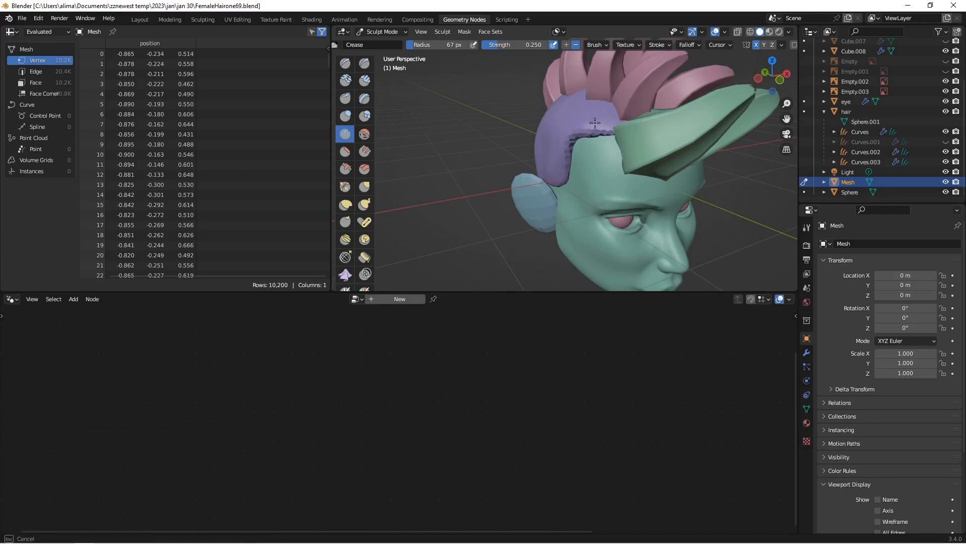
{"action": "left_click_drag", "start_coordinate": [564, 171], "coordinate": [562, 170], "text": "ctrl"}
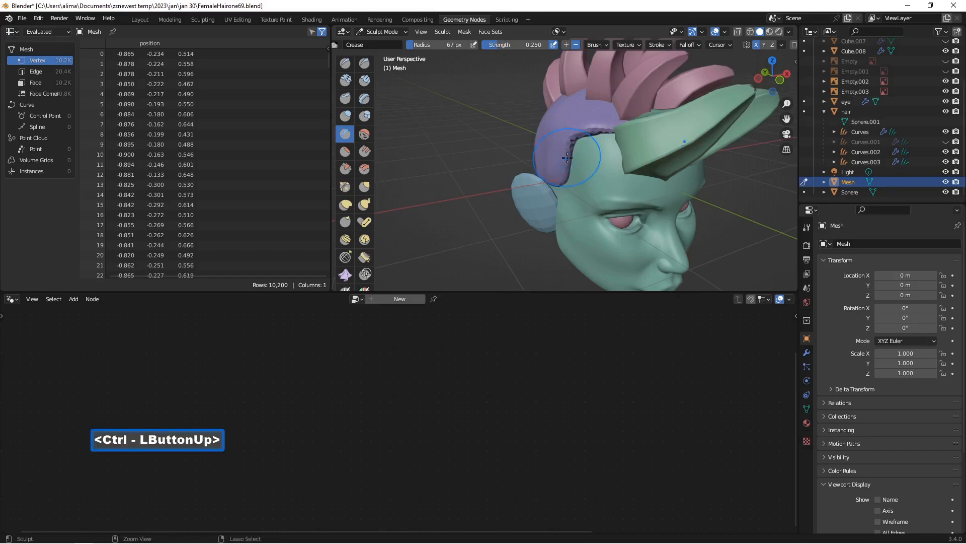
{"action": "mouse_move", "coordinate": [563, 170]}
{"action": "middle_mouse_down"}
{"action": "mouse_move", "coordinate": [536, 145]}
{"action": "mouse_move", "coordinate": [596, 157]}
{"action": "middle_mouse_up"}
Step: Sculpt the Mesh cap's edge at the opposite temple and above that ear with the inverted Crease brush
{"action": "scroll", "coordinate": [536, 145], "scroll_direction": "down", "scroll_amount": 1}
{"action": "scroll", "coordinate": [536, 145], "scroll_direction": "down", "scroll_amount": 2}
{"action": "scroll", "coordinate": [544, 147], "scroll_direction": "up", "scroll_amount": 1}
{"action": "scroll", "coordinate": [596, 156], "scroll_direction": "up", "scroll_amount": 1}
{"action": "scroll", "coordinate": [596, 156], "scroll_direction": "up", "scroll_amount": 1}
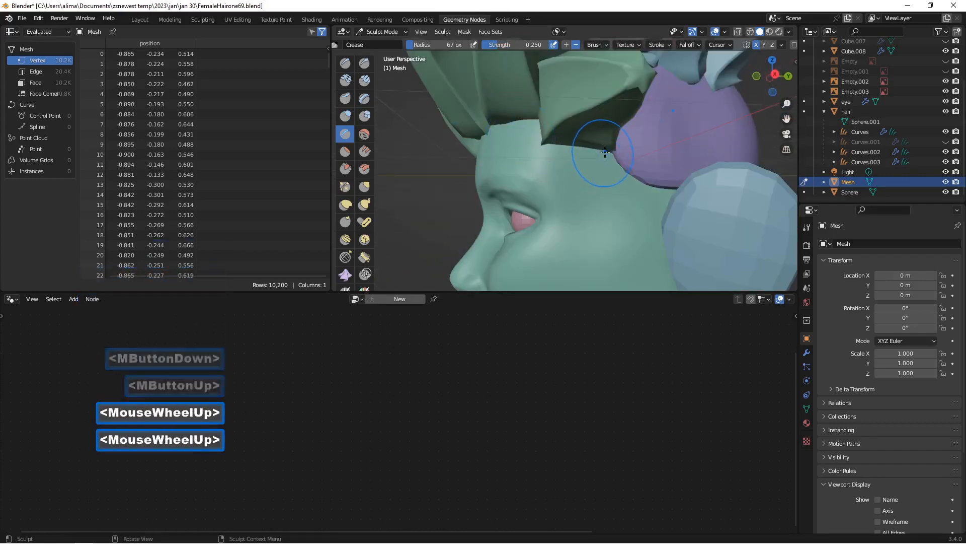
{"action": "left_click_drag", "start_coordinate": [624, 129], "coordinate": [629, 140], "text": "ctrl"}
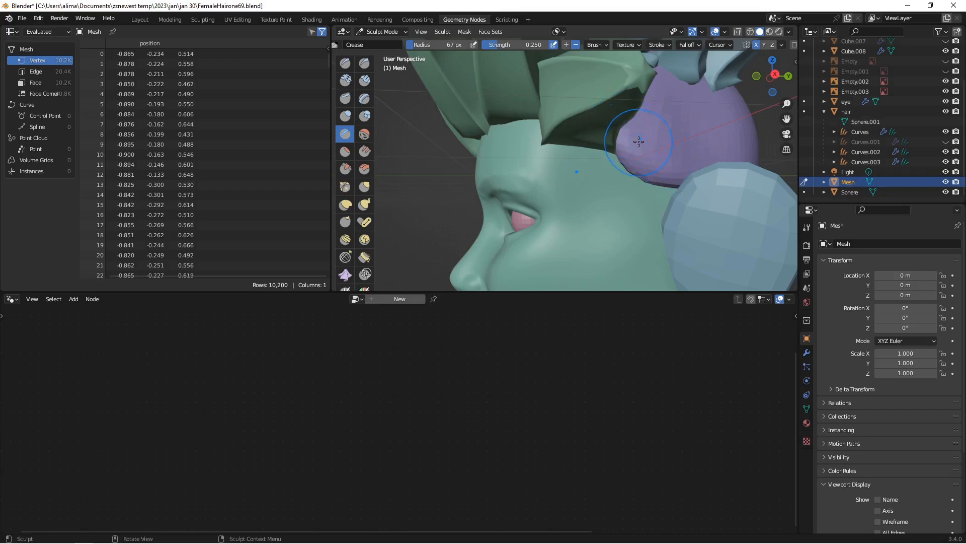
{"action": "left_click_drag", "start_coordinate": [638, 141], "coordinate": [639, 154], "text": "ctrl"}
{"action": "left_click_drag", "start_coordinate": [703, 182], "coordinate": [704, 181], "text": "ctrl"}
Step: Sculpt the Mesh cap's edge behind the ear with the inverted Crease brush, and save the file incrementally as FemaleHairone71.blend
{"action": "scroll", "coordinate": [703, 182], "scroll_direction": "down", "scroll_amount": 3}
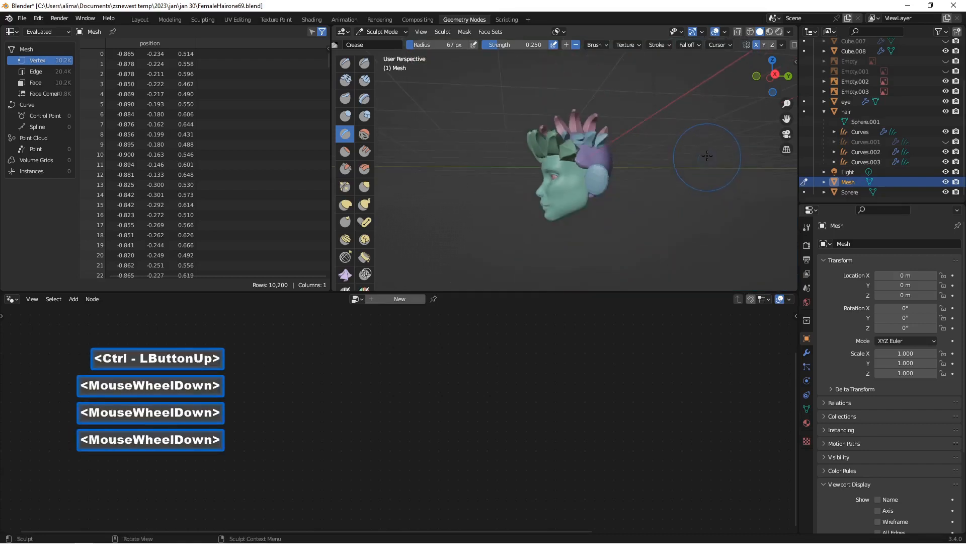
{"action": "scroll", "coordinate": [703, 181], "scroll_direction": "up", "scroll_amount": 2}
{"action": "mouse_move", "coordinate": [704, 182]}
{"action": "middle_mouse_down"}
{"action": "mouse_move", "coordinate": [643, 154]}
{"action": "mouse_move", "coordinate": [656, 222]}
{"action": "middle_mouse_up"}
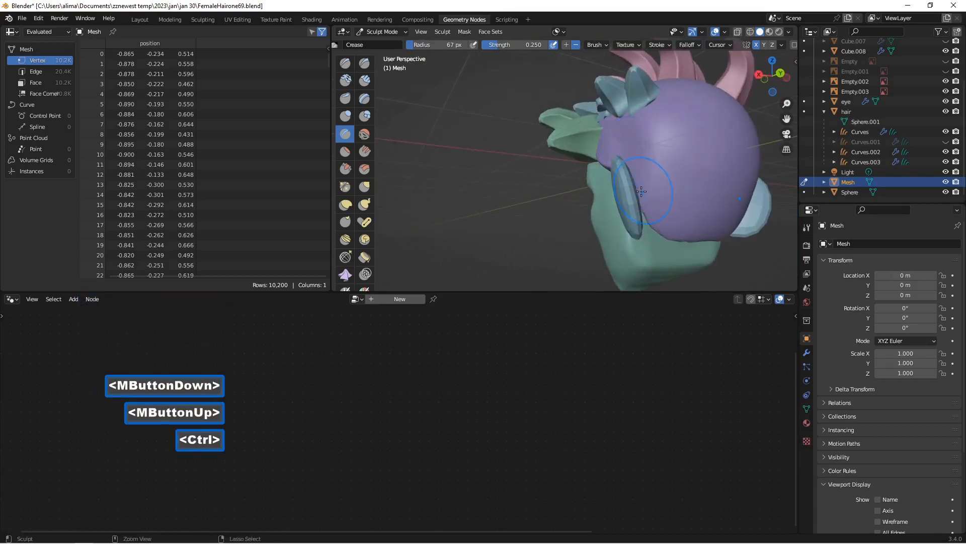
{"action": "left_click_drag", "start_coordinate": [656, 223], "coordinate": [648, 201], "text": "ctrl"}
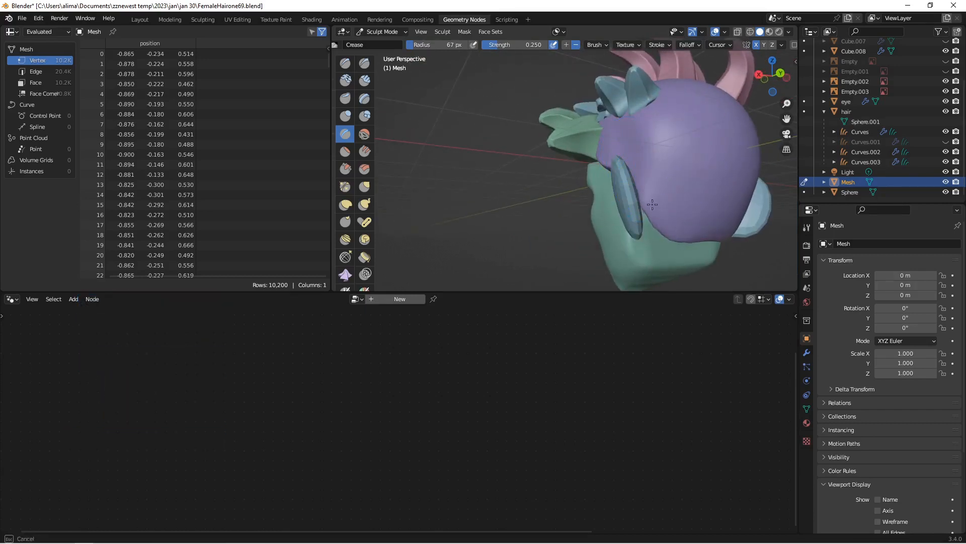
{"action": "left_click_drag", "start_coordinate": [709, 227], "coordinate": [709, 227], "text": "ctrl"}
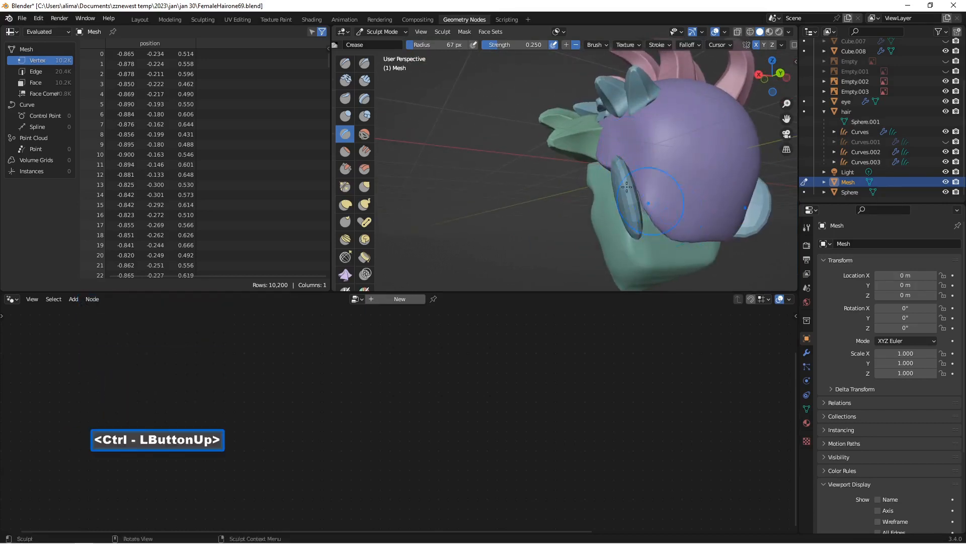
{"action": "scroll", "coordinate": [708, 227], "scroll_direction": "down", "scroll_amount": 2}
{"action": "scroll", "coordinate": [725, 181], "scroll_direction": "up", "scroll_amount": 2}
{"action": "mouse_move", "coordinate": [708, 227]}
{"action": "middle_mouse_down"}
{"action": "mouse_move", "coordinate": [736, 153]}
{"action": "mouse_move", "coordinate": [713, 197]}
{"action": "middle_mouse_up"}
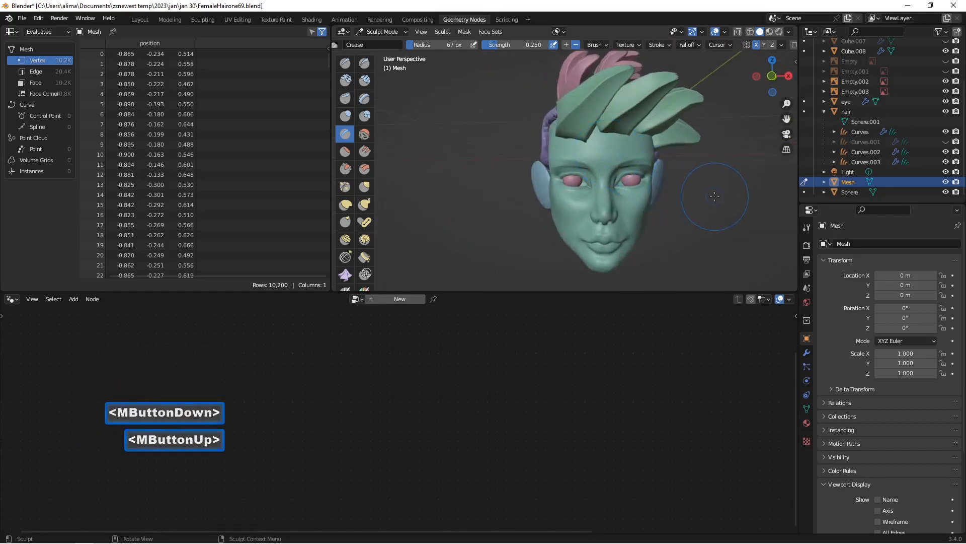
{"action": "key", "text": "Insert"}
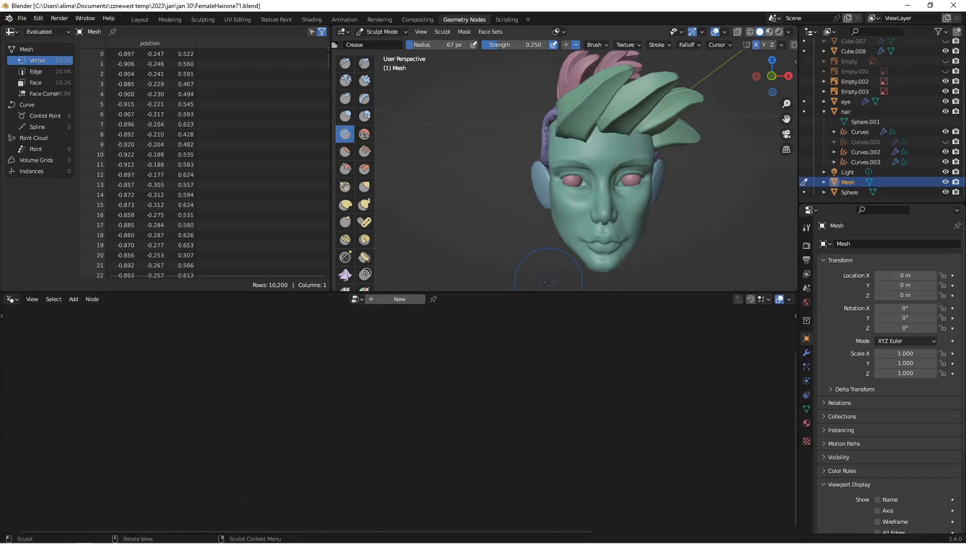
Step: Return the Mesh object to Object Mode with the head viewed from above
{"action": "middle_click_drag", "start_coordinate": [630, 192], "coordinate": [601, 216]}
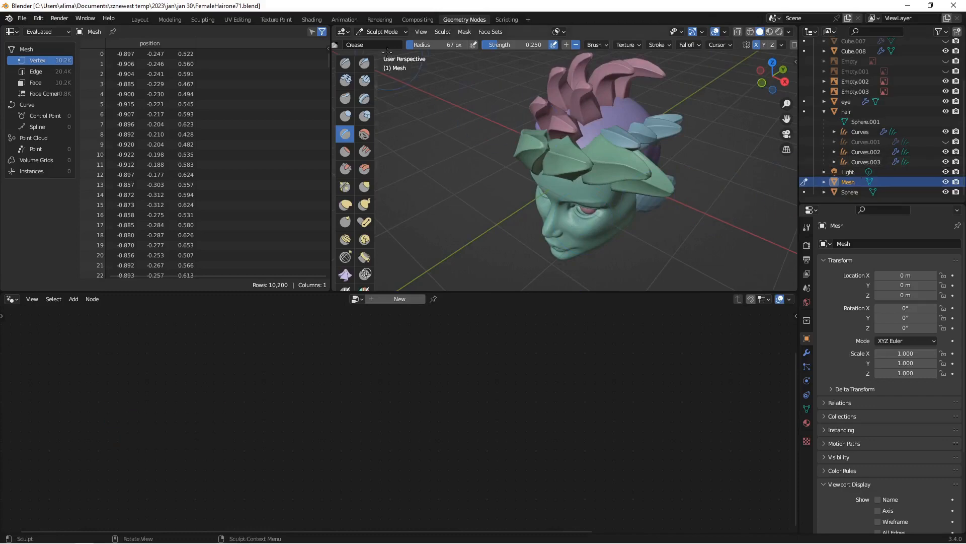
{"action": "left_click", "coordinate": [377, 34]}
{"action": "left_click", "coordinate": [385, 44]}
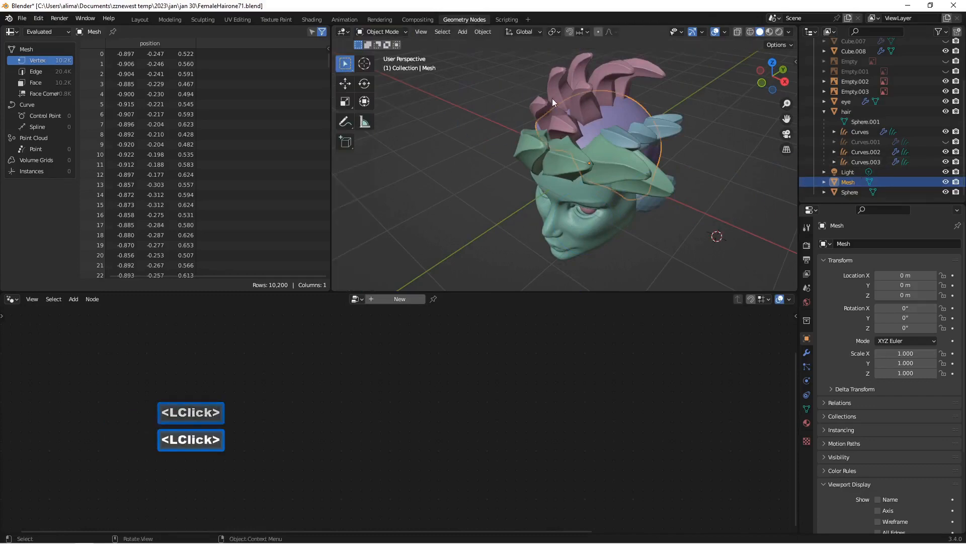
Step: Select the pink Curves.003 strands on the crown and switch them to Sculpt Mode
{"action": "middle_click_drag", "start_coordinate": [551, 98], "coordinate": [570, 132]}
{"action": "left_click", "coordinate": [575, 120]}
{"action": "scroll", "coordinate": [576, 122], "scroll_direction": "up", "scroll_amount": 1}
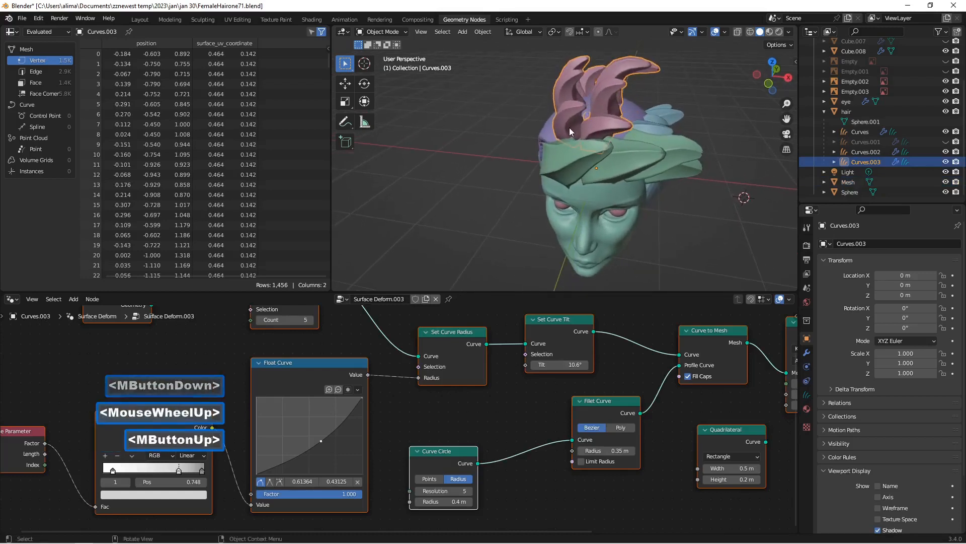
{"action": "left_click", "coordinate": [394, 34]}
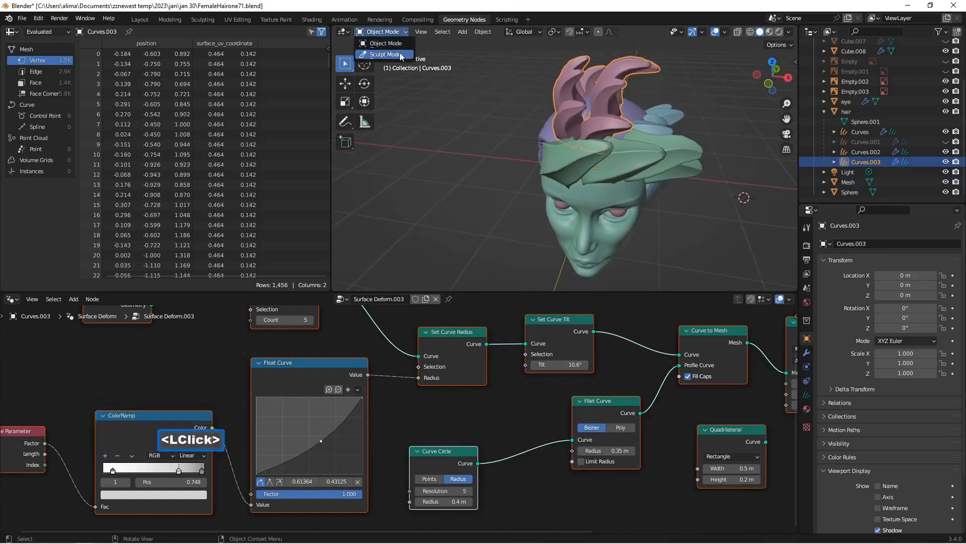
{"action": "left_click", "coordinate": [399, 54]}
Step: Remove the Curves.003 strands from the crown with the Delete brush, leaving only a single strand
{"action": "left_click", "coordinate": [364, 83]}
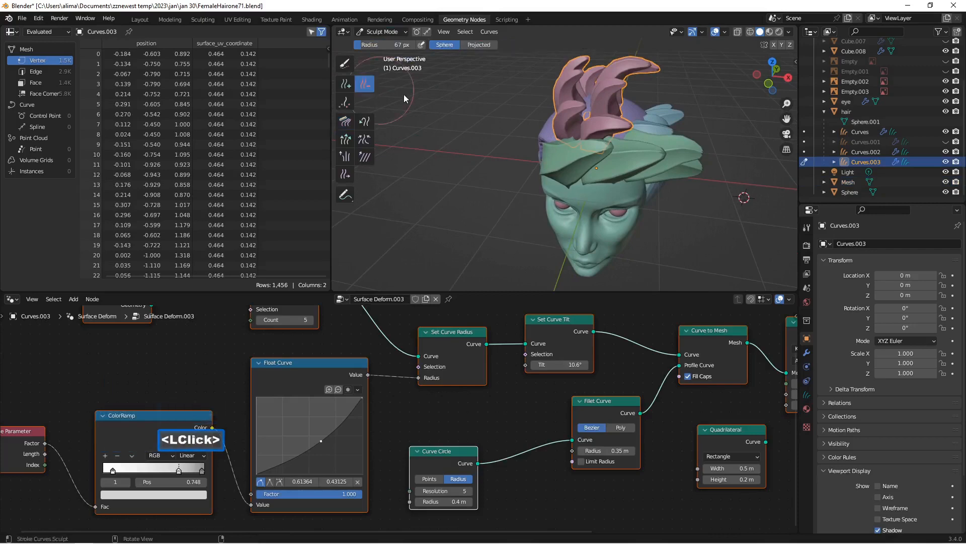
{"action": "middle_click_drag", "start_coordinate": [474, 135], "coordinate": [579, 137]}
{"action": "left_click", "coordinate": [586, 141]}
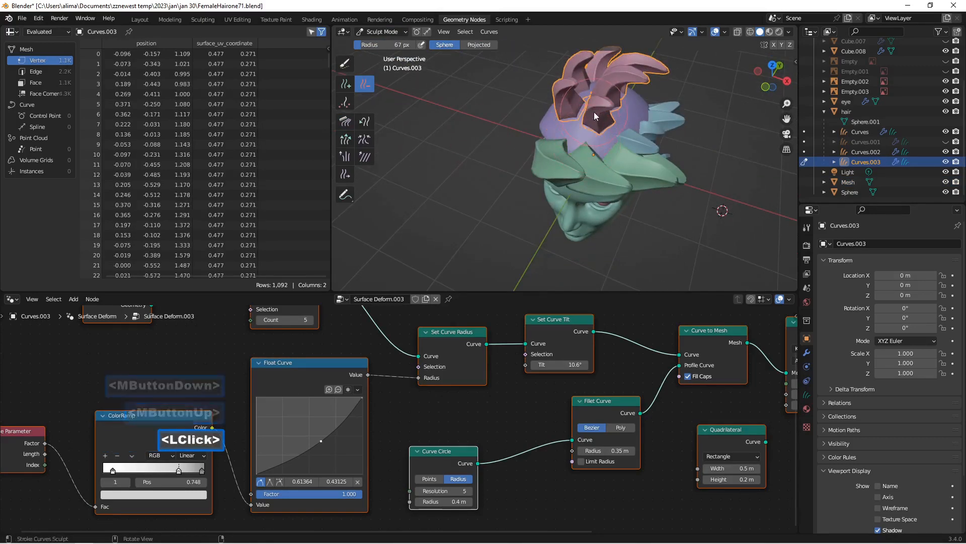
{"action": "left_click", "coordinate": [601, 101]}
{"action": "left_click", "coordinate": [621, 80]}
{"action": "middle_click_drag", "start_coordinate": [623, 80], "coordinate": [596, 81]}
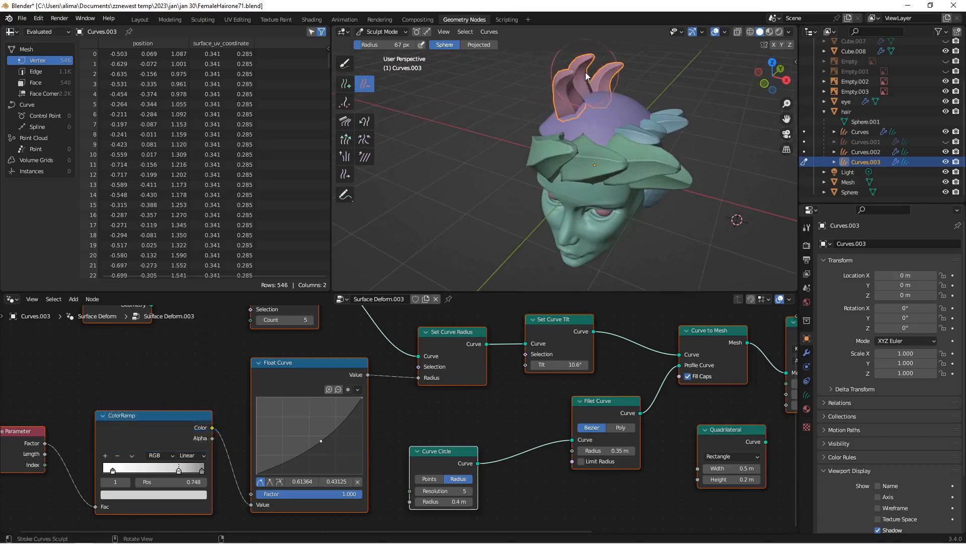
{"action": "left_click", "coordinate": [615, 68]}
{"action": "mouse_move", "coordinate": [615, 68]}
{"action": "middle_mouse_down"}
{"action": "mouse_move", "coordinate": [575, 82]}
{"action": "mouse_move", "coordinate": [644, 68]}
{"action": "middle_mouse_up"}
{"action": "left_click", "coordinate": [611, 73]}
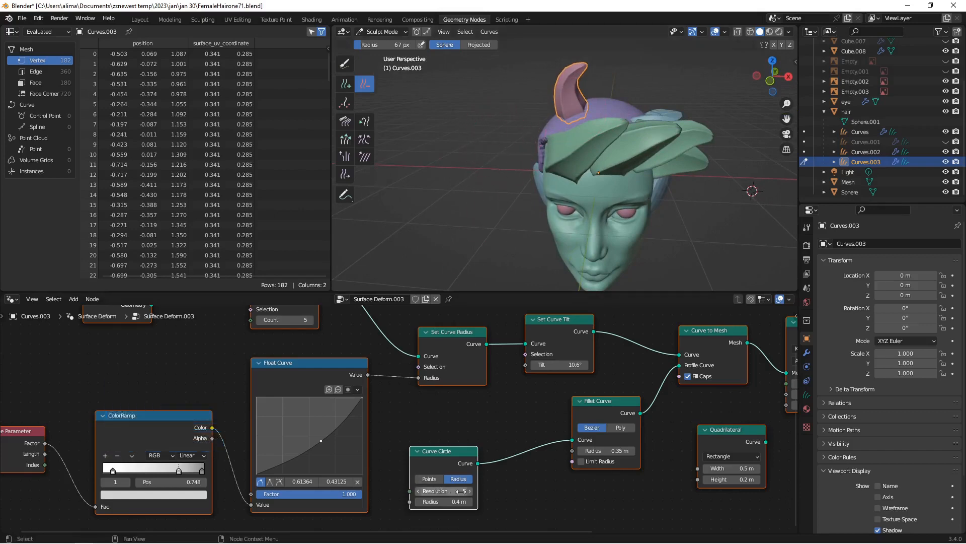
Step: Set the Curve Circle node's Radius to 0.6 m to thicken the remaining crown strand
{"action": "left_click", "coordinate": [471, 503]}
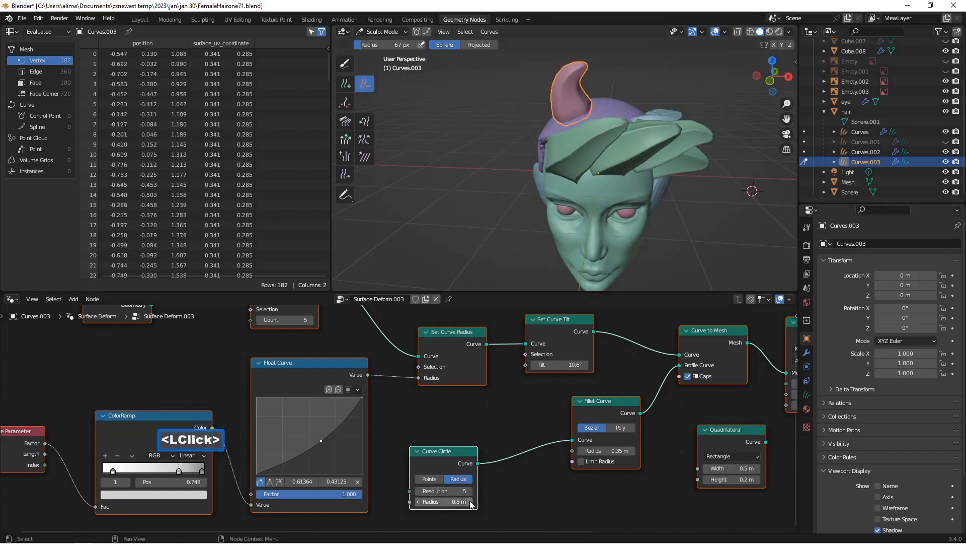
{"action": "left_click", "coordinate": [471, 503]}
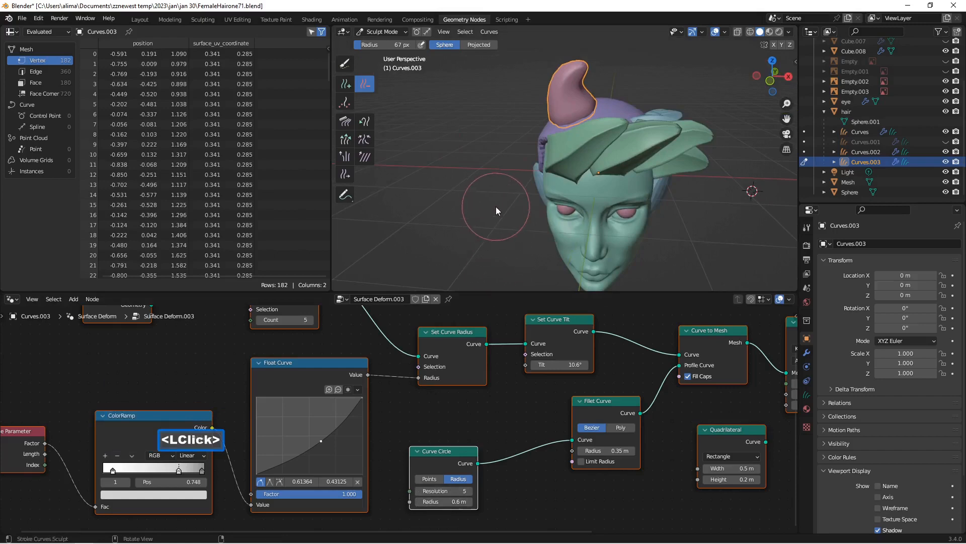
{"action": "middle_click_drag", "start_coordinate": [496, 206], "coordinate": [500, 195]}
Step: Bend the crown strand's tip sideways over the head with the Snake Hook brush
{"action": "left_click", "coordinate": [346, 139]}
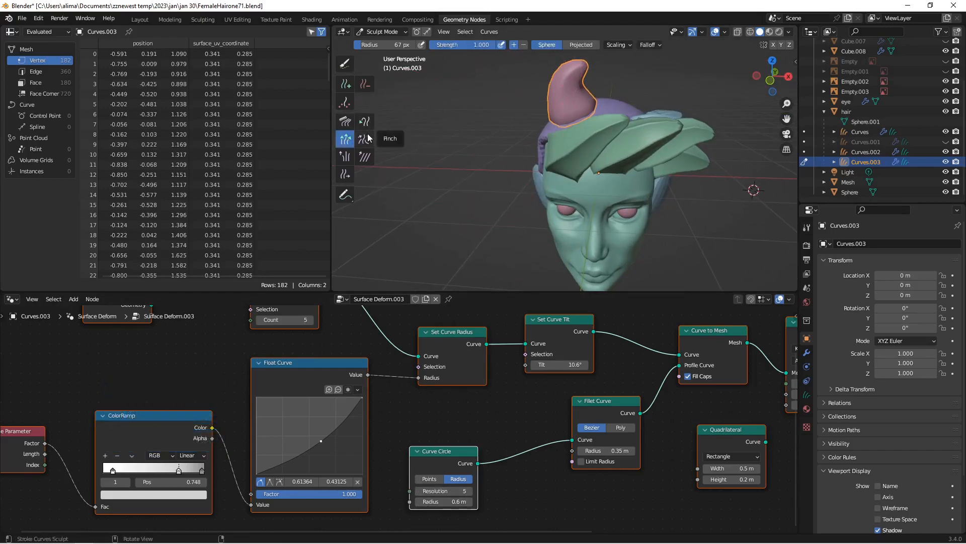
{"action": "left_click", "coordinate": [365, 121]}
{"action": "scroll", "coordinate": [500, 116], "scroll_direction": "down", "scroll_amount": 2}
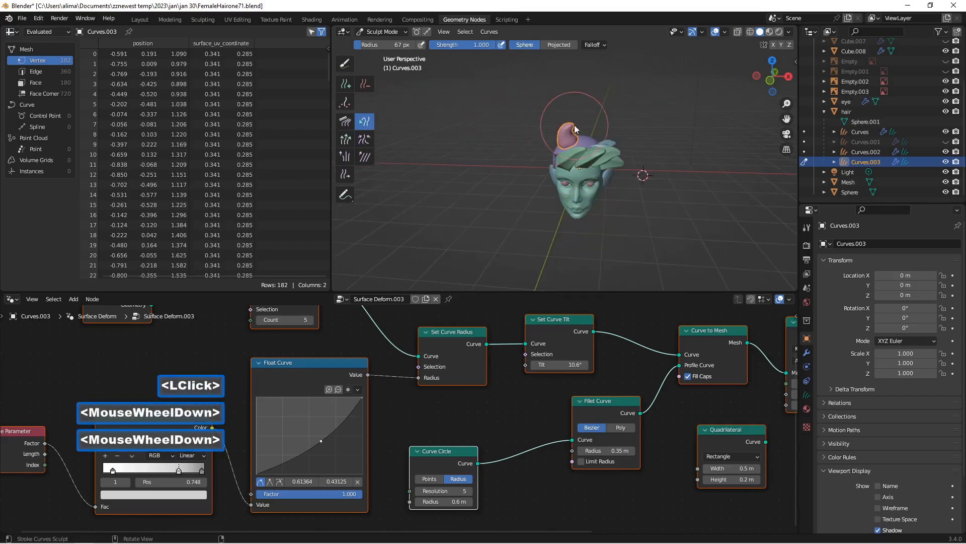
{"action": "left_click_drag", "start_coordinate": [576, 129], "coordinate": [591, 121]}
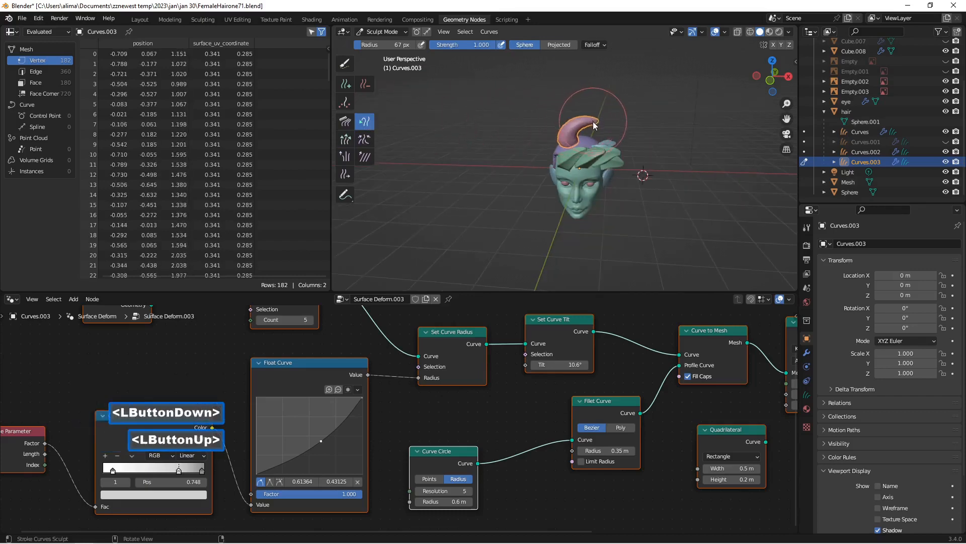
{"action": "scroll", "coordinate": [584, 129], "scroll_direction": "up", "scroll_amount": 2}
{"action": "scroll", "coordinate": [589, 126], "scroll_direction": "down", "scroll_amount": 1}
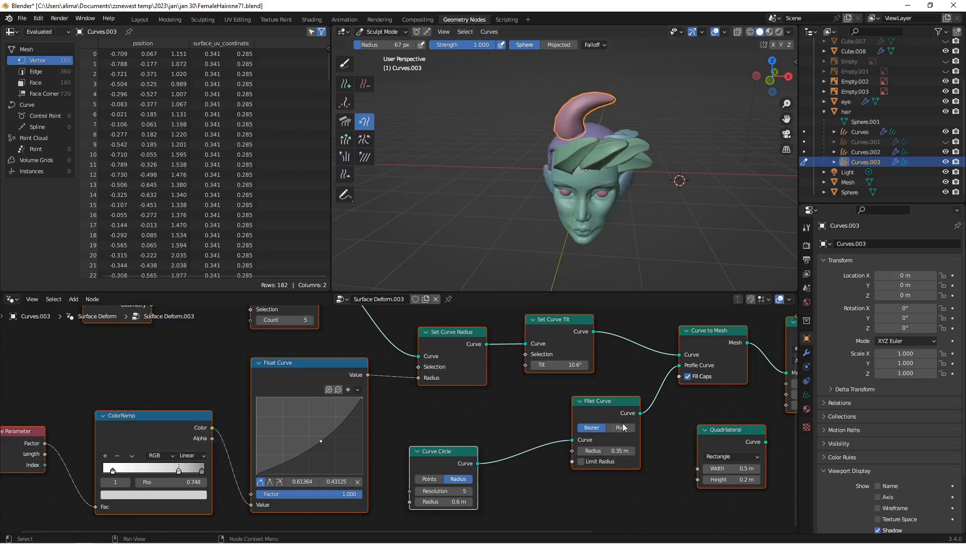
Step: Set the Fillet Curve node's Radius to 0.55 m
{"action": "left_click", "coordinate": [632, 450]}
{"action": "left_click", "coordinate": [632, 450]}
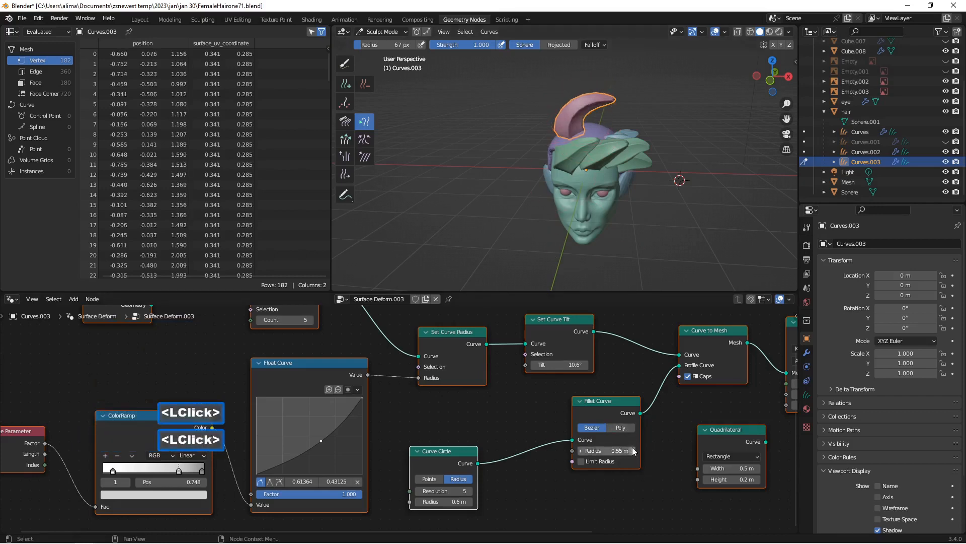
{"action": "middle_click_drag", "start_coordinate": [581, 238], "coordinate": [577, 233]}
{"action": "scroll", "coordinate": [578, 233], "scroll_direction": "up", "scroll_amount": 1}
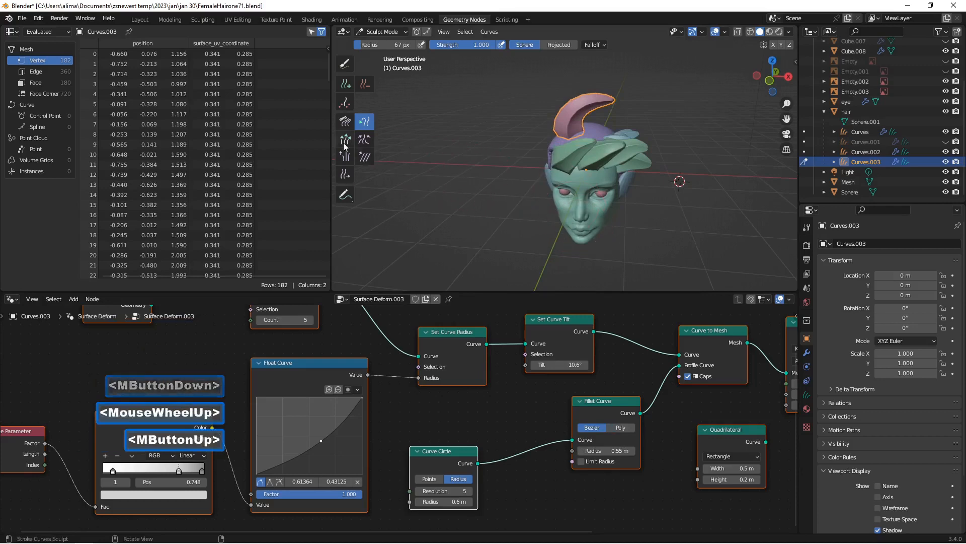
Step: Comb the crown strand down so it lies sideways across the hair cap above the front strands
{"action": "left_click", "coordinate": [345, 121]}
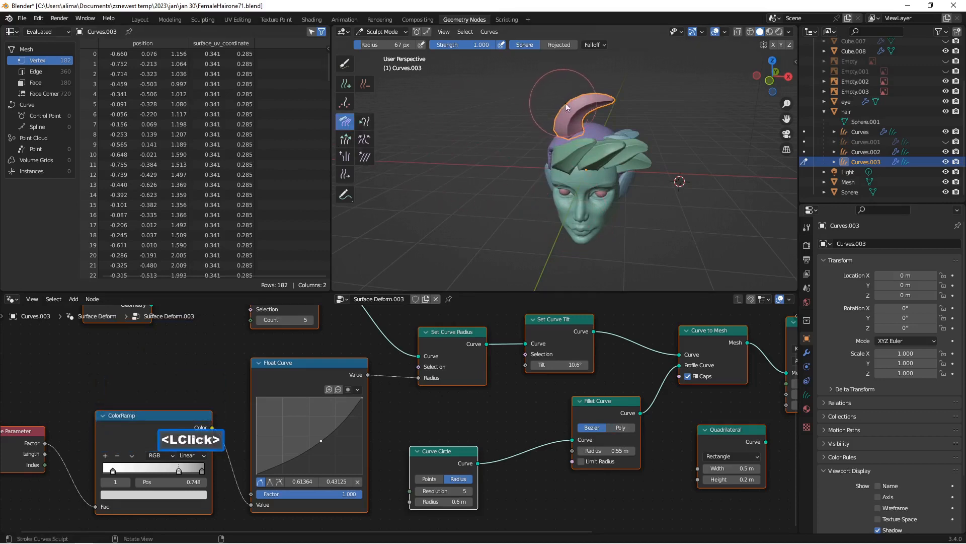
{"action": "mouse_move", "coordinate": [576, 111]}
{"action": "left_mouse_down"}
{"action": "mouse_move", "coordinate": [567, 125]}
{"action": "mouse_move", "coordinate": [600, 105]}
{"action": "mouse_move", "coordinate": [616, 135]}
{"action": "left_mouse_up"}
{"action": "mouse_move", "coordinate": [601, 150]}
{"action": "middle_mouse_down"}
{"action": "mouse_move", "coordinate": [558, 150]}
{"action": "mouse_move", "coordinate": [619, 137]}
{"action": "mouse_move", "coordinate": [610, 144]}
{"action": "middle_mouse_up"}
{"action": "scroll", "coordinate": [599, 149], "scroll_direction": "up", "scroll_amount": 2}
{"action": "scroll", "coordinate": [594, 147], "scroll_direction": "up", "scroll_amount": 4}
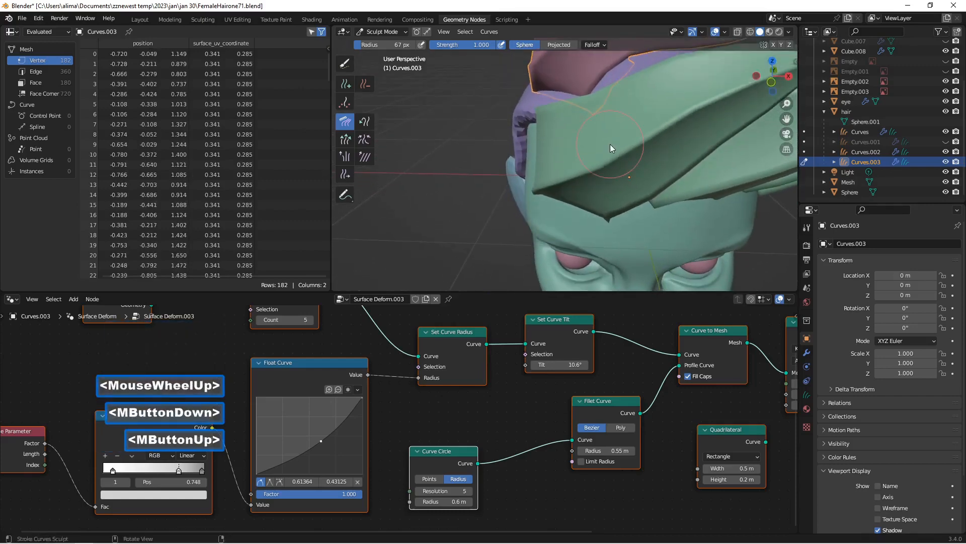
{"action": "scroll", "coordinate": [608, 144], "scroll_direction": "down", "scroll_amount": 3}
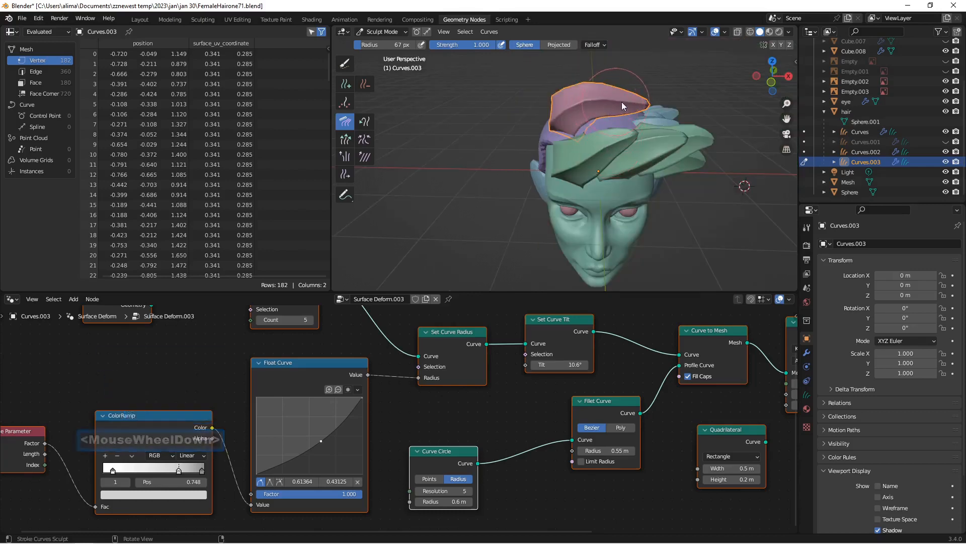
Step: Pull the crown strand's tip farther out across the head with the Snake Hook brush
{"action": "left_click", "coordinate": [370, 122]}
{"action": "left_click_drag", "start_coordinate": [627, 108], "coordinate": [666, 102]}
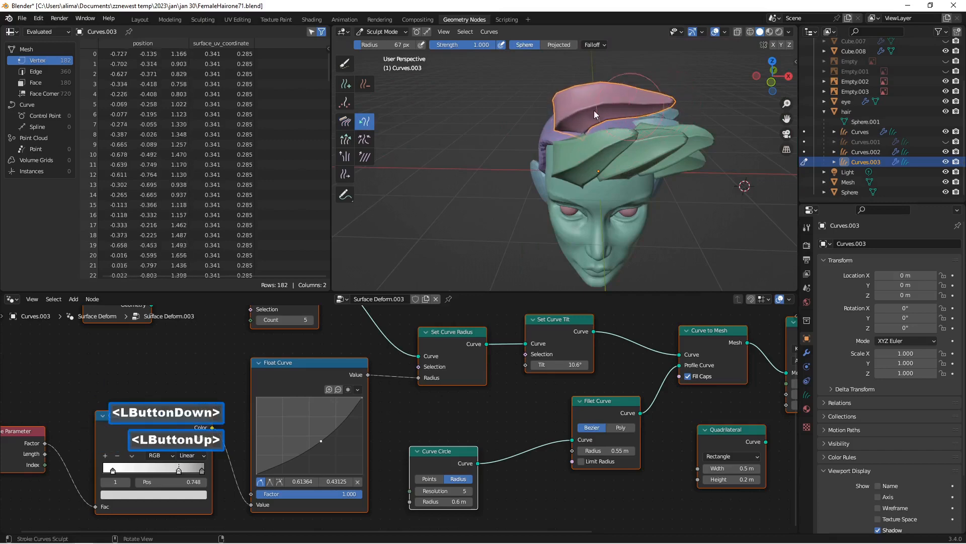
{"action": "middle_click_drag", "start_coordinate": [594, 110], "coordinate": [610, 117]}
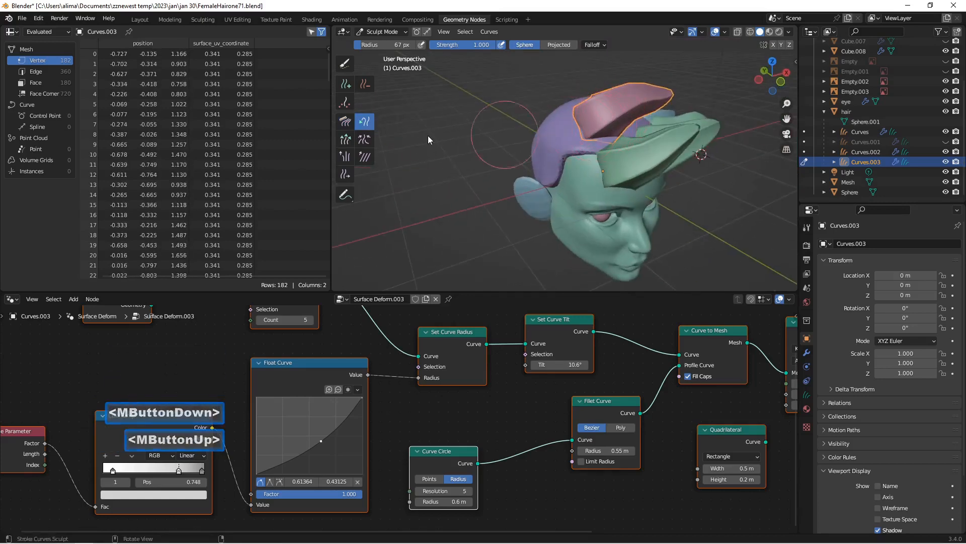
Step: Lift the crown strand with the Puff brush and slide its root slightly toward the forehead with the Slide brush
{"action": "left_click", "coordinate": [345, 157]}
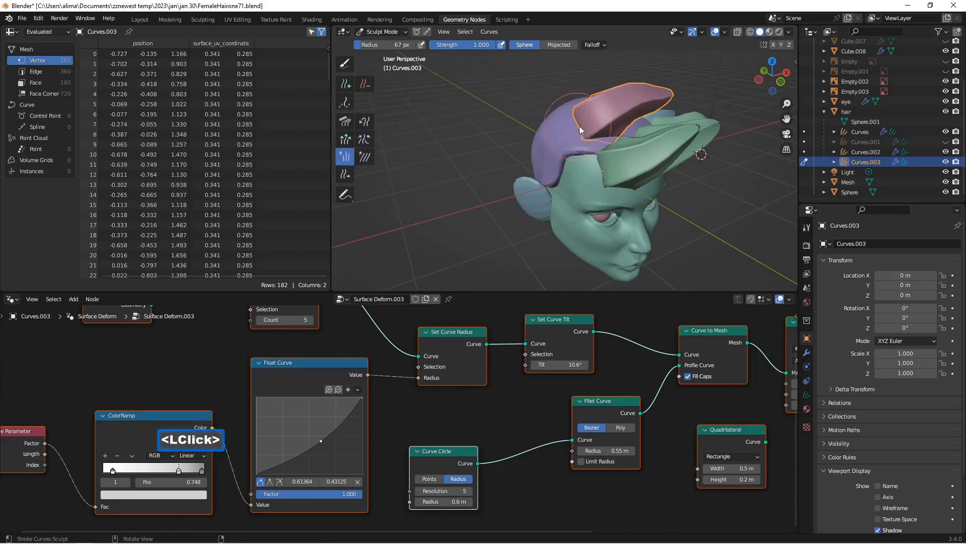
{"action": "left_click", "coordinate": [593, 128]}
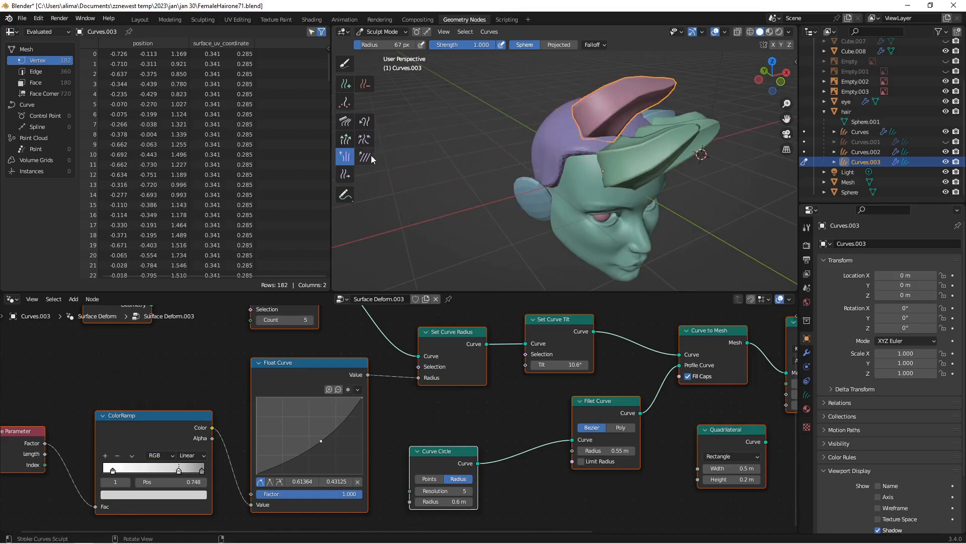
{"action": "left_click", "coordinate": [346, 174]}
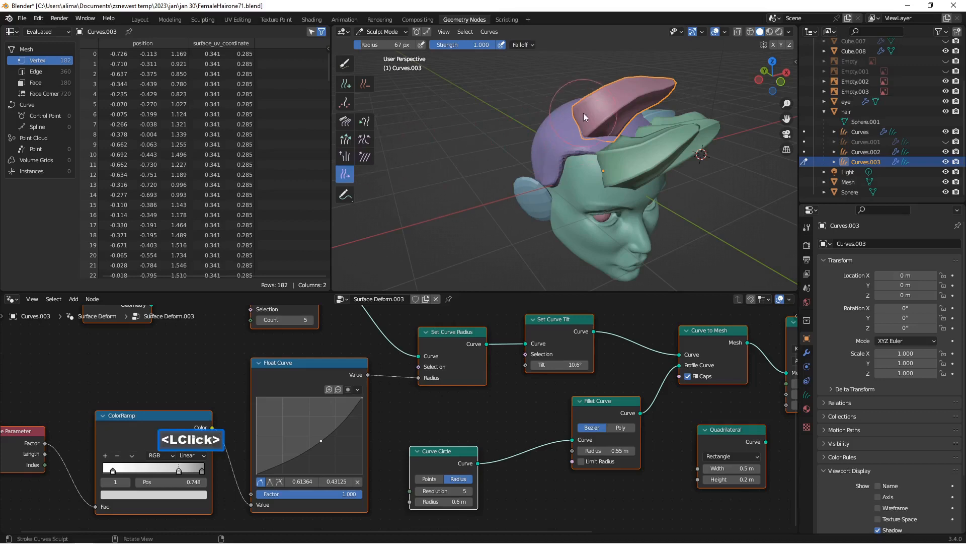
{"action": "left_click_drag", "start_coordinate": [590, 119], "coordinate": [656, 130]}
{"action": "middle_click_drag", "start_coordinate": [657, 130], "coordinate": [599, 120]}
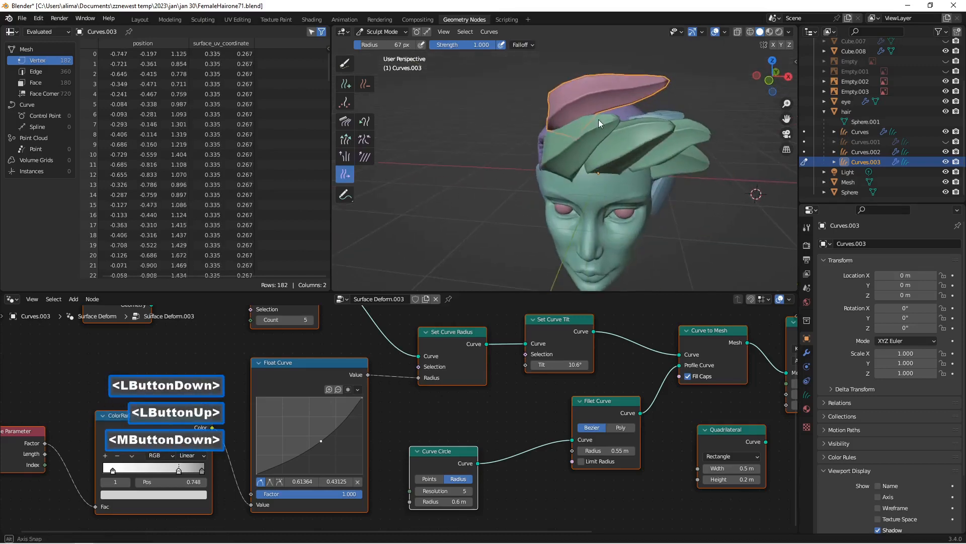
Step: Comb the crown strand down closer to the hair cap behind the front strands
{"action": "left_click", "coordinate": [346, 121]}
{"action": "mouse_move", "coordinate": [601, 83]}
{"action": "left_mouse_down"}
{"action": "mouse_move", "coordinate": [604, 91]}
{"action": "mouse_move", "coordinate": [640, 82]}
{"action": "mouse_move", "coordinate": [648, 104]}
{"action": "mouse_move", "coordinate": [664, 96]}
{"action": "mouse_move", "coordinate": [636, 96]}
{"action": "mouse_move", "coordinate": [645, 107]}
{"action": "left_mouse_up"}
{"action": "middle_click_drag", "start_coordinate": [645, 108], "coordinate": [599, 126]}
{"action": "mouse_move", "coordinate": [599, 124]}
{"action": "left_mouse_down"}
{"action": "mouse_move", "coordinate": [626, 131]}
{"action": "mouse_move", "coordinate": [578, 126]}
{"action": "mouse_move", "coordinate": [590, 135]}
{"action": "left_mouse_up"}
{"action": "middle_click_drag", "start_coordinate": [602, 129], "coordinate": [650, 140]}
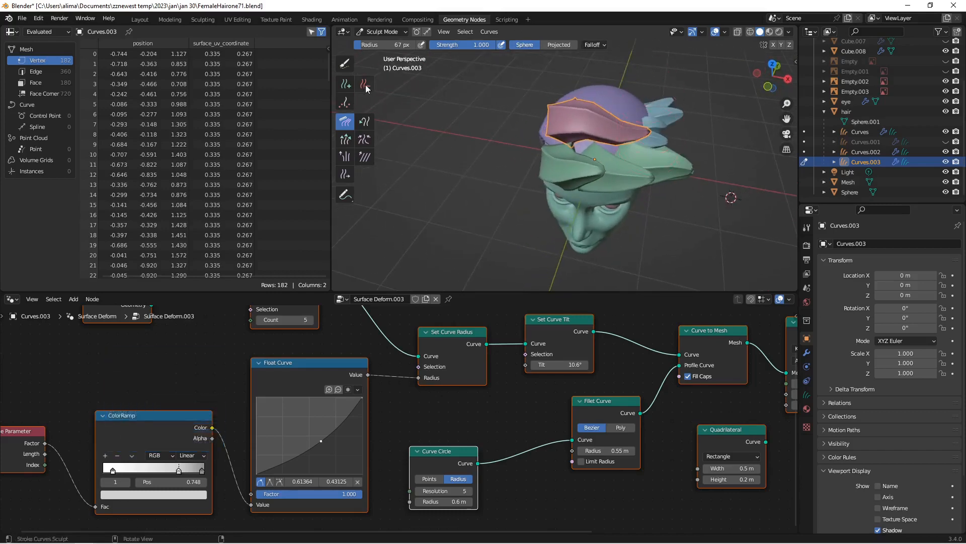
Step: Place three more Curves.003 strands one behind another across the crown with the Add brush at a count of 1
{"action": "left_click", "coordinate": [345, 87]}
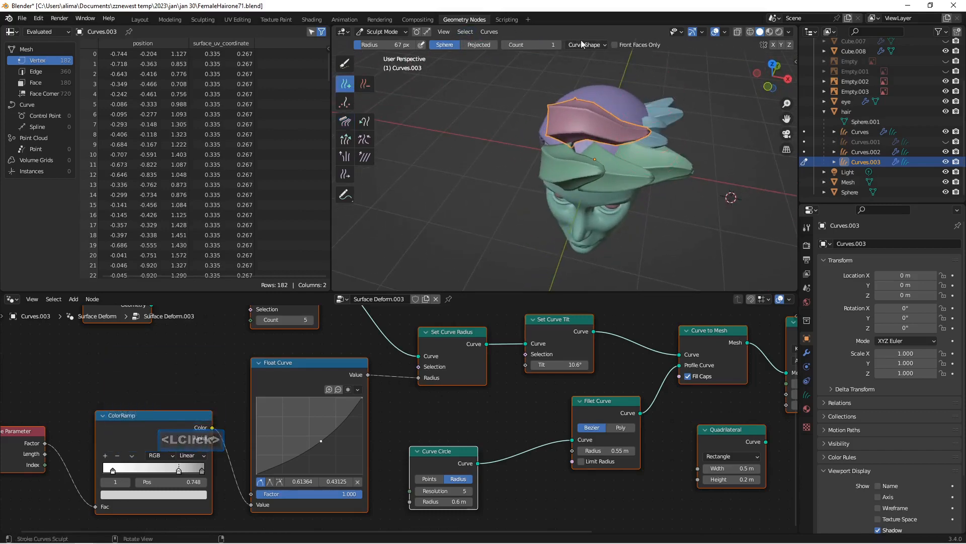
{"action": "left_click", "coordinate": [594, 45]}
{"action": "middle_click_drag", "start_coordinate": [548, 107], "coordinate": [570, 117]}
{"action": "left_click", "coordinate": [575, 95]}
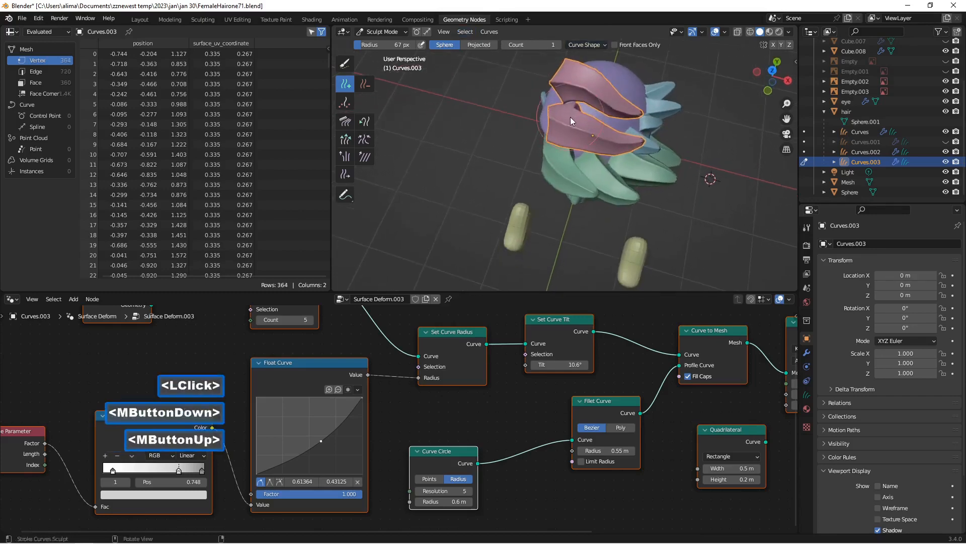
{"action": "left_click", "coordinate": [593, 67]}
{"action": "mouse_move", "coordinate": [604, 77]}
{"action": "middle_mouse_down"}
{"action": "mouse_move", "coordinate": [564, 77]}
{"action": "mouse_move", "coordinate": [572, 58]}
{"action": "mouse_move", "coordinate": [596, 58]}
{"action": "mouse_move", "coordinate": [583, 74]}
{"action": "mouse_move", "coordinate": [491, 53]}
{"action": "mouse_move", "coordinate": [500, 74]}
{"action": "mouse_move", "coordinate": [545, 77]}
{"action": "mouse_move", "coordinate": [490, 77]}
{"action": "mouse_move", "coordinate": [621, 152]}
{"action": "mouse_move", "coordinate": [623, 143]}
{"action": "middle_mouse_up"}
{"action": "left_click", "coordinate": [594, 67]}
{"action": "scroll", "coordinate": [596, 58], "scroll_direction": "up", "scroll_amount": 3}
{"action": "scroll", "coordinate": [592, 77], "scroll_direction": "down", "scroll_amount": 3}
{"action": "scroll", "coordinate": [623, 150], "scroll_direction": "down", "scroll_amount": 2}
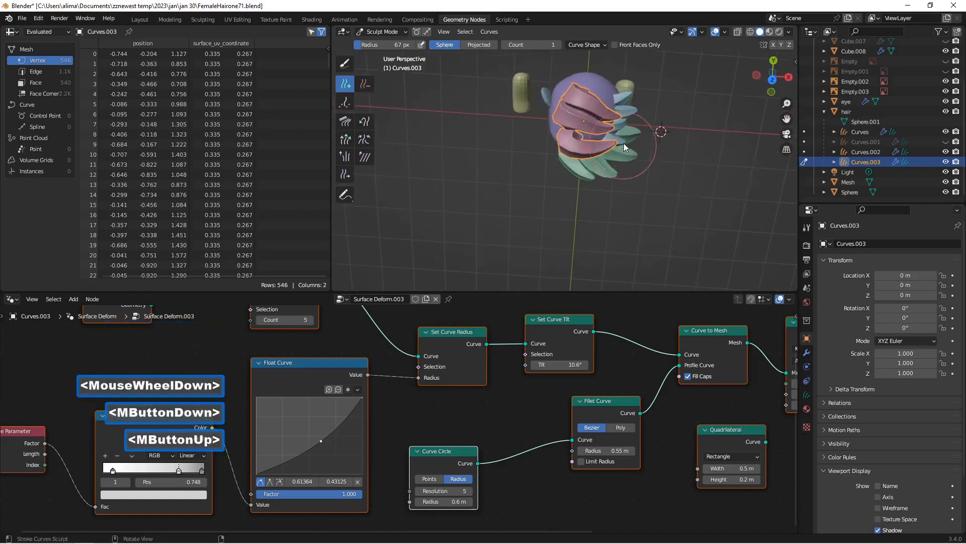
{"action": "left_click", "coordinate": [586, 86]}
{"action": "mouse_move", "coordinate": [585, 118]}
{"action": "middle_mouse_down"}
{"action": "mouse_move", "coordinate": [608, 48]}
{"action": "mouse_move", "coordinate": [568, 142]}
{"action": "mouse_move", "coordinate": [588, 119]}
{"action": "mouse_move", "coordinate": [576, 108]}
{"action": "mouse_move", "coordinate": [591, 126]}
{"action": "middle_mouse_up"}
Step: Reposition the roots of the crown strands with the Slide brush, bringing the front one closer to the forehead hairline
{"action": "scroll", "coordinate": [608, 49], "scroll_direction": "up", "scroll_amount": 1}
{"action": "scroll", "coordinate": [568, 142], "scroll_direction": "up", "scroll_amount": 2}
{"action": "scroll", "coordinate": [591, 126], "scroll_direction": "up", "scroll_amount": 3}
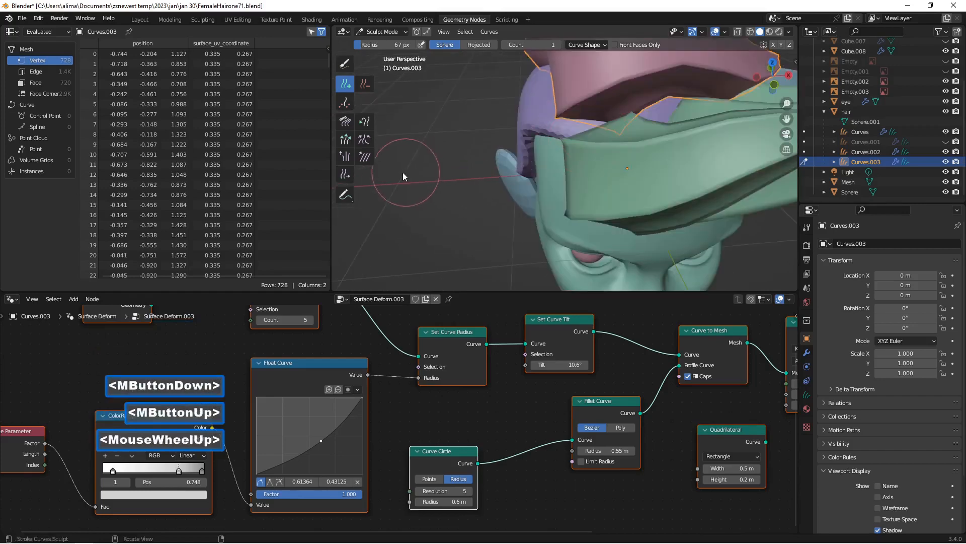
{"action": "left_click", "coordinate": [351, 174]}
{"action": "scroll", "coordinate": [433, 164], "scroll_direction": "down", "scroll_amount": 4}
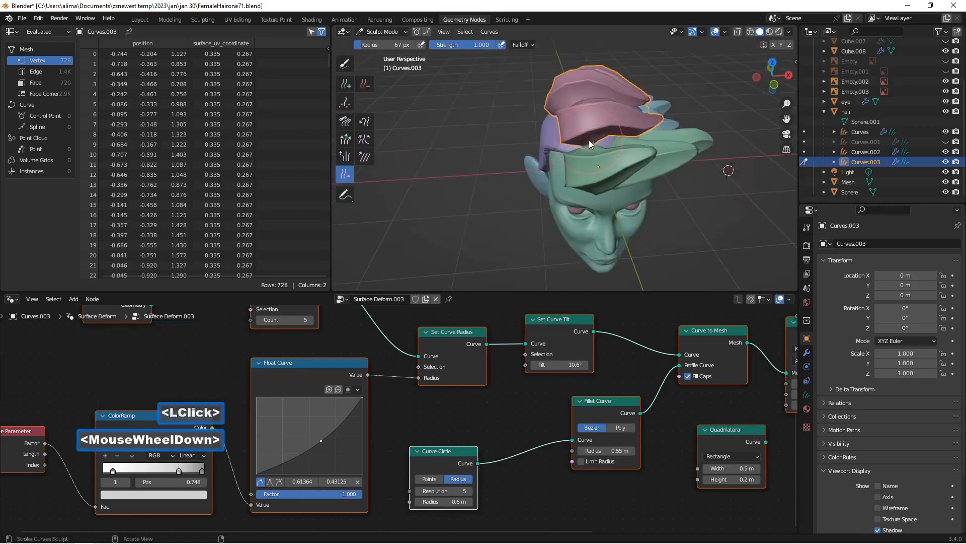
{"action": "left_click_drag", "start_coordinate": [590, 143], "coordinate": [601, 148]}
{"action": "middle_click_drag", "start_coordinate": [601, 148], "coordinate": [604, 153]}
{"action": "left_click_drag", "start_coordinate": [578, 121], "coordinate": [563, 91]}
{"action": "mouse_move", "coordinate": [564, 91]}
{"action": "middle_mouse_down"}
{"action": "mouse_move", "coordinate": [540, 57]}
{"action": "mouse_move", "coordinate": [524, 102]}
{"action": "mouse_move", "coordinate": [435, 98]}
{"action": "mouse_move", "coordinate": [455, 123]}
{"action": "mouse_move", "coordinate": [557, 126]}
{"action": "middle_mouse_up"}
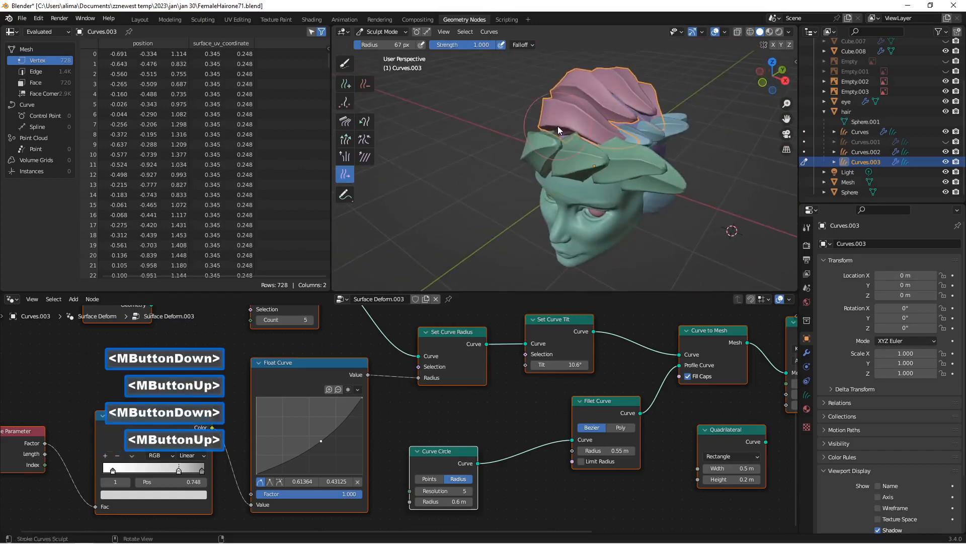
Step: Adjust the crown strands' tips with the Snake Hook brush, and save the file incrementally as FemaleHairone73.blend
{"action": "left_click", "coordinate": [366, 122]}
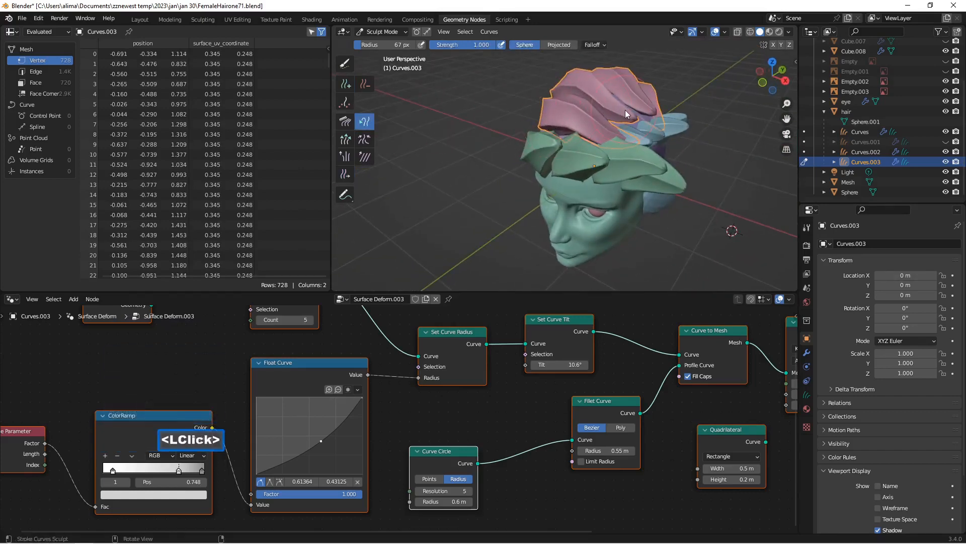
{"action": "mouse_move", "coordinate": [625, 110]}
{"action": "left_mouse_down"}
{"action": "mouse_move", "coordinate": [635, 118]}
{"action": "mouse_move", "coordinate": [653, 101]}
{"action": "left_mouse_up"}
{"action": "mouse_move", "coordinate": [654, 101]}
{"action": "middle_mouse_down"}
{"action": "mouse_move", "coordinate": [590, 140]}
{"action": "mouse_move", "coordinate": [647, 110]}
{"action": "mouse_move", "coordinate": [614, 101]}
{"action": "mouse_move", "coordinate": [663, 132]}
{"action": "mouse_move", "coordinate": [509, 122]}
{"action": "mouse_move", "coordinate": [554, 129]}
{"action": "middle_mouse_up"}
{"action": "scroll", "coordinate": [615, 104], "scroll_direction": "down", "scroll_amount": 1}
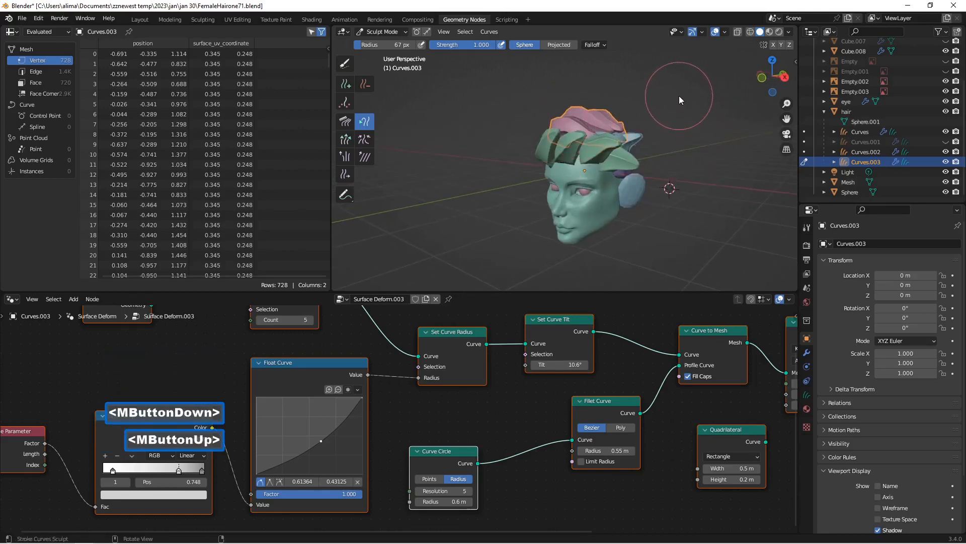
{"action": "key", "text": "Insert"}
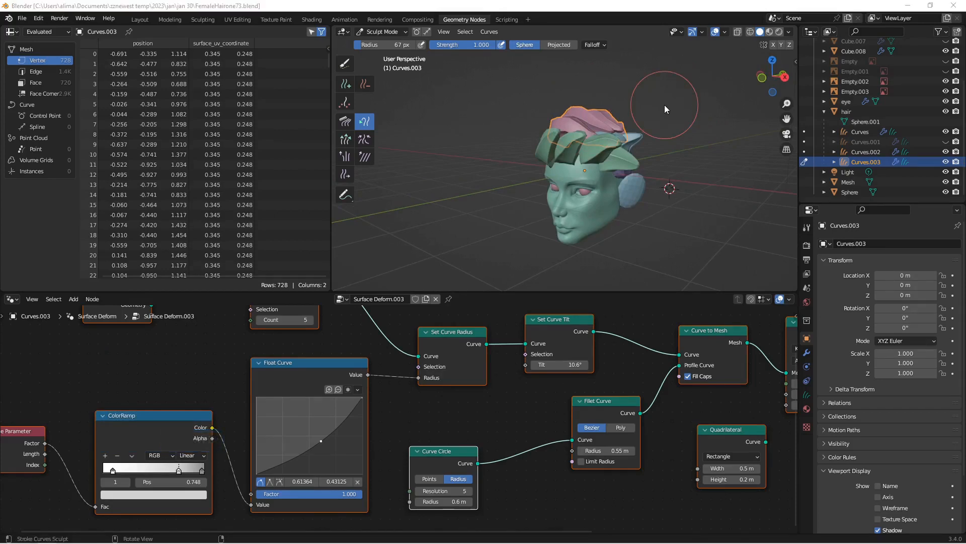
Step: Return Curves.003 to Object Mode and unhide the Curves.001 side strands
{"action": "left_click", "coordinate": [398, 33]}
{"action": "left_click", "coordinate": [421, 47]}
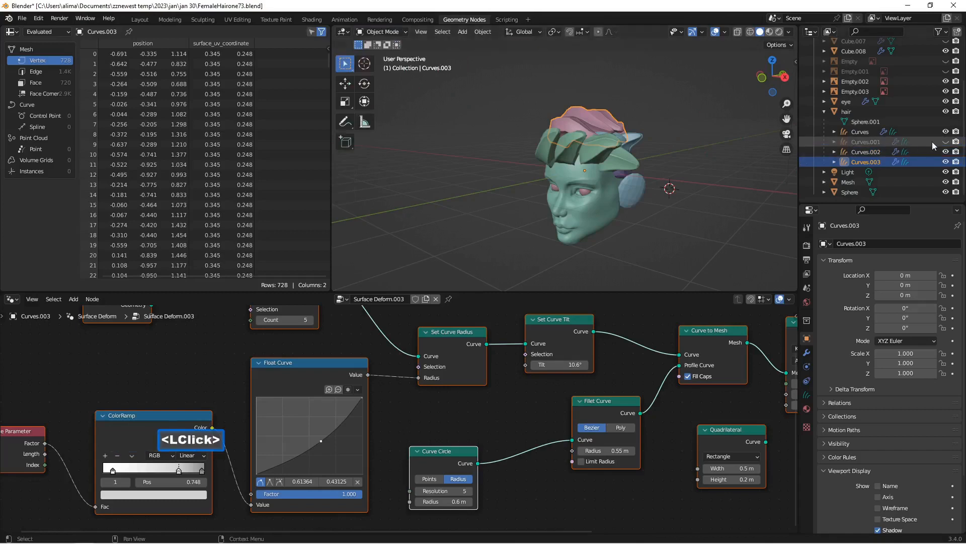
{"action": "left_click", "coordinate": [946, 141]}
{"action": "middle_click_drag", "start_coordinate": [657, 167], "coordinate": [633, 185]}
{"action": "scroll", "coordinate": [633, 186], "scroll_direction": "down", "scroll_amount": 1}
{"action": "scroll", "coordinate": [632, 185], "scroll_direction": "up", "scroll_amount": 2}
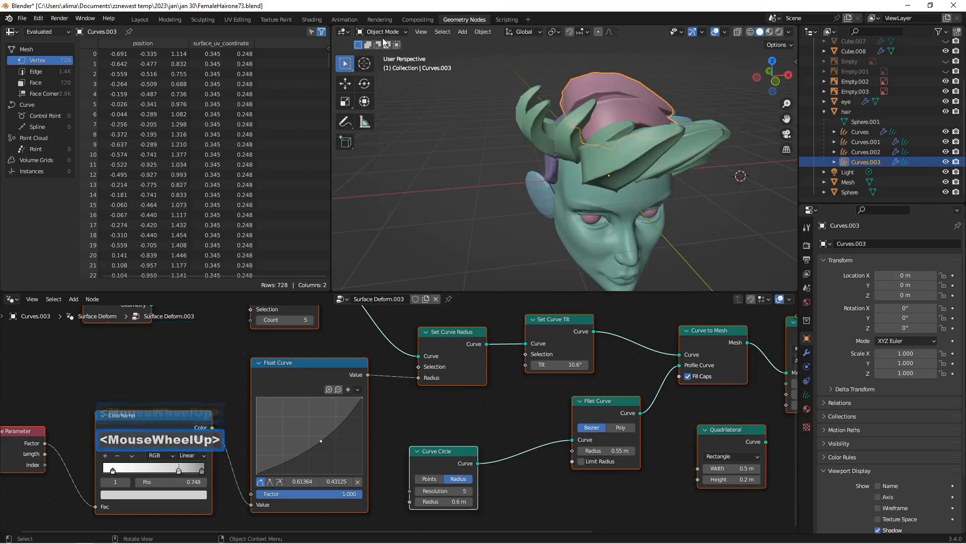
Step: Put the Curves.001 side strands into Sculpt Mode, and set their Curve Circle radius to 0.6 m and Fillet Curve radius to 0.55 m
{"action": "left_click", "coordinate": [572, 137]}
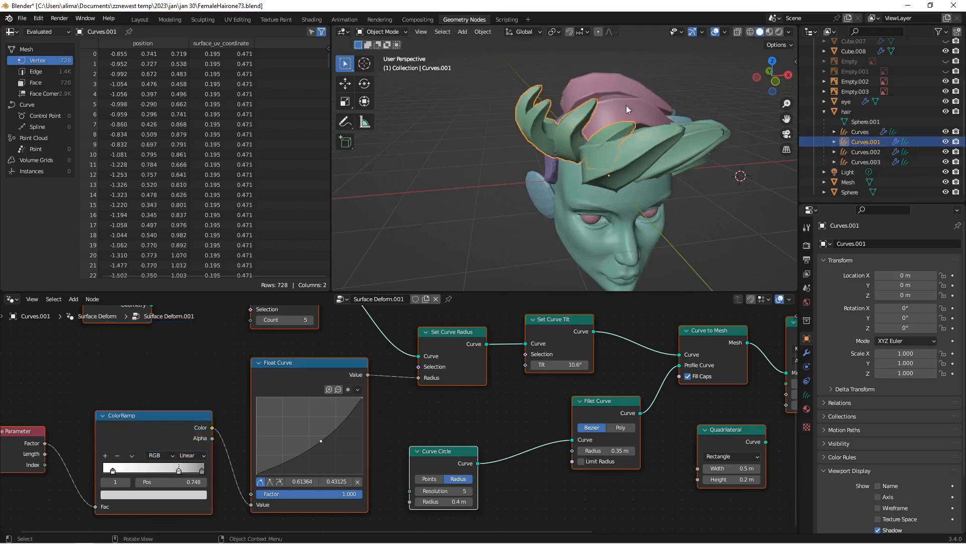
{"action": "left_click", "coordinate": [400, 34]}
{"action": "left_click", "coordinate": [380, 54]}
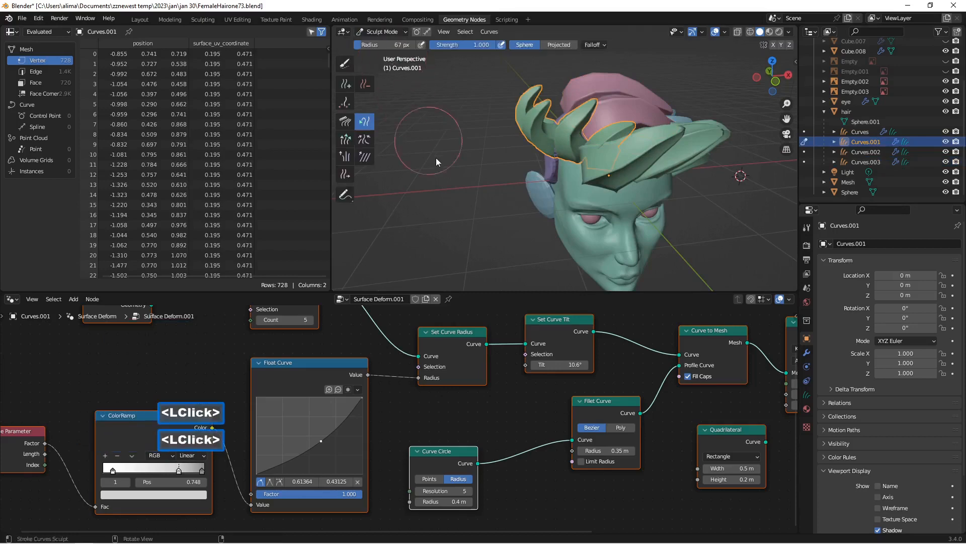
{"action": "left_click", "coordinate": [470, 502]}
{"action": "left_click", "coordinate": [471, 502]}
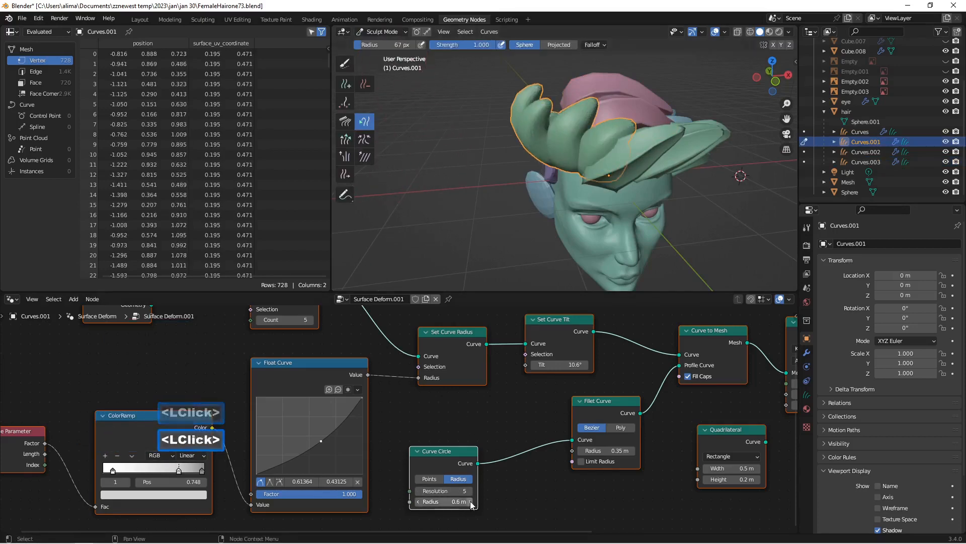
{"action": "left_click", "coordinate": [631, 452]}
{"action": "left_click", "coordinate": [631, 451]}
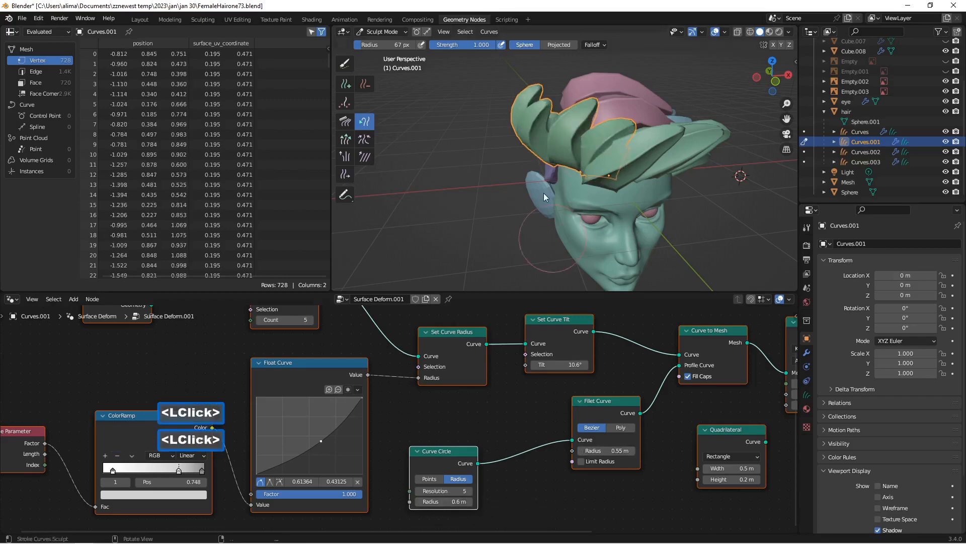
Step: Reshape the tips of the Curves.001 strands above the forehead with the Snake Hook brush
{"action": "mouse_move", "coordinate": [442, 129]}
{"action": "middle_mouse_down"}
{"action": "mouse_move", "coordinate": [460, 144]}
{"action": "mouse_move", "coordinate": [431, 129]}
{"action": "middle_mouse_up"}
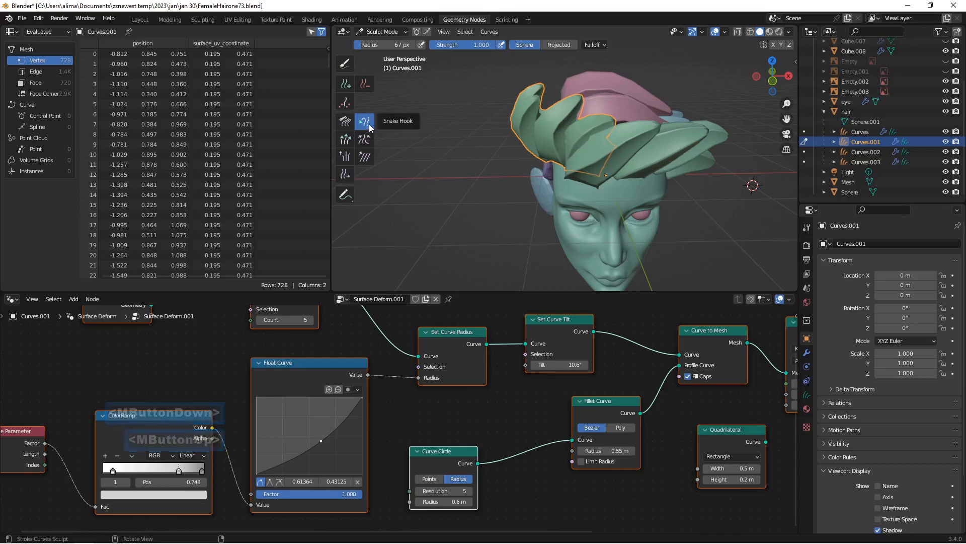
{"action": "left_click_drag", "start_coordinate": [596, 120], "coordinate": [652, 107]}
{"action": "left_click_drag", "start_coordinate": [582, 104], "coordinate": [621, 91]}
{"action": "mouse_move", "coordinate": [572, 109]}
{"action": "middle_mouse_down"}
{"action": "mouse_move", "coordinate": [603, 115]}
{"action": "mouse_move", "coordinate": [569, 117]}
{"action": "middle_mouse_up"}
{"action": "scroll", "coordinate": [568, 117], "scroll_direction": "up", "scroll_amount": 3}
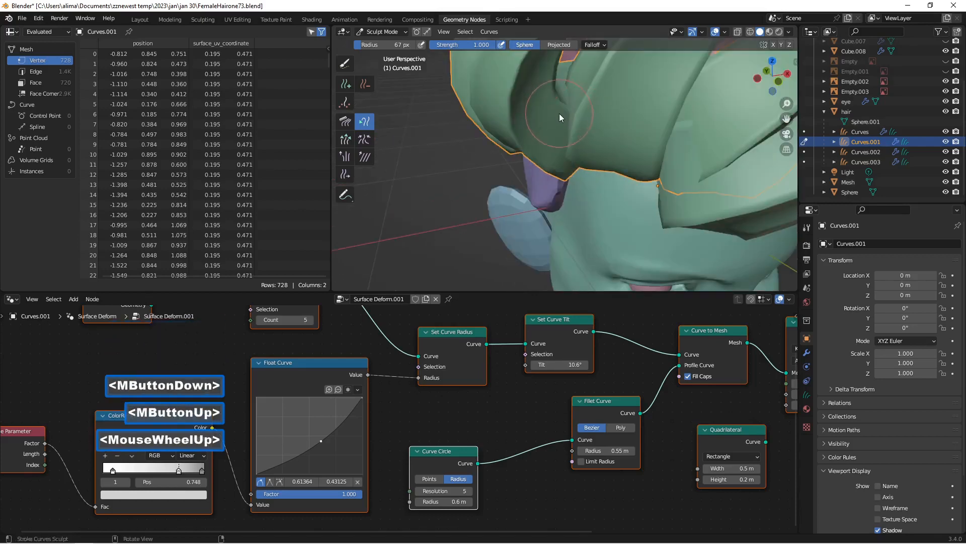
{"action": "scroll", "coordinate": [554, 119], "scroll_direction": "down", "scroll_amount": 3}
{"action": "mouse_move", "coordinate": [555, 119]}
{"action": "left_mouse_down"}
{"action": "mouse_move", "coordinate": [585, 90]}
{"action": "mouse_move", "coordinate": [534, 92]}
{"action": "mouse_move", "coordinate": [558, 83]}
{"action": "mouse_move", "coordinate": [575, 108]}
{"action": "left_mouse_up"}
{"action": "scroll", "coordinate": [564, 119], "scroll_direction": "down", "scroll_amount": 3}
{"action": "mouse_move", "coordinate": [564, 119]}
{"action": "middle_mouse_down"}
{"action": "mouse_move", "coordinate": [515, 90]}
{"action": "mouse_move", "coordinate": [509, 105]}
{"action": "middle_mouse_up"}
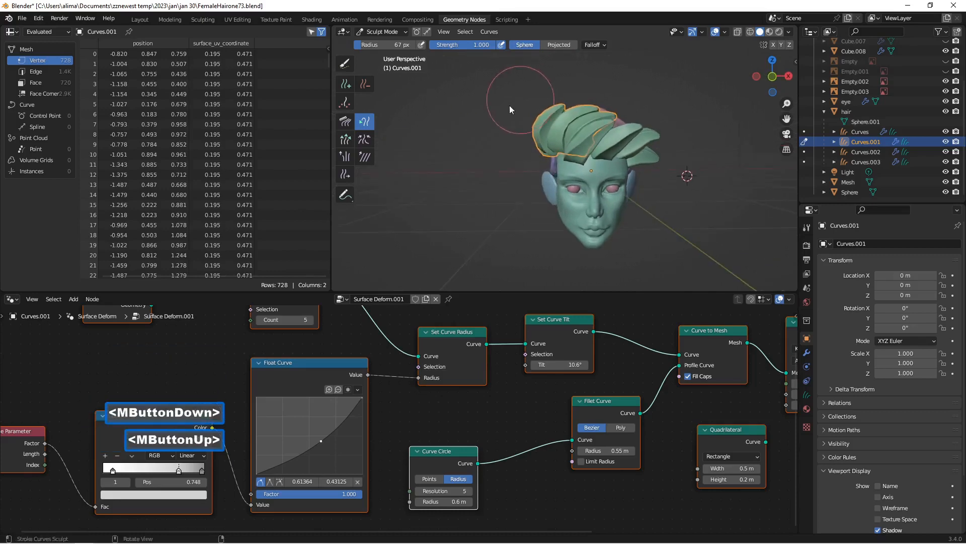
Step: Move the roots of the Curves.001 side strands higher up the hair cap with the Slide brush
{"action": "left_click", "coordinate": [345, 174]}
{"action": "mouse_move", "coordinate": [443, 181]}
{"action": "middle_mouse_down"}
{"action": "mouse_move", "coordinate": [533, 179]}
{"action": "mouse_move", "coordinate": [554, 162]}
{"action": "mouse_move", "coordinate": [575, 179]}
{"action": "middle_mouse_up"}
{"action": "scroll", "coordinate": [574, 179], "scroll_direction": "up", "scroll_amount": 3}
{"action": "mouse_move", "coordinate": [554, 147]}
{"action": "left_mouse_down"}
{"action": "mouse_move", "coordinate": [565, 115]}
{"action": "mouse_move", "coordinate": [602, 131]}
{"action": "mouse_move", "coordinate": [580, 143]}
{"action": "mouse_move", "coordinate": [558, 125]}
{"action": "mouse_move", "coordinate": [552, 116]}
{"action": "mouse_move", "coordinate": [573, 99]}
{"action": "left_mouse_up"}
{"action": "middle_click_drag", "start_coordinate": [547, 128], "coordinate": [581, 145]}
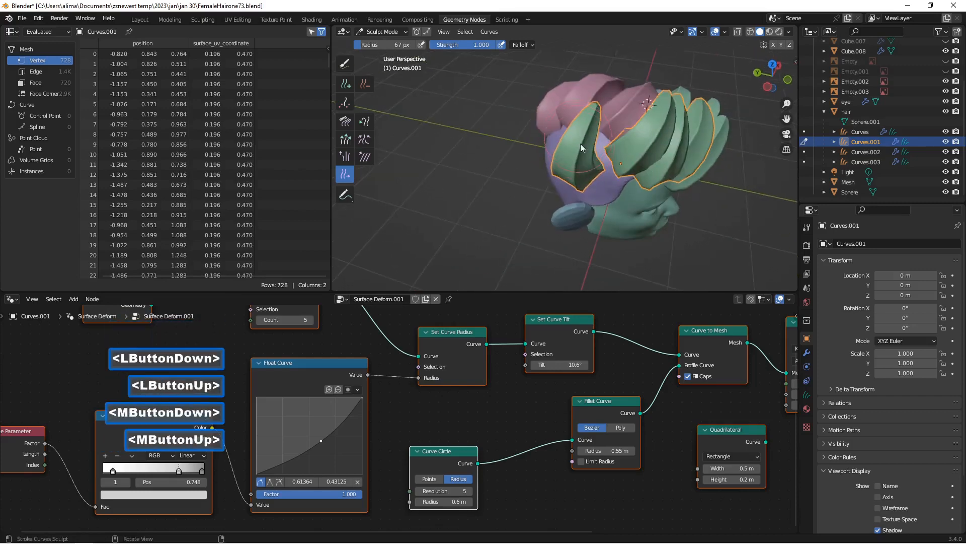
{"action": "left_click_drag", "start_coordinate": [572, 162], "coordinate": [582, 130]}
{"action": "mouse_move", "coordinate": [582, 130]}
{"action": "middle_mouse_down"}
{"action": "mouse_move", "coordinate": [511, 107]}
{"action": "mouse_move", "coordinate": [563, 117]}
{"action": "middle_mouse_up"}
{"action": "scroll", "coordinate": [525, 106], "scroll_direction": "down", "scroll_amount": 2}
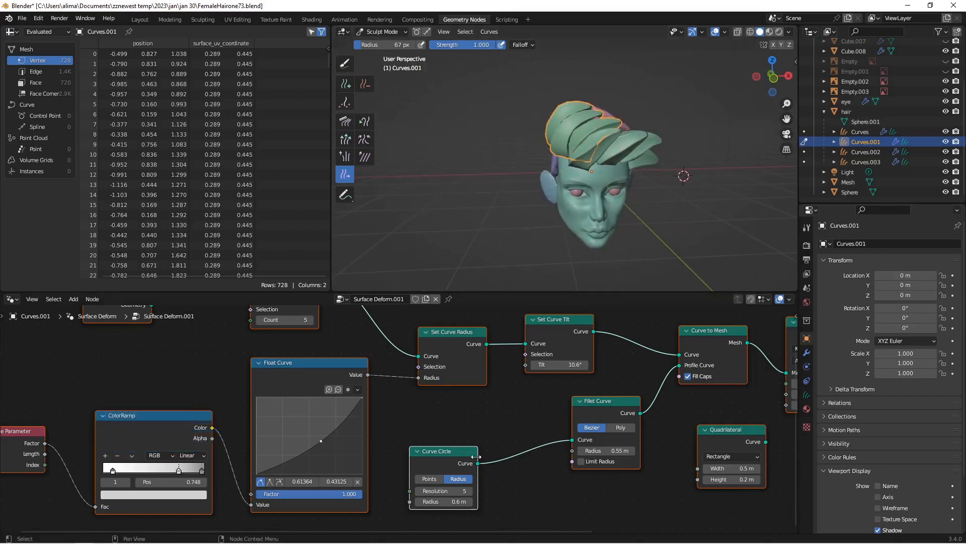
Step: Set the Curve Circle radius of Curves.001 to 0.5 m and save the file incrementally as FemaleHairone74.blend
{"action": "left_click", "coordinate": [419, 502]}
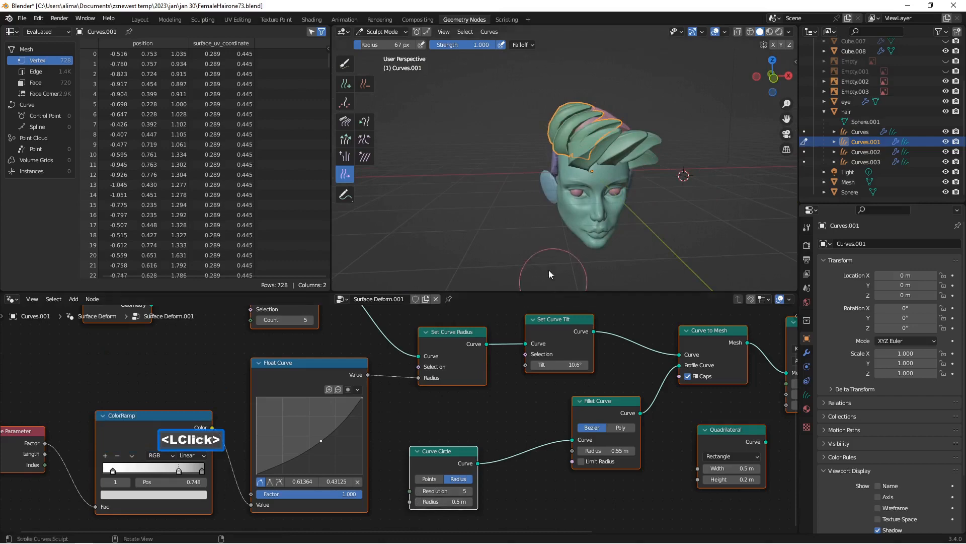
{"action": "middle_click_drag", "start_coordinate": [548, 275], "coordinate": [533, 259]}
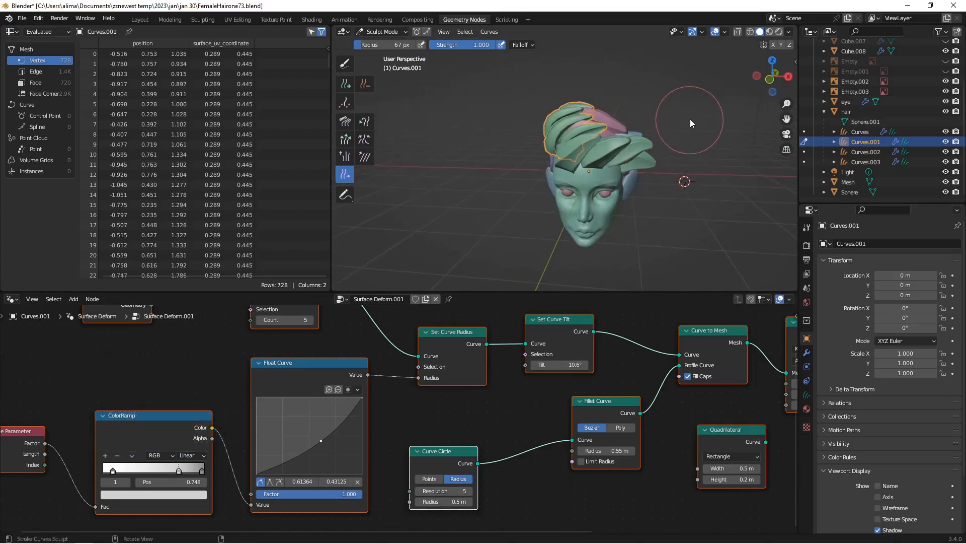
{"action": "key", "text": "Insert"}
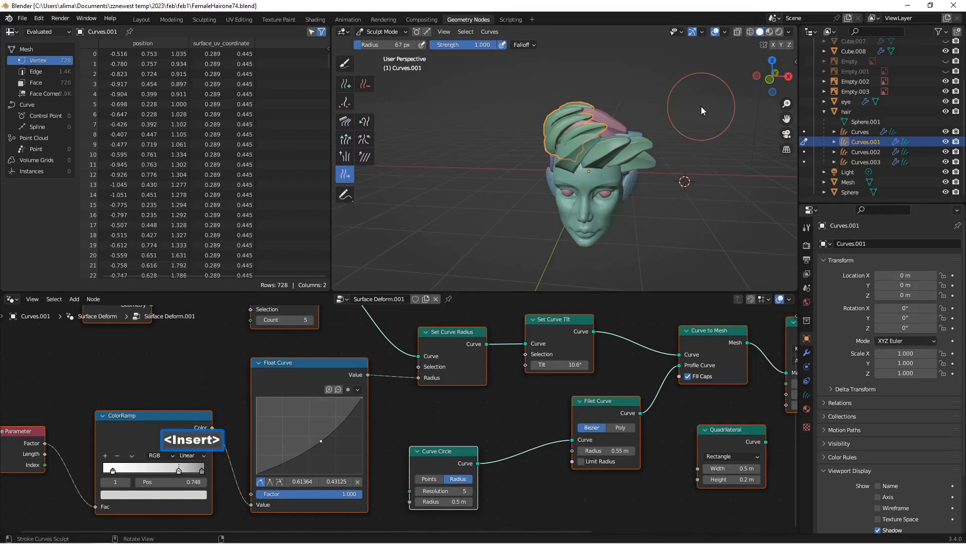
Step: Return Curves.001 to Object Mode and put the Curves.002 side strands into Sculpt Mode
{"action": "middle_click_drag", "start_coordinate": [689, 136], "coordinate": [584, 132]}
{"action": "scroll", "coordinate": [584, 136], "scroll_direction": "up", "scroll_amount": 2}
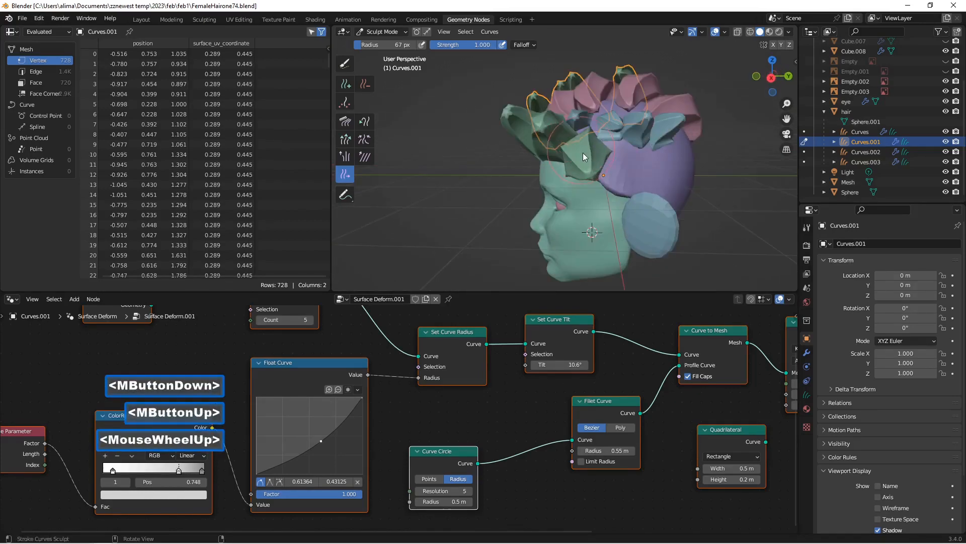
{"action": "left_click", "coordinate": [865, 152]}
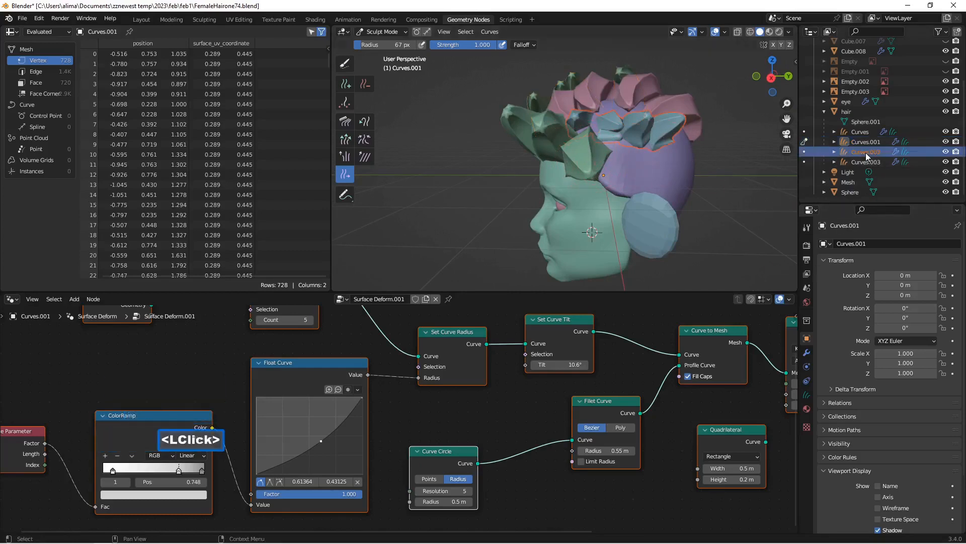
{"action": "mouse_move", "coordinate": [638, 151]}
{"action": "middle_mouse_down"}
{"action": "mouse_move", "coordinate": [596, 152]}
{"action": "mouse_move", "coordinate": [629, 154]}
{"action": "middle_mouse_up"}
{"action": "left_click", "coordinate": [400, 31]}
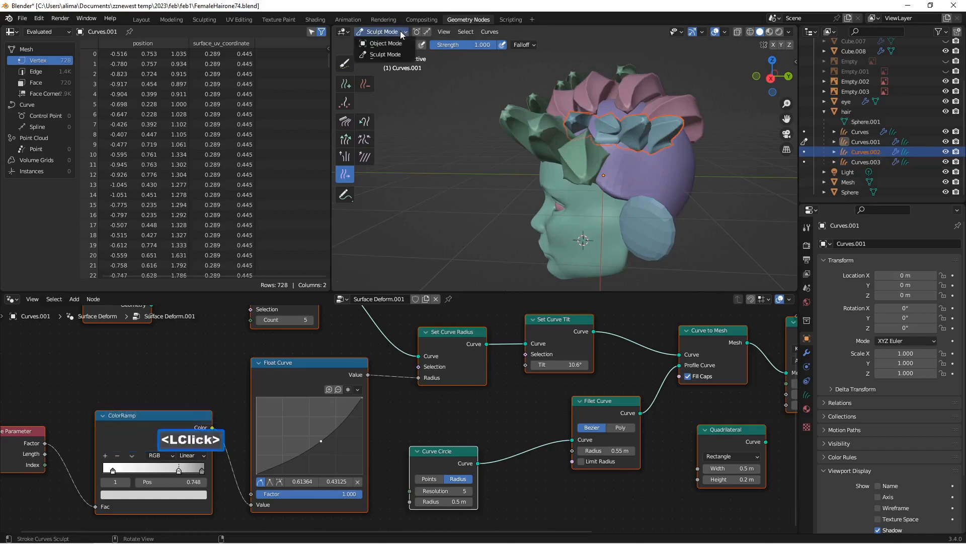
{"action": "left_click", "coordinate": [401, 43]}
{"action": "left_click", "coordinate": [852, 150]}
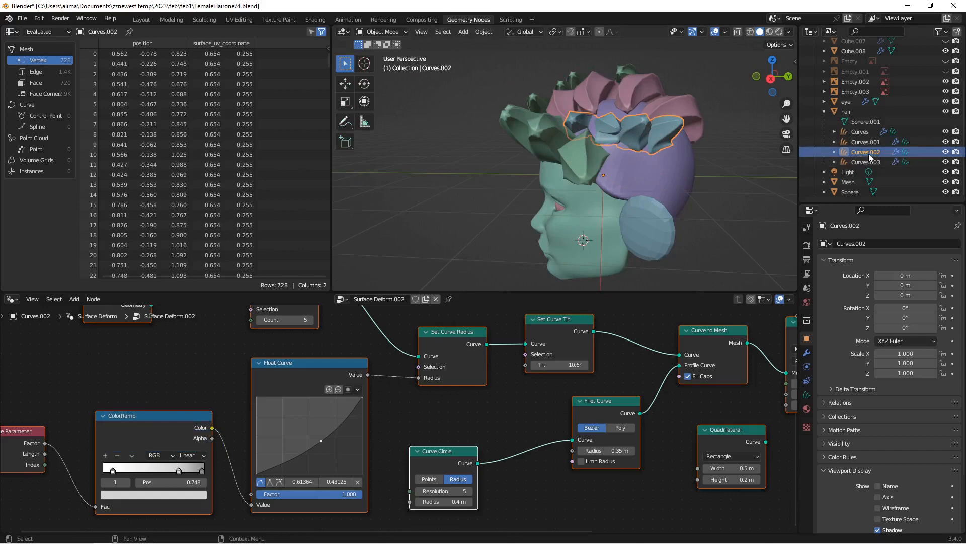
{"action": "left_click", "coordinate": [391, 32]}
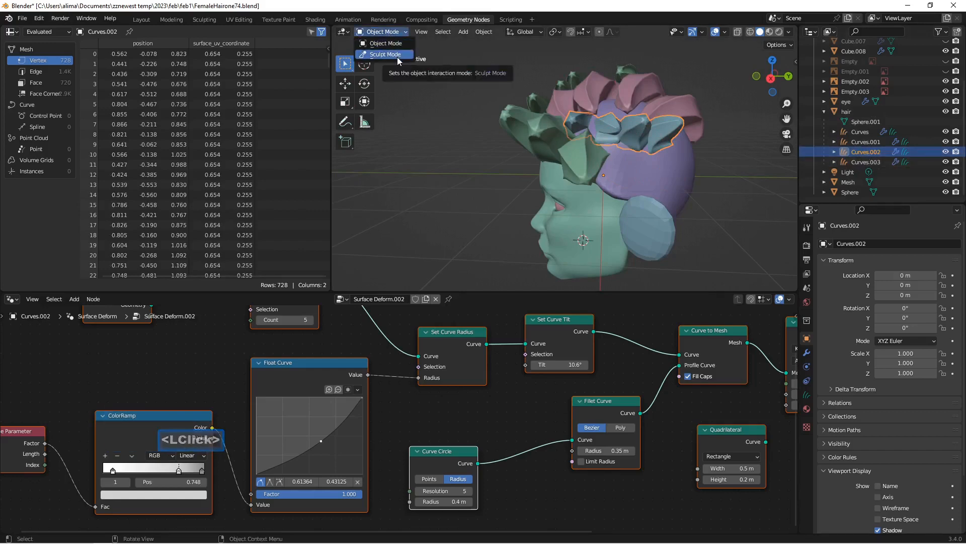
{"action": "left_click", "coordinate": [397, 56]}
Step: Bend the middle Curves.002 strand down over the side of the hair cap with the Snake Hook brush
{"action": "middle_click_drag", "start_coordinate": [399, 67], "coordinate": [372, 112]}
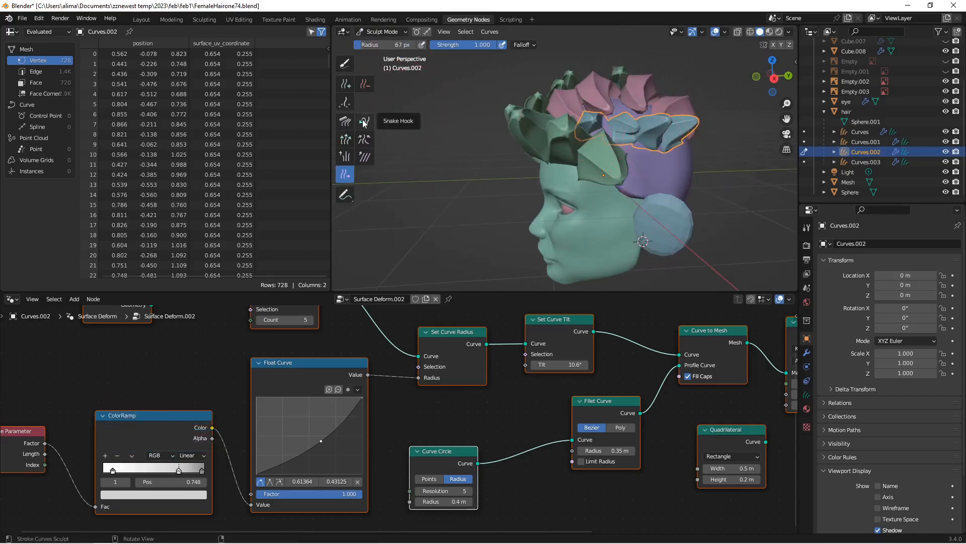
{"action": "left_click", "coordinate": [365, 127]}
{"action": "scroll", "coordinate": [458, 137], "scroll_direction": "up", "scroll_amount": 3}
{"action": "scroll", "coordinate": [461, 137], "scroll_direction": "down", "scroll_amount": 3}
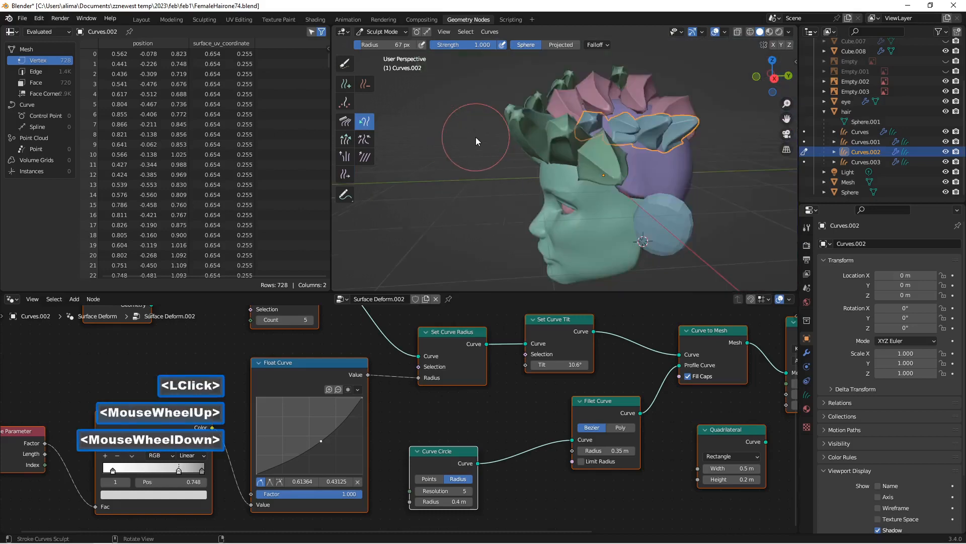
{"action": "middle_click_drag", "start_coordinate": [506, 137], "coordinate": [523, 136]}
{"action": "scroll", "coordinate": [527, 137], "scroll_direction": "up", "scroll_amount": 4}
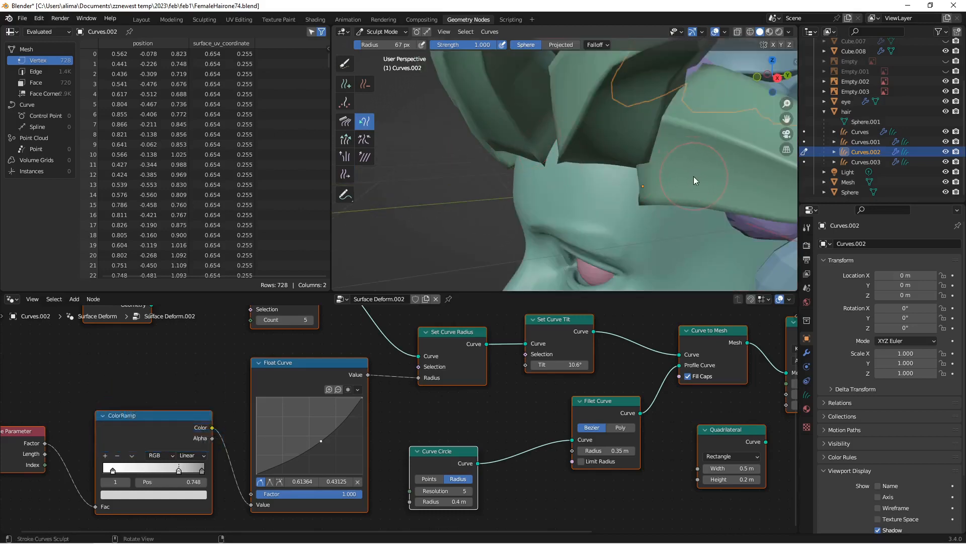
{"action": "scroll", "coordinate": [694, 177], "scroll_direction": "down", "scroll_amount": 4}
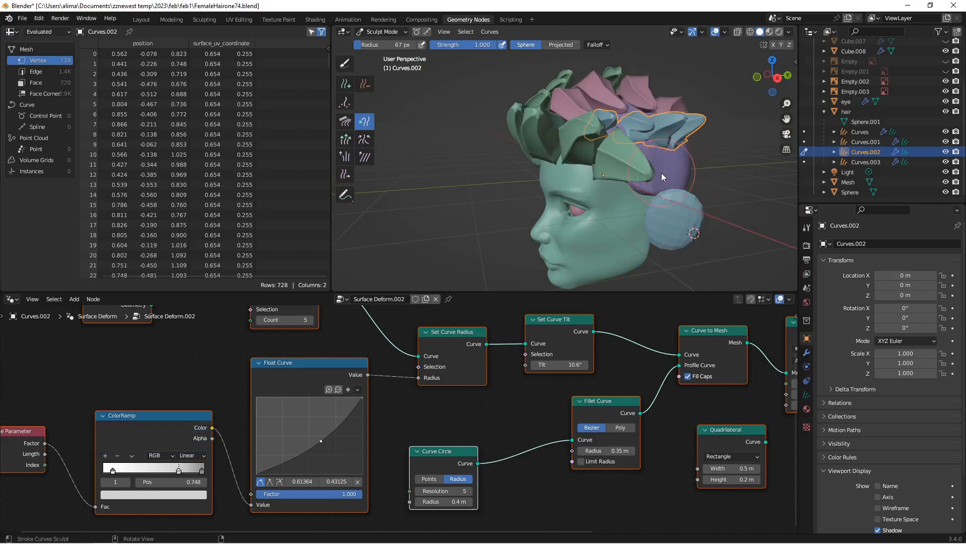
{"action": "middle_click_drag", "start_coordinate": [661, 174], "coordinate": [660, 176], "text": "ctrl"}
{"action": "middle_click_drag", "start_coordinate": [659, 177], "coordinate": [656, 170], "text": "ctrl"}
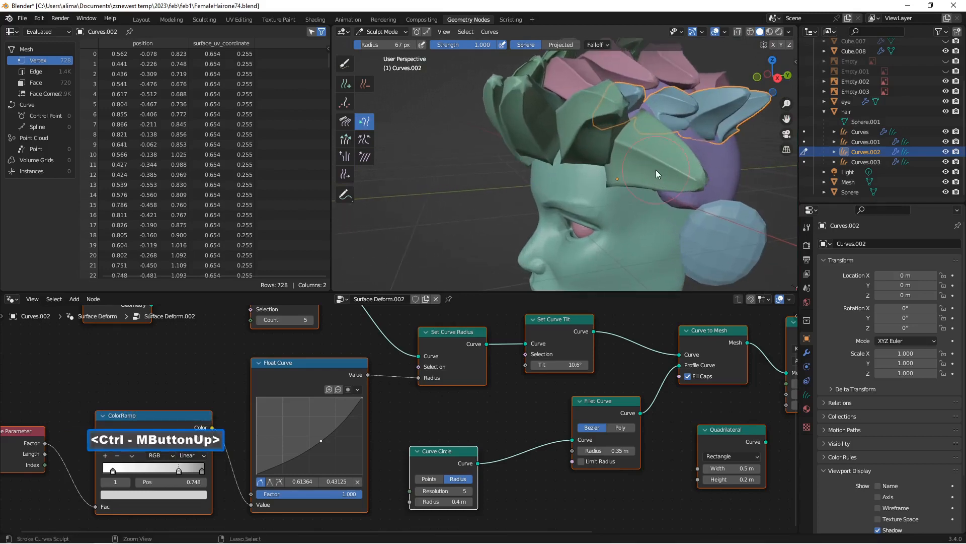
{"action": "left_click_drag", "start_coordinate": [787, 119], "coordinate": [768, 130]}
{"action": "middle_click_drag", "start_coordinate": [599, 159], "coordinate": [622, 159]}
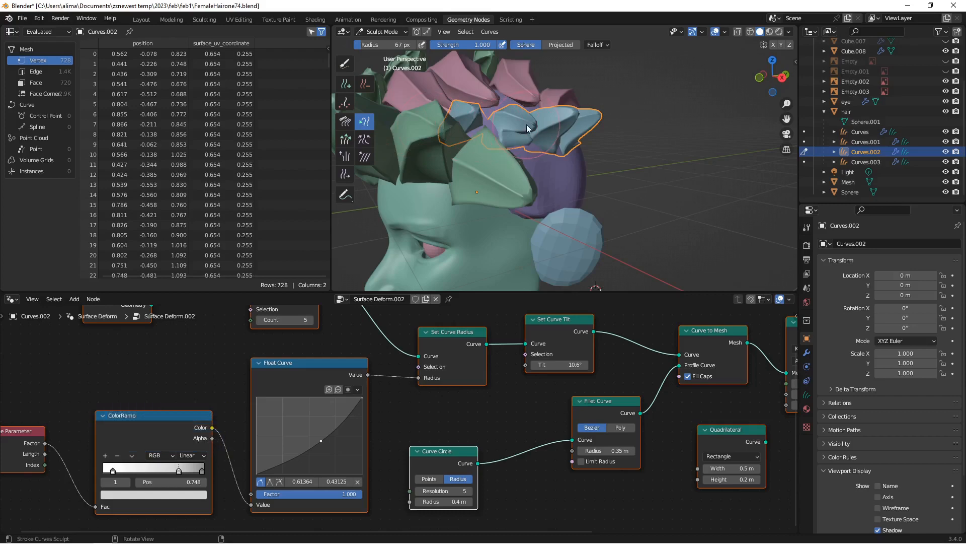
{"action": "left_click_drag", "start_coordinate": [530, 129], "coordinate": [533, 165]}
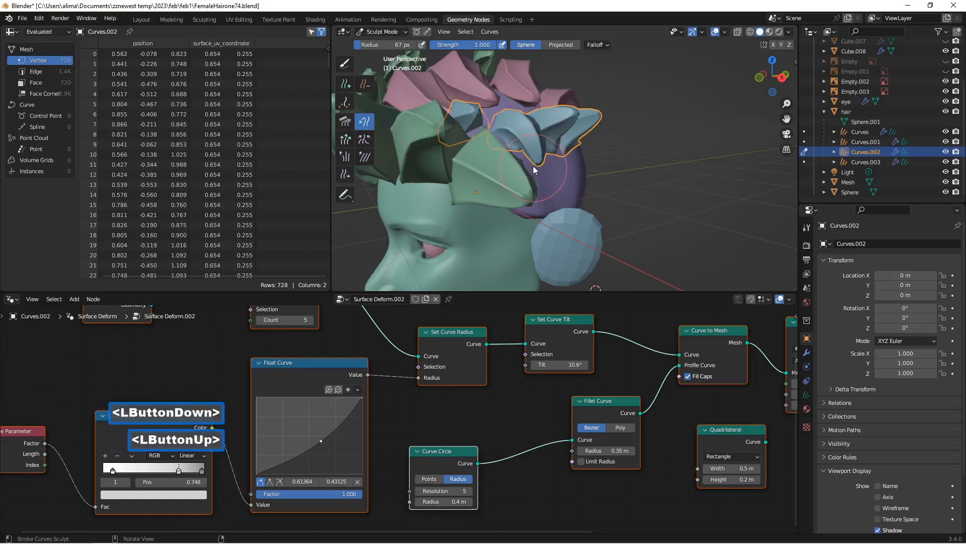
Step: Pull the rear Curves.002 strands down toward the ear and adjust the curve of their tips with the Snake Hook brush
{"action": "left_click_drag", "start_coordinate": [569, 118], "coordinate": [562, 189]}
{"action": "left_click_drag", "start_coordinate": [575, 156], "coordinate": [573, 166]}
{"action": "middle_click_drag", "start_coordinate": [573, 166], "coordinate": [536, 149]}
{"action": "mouse_move", "coordinate": [528, 115]}
{"action": "left_mouse_down"}
{"action": "mouse_move", "coordinate": [524, 107]}
{"action": "mouse_move", "coordinate": [514, 153]}
{"action": "mouse_move", "coordinate": [508, 128]}
{"action": "mouse_move", "coordinate": [525, 113]}
{"action": "mouse_move", "coordinate": [516, 162]}
{"action": "mouse_move", "coordinate": [508, 154]}
{"action": "left_mouse_up"}
{"action": "mouse_move", "coordinate": [508, 154]}
{"action": "middle_mouse_down"}
{"action": "mouse_move", "coordinate": [536, 164]}
{"action": "mouse_move", "coordinate": [561, 141]}
{"action": "middle_mouse_up"}
{"action": "left_click_drag", "start_coordinate": [560, 142], "coordinate": [565, 187]}
{"action": "left_click_drag", "start_coordinate": [572, 132], "coordinate": [569, 166]}
{"action": "middle_click_drag", "start_coordinate": [568, 166], "coordinate": [514, 137]}
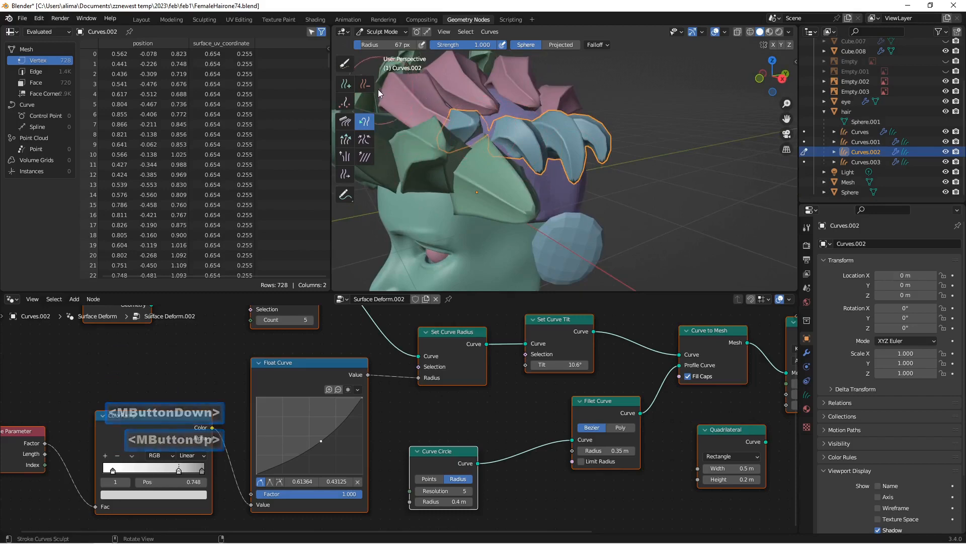
Step: Remove the small foremost Curves.002 strand with the Delete brush and save the file incrementally as FemaleHairone76.blend
{"action": "left_click", "coordinate": [364, 84]}
{"action": "left_click", "coordinate": [471, 132]}
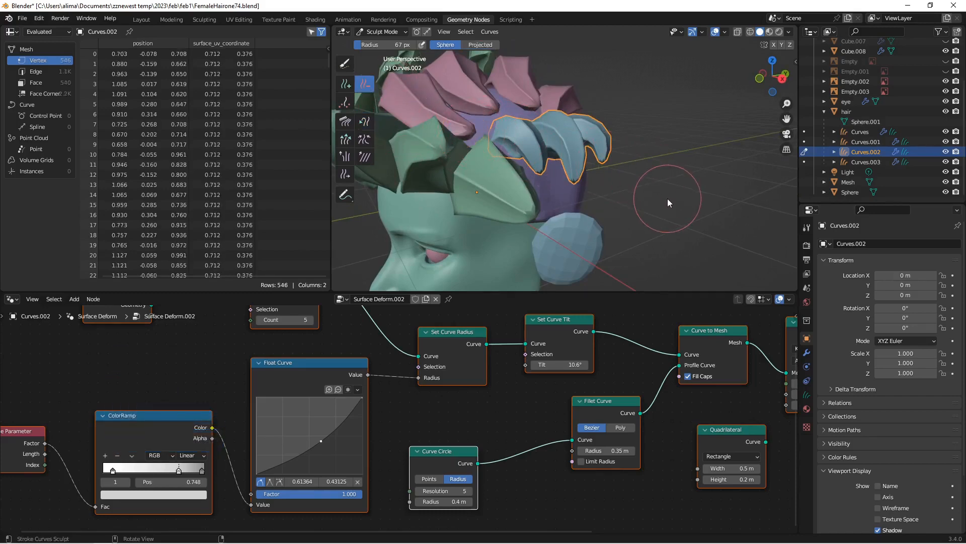
{"action": "key", "text": "Insert"}
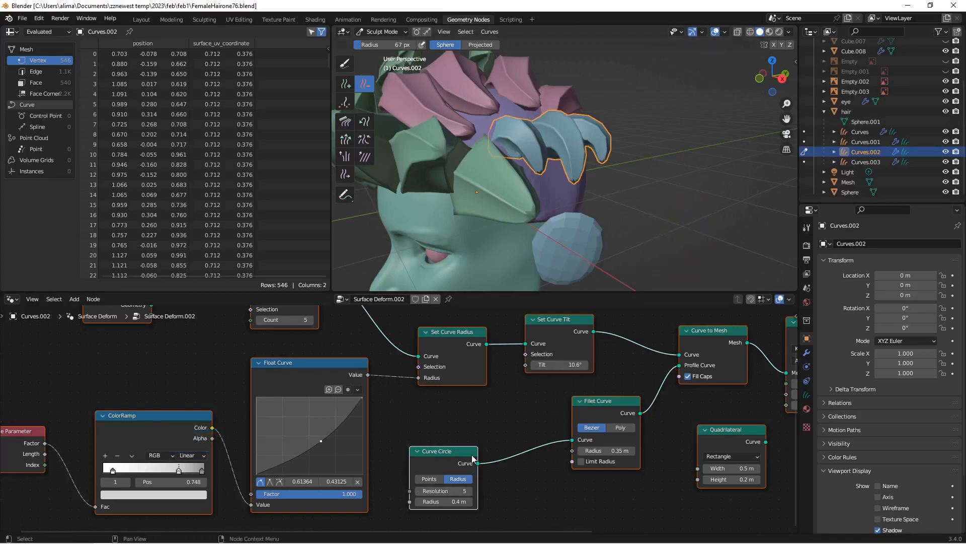
Step: Set the Curve Circle radius of Curves.002 to 0.6 m and its Fillet Curve radius to 0.55 m
{"action": "left_click", "coordinate": [471, 501]}
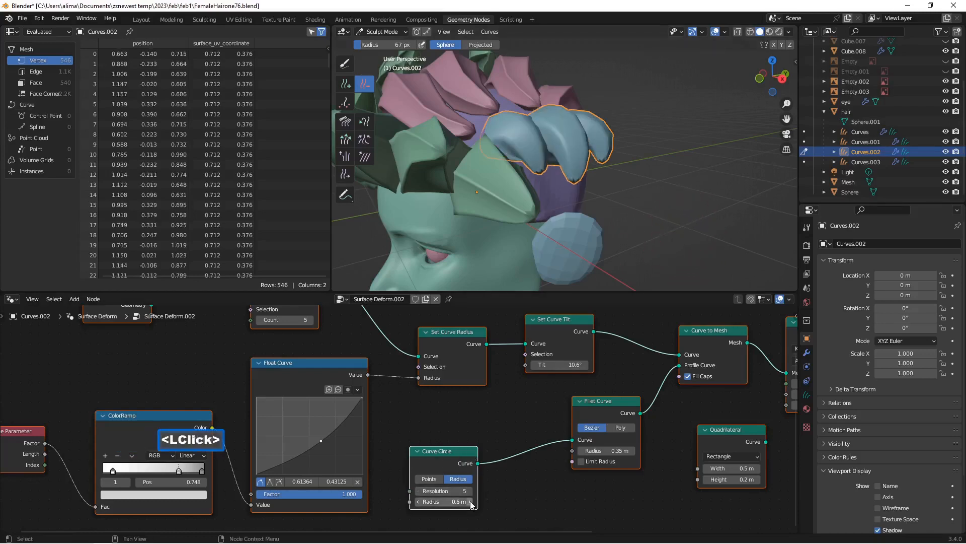
{"action": "left_click", "coordinate": [471, 501]}
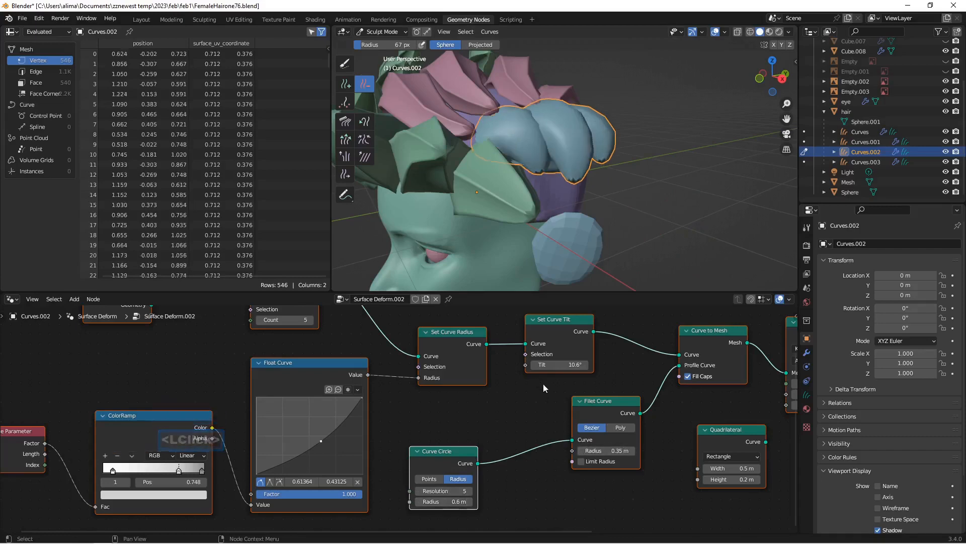
{"action": "left_click", "coordinate": [633, 450]}
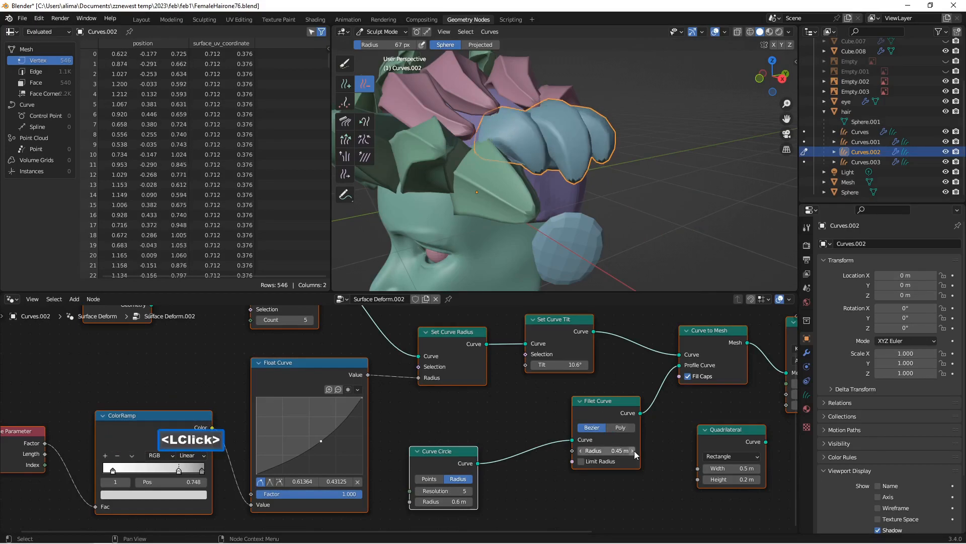
{"action": "left_click", "coordinate": [634, 451]}
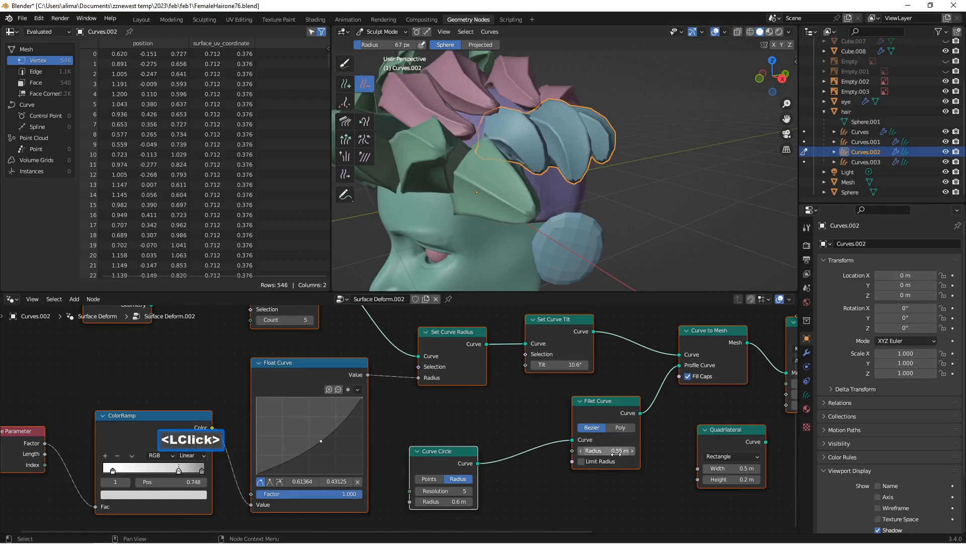
{"action": "middle_click_drag", "start_coordinate": [669, 226], "coordinate": [650, 216]}
{"action": "scroll", "coordinate": [669, 211], "scroll_direction": "down", "scroll_amount": 3}
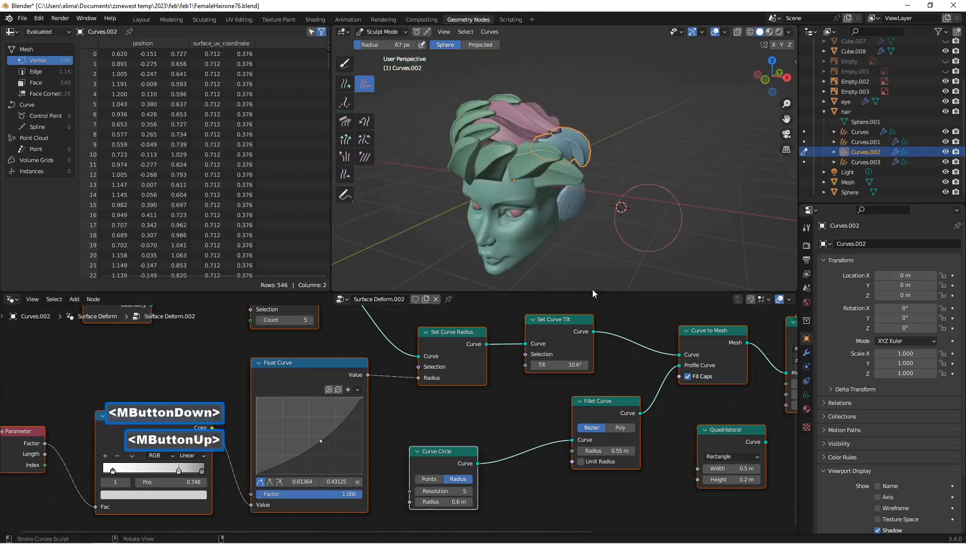
Step: Set the Curve Circle radius of Curves.002 to 0.5 m and its Fillet Curve radius to 0.45 m
{"action": "left_click", "coordinate": [418, 502]}
{"action": "middle_click_drag", "start_coordinate": [586, 240], "coordinate": [559, 237]}
{"action": "scroll", "coordinate": [573, 248], "scroll_direction": "up", "scroll_amount": 2}
{"action": "scroll", "coordinate": [559, 236], "scroll_direction": "up", "scroll_amount": 1}
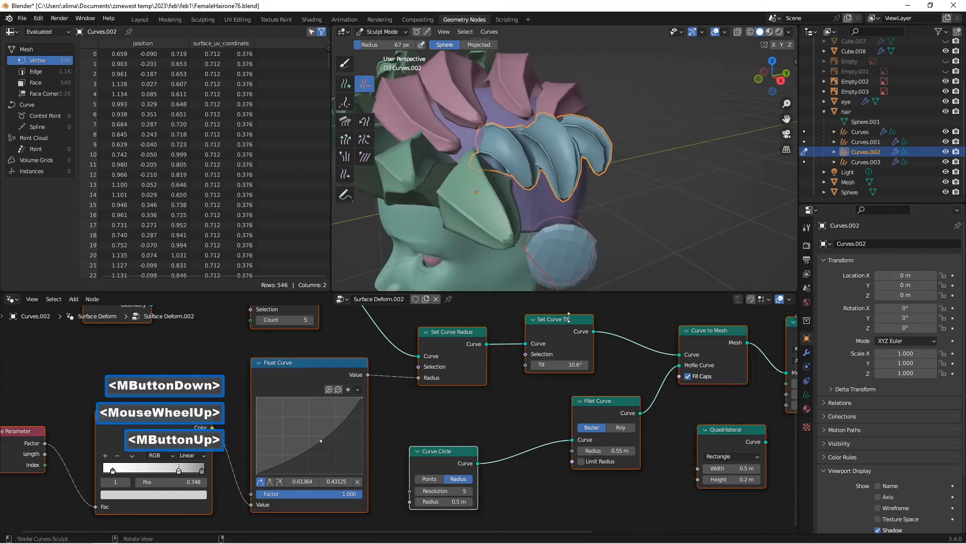
{"action": "left_click", "coordinate": [580, 451]}
Step: Add more Curves.002 strands across the bare back of the hair cap with the Add brush, interpolating length, shape and point count
{"action": "middle_click_drag", "start_coordinate": [579, 225], "coordinate": [520, 216]}
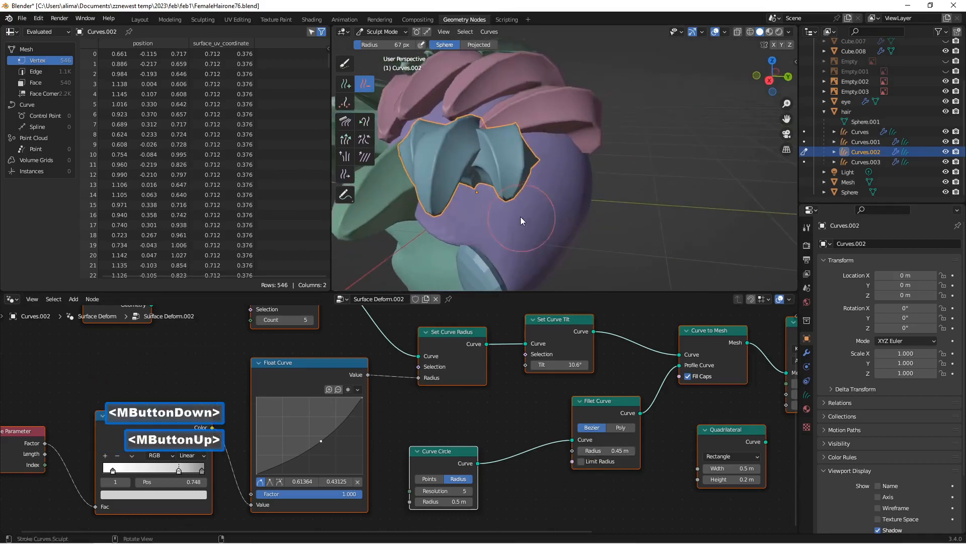
{"action": "left_click", "coordinate": [345, 87]}
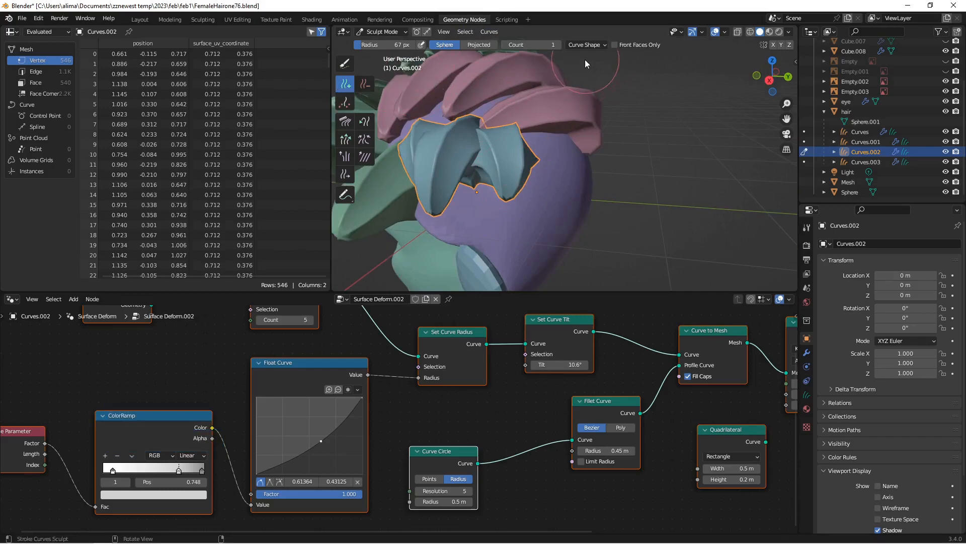
{"action": "left_click", "coordinate": [593, 44]}
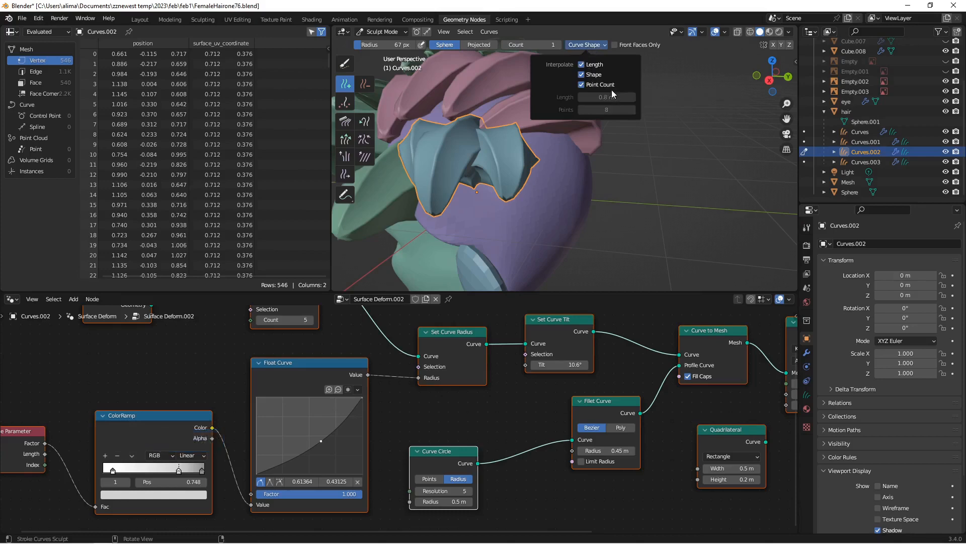
{"action": "middle_click_drag", "start_coordinate": [654, 165], "coordinate": [509, 160]}
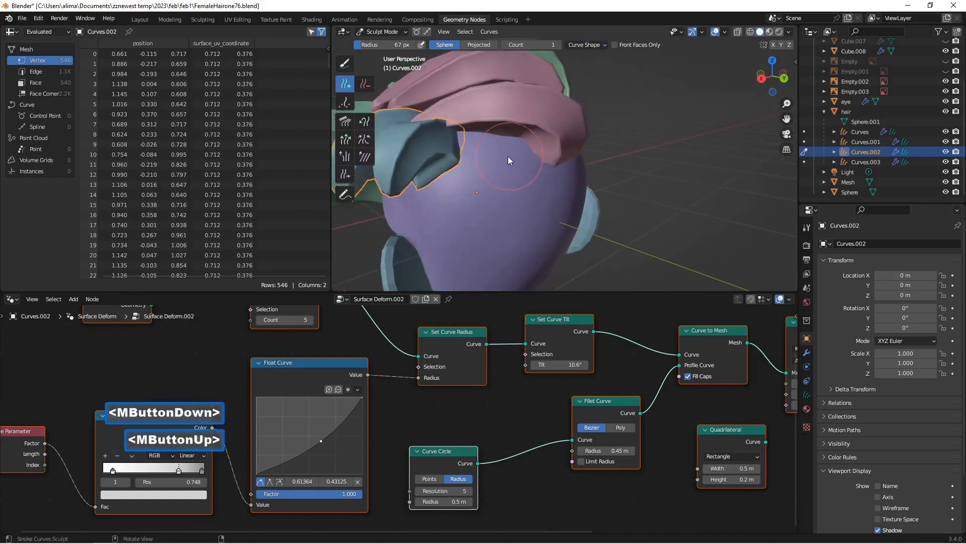
{"action": "left_click_drag", "start_coordinate": [482, 162], "coordinate": [479, 162]}
{"action": "left_click", "coordinate": [523, 166]}
{"action": "mouse_move", "coordinate": [526, 167]}
{"action": "middle_mouse_down"}
{"action": "mouse_move", "coordinate": [539, 171]}
{"action": "mouse_move", "coordinate": [530, 170]}
{"action": "middle_mouse_up"}
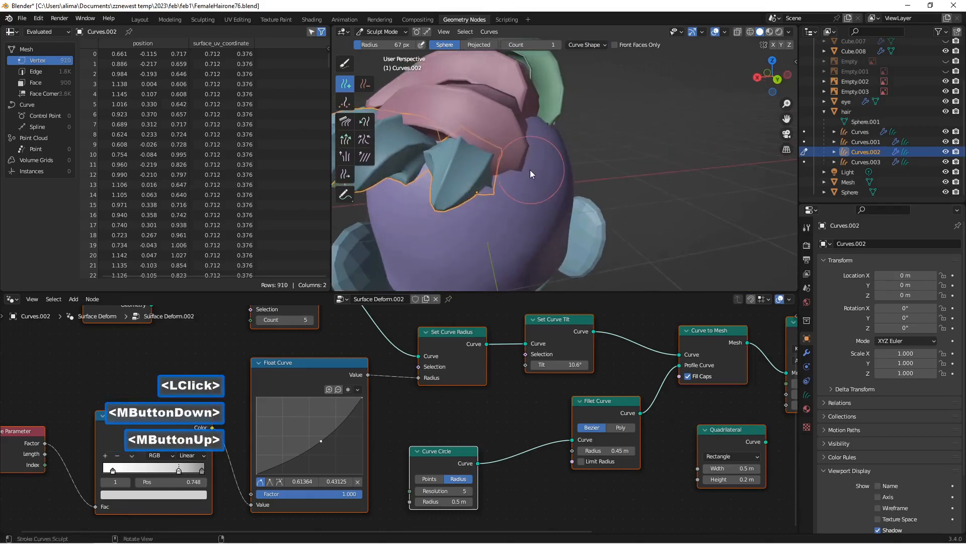
{"action": "left_click", "coordinate": [530, 170]}
Step: Check the extended Curves.002 row from the side of the head and save the file incrementally as FemaleHairone78.blend
{"action": "middle_click_drag", "start_coordinate": [467, 185], "coordinate": [569, 167]}
{"action": "scroll", "coordinate": [484, 169], "scroll_direction": "down", "scroll_amount": 4}
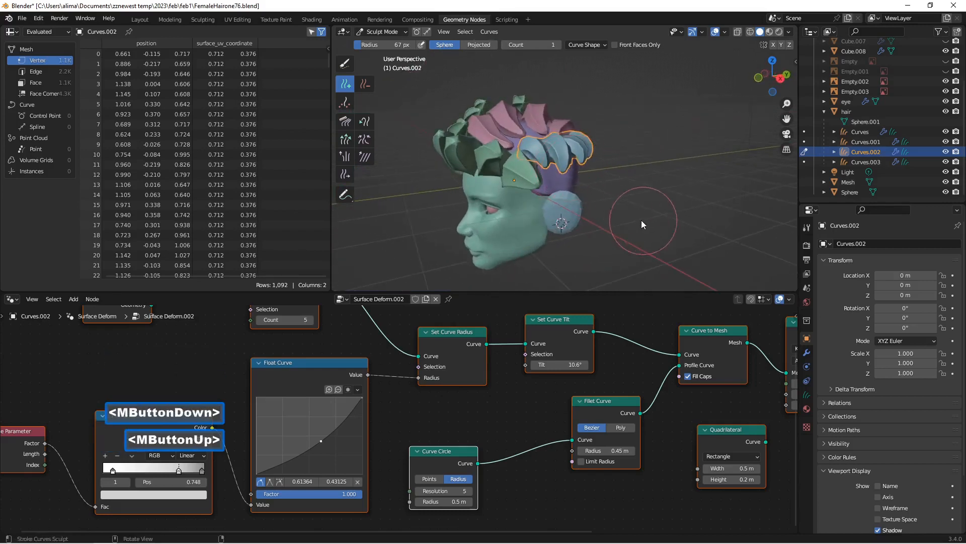
{"action": "middle_click_drag", "start_coordinate": [641, 219], "coordinate": [659, 207]}
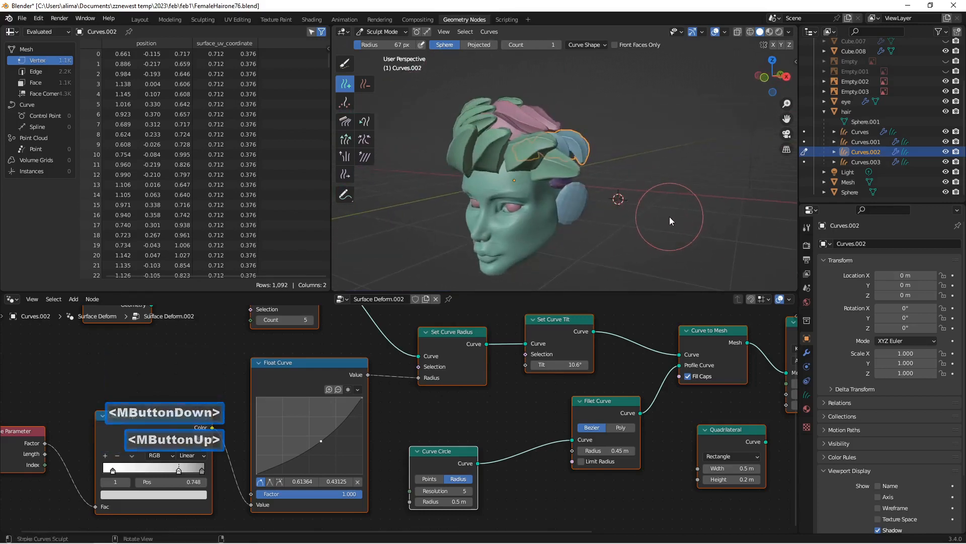
{"action": "key", "text": "Insert"}
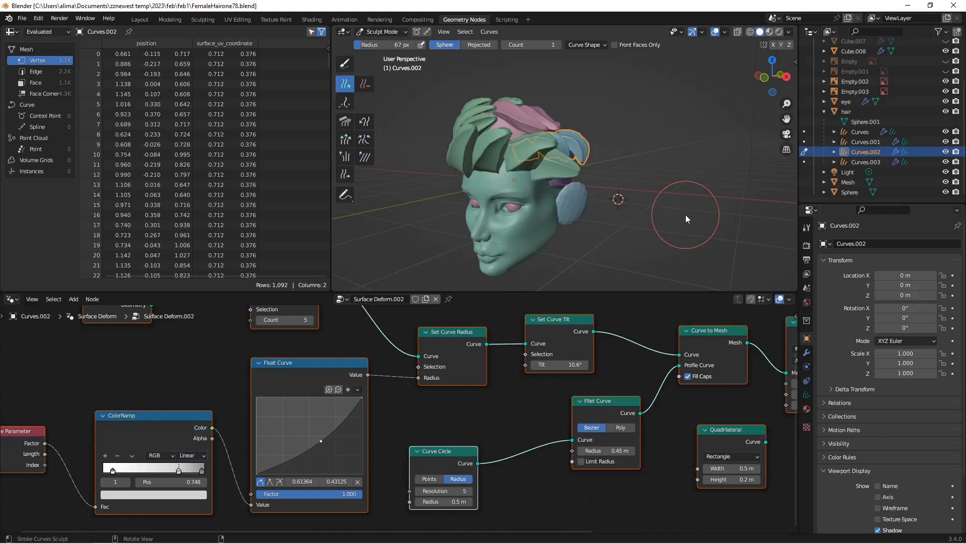
Step: Inspect the whole hairstyle from the front and sides, and save the file incrementally as FemaleHairone80.blend
{"action": "scroll", "coordinate": [674, 213], "scroll_direction": "up", "scroll_amount": 3}
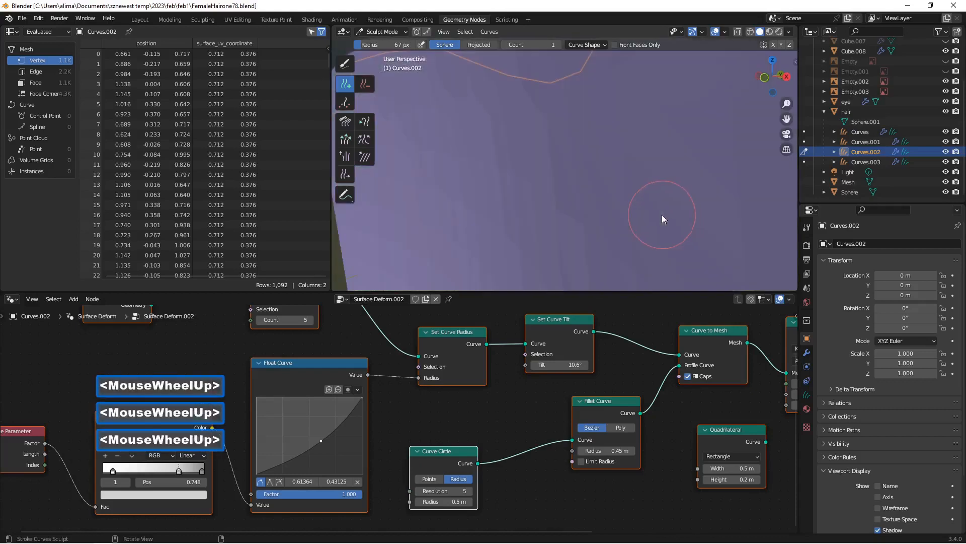
{"action": "scroll", "coordinate": [660, 213], "scroll_direction": "down", "scroll_amount": 2}
{"action": "middle_click_drag", "start_coordinate": [511, 172], "coordinate": [540, 170]}
{"action": "scroll", "coordinate": [532, 168], "scroll_direction": "down", "scroll_amount": 1}
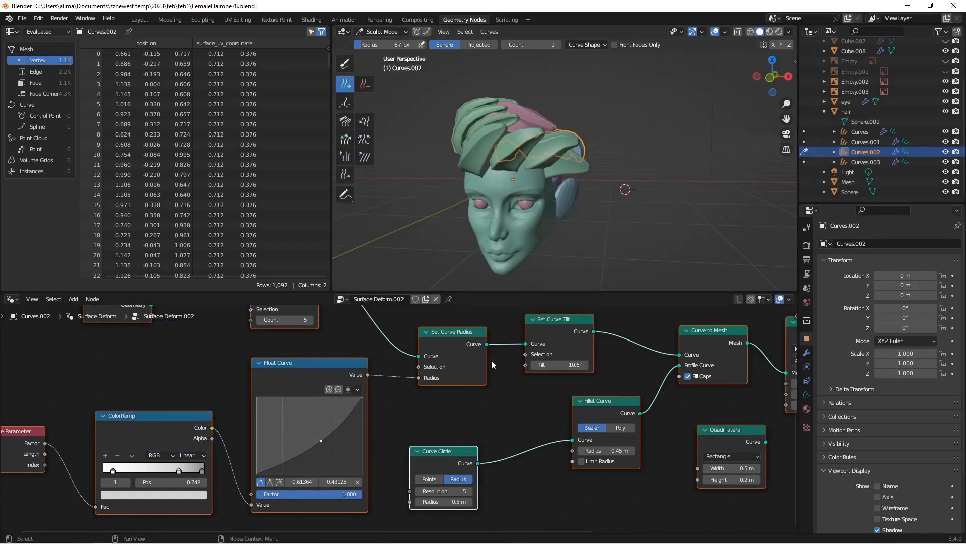
{"action": "middle_click_drag", "start_coordinate": [547, 219], "coordinate": [484, 199]}
{"action": "mouse_move", "coordinate": [467, 150]}
{"action": "middle_mouse_down"}
{"action": "mouse_move", "coordinate": [551, 166]}
{"action": "mouse_move", "coordinate": [527, 159]}
{"action": "middle_mouse_up"}
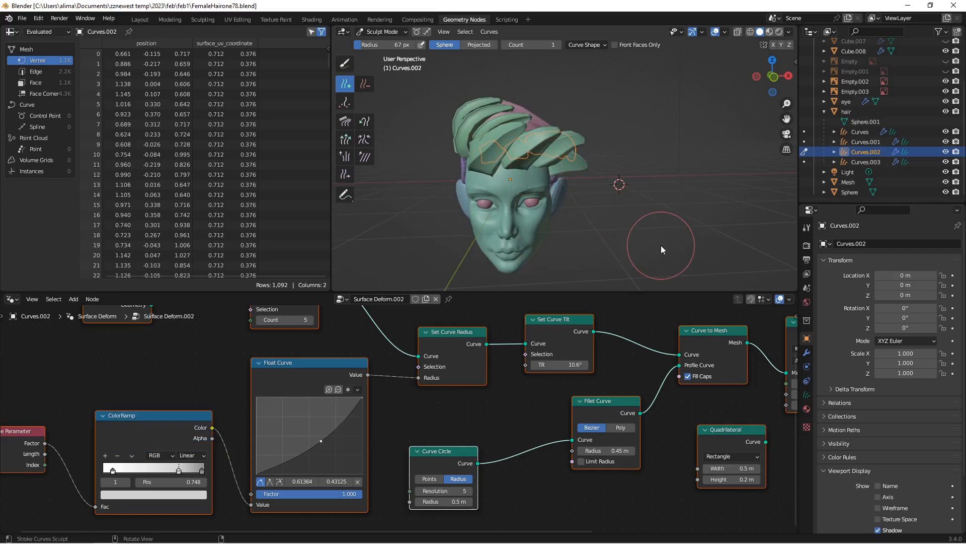
{"action": "key", "text": "Insert"}
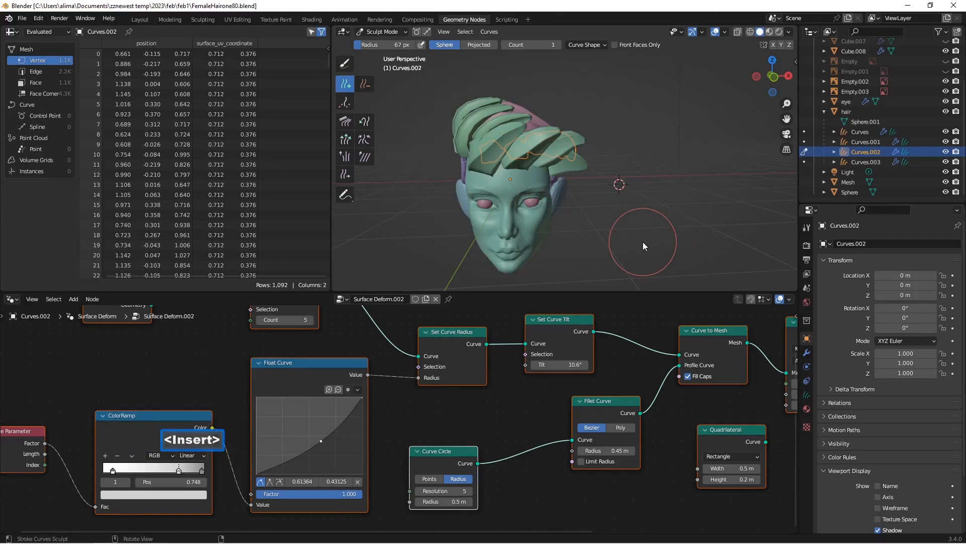
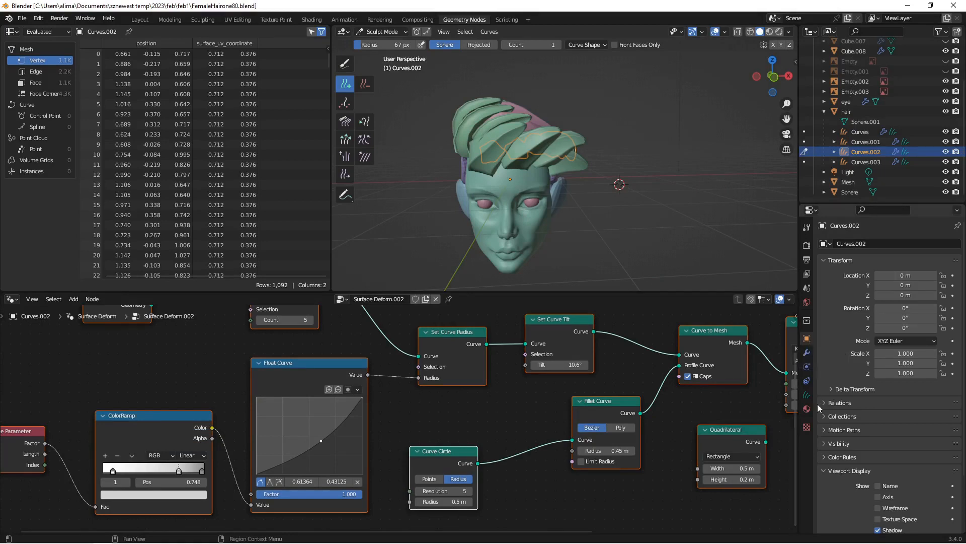
Step: Enable the wireframe display for Curves.002 and examine its strand mesh from the side of the head
{"action": "scroll", "coordinate": [837, 437], "scroll_direction": "down", "scroll_amount": 2}
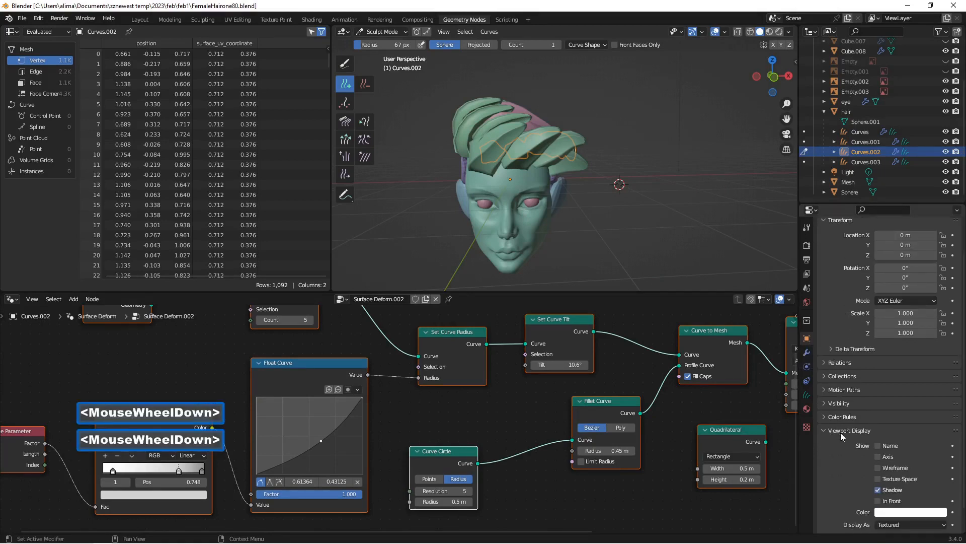
{"action": "left_click", "coordinate": [880, 466]}
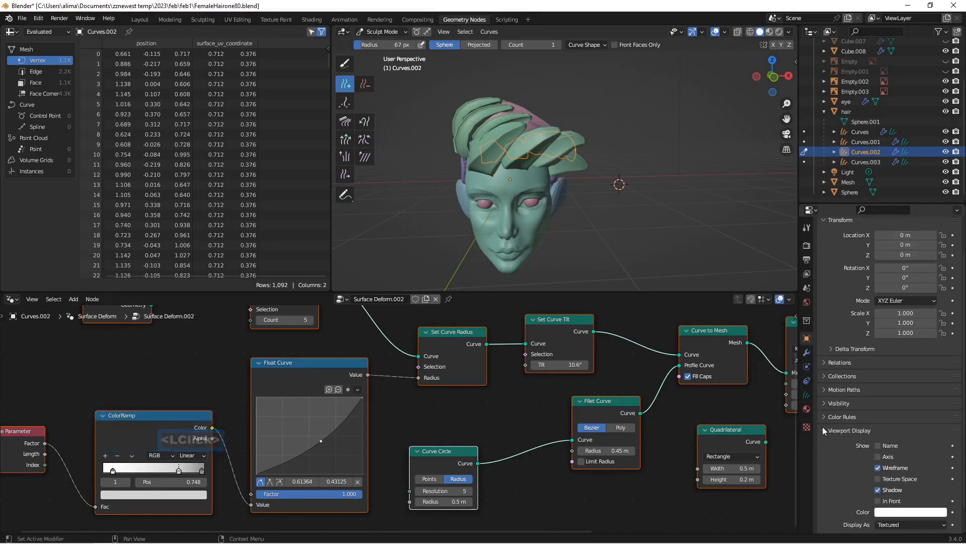
{"action": "middle_click_drag", "start_coordinate": [609, 210], "coordinate": [532, 204]}
{"action": "scroll", "coordinate": [527, 210], "scroll_direction": "up", "scroll_amount": 3}
{"action": "scroll", "coordinate": [529, 210], "scroll_direction": "down", "scroll_amount": 2}
{"action": "scroll", "coordinate": [533, 210], "scroll_direction": "up", "scroll_amount": 3}
{"action": "scroll", "coordinate": [533, 204], "scroll_direction": "down", "scroll_amount": 3}
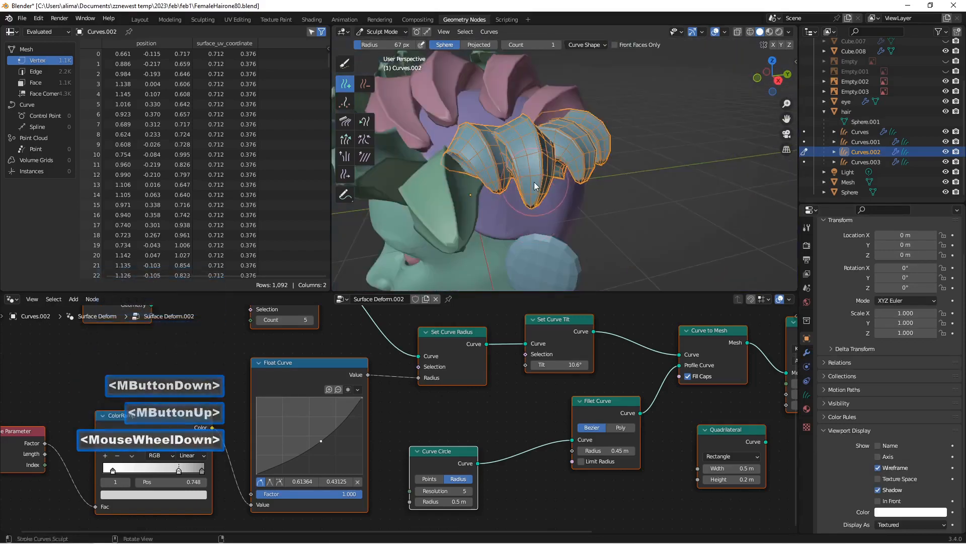
{"action": "middle_click_drag", "start_coordinate": [527, 167], "coordinate": [526, 174]}
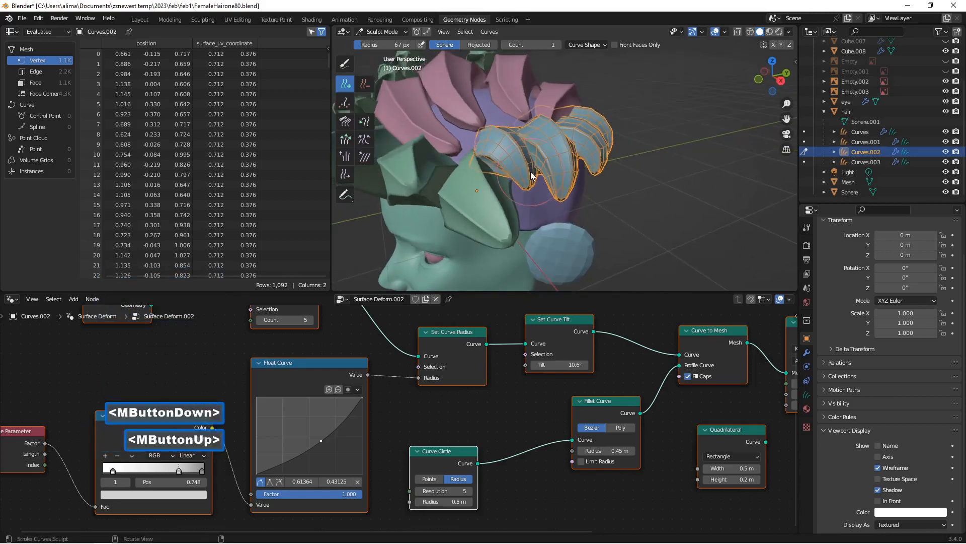
Step: Try a Resample Curve count of 4 on Curves.002 and restore the count to 5
{"action": "middle_click_drag", "start_coordinate": [318, 321], "coordinate": [398, 398]}
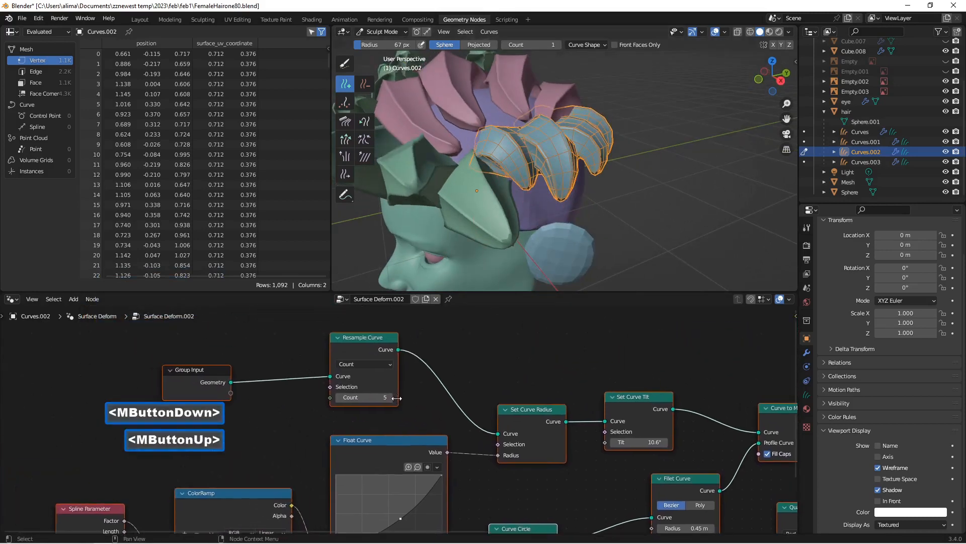
{"action": "left_click", "coordinate": [340, 397]}
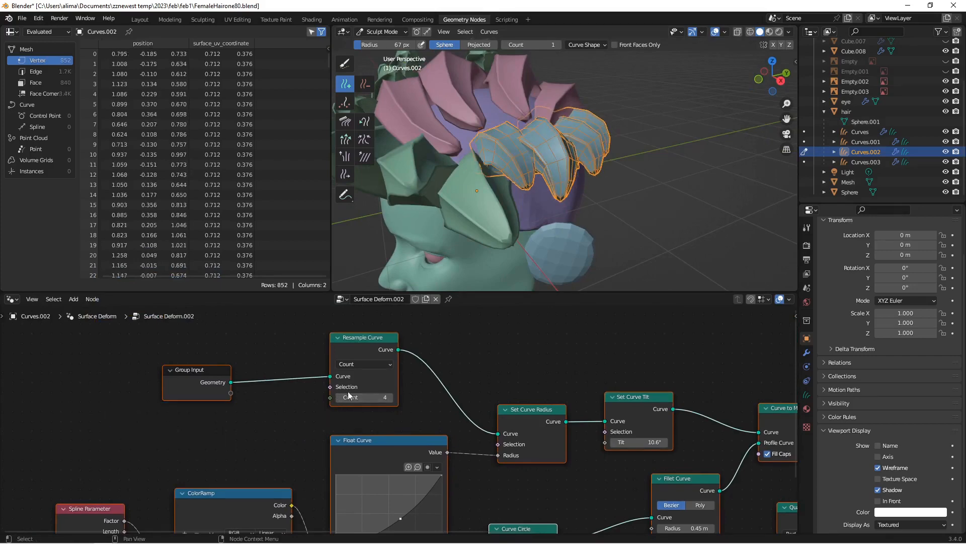
{"action": "left_click", "coordinate": [389, 397]}
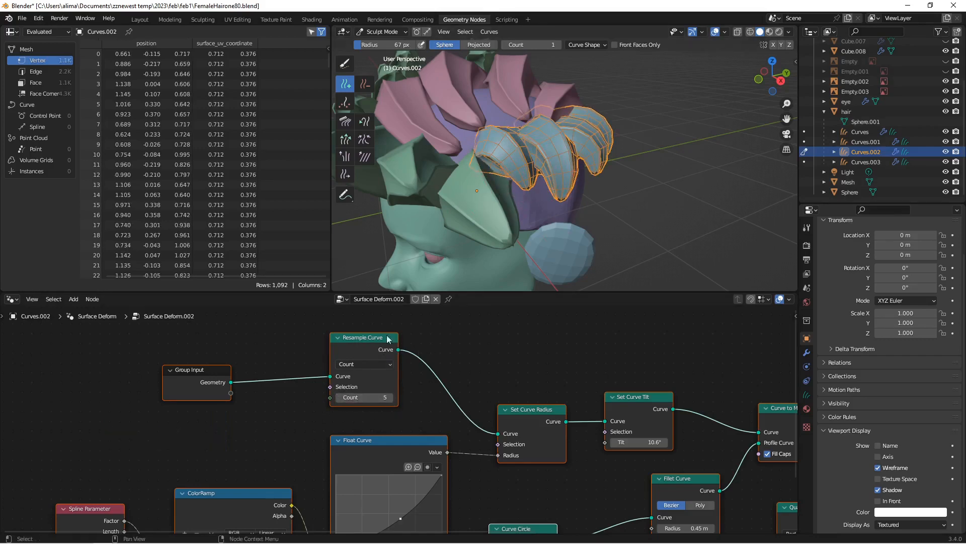
Step: Examine the wireframe topology at the pointed tips of the Curves.002 strands up close
{"action": "scroll", "coordinate": [597, 204], "scroll_direction": "up", "scroll_amount": 5}
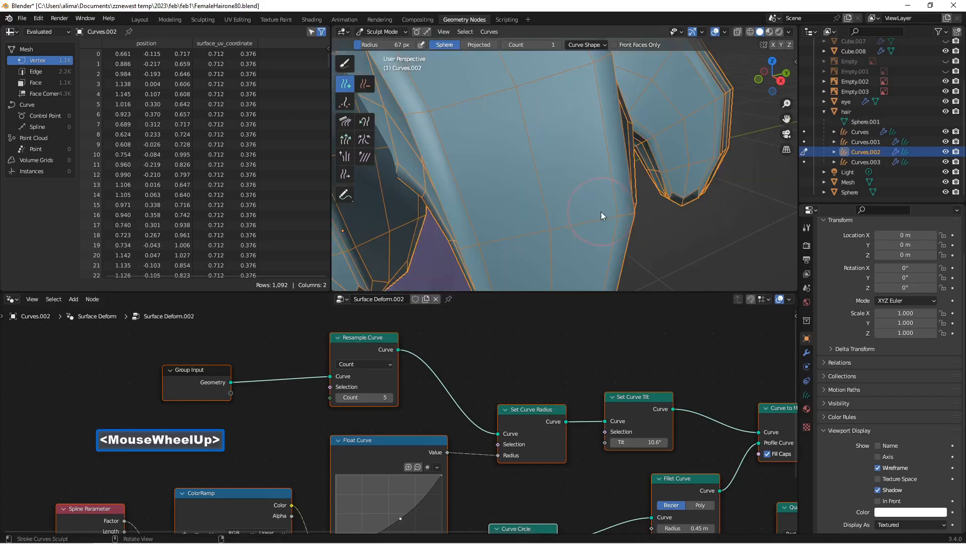
{"action": "middle_click_drag", "start_coordinate": [601, 212], "coordinate": [592, 198]}
{"action": "scroll", "coordinate": [591, 197], "scroll_direction": "down", "scroll_amount": 1}
{"action": "scroll", "coordinate": [592, 197], "scroll_direction": "up", "scroll_amount": 1}
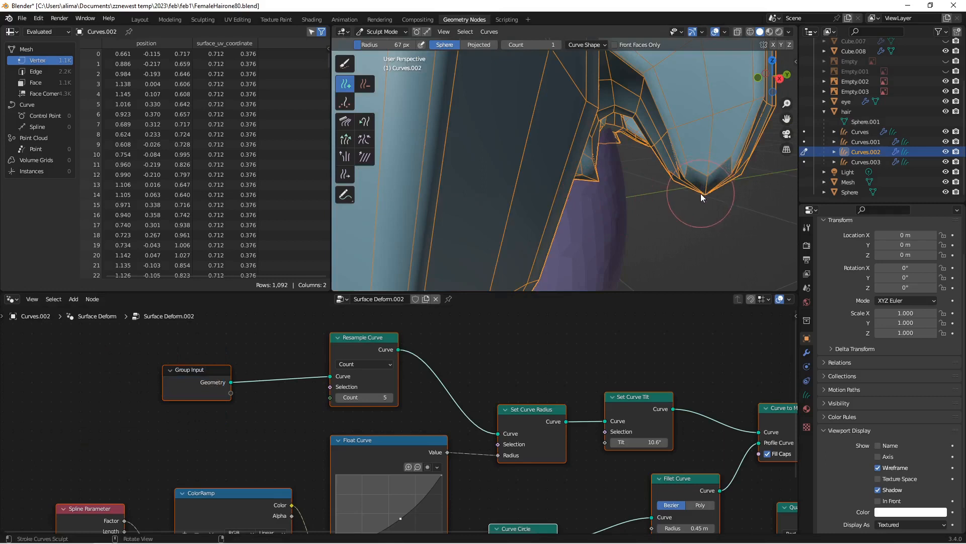
{"action": "middle_click_drag", "start_coordinate": [701, 193], "coordinate": [692, 193]}
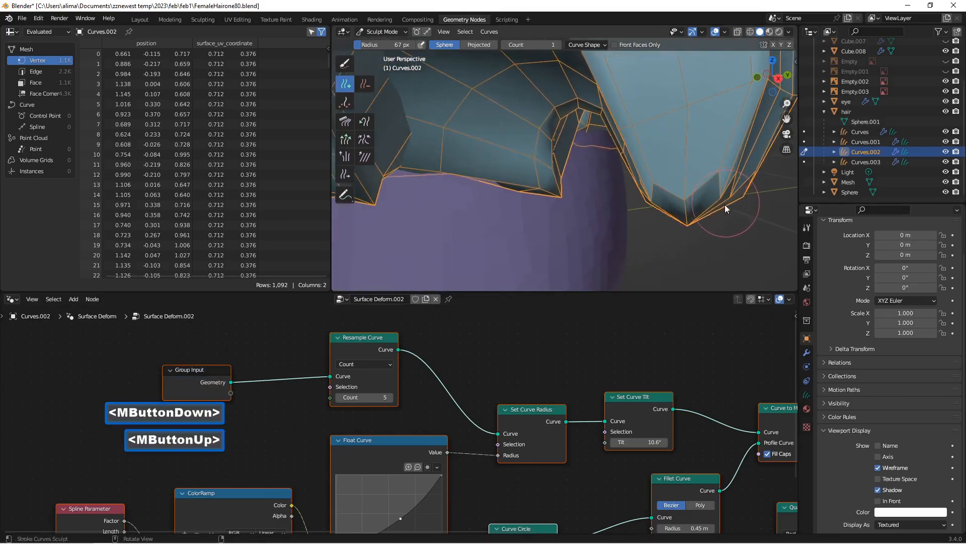
{"action": "scroll", "coordinate": [711, 207], "scroll_direction": "down", "scroll_amount": 4}
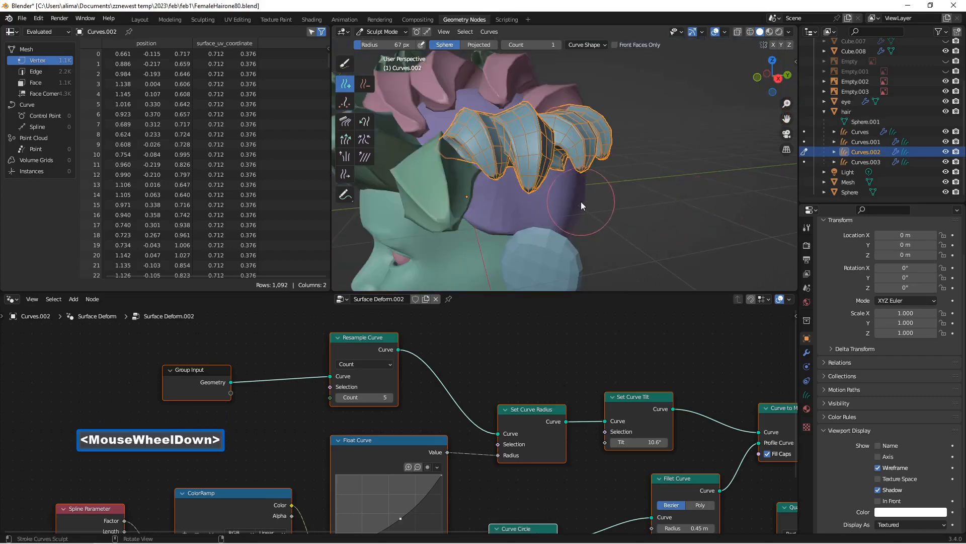
Step: Turn off Fill Caps in the Curve to Mesh node of Curves.002 and check the strand ends from the side and below
{"action": "middle_click_drag", "start_coordinate": [733, 428], "coordinate": [618, 374]}
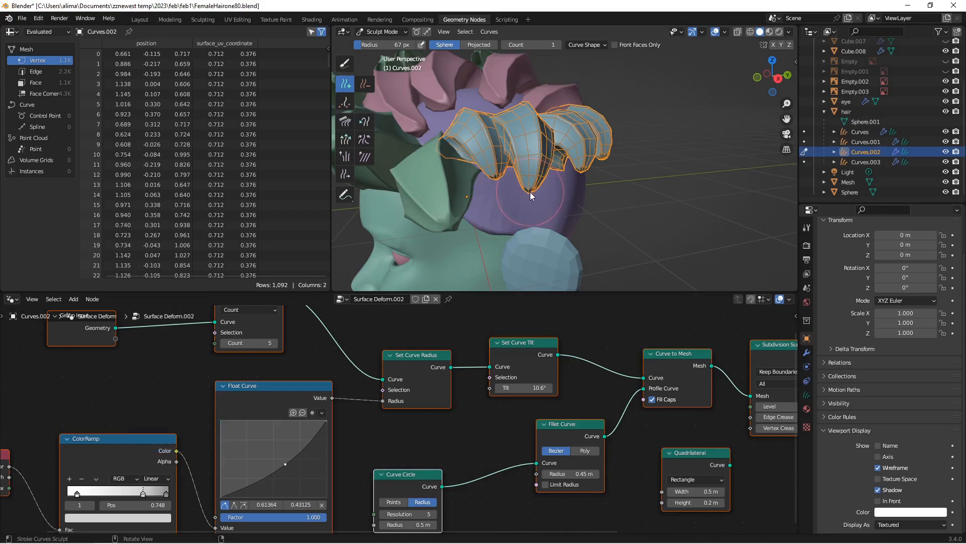
{"action": "middle_click_drag", "start_coordinate": [679, 408], "coordinate": [614, 408]}
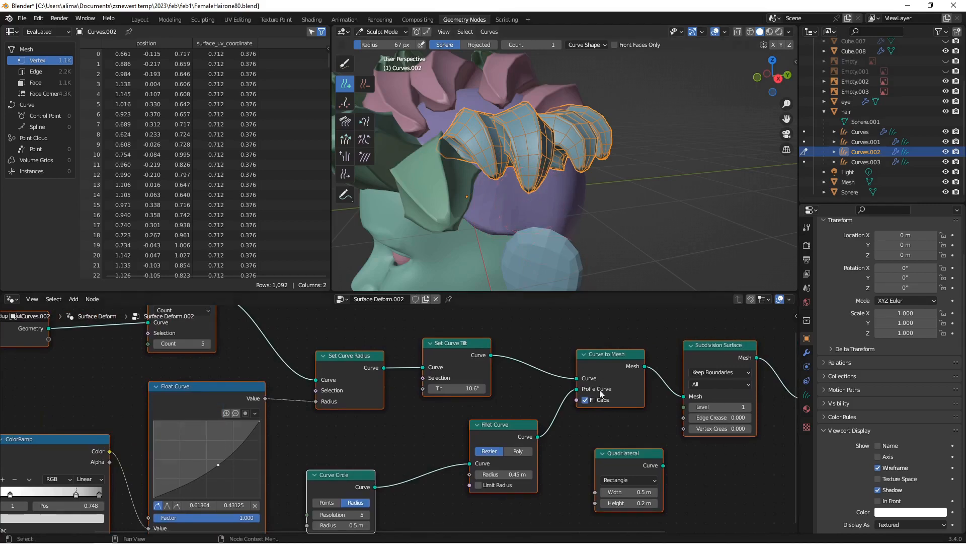
{"action": "scroll", "coordinate": [522, 212], "scroll_direction": "up", "scroll_amount": 5}
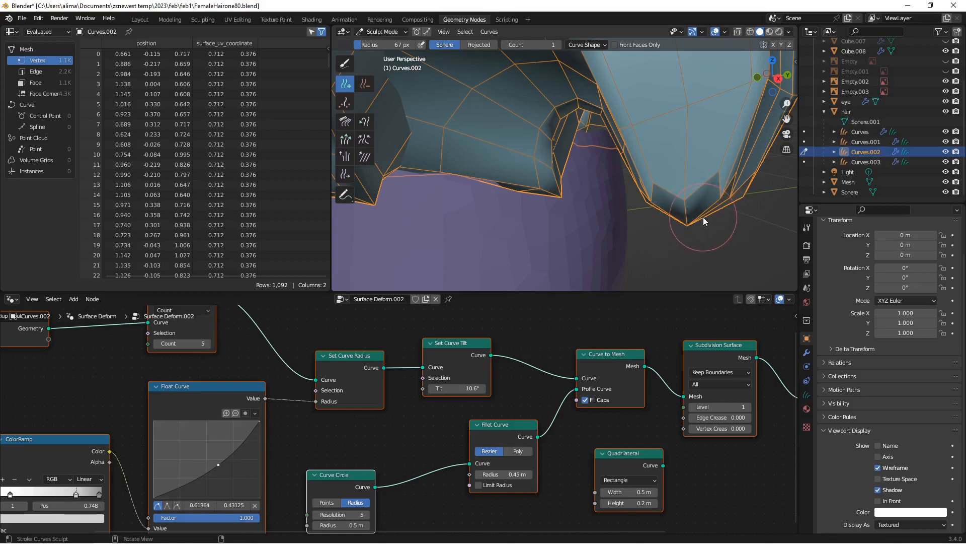
{"action": "left_click", "coordinate": [586, 400]}
{"action": "scroll", "coordinate": [695, 212], "scroll_direction": "down", "scroll_amount": 4}
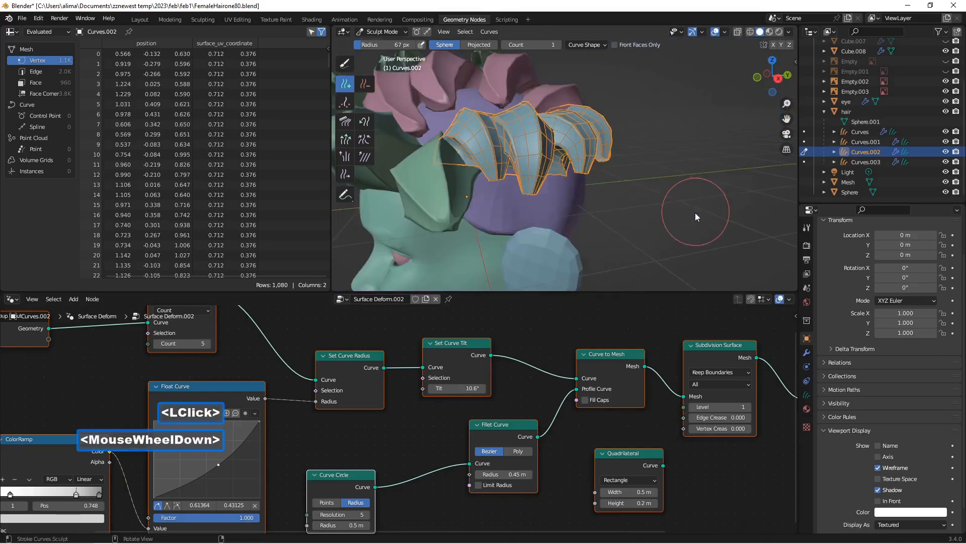
{"action": "middle_click_drag", "start_coordinate": [696, 212], "coordinate": [572, 165]}
{"action": "scroll", "coordinate": [577, 181], "scroll_direction": "up", "scroll_amount": 2}
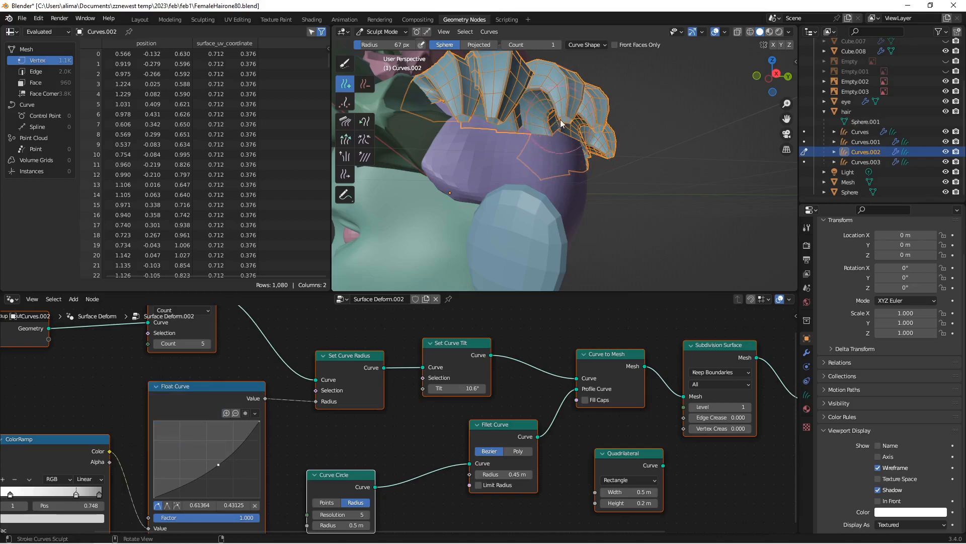
{"action": "middle_click_drag", "start_coordinate": [560, 122], "coordinate": [528, 117]}
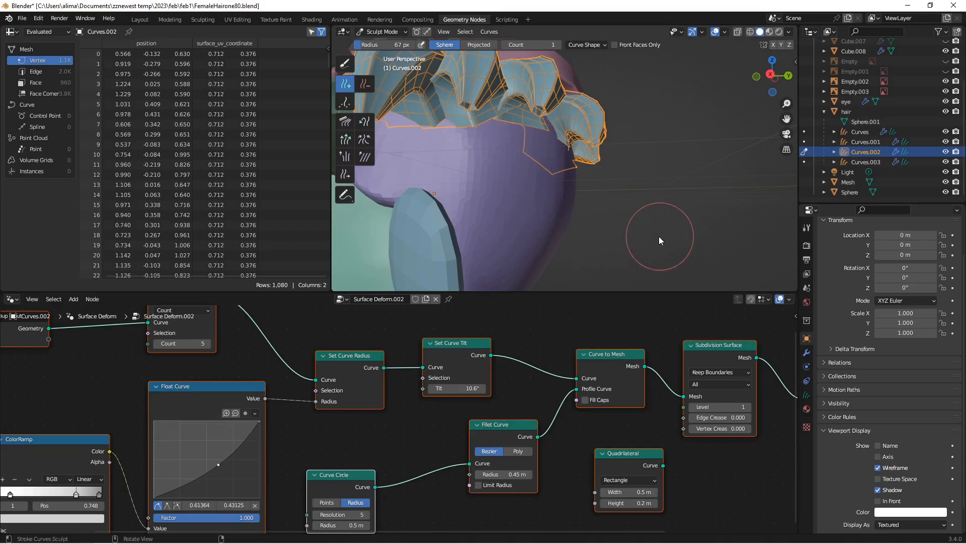
Step: In Object Mode, turn off Fill Caps for Curves, Curves.001 and Curves.003, and save the file incrementally as FemaleHairone83.blend
{"action": "left_click", "coordinate": [397, 30]}
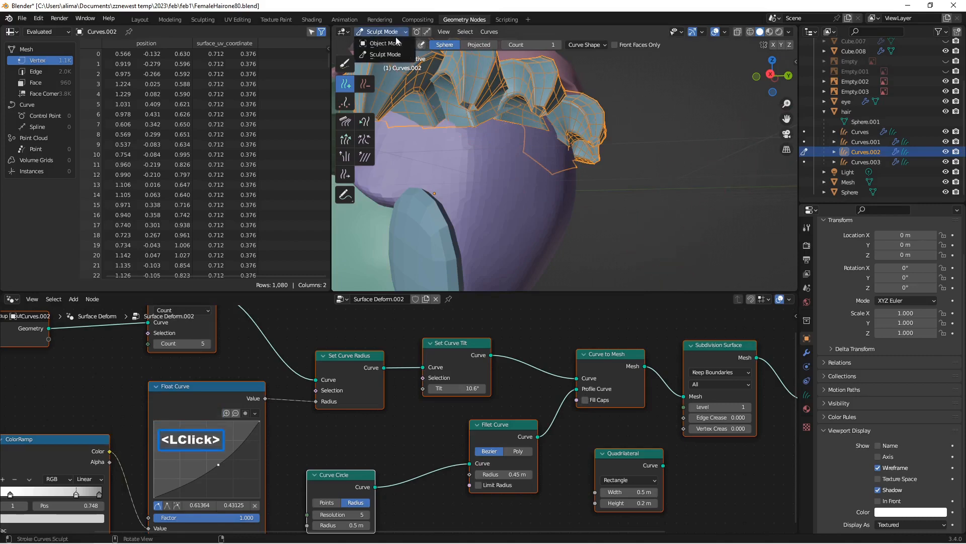
{"action": "left_click", "coordinate": [394, 42]}
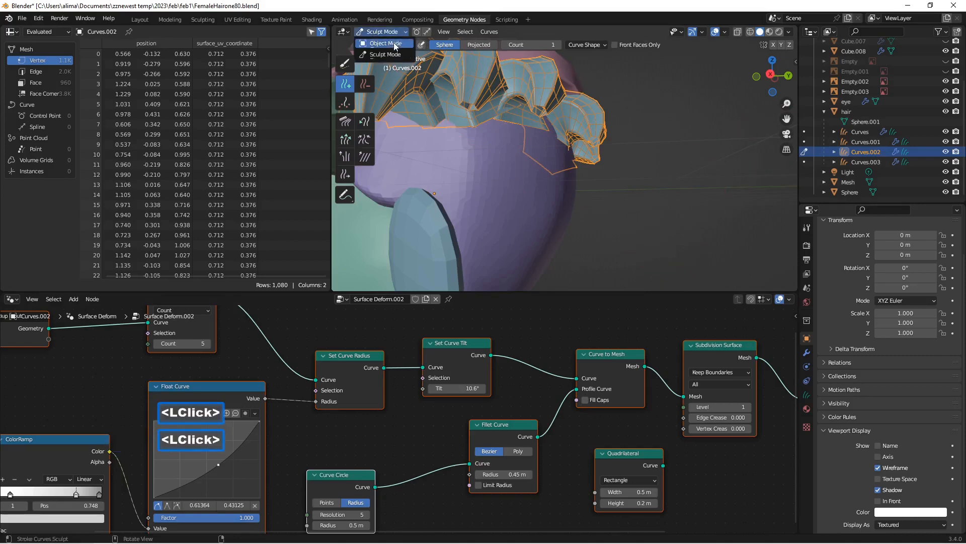
{"action": "left_click", "coordinate": [866, 133]}
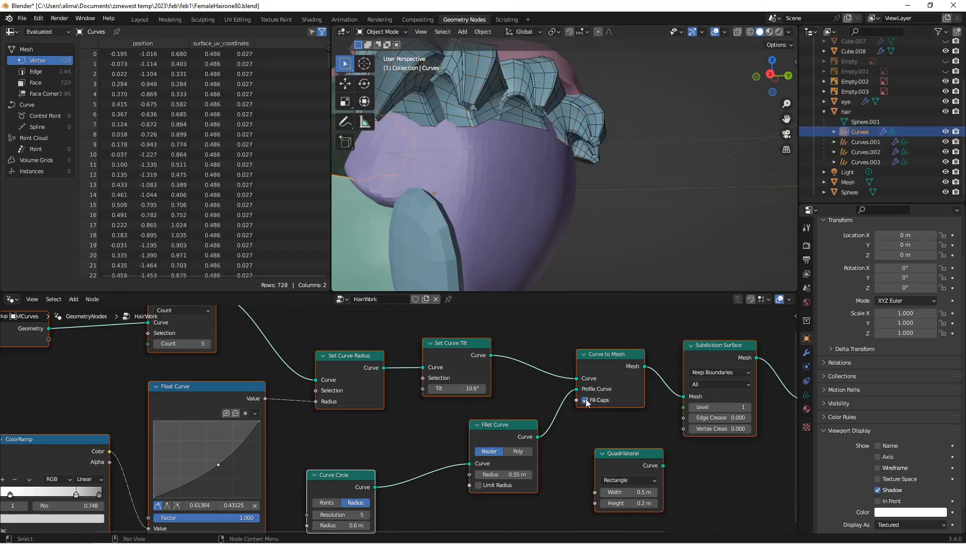
{"action": "left_click", "coordinate": [585, 401]}
{"action": "left_click", "coordinate": [859, 143]}
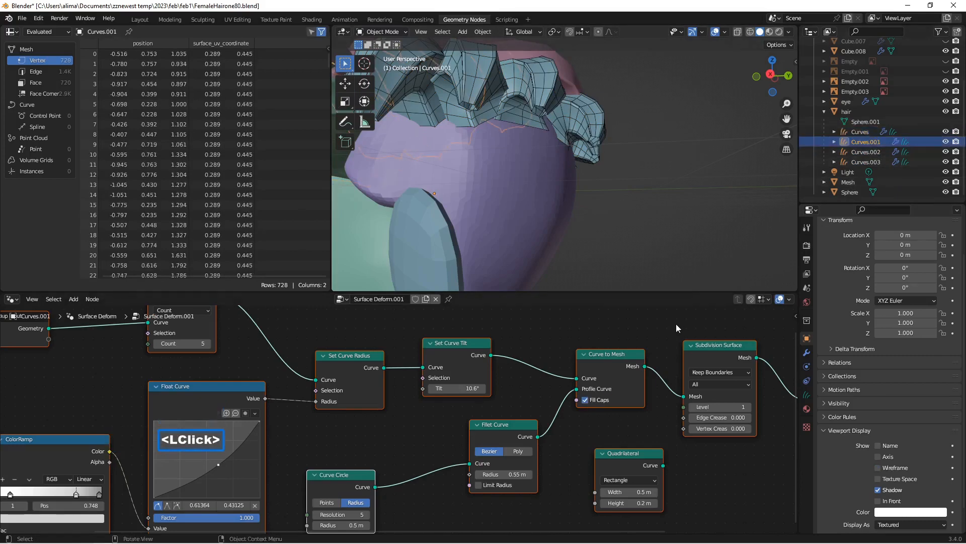
{"action": "left_click", "coordinate": [586, 401]}
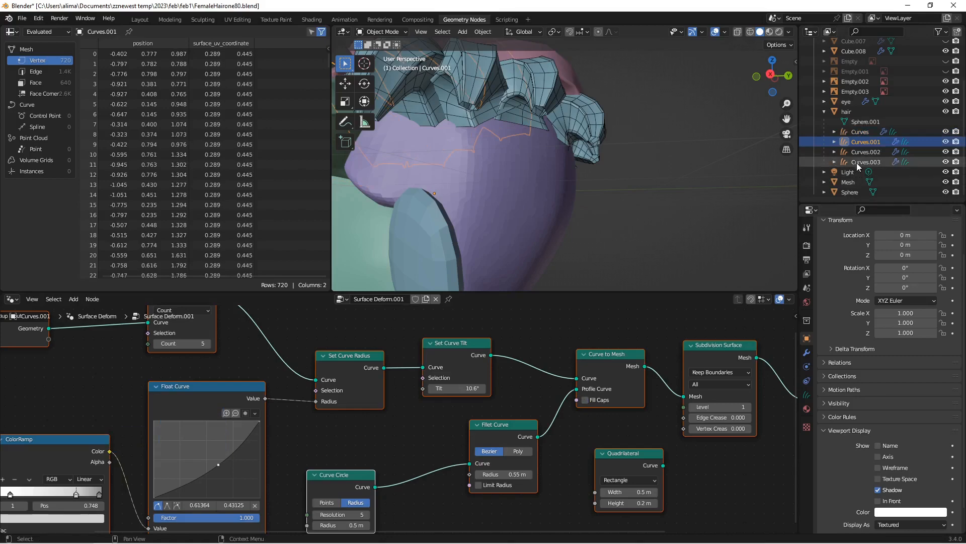
{"action": "left_click", "coordinate": [856, 162]}
{"action": "left_click", "coordinate": [585, 400]}
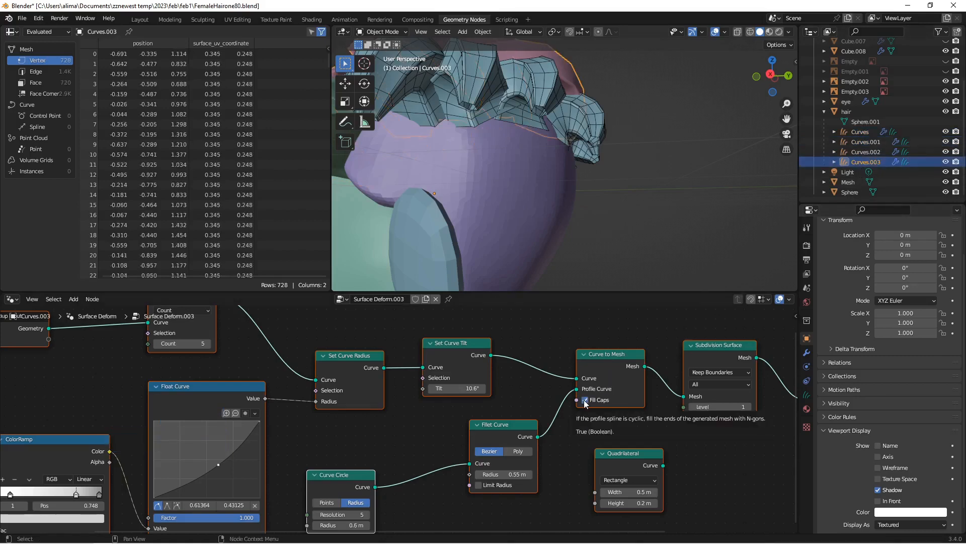
{"action": "left_click", "coordinate": [586, 400]}
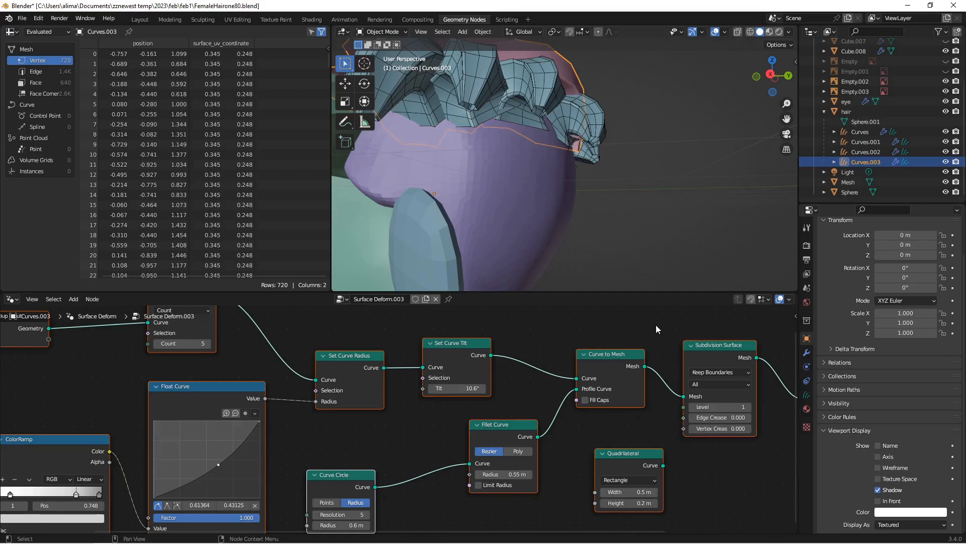
{"action": "key", "text": "Insert"}
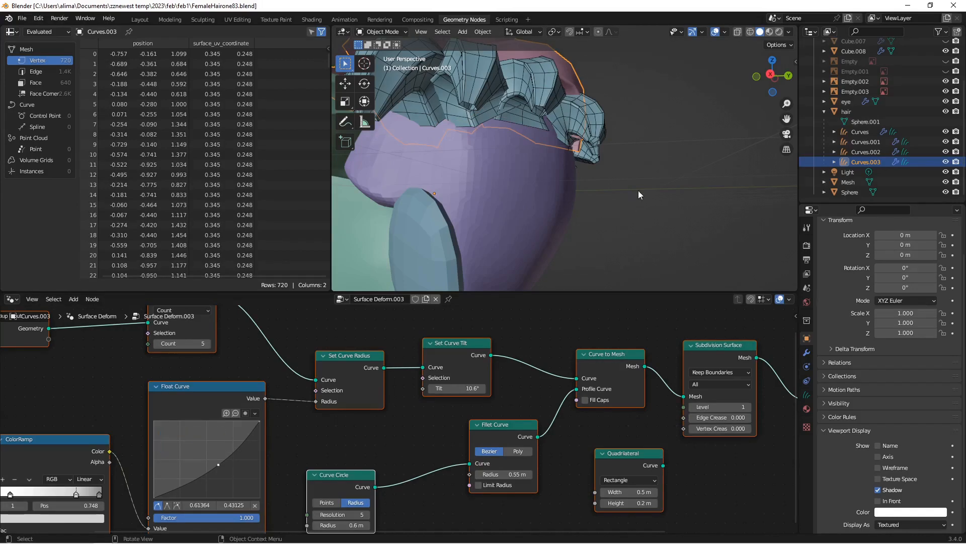
Step: Turn off the wireframe display for Curves.002 and check the whole hairstyle from the front
{"action": "left_click", "coordinate": [865, 152]}
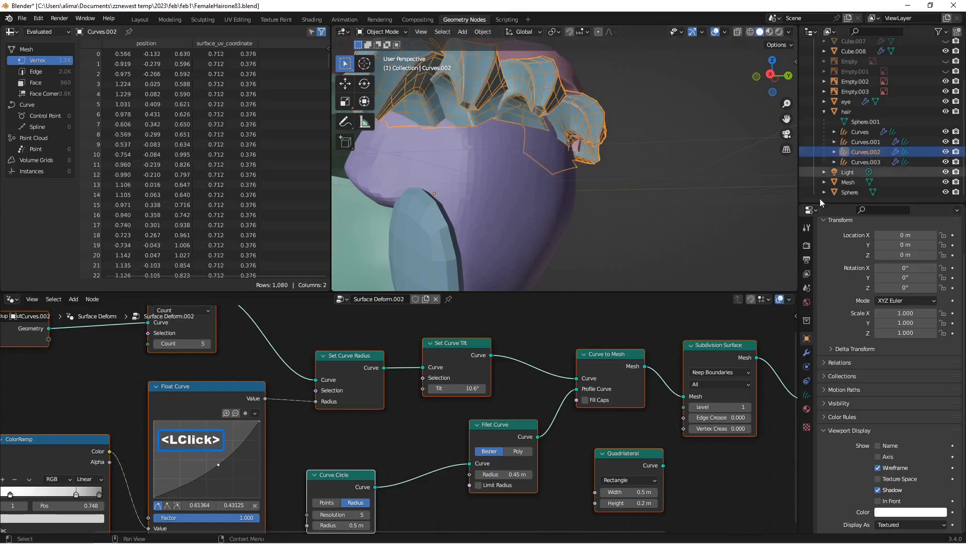
{"action": "left_click", "coordinate": [878, 468]}
{"action": "scroll", "coordinate": [652, 225], "scroll_direction": "down", "scroll_amount": 2}
{"action": "middle_click_drag", "start_coordinate": [648, 218], "coordinate": [658, 198]}
{"action": "middle_click_drag", "start_coordinate": [507, 156], "coordinate": [546, 149]}
{"action": "scroll", "coordinate": [545, 149], "scroll_direction": "down", "scroll_amount": 1}
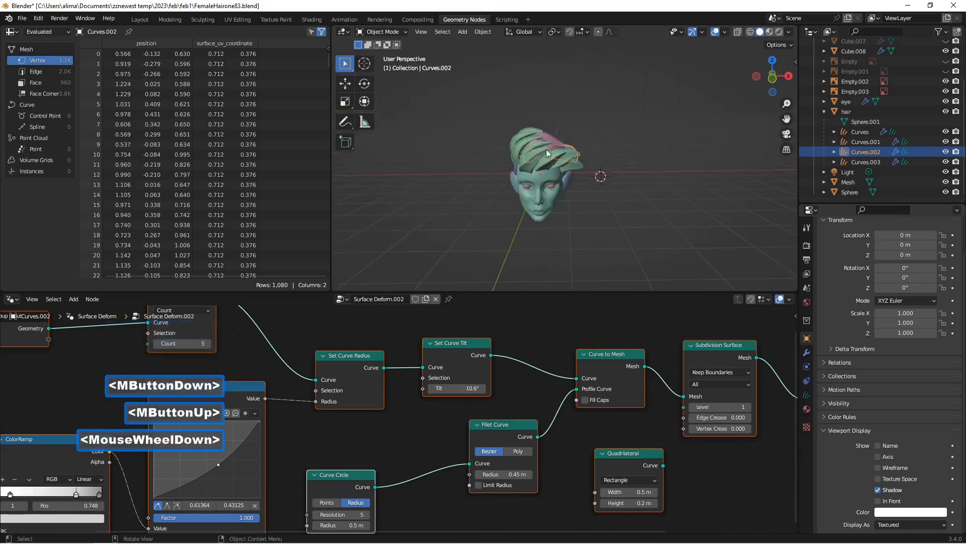
{"action": "scroll", "coordinate": [552, 147], "scroll_direction": "up", "scroll_amount": 1}
{"action": "scroll", "coordinate": [553, 148], "scroll_direction": "up", "scroll_amount": 3}
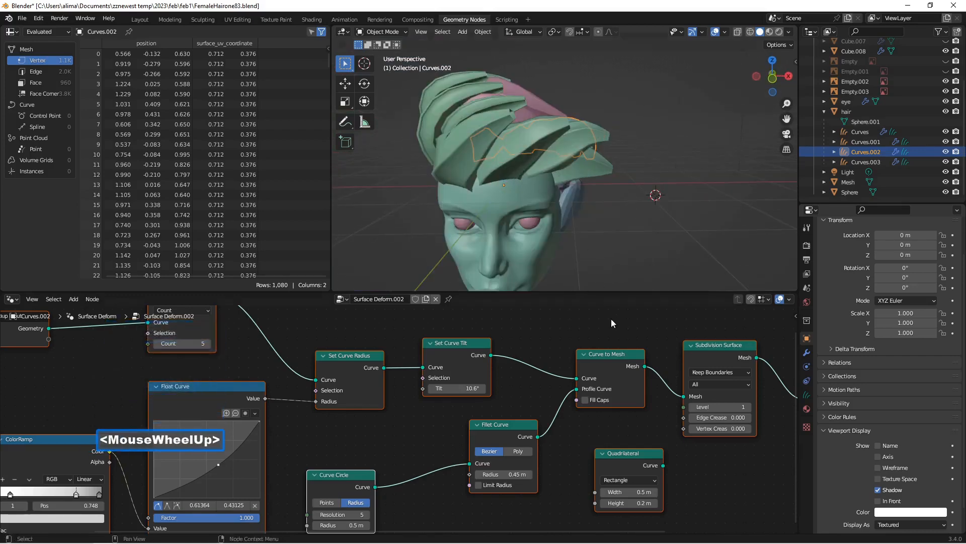
Step: Select the front hair strands object Curves and save the file incrementally as FemaleHairone84.blend
{"action": "left_click", "coordinate": [451, 163]}
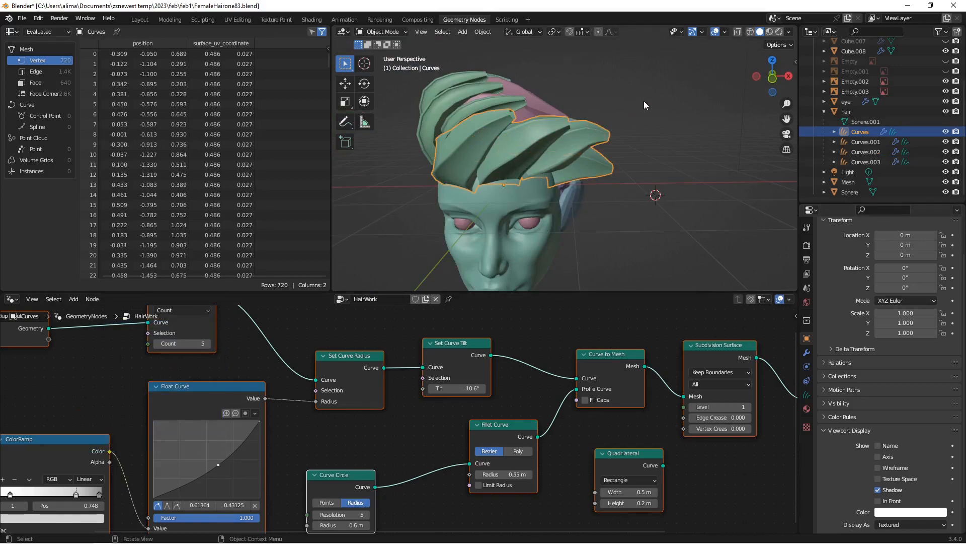
{"action": "key", "text": "Insert"}
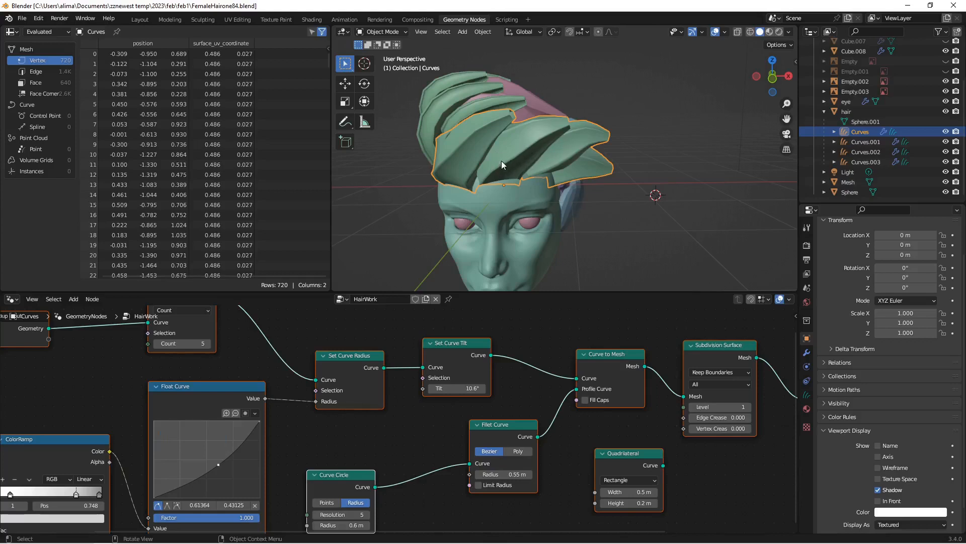
{"action": "mouse_move", "coordinate": [501, 164]}
{"action": "middle_mouse_down"}
{"action": "mouse_move", "coordinate": [533, 147]}
{"action": "mouse_move", "coordinate": [518, 157]}
{"action": "mouse_move", "coordinate": [534, 157]}
{"action": "mouse_move", "coordinate": [517, 159]}
{"action": "middle_mouse_up"}
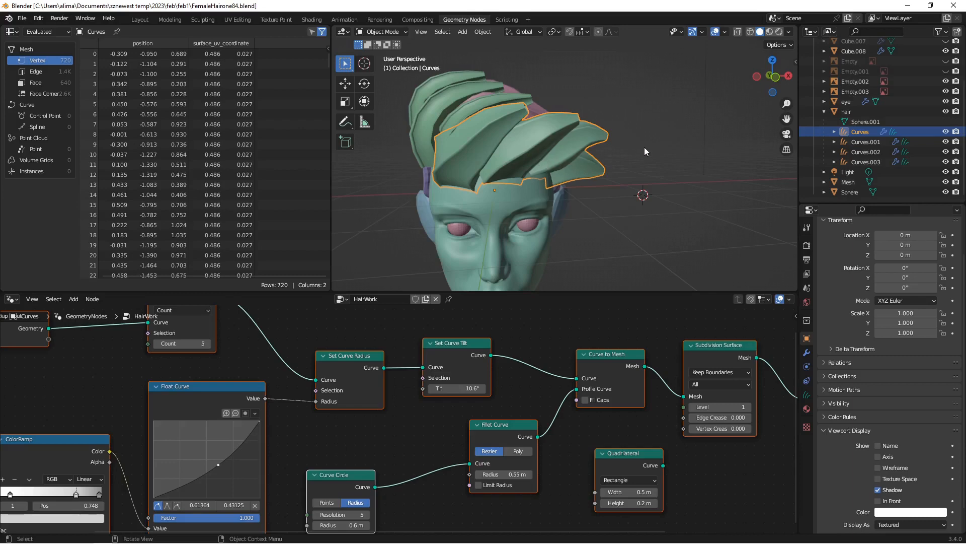
Step: Bring up the 3D viewport's navigation options and align the view to the front
{"action": "key", "text": "n"}
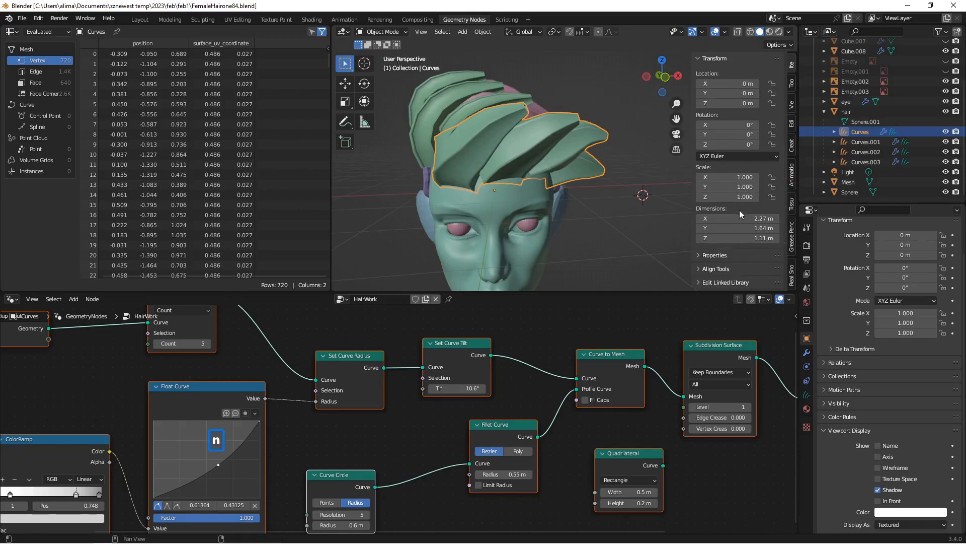
{"action": "scroll", "coordinate": [739, 214], "scroll_direction": "down", "scroll_amount": 5}
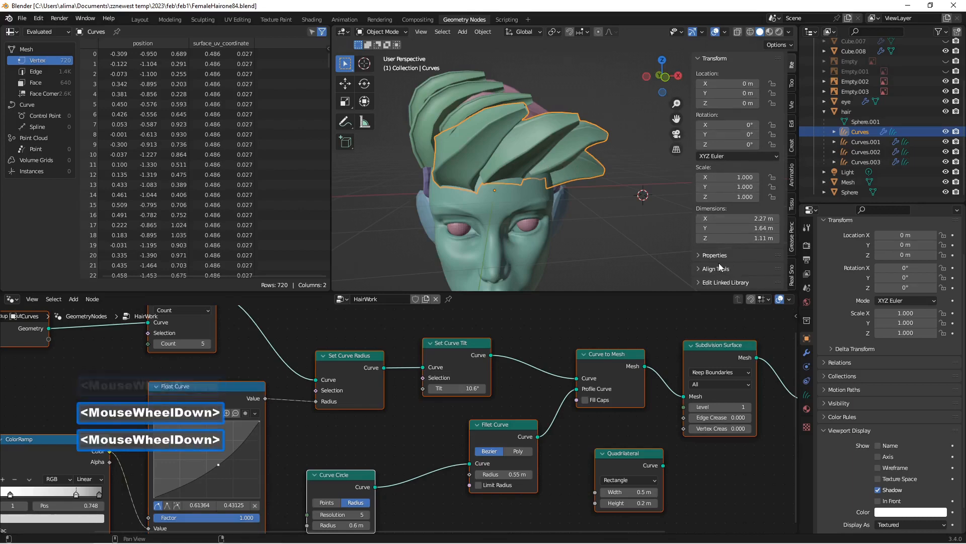
{"action": "left_click", "coordinate": [792, 105]}
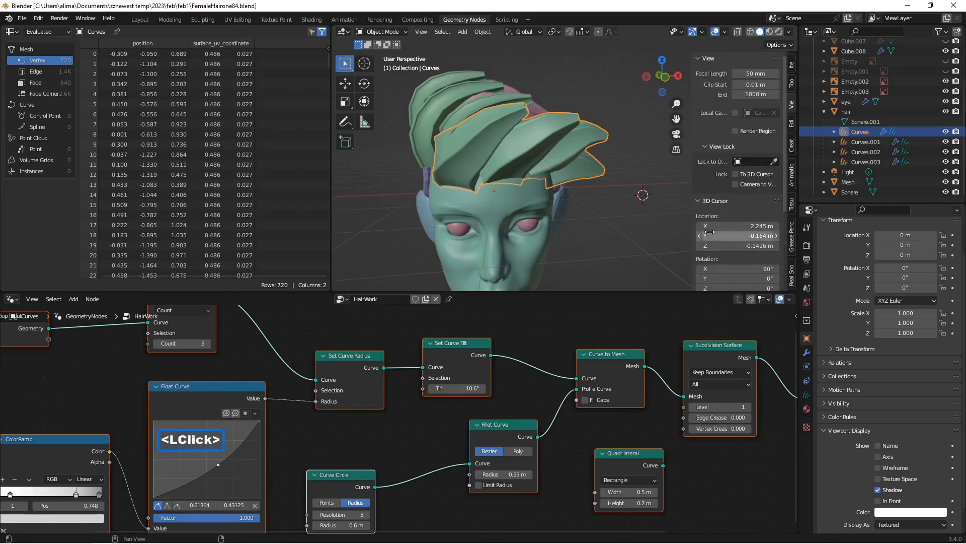
{"action": "scroll", "coordinate": [709, 232], "scroll_direction": "down", "scroll_amount": 5}
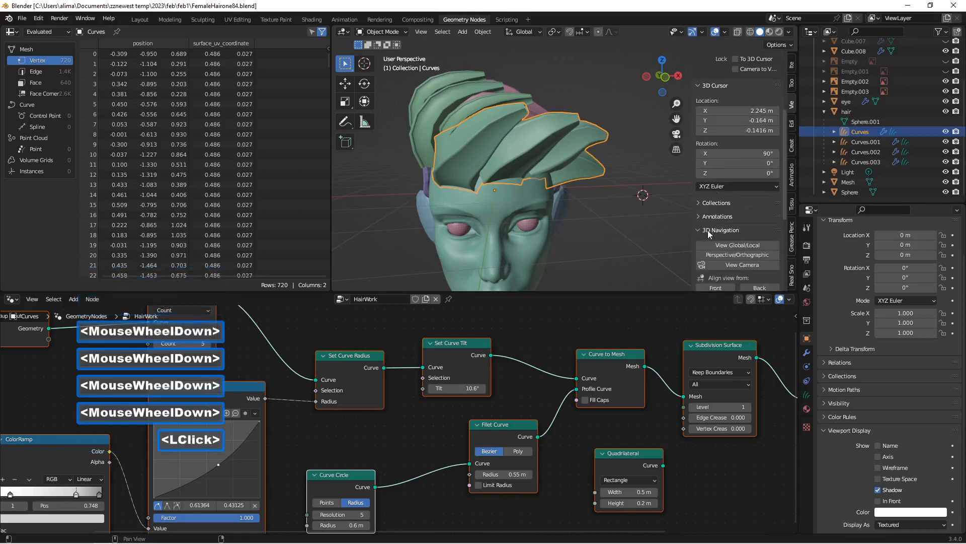
{"action": "scroll", "coordinate": [724, 254], "scroll_direction": "down", "scroll_amount": 1}
{"action": "left_click", "coordinate": [716, 267]}
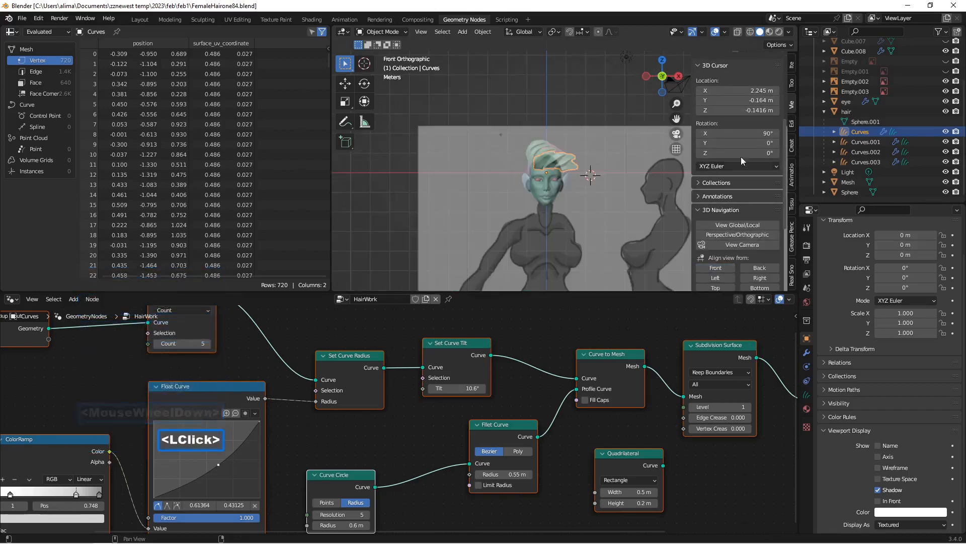
Step: Hide the reference images Empty.002 and Empty.003 and save the file incrementally as FemaleHairone85.blend
{"action": "left_click_drag", "start_coordinate": [946, 81], "coordinate": [946, 91]}
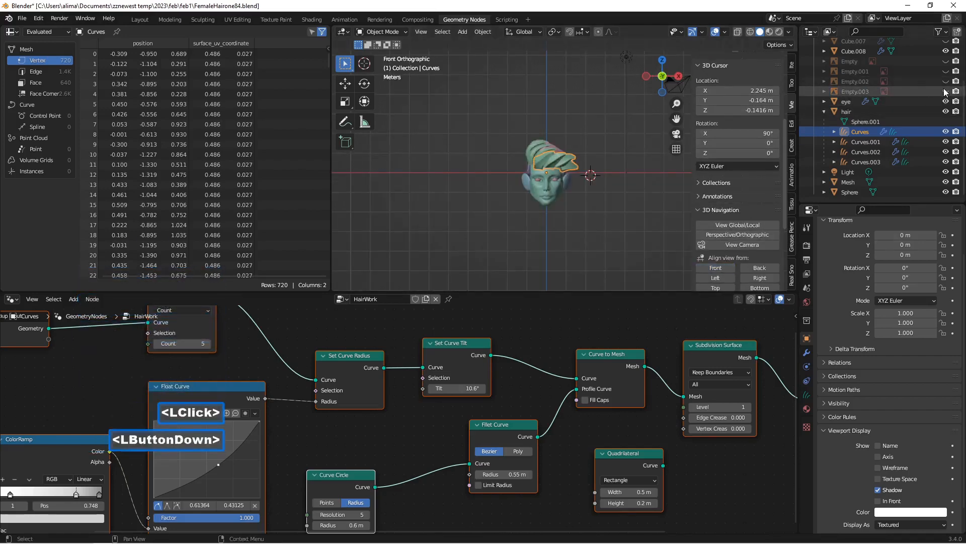
{"action": "scroll", "coordinate": [599, 147], "scroll_direction": "up", "scroll_amount": 3}
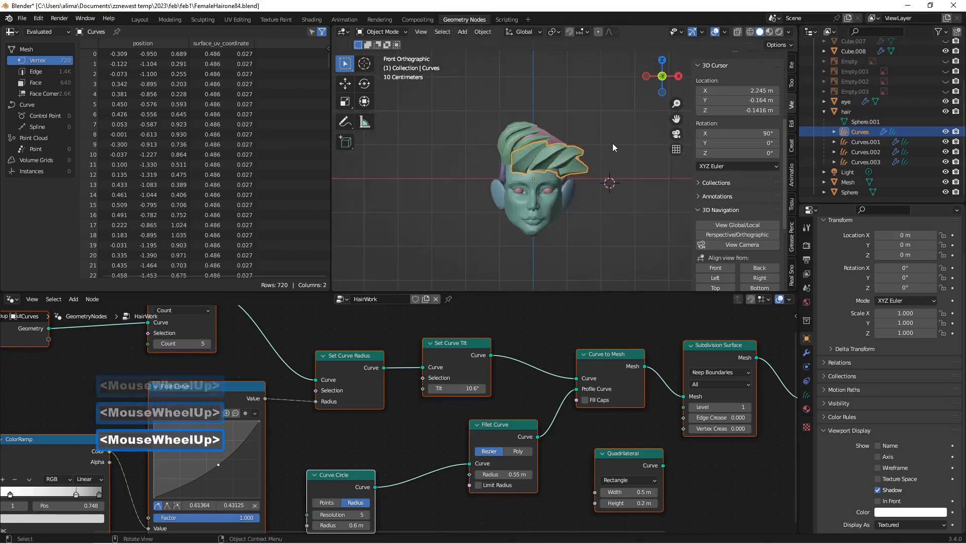
{"action": "key", "text": "Insert"}
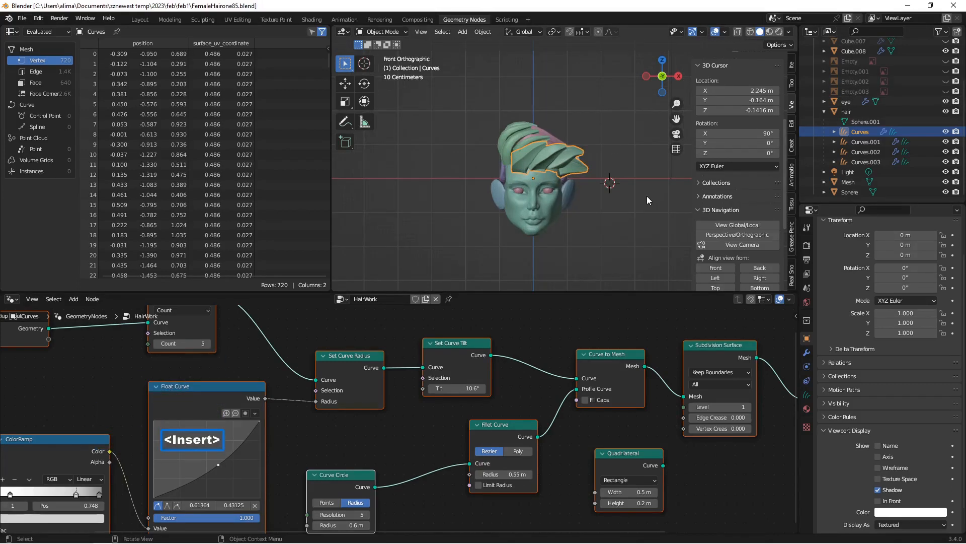
Step: Reset the 3D cursor to the world origin and frame the head closely in the front view
{"action": "scroll", "coordinate": [630, 203], "scroll_direction": "up", "scroll_amount": 1}
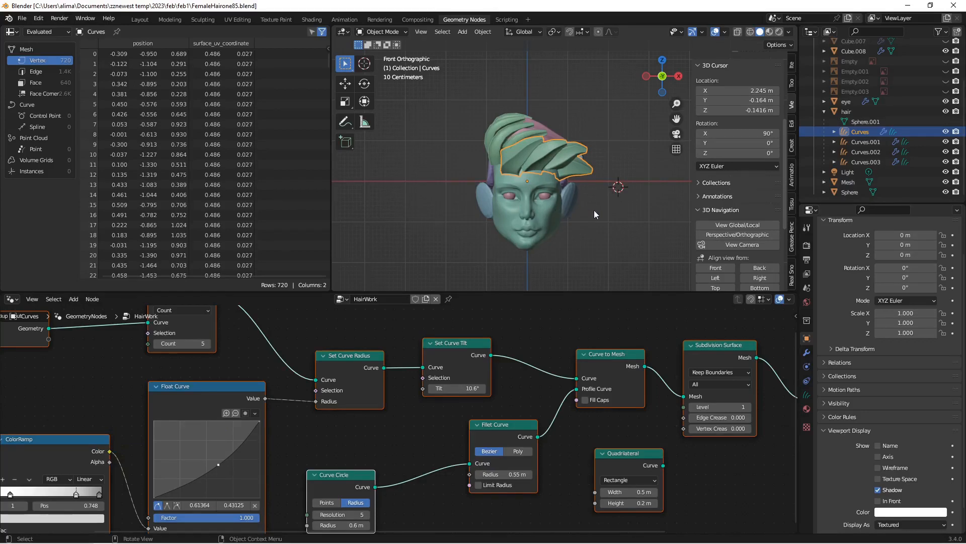
{"action": "key", "text": "shift"}
{"action": "key", "text": "shift+c"}
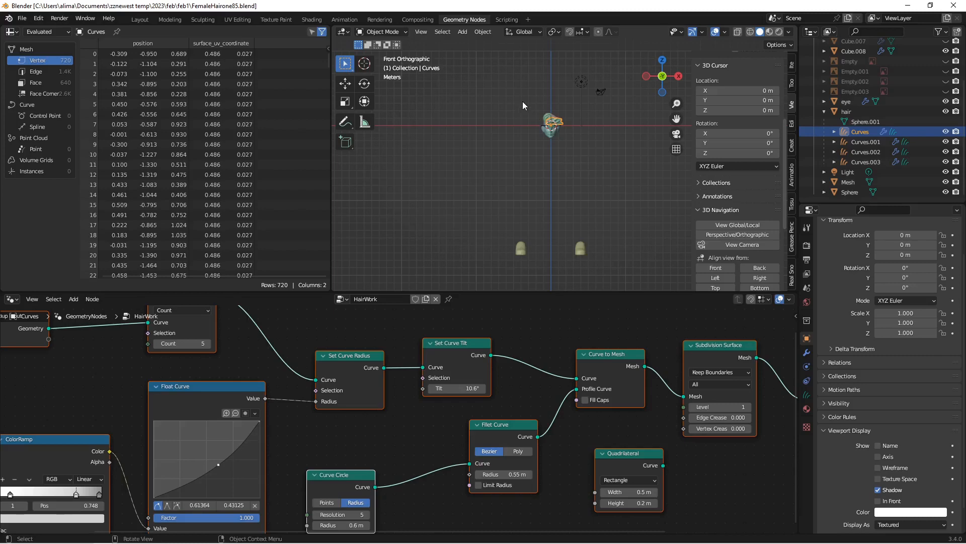
{"action": "key", "text": "b"}
{"action": "left_click_drag", "start_coordinate": [523, 105], "coordinate": [566, 138]}
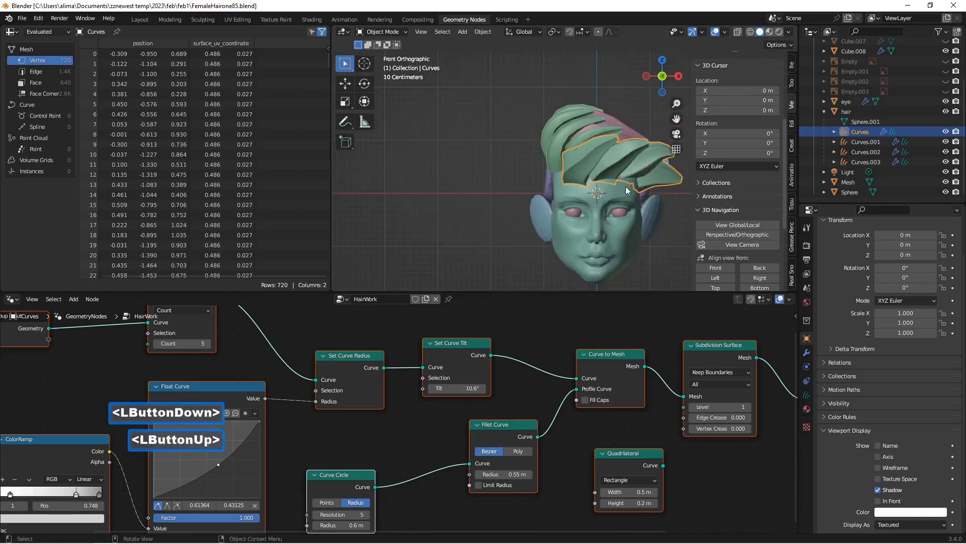
{"action": "left_click_drag", "start_coordinate": [676, 118], "coordinate": [548, 188]}
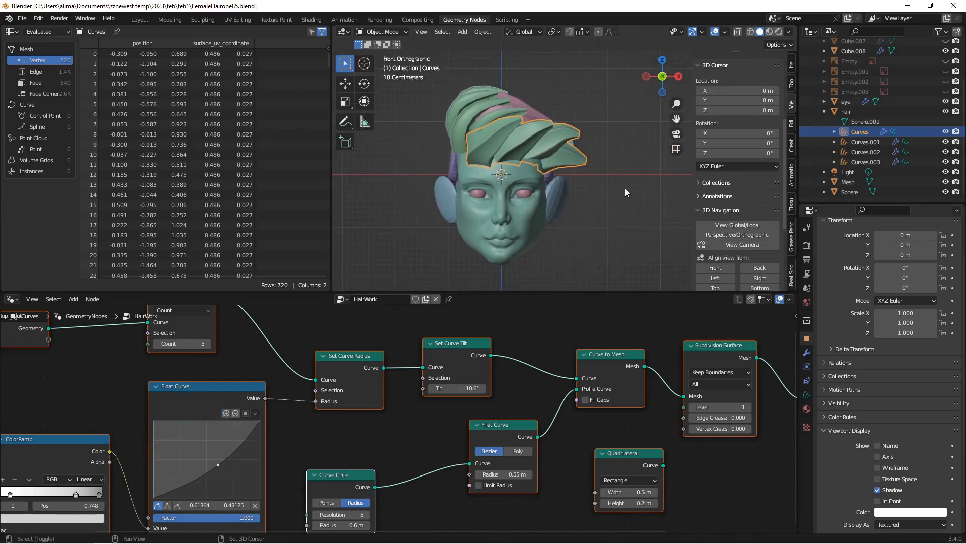
Step: Add a mesh plane at the world origin and save the file incrementally as FemaleHairone86.blend
{"action": "key", "text": "shift+a"}
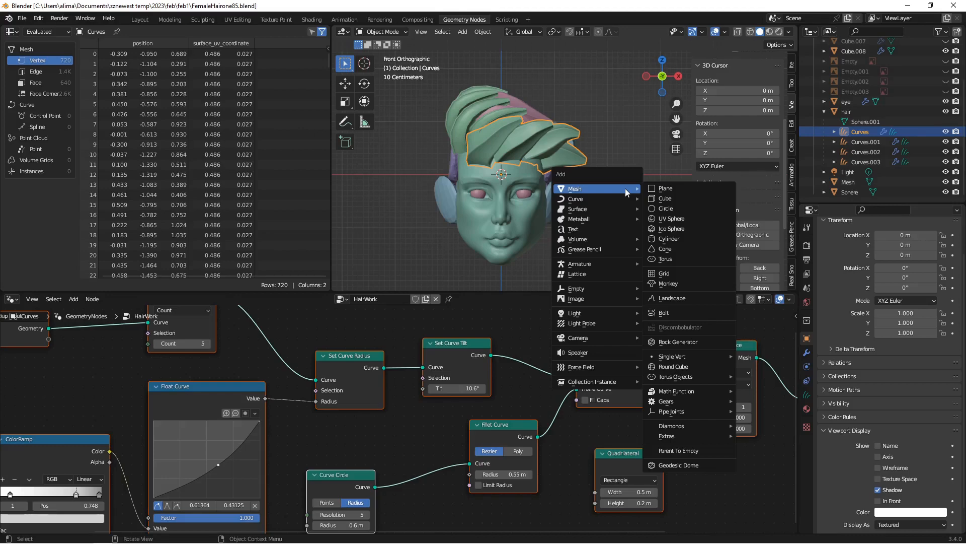
{"action": "left_click", "coordinate": [671, 191]}
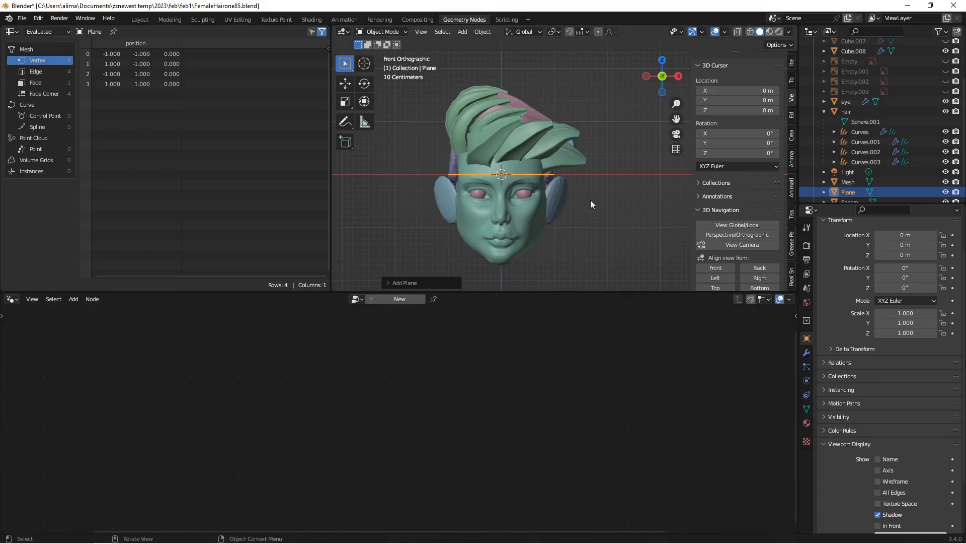
{"action": "key", "text": "Insert"}
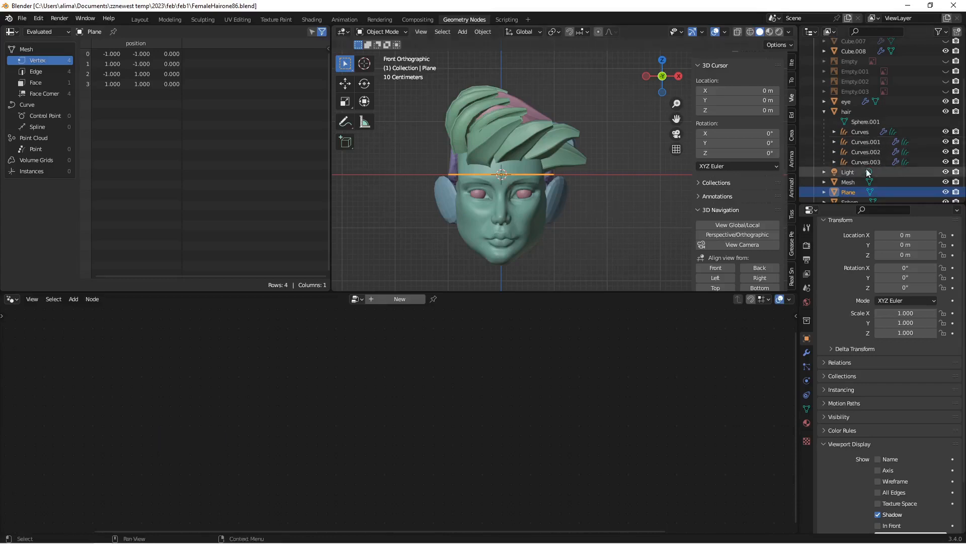
Step: Duplicate the plane four times in place, without moving the copies, and save the file incrementally as FemaleHairone88.blend
{"action": "key", "text": "shift+d"}
{"action": "right_click", "coordinate": [593, 210]}
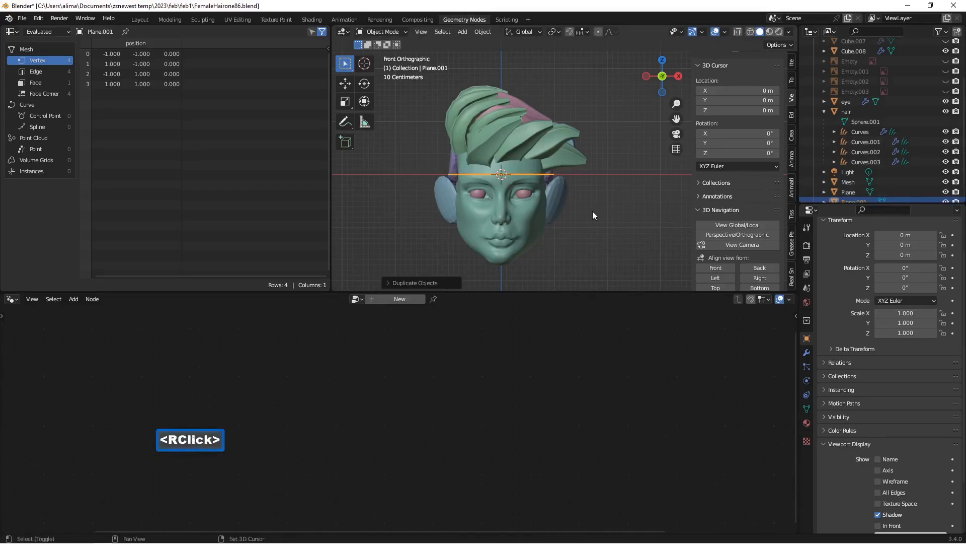
{"action": "key", "text": "shift+d"}
{"action": "right_click", "coordinate": [593, 211]}
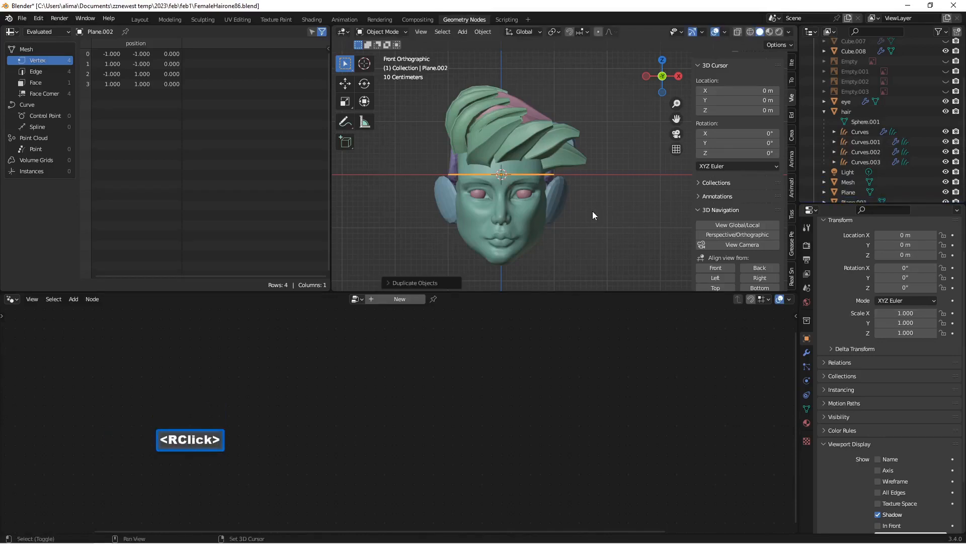
{"action": "key", "text": "shift+d"}
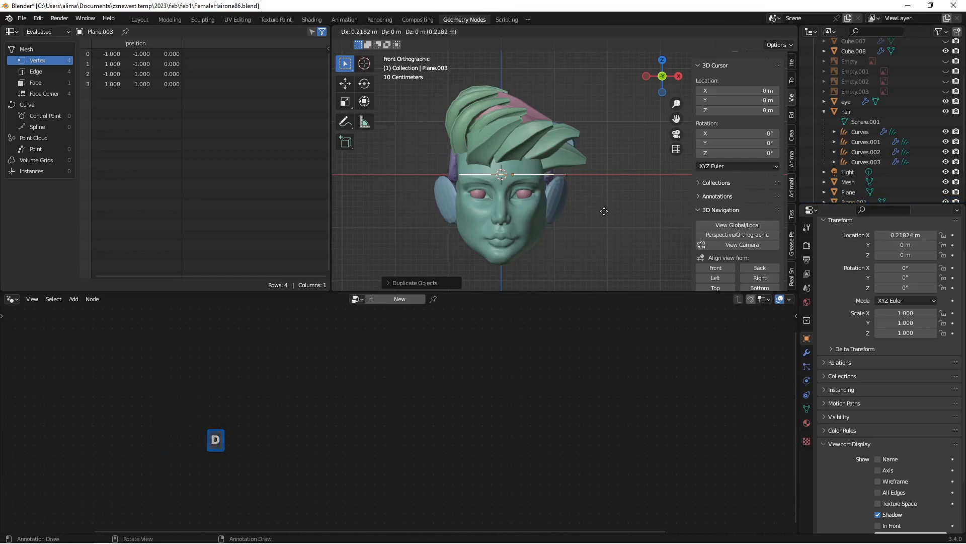
{"action": "right_click", "coordinate": [604, 212]}
{"action": "scroll", "coordinate": [844, 168], "scroll_direction": "down", "scroll_amount": 1}
{"action": "scroll", "coordinate": [844, 168], "scroll_direction": "down", "scroll_amount": 2}
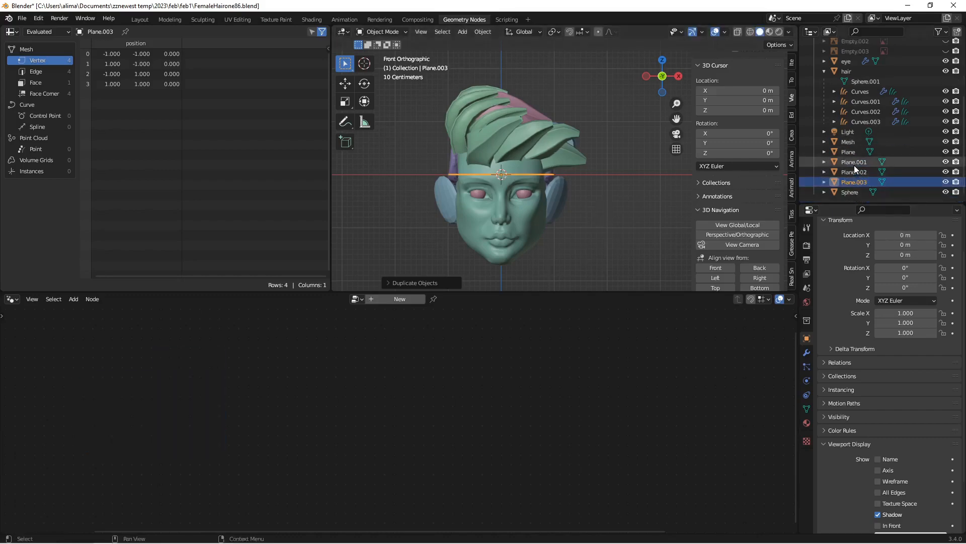
{"action": "key", "text": "shift+d"}
{"action": "right_click", "coordinate": [661, 191]}
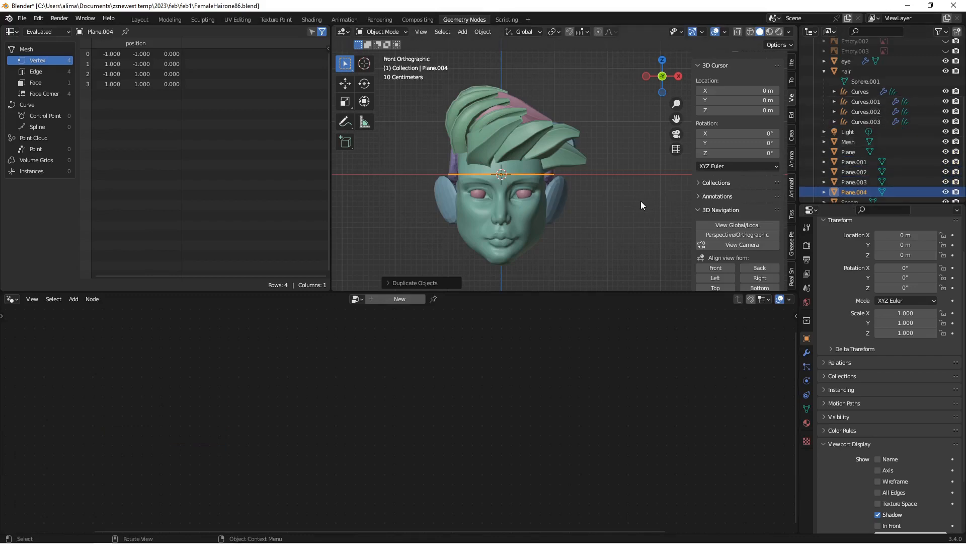
{"action": "key", "text": "Insert"}
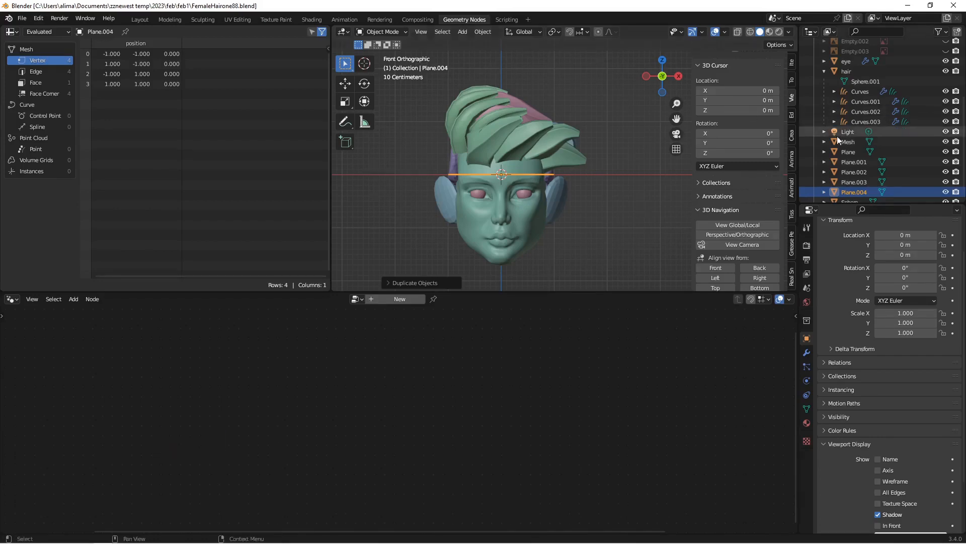
Step: Give the original Plane object a Geometry Nodes modifier with a new node group
{"action": "left_click", "coordinate": [853, 151]}
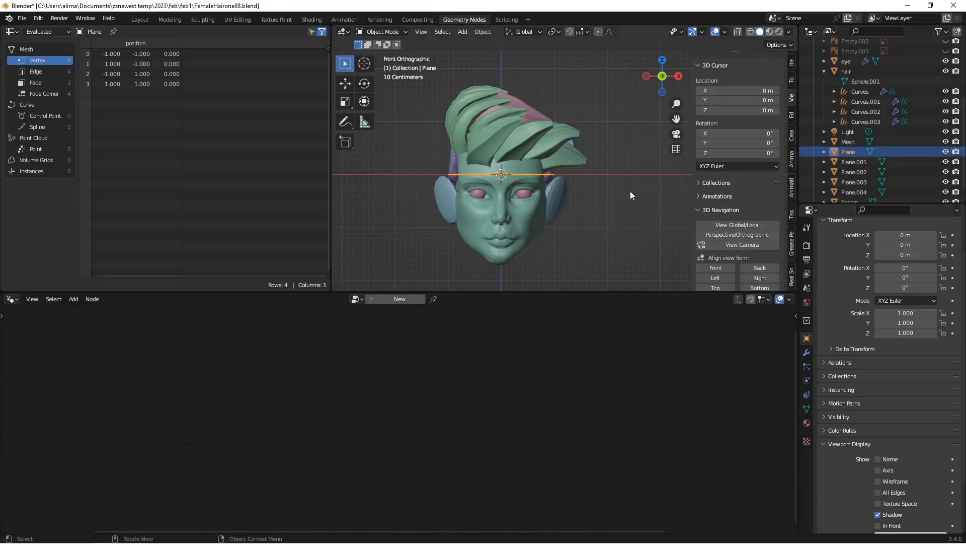
{"action": "left_click", "coordinate": [806, 354]}
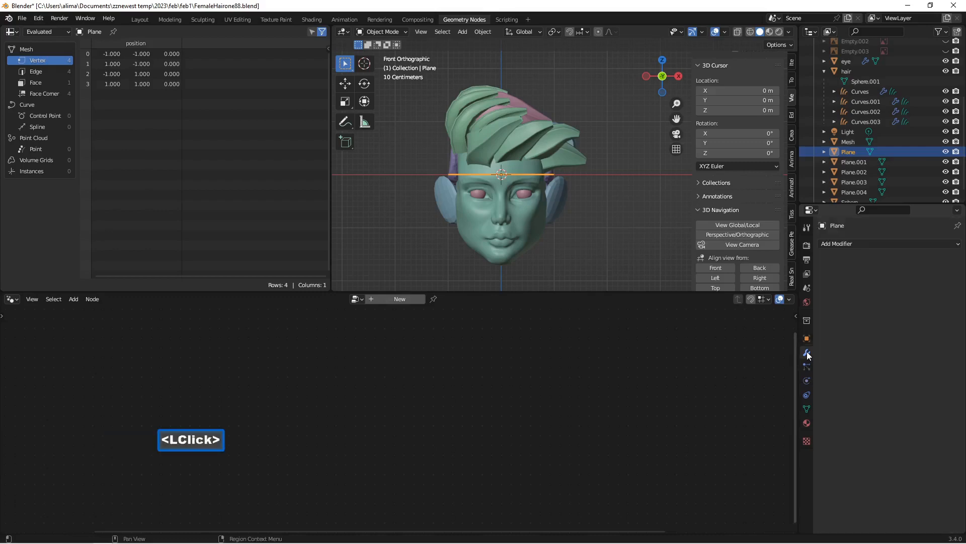
{"action": "left_click", "coordinate": [875, 243]}
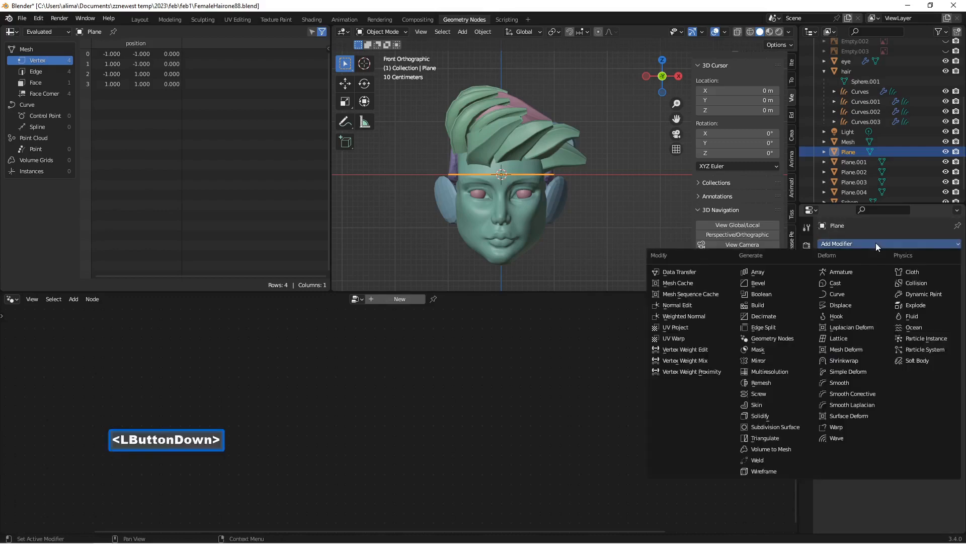
{"action": "left_click", "coordinate": [804, 338]}
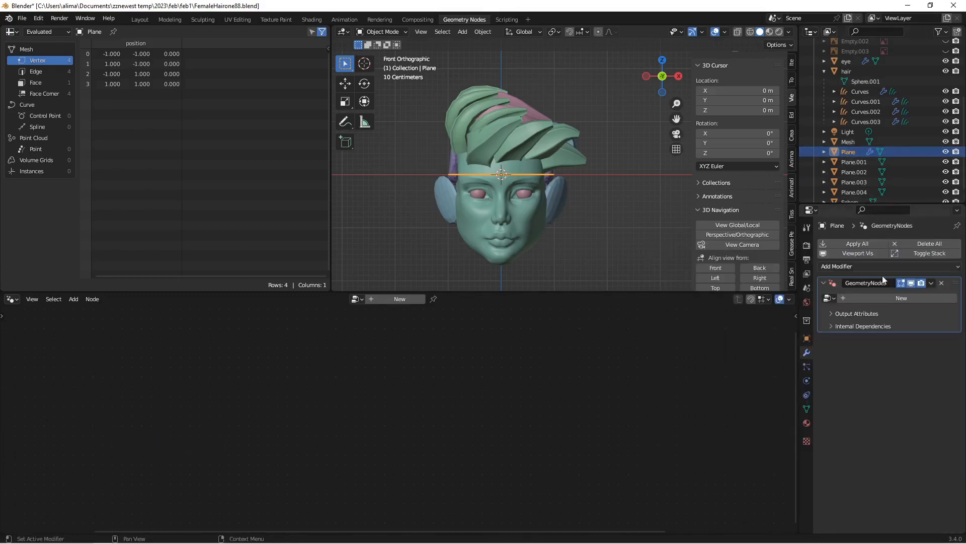
{"action": "left_click", "coordinate": [919, 298]}
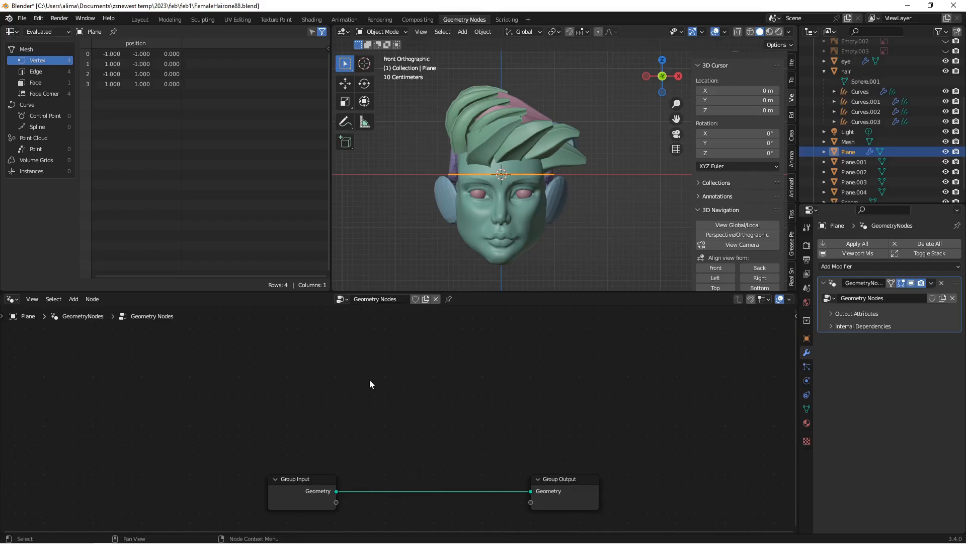
Step: Add an Object Info node above the Group Input node in the plane's node tree
{"action": "key", "text": "shift+a"}
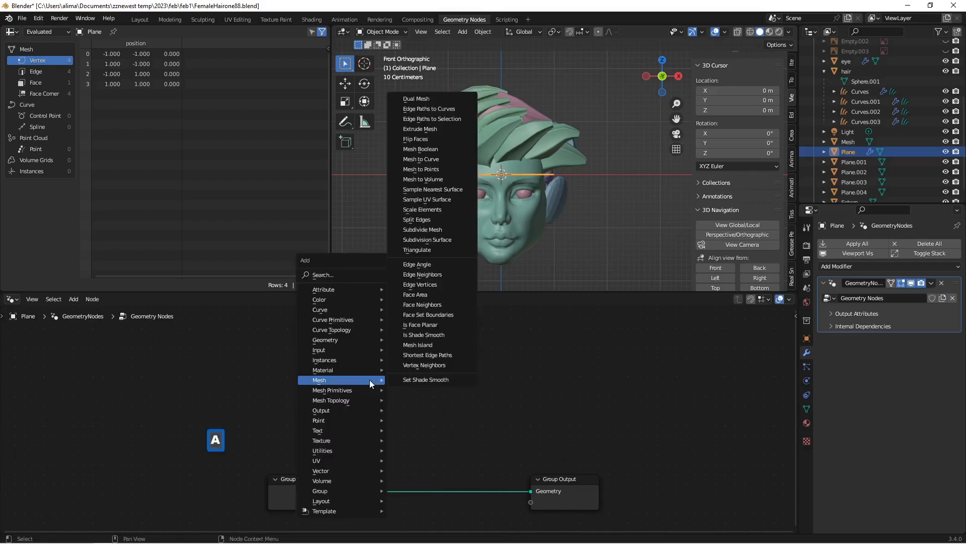
{"action": "left_click", "coordinate": [337, 276]}
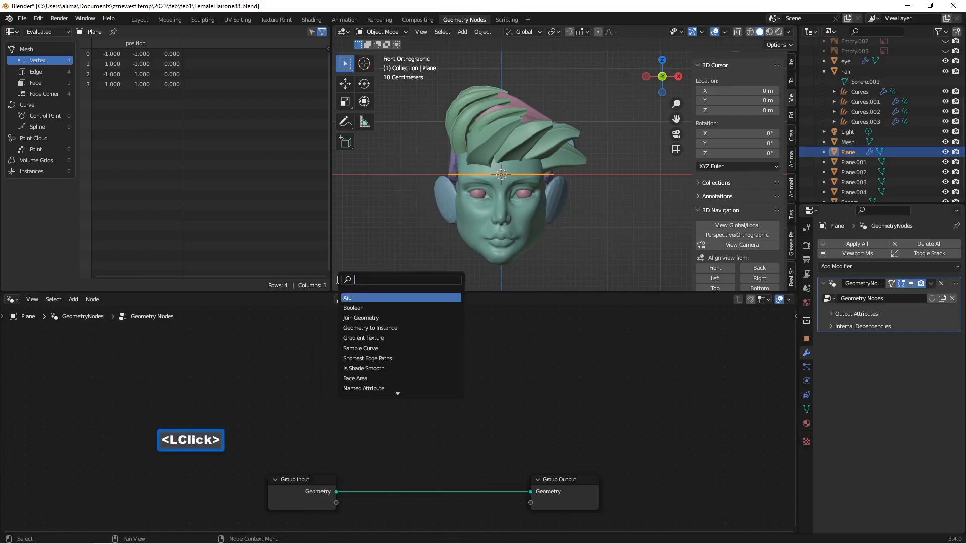
{"action": "type", "text": "obj"}
{"action": "type", "text": "e"}
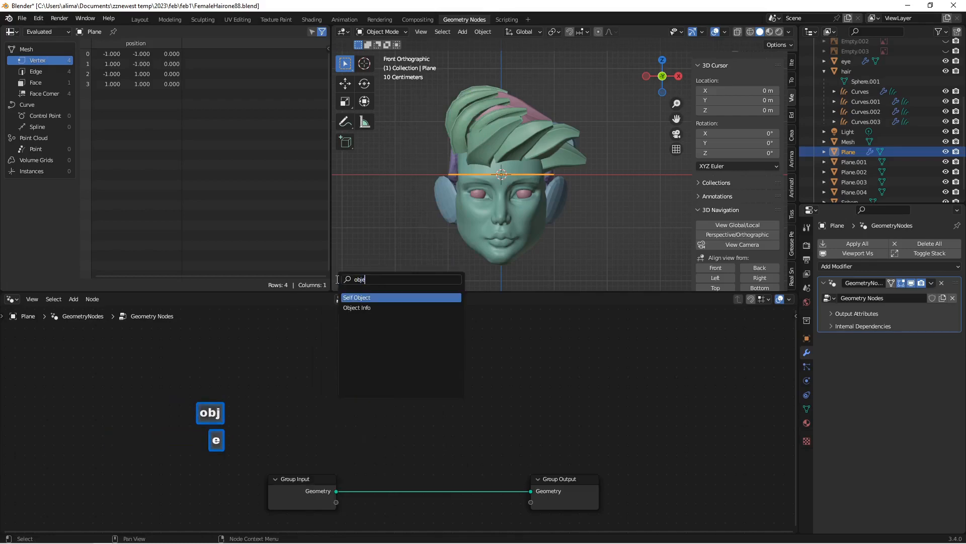
{"action": "left_click", "coordinate": [385, 309]}
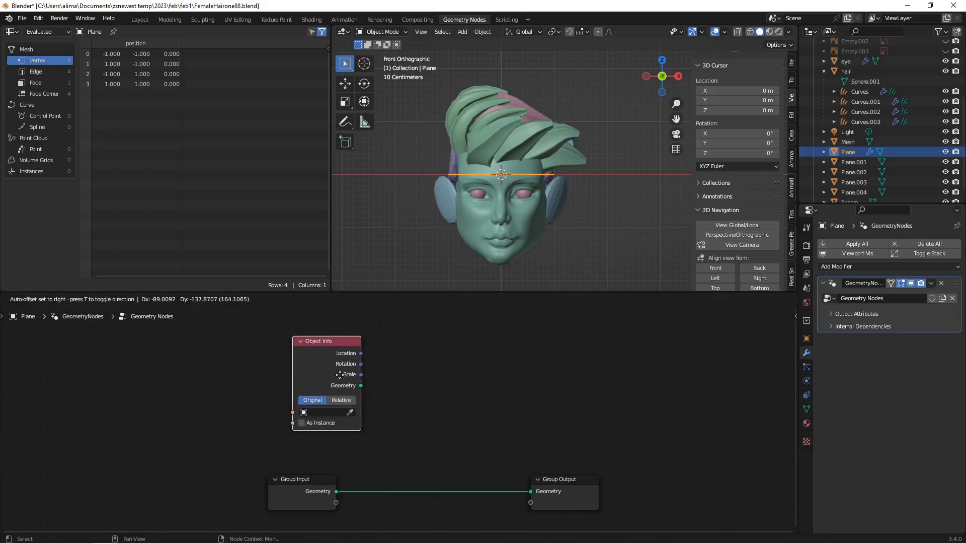
{"action": "left_click", "coordinate": [339, 374]}
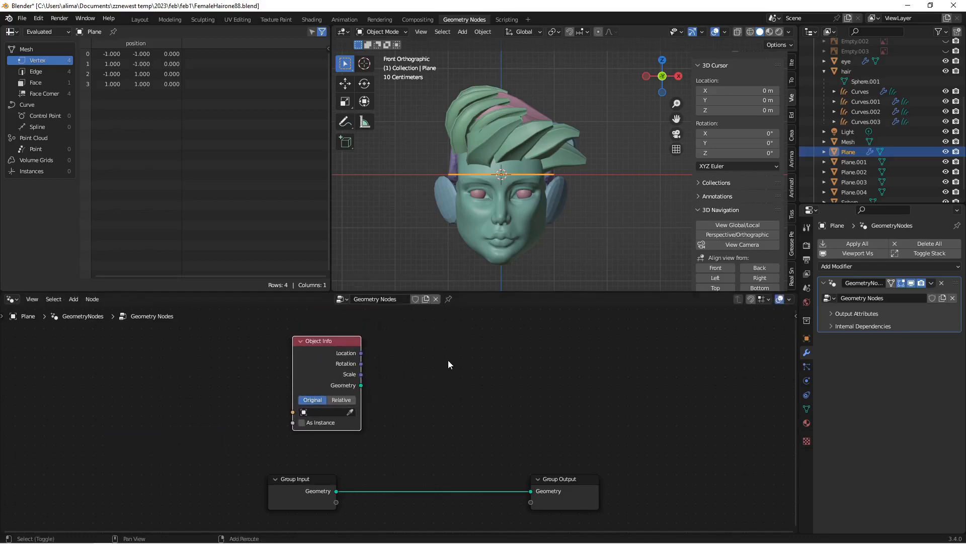
Step: Add a Realize Instances node beside the Object Info node
{"action": "key", "text": "shift+a"}
{"action": "left_click", "coordinate": [395, 295]}
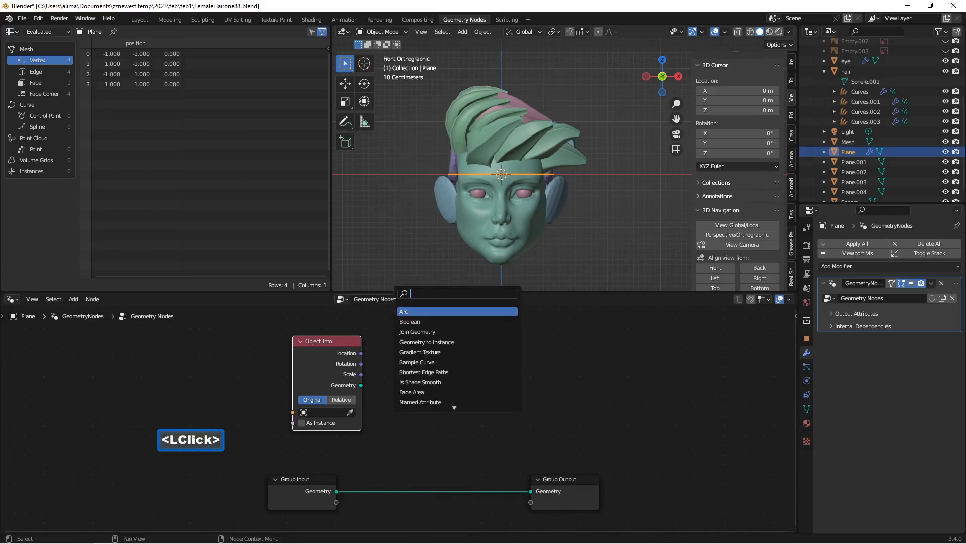
{"action": "type", "text": "real"}
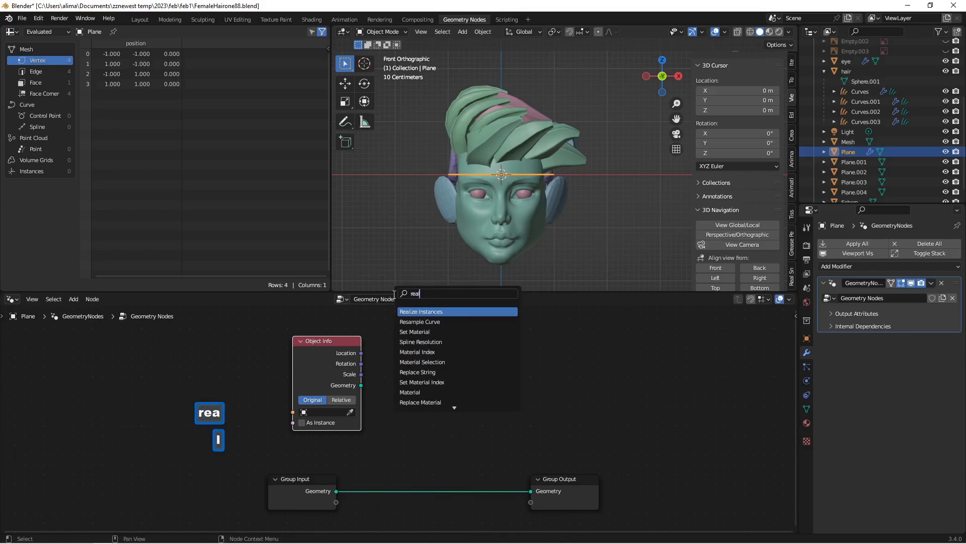
{"action": "left_click", "coordinate": [445, 312]}
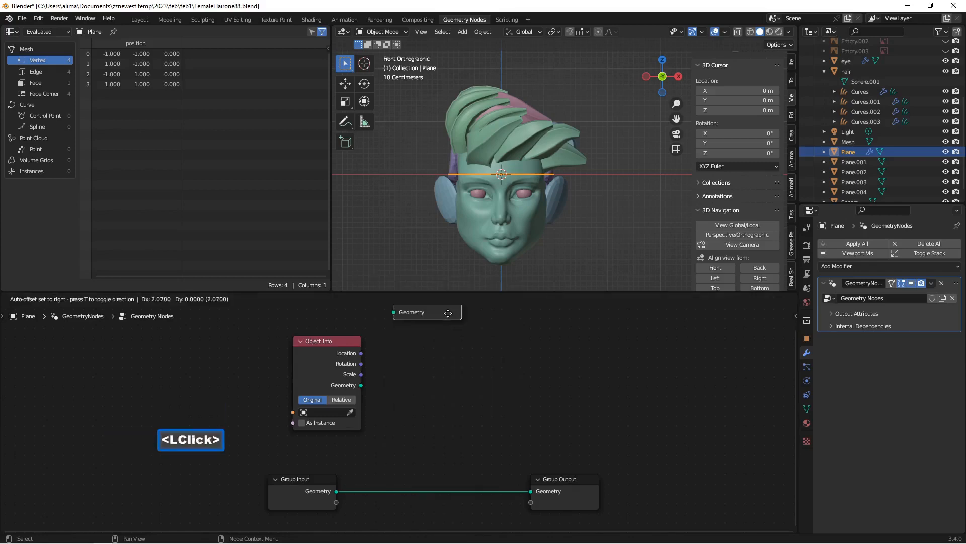
{"action": "left_click", "coordinate": [475, 390]}
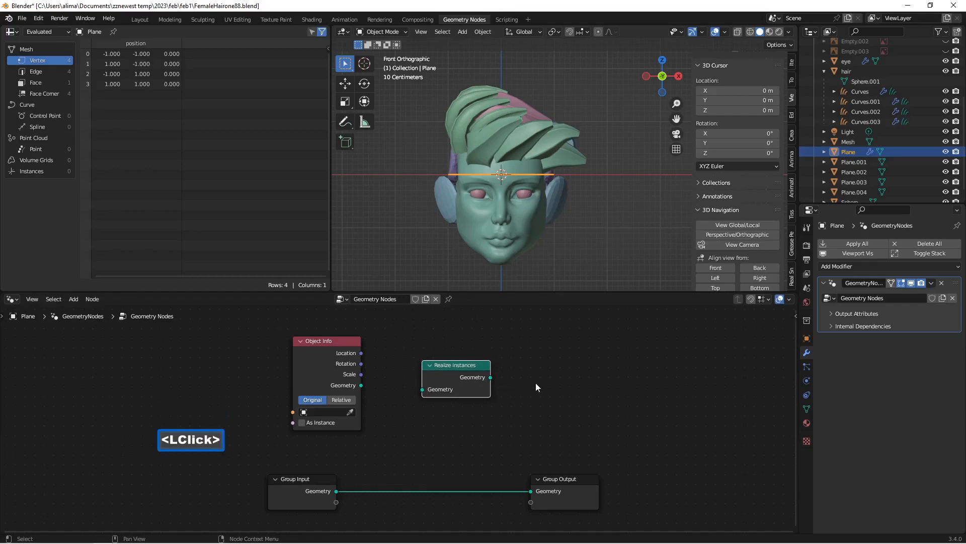
Step: Save incrementally as FemaleHairone90.blend, and route Object Info geometry through Realize Instances into the Group Output in place of the Group Input
{"action": "key", "text": "Insert"}
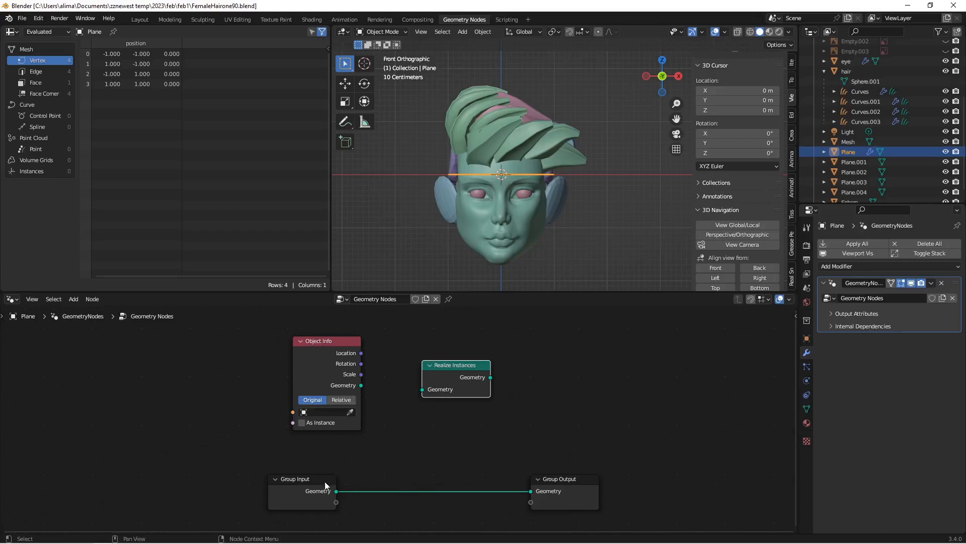
{"action": "left_click_drag", "start_coordinate": [331, 341], "coordinate": [379, 458]}
{"action": "left_click_drag", "start_coordinate": [319, 478], "coordinate": [205, 378]}
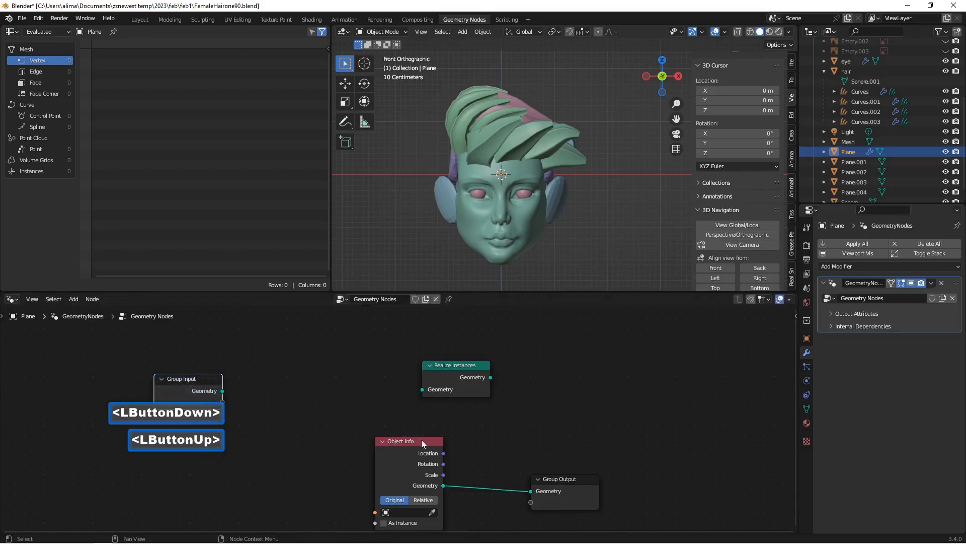
{"action": "left_click_drag", "start_coordinate": [412, 441], "coordinate": [329, 416]}
{"action": "left_click_drag", "start_coordinate": [446, 364], "coordinate": [442, 460]}
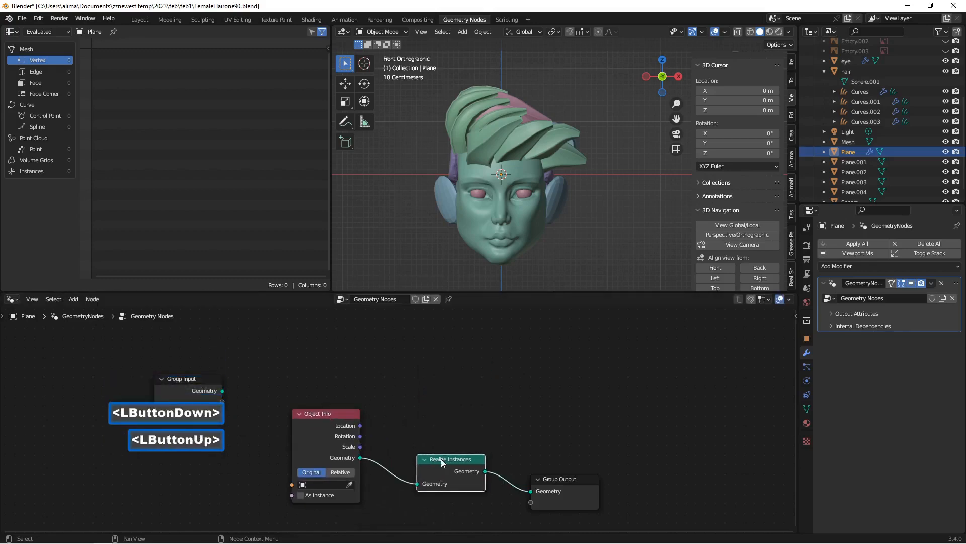
Step: Set the Object Info node's object to Curves and save the file incrementally as FemaleHairone92.blend
{"action": "left_click", "coordinate": [304, 486]}
{"action": "left_click", "coordinate": [329, 431]}
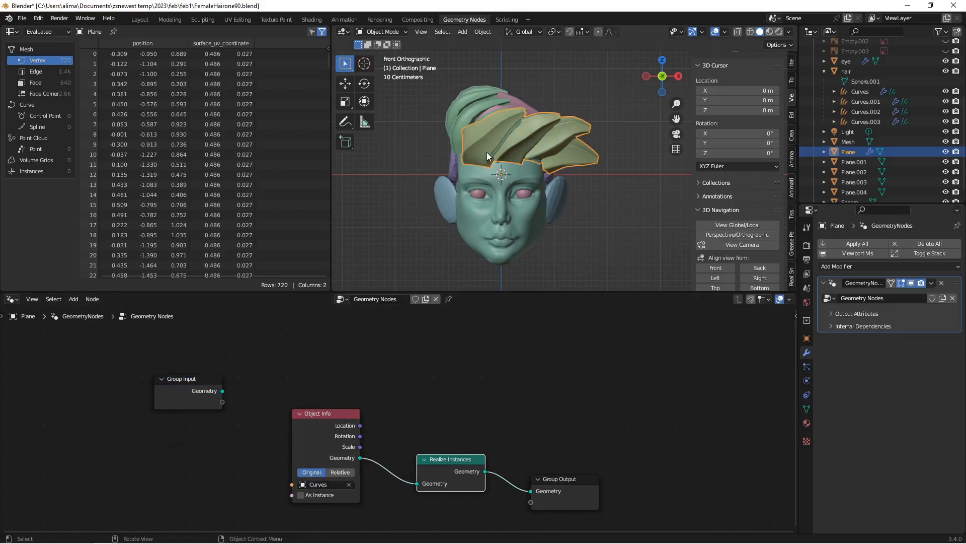
{"action": "scroll", "coordinate": [488, 152], "scroll_direction": "up", "scroll_amount": 1}
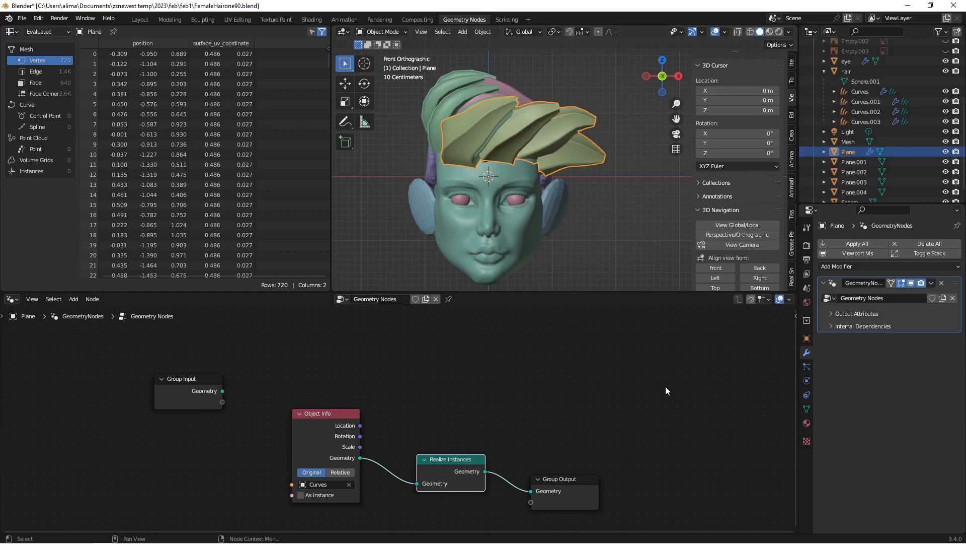
{"action": "key", "text": "Insert"}
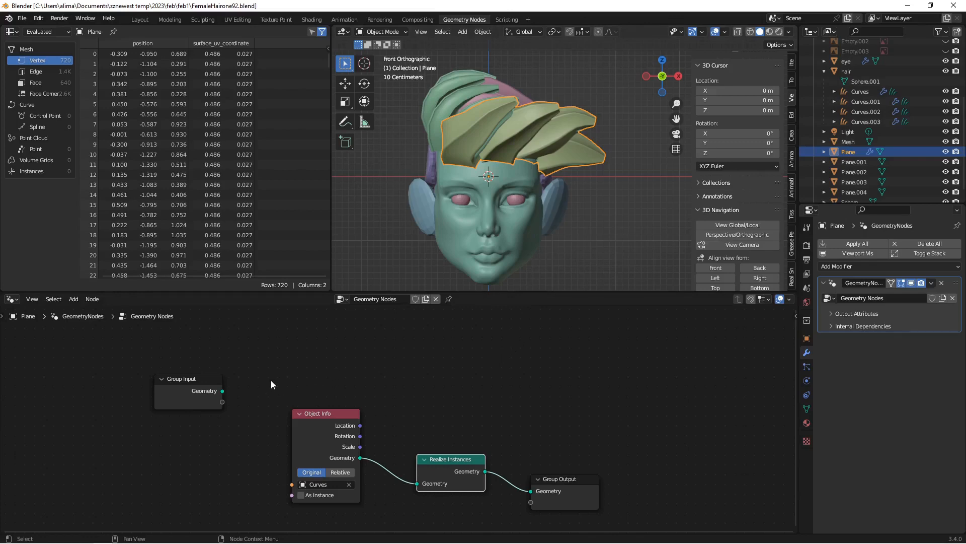
Step: Copy the Object Info and Realize Instances nodes from the original Plane's node tree
{"action": "left_click_drag", "start_coordinate": [268, 376], "coordinate": [492, 518]}
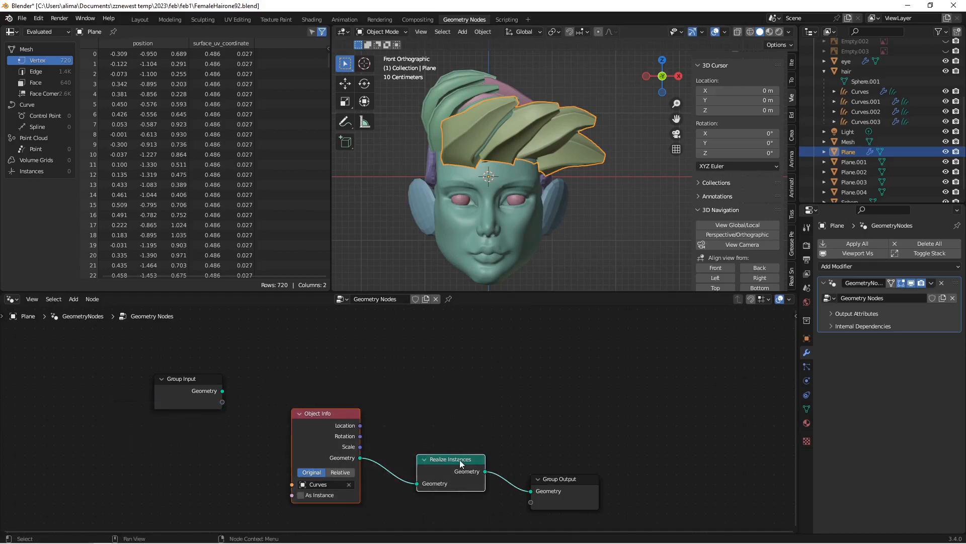
{"action": "key", "text": "ctrl+c"}
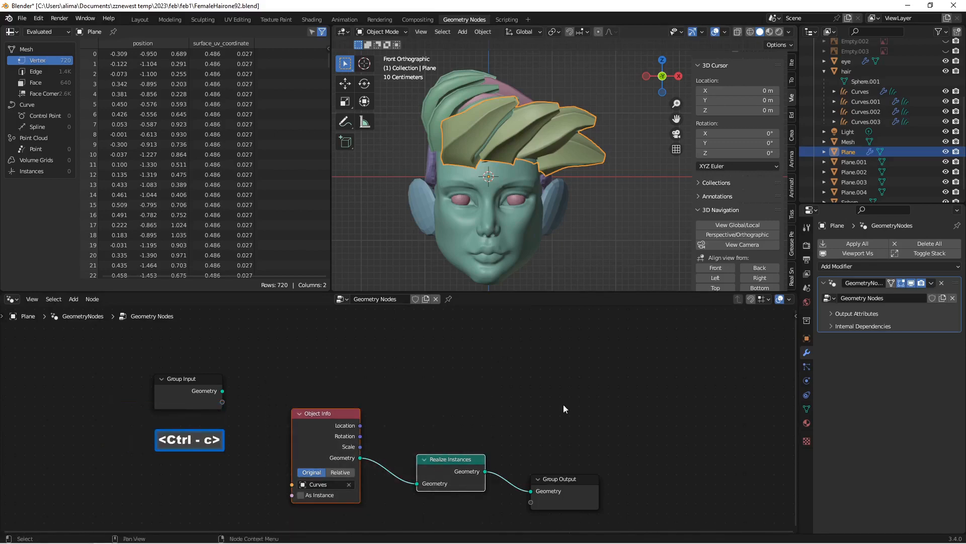
{"action": "left_click", "coordinate": [632, 395]}
Step: Give Plane.001 a Geometry Nodes modifier with a new node group
{"action": "left_click", "coordinate": [845, 162]}
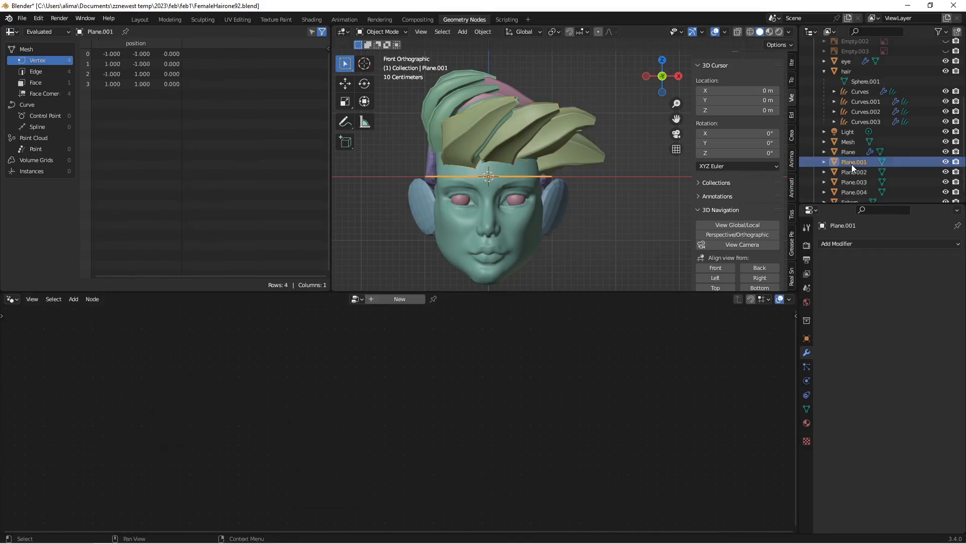
{"action": "left_click", "coordinate": [860, 243]}
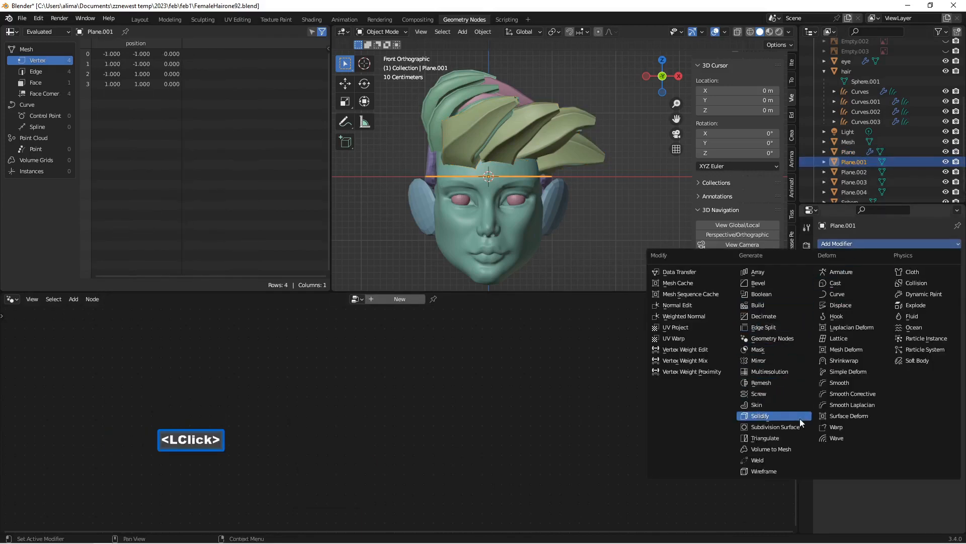
{"action": "left_click", "coordinate": [790, 338]}
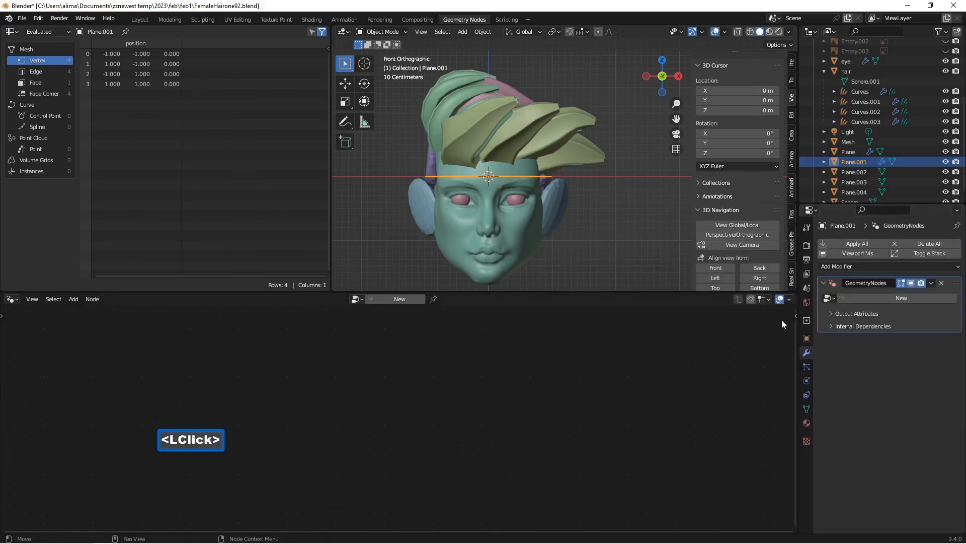
{"action": "left_click", "coordinate": [859, 298]}
Step: Paste the copied nodes into Plane.001's tree and route Object Info through Realize Instances into the Group Output, leaving the Group Input unconnected
{"action": "left_click", "coordinate": [385, 392]}
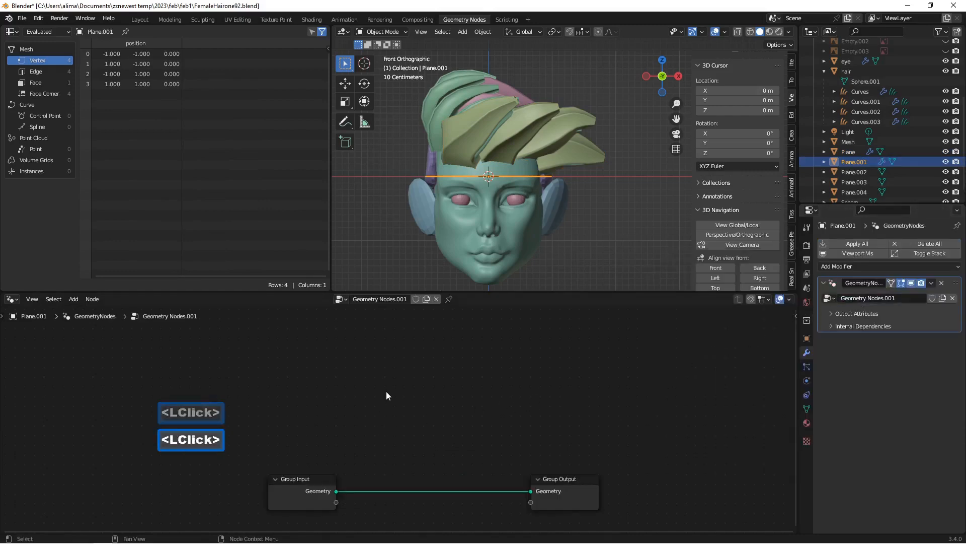
{"action": "key", "text": "ctrl+v"}
{"action": "left_click_drag", "start_coordinate": [337, 422], "coordinate": [397, 449]}
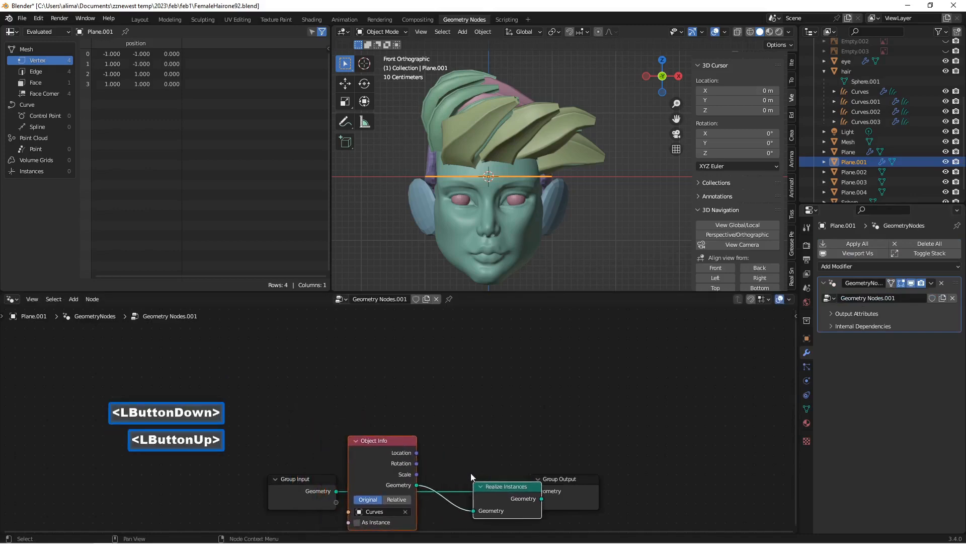
{"action": "left_click_drag", "start_coordinate": [317, 478], "coordinate": [232, 455]}
{"action": "left_click_drag", "start_coordinate": [373, 443], "coordinate": [333, 438]}
{"action": "left_click_drag", "start_coordinate": [517, 488], "coordinate": [361, 438]}
{"action": "left_click_drag", "start_coordinate": [453, 403], "coordinate": [446, 472]}
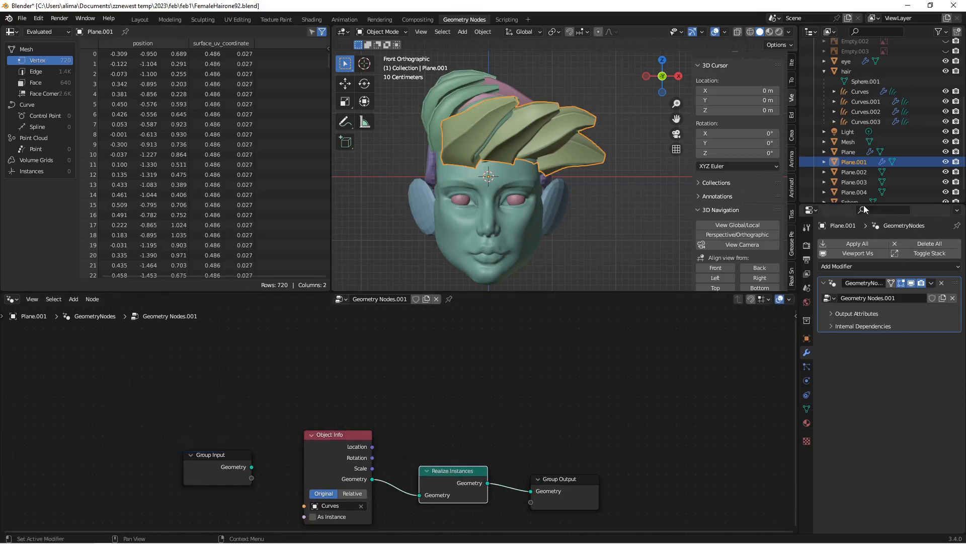
Step: Give Plane.002 a Geometry Nodes modifier with a new node group
{"action": "left_click", "coordinate": [858, 172]}
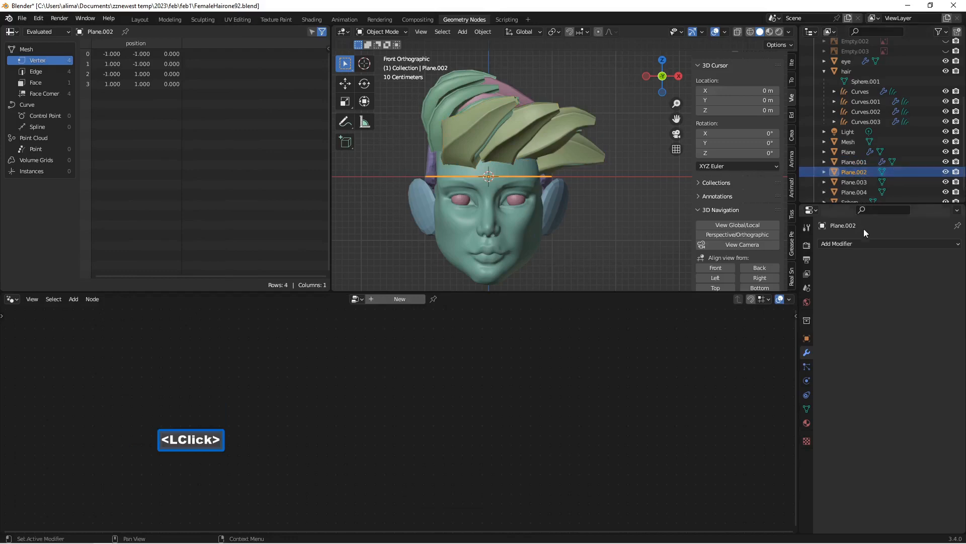
{"action": "left_click", "coordinate": [867, 242]}
{"action": "left_click", "coordinate": [766, 337]}
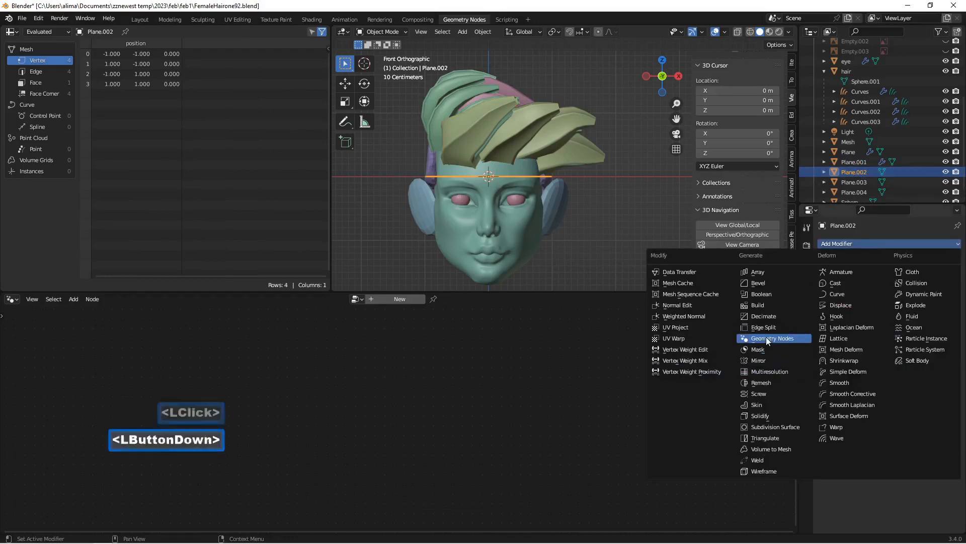
{"action": "left_click", "coordinate": [860, 298]}
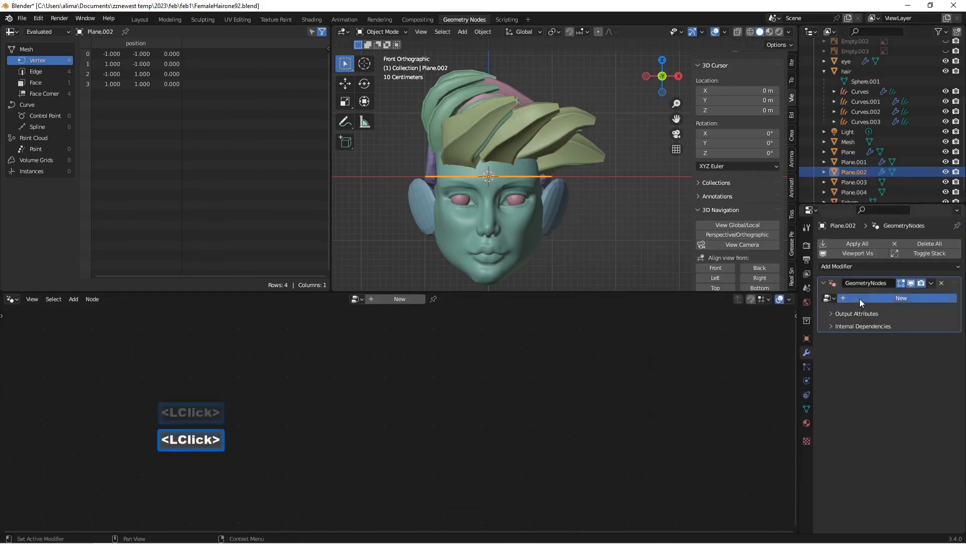
Step: Paste the copied nodes into Plane.002's tree and link Realize Instances to the Group Output instead of the Group Input
{"action": "left_click", "coordinate": [512, 356]}
{"action": "key", "text": "ctrl+v"}
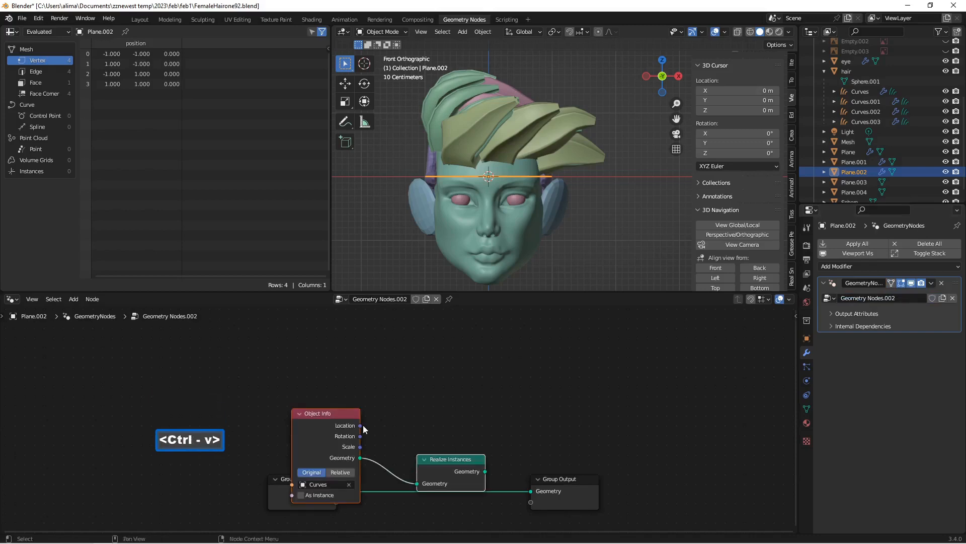
{"action": "left_click_drag", "start_coordinate": [424, 425], "coordinate": [423, 388]}
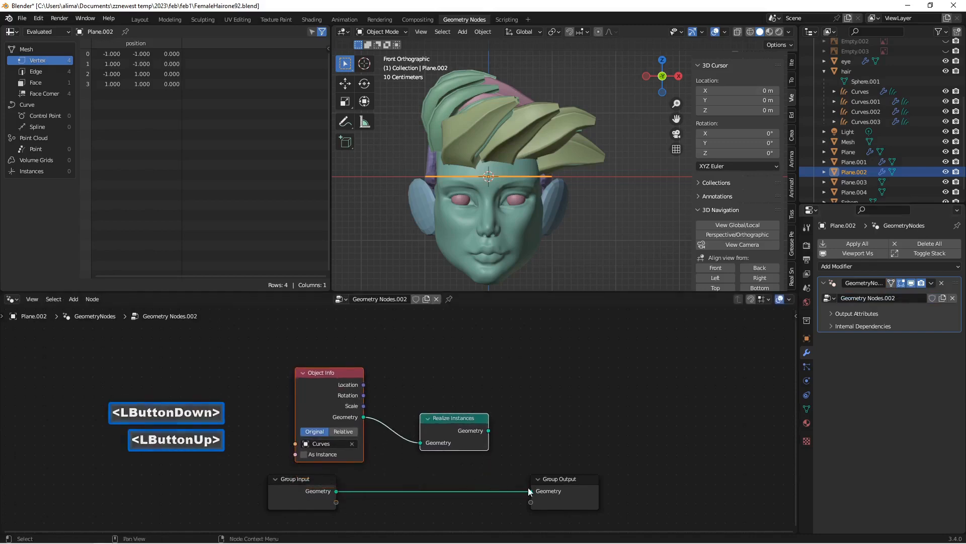
{"action": "left_click_drag", "start_coordinate": [530, 491], "coordinate": [457, 494]}
{"action": "left_click_drag", "start_coordinate": [322, 487], "coordinate": [177, 425]}
{"action": "left_click_drag", "start_coordinate": [488, 430], "coordinate": [531, 490]}
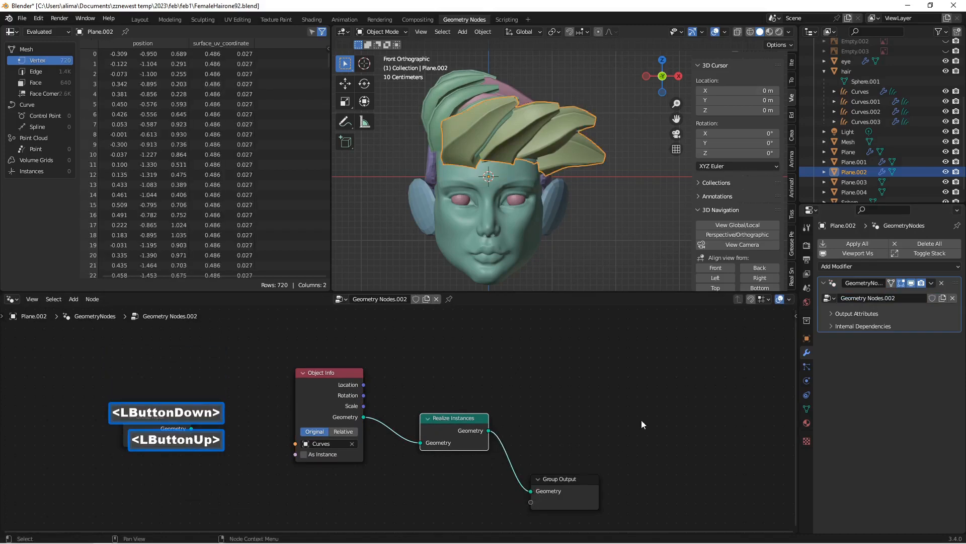
Step: Give Plane.003 a Geometry Nodes modifier with a new node group
{"action": "left_click", "coordinate": [855, 182]}
{"action": "left_click", "coordinate": [850, 243]}
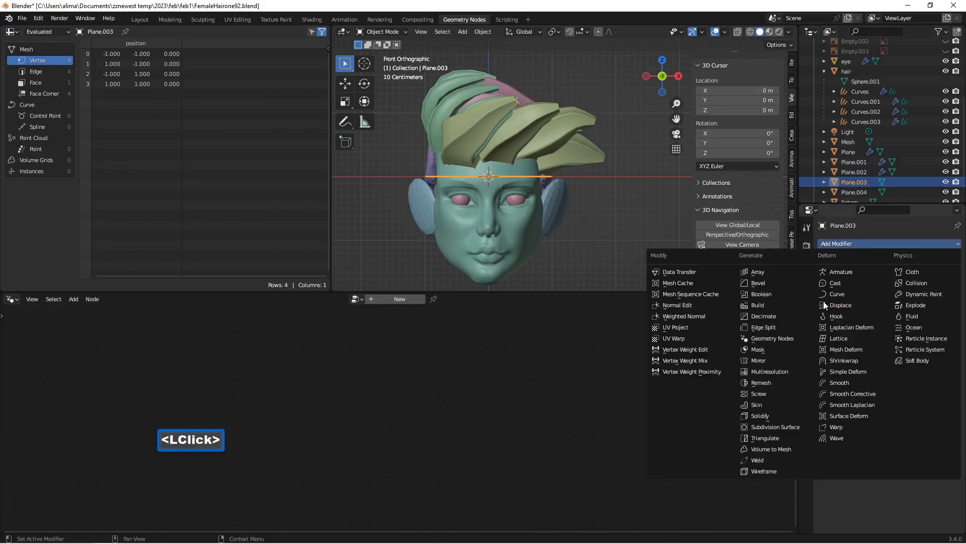
{"action": "left_click", "coordinate": [801, 338]}
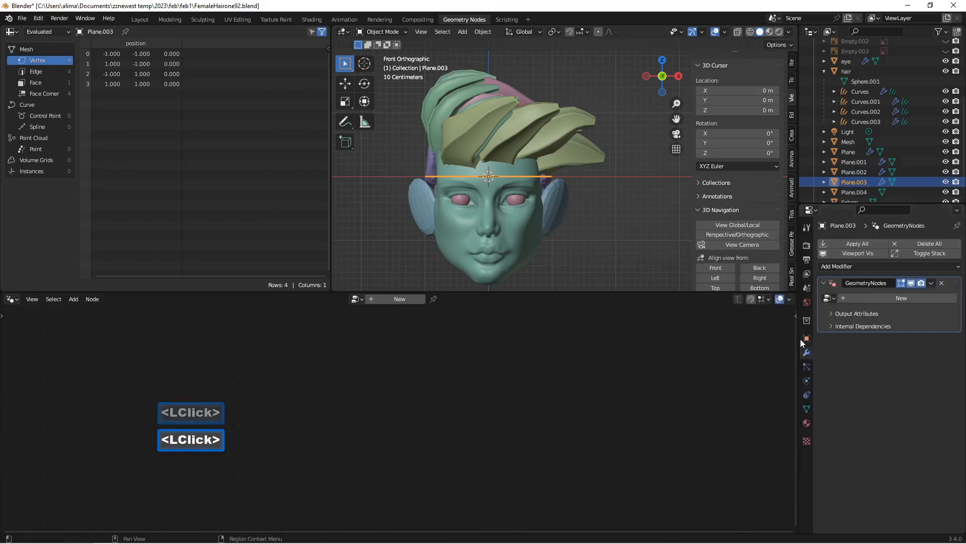
{"action": "left_click", "coordinate": [863, 298]}
Step: Paste the copied nodes into Plane.003's tree and link Realize Instances to the Group Output instead of the Group Input
{"action": "left_click", "coordinate": [478, 374]}
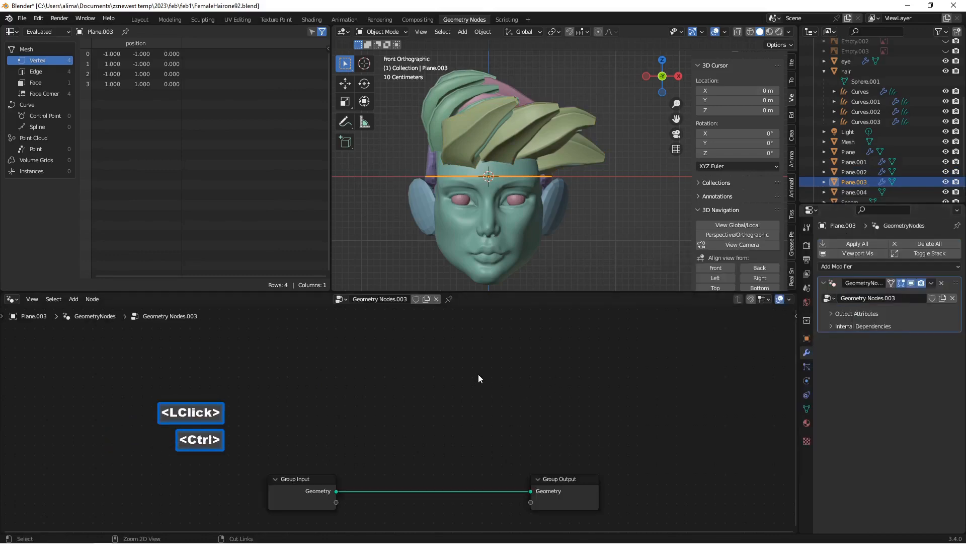
{"action": "key", "text": "ctrl+v"}
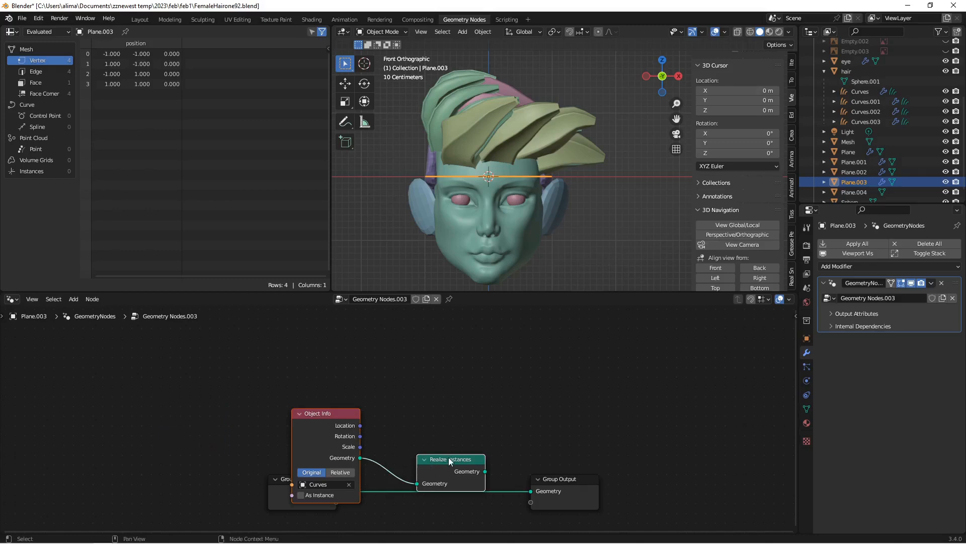
{"action": "left_click_drag", "start_coordinate": [449, 457], "coordinate": [466, 396]}
{"action": "left_click_drag", "start_coordinate": [304, 497], "coordinate": [180, 483]}
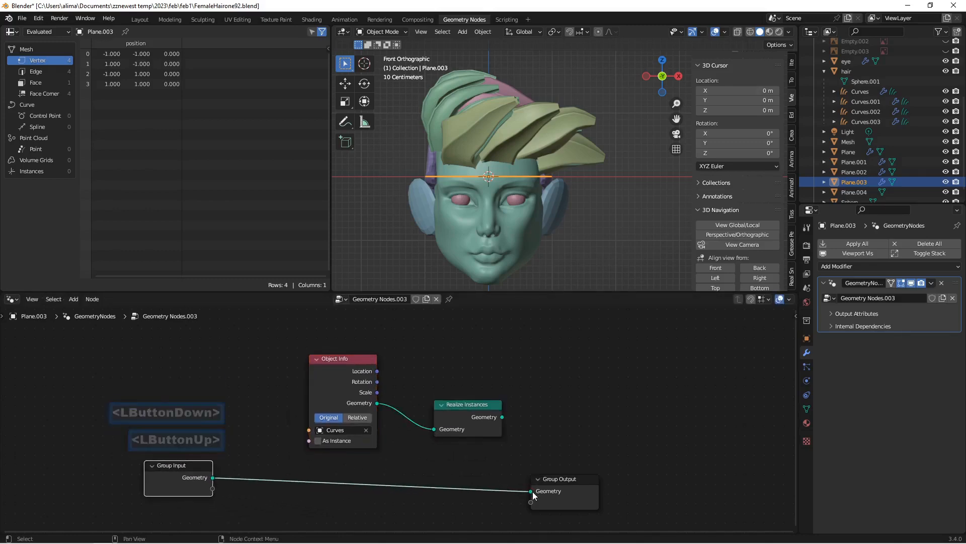
{"action": "left_click", "coordinate": [304, 496]}
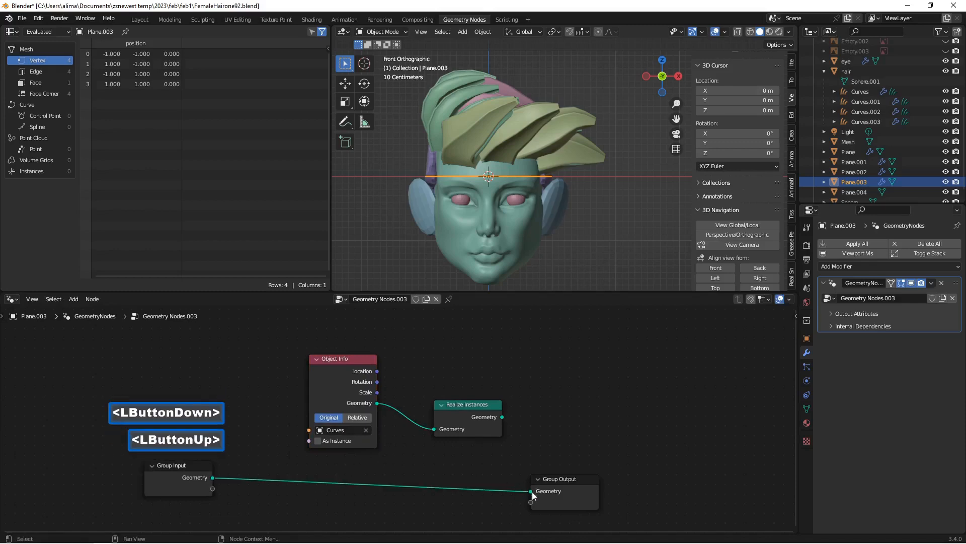
{"action": "left_click_drag", "start_coordinate": [531, 491], "coordinate": [436, 436]}
{"action": "left_click_drag", "start_coordinate": [501, 418], "coordinate": [531, 491]}
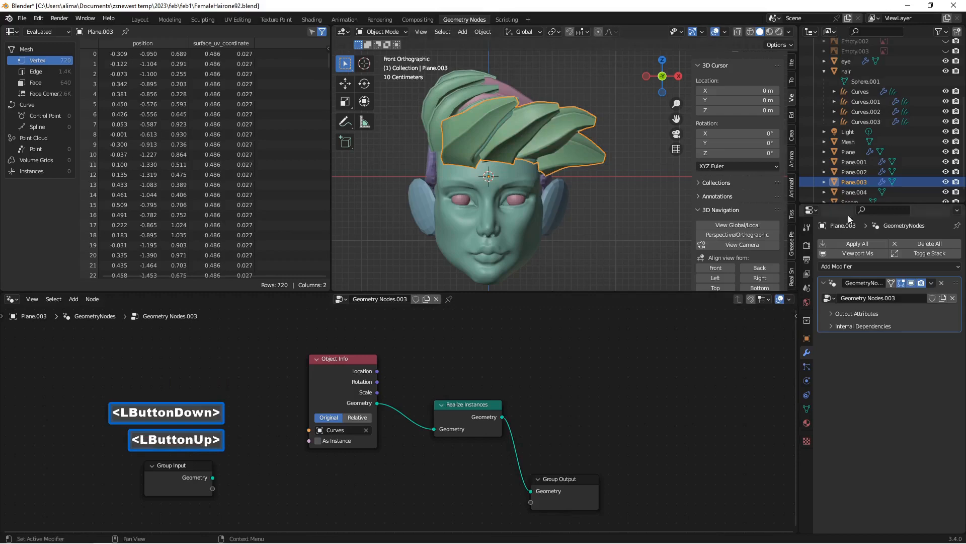
Step: Give Plane.004 a Geometry Nodes modifier with a new node group
{"action": "left_click", "coordinate": [854, 193]}
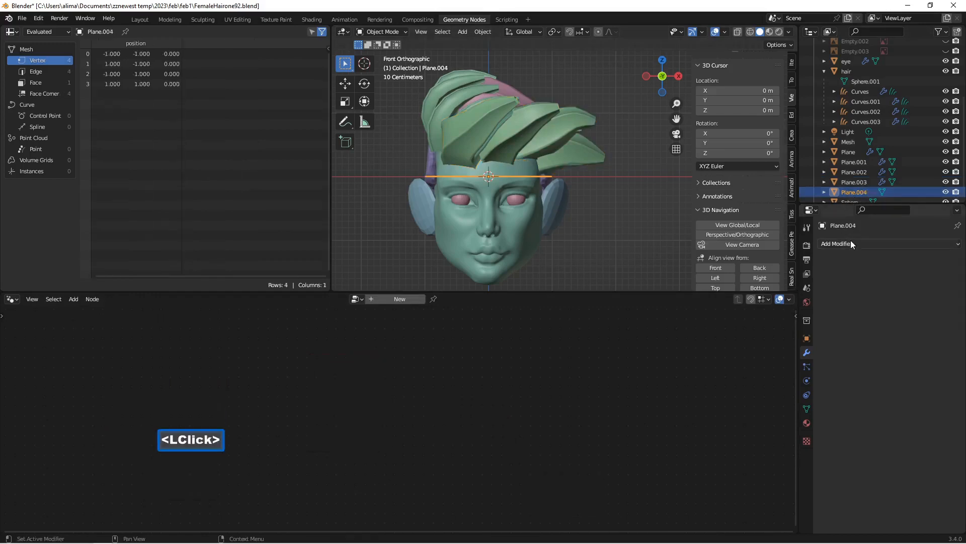
{"action": "left_click", "coordinate": [852, 243]}
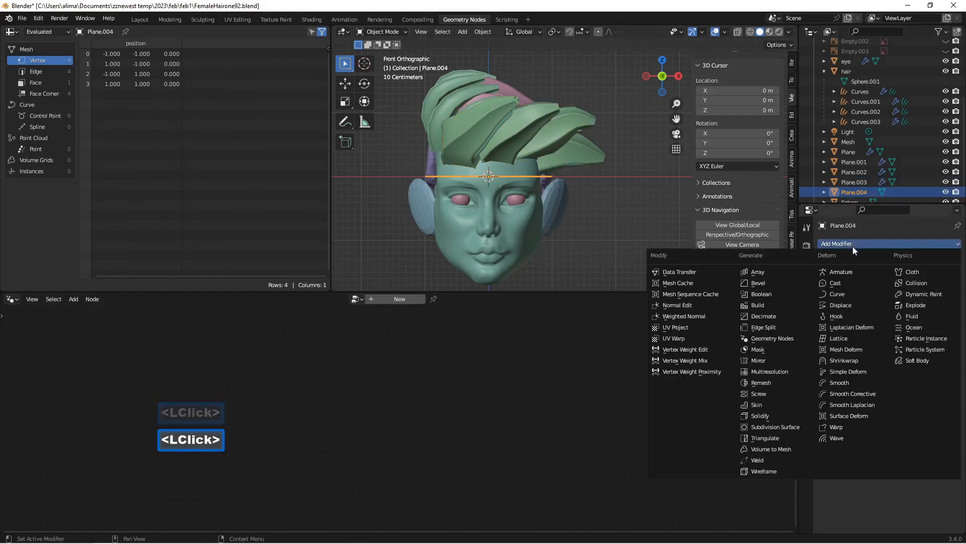
{"action": "left_click", "coordinate": [801, 339]}
{"action": "left_click", "coordinate": [874, 297]}
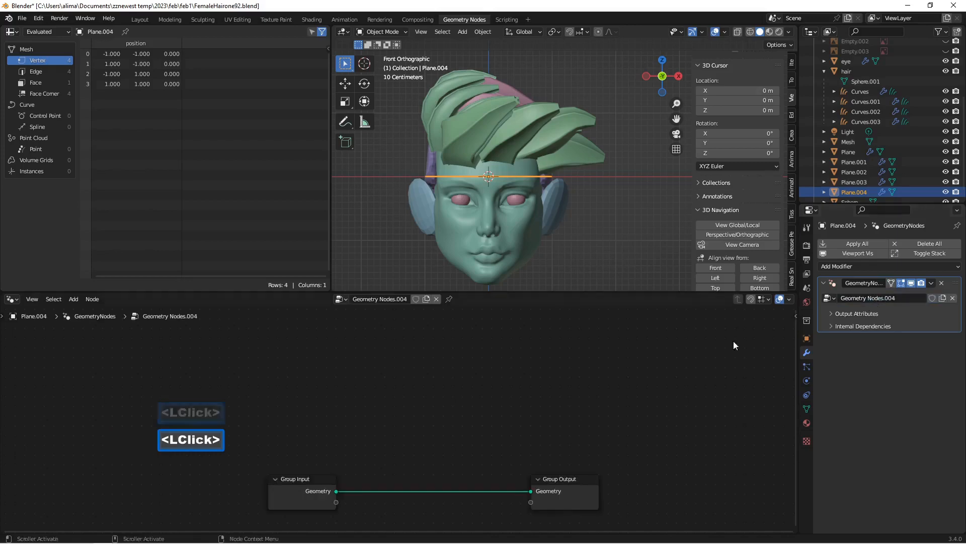
Step: Paste the copied nodes into Plane.004's tree, chain Object Info through Realize Instances into the Group Output, and save incrementally as FemaleHairone94.blend
{"action": "left_click", "coordinate": [428, 347]}
{"action": "key", "text": "ctrl+v"}
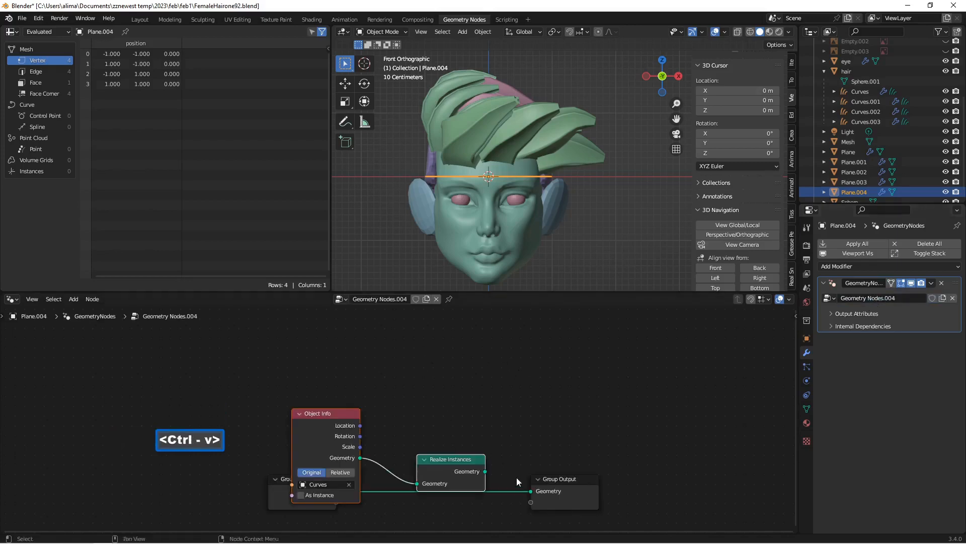
{"action": "left_click_drag", "start_coordinate": [469, 448], "coordinate": [492, 373]}
{"action": "left_click_drag", "start_coordinate": [442, 411], "coordinate": [414, 446]}
{"action": "left_click", "coordinate": [446, 361]}
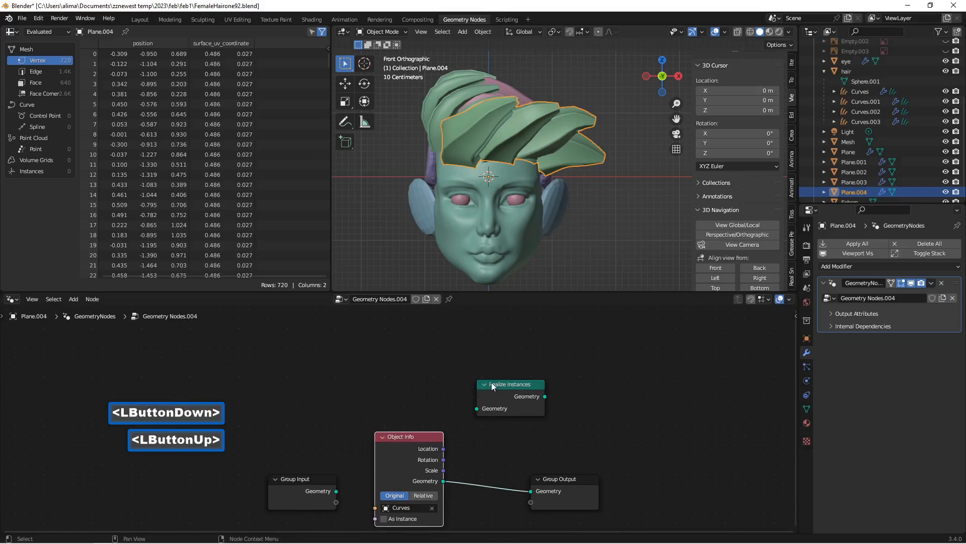
{"action": "left_click_drag", "start_coordinate": [491, 384], "coordinate": [497, 475]}
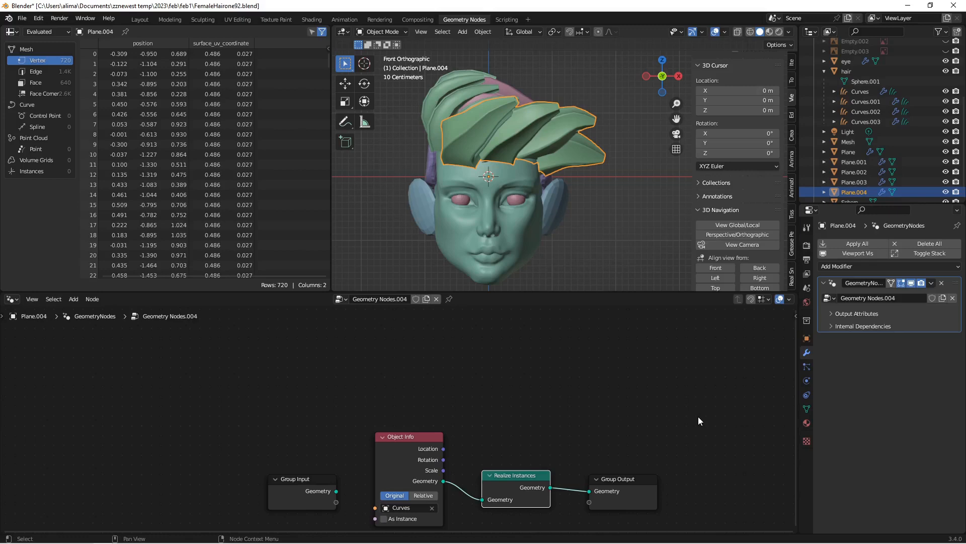
{"action": "key", "text": "Insert"}
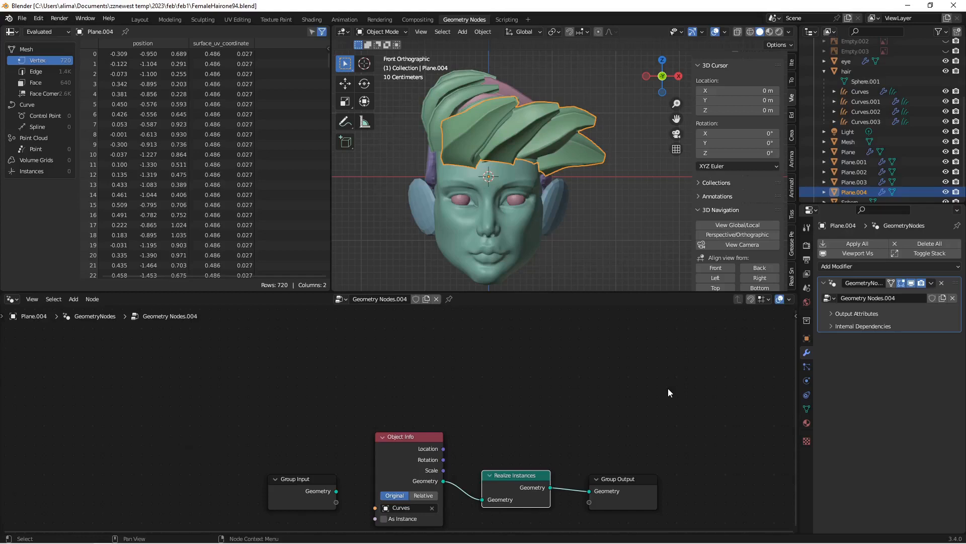
Step: Set the Object Info node in Plane.001's geometry node tree to reference Curves.001 instead of Curves
{"action": "left_click", "coordinate": [857, 163]}
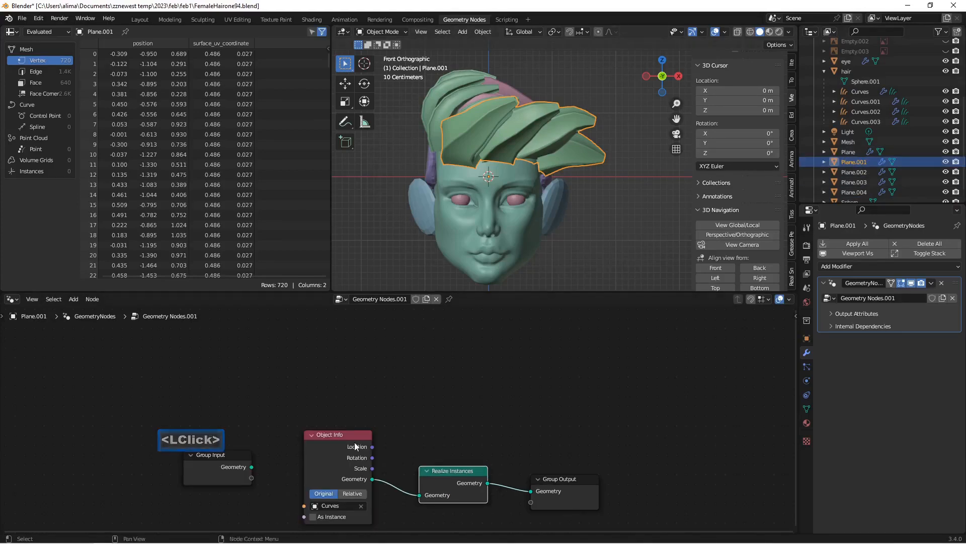
{"action": "left_click", "coordinate": [361, 506]}
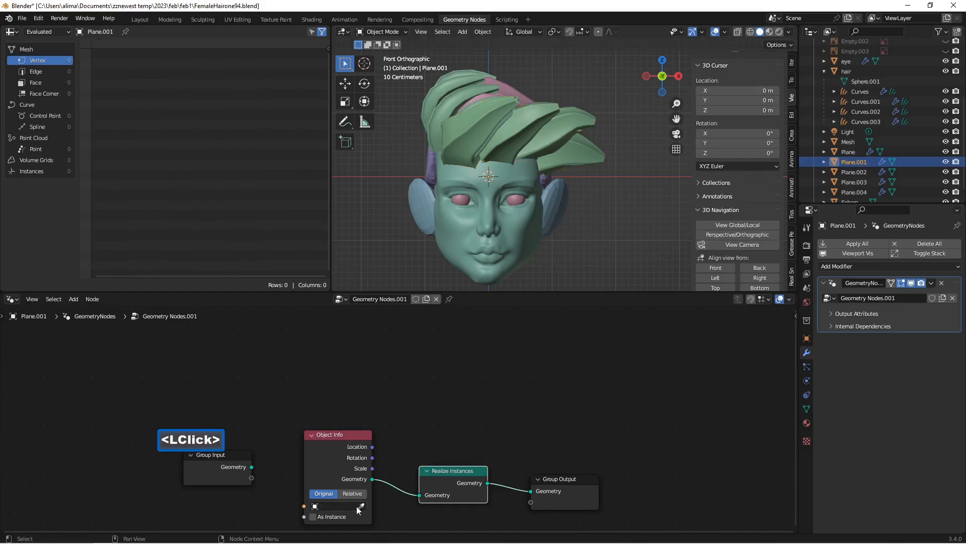
{"action": "left_click", "coordinate": [319, 508]}
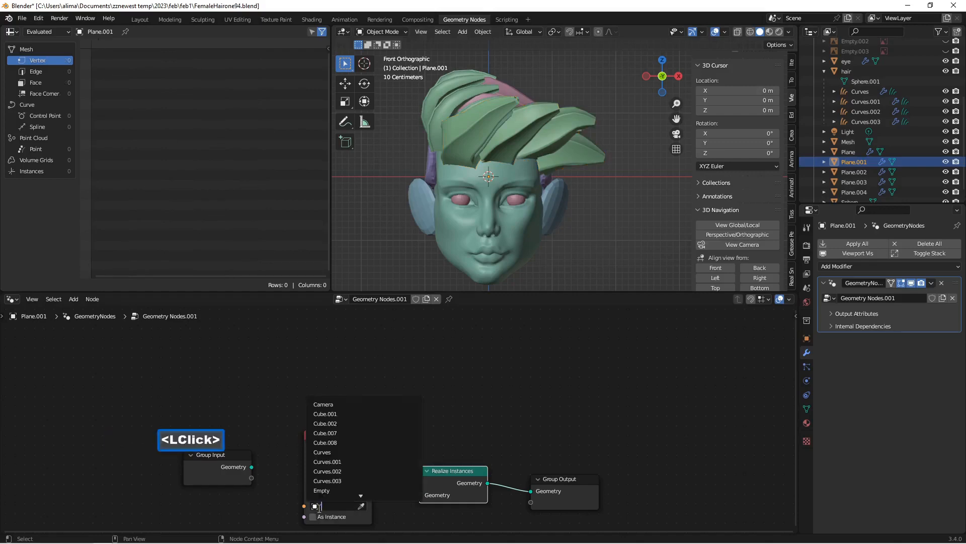
{"action": "left_click", "coordinate": [326, 462]}
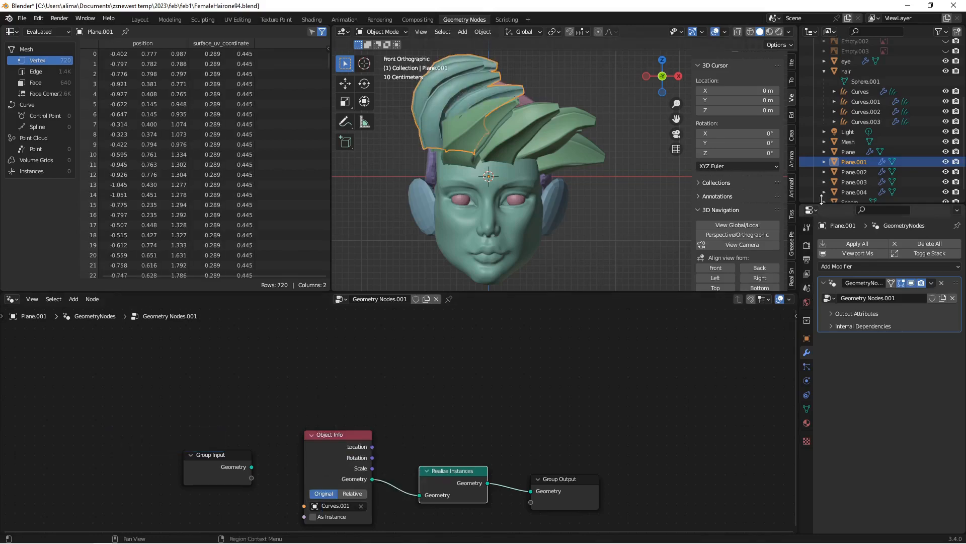
Step: Replace the referenced object in Plane.002's Object Info node with Curves.002
{"action": "left_click", "coordinate": [850, 173]}
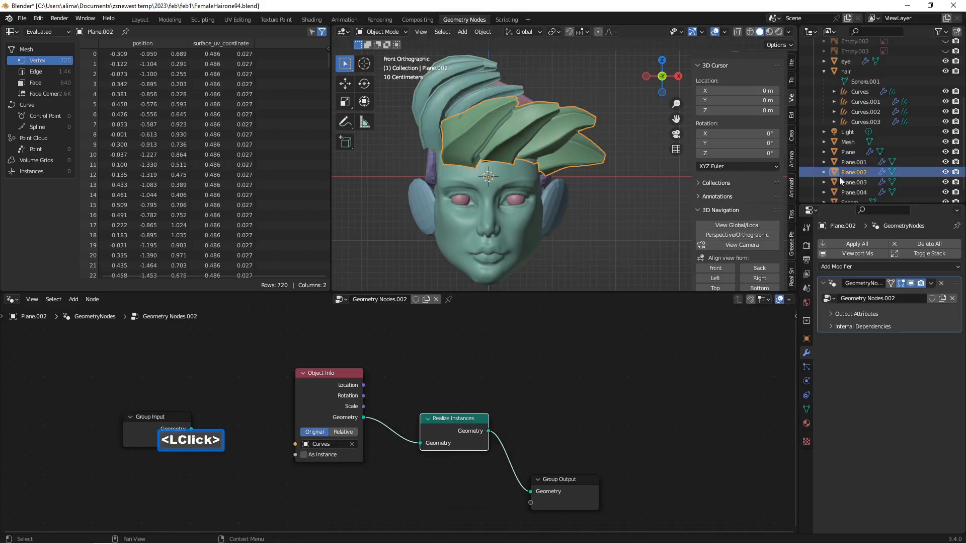
{"action": "left_click", "coordinate": [353, 444]}
{"action": "left_click", "coordinate": [313, 446]}
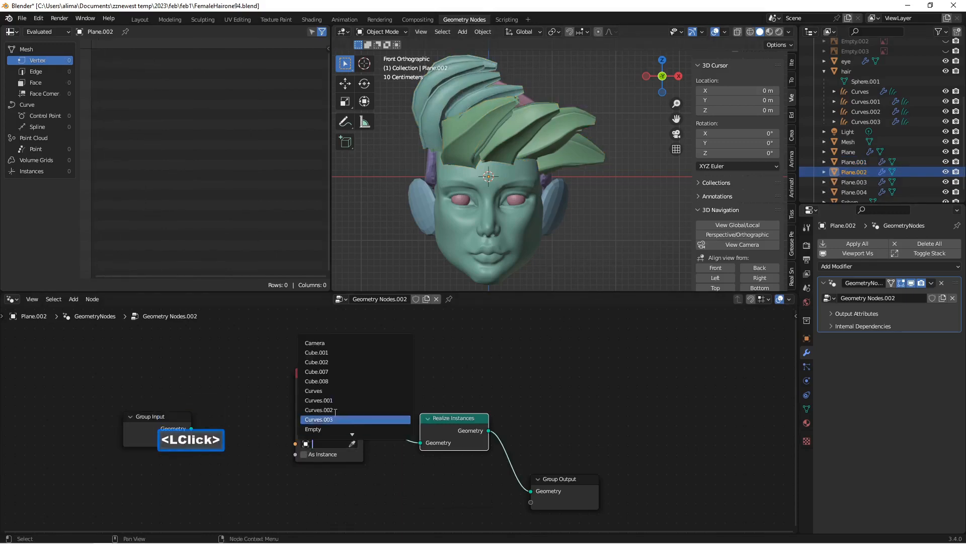
{"action": "left_click", "coordinate": [336, 409]}
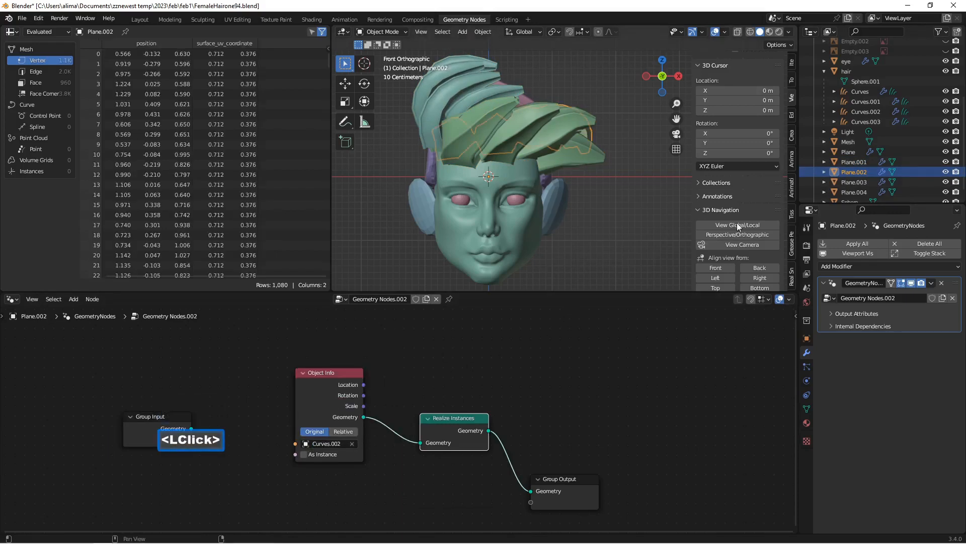
Step: Point the Object Info node of Plane.003 to the Curves.003 hair object
{"action": "left_click", "coordinate": [861, 181]}
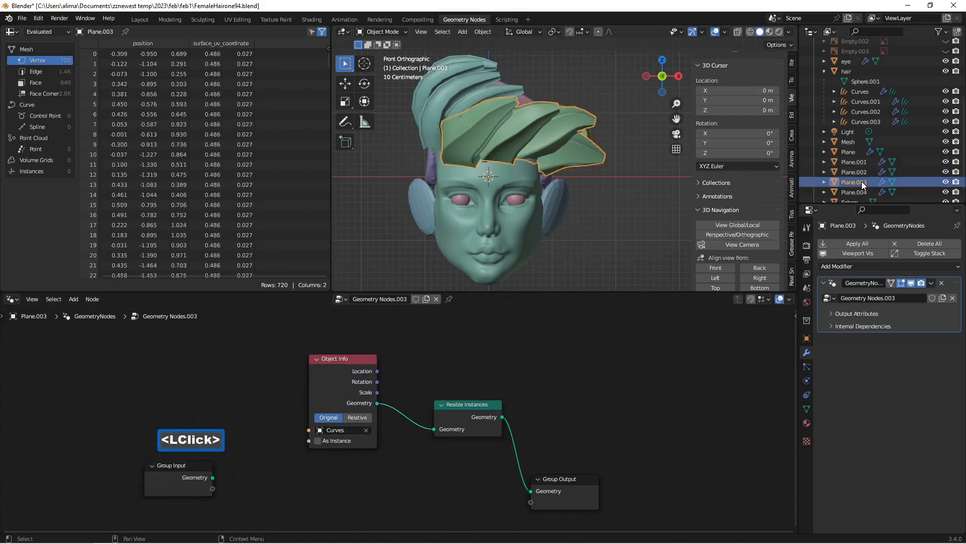
{"action": "left_click", "coordinate": [367, 429]}
{"action": "left_click", "coordinate": [323, 431]}
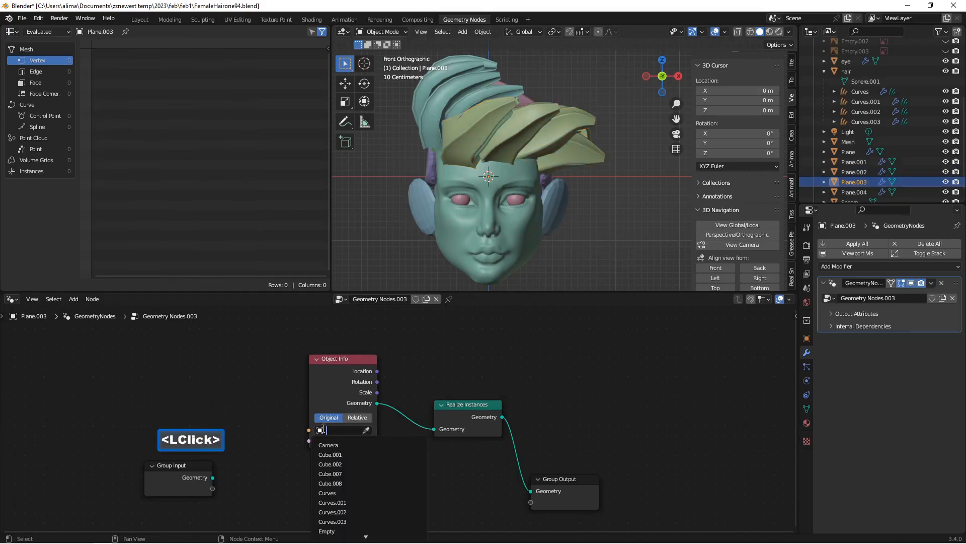
{"action": "left_click", "coordinate": [345, 519]}
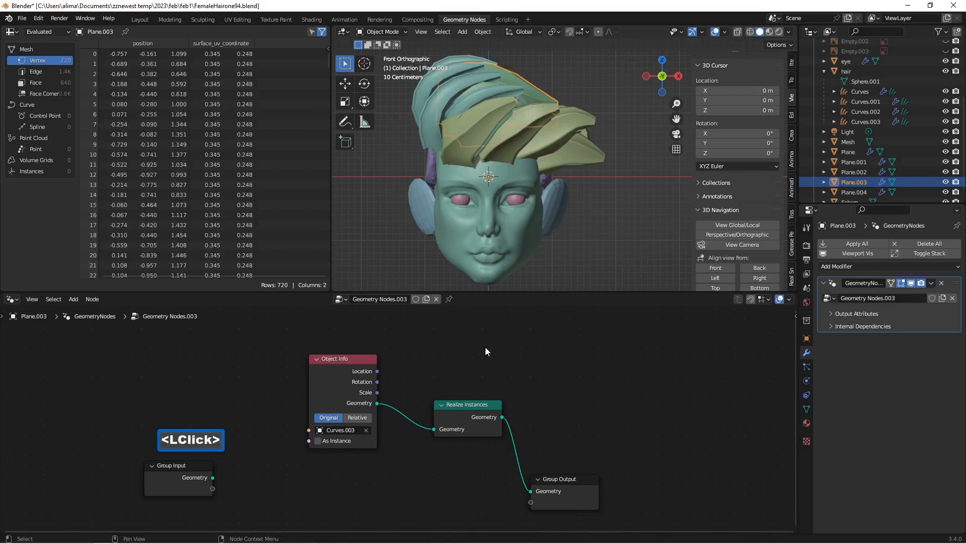
Step: Check the node trees of Plane through Plane.003 one by one, and save incrementally as FemaleHairone96.blend
{"action": "left_click", "coordinate": [847, 152]}
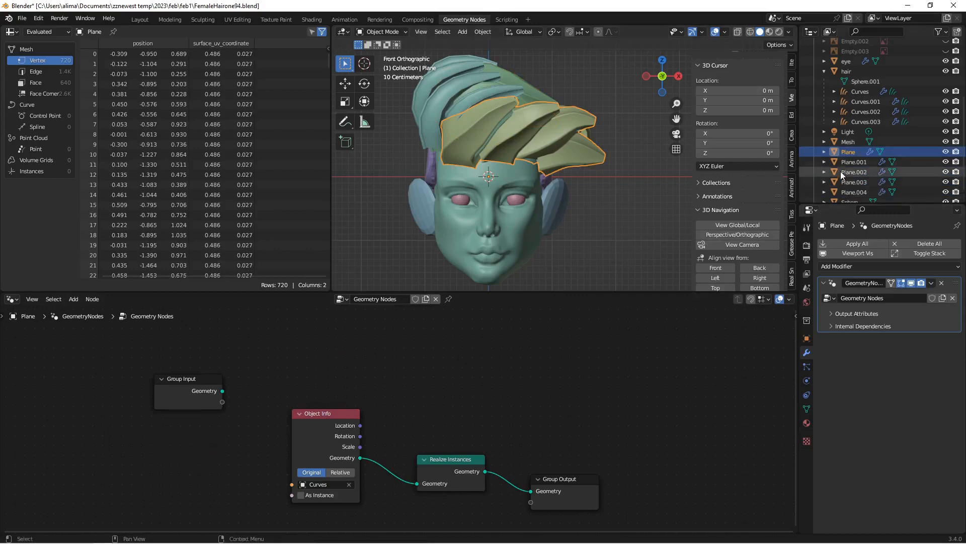
{"action": "left_click", "coordinate": [844, 162]}
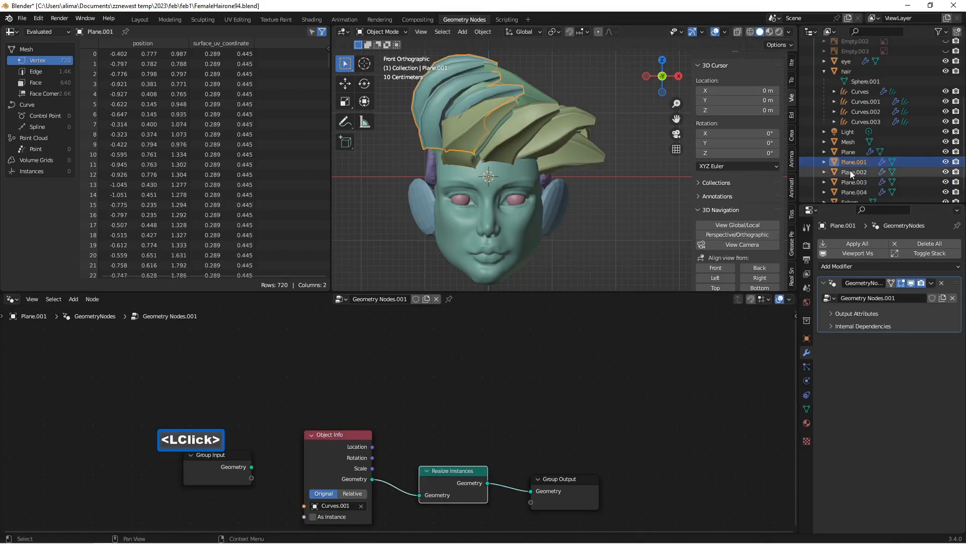
{"action": "left_click", "coordinate": [850, 171]}
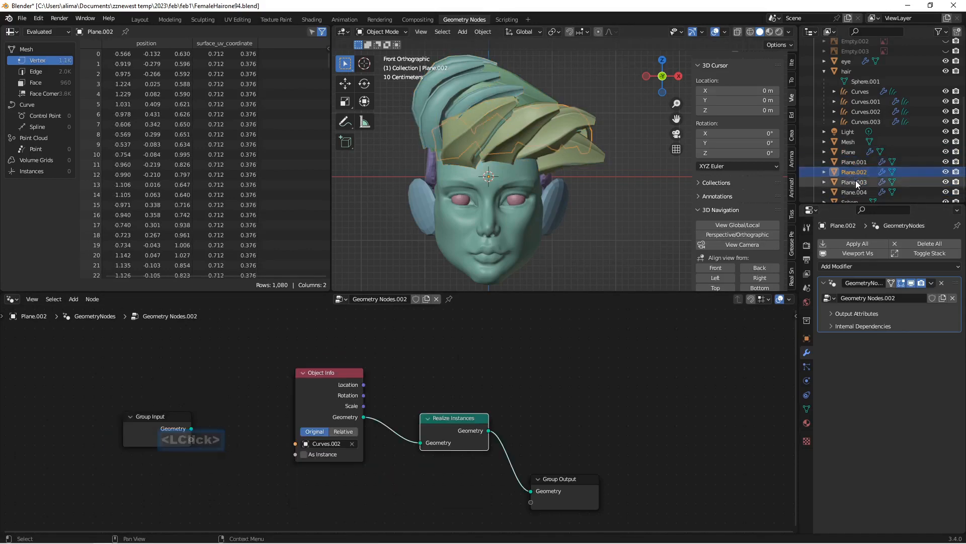
{"action": "left_click", "coordinate": [855, 180]}
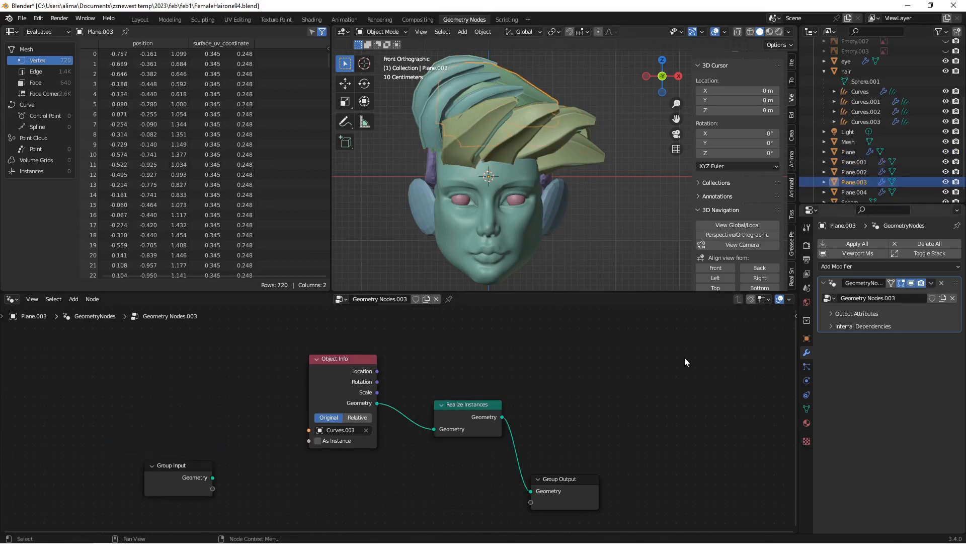
{"action": "middle_click_drag", "start_coordinate": [641, 212], "coordinate": [613, 252]}
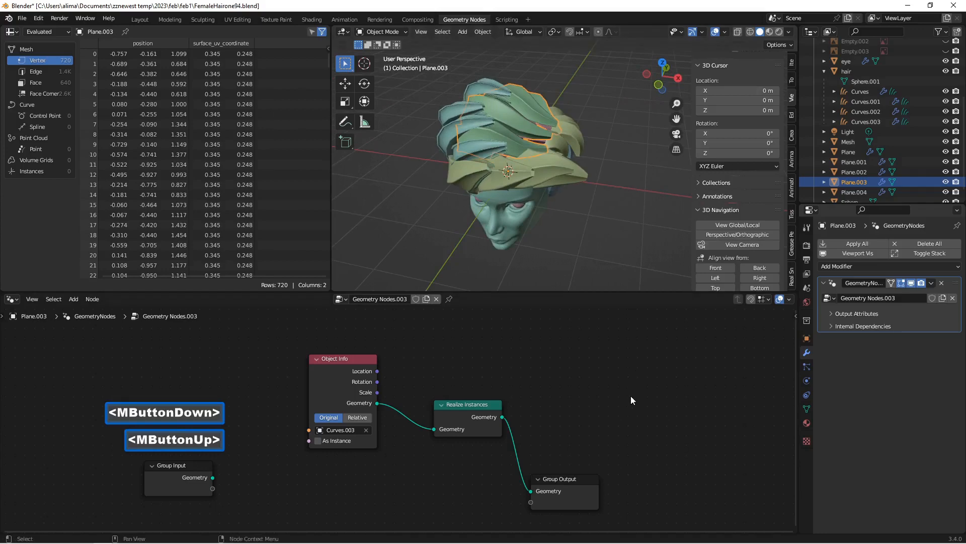
{"action": "key", "text": "Insert"}
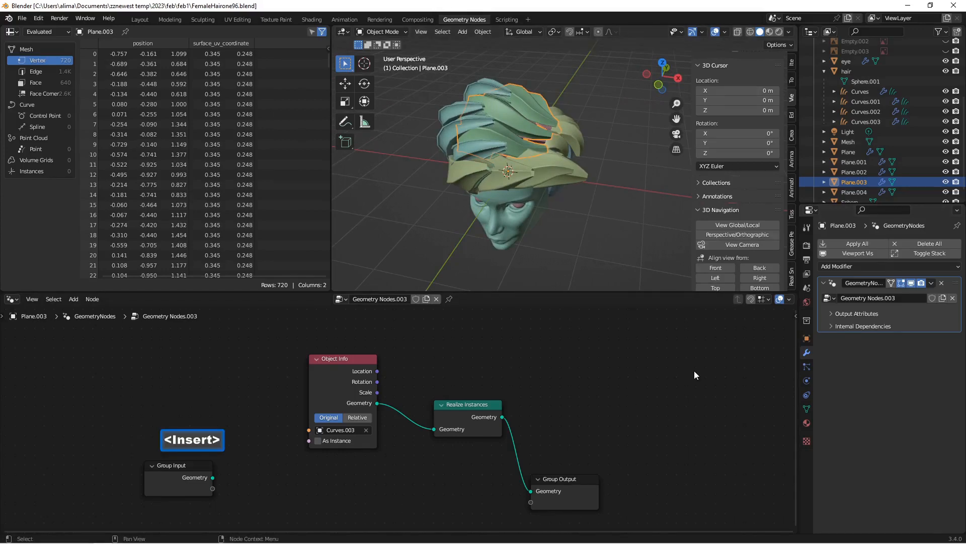
Step: Apply the Geometry Nodes modifiers of Plane and Plane.001
{"action": "left_click", "coordinate": [853, 152]}
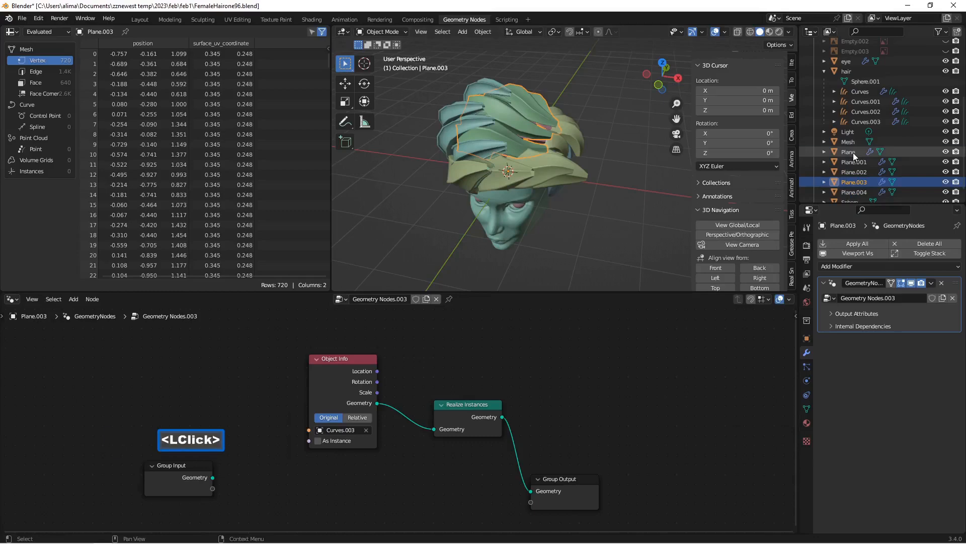
{"action": "left_click", "coordinate": [931, 283]}
{"action": "left_click", "coordinate": [911, 295]}
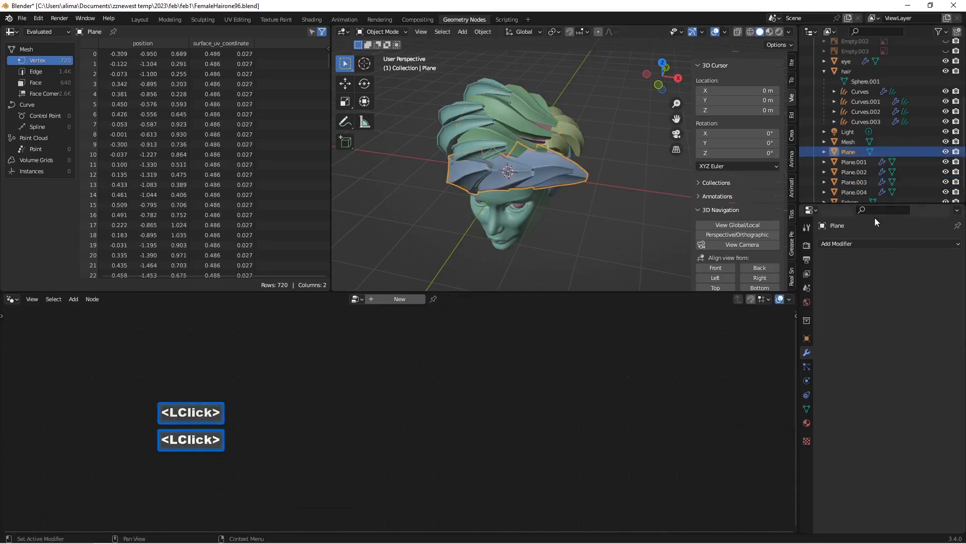
{"action": "left_click", "coordinate": [854, 162]}
{"action": "left_click", "coordinate": [931, 283]}
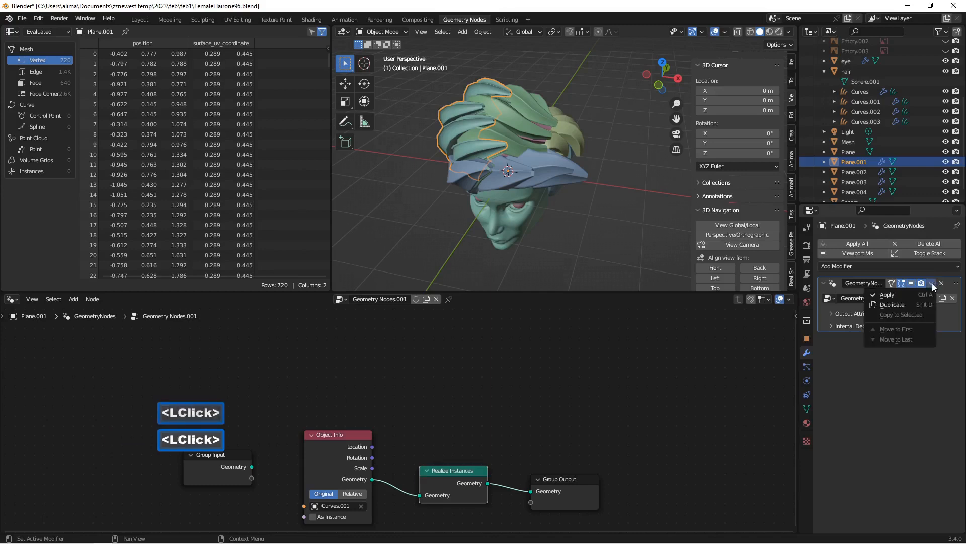
{"action": "left_click", "coordinate": [918, 295]}
Step: Apply the Geometry Nodes modifiers of Plane.002 and Plane.003, and save incrementally as FemaleHairone98.blend
{"action": "left_click", "coordinate": [854, 172]}
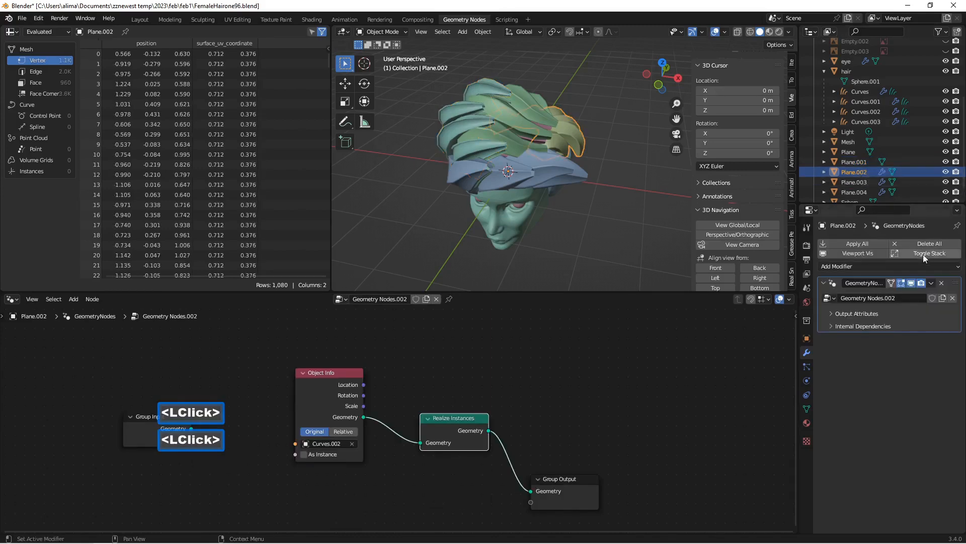
{"action": "left_click", "coordinate": [931, 283]}
{"action": "left_click", "coordinate": [902, 294]}
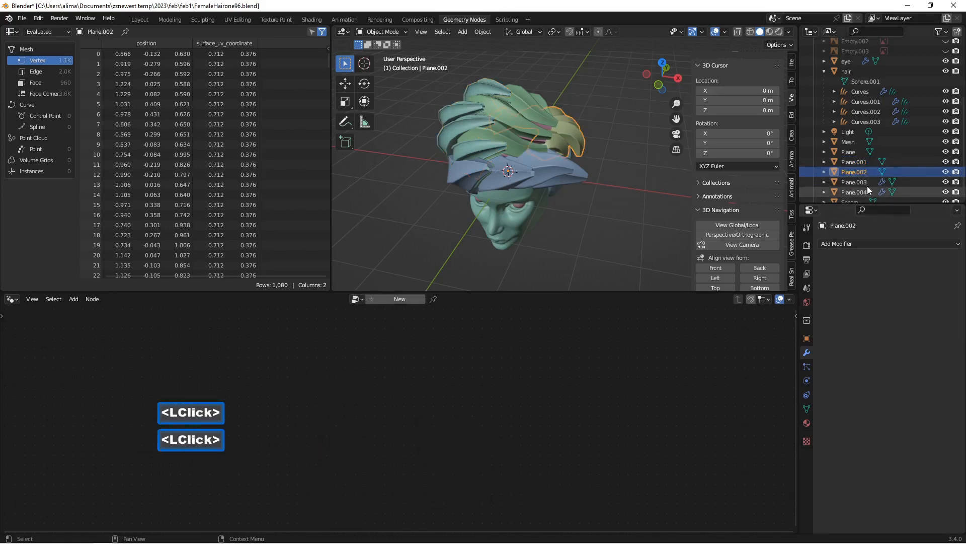
{"action": "left_click", "coordinate": [866, 182]}
{"action": "left_click", "coordinate": [932, 284]}
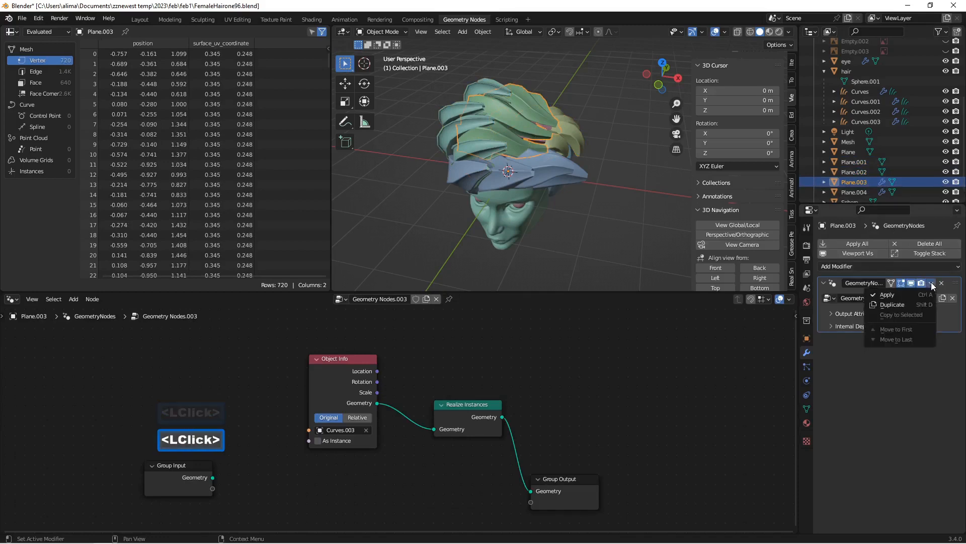
{"action": "left_click", "coordinate": [903, 294]}
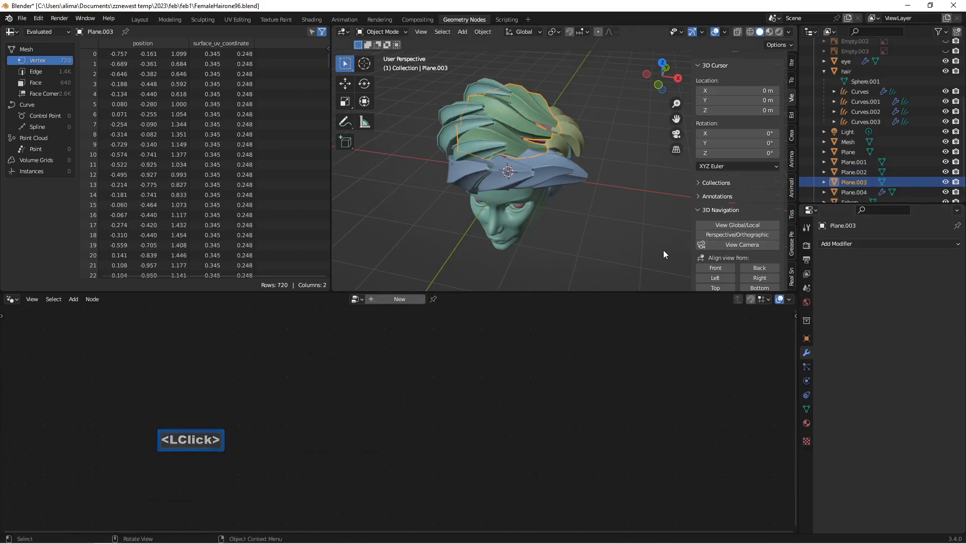
{"action": "key", "text": "Insert"}
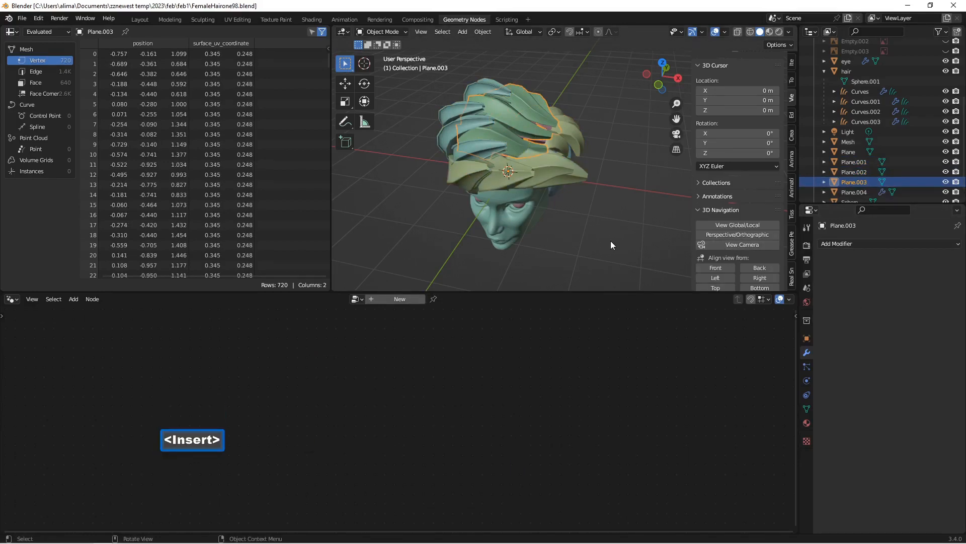
Step: Delete the surplus Plane.004 object and save incrementally as FemaleHairone99.blend
{"action": "middle_click_drag", "start_coordinate": [609, 243], "coordinate": [615, 231]}
{"action": "scroll", "coordinate": [615, 231], "scroll_direction": "up", "scroll_amount": 1}
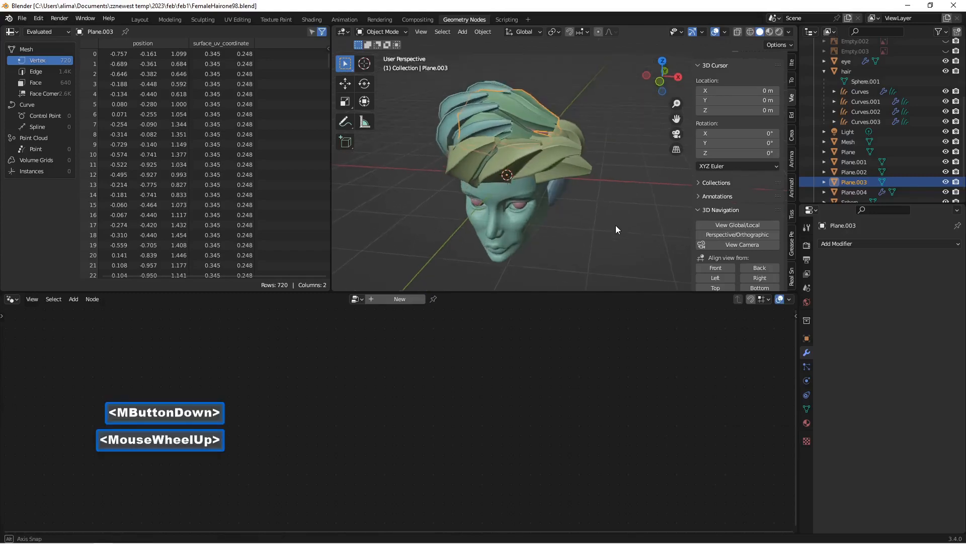
{"action": "left_click", "coordinate": [864, 193]}
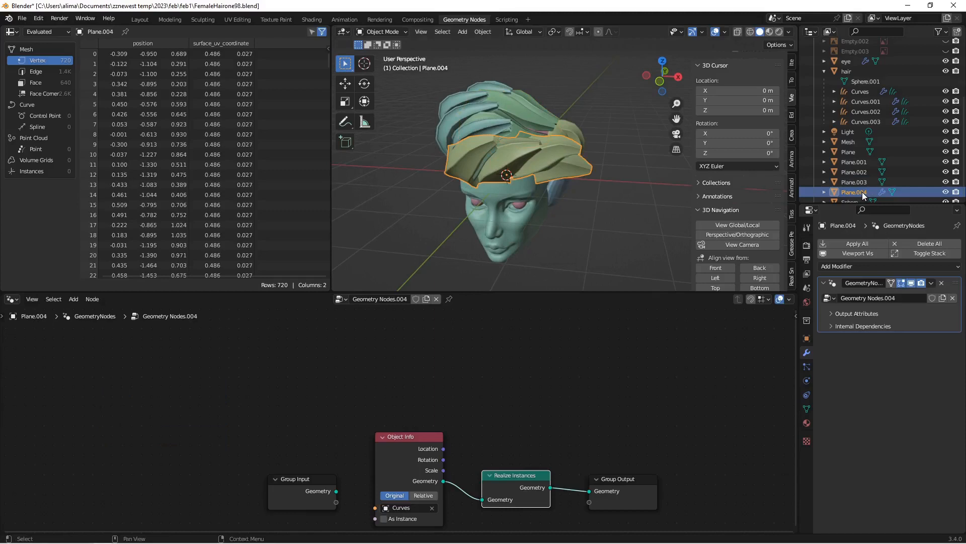
{"action": "right_click", "coordinate": [862, 191]}
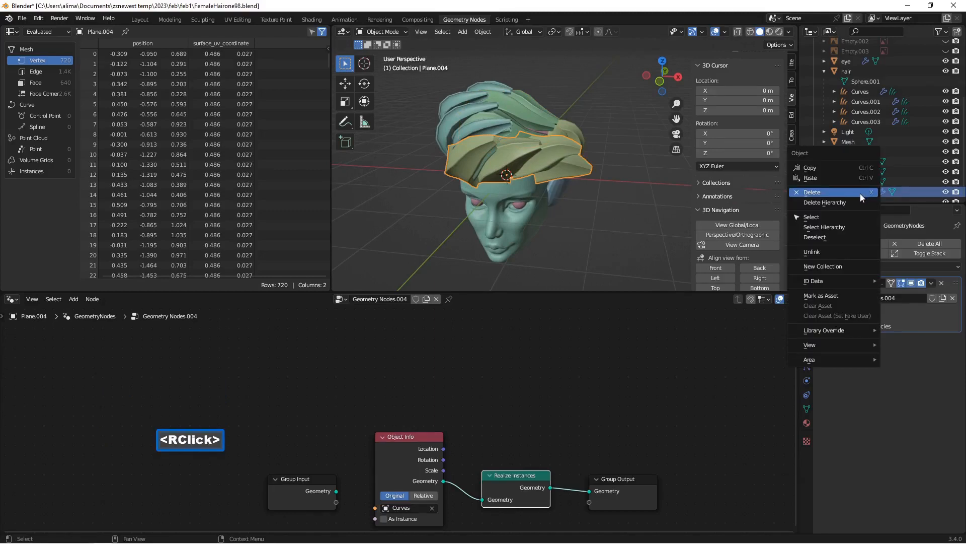
{"action": "left_click", "coordinate": [859, 193]}
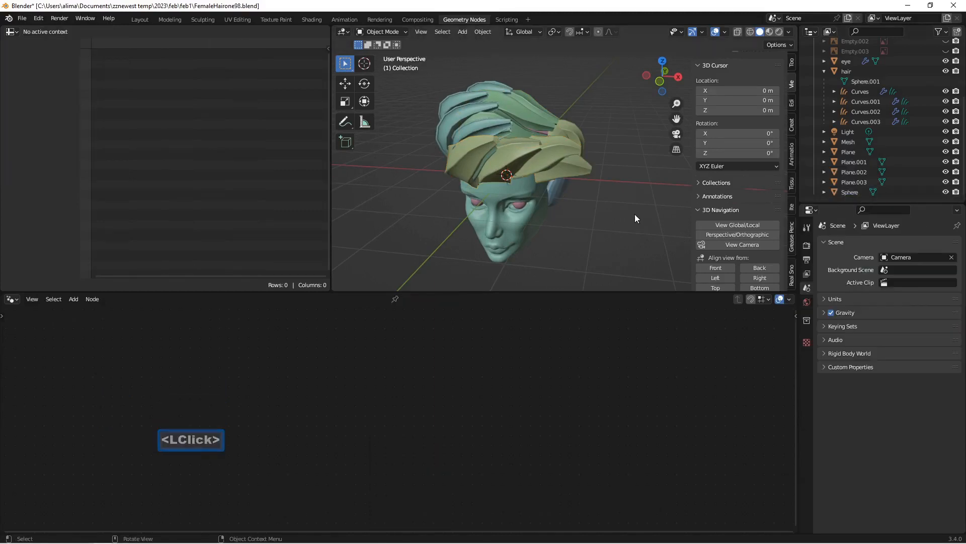
{"action": "key", "text": "Insert"}
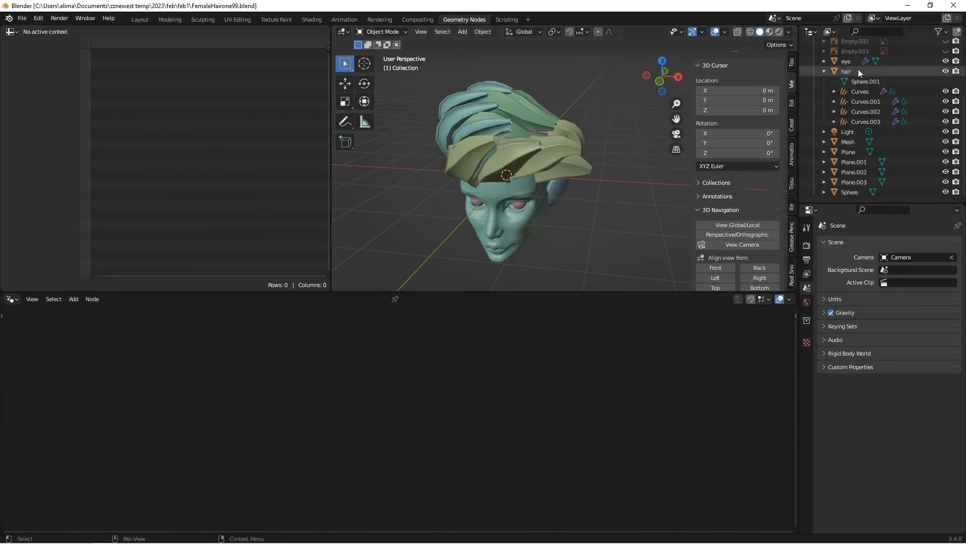
Step: Hide the hair object and its Curves, Curves.001, Curves.002 and Curves.003 children in the viewport
{"action": "left_click", "coordinate": [945, 71]}
{"action": "left_click", "coordinate": [946, 91]}
{"action": "left_click", "coordinate": [946, 101]}
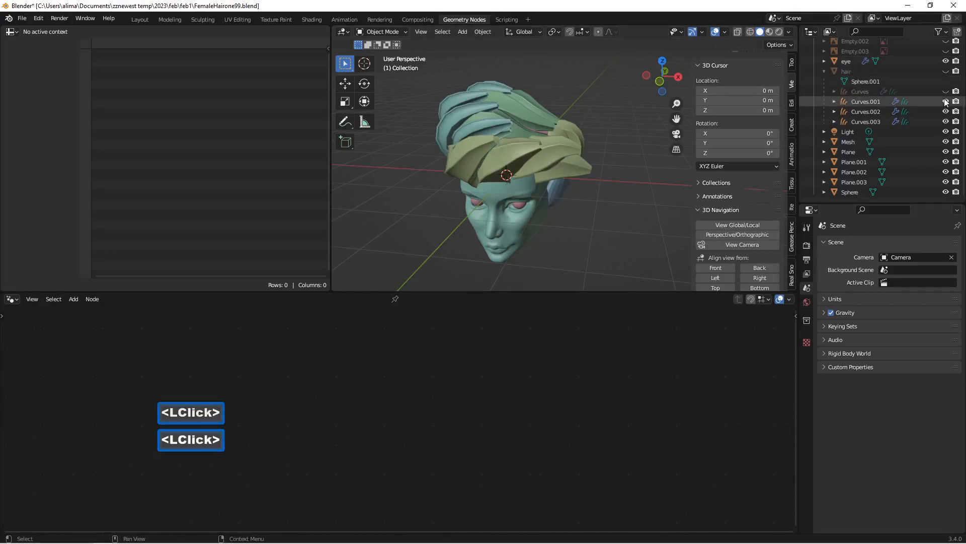
{"action": "left_click", "coordinate": [945, 111]}
{"action": "left_click", "coordinate": [946, 121]}
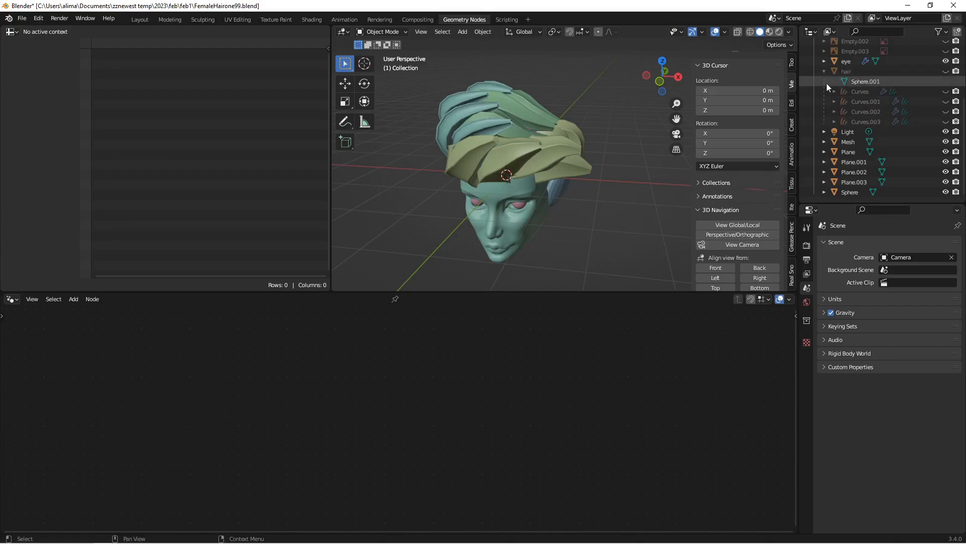
Step: Switch to the Layout workspace and save incrementally as FemaleHairone100.blend
{"action": "left_click", "coordinate": [141, 19]}
{"action": "scroll", "coordinate": [455, 279], "scroll_direction": "down", "scroll_amount": 3}
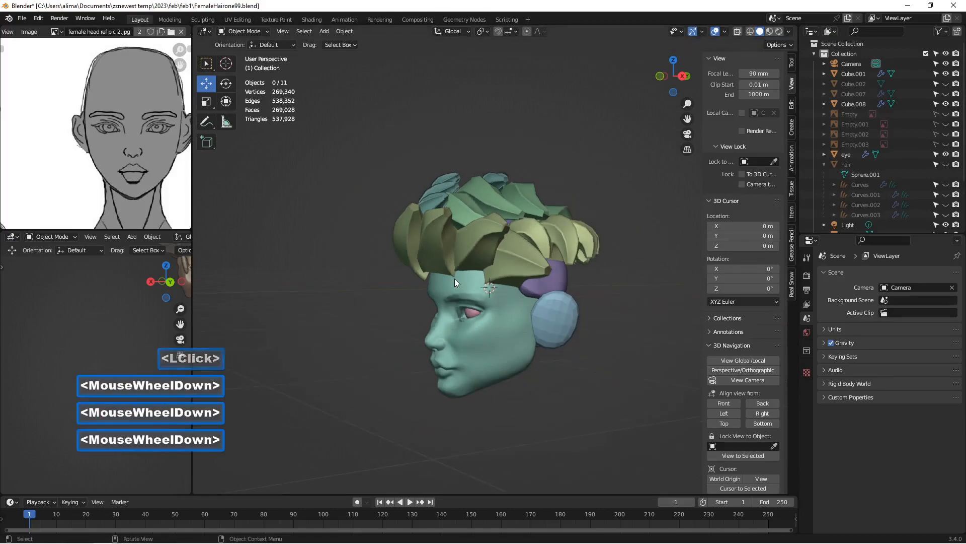
{"action": "middle_click_drag", "start_coordinate": [461, 268], "coordinate": [524, 263]}
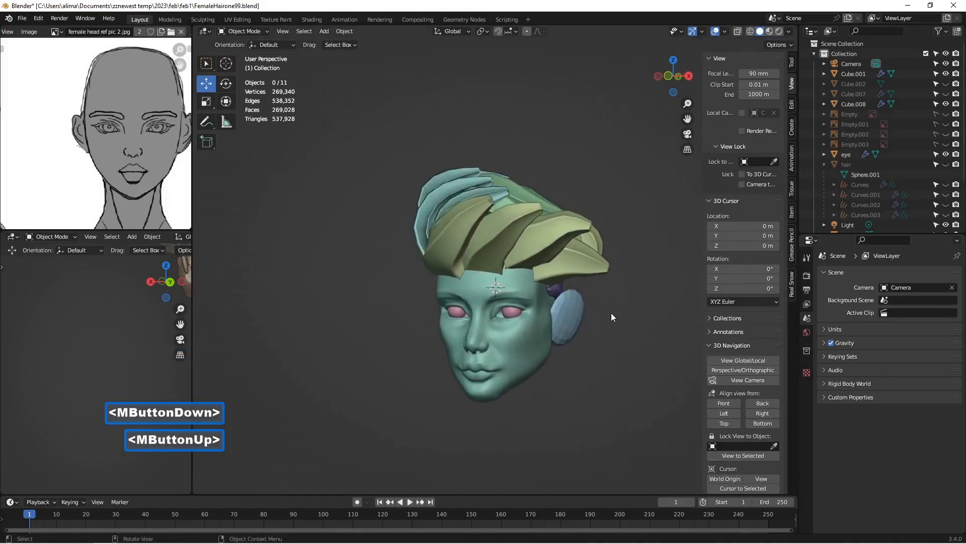
{"action": "key", "text": "Insert"}
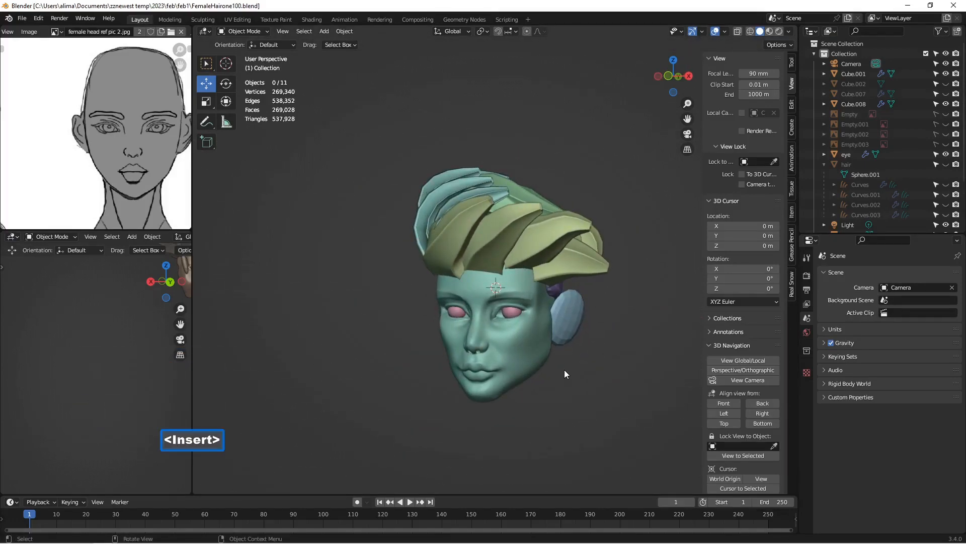
{"action": "middle_click_drag", "start_coordinate": [586, 340], "coordinate": [495, 288]}
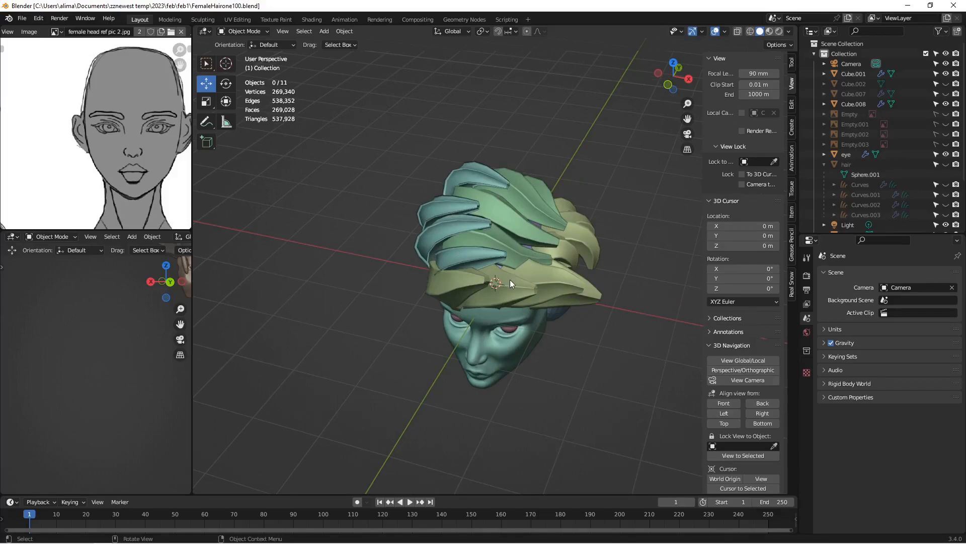
Step: Join the hair meshes Plane, Plane.001 and Plane.003 into Plane.002, and save incrementally as FemaleHairone101.blend
{"action": "left_click", "coordinate": [500, 301]}
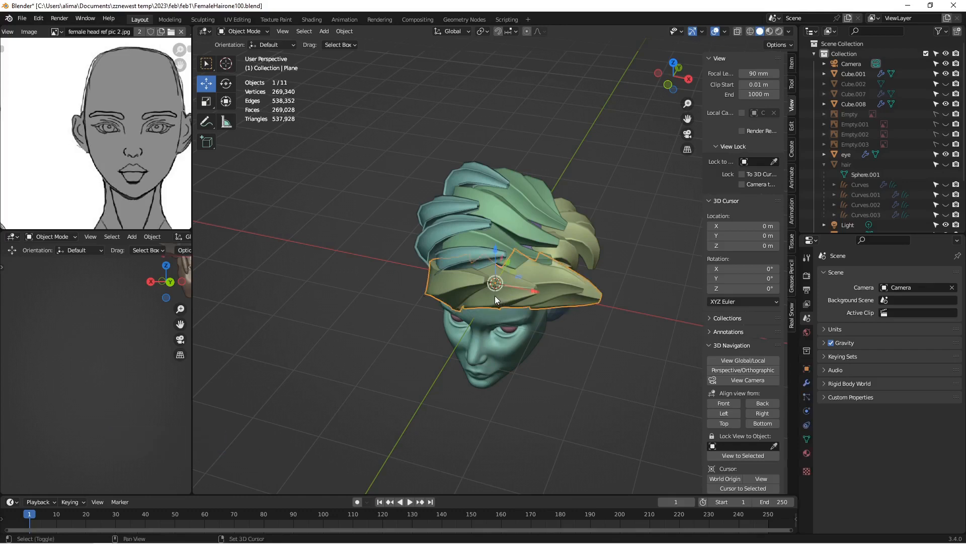
{"action": "left_click", "coordinate": [457, 255], "text": "shift"}
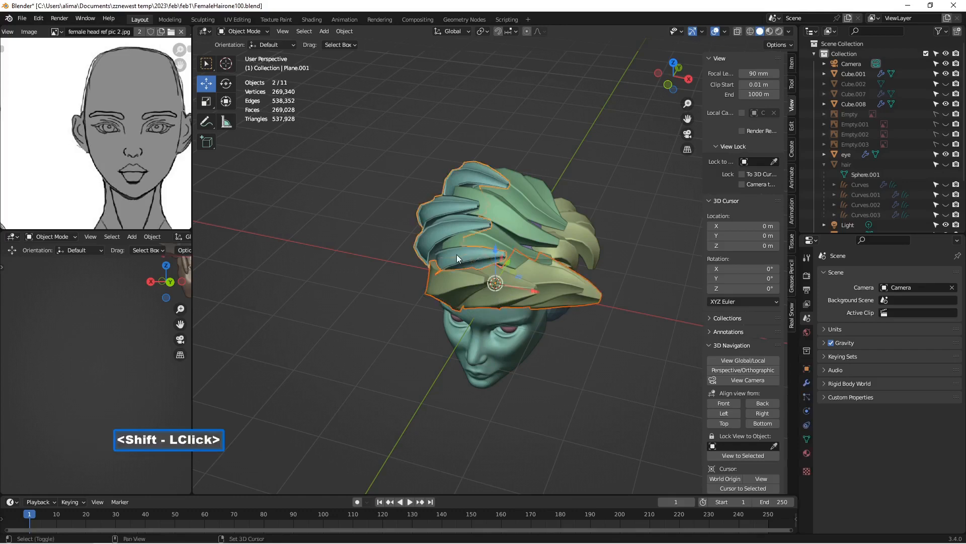
{"action": "left_click", "coordinate": [497, 236], "text": "shift"}
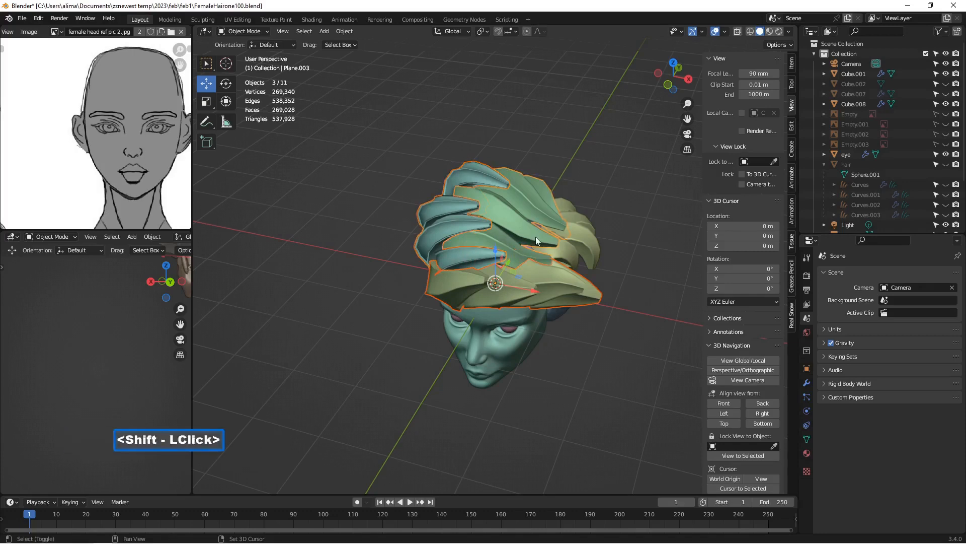
{"action": "left_click", "coordinate": [563, 250], "text": "shift"}
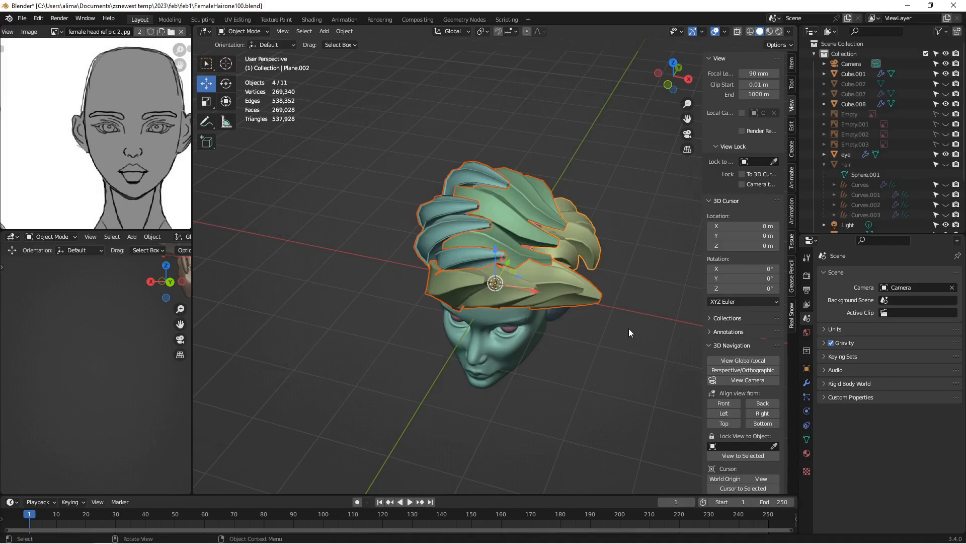
{"action": "key", "text": "ctrl"}
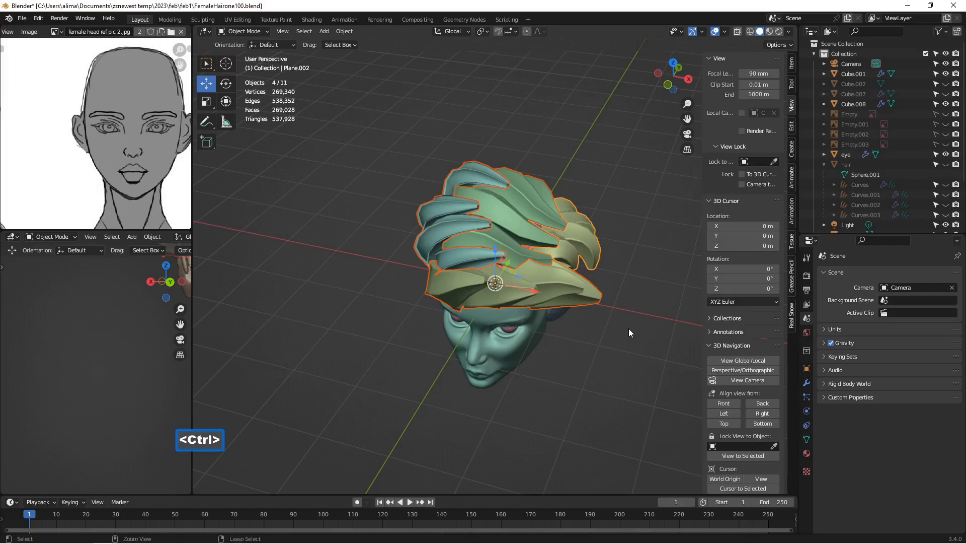
{"action": "key", "text": "ctrl+j"}
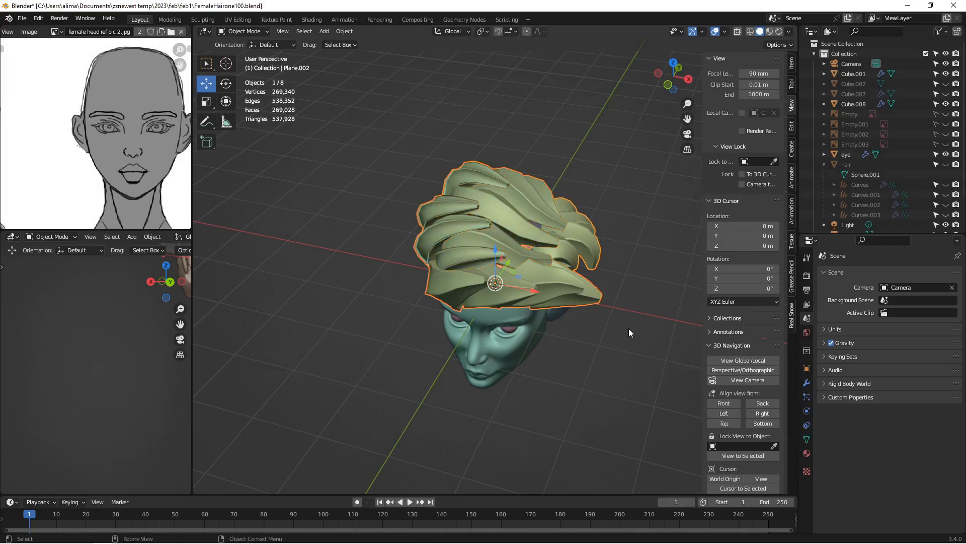
{"action": "key", "text": "Insert"}
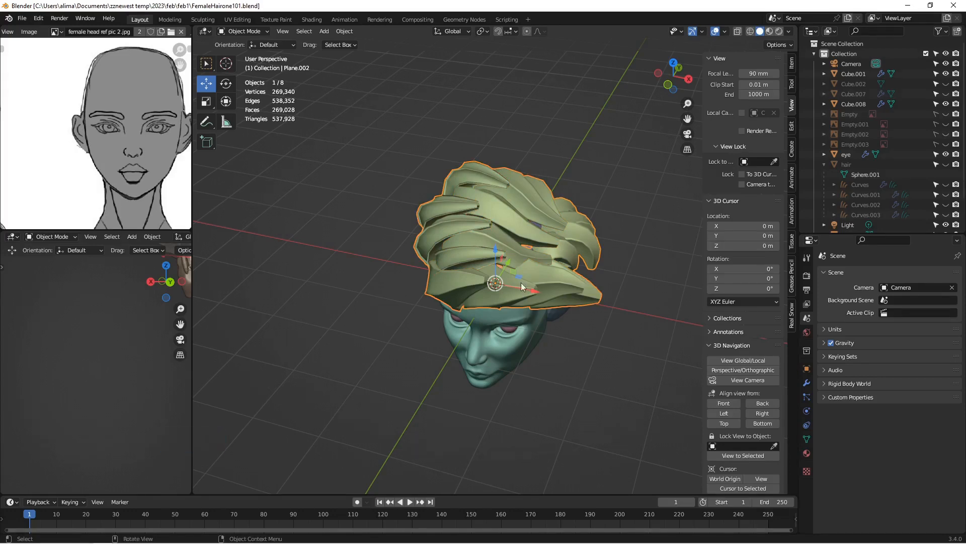
Step: Switch the joined hair object Plane.002 to Edit Mode
{"action": "middle_click_drag", "start_coordinate": [521, 282], "coordinate": [427, 288]}
{"action": "scroll", "coordinate": [427, 288], "scroll_direction": "up", "scroll_amount": 2}
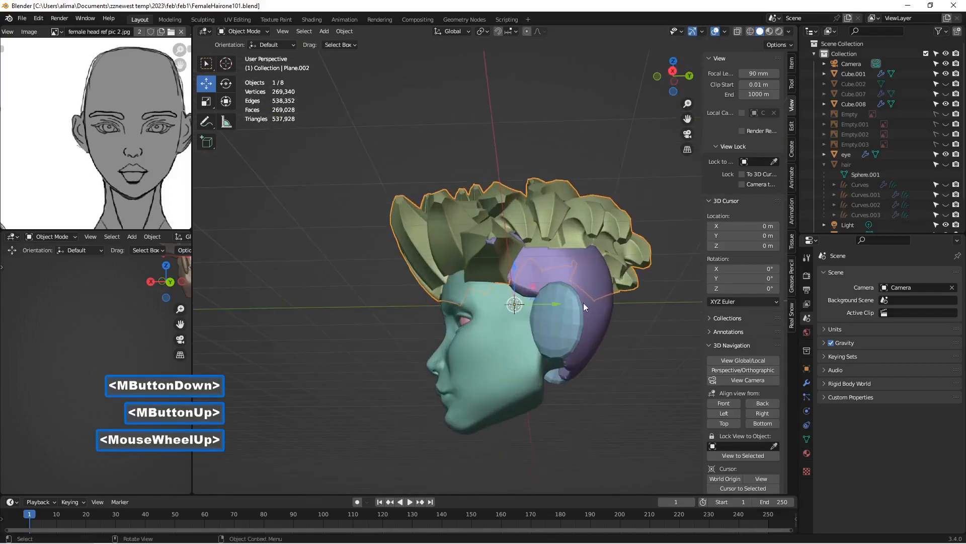
{"action": "middle_click_drag", "start_coordinate": [615, 259], "coordinate": [577, 234]}
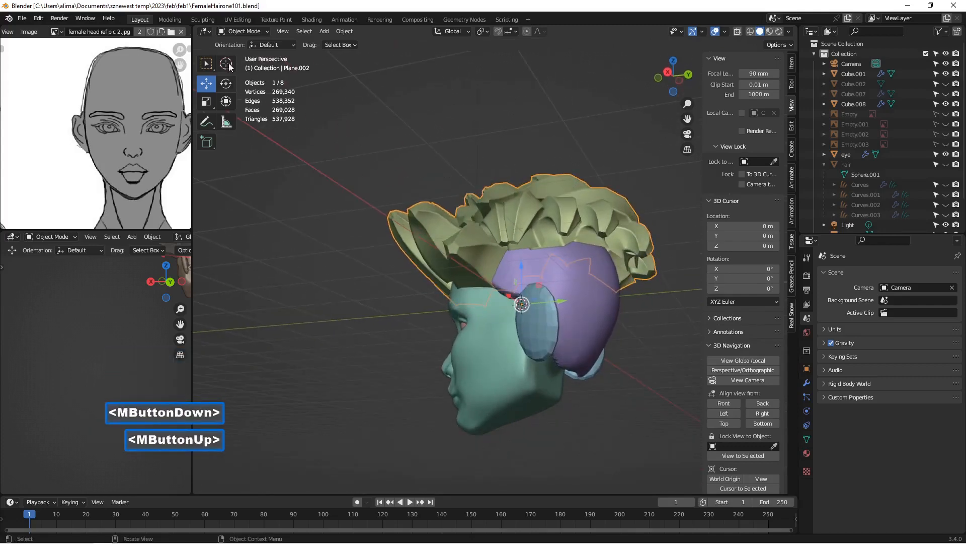
{"action": "left_click", "coordinate": [234, 31]}
{"action": "left_click", "coordinate": [242, 52]}
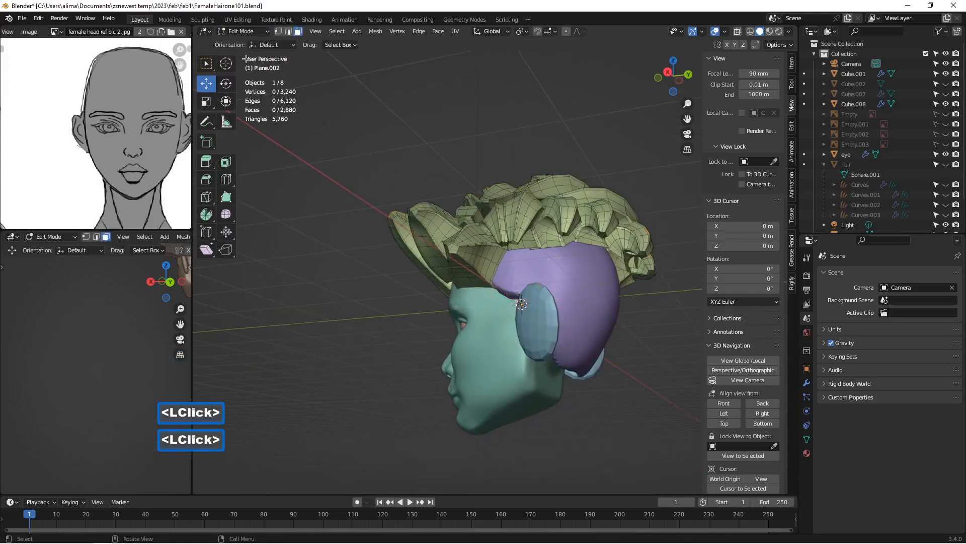
{"action": "middle_click_drag", "start_coordinate": [539, 205], "coordinate": [528, 209]}
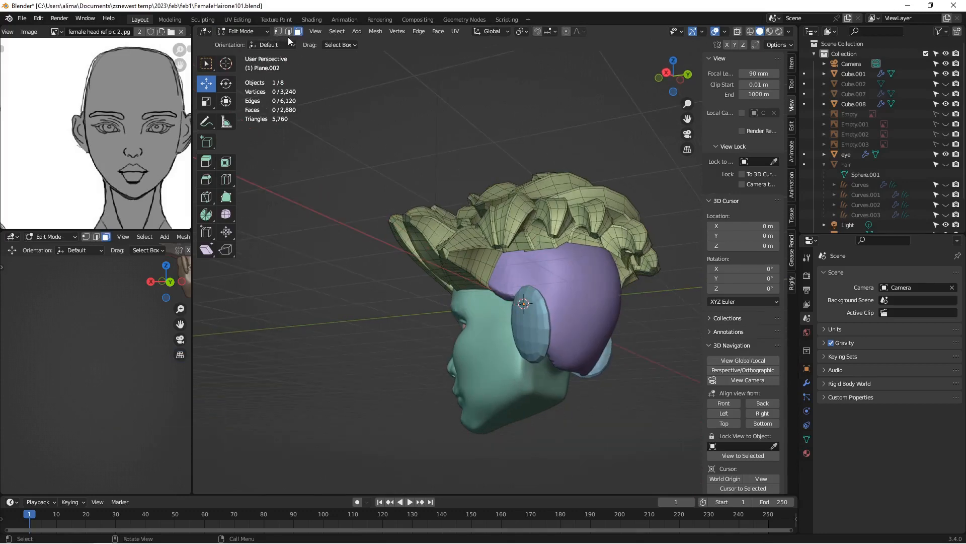
{"action": "mouse_move", "coordinate": [556, 207]}
{"action": "middle_mouse_down"}
{"action": "mouse_move", "coordinate": [551, 172]}
{"action": "mouse_move", "coordinate": [542, 196]}
{"action": "middle_mouse_up"}
Step: Select the linked strands at the back of the head, move them about -0.19 m along Y, and save incrementally as FemaleHairone102.blend
{"action": "double_click", "coordinate": [541, 195]}
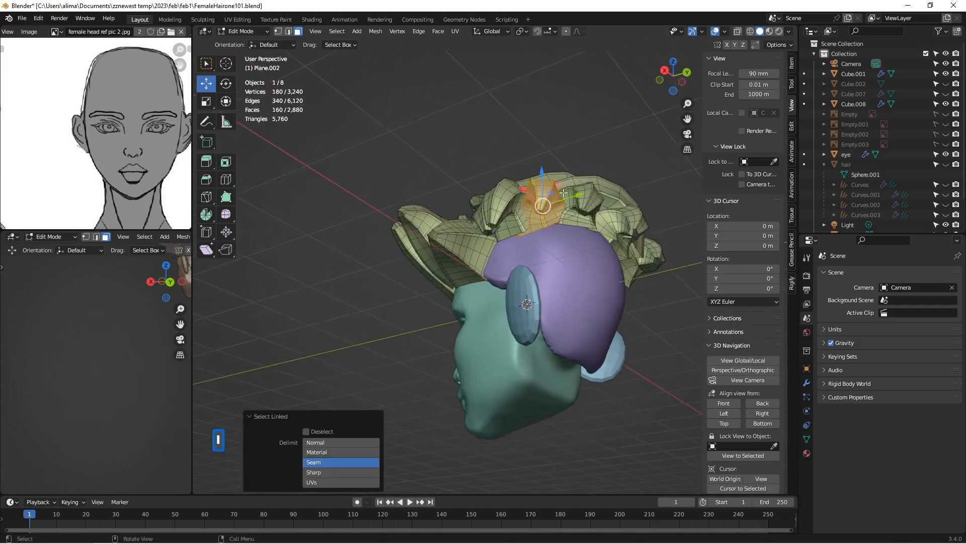
{"action": "double_click", "coordinate": [614, 217], "text": "shift"}
{"action": "middle_click_drag", "start_coordinate": [614, 217], "coordinate": [615, 197]}
{"action": "key", "text": "l"}
{"action": "scroll", "coordinate": [665, 199], "scroll_direction": "down", "scroll_amount": 2}
{"action": "scroll", "coordinate": [640, 199], "scroll_direction": "up", "scroll_amount": 1}
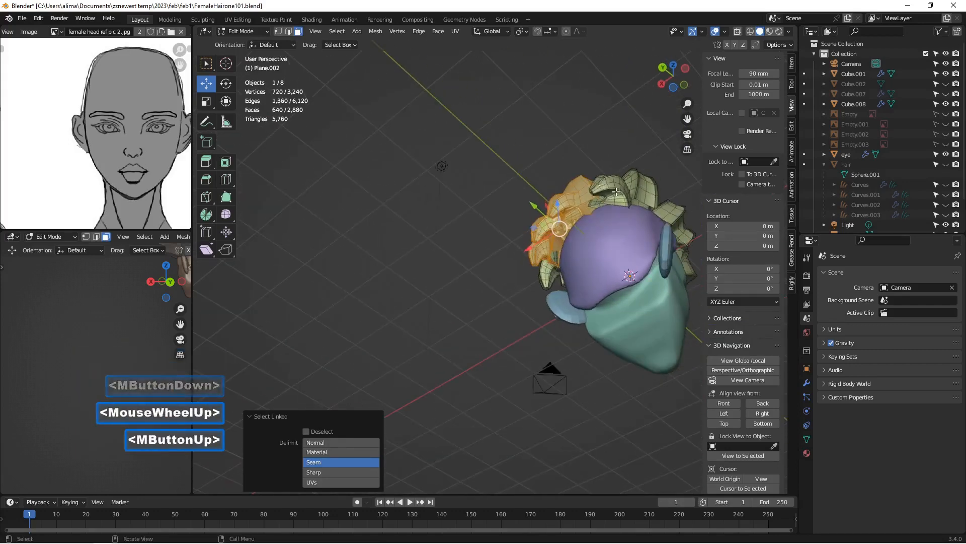
{"action": "key", "text": "l"}
{"action": "middle_click_drag", "start_coordinate": [531, 194], "coordinate": [639, 259]}
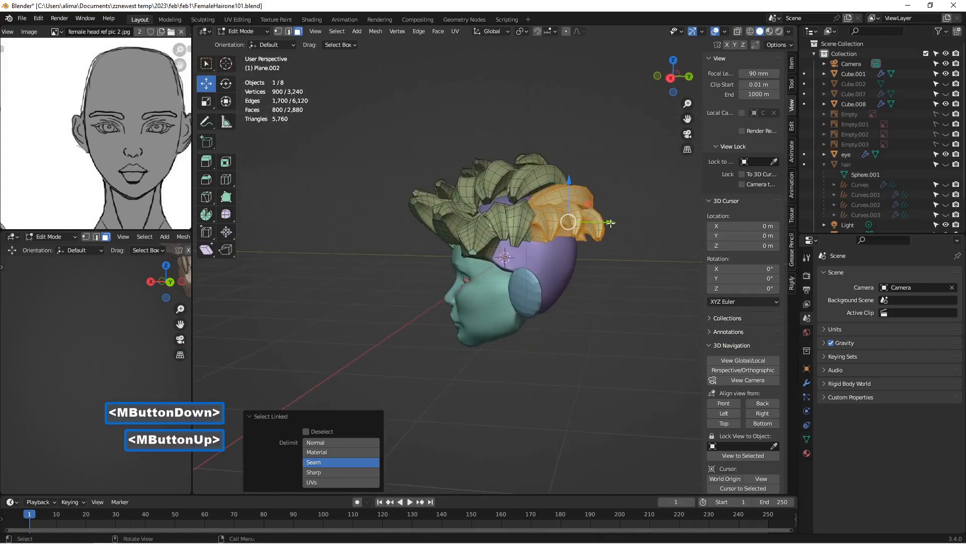
{"action": "left_click_drag", "start_coordinate": [611, 221], "coordinate": [597, 224]}
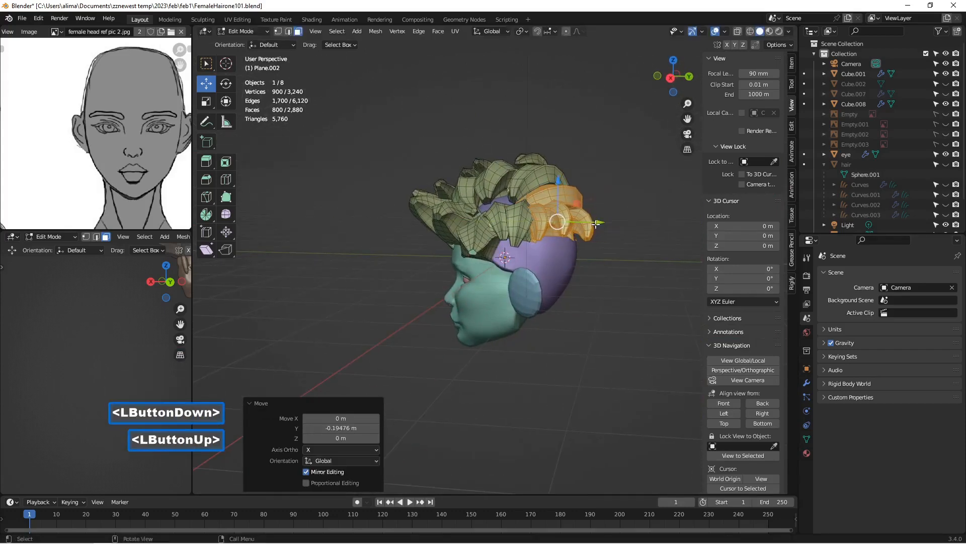
{"action": "middle_click_drag", "start_coordinate": [596, 224], "coordinate": [641, 277]}
{"action": "left_click", "coordinate": [628, 278]}
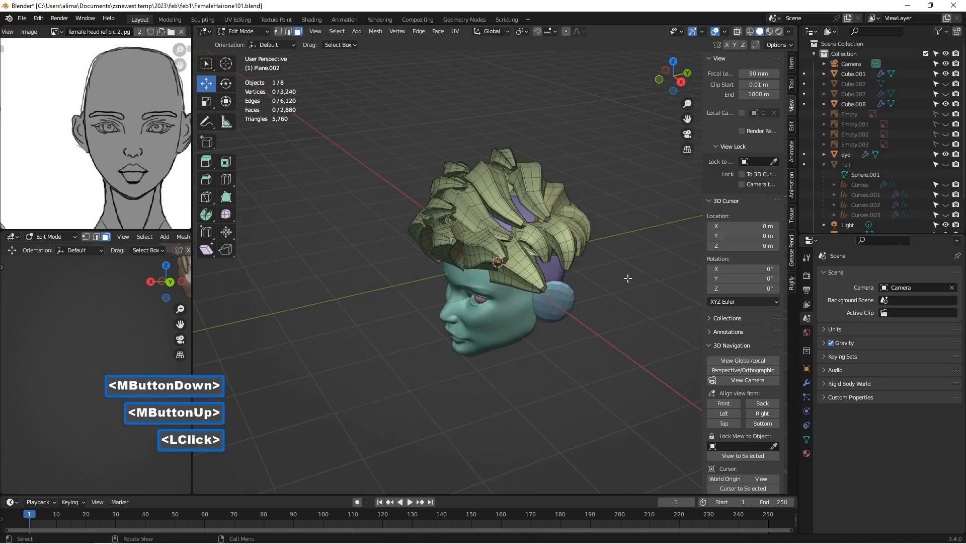
{"action": "key", "text": "Insert"}
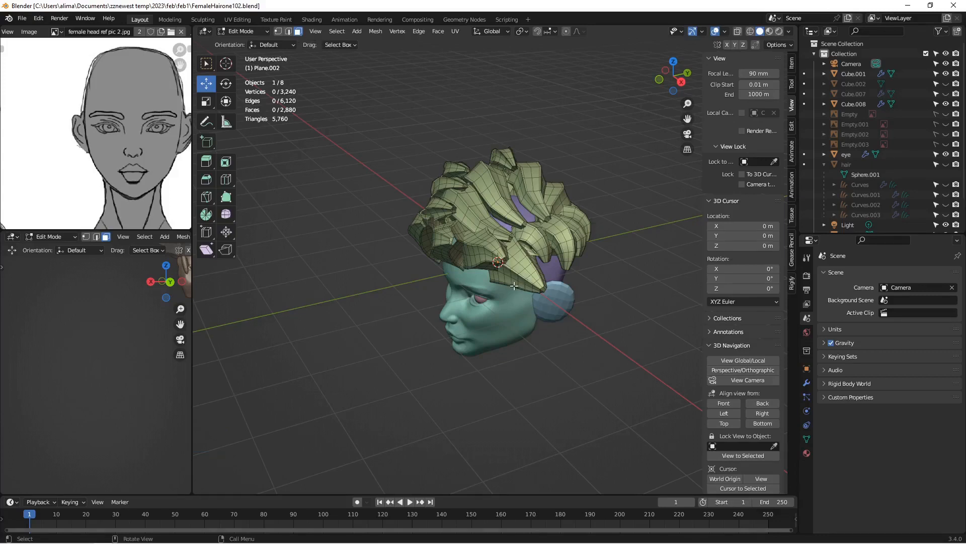
Step: Select the three linked strands on the right side of the head and move them about 0.18 m along X toward the head
{"action": "middle_click_drag", "start_coordinate": [418, 273], "coordinate": [568, 245]}
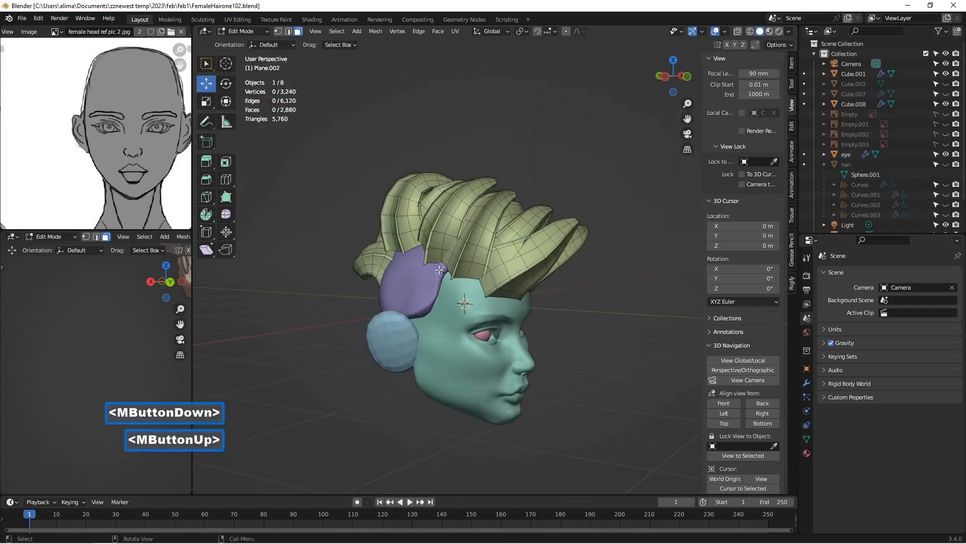
{"action": "middle_click_drag", "start_coordinate": [439, 270], "coordinate": [445, 260]}
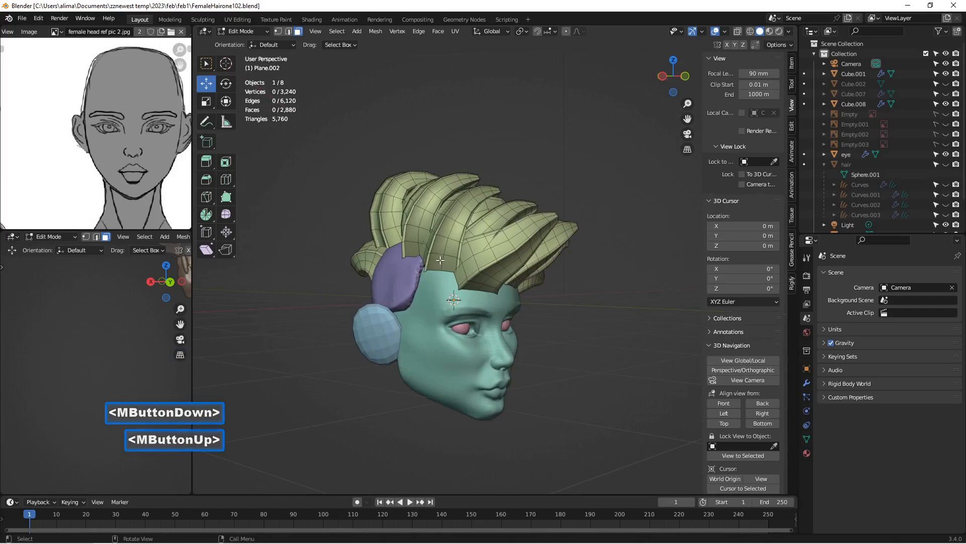
{"action": "key", "text": "l"}
{"action": "key", "text": "l"}
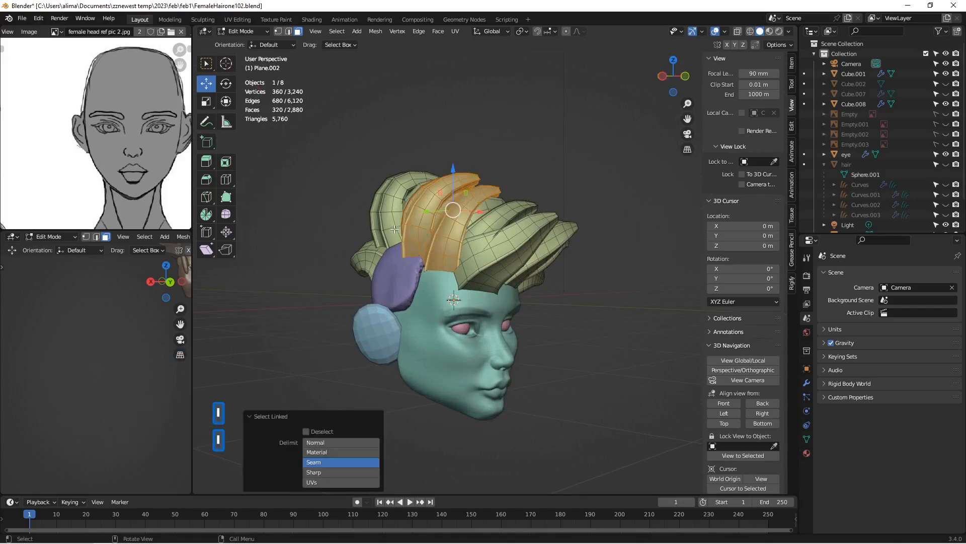
{"action": "key", "text": "l"}
{"action": "middle_click_drag", "start_coordinate": [446, 244], "coordinate": [376, 244]}
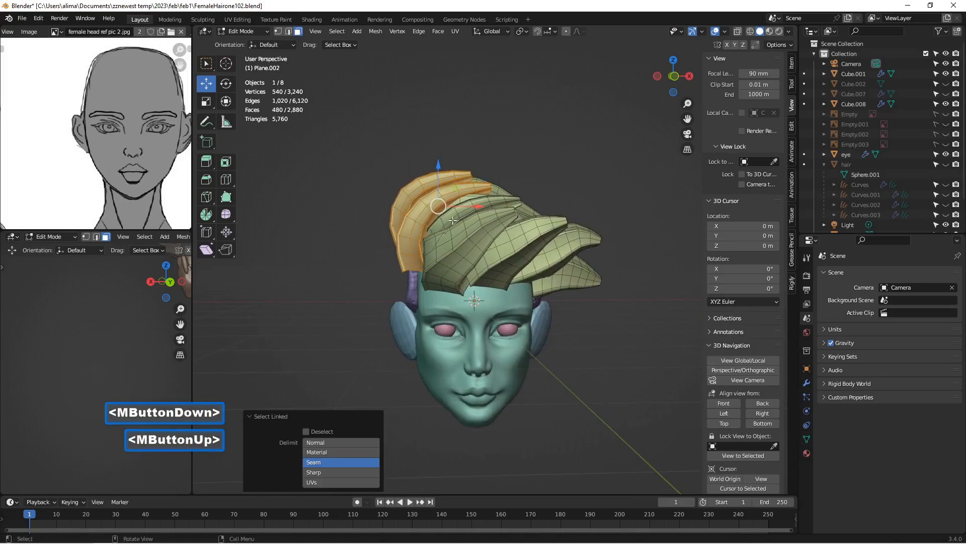
{"action": "left_click_drag", "start_coordinate": [475, 205], "coordinate": [495, 271]}
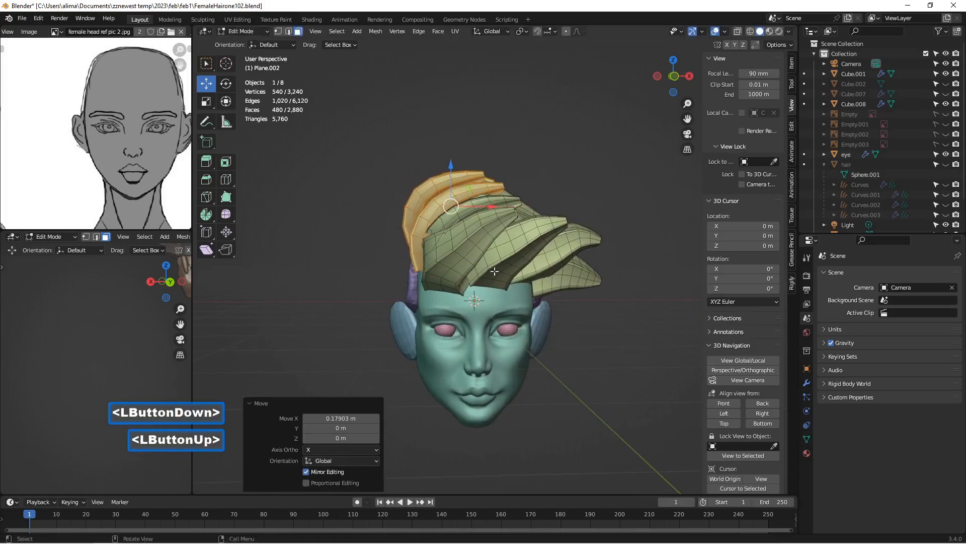
{"action": "left_click", "coordinate": [586, 355]}
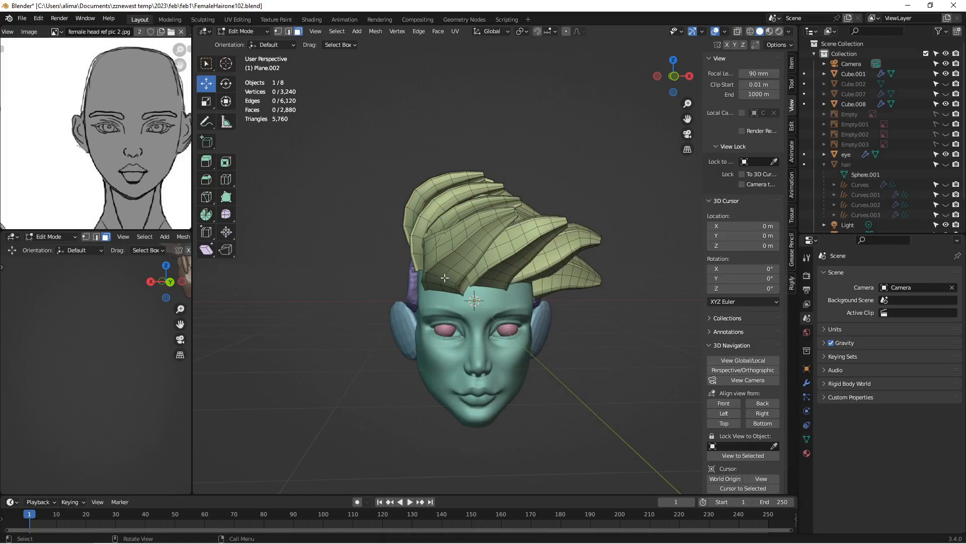
Step: Raise the three front hair strands above the forehead slightly along Z, one strand after another
{"action": "key", "text": "l"}
{"action": "mouse_move", "coordinate": [470, 213]}
{"action": "left_mouse_down"}
{"action": "mouse_move", "coordinate": [473, 201]}
{"action": "mouse_move", "coordinate": [484, 218]}
{"action": "left_mouse_up"}
{"action": "left_click", "coordinate": [616, 244]}
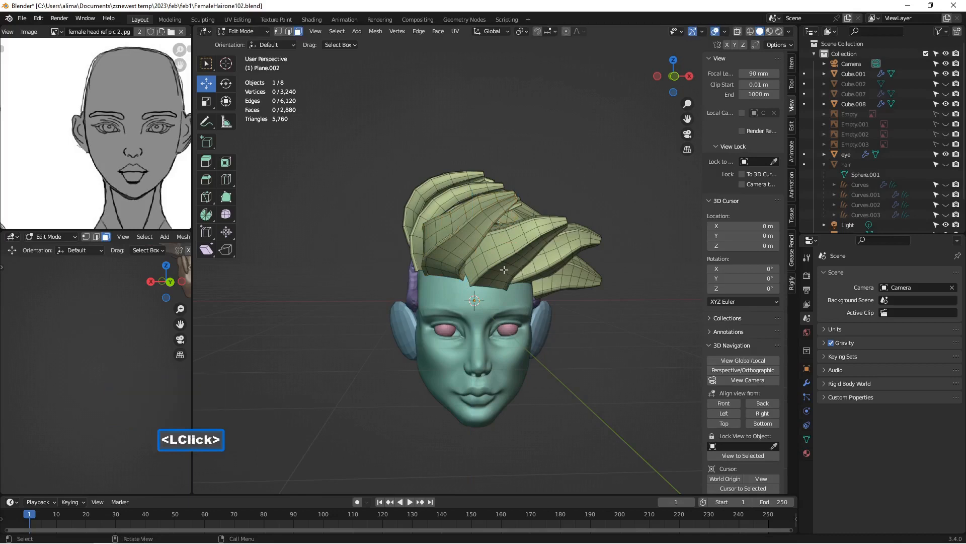
{"action": "key", "text": "l"}
{"action": "left_click_drag", "start_coordinate": [520, 217], "coordinate": [515, 202]}
{"action": "left_click", "coordinate": [621, 217]}
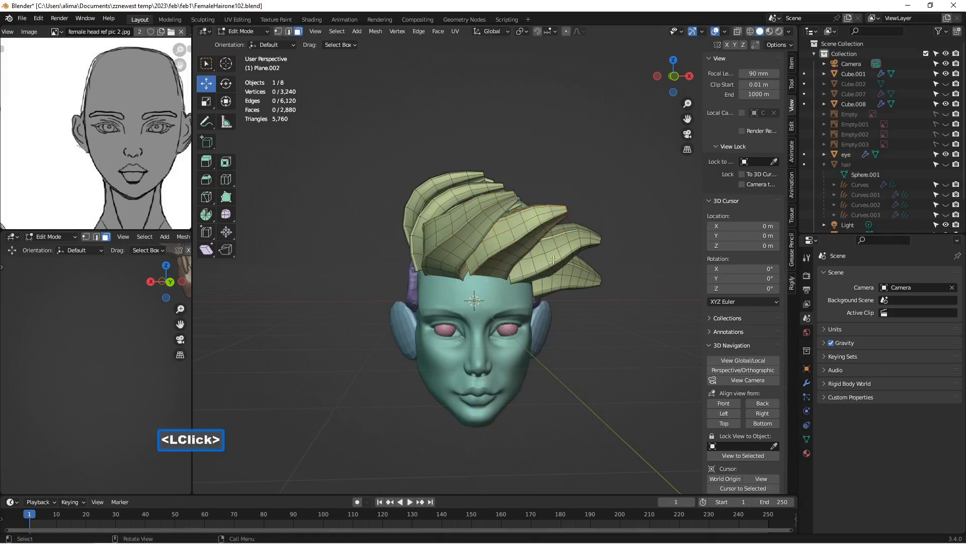
{"action": "key", "text": "l"}
{"action": "left_click_drag", "start_coordinate": [556, 222], "coordinate": [556, 215]}
{"action": "middle_click_drag", "start_coordinate": [623, 231], "coordinate": [628, 222]}
{"action": "left_click", "coordinate": [648, 222]}
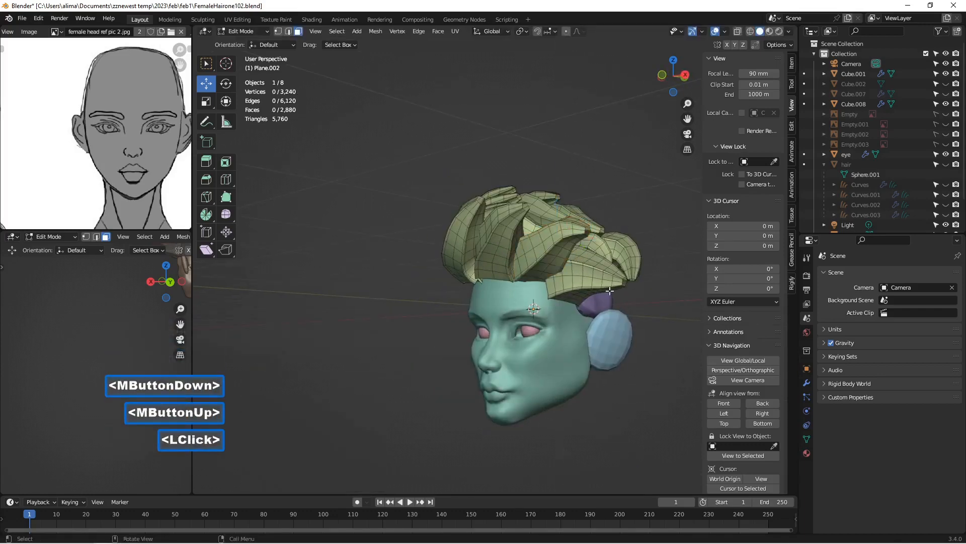
Step: Raise the linked strand at the left temple slightly along Z, and save incrementally as FemaleHairone103.blend
{"action": "key", "text": "l"}
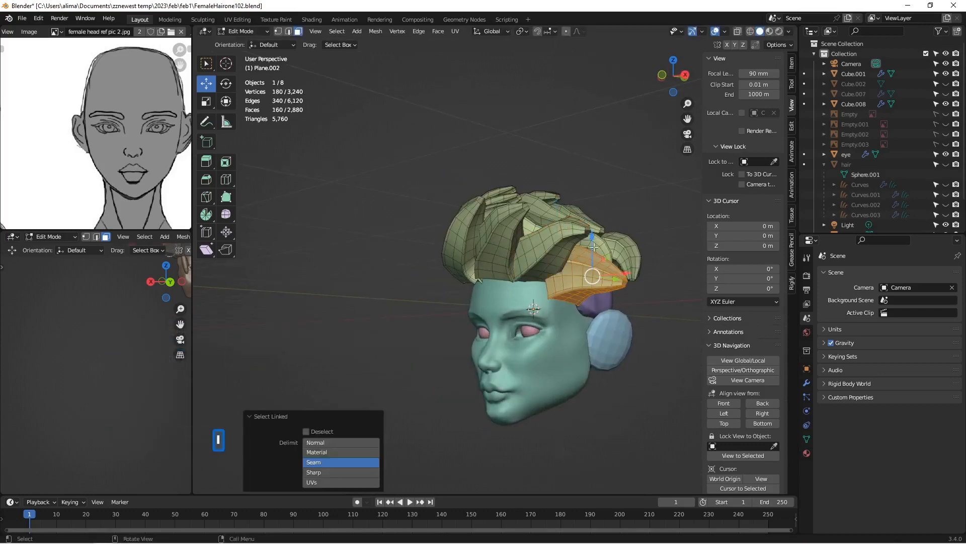
{"action": "left_click_drag", "start_coordinate": [593, 247], "coordinate": [592, 231]}
{"action": "left_click", "coordinate": [668, 373]}
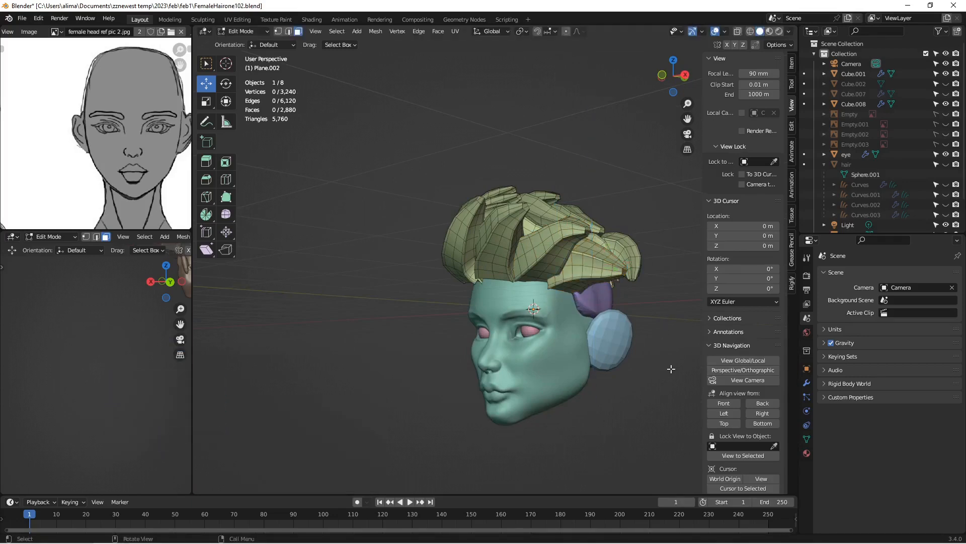
{"action": "key", "text": "Insert"}
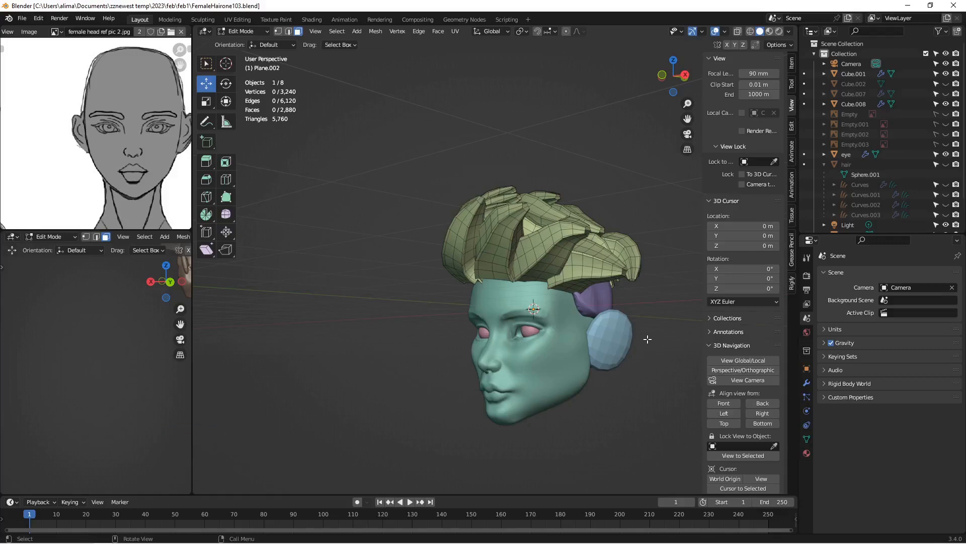
Step: Leave Edit Mode and put the hair object Plane.002 into Sculpt Mode, viewing the head from below
{"action": "mouse_move", "coordinate": [595, 335]}
{"action": "middle_mouse_down"}
{"action": "mouse_move", "coordinate": [639, 341]}
{"action": "mouse_move", "coordinate": [597, 331]}
{"action": "middle_mouse_up"}
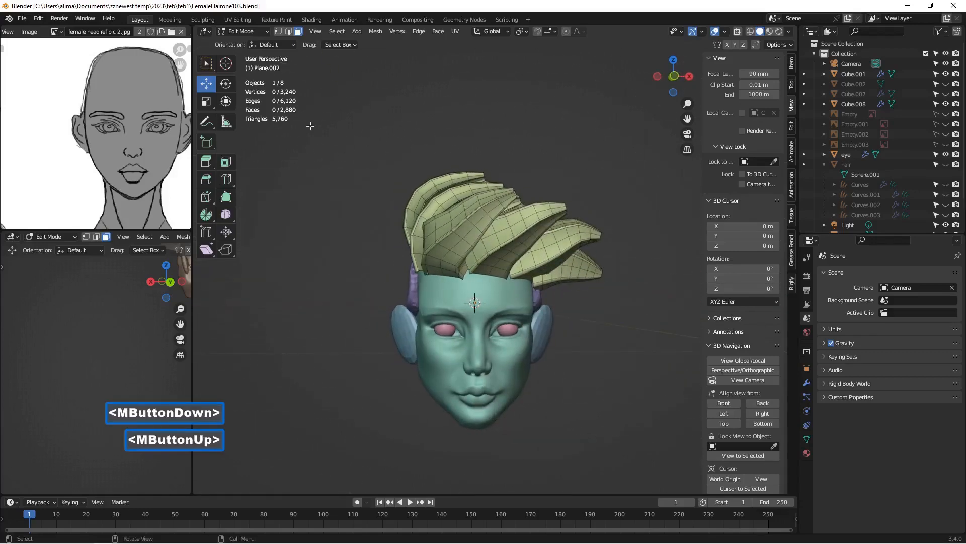
{"action": "left_click", "coordinate": [235, 31]}
{"action": "left_click", "coordinate": [241, 41]}
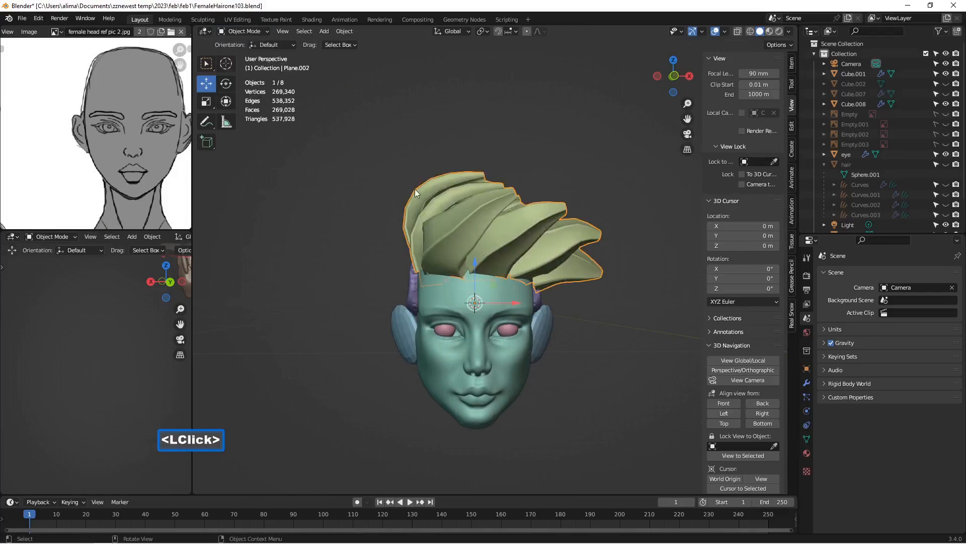
{"action": "middle_click_drag", "start_coordinate": [414, 189], "coordinate": [390, 127]}
{"action": "mouse_move", "coordinate": [436, 213]}
{"action": "middle_mouse_down"}
{"action": "mouse_move", "coordinate": [457, 213]}
{"action": "mouse_move", "coordinate": [452, 219]}
{"action": "middle_mouse_up"}
{"action": "scroll", "coordinate": [451, 214], "scroll_direction": "up", "scroll_amount": 1}
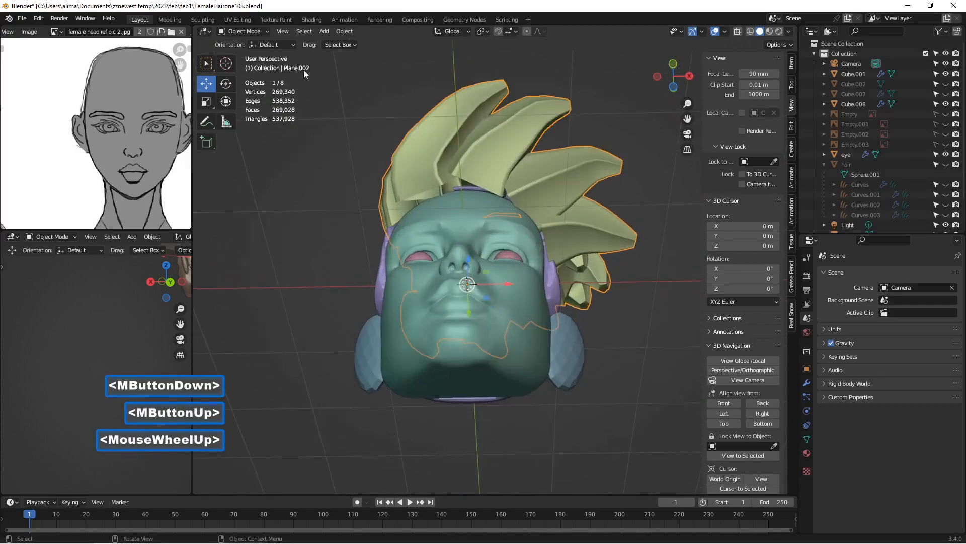
{"action": "left_click", "coordinate": [251, 34]}
{"action": "left_click", "coordinate": [255, 65]}
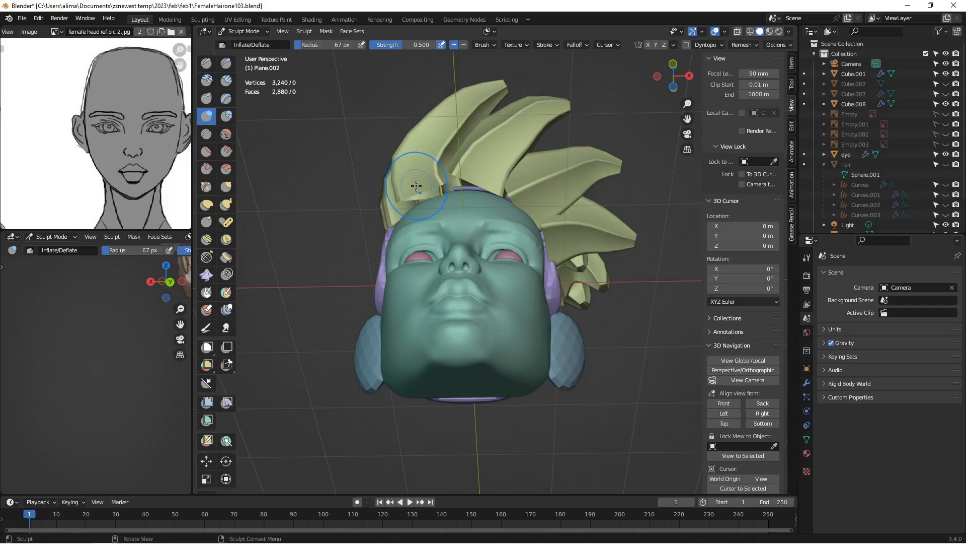
Step: Set the Inflate/Deflate brush radius to 130 px and inflate the strand bases at the right side of the forehead
{"action": "key", "text": "f"}
{"action": "left_click", "coordinate": [448, 211]}
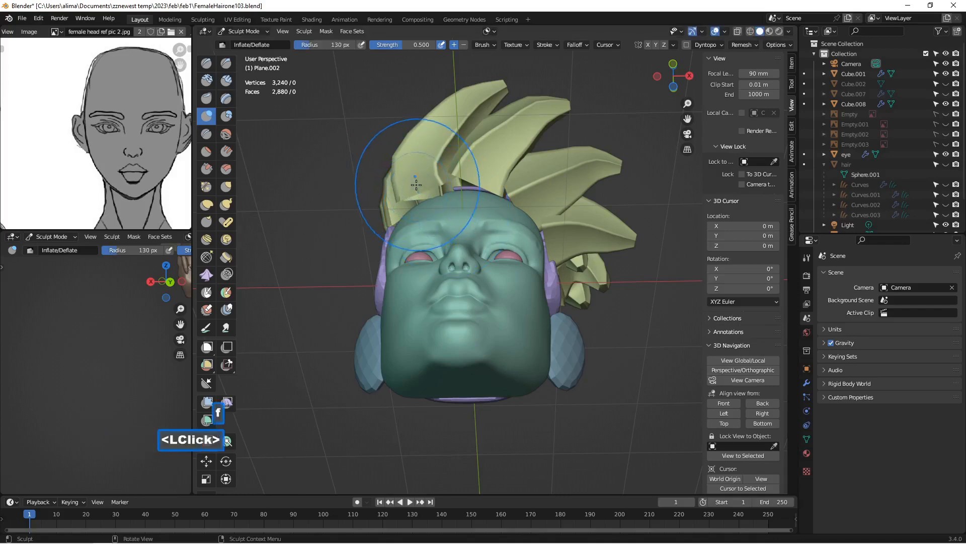
{"action": "left_click_drag", "start_coordinate": [420, 182], "coordinate": [426, 181]}
{"action": "left_click", "coordinate": [436, 185]}
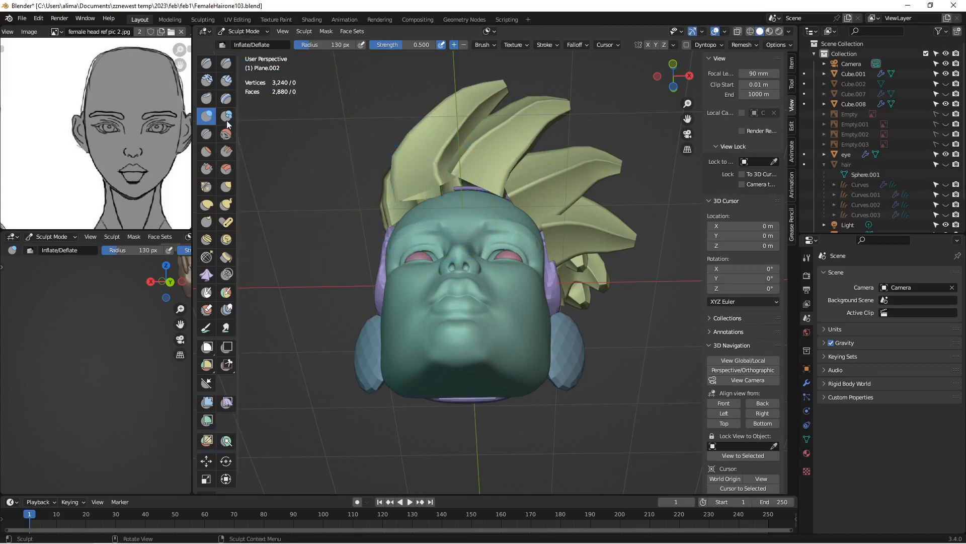
Step: Pull the open strand bases over the top of the forehead with the Snake Hook brush at 130 px radius, and return to Object Mode
{"action": "left_click", "coordinate": [226, 204]}
{"action": "mouse_move", "coordinate": [415, 182]}
{"action": "left_mouse_down"}
{"action": "mouse_move", "coordinate": [425, 195]}
{"action": "mouse_move", "coordinate": [473, 192]}
{"action": "left_mouse_up"}
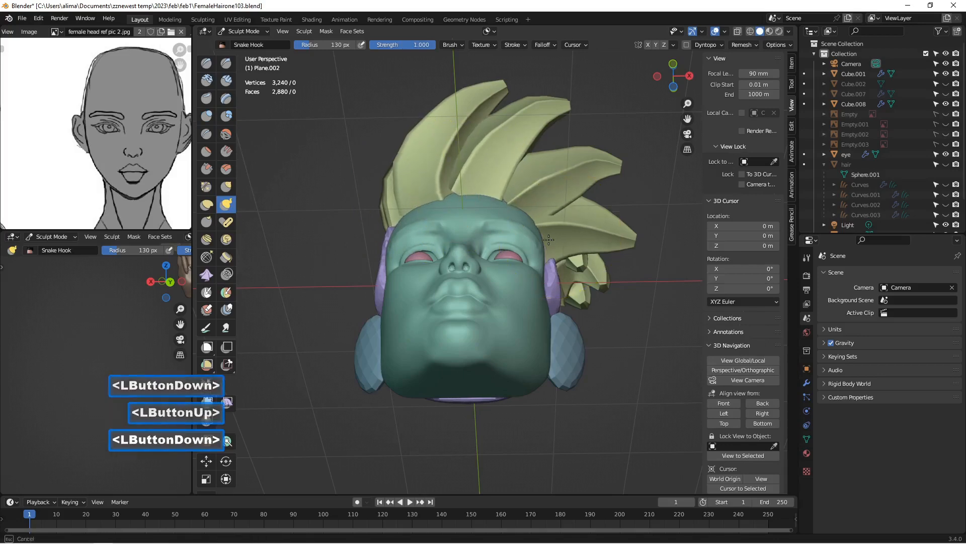
{"action": "middle_click_drag", "start_coordinate": [560, 240], "coordinate": [432, 262]}
{"action": "scroll", "coordinate": [567, 268], "scroll_direction": "down", "scroll_amount": 2}
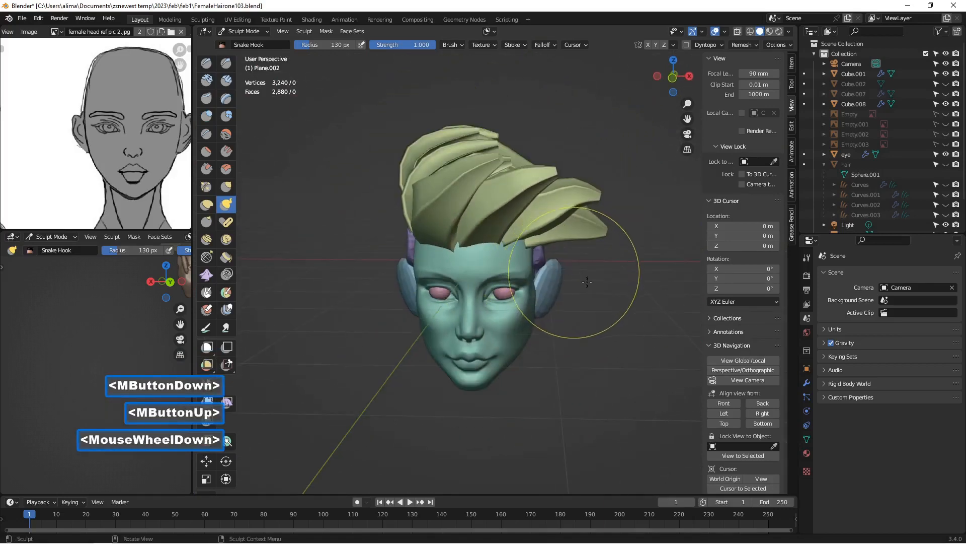
{"action": "middle_click_drag", "start_coordinate": [571, 234], "coordinate": [604, 237]}
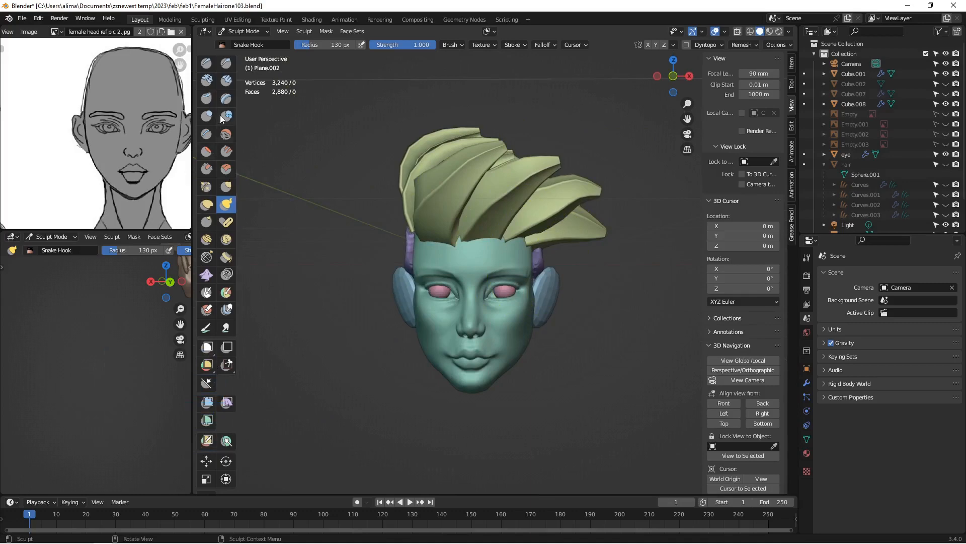
{"action": "left_click", "coordinate": [238, 31]}
{"action": "left_click", "coordinate": [241, 40]}
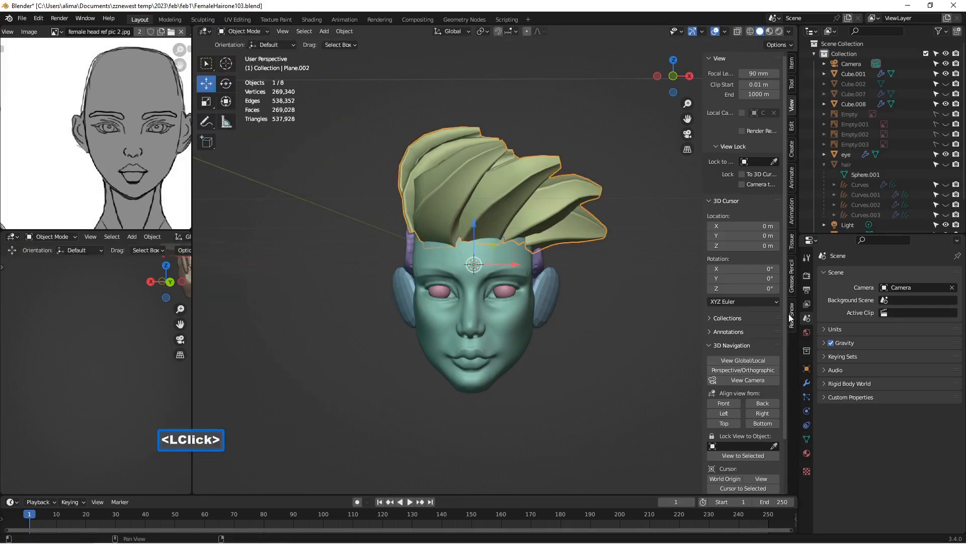
Step: Try a Simple Deform modifier on the hair object with Twist, Bend, Taper and Stretch, and remove the modifier
{"action": "left_click", "coordinate": [806, 383]}
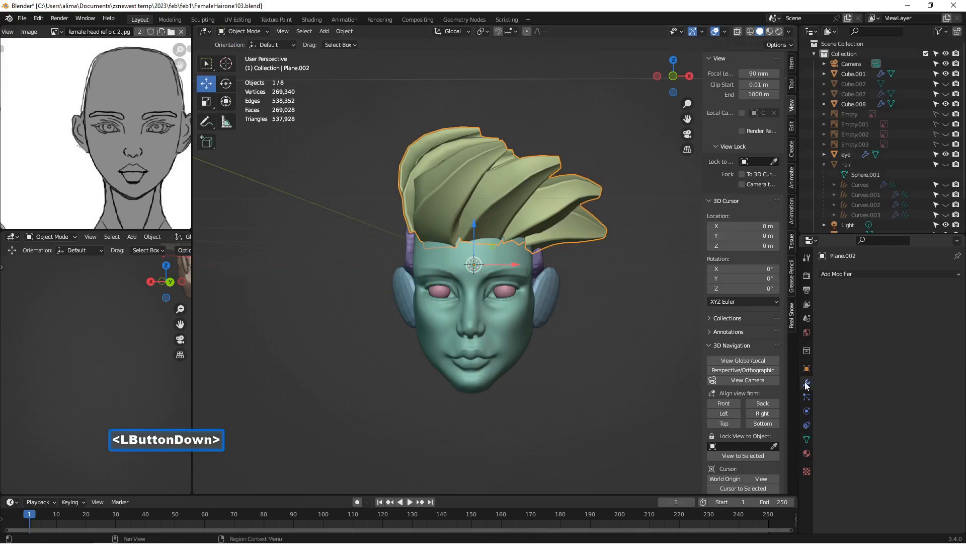
{"action": "left_click", "coordinate": [860, 276]}
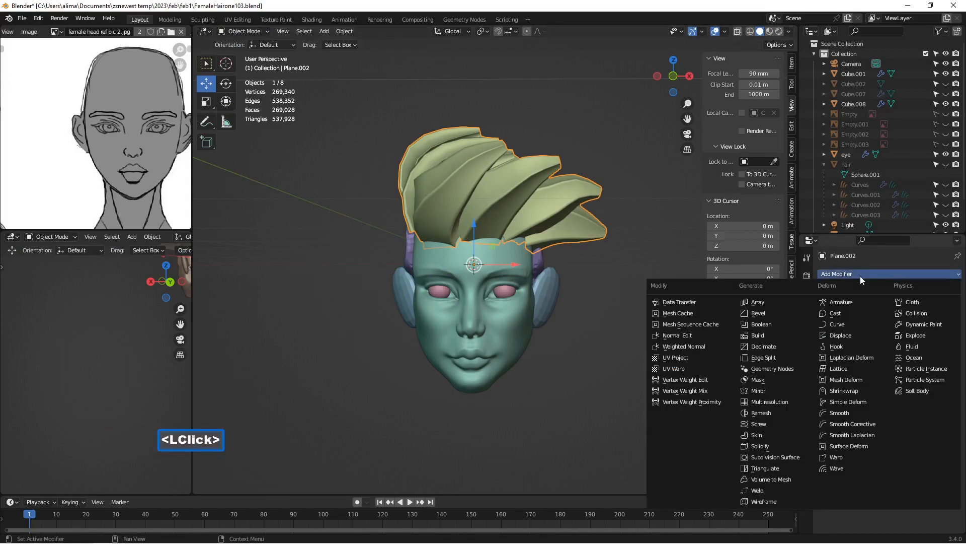
{"action": "left_click", "coordinate": [875, 401]}
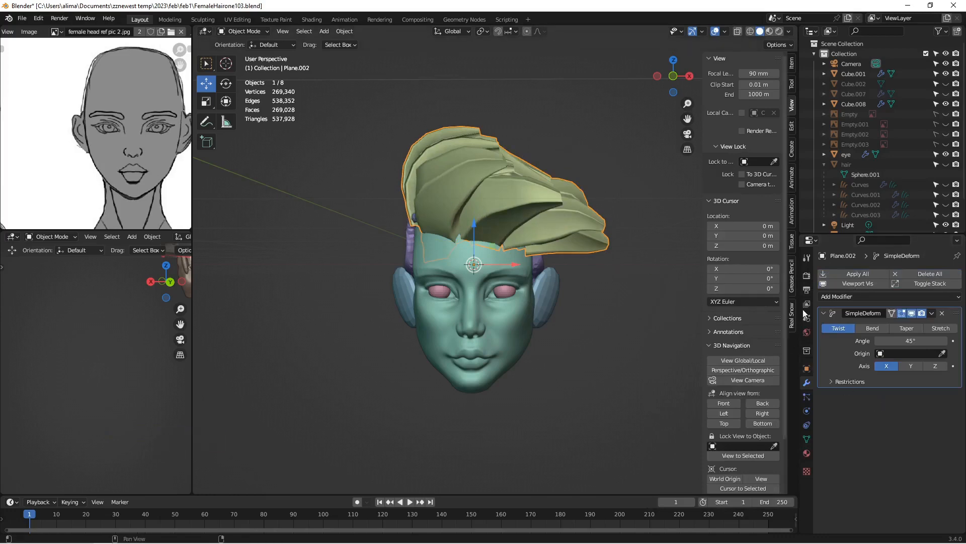
{"action": "mouse_move", "coordinate": [910, 340]}
{"action": "left_mouse_down"}
{"action": "mouse_move", "coordinate": [886, 341]}
{"action": "mouse_move", "coordinate": [933, 340]}
{"action": "mouse_move", "coordinate": [891, 341]}
{"action": "left_mouse_up"}
{"action": "left_click", "coordinate": [878, 328]}
{"action": "left_click", "coordinate": [914, 328]}
{"action": "left_click", "coordinate": [937, 328]}
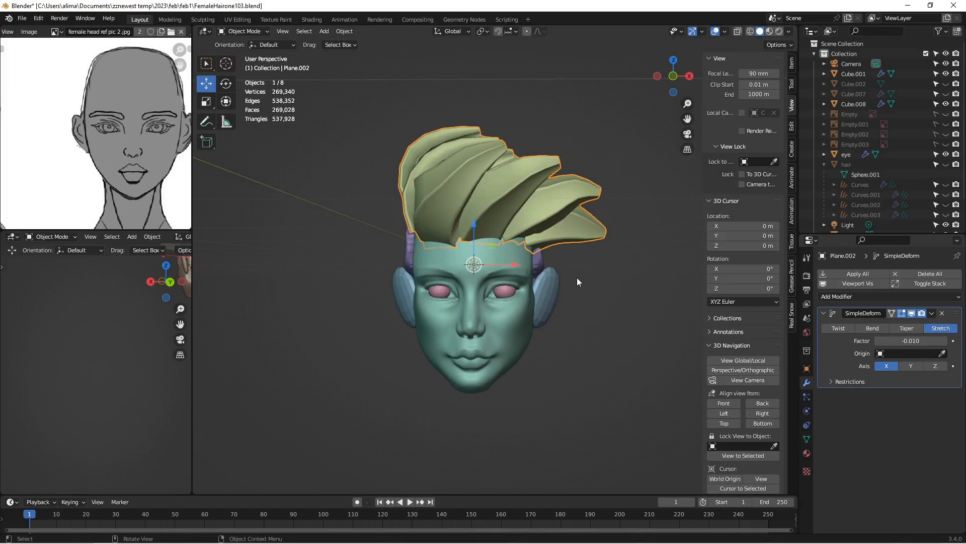
{"action": "left_click", "coordinate": [943, 314]}
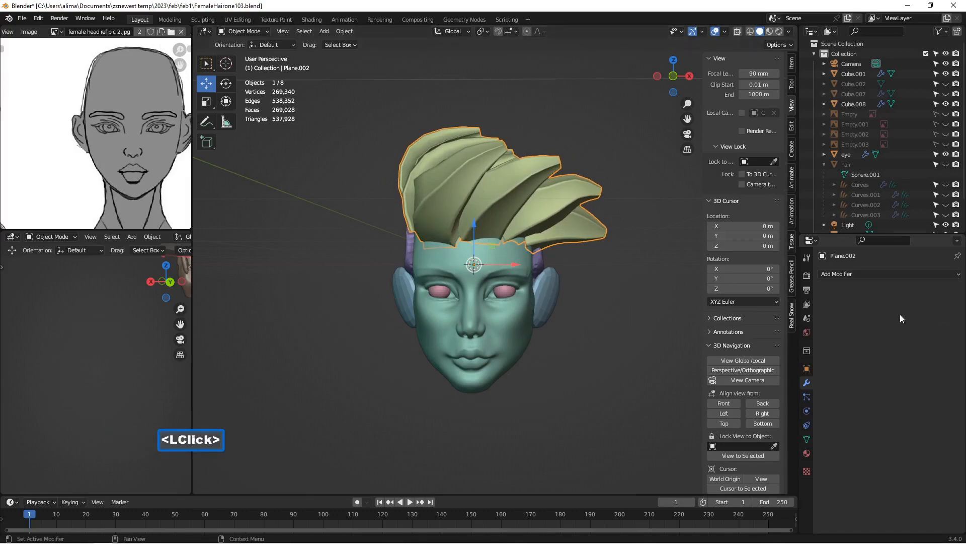
Step: Save incrementally as FemaleHairone104.blend
{"action": "middle_click_drag", "start_coordinate": [619, 348], "coordinate": [586, 343]}
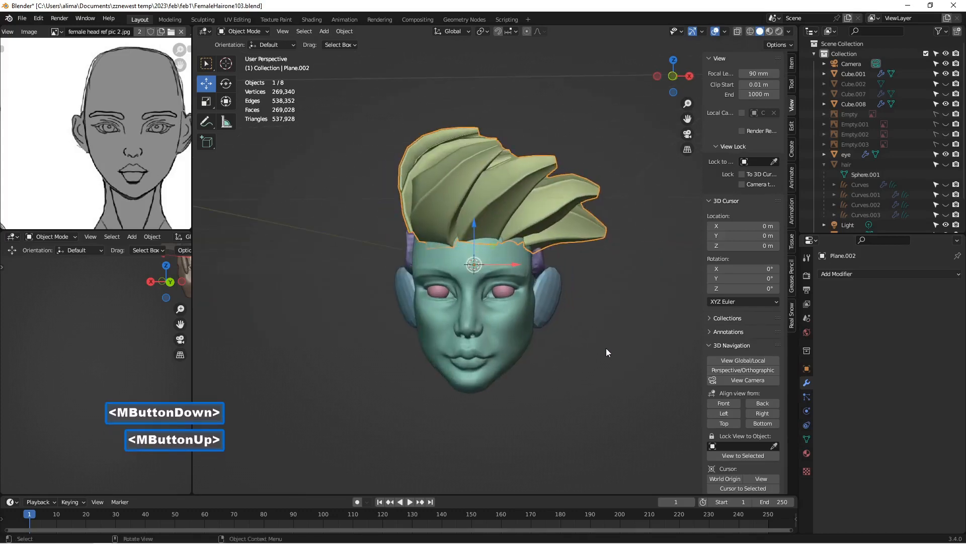
{"action": "key", "text": "Insert"}
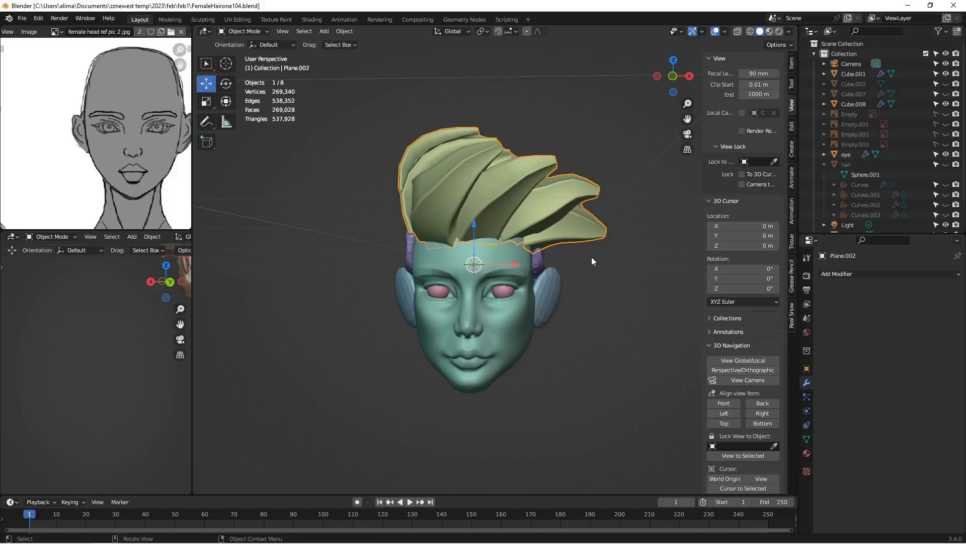
Step: Put the hair object Plane.002 into Edit Mode with edge selection, viewing the strands above the temple up close
{"action": "middle_click_drag", "start_coordinate": [592, 259], "coordinate": [530, 279]}
{"action": "scroll", "coordinate": [532, 276], "scroll_direction": "up", "scroll_amount": 2}
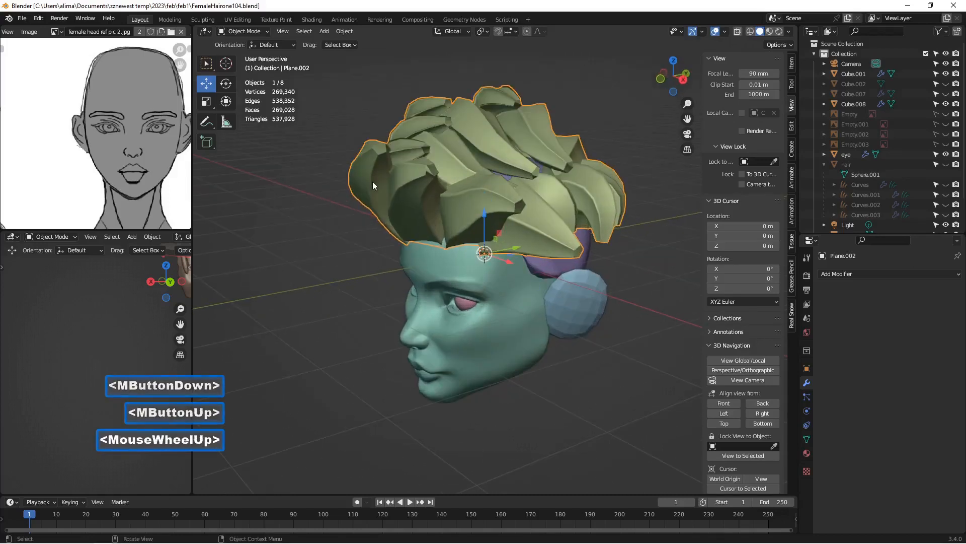
{"action": "scroll", "coordinate": [444, 214], "scroll_direction": "up", "scroll_amount": 2}
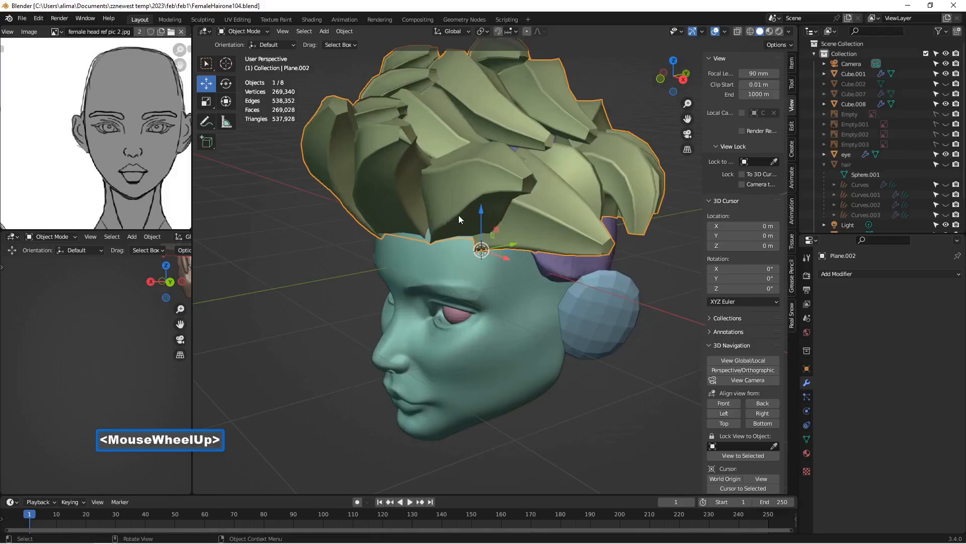
{"action": "middle_click_drag", "start_coordinate": [458, 219], "coordinate": [451, 198]}
{"action": "scroll", "coordinate": [451, 198], "scroll_direction": "up", "scroll_amount": 2}
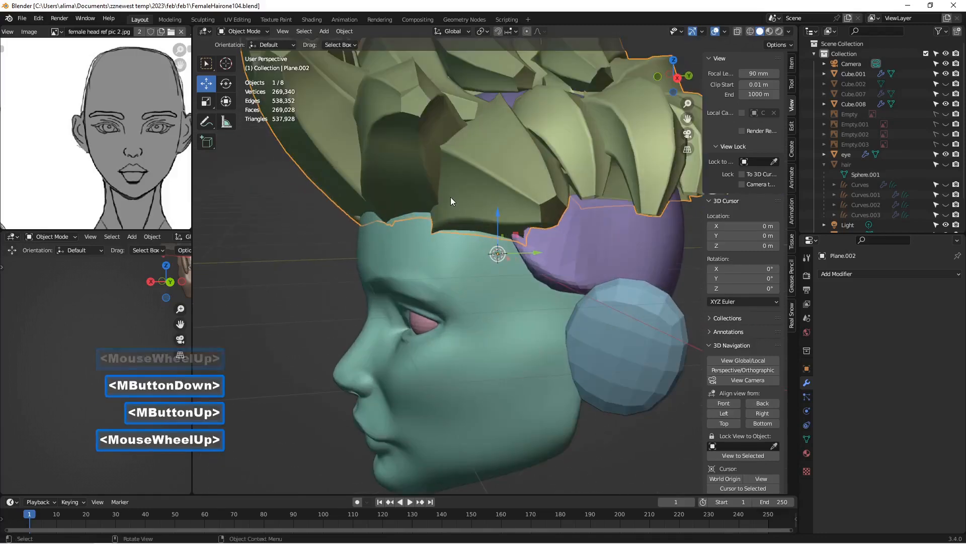
{"action": "left_click", "coordinate": [244, 29]}
{"action": "left_click", "coordinate": [247, 50]}
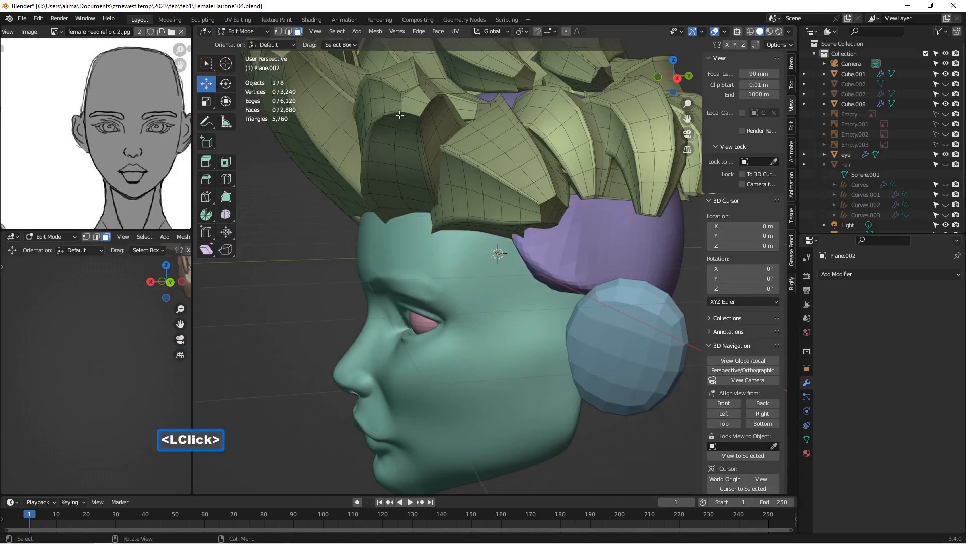
{"action": "middle_click_drag", "start_coordinate": [399, 99], "coordinate": [421, 116]}
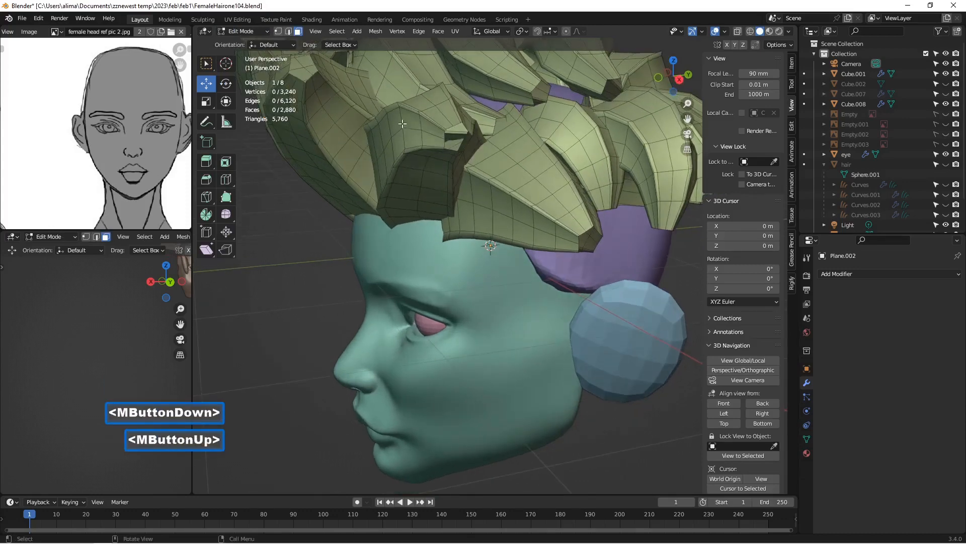
{"action": "left_click", "coordinate": [288, 31]}
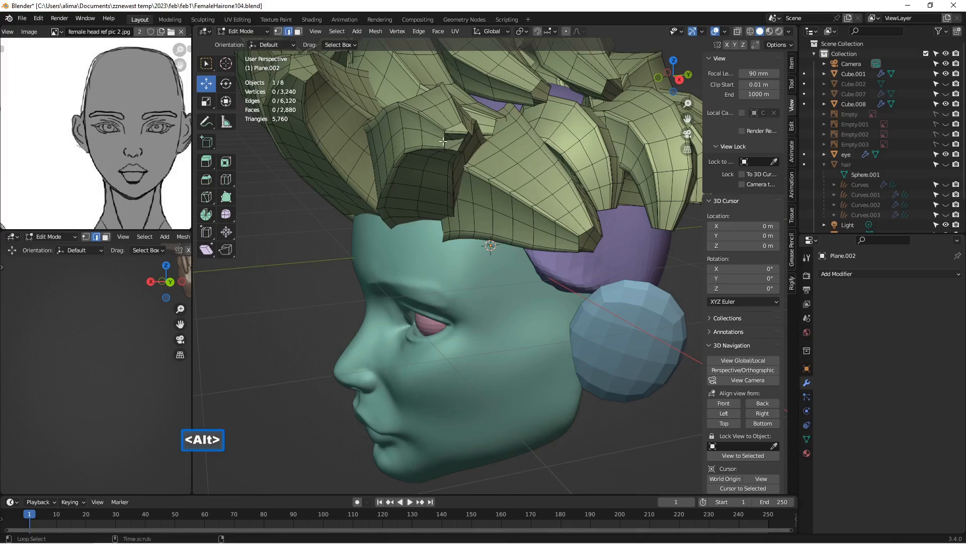
Step: Select the open edge loop at the tip of the strand above the temple and close it with Grid Fill, span 4
{"action": "left_click", "coordinate": [443, 141], "text": "alt"}
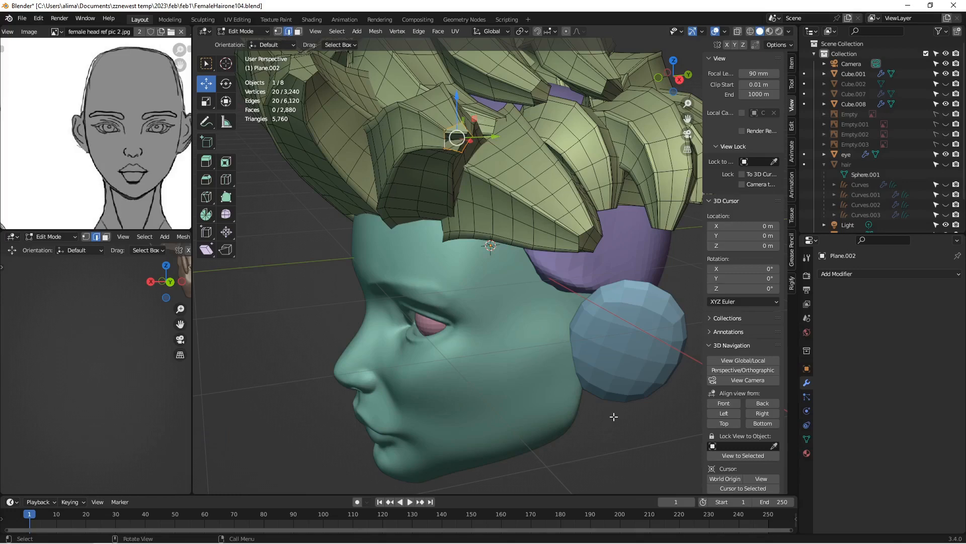
{"action": "key", "text": "ctrl+f"}
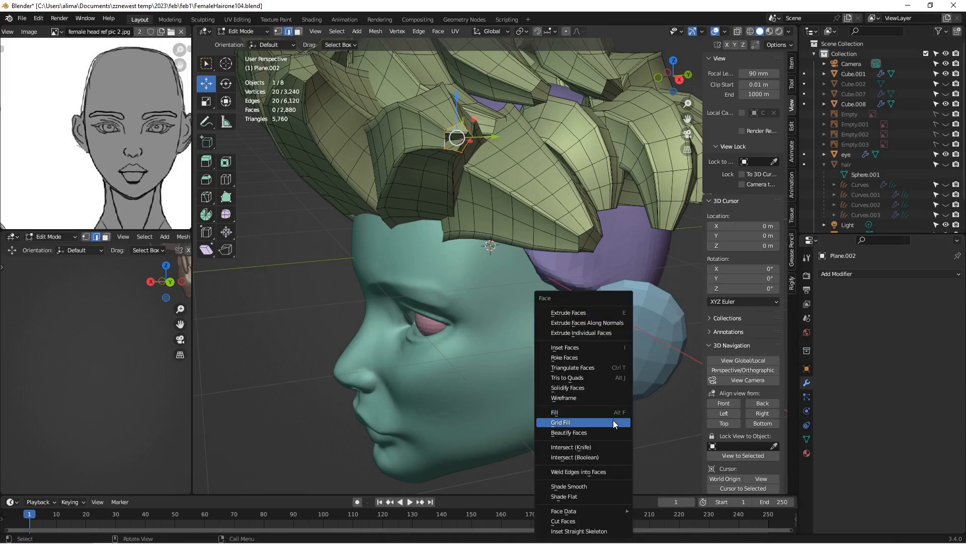
{"action": "left_click", "coordinate": [613, 421]}
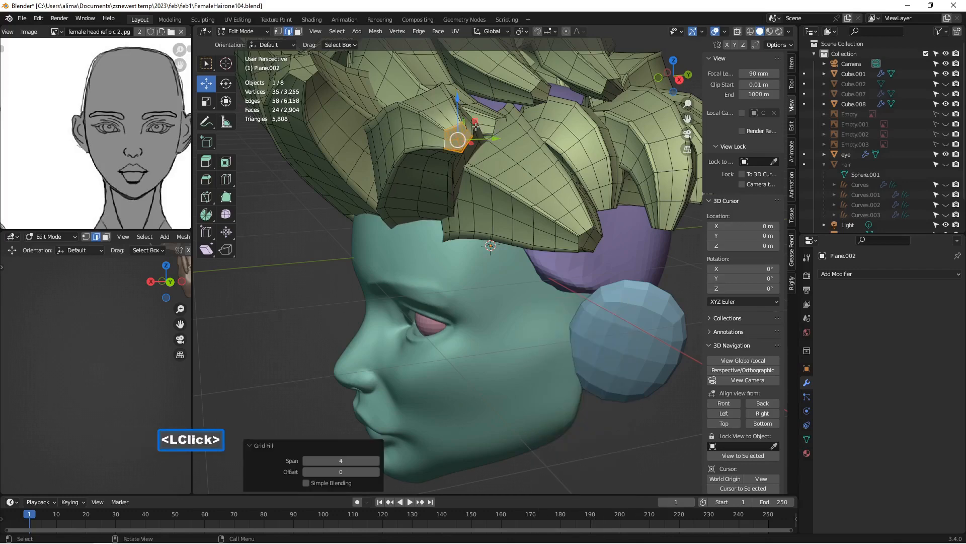
{"action": "left_click", "coordinate": [336, 216]}
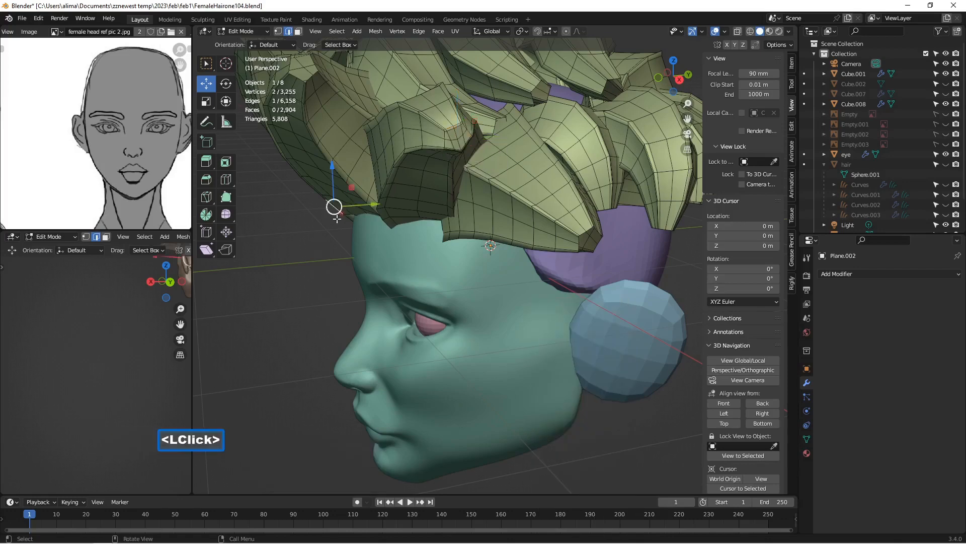
Step: Save the closed strand tip incrementally as FemaleHairone105.blend
{"action": "middle_click_drag", "start_coordinate": [460, 147], "coordinate": [408, 131]}
{"action": "scroll", "coordinate": [408, 131], "scroll_direction": "down", "scroll_amount": 1}
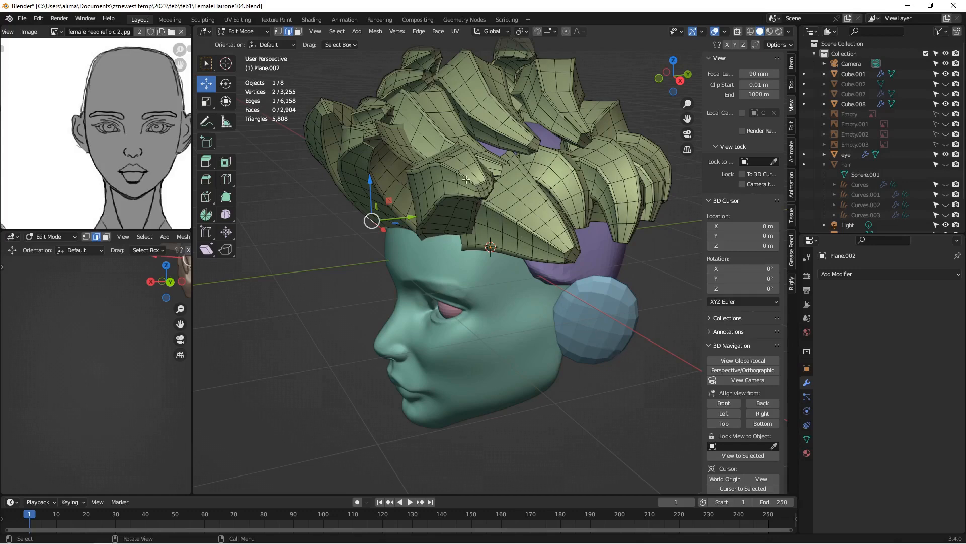
{"action": "middle_click_drag", "start_coordinate": [466, 180], "coordinate": [578, 319]}
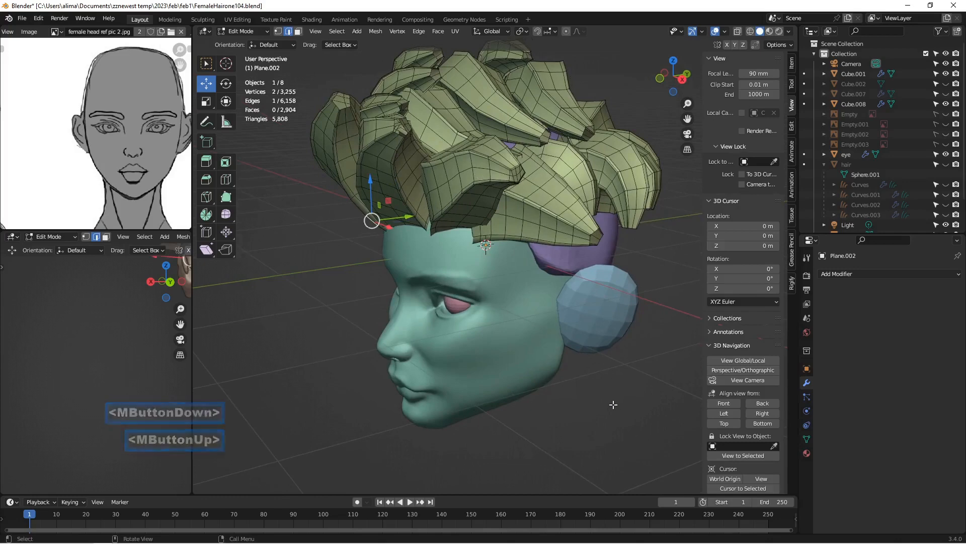
{"action": "key", "text": "Insert"}
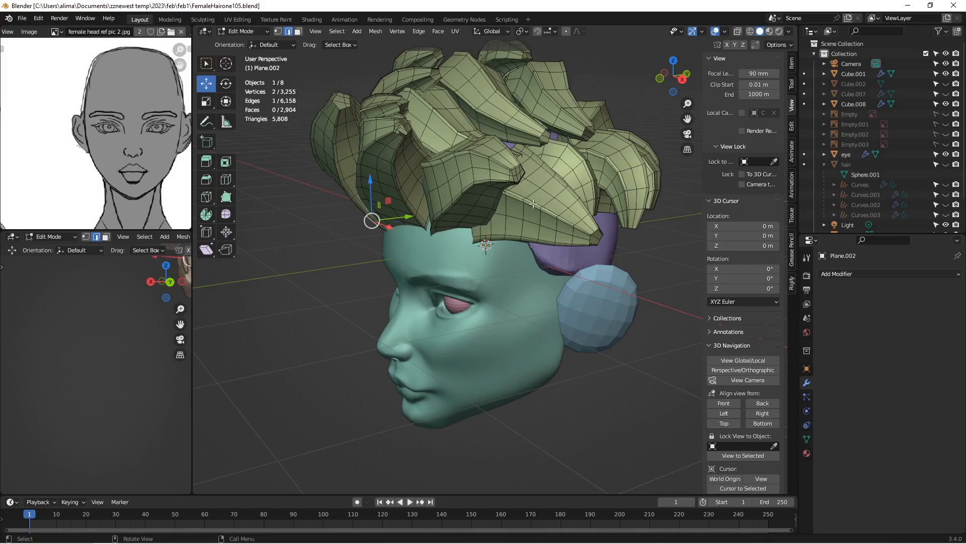
Step: Select all non-manifold edges of the hair mesh, clear the selection, and save incrementally as FemaleHairone107.blend
{"action": "left_click", "coordinate": [336, 33]}
{"action": "mouse_move", "coordinate": [391, 165]}
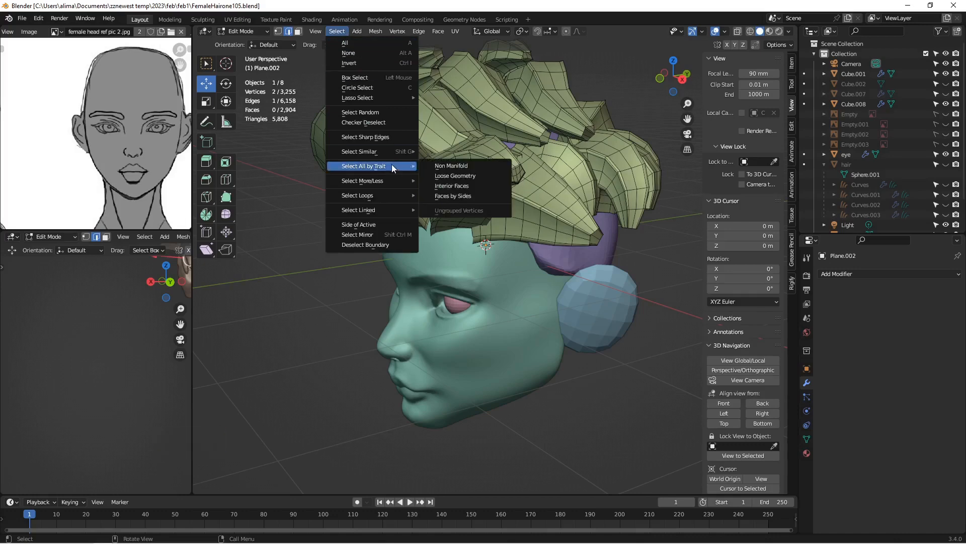
{"action": "left_click", "coordinate": [483, 167]}
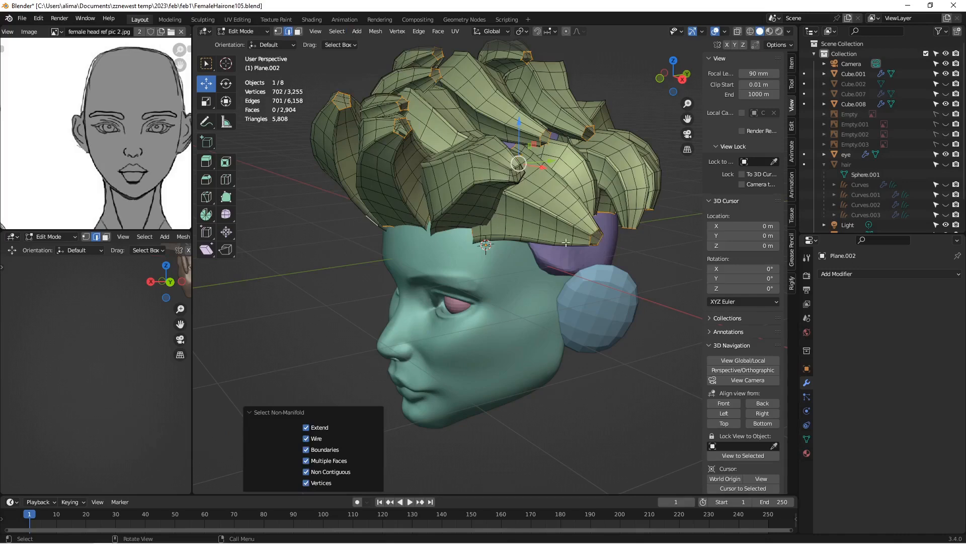
{"action": "left_click", "coordinate": [602, 408]}
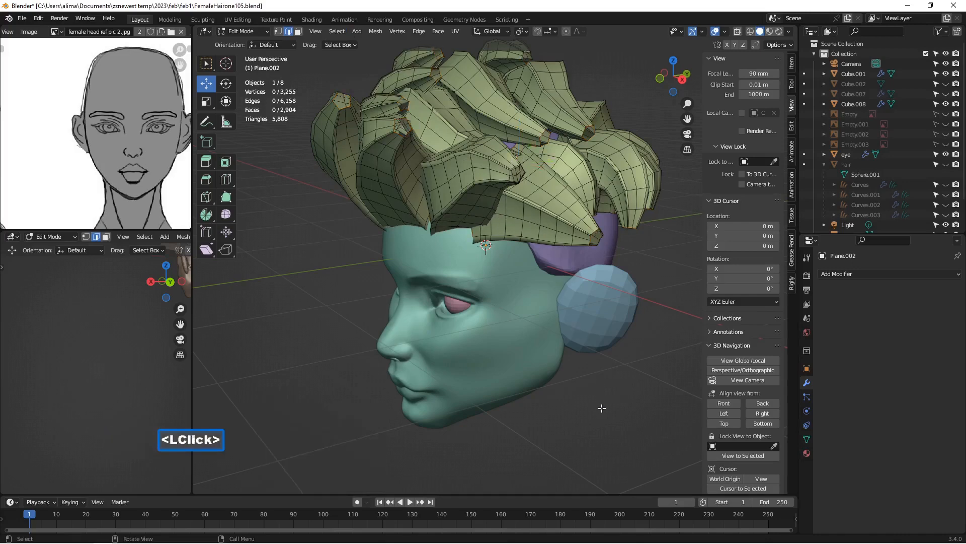
{"action": "key", "text": "Insert"}
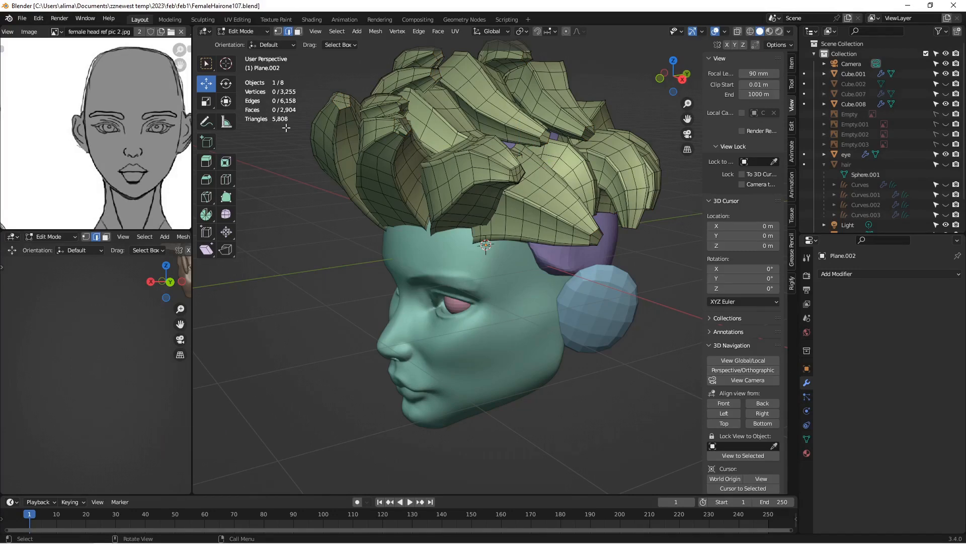
Step: Return to Object Mode, deselect the hair while viewing the head from the front, and save incrementally as FemaleHairone108.blend
{"action": "left_click", "coordinate": [244, 29]}
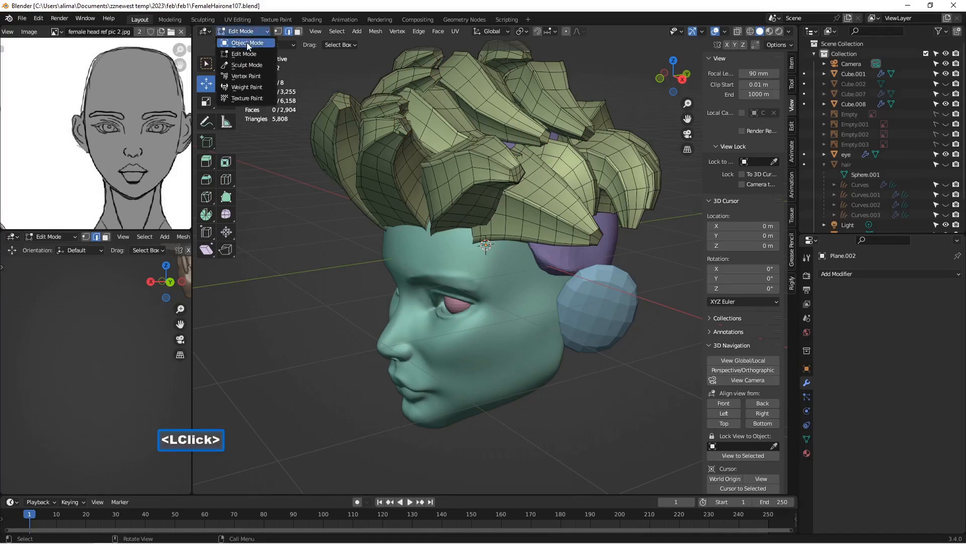
{"action": "left_click", "coordinate": [246, 43]}
{"action": "scroll", "coordinate": [381, 164], "scroll_direction": "down", "scroll_amount": 2}
{"action": "middle_click_drag", "start_coordinate": [374, 217], "coordinate": [451, 195]}
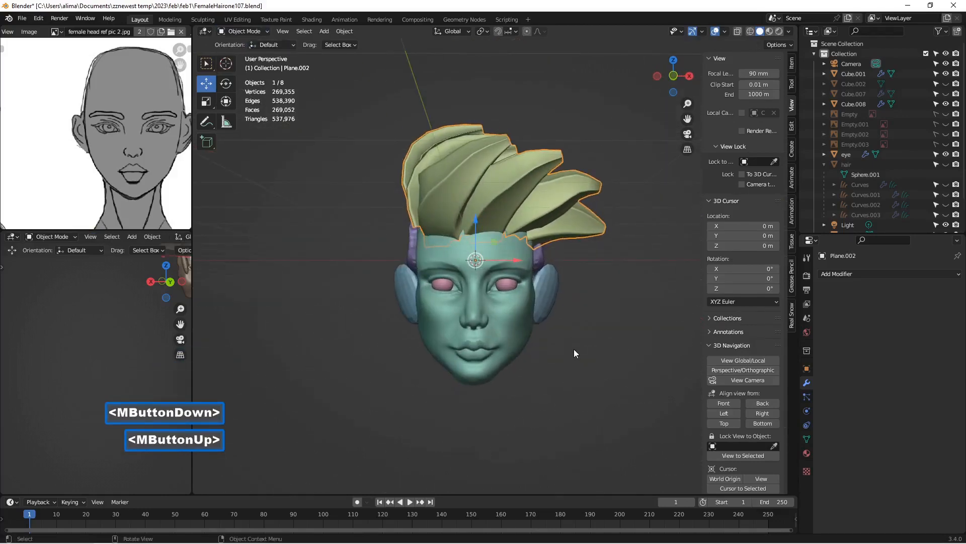
{"action": "left_click", "coordinate": [608, 352]}
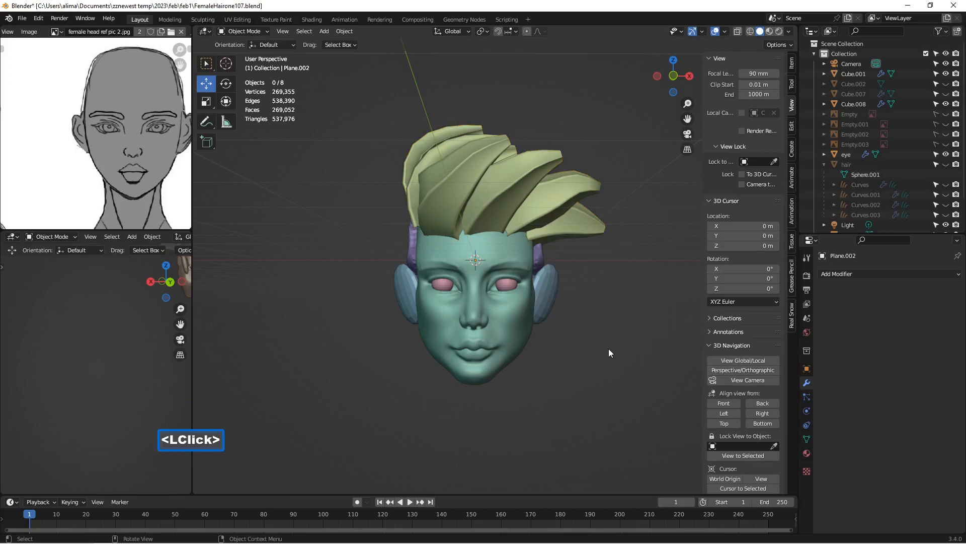
{"action": "key", "text": "Insert"}
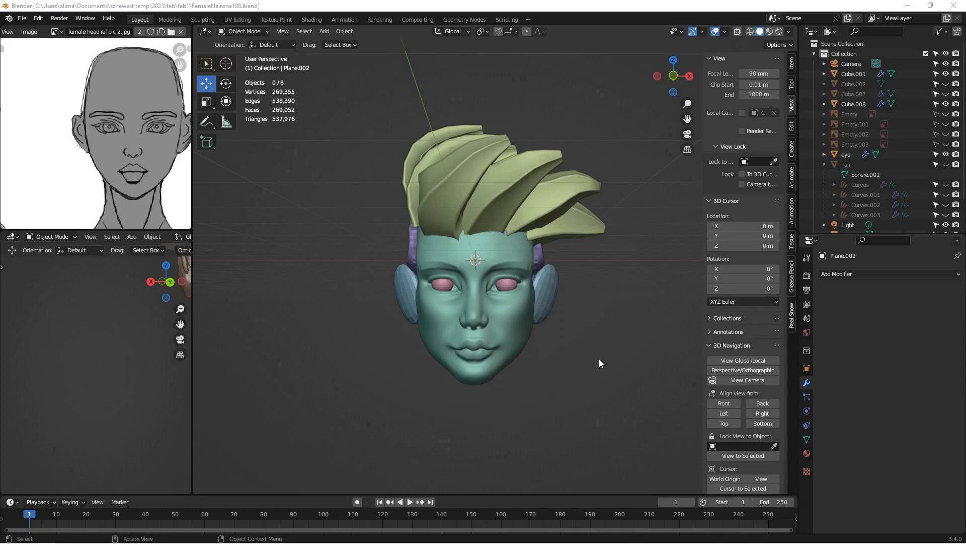
{"action": "key", "text": "Insert"}
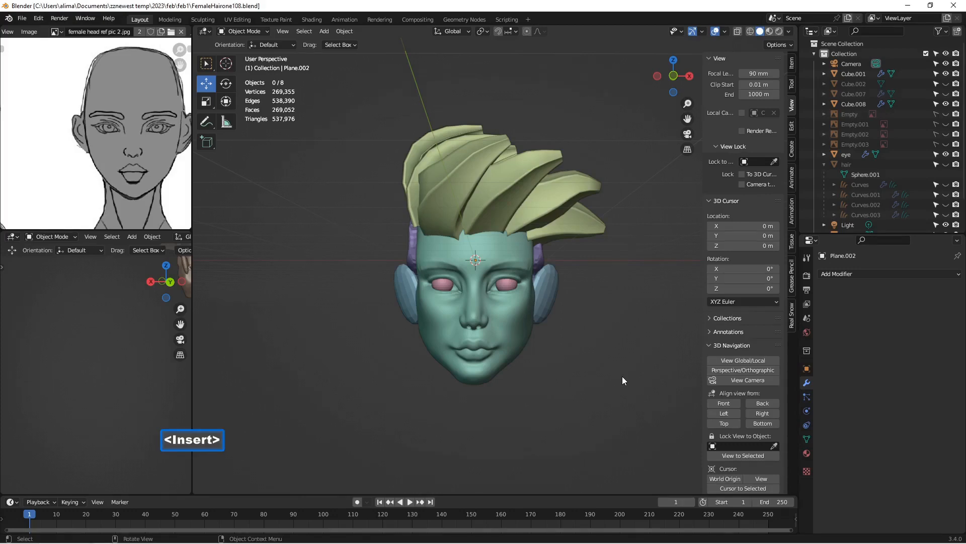